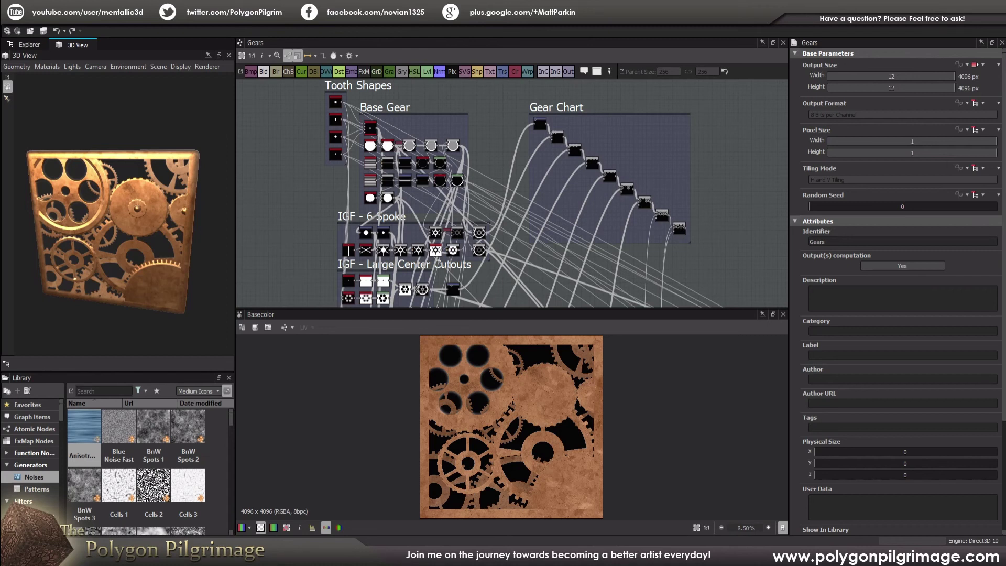
Step: Look over the gear panel in the 3D preview and survey the whole Gears graph, from tooth shapes to output nodes
{"action": "mouse_move", "coordinate": [133, 244]}
{"action": "left_mouse_down"}
{"action": "mouse_move", "coordinate": [149, 227]}
{"action": "mouse_move", "coordinate": [130, 240]}
{"action": "left_mouse_up"}
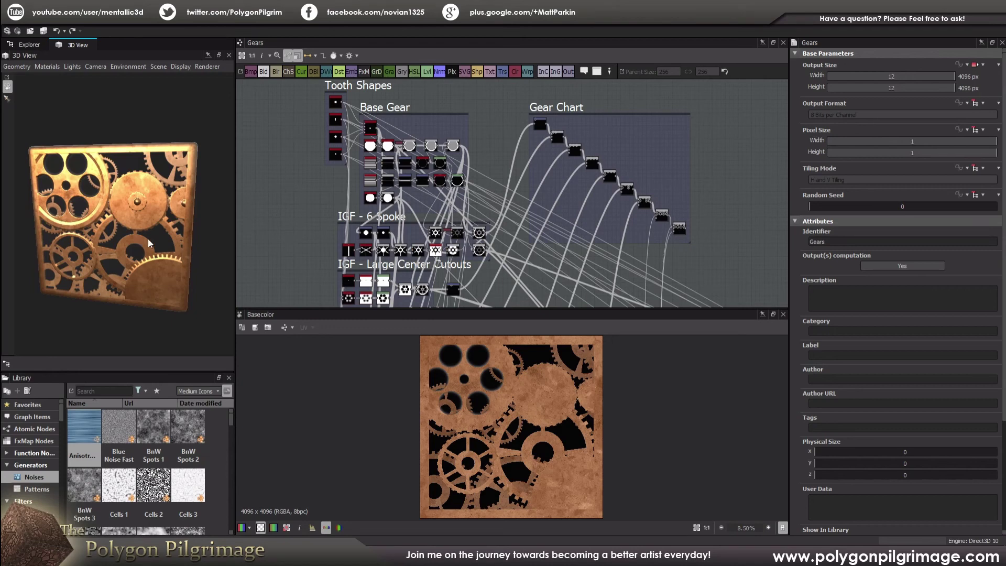
{"action": "mouse_move", "coordinate": [142, 224]}
{"action": "left_mouse_down"}
{"action": "mouse_move", "coordinate": [146, 211]}
{"action": "mouse_move", "coordinate": [153, 219]}
{"action": "left_mouse_up"}
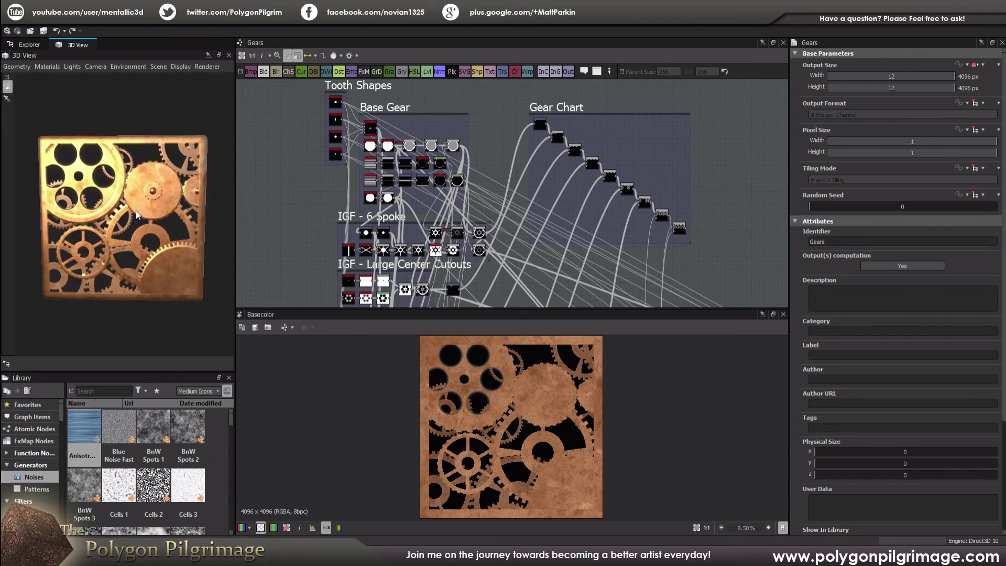
{"action": "middle_click_drag", "start_coordinate": [519, 239], "coordinate": [448, 179]}
{"action": "scroll", "coordinate": [508, 221], "scroll_direction": "down", "scroll_amount": 6}
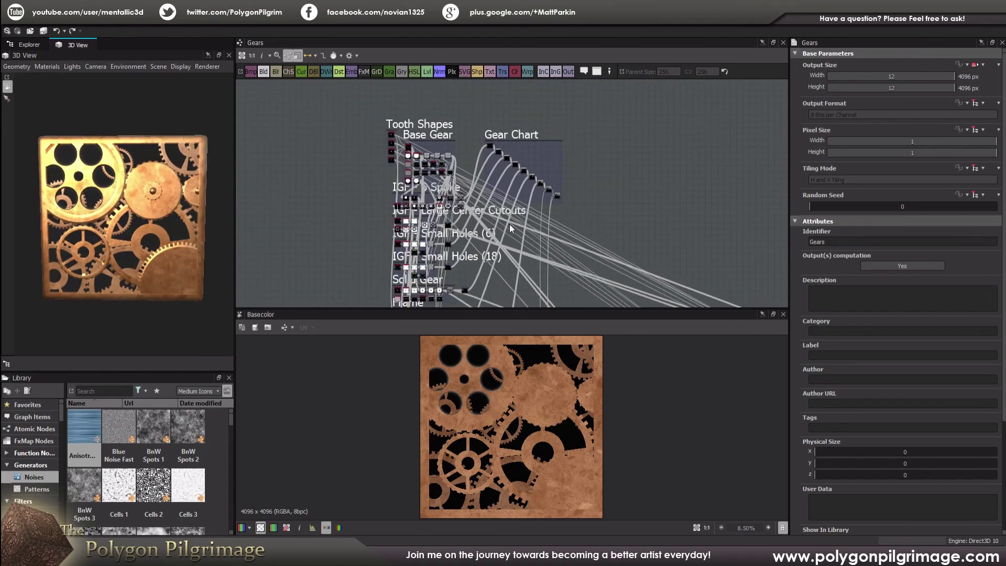
{"action": "scroll", "coordinate": [519, 212], "scroll_direction": "down", "scroll_amount": 3}
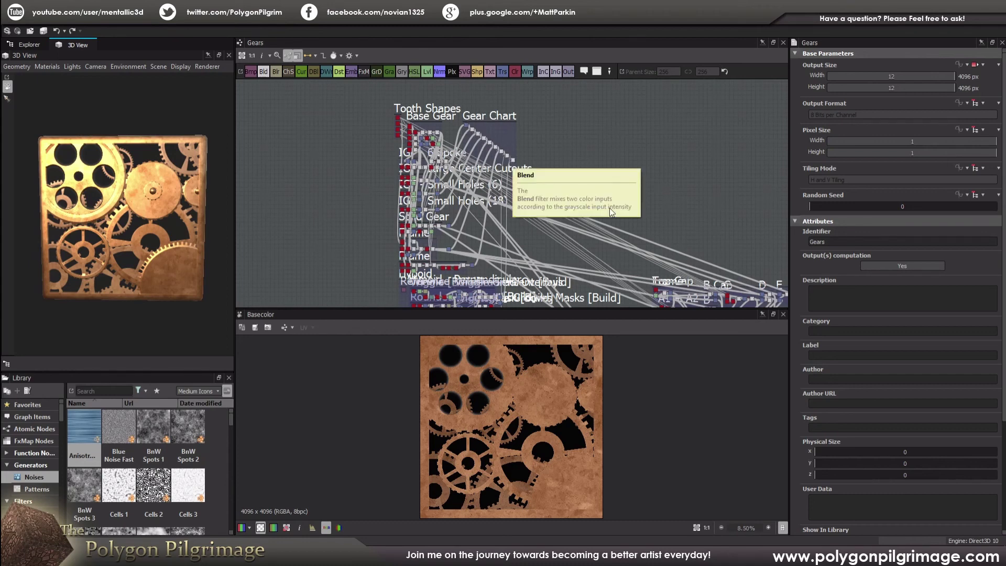
{"action": "middle_click_drag", "start_coordinate": [674, 208], "coordinate": [564, 197]}
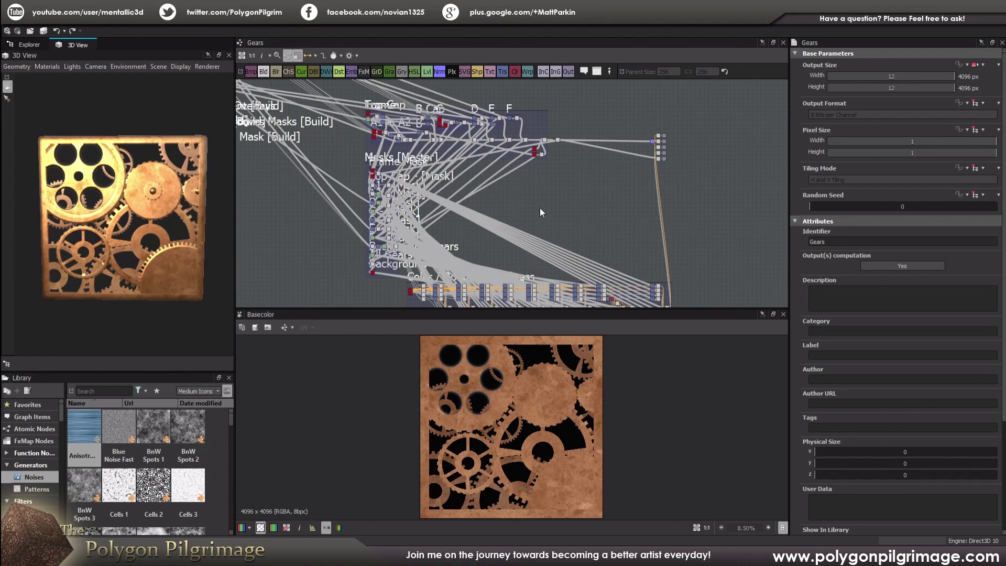
{"action": "scroll", "coordinate": [540, 207], "scroll_direction": "down", "scroll_amount": 1}
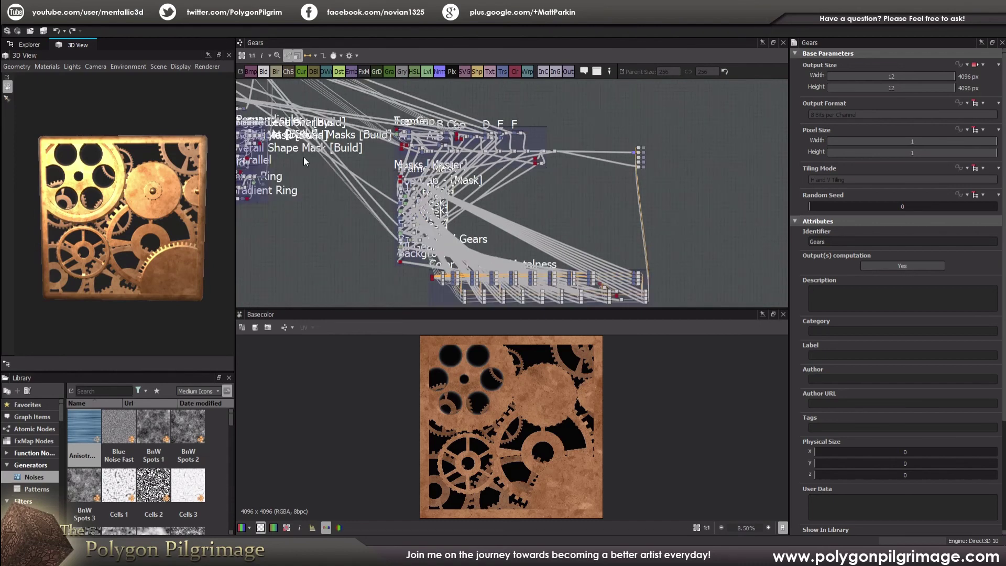
{"action": "left_click_drag", "start_coordinate": [168, 228], "coordinate": [140, 220]}
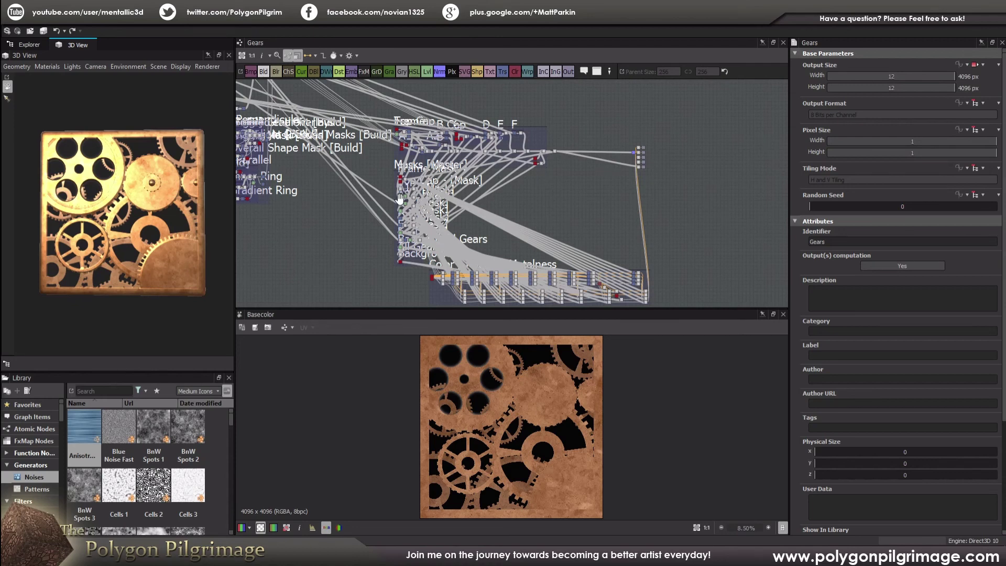
{"action": "middle_click_drag", "start_coordinate": [543, 171], "coordinate": [586, 192]}
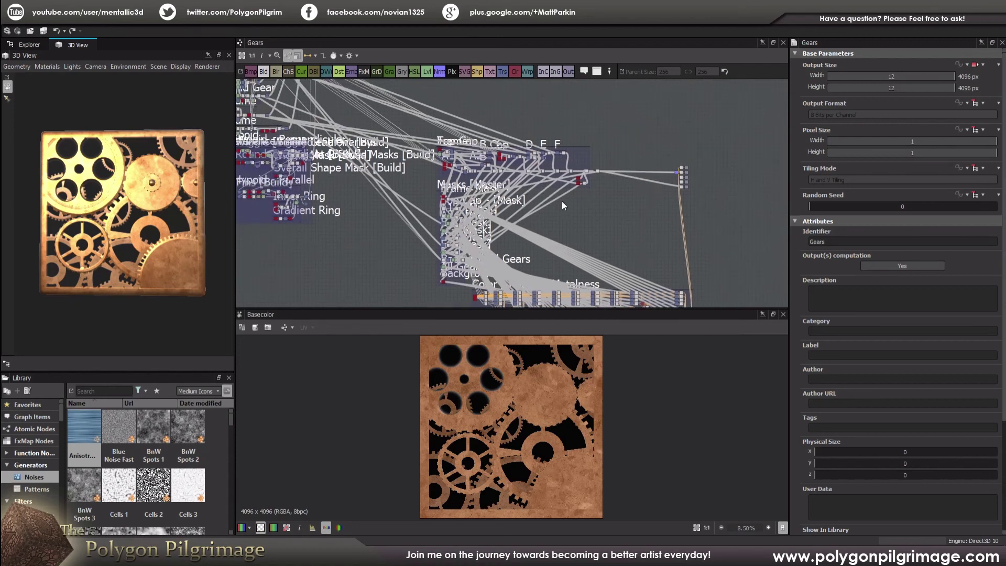
{"action": "middle_click_drag", "start_coordinate": [283, 135], "coordinate": [418, 178]}
{"action": "middle_click_drag", "start_coordinate": [378, 87], "coordinate": [407, 131]}
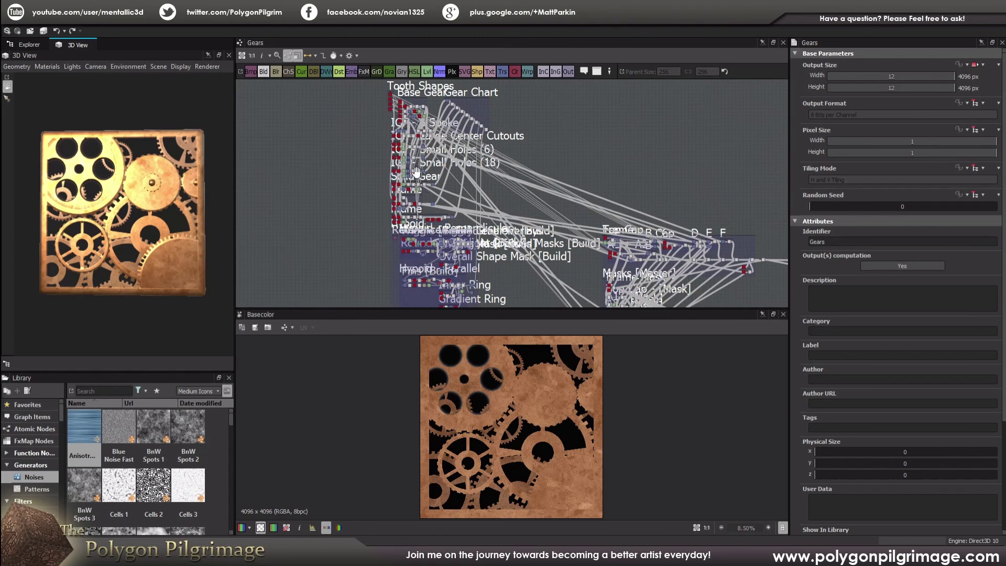
Step: Examine the gear designs collected in the final Blend node of the Gear Chart group
{"action": "scroll", "coordinate": [420, 174], "scroll_direction": "up", "scroll_amount": 5}
{"action": "scroll", "coordinate": [427, 182], "scroll_direction": "up", "scroll_amount": 6}
{"action": "scroll", "coordinate": [499, 208], "scroll_direction": "up", "scroll_amount": 7}
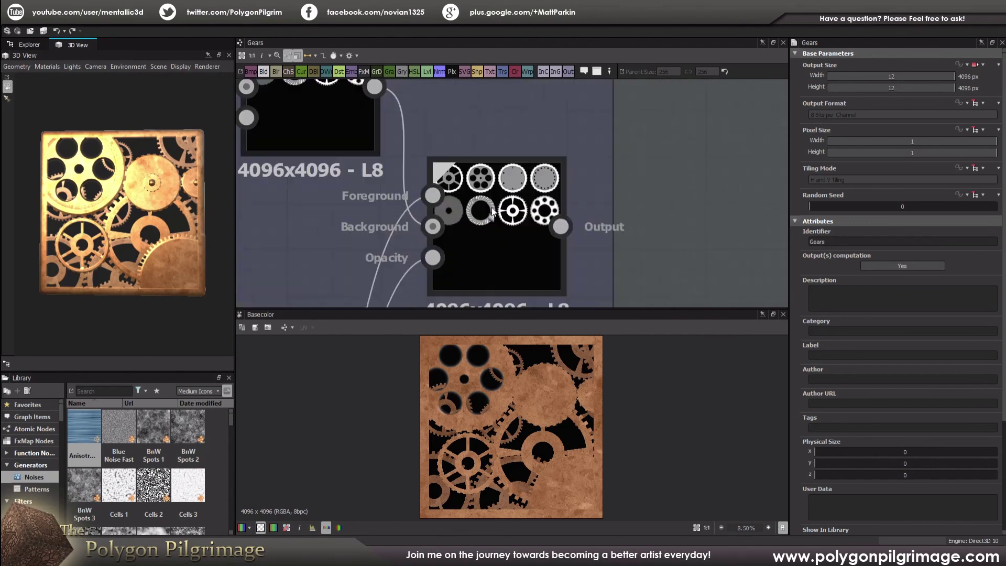
{"action": "scroll", "coordinate": [492, 211], "scroll_direction": "up", "scroll_amount": 2}
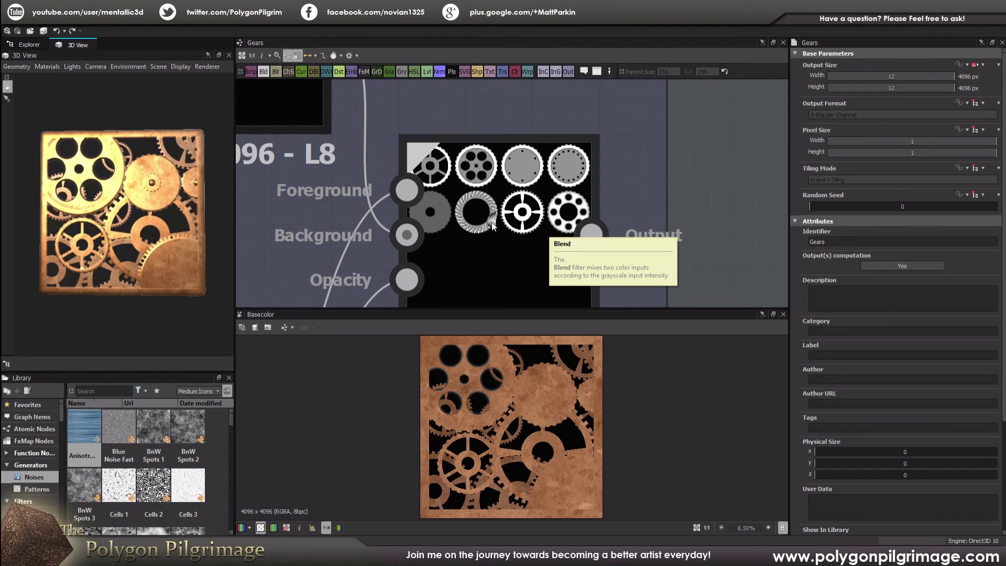
{"action": "scroll", "coordinate": [490, 224], "scroll_direction": "down", "scroll_amount": 6}
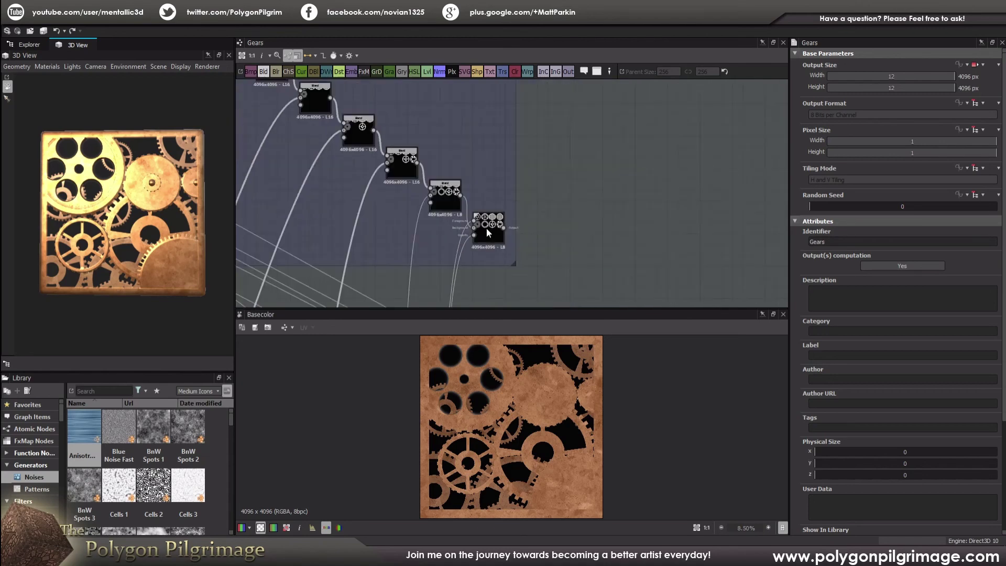
Step: Examine the Base Gear and Tooth Shapes groups, inspecting the parameters of the first two Shape nodes in Tooth Shapes
{"action": "middle_click_drag", "start_coordinate": [358, 226], "coordinate": [607, 228]}
{"action": "middle_click_drag", "start_coordinate": [473, 214], "coordinate": [545, 286]}
{"action": "scroll", "coordinate": [447, 219], "scroll_direction": "up", "scroll_amount": 4}
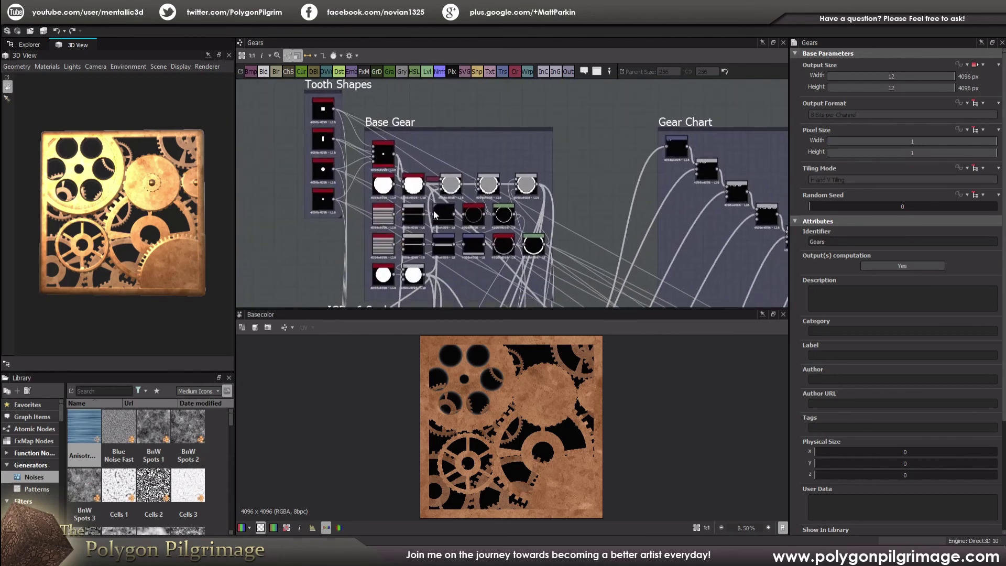
{"action": "scroll", "coordinate": [420, 205], "scroll_direction": "up", "scroll_amount": 1}
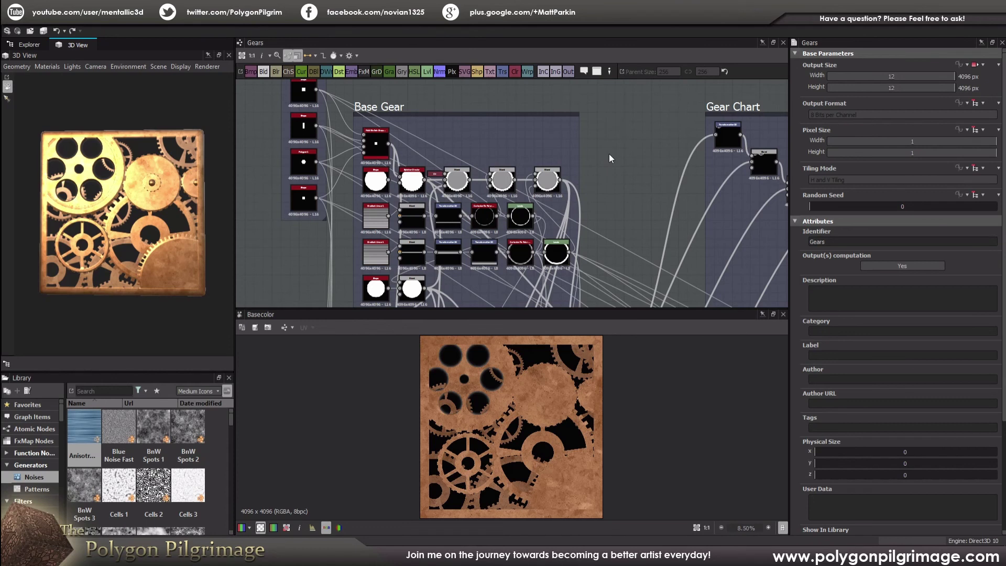
{"action": "middle_click_drag", "start_coordinate": [432, 147], "coordinate": [506, 195]}
{"action": "scroll", "coordinate": [505, 195], "scroll_direction": "up", "scroll_amount": 2}
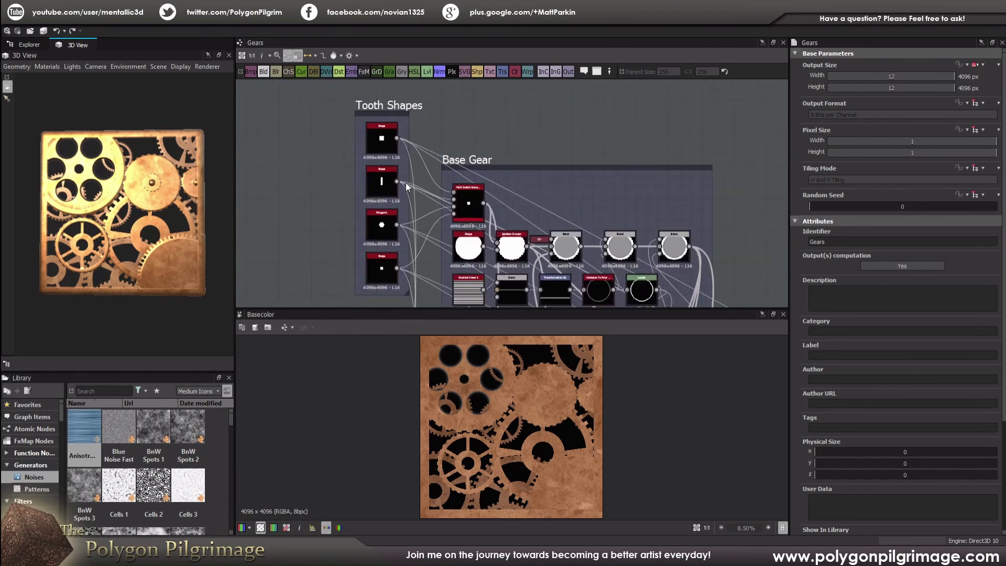
{"action": "scroll", "coordinate": [305, 135], "scroll_direction": "up", "scroll_amount": 1}
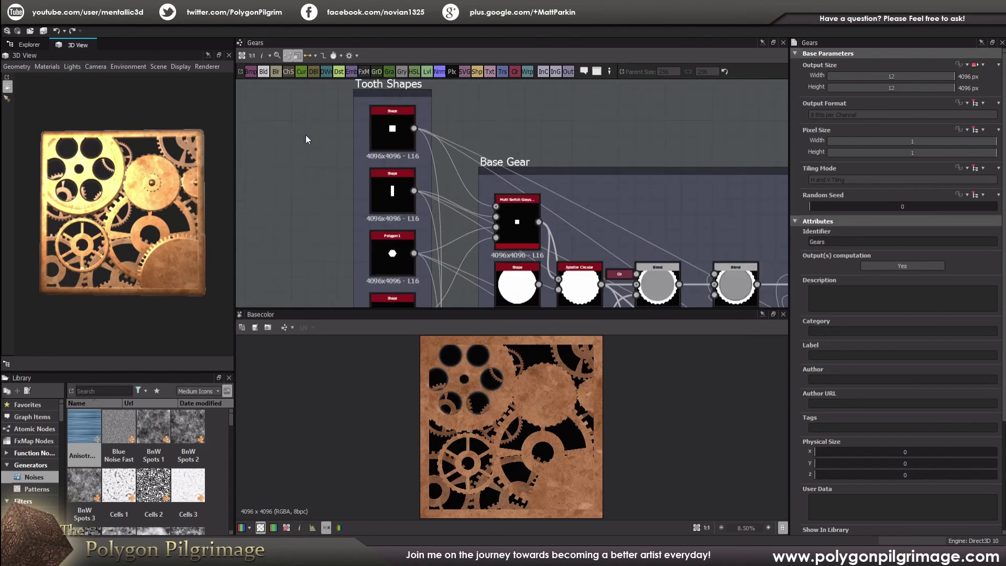
{"action": "left_click", "coordinate": [392, 129]}
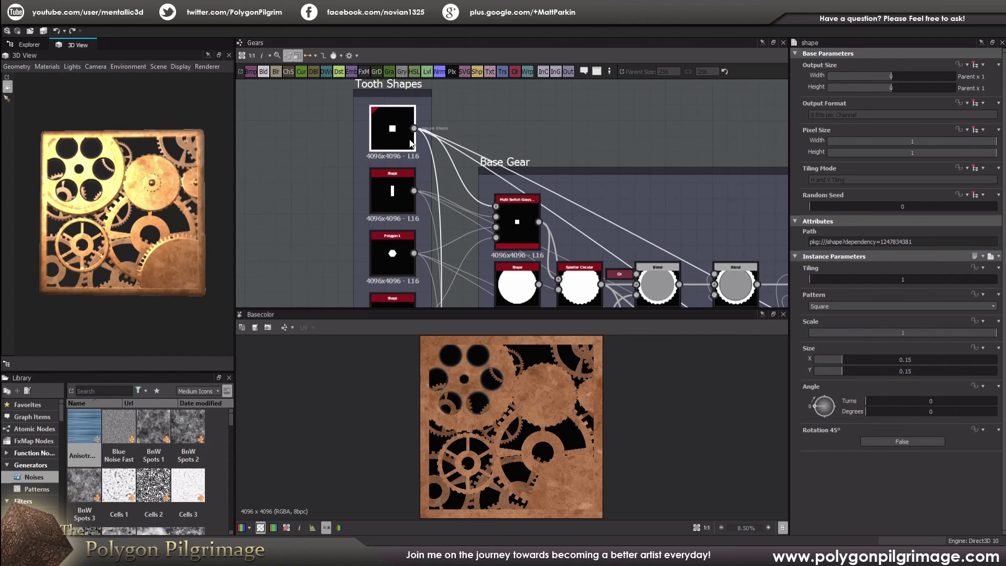
{"action": "middle_click_drag", "start_coordinate": [406, 138], "coordinate": [398, 110]}
{"action": "left_click", "coordinate": [395, 173]}
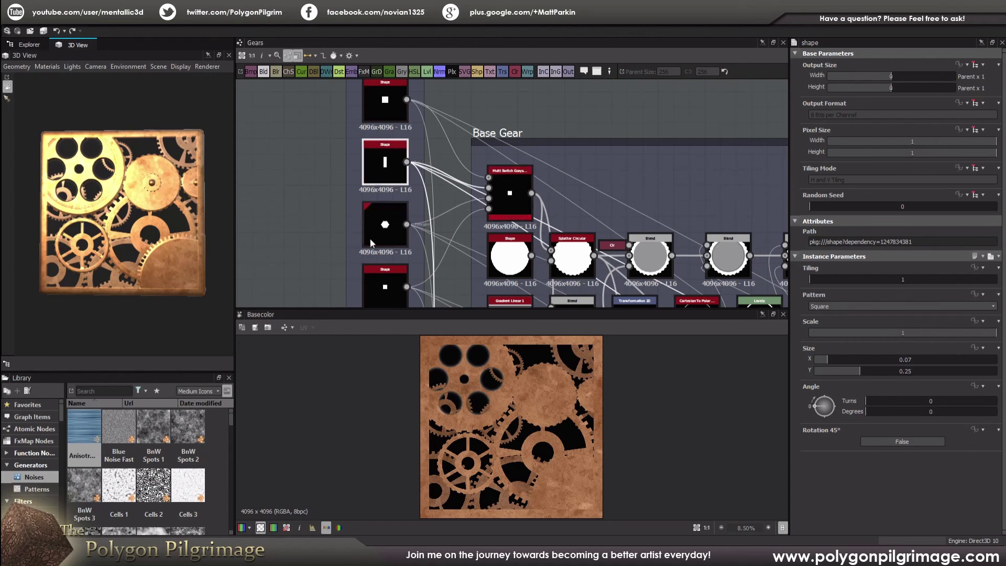
Step: Inspect the Polygon 1 node's parameters and the last Shape node in the Tooth Shapes group
{"action": "left_click", "coordinate": [380, 231]}
{"action": "scroll", "coordinate": [373, 251], "scroll_direction": "down", "scroll_amount": 1}
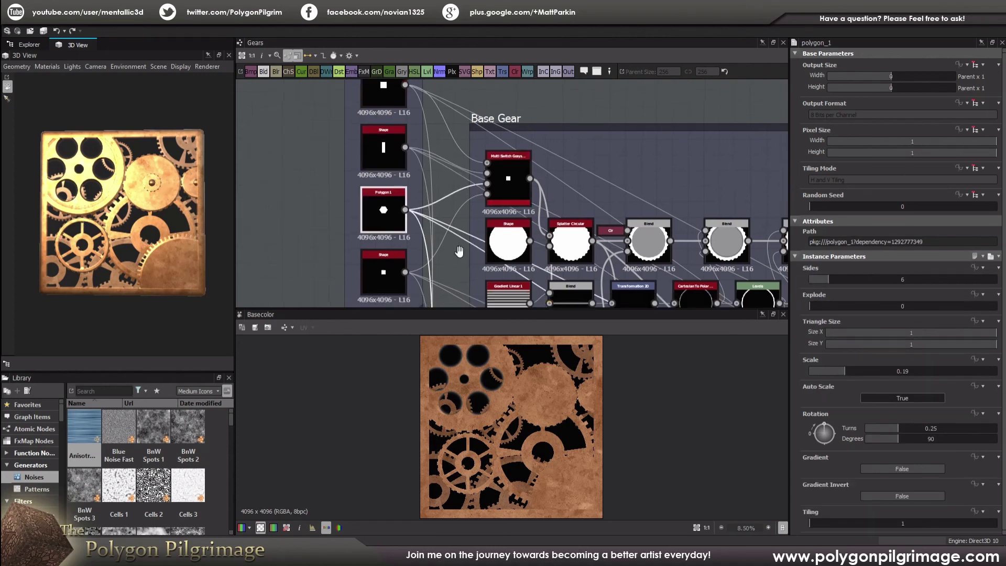
{"action": "left_click", "coordinate": [375, 259]}
{"action": "left_click", "coordinate": [383, 204]}
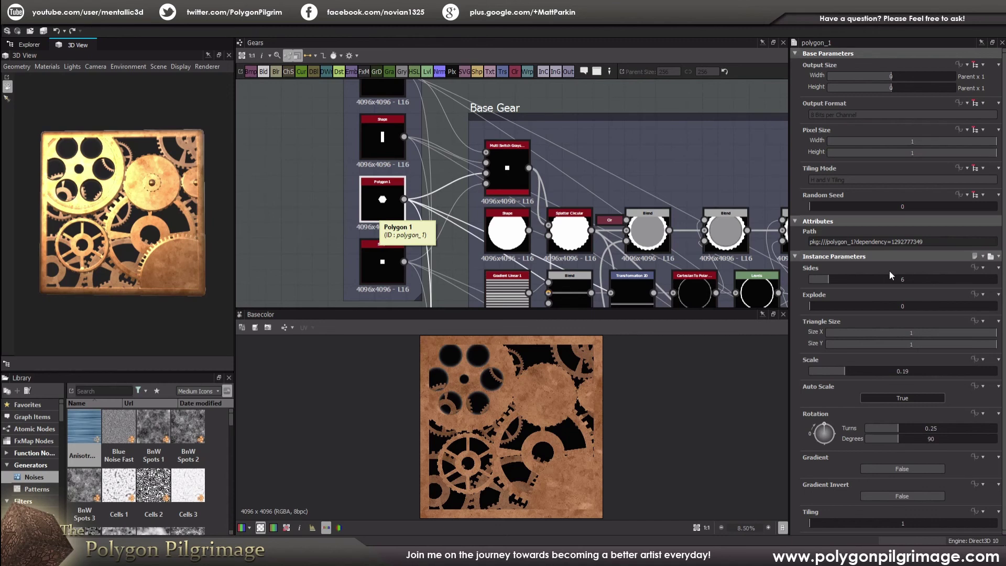
{"action": "scroll", "coordinate": [388, 204], "scroll_direction": "up", "scroll_amount": 5}
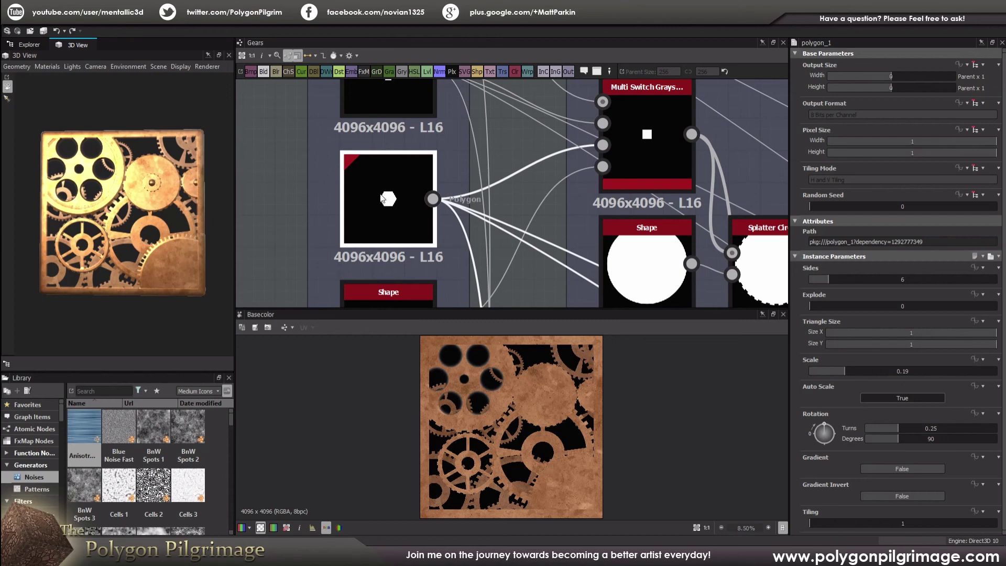
Step: Inspect the Multi Switch Grayscale node in Base Gear, including its tooth shape connections and Input Selection parameter
{"action": "scroll", "coordinate": [393, 198], "scroll_direction": "down", "scroll_amount": 6}
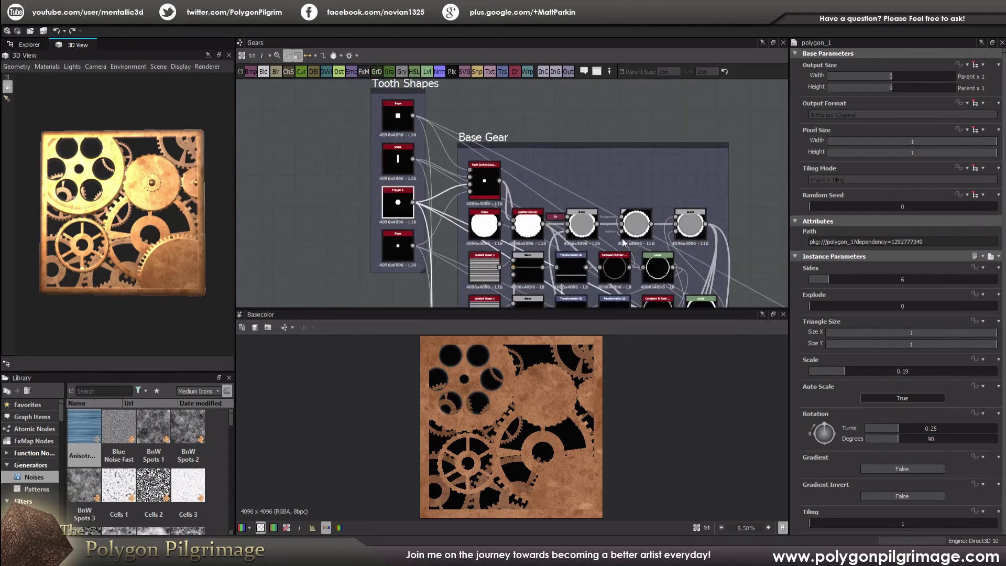
{"action": "scroll", "coordinate": [488, 175], "scroll_direction": "up", "scroll_amount": 4}
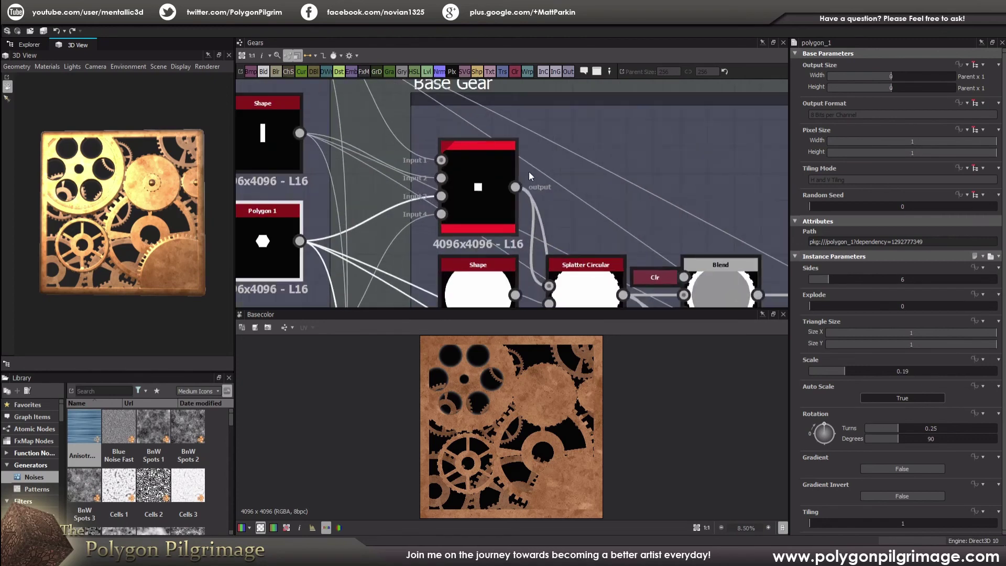
{"action": "left_click", "coordinate": [490, 190]}
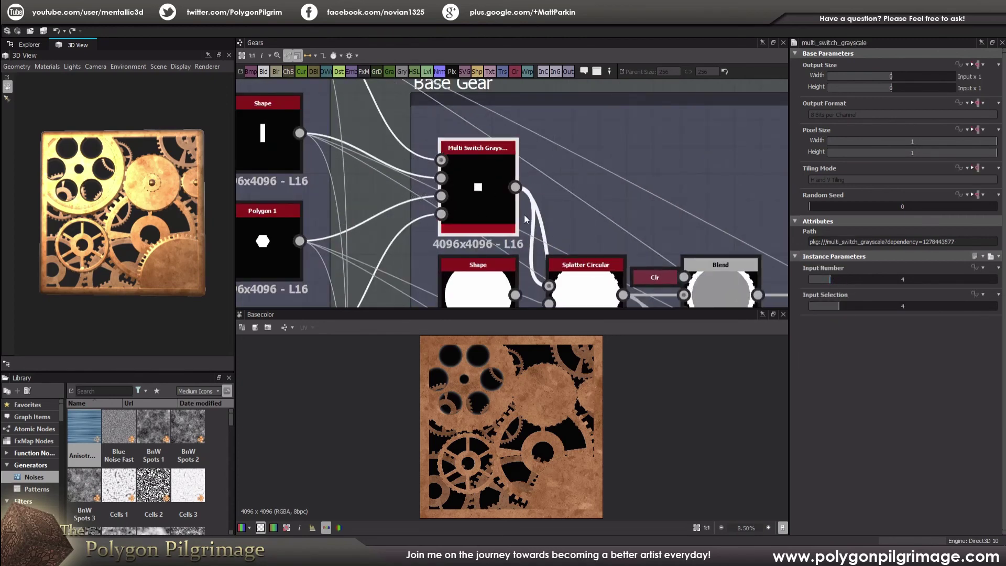
{"action": "scroll", "coordinate": [507, 219], "scroll_direction": "down", "scroll_amount": 3}
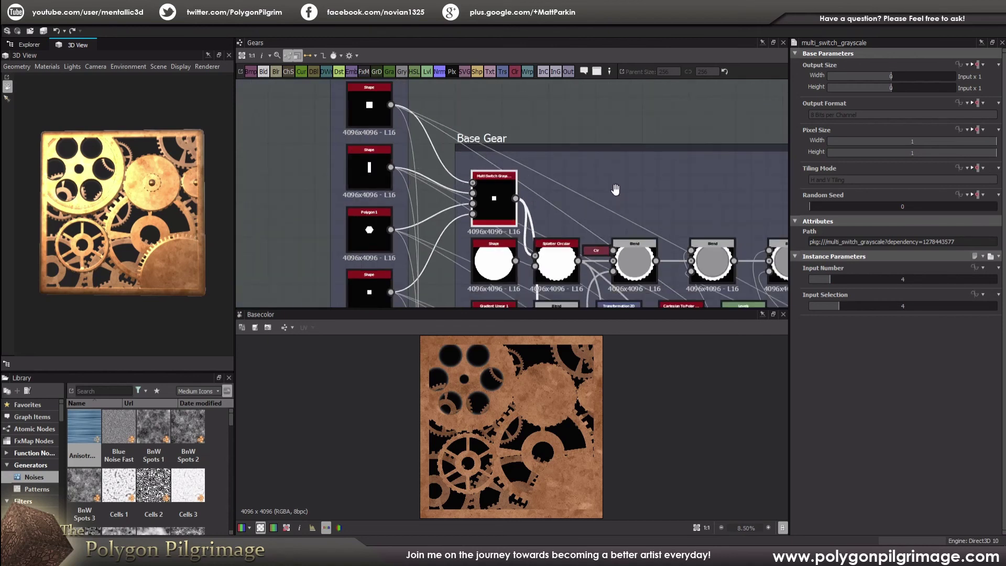
{"action": "middle_click_drag", "start_coordinate": [617, 199], "coordinate": [597, 158]}
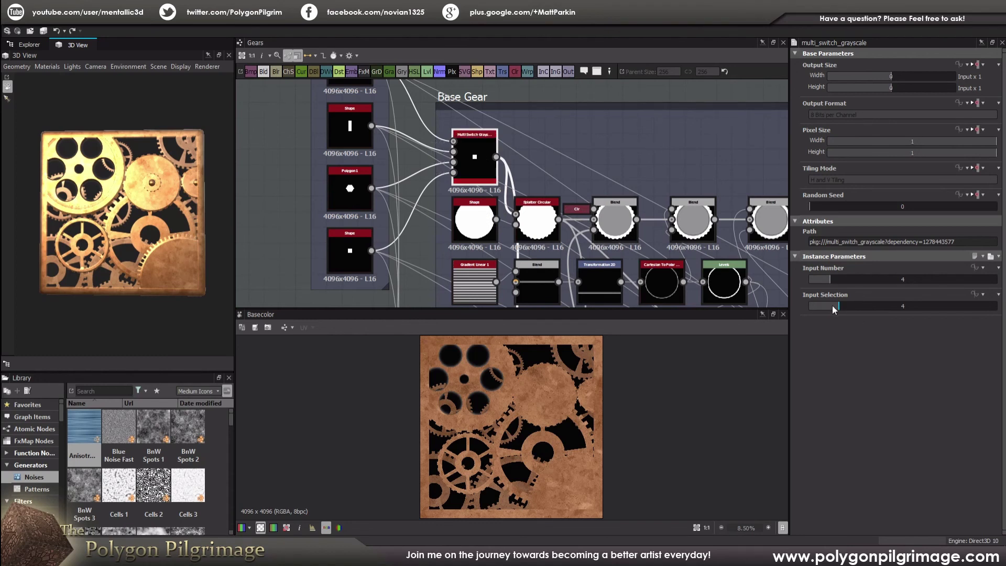
{"action": "scroll", "coordinate": [330, 209], "scroll_direction": "down", "scroll_amount": 3}
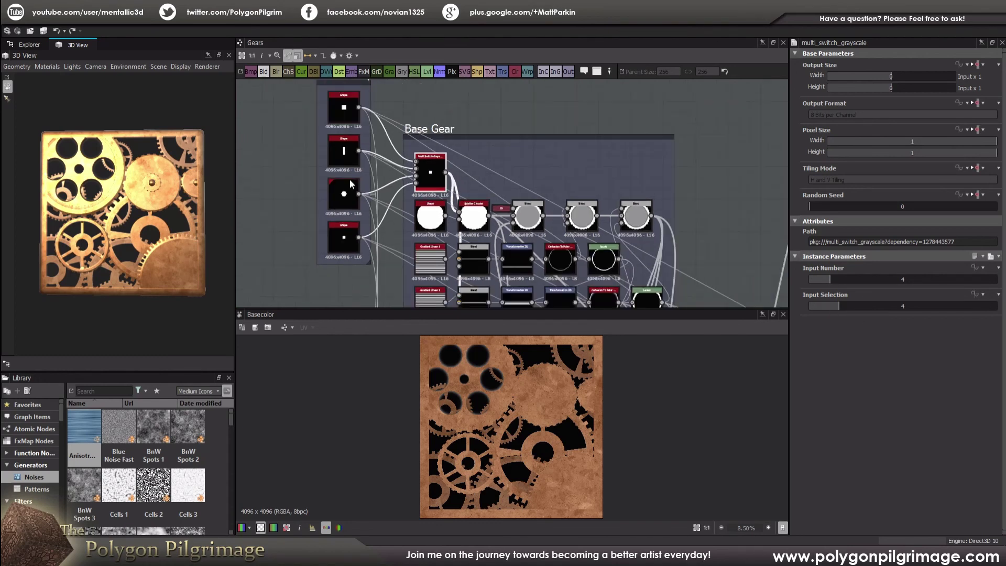
{"action": "scroll", "coordinate": [442, 173], "scroll_direction": "up", "scroll_amount": 2}
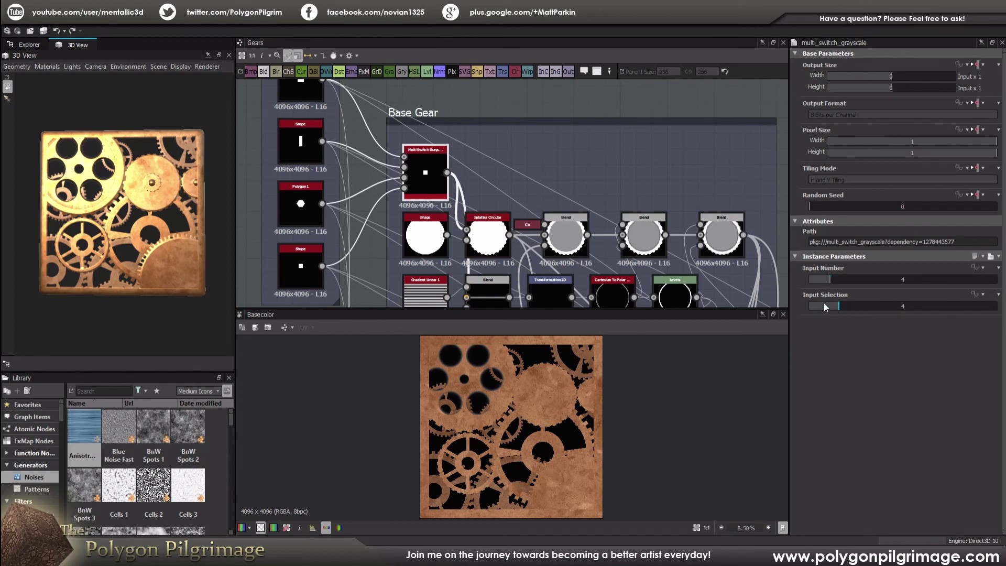
Step: Inspect the Splatter Circular node's parameters in Base Gear and show its output in the 2D view
{"action": "middle_click_drag", "start_coordinate": [550, 186], "coordinate": [550, 155]}
{"action": "left_click", "coordinate": [443, 198]}
{"action": "scroll", "coordinate": [450, 198], "scroll_direction": "up", "scroll_amount": 3}
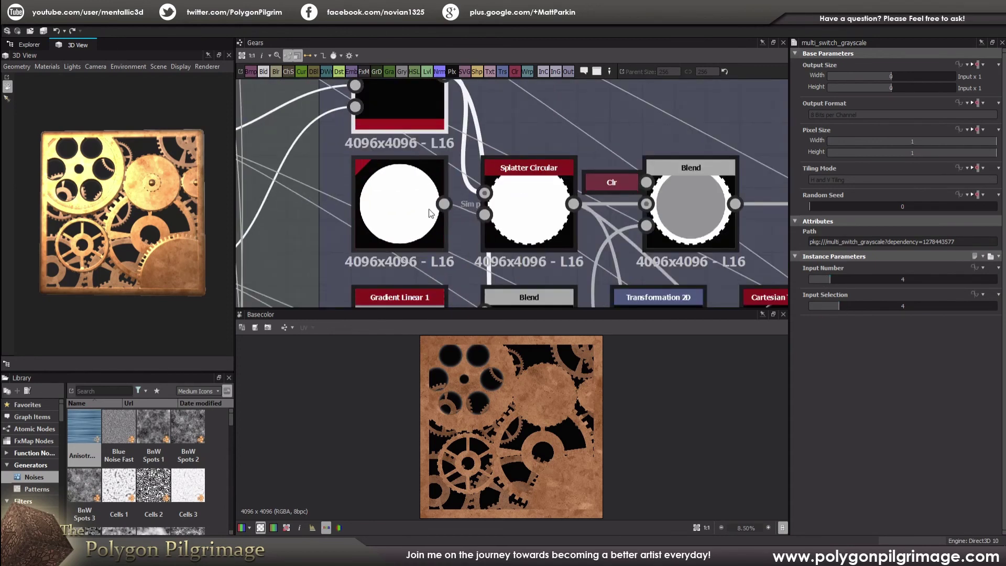
{"action": "left_click", "coordinate": [551, 212]}
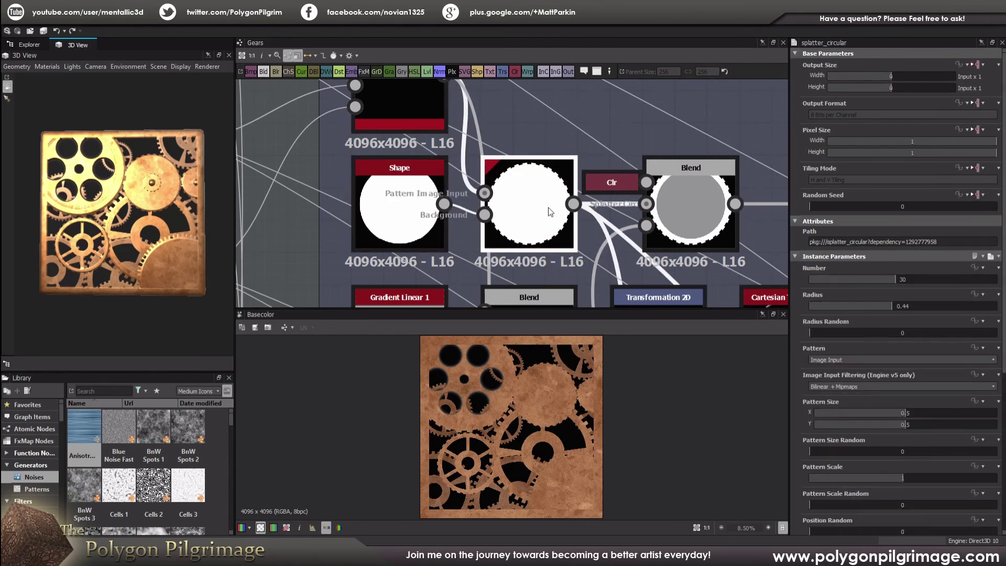
{"action": "double_click", "coordinate": [550, 212]}
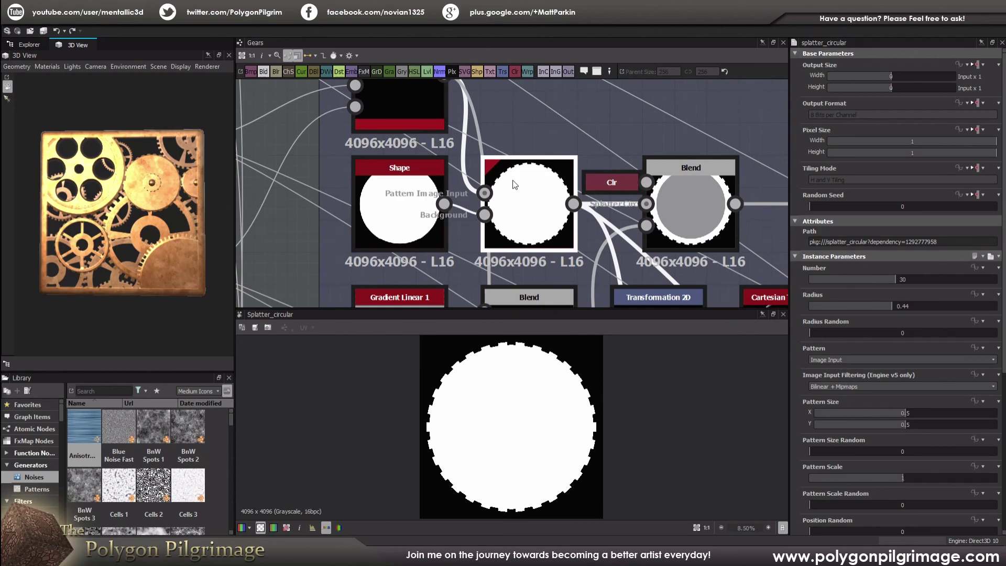
Step: Inspect the Blend node following Splatter Circular and examine the circle Shape and Blend pair in Base Gear's last row
{"action": "scroll", "coordinate": [524, 199], "scroll_direction": "down", "scroll_amount": 2}
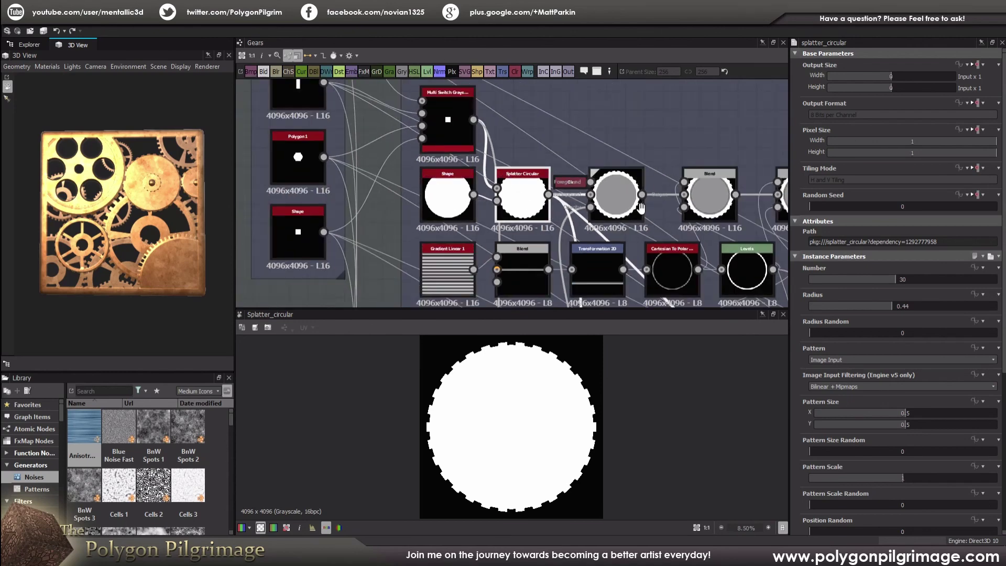
{"action": "scroll", "coordinate": [527, 204], "scroll_direction": "up", "scroll_amount": 4}
{"action": "left_click", "coordinate": [522, 172]}
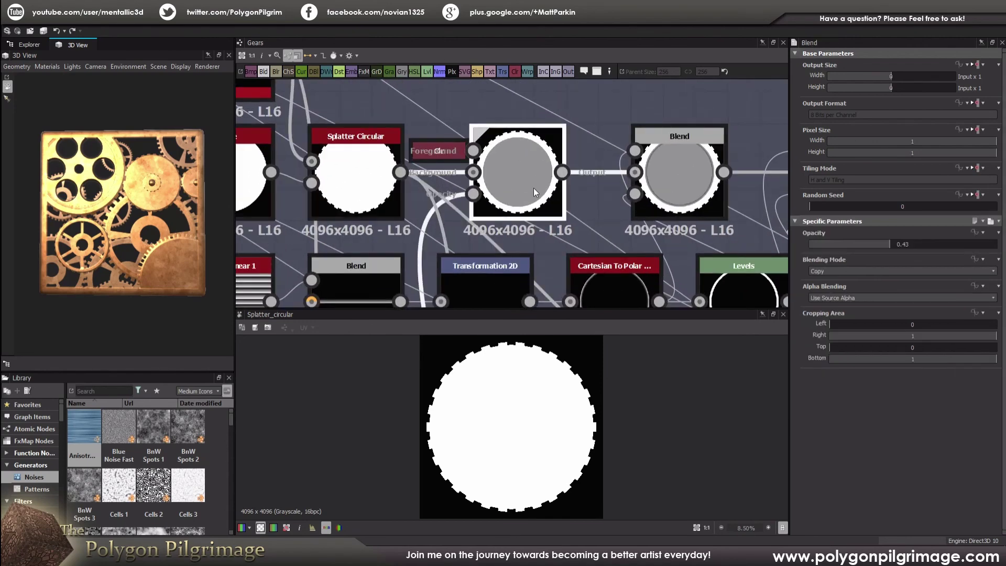
{"action": "scroll", "coordinate": [498, 202], "scroll_direction": "down", "scroll_amount": 4}
{"action": "scroll", "coordinate": [464, 215], "scroll_direction": "up", "scroll_amount": 5}
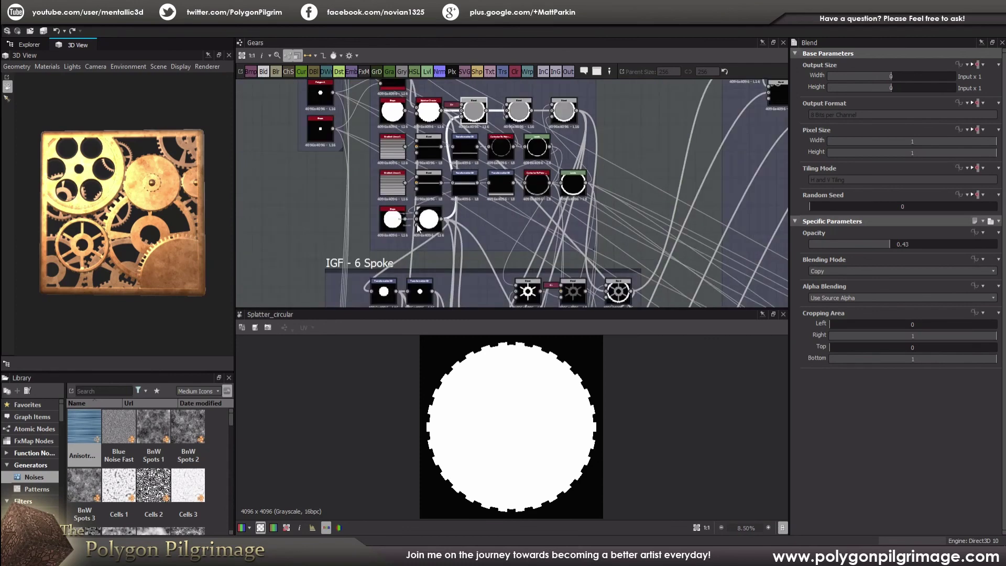
{"action": "scroll", "coordinate": [519, 215], "scroll_direction": "down", "scroll_amount": 2}
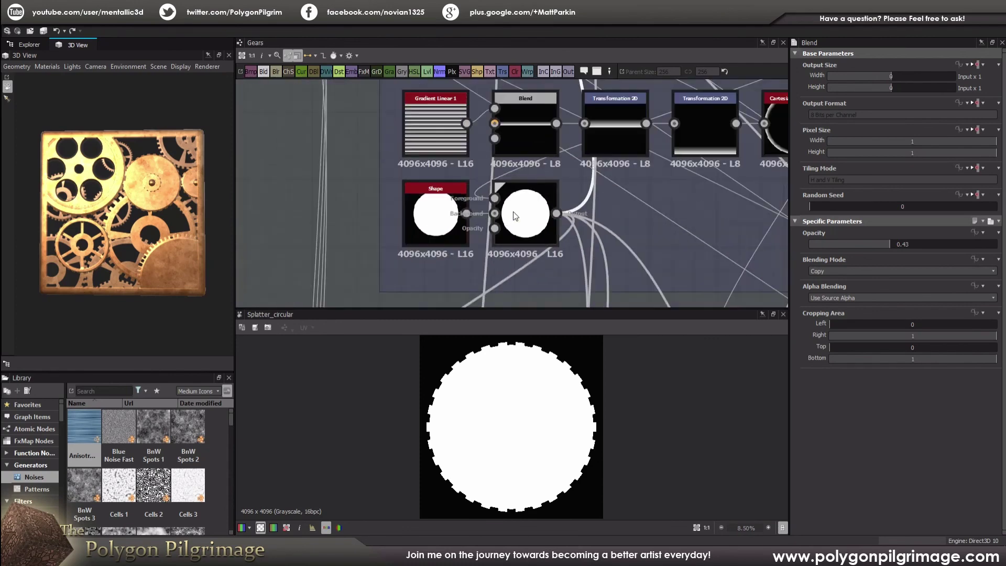
Step: Inspect the parameters and outputs of the circle Shape and its Blend in Base Gear's last row
{"action": "scroll", "coordinate": [441, 218], "scroll_direction": "up", "scroll_amount": 1}
{"action": "left_click", "coordinate": [441, 216]}
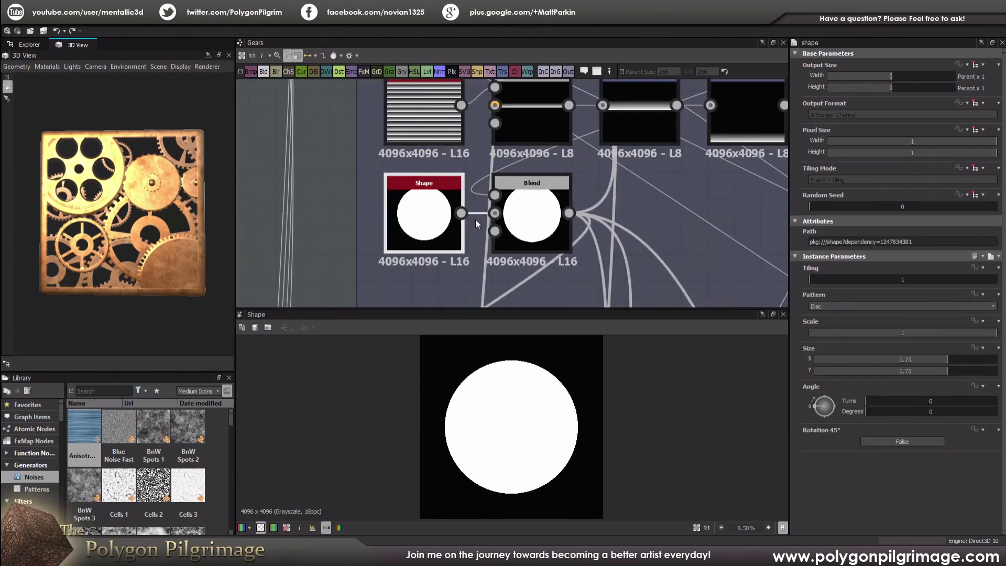
{"action": "left_click", "coordinate": [551, 218]}
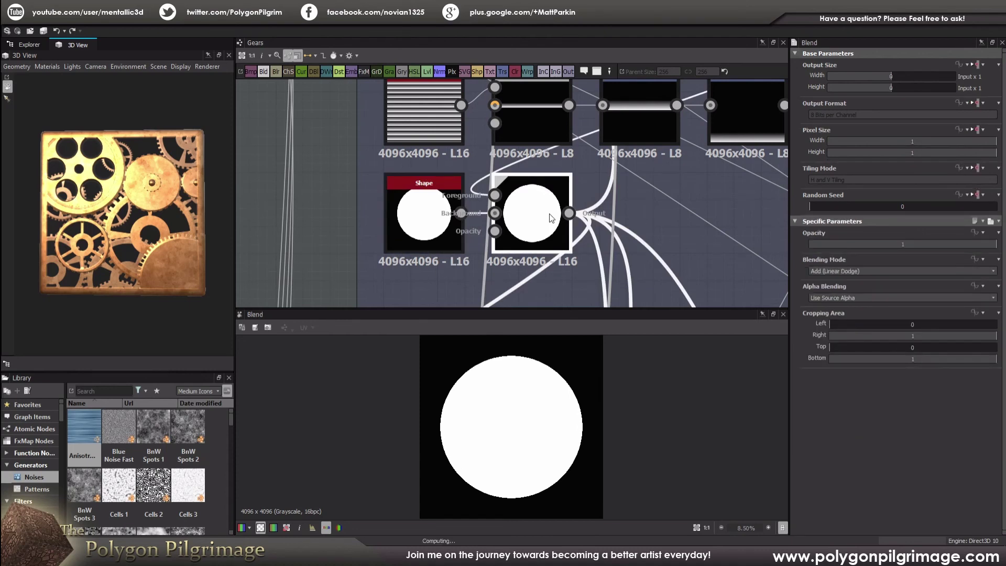
{"action": "scroll", "coordinate": [580, 204], "scroll_direction": "down", "scroll_amount": 5}
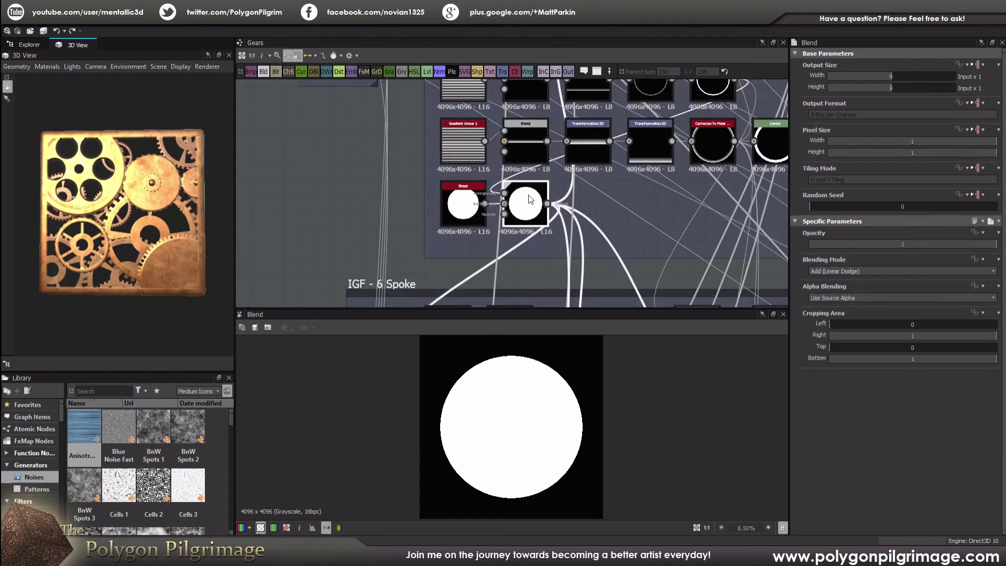
Step: Show the output of the Blend following Splatter Circular and compare it with the gears in the 3D view
{"action": "scroll", "coordinate": [604, 167], "scroll_direction": "up", "scroll_amount": 3}
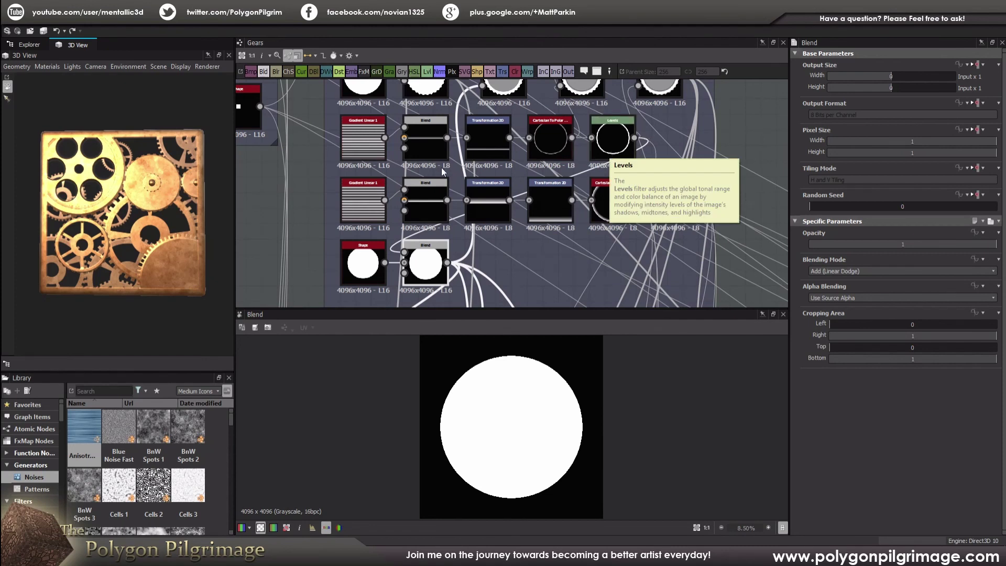
{"action": "scroll", "coordinate": [520, 147], "scroll_direction": "up", "scroll_amount": 4}
{"action": "left_click", "coordinate": [521, 143]}
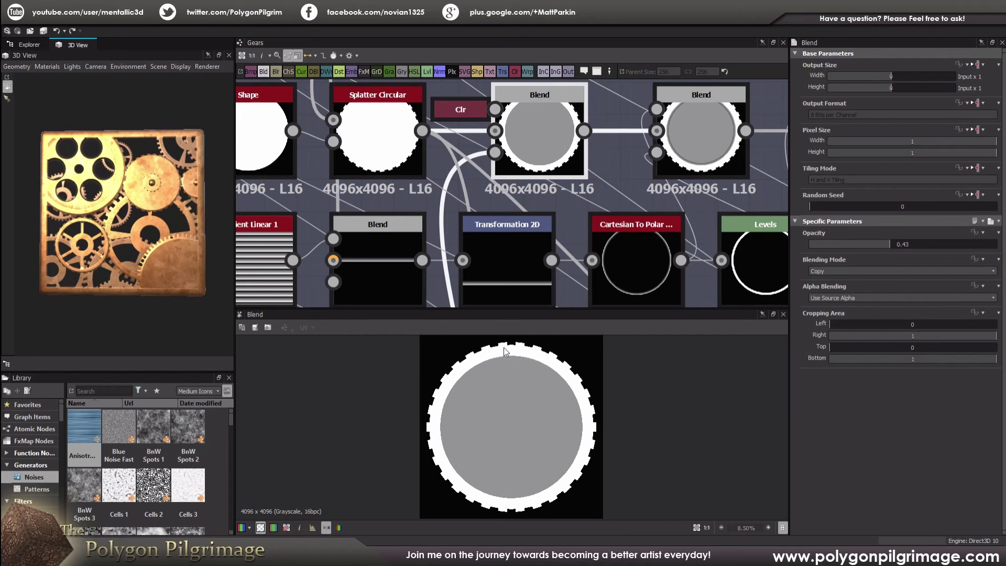
{"action": "scroll", "coordinate": [595, 182], "scroll_direction": "down", "scroll_amount": 3}
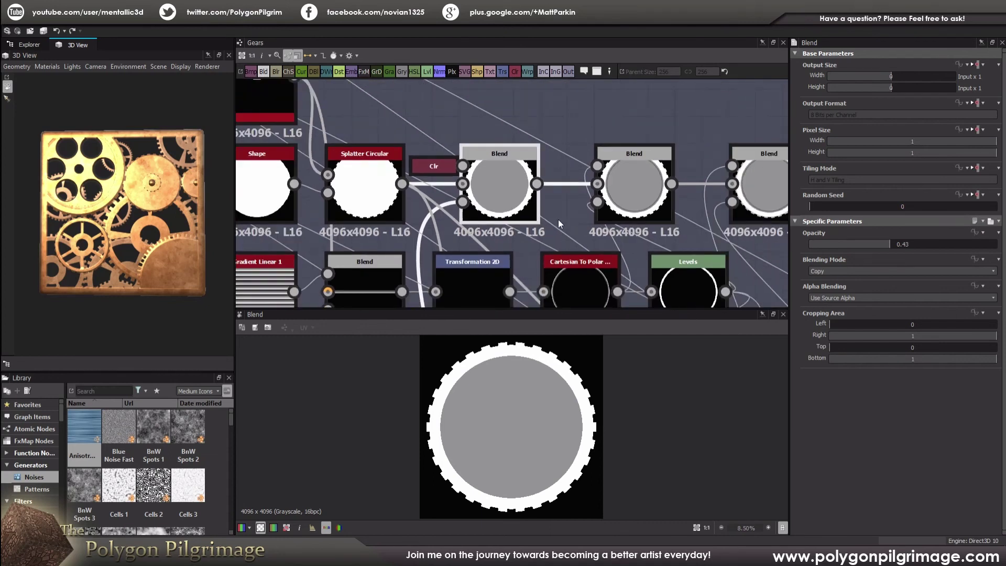
{"action": "left_click_drag", "start_coordinate": [128, 240], "coordinate": [162, 169]}
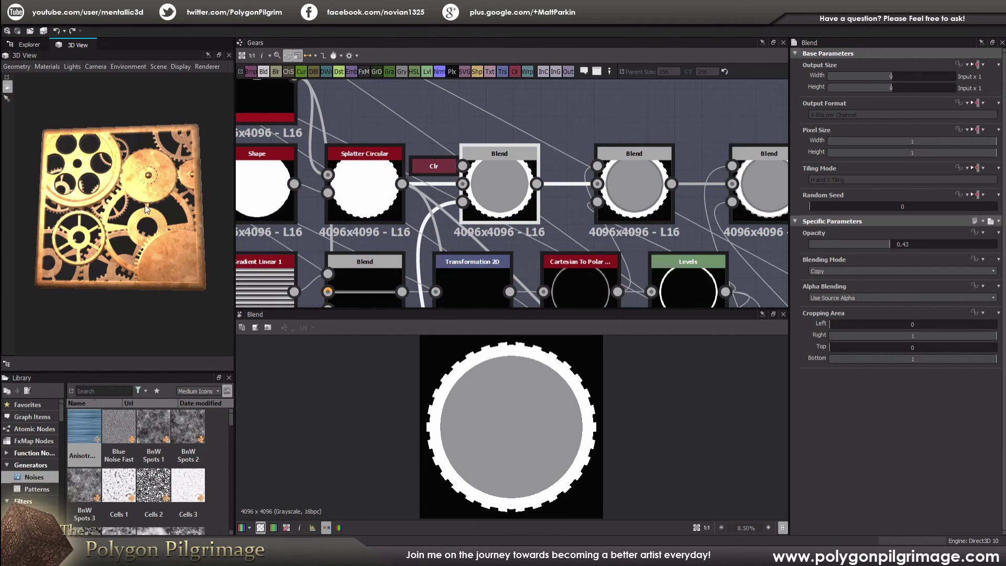
Step: Inspect the second Blend after Splatter Circular and examine its inner ring up close in the 2D view
{"action": "middle_click_drag", "start_coordinate": [564, 218], "coordinate": [619, 168]}
{"action": "scroll", "coordinate": [649, 165], "scroll_direction": "down", "scroll_amount": 2}
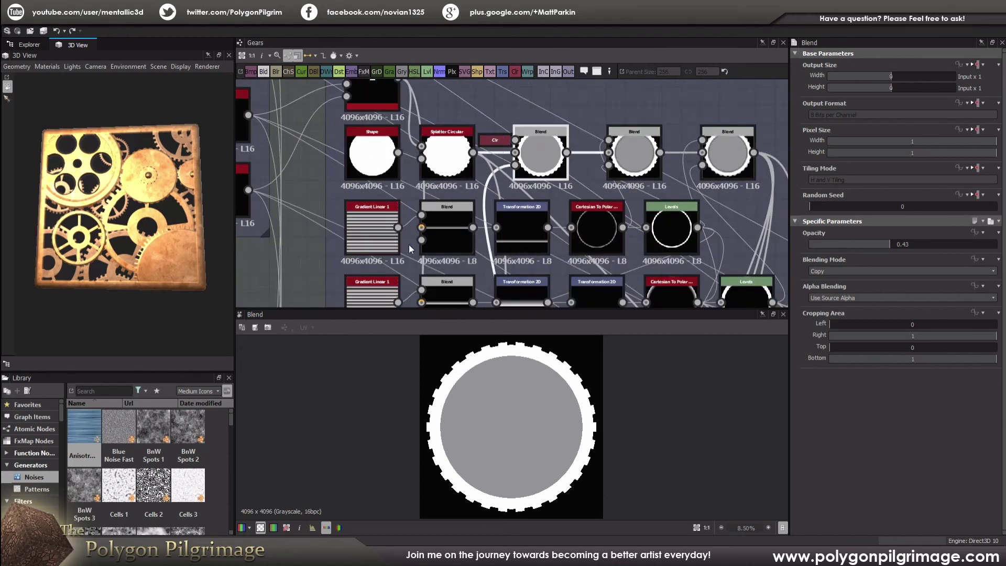
{"action": "middle_click_drag", "start_coordinate": [511, 183], "coordinate": [512, 213]}
{"action": "scroll", "coordinate": [513, 212], "scroll_direction": "up", "scroll_amount": 2}
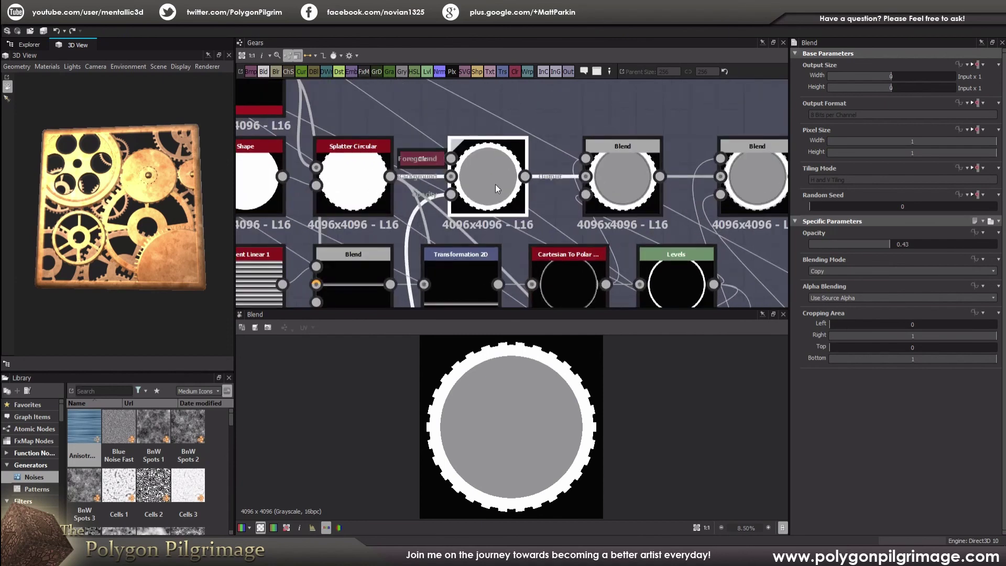
{"action": "left_click", "coordinate": [609, 184]}
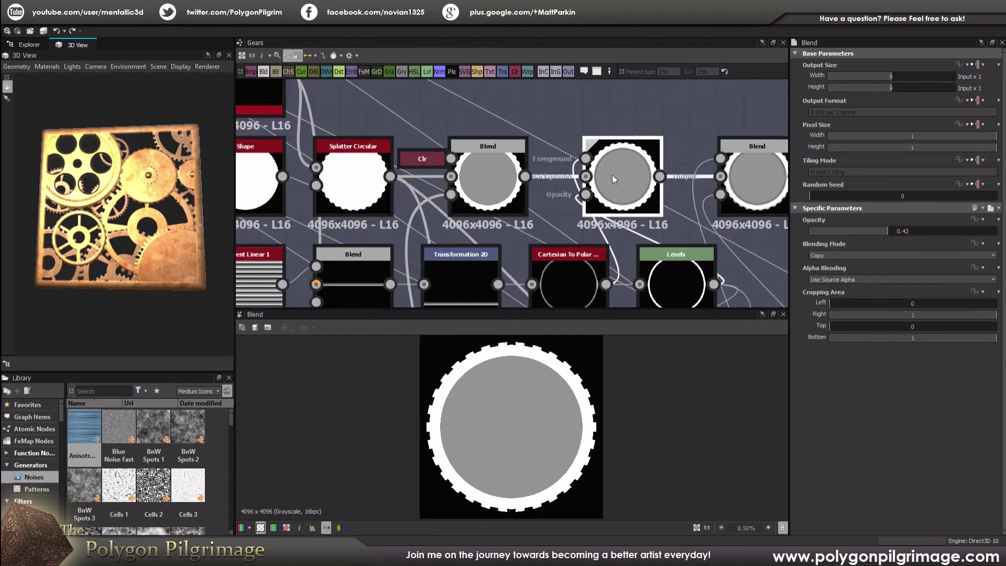
{"action": "scroll", "coordinate": [557, 382], "scroll_direction": "up", "scroll_amount": 3}
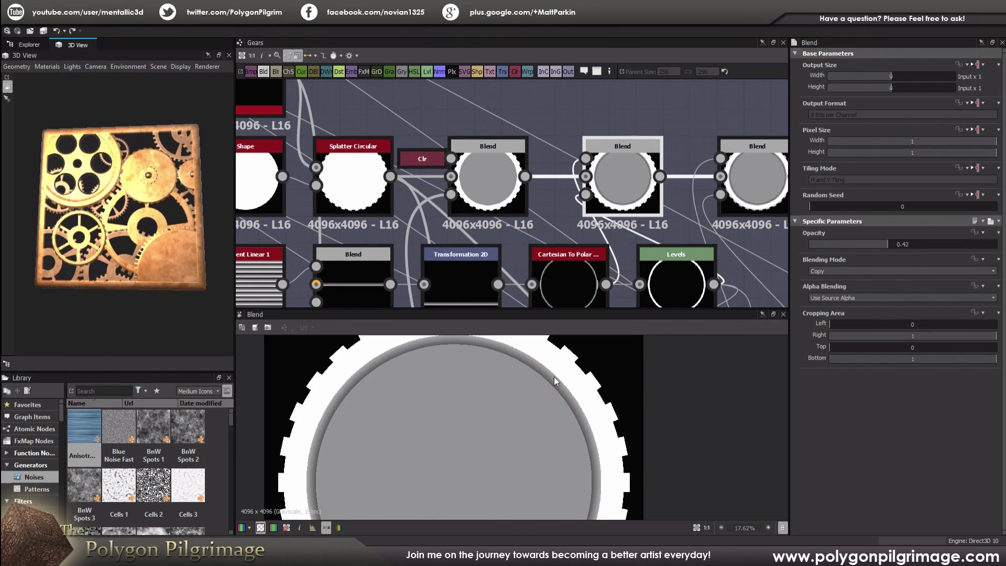
{"action": "scroll", "coordinate": [527, 397], "scroll_direction": "down", "scroll_amount": 2}
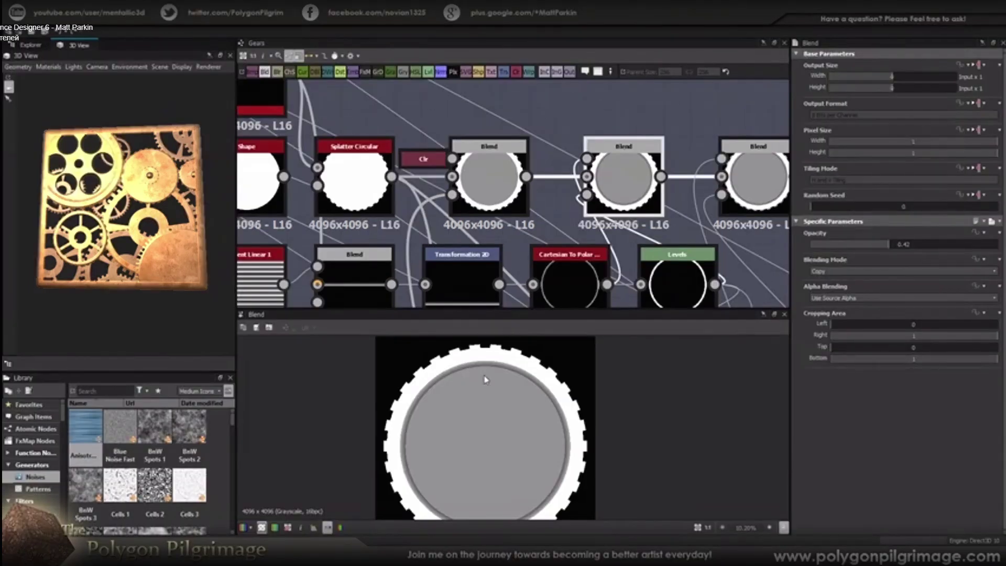
Step: Inspect the final Blend in the Splatter Circular row, examining its tooth edges and rim in the 2D view
{"action": "middle_click_drag", "start_coordinate": [612, 196], "coordinate": [493, 183]}
{"action": "left_click", "coordinate": [632, 176]}
{"action": "scroll", "coordinate": [561, 400], "scroll_direction": "up", "scroll_amount": 5}
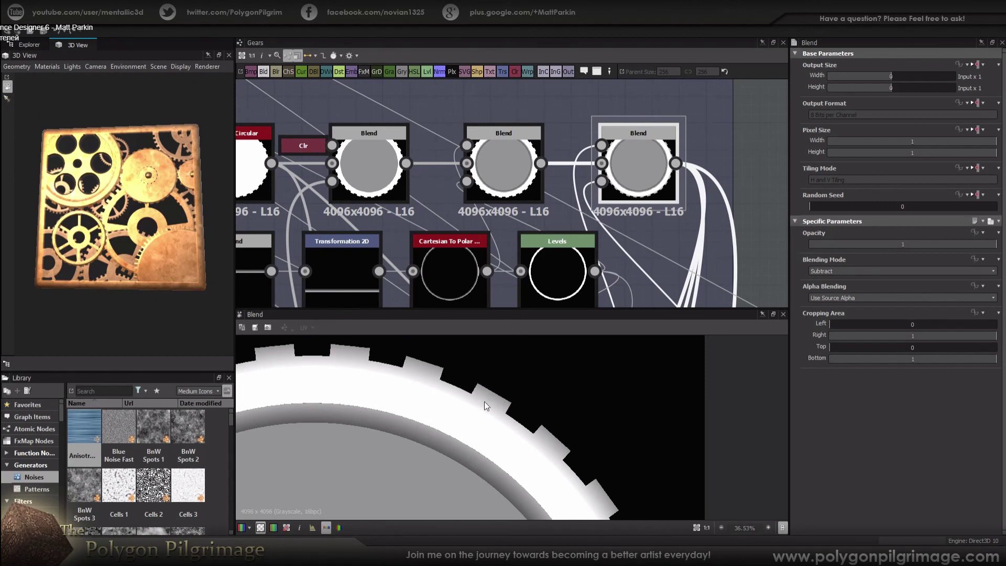
{"action": "scroll", "coordinate": [484, 402], "scroll_direction": "down", "scroll_amount": 2}
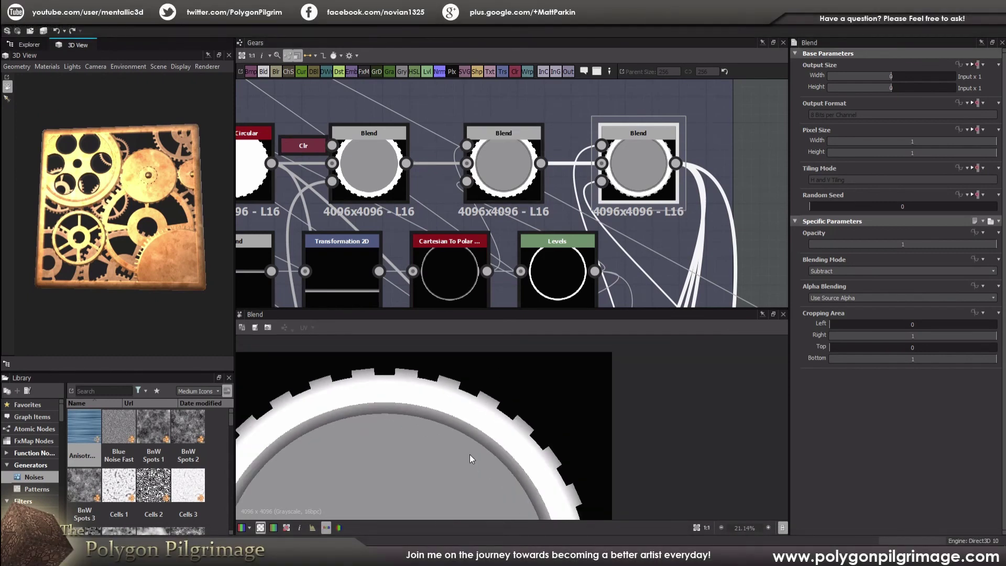
{"action": "scroll", "coordinate": [469, 458], "scroll_direction": "down", "scroll_amount": 3}
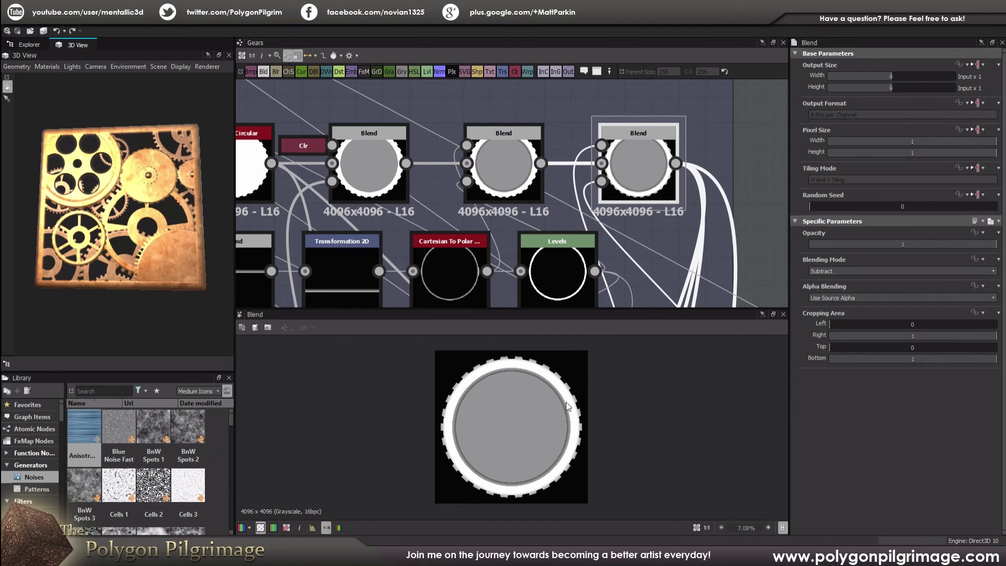
{"action": "scroll", "coordinate": [569, 406], "scroll_direction": "up", "scroll_amount": 3}
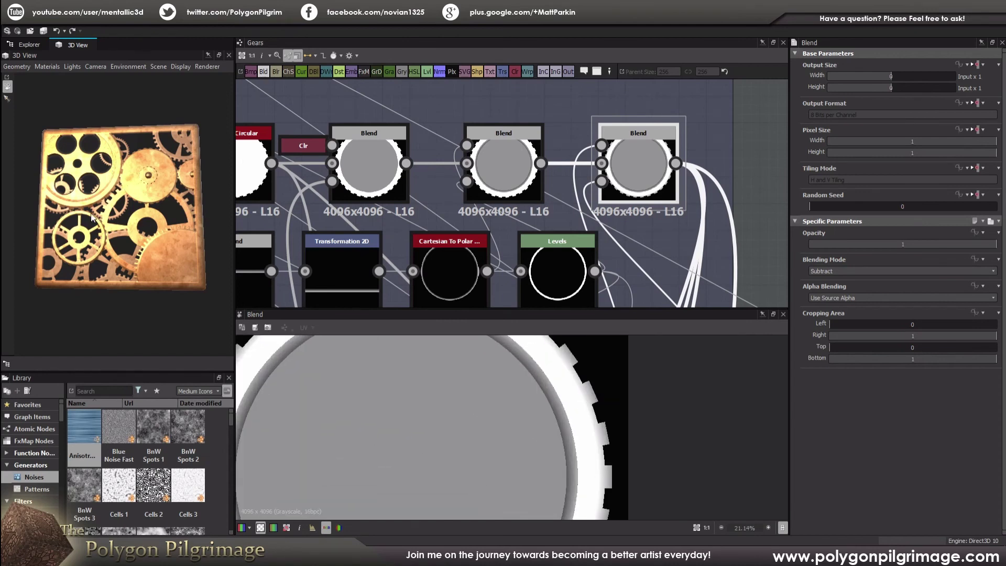
Step: Examine the gear teeth and rims up close on the material in the 3D view
{"action": "scroll", "coordinate": [92, 216], "scroll_direction": "up", "scroll_amount": 6}
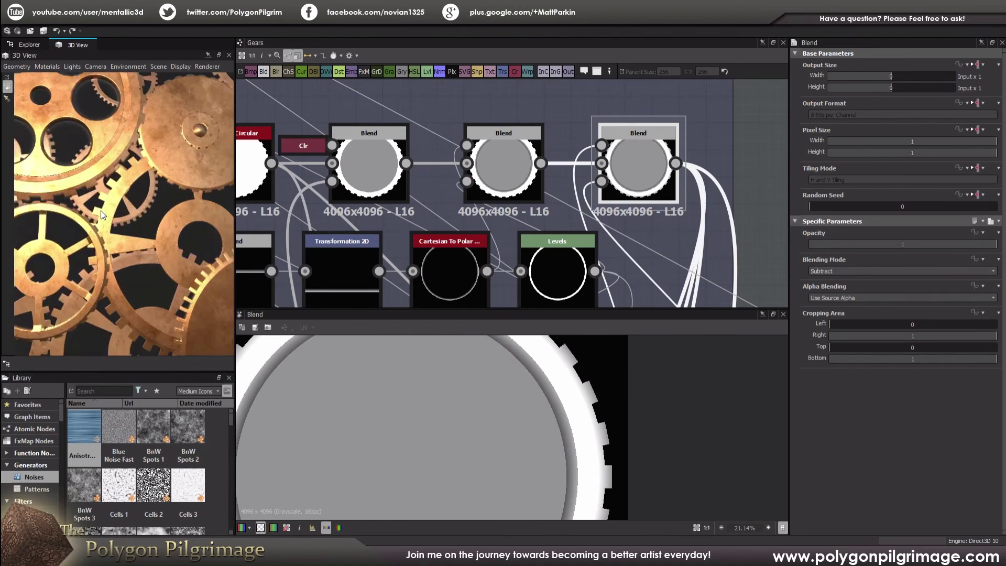
{"action": "scroll", "coordinate": [194, 199], "scroll_direction": "up", "scroll_amount": 5}
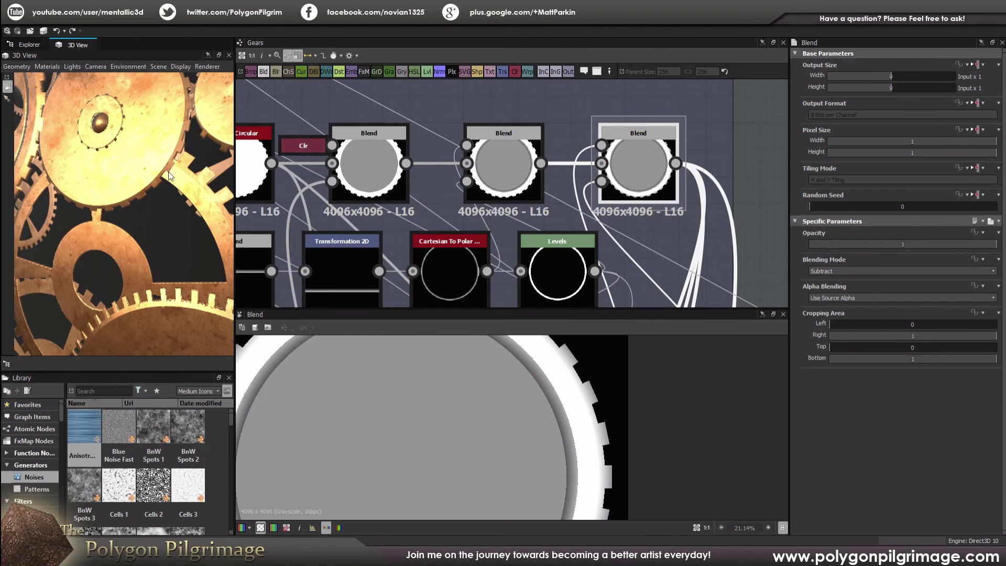
{"action": "left_click_drag", "start_coordinate": [157, 184], "coordinate": [145, 175]}
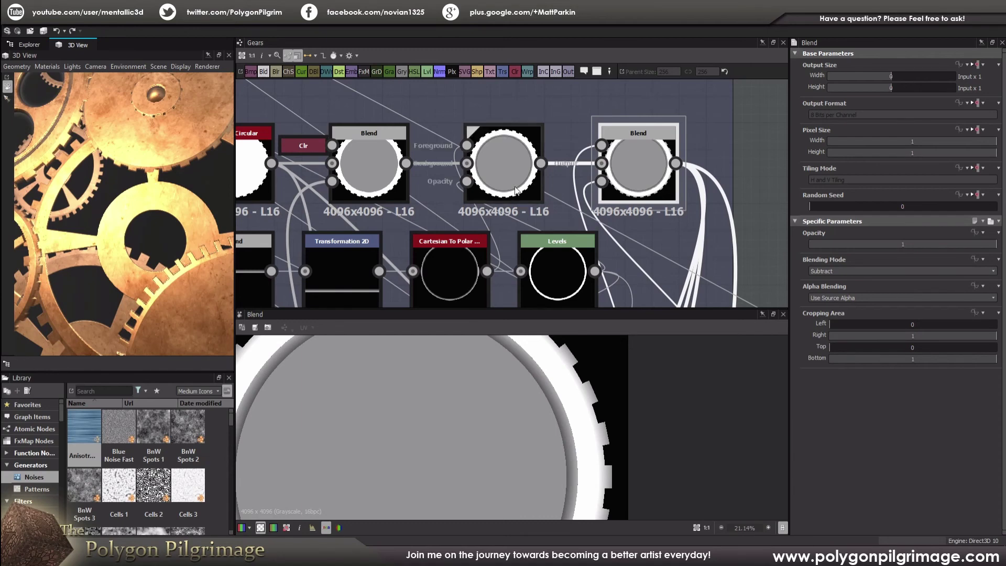
Step: Inspect the Tiling and Rotation parameters and full output of Gradient Linear 1 in Base Gear's upper gradient row
{"action": "scroll", "coordinate": [457, 195], "scroll_direction": "down", "scroll_amount": 4}
{"action": "scroll", "coordinate": [457, 195], "scroll_direction": "up", "scroll_amount": 2}
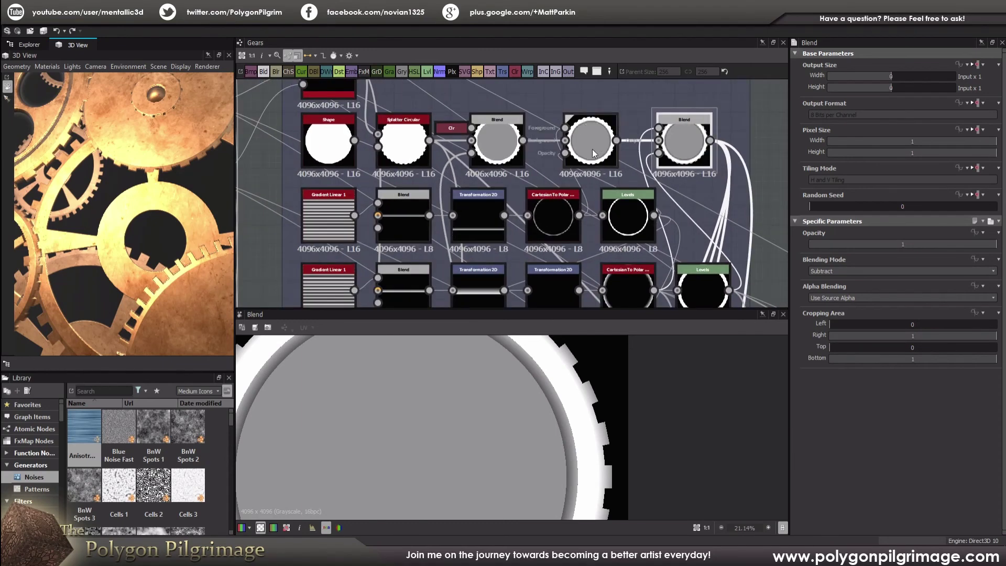
{"action": "scroll", "coordinate": [360, 220], "scroll_direction": "up", "scroll_amount": 1}
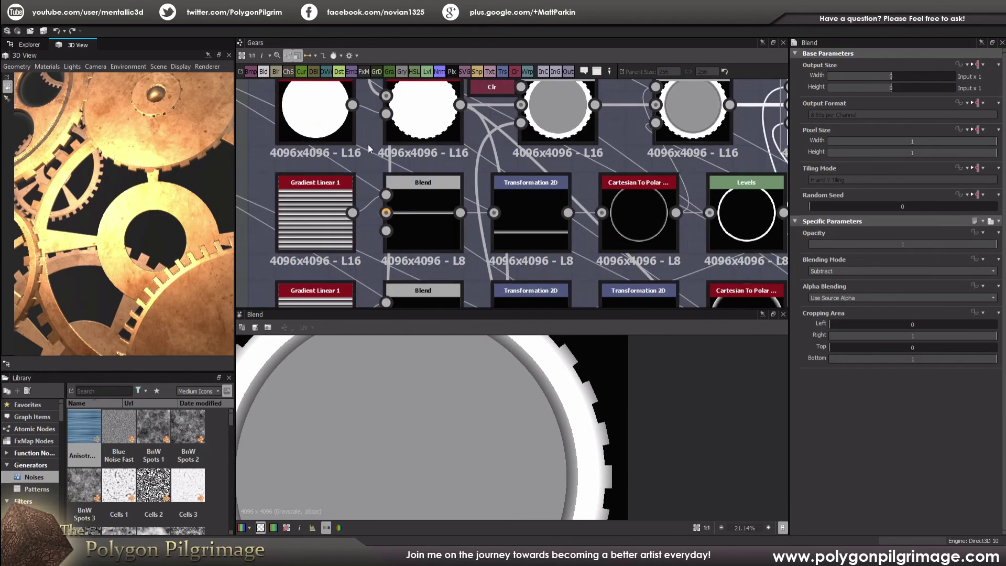
{"action": "left_click", "coordinate": [348, 182]}
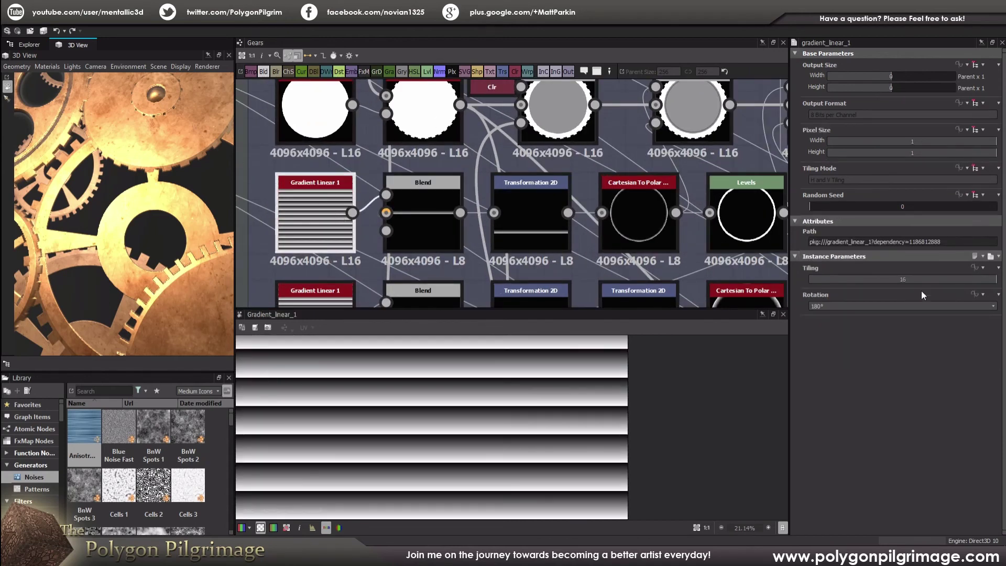
{"action": "scroll", "coordinate": [511, 446], "scroll_direction": "down", "scroll_amount": 3}
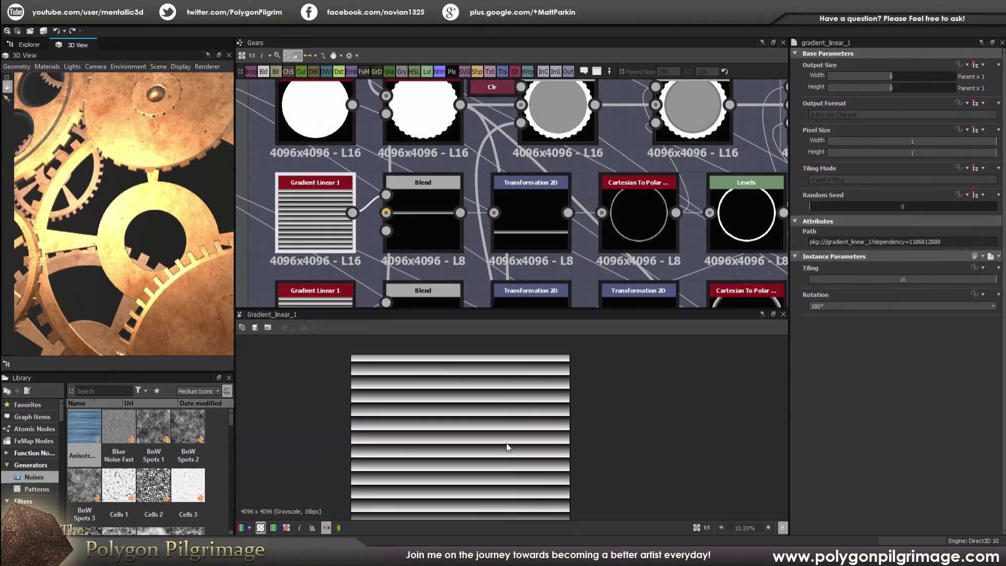
Step: Inspect the upper gradient row's Blend cropping area and the offset of the Transformation 2D that follows it
{"action": "left_click", "coordinate": [427, 231]}
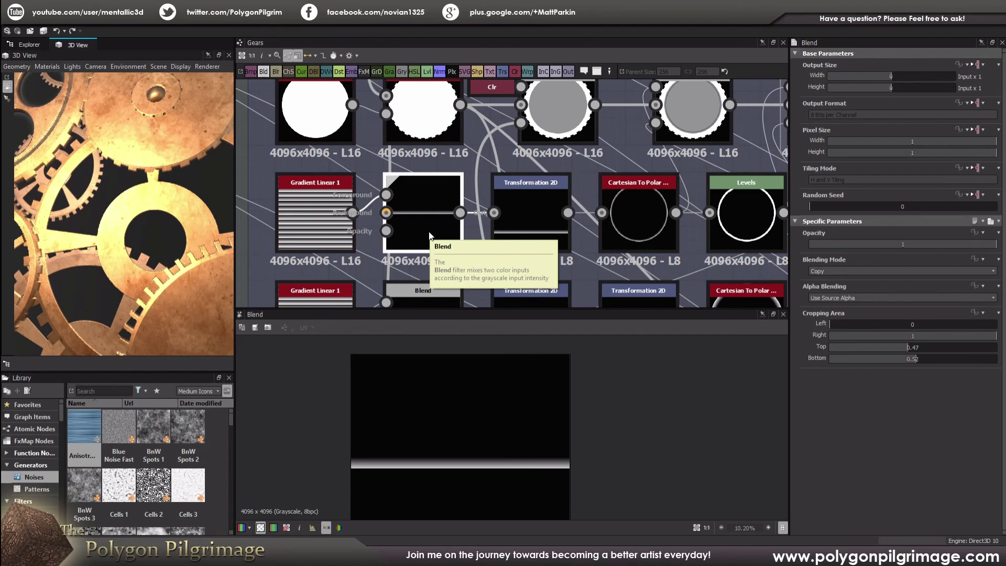
{"action": "left_click", "coordinate": [533, 209]}
{"action": "scroll", "coordinate": [493, 438], "scroll_direction": "down", "scroll_amount": 1}
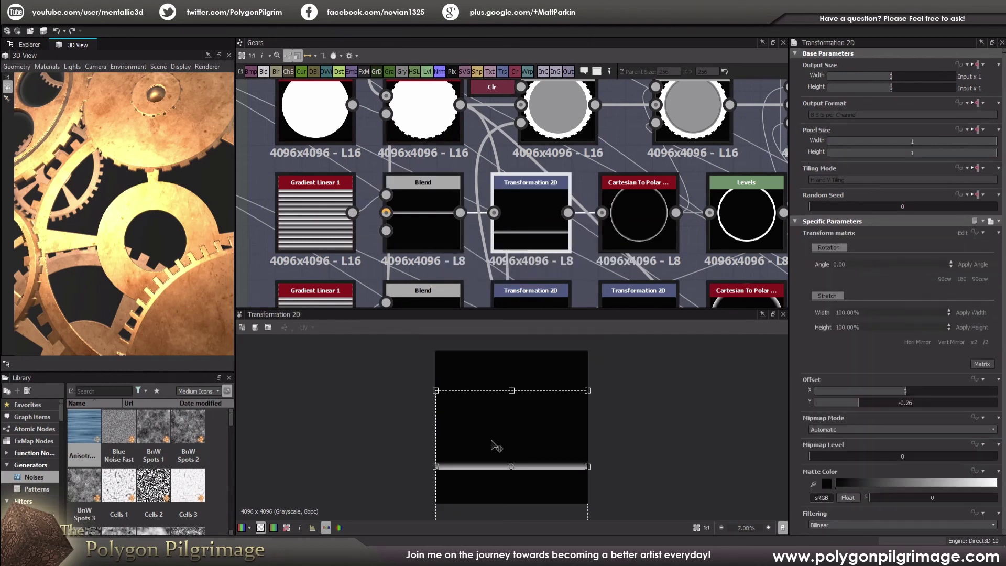
Step: Show the output of the upper gradient row's Cartesian To Polar Grayscale node in the 2D view
{"action": "middle_click_drag", "start_coordinate": [576, 257], "coordinate": [438, 242]}
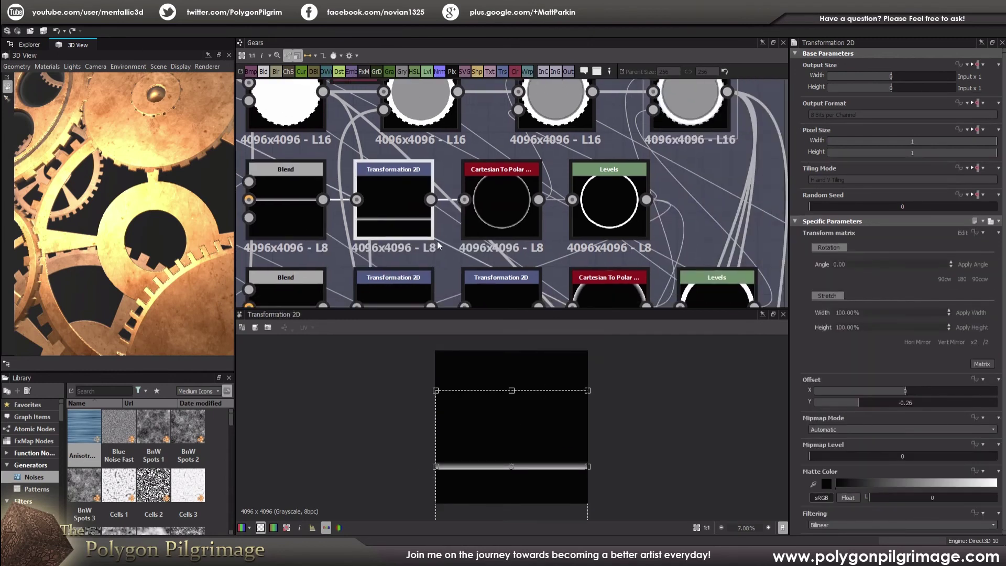
{"action": "left_click", "coordinate": [509, 223]}
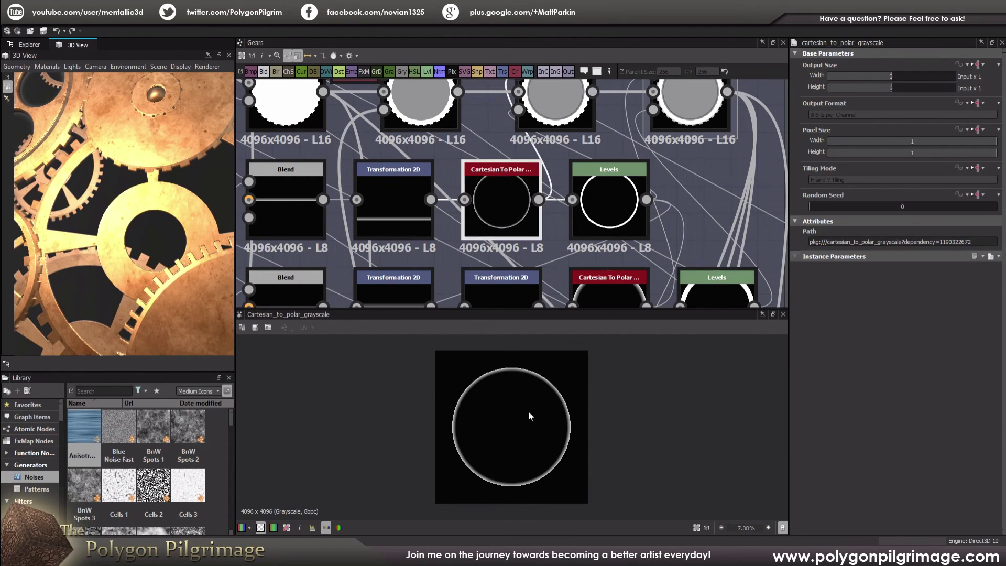
{"action": "scroll", "coordinate": [528, 411], "scroll_direction": "up", "scroll_amount": 1}
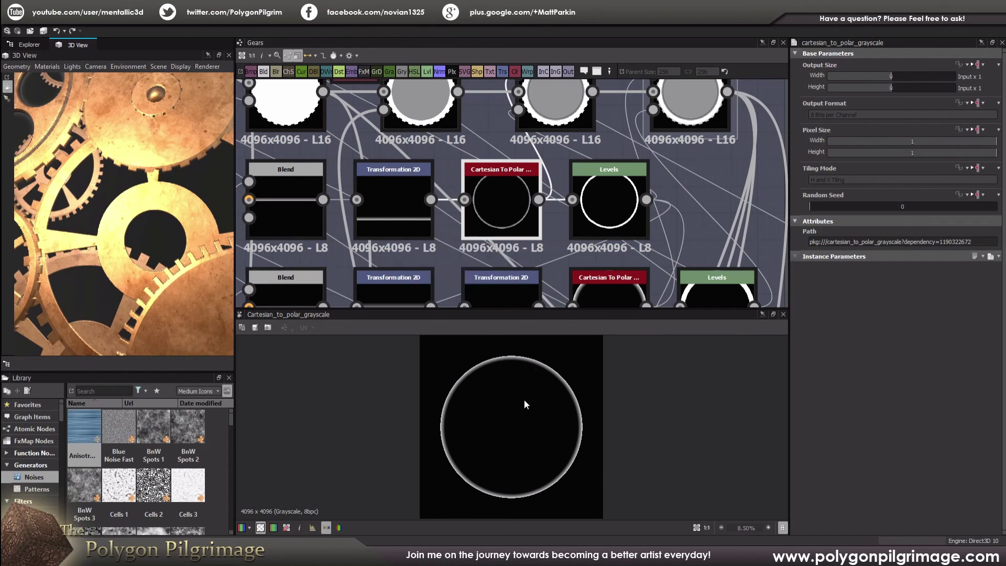
Step: Trace the polar ring's connection to the second Blend after Splatter Circular and inspect that Blend's opacity and output
{"action": "middle_click_drag", "start_coordinate": [507, 191], "coordinate": [508, 260]}
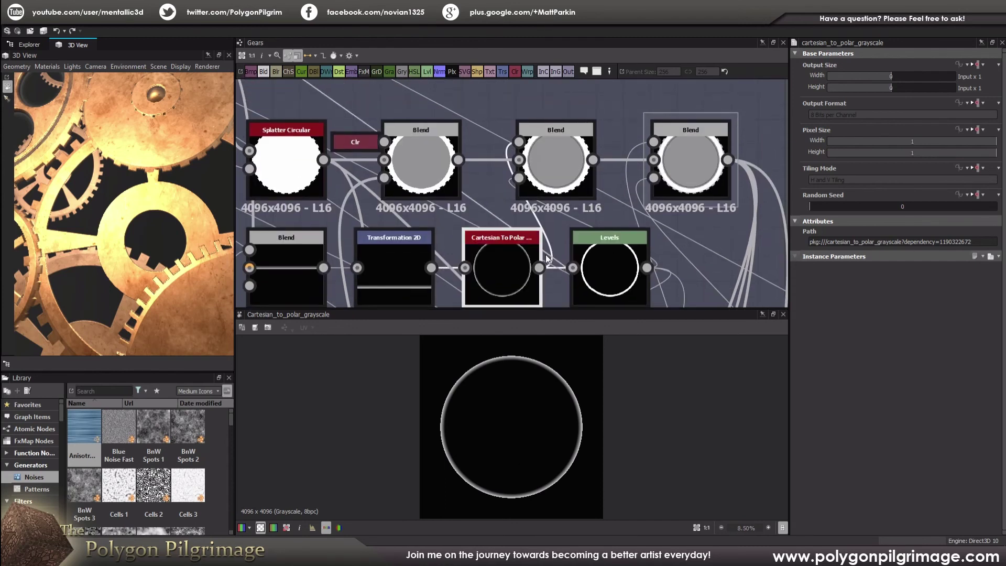
{"action": "left_click", "coordinate": [557, 157]}
{"action": "scroll", "coordinate": [583, 388], "scroll_direction": "up", "scroll_amount": 3}
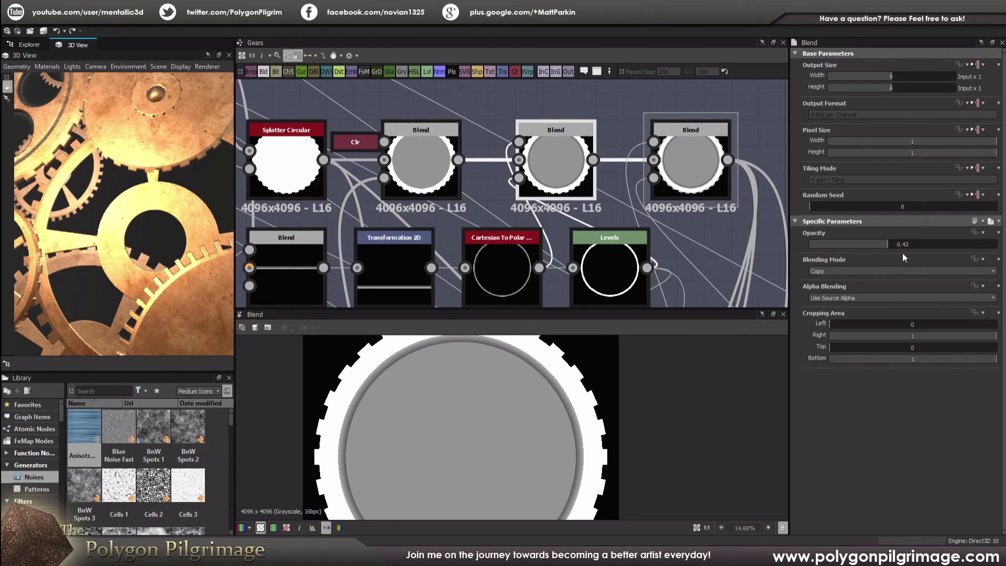
Step: Inspect the Levels node at the end of the upper gradient row, including its histogram and ring mask output
{"action": "scroll", "coordinate": [510, 240], "scroll_direction": "down", "scroll_amount": 2}
{"action": "middle_click_drag", "start_coordinate": [603, 267], "coordinate": [583, 197]}
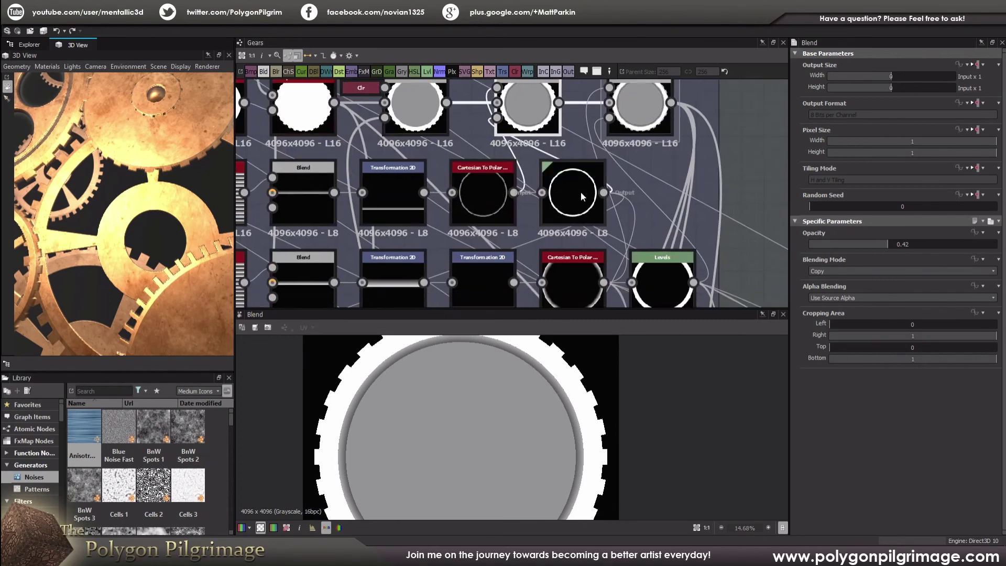
{"action": "left_click", "coordinate": [586, 194]}
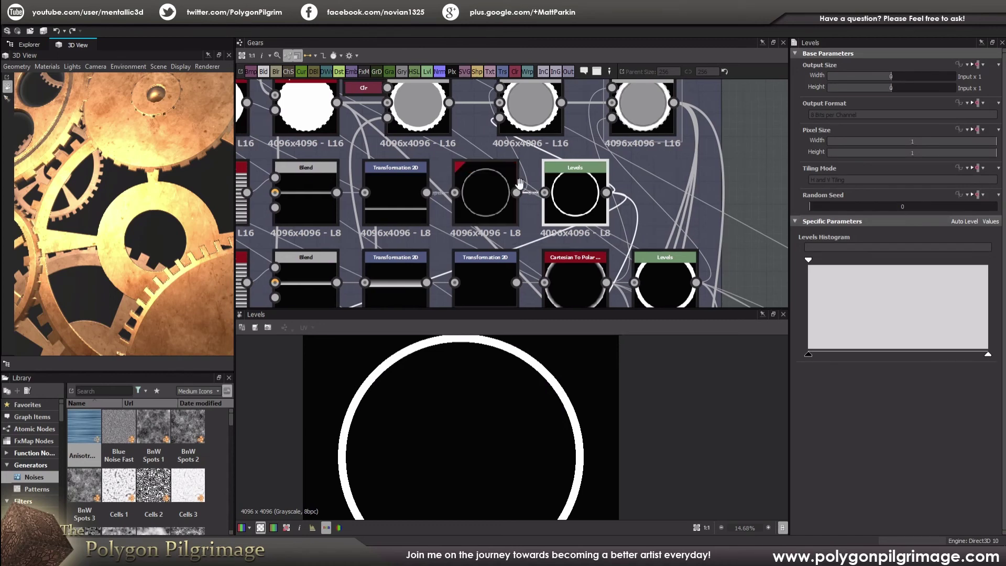
Step: Show the output of the lower gradient row's Cartesian To Polar Grayscale node in the 2D view
{"action": "scroll", "coordinate": [489, 193], "scroll_direction": "down", "scroll_amount": 2}
{"action": "scroll", "coordinate": [422, 235], "scroll_direction": "up", "scroll_amount": 1}
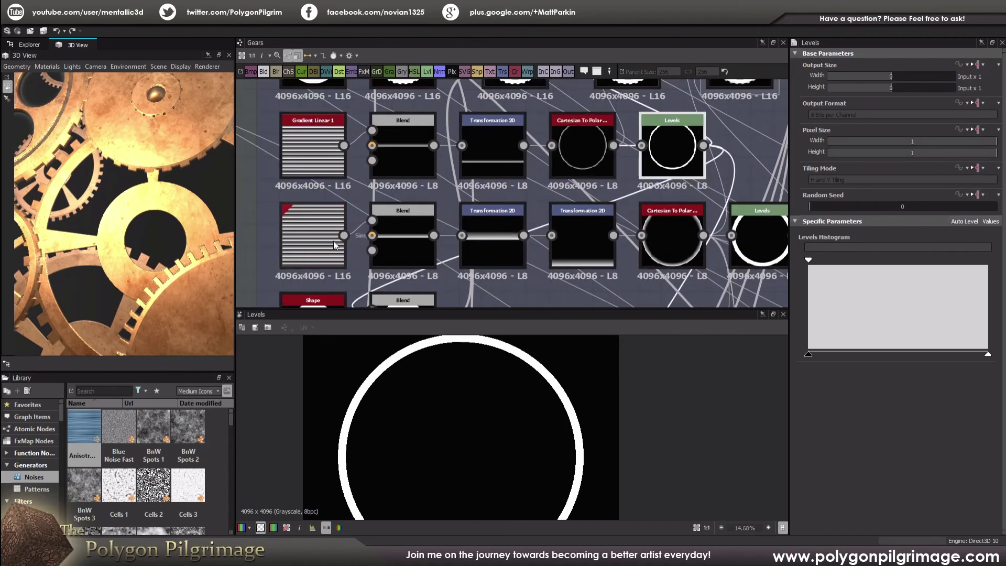
{"action": "left_click", "coordinate": [668, 242]}
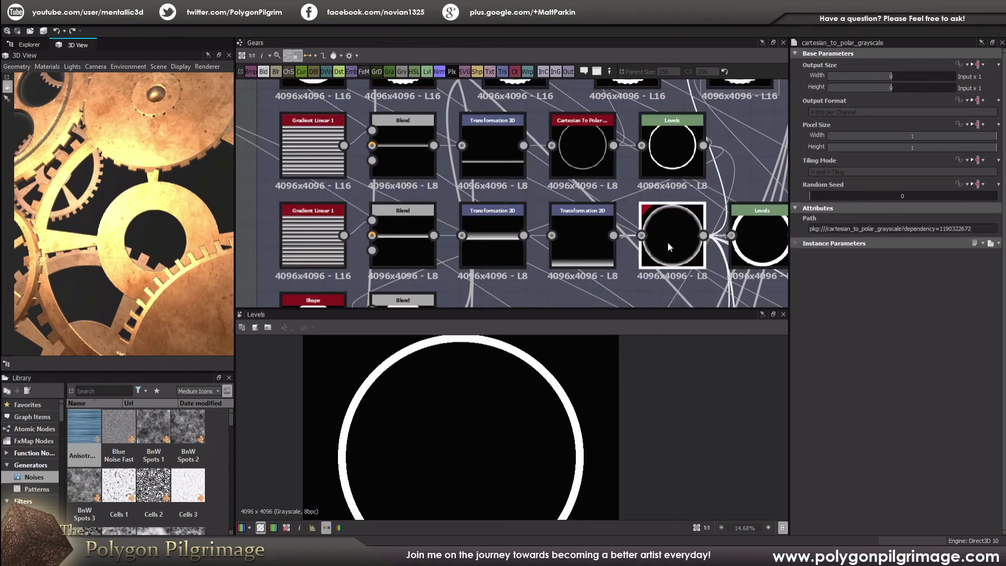
{"action": "scroll", "coordinate": [574, 421], "scroll_direction": "down", "scroll_amount": 3}
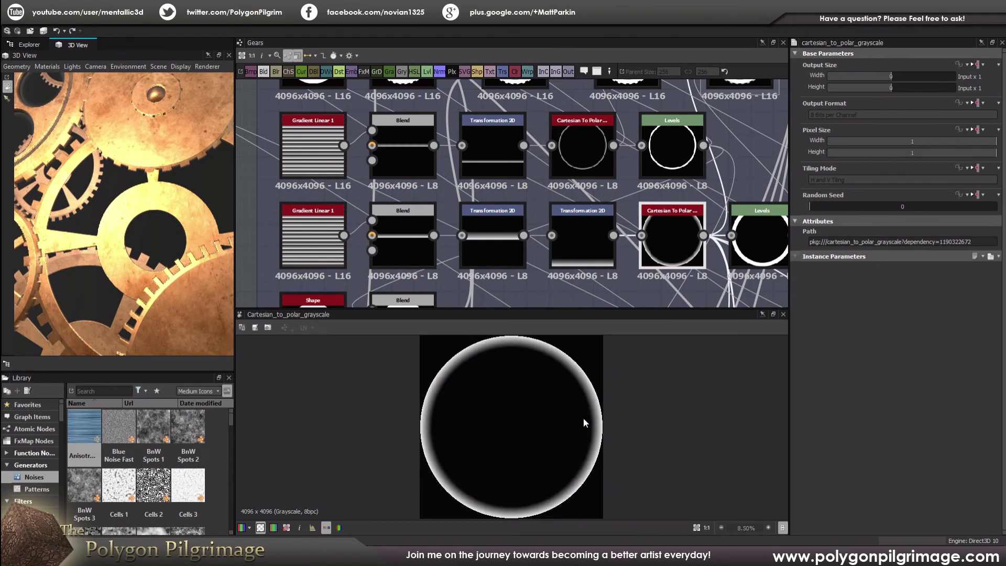
Step: Show the output of the base gear row's last Blend in the 2D view and examine its rim and teeth up close
{"action": "middle_click_drag", "start_coordinate": [620, 199], "coordinate": [577, 230]}
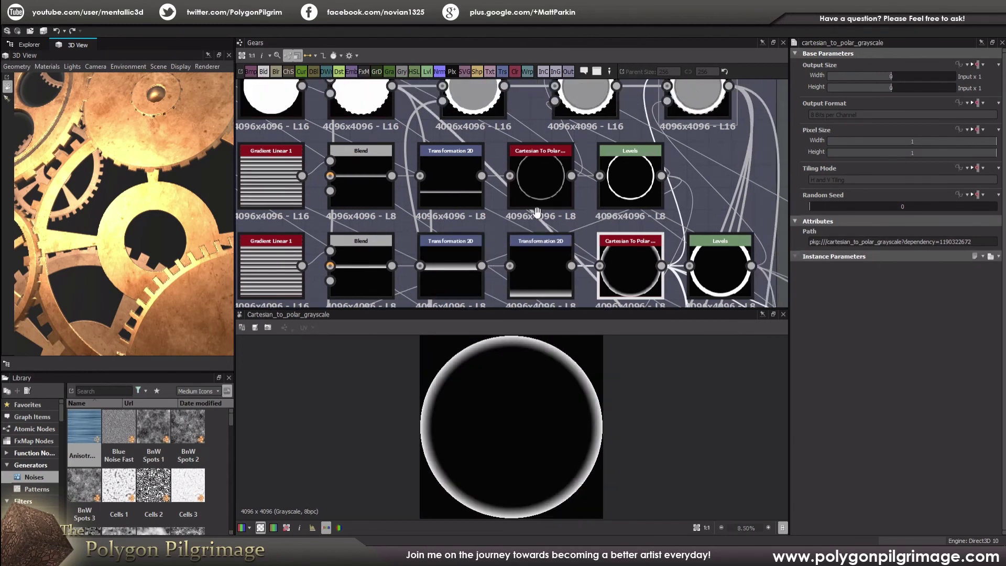
{"action": "scroll", "coordinate": [537, 211], "scroll_direction": "down", "scroll_amount": 1}
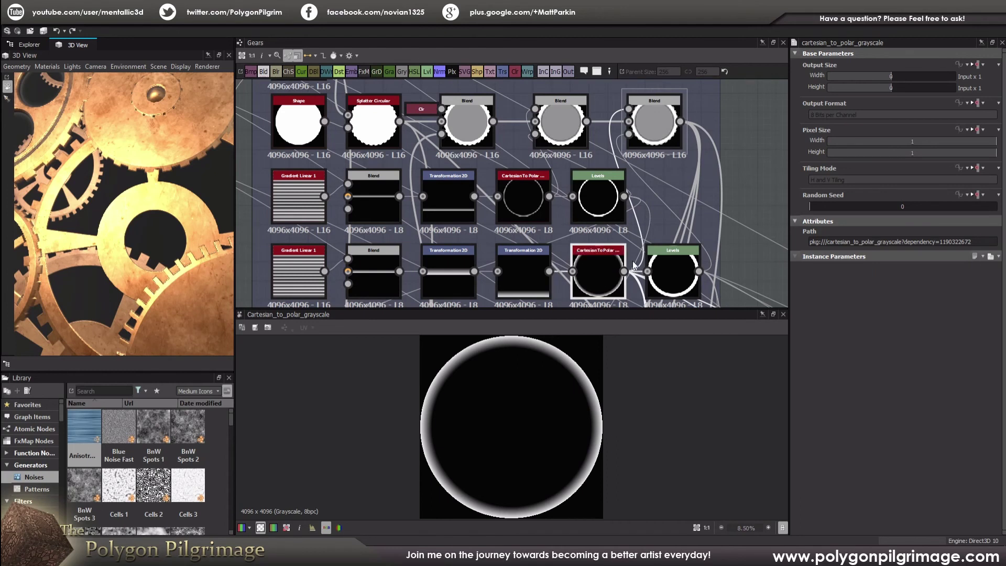
{"action": "left_click", "coordinate": [665, 116]}
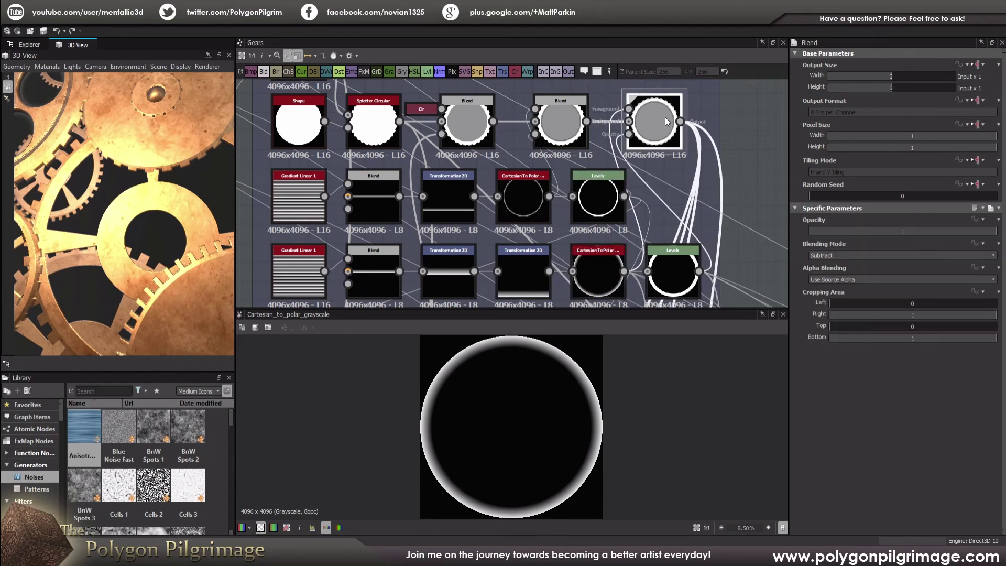
{"action": "scroll", "coordinate": [598, 388], "scroll_direction": "up", "scroll_amount": 3}
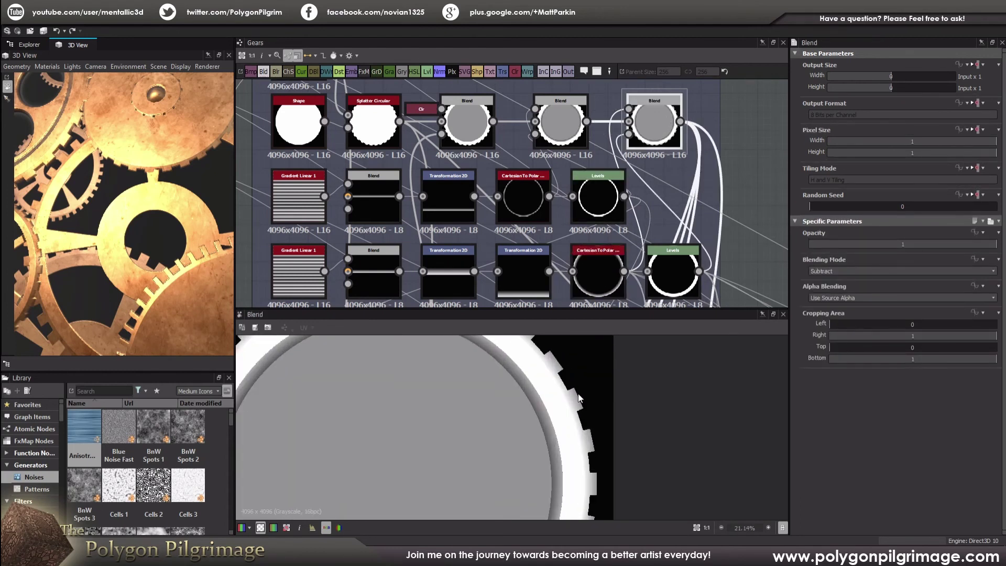
{"action": "scroll", "coordinate": [570, 409], "scroll_direction": "down", "scroll_amount": 2}
Step: Review the base gear frame as a whole and compare it with the variety of gears in the 3D view
{"action": "middle_click_drag", "start_coordinate": [567, 265], "coordinate": [586, 202]}
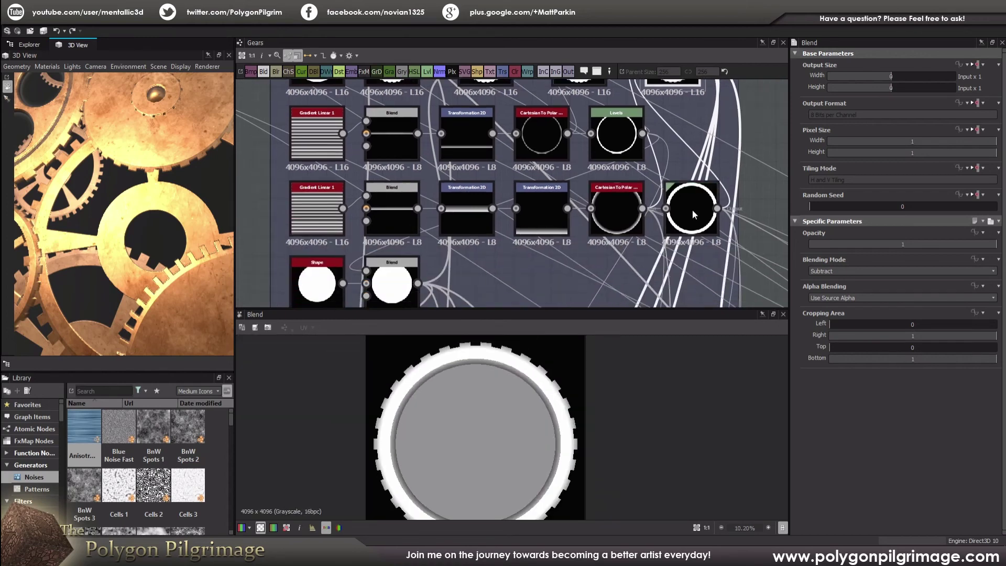
{"action": "scroll", "coordinate": [538, 274], "scroll_direction": "down", "scroll_amount": 1}
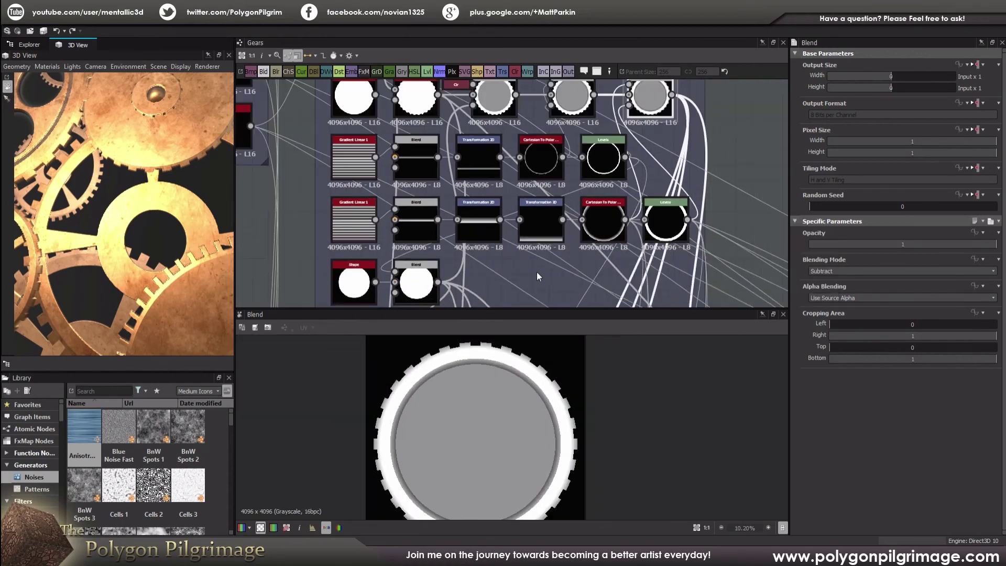
{"action": "scroll", "coordinate": [537, 272], "scroll_direction": "down", "scroll_amount": 2}
{"action": "middle_click_drag", "start_coordinate": [536, 272], "coordinate": [509, 256]}
{"action": "scroll", "coordinate": [507, 234], "scroll_direction": "up", "scroll_amount": 2}
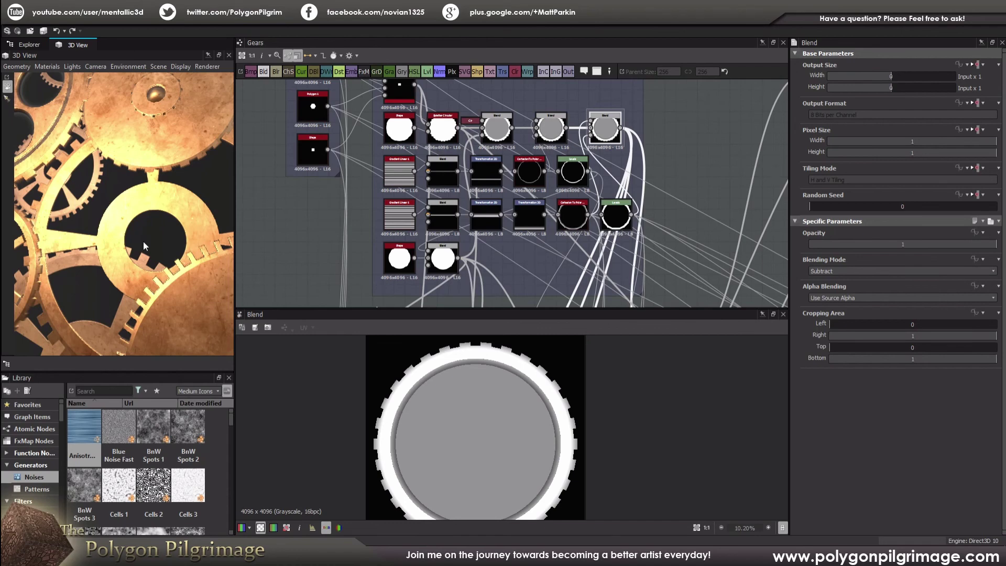
{"action": "scroll", "coordinate": [149, 244], "scroll_direction": "down", "scroll_amount": 5}
{"action": "scroll", "coordinate": [117, 240], "scroll_direction": "up", "scroll_amount": 4}
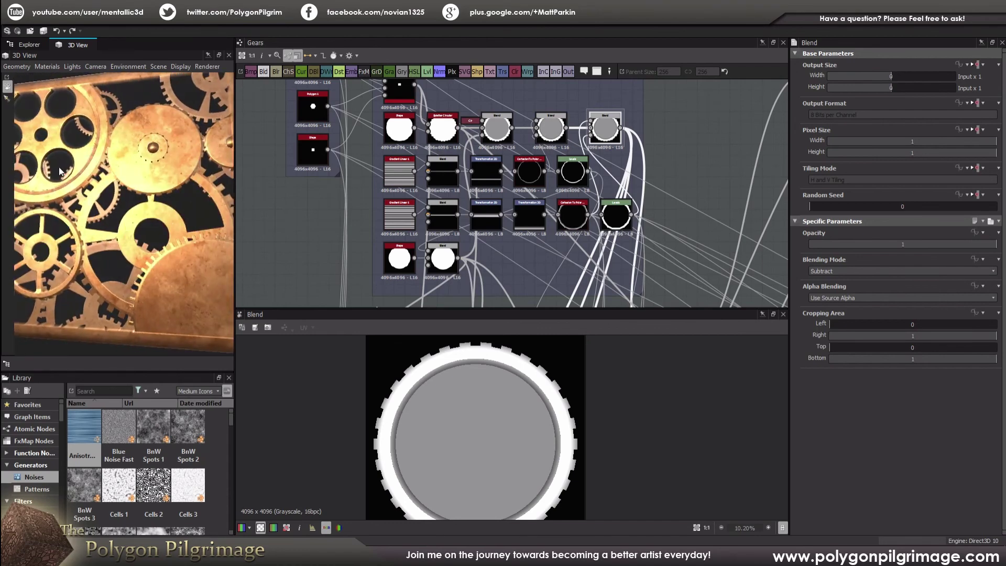
Step: Locate the IGF - 6 Spoke frame in the graph and look along its chain of nodes
{"action": "middle_click_drag", "start_coordinate": [521, 251], "coordinate": [360, 159]}
{"action": "scroll", "coordinate": [366, 136], "scroll_direction": "up", "scroll_amount": 2}
{"action": "scroll", "coordinate": [380, 154], "scroll_direction": "up", "scroll_amount": 1}
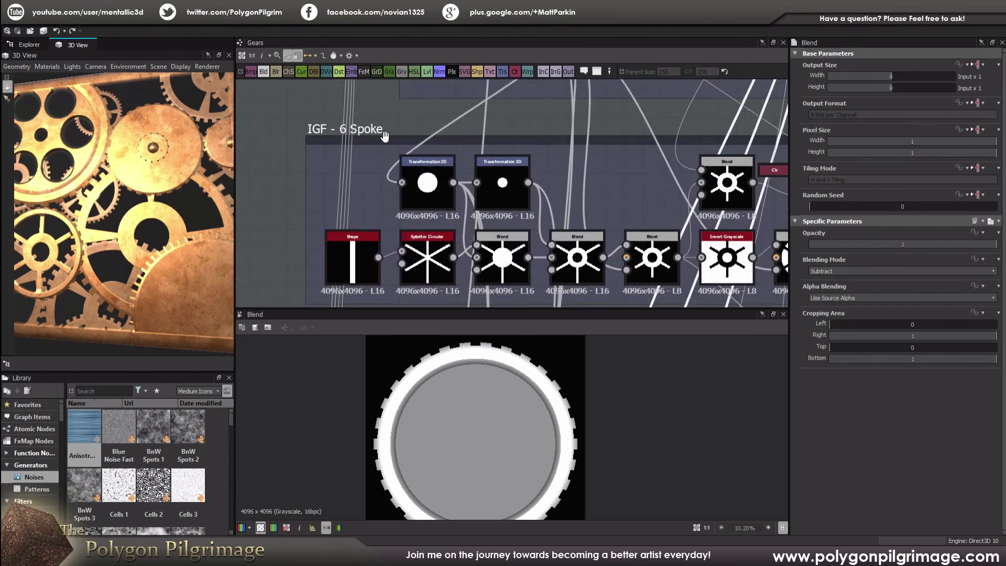
{"action": "middle_click_drag", "start_coordinate": [377, 202], "coordinate": [359, 180]}
{"action": "middle_click_drag", "start_coordinate": [584, 190], "coordinate": [517, 204]}
{"action": "scroll", "coordinate": [502, 180], "scroll_direction": "down", "scroll_amount": 1}
{"action": "scroll", "coordinate": [502, 180], "scroll_direction": "down", "scroll_amount": 1}
{"action": "scroll", "coordinate": [388, 191], "scroll_direction": "up", "scroll_amount": 1}
{"action": "scroll", "coordinate": [313, 247], "scroll_direction": "up", "scroll_amount": 2}
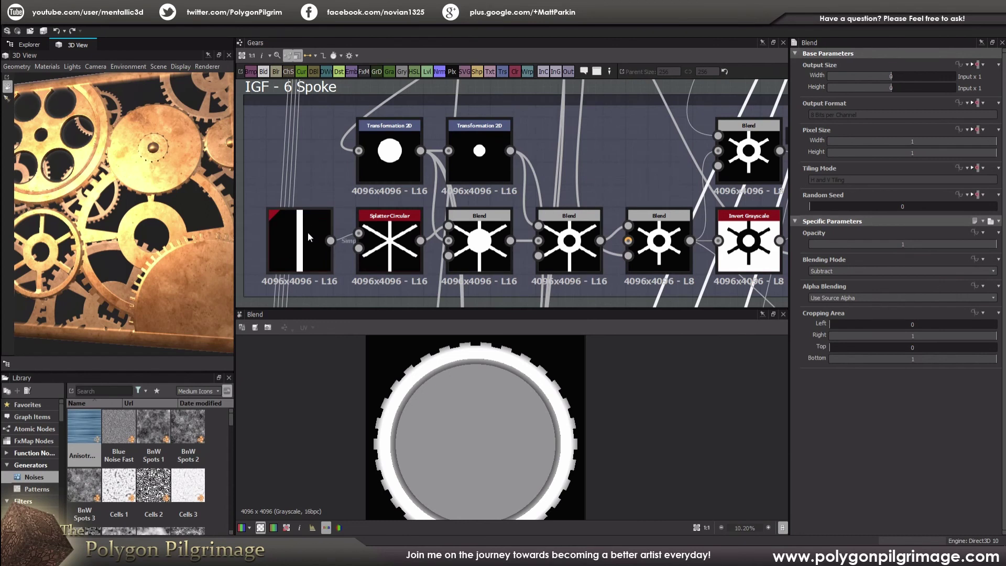
Step: Inspect the settings and outputs of the 6 Spoke frame's Shape and Splatter Circular nodes
{"action": "double_click", "coordinate": [309, 237]}
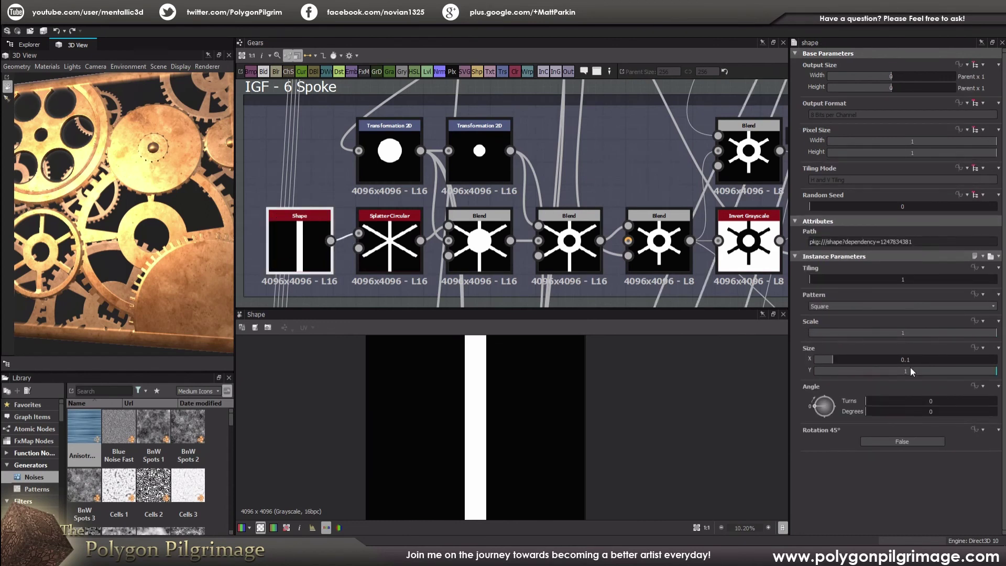
{"action": "scroll", "coordinate": [460, 409], "scroll_direction": "down", "scroll_amount": 2}
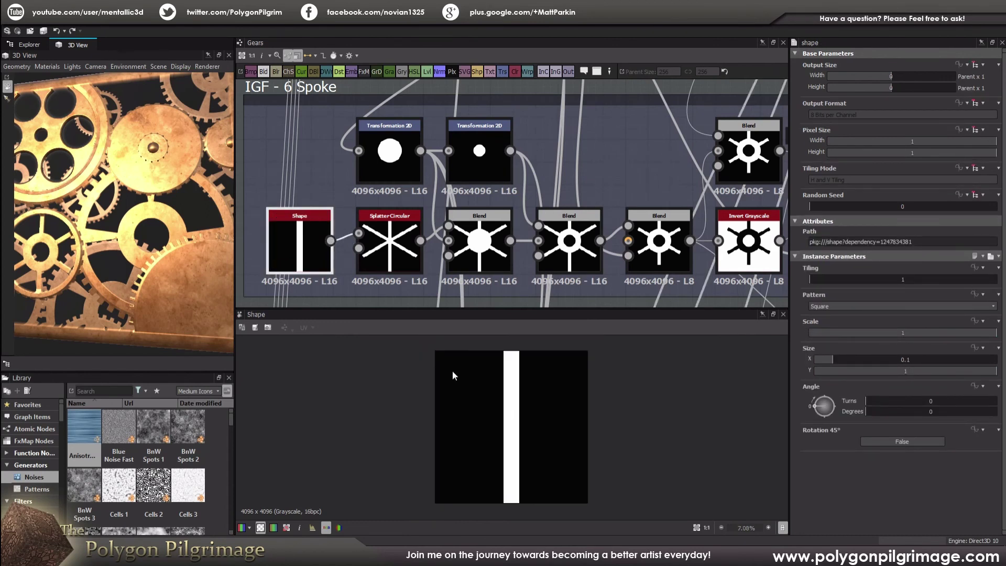
{"action": "double_click", "coordinate": [414, 233]}
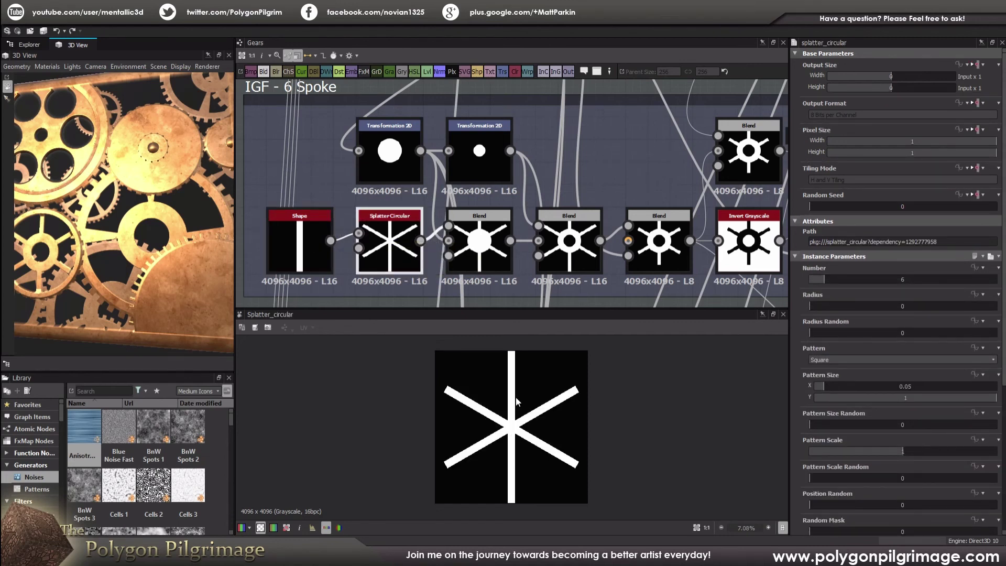
Step: Trace the 6 Spoke frame's Transformation 2D input back to the white disc Blend in the base gear frame
{"action": "middle_click_drag", "start_coordinate": [521, 226], "coordinate": [491, 220]}
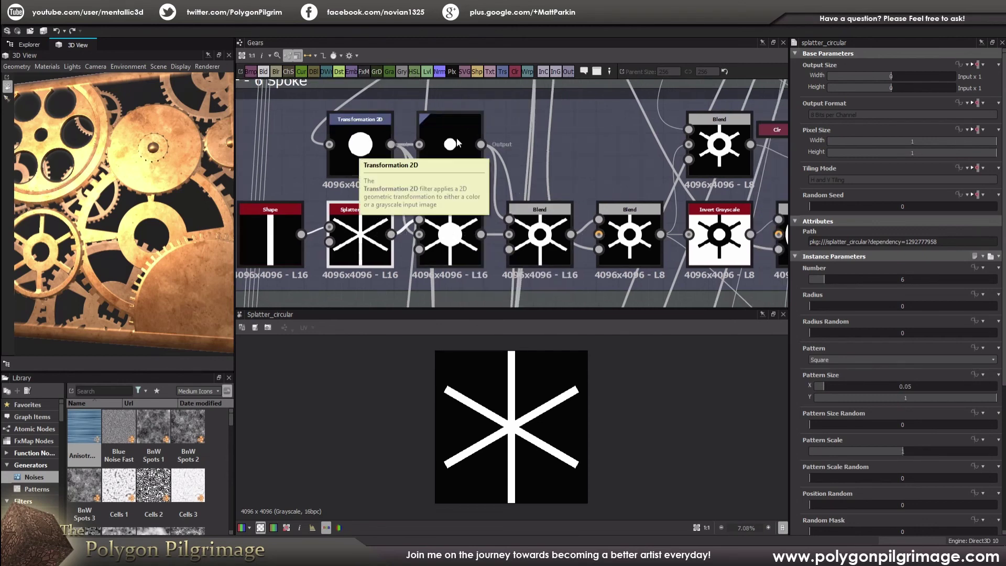
{"action": "middle_click_drag", "start_coordinate": [359, 153], "coordinate": [426, 240]}
{"action": "scroll", "coordinate": [426, 240], "scroll_direction": "down", "scroll_amount": 3}
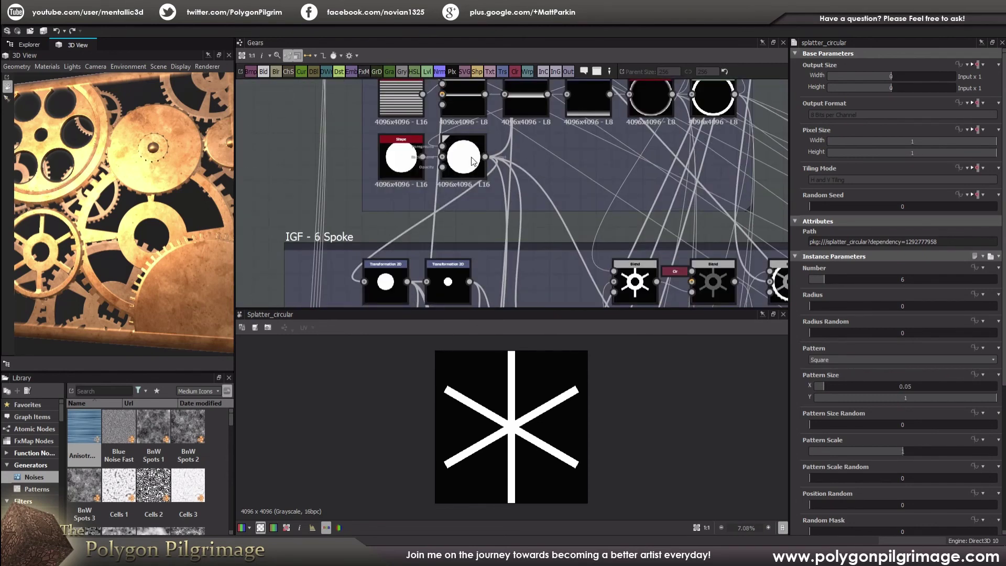
{"action": "middle_click_drag", "start_coordinate": [414, 314], "coordinate": [419, 219]}
{"action": "scroll", "coordinate": [419, 219], "scroll_direction": "up", "scroll_amount": 1}
Step: Examine the six-spoke gear up close in the 3D view and show the output of the Subtract Blend that cuts its hub
{"action": "mouse_move", "coordinate": [89, 257]}
{"action": "left_mouse_down"}
{"action": "mouse_move", "coordinate": [102, 250]}
{"action": "mouse_move", "coordinate": [96, 256]}
{"action": "left_mouse_up"}
{"action": "middle_click_drag", "start_coordinate": [95, 256], "coordinate": [125, 226]}
{"action": "scroll", "coordinate": [152, 234], "scroll_direction": "up", "scroll_amount": 5}
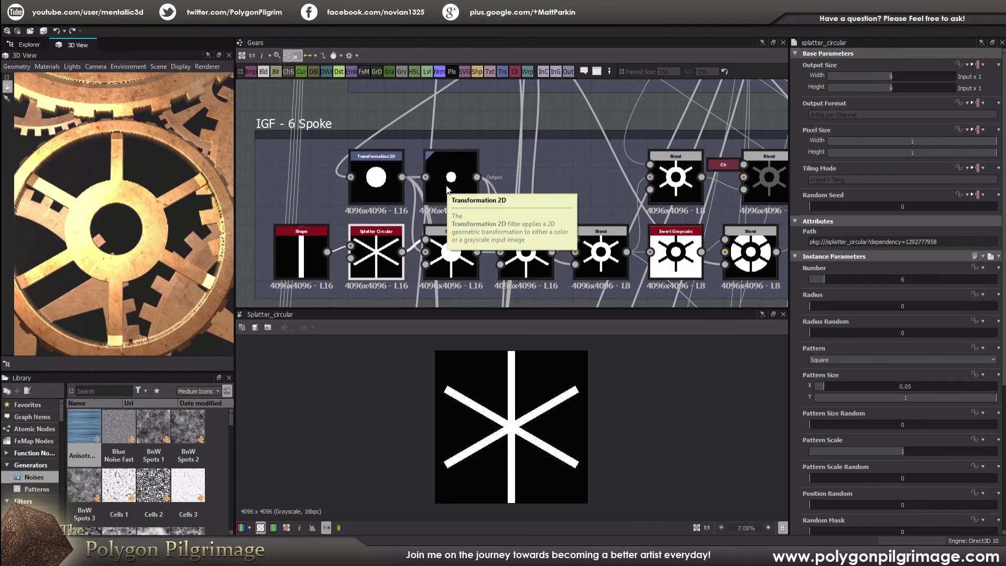
{"action": "double_click", "coordinate": [528, 266]}
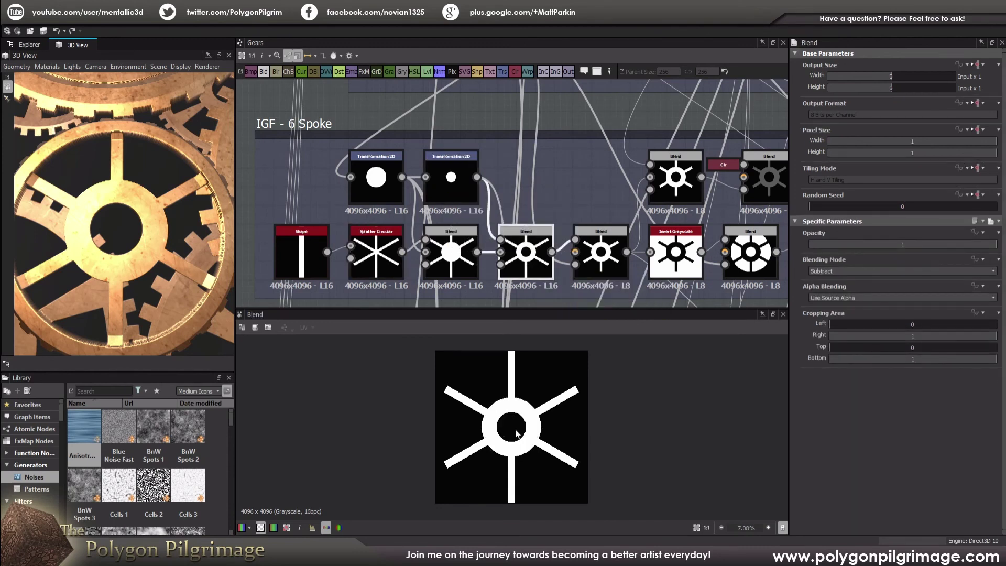
Step: Inspect the Copy Blend that shortens the spokes and trace its connection to the base gear frame's white disc Blend
{"action": "left_click", "coordinate": [611, 255]}
{"action": "middle_click_drag", "start_coordinate": [610, 255], "coordinate": [503, 240]}
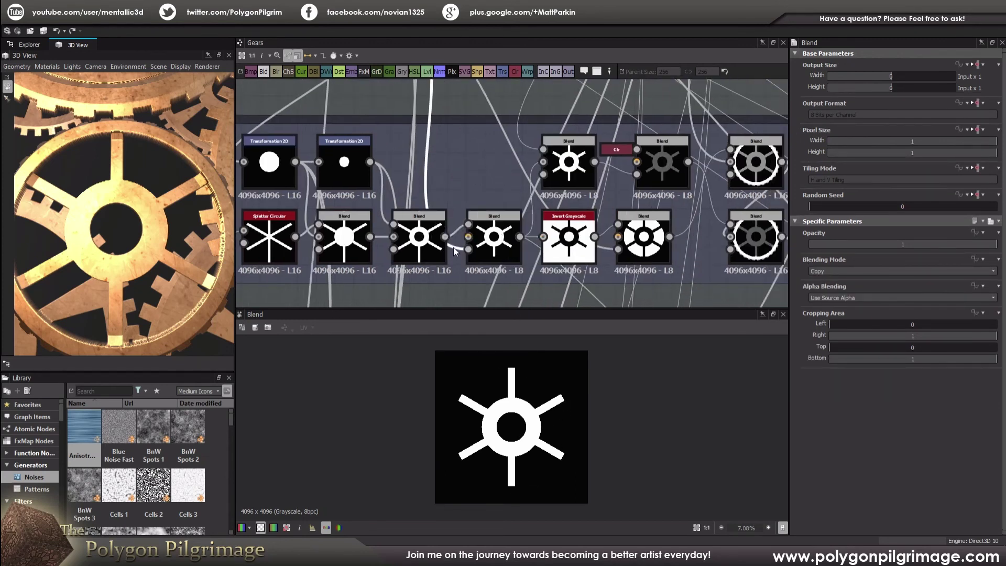
{"action": "middle_click_drag", "start_coordinate": [474, 162], "coordinate": [481, 226]}
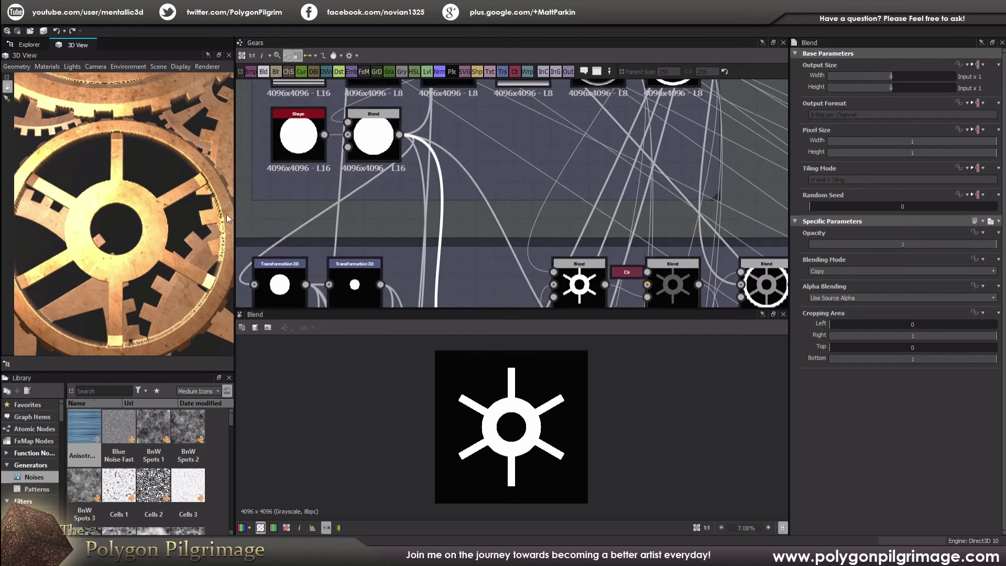
{"action": "middle_click_drag", "start_coordinate": [560, 234], "coordinate": [568, 124]}
{"action": "left_click", "coordinate": [439, 255]}
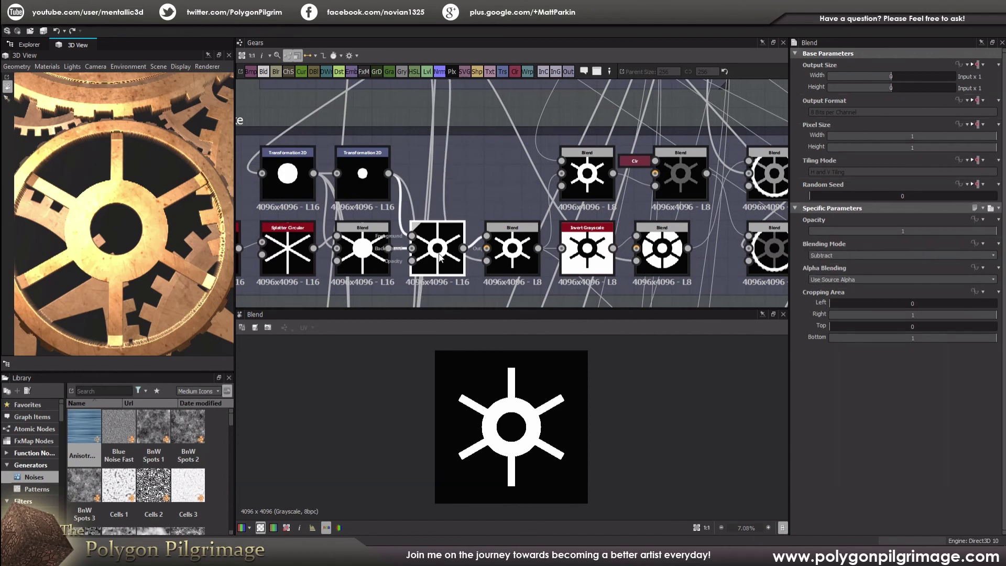
{"action": "left_click", "coordinate": [511, 262]}
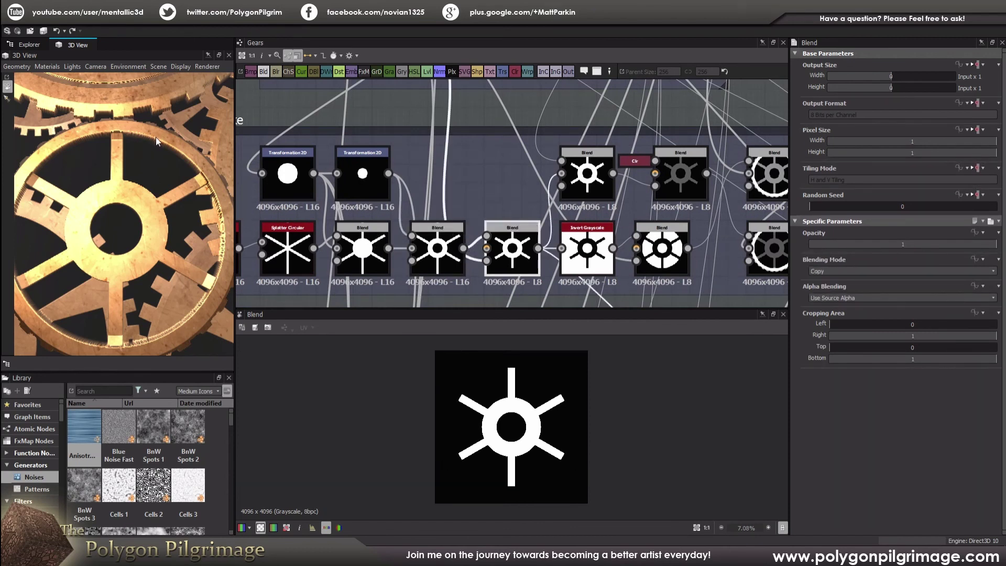
Step: Show the outputs of the Invert Grayscale node and the Subtract Blend above it in the 2D view
{"action": "middle_click_drag", "start_coordinate": [551, 205], "coordinate": [516, 230]}
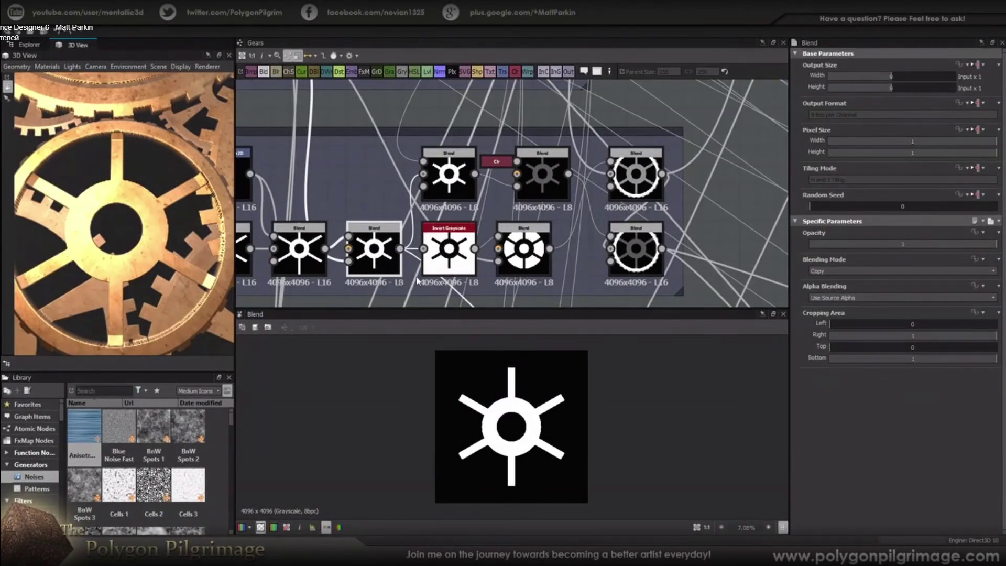
{"action": "left_click", "coordinate": [448, 249]}
{"action": "double_click", "coordinate": [448, 249]}
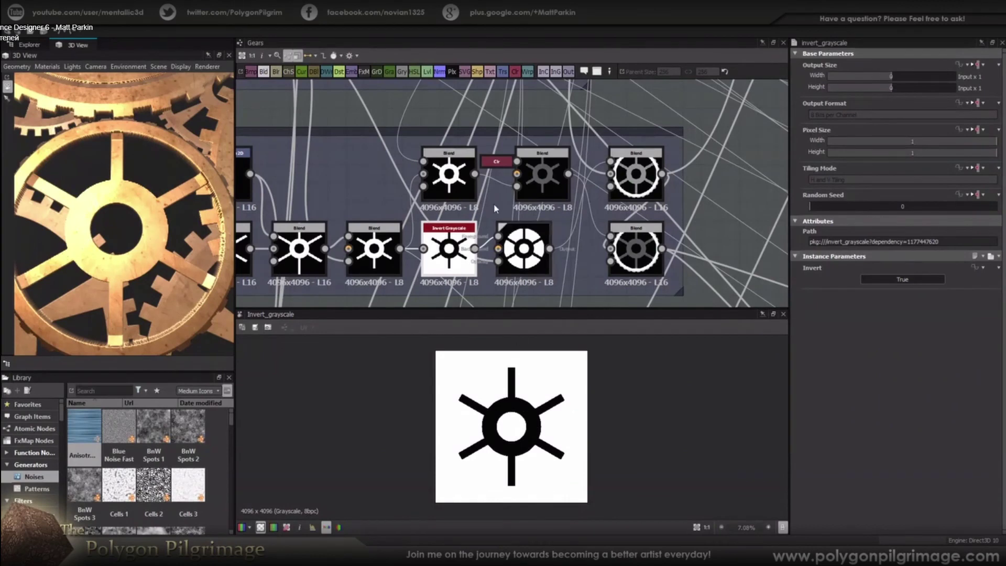
{"action": "double_click", "coordinate": [454, 176]}
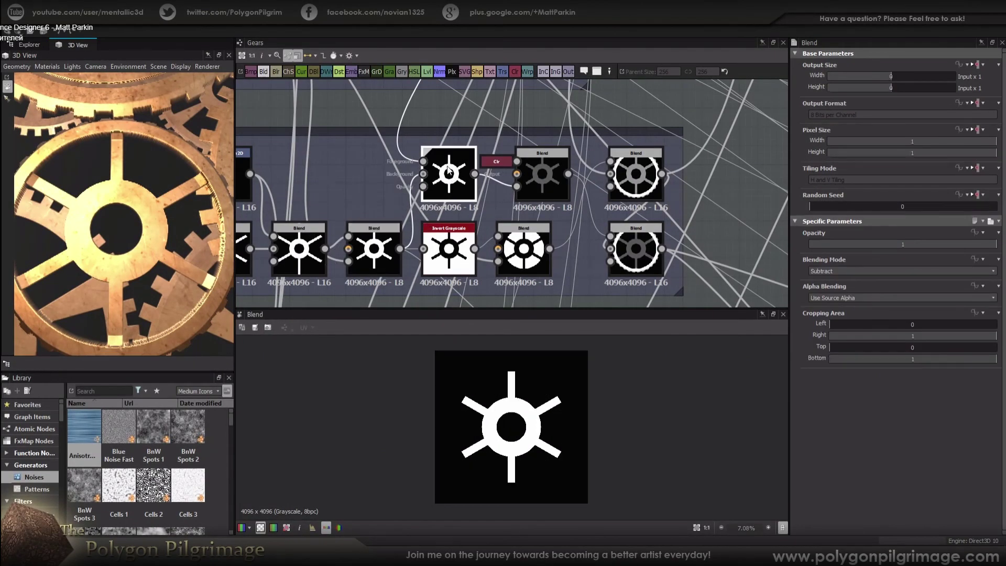
Step: Trace that Subtract Blend's foreground connection back to the Levels node of the base gear's upper gradient row
{"action": "scroll", "coordinate": [477, 216], "scroll_direction": "down", "scroll_amount": 3}
{"action": "middle_click_drag", "start_coordinate": [482, 134], "coordinate": [485, 208]}
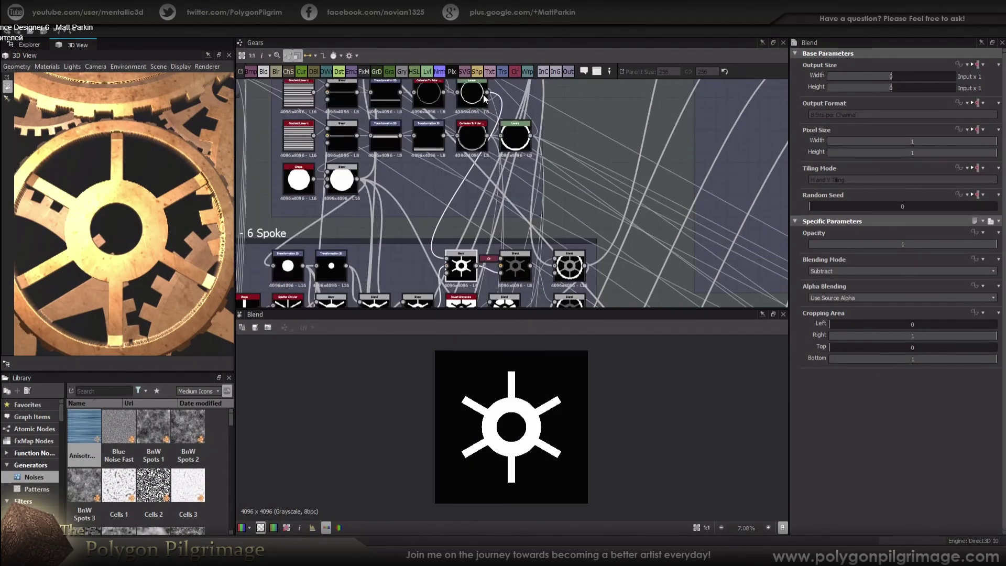
{"action": "middle_click_drag", "start_coordinate": [480, 273], "coordinate": [488, 227]}
{"action": "scroll", "coordinate": [488, 226], "scroll_direction": "up", "scroll_amount": 3}
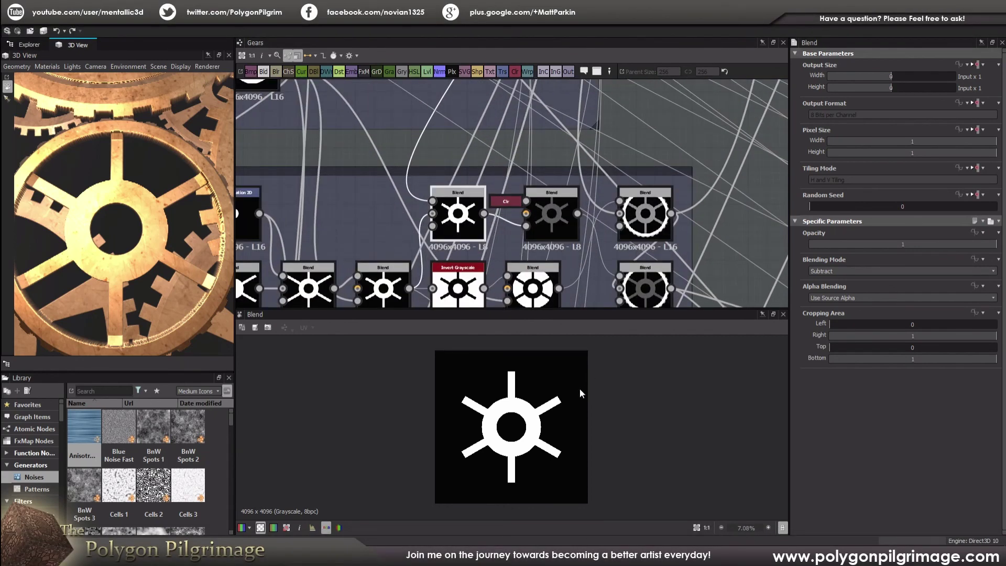
Step: Inspect the grey spoke Blend and the cutout mask Blend together with the two end Blends they feed in the 6 Spoke frame
{"action": "double_click", "coordinate": [482, 178]}
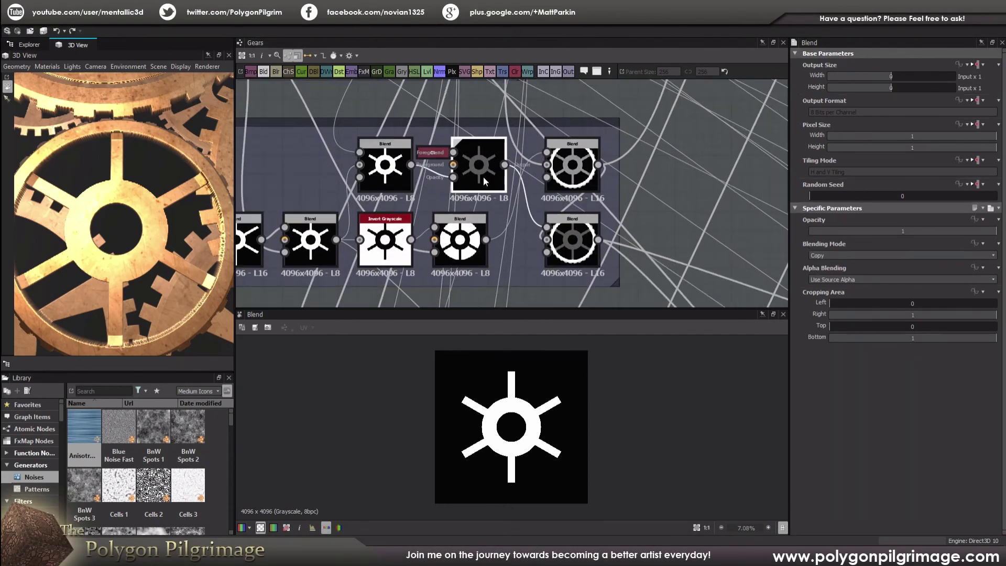
{"action": "left_click", "coordinate": [572, 246]}
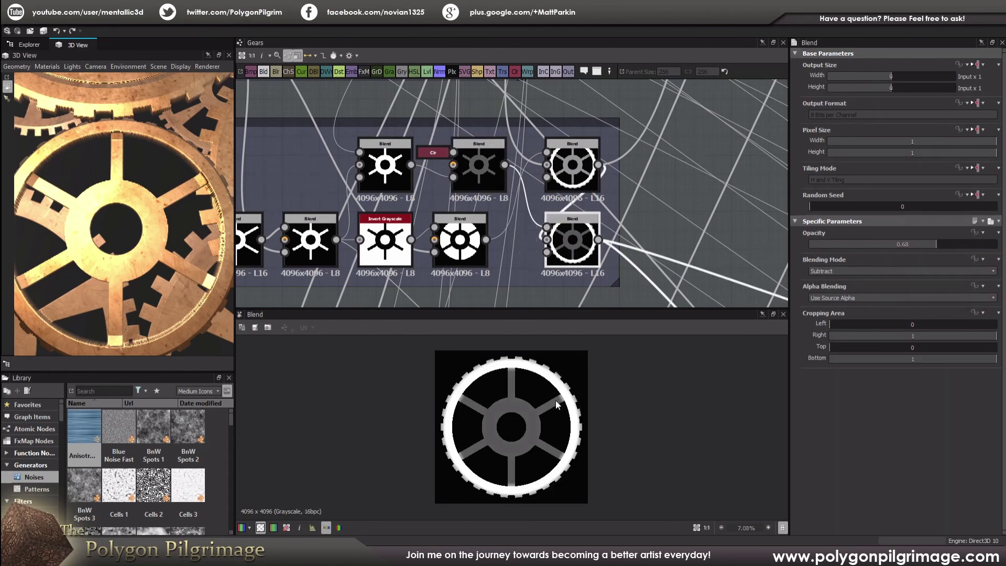
{"action": "double_click", "coordinate": [465, 241]}
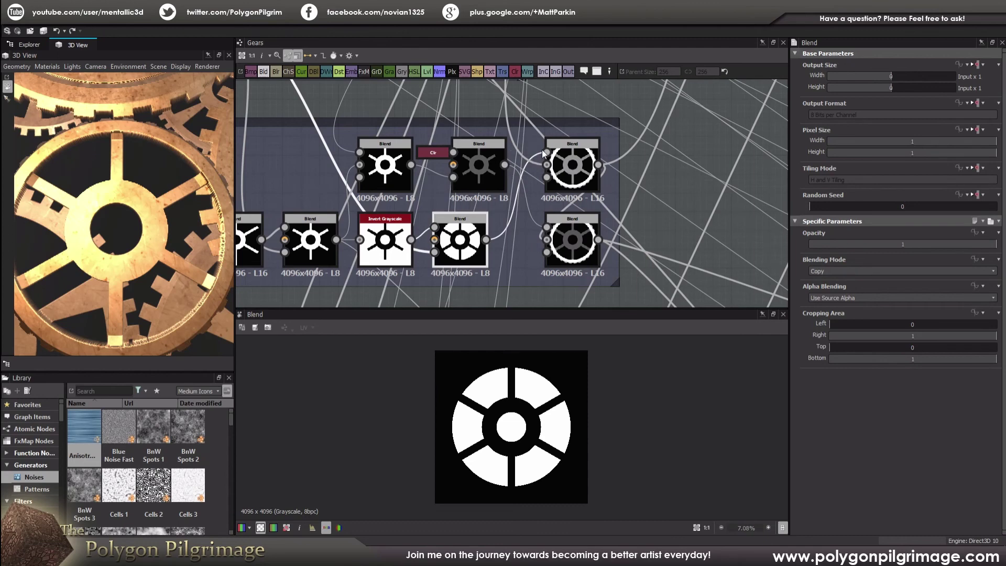
{"action": "left_click", "coordinate": [568, 166]}
Step: Trace the upper end Blend's background connection to the base gear row's last Blend and show that Blend's output
{"action": "middle_click_drag", "start_coordinate": [567, 167], "coordinate": [509, 211]}
{"action": "scroll", "coordinate": [545, 233], "scroll_direction": "down", "scroll_amount": 1}
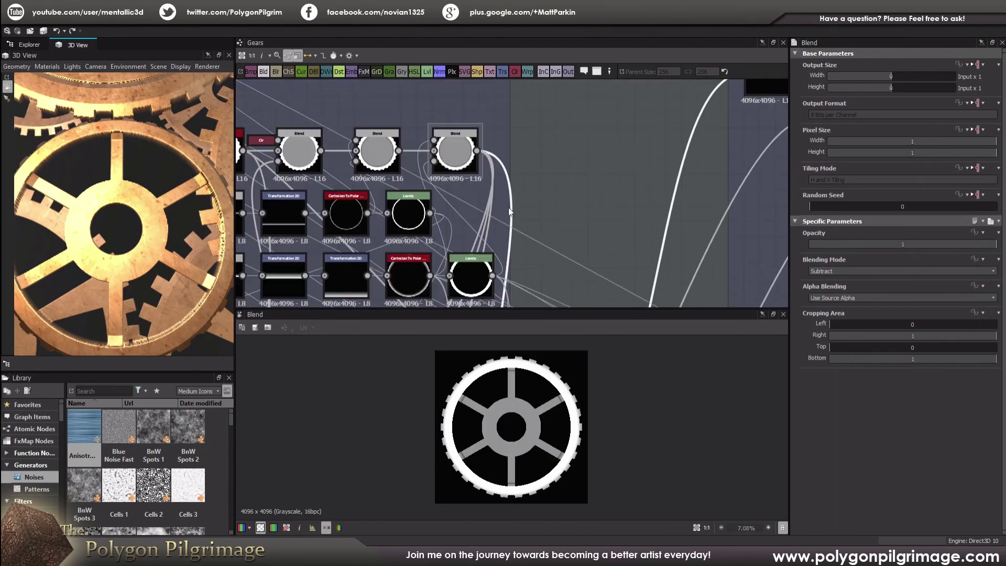
{"action": "double_click", "coordinate": [451, 142]}
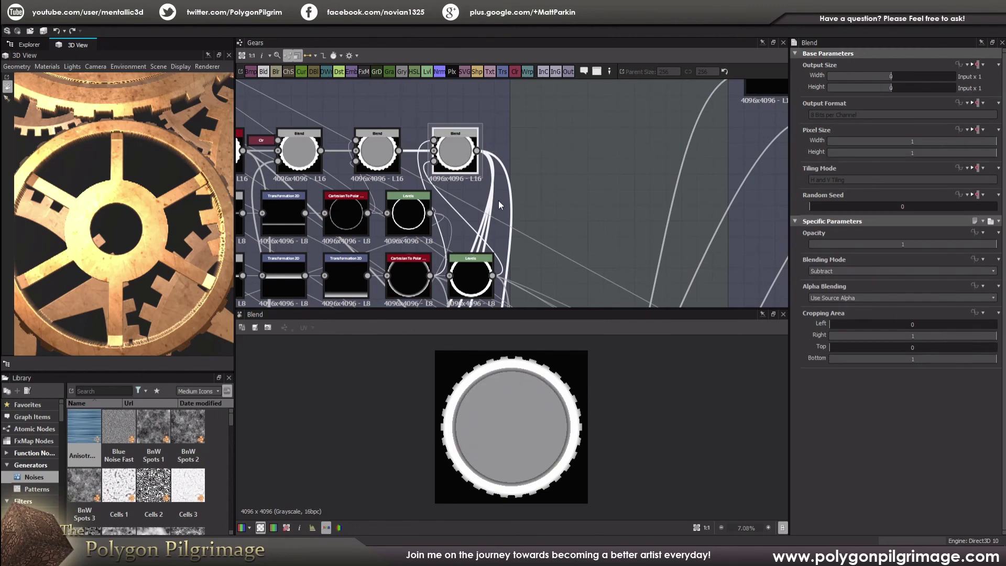
Step: Compare the outputs and opacity settings of the 6 Spoke frame's upper and lower end Blends
{"action": "middle_click_drag", "start_coordinate": [503, 213], "coordinate": [535, 207]}
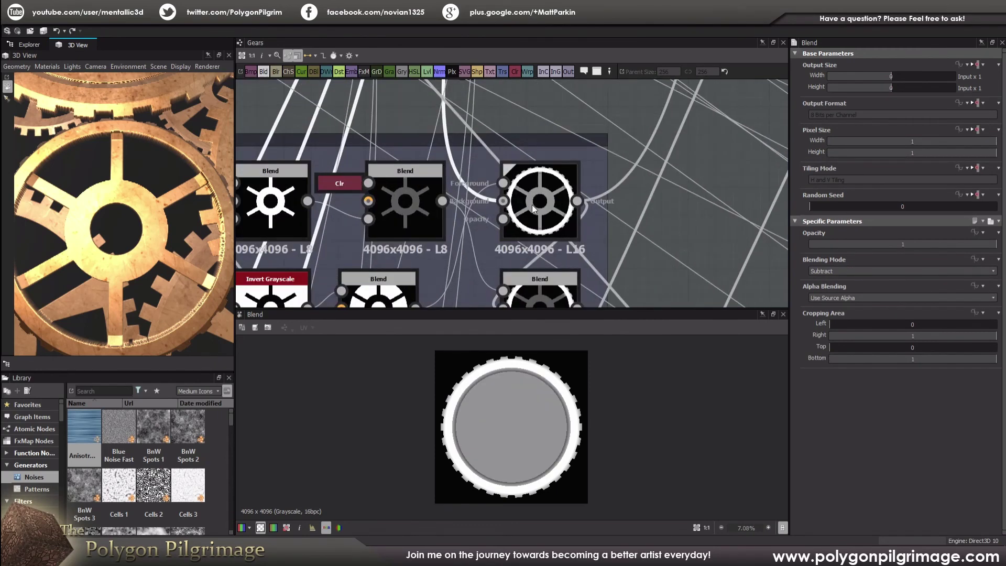
{"action": "scroll", "coordinate": [533, 205], "scroll_direction": "up", "scroll_amount": 2}
{"action": "double_click", "coordinate": [535, 183]}
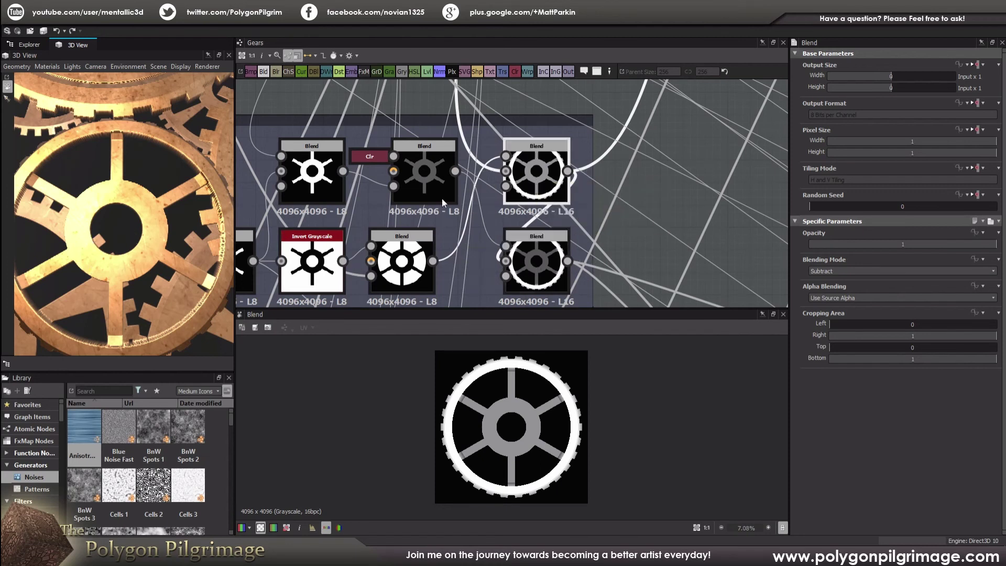
{"action": "left_click", "coordinate": [545, 259]}
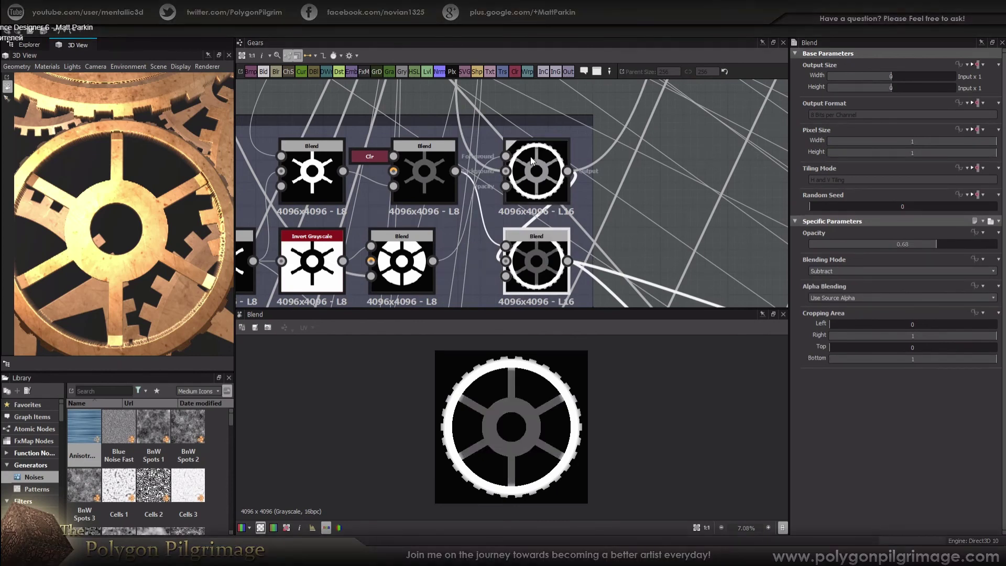
Step: Locate the IGF - Large Center Cutouts frame below the 6 Spoke frame
{"action": "scroll", "coordinate": [519, 173], "scroll_direction": "down", "scroll_amount": 5}
{"action": "middle_click_drag", "start_coordinate": [457, 205], "coordinate": [566, 226]}
{"action": "scroll", "coordinate": [443, 236], "scroll_direction": "up", "scroll_amount": 1}
{"action": "middle_click_drag", "start_coordinate": [418, 206], "coordinate": [430, 149]}
{"action": "middle_click_drag", "start_coordinate": [456, 241], "coordinate": [457, 186]}
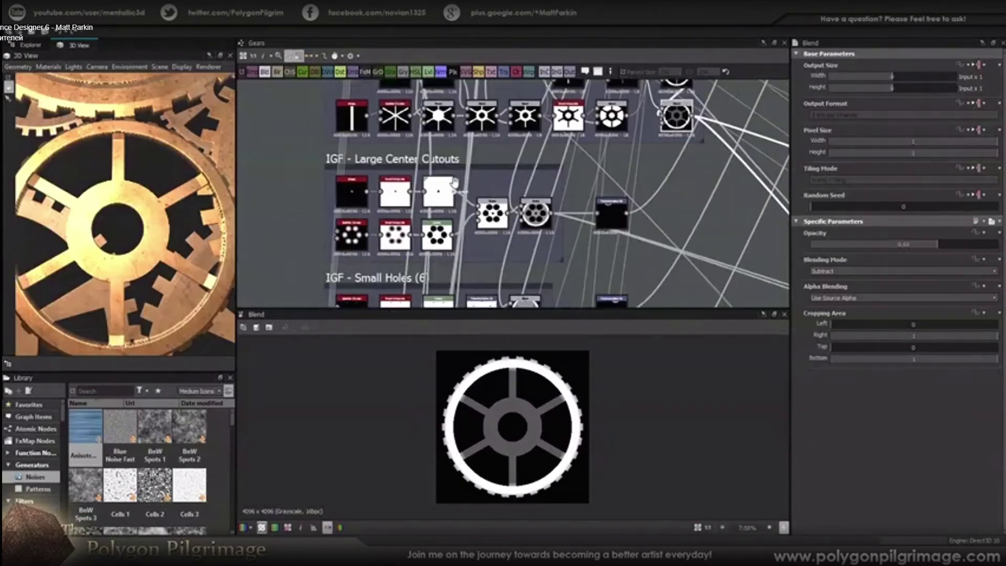
Step: Examine the gear with six large round cutouts in the 3D view alongside the IGF - Large Center Cutouts frame
{"action": "scroll", "coordinate": [480, 229], "scroll_direction": "up", "scroll_amount": 1}
{"action": "scroll", "coordinate": [479, 229], "scroll_direction": "up", "scroll_amount": 2}
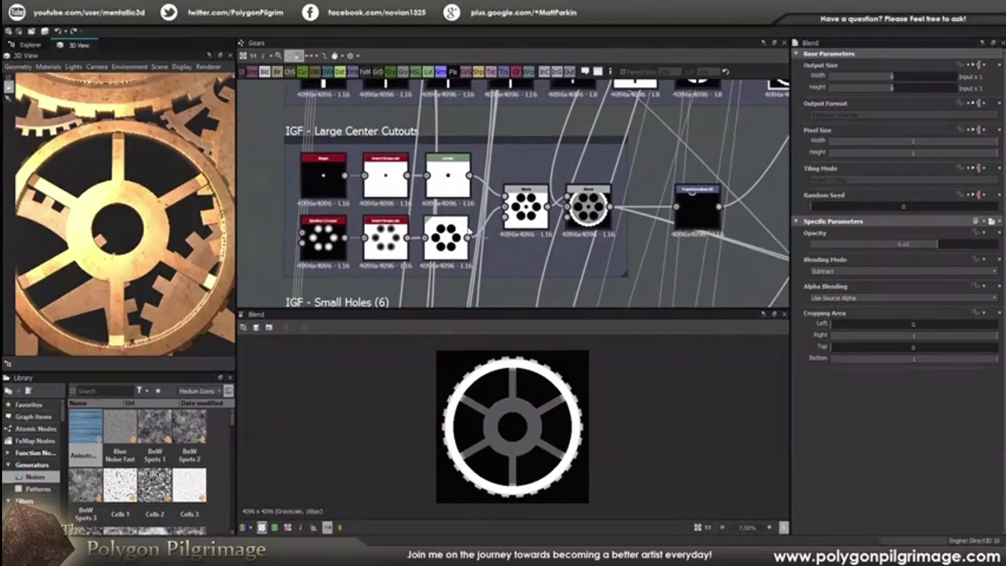
{"action": "scroll", "coordinate": [163, 233], "scroll_direction": "down", "scroll_amount": 4}
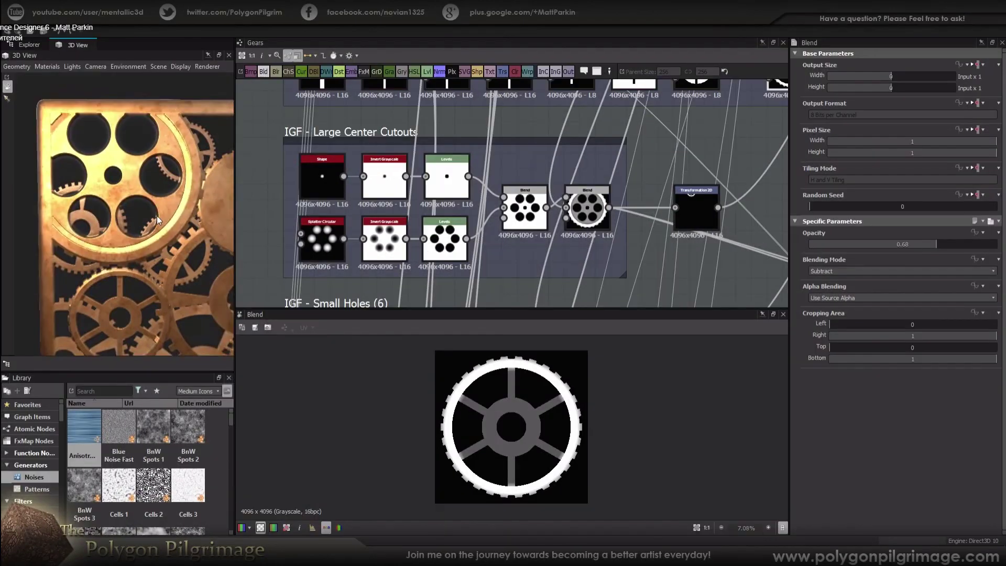
{"action": "scroll", "coordinate": [156, 215], "scroll_direction": "up", "scroll_amount": 4}
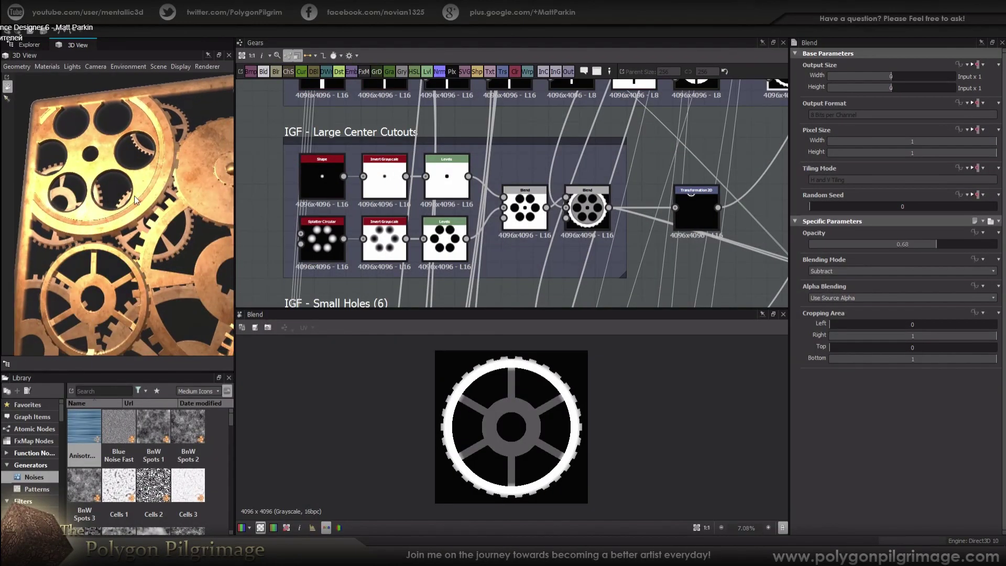
{"action": "left_click_drag", "start_coordinate": [127, 201], "coordinate": [127, 202]}
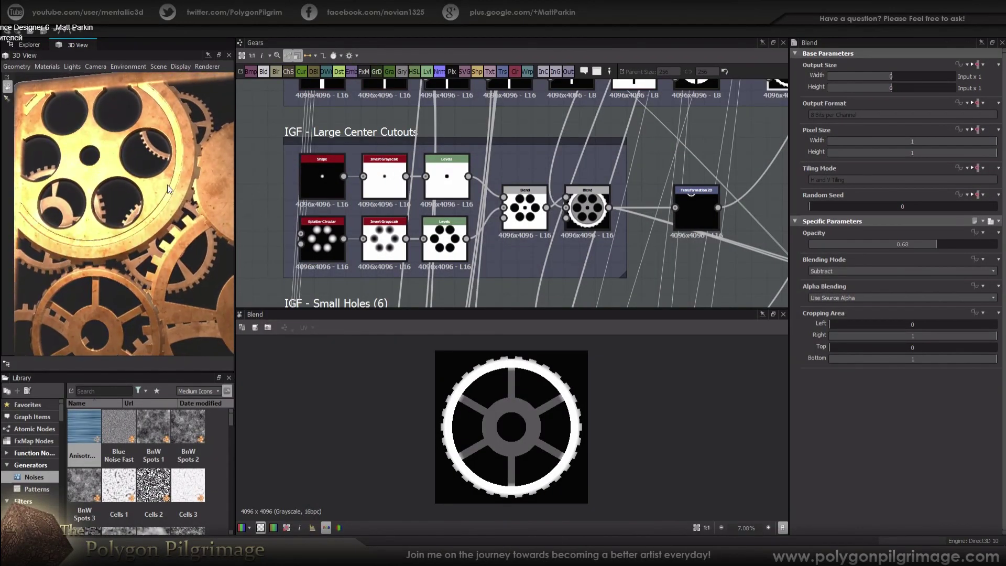
{"action": "left_click_drag", "start_coordinate": [158, 181], "coordinate": [146, 183]}
{"action": "scroll", "coordinate": [426, 197], "scroll_direction": "up", "scroll_amount": 3}
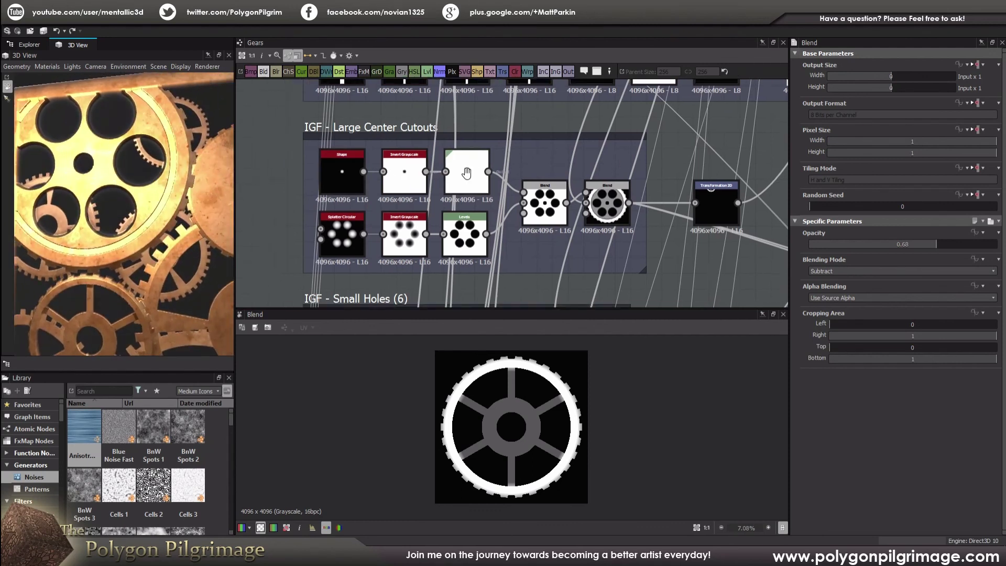
Step: Inspect the center hole's Shape, Invert Grayscale and Levels outputs and the Blend that multiplies them with the six-hole pattern
{"action": "scroll", "coordinate": [426, 197], "scroll_direction": "up", "scroll_amount": 1}
{"action": "double_click", "coordinate": [316, 155]}
{"action": "scroll", "coordinate": [525, 434], "scroll_direction": "up", "scroll_amount": 2}
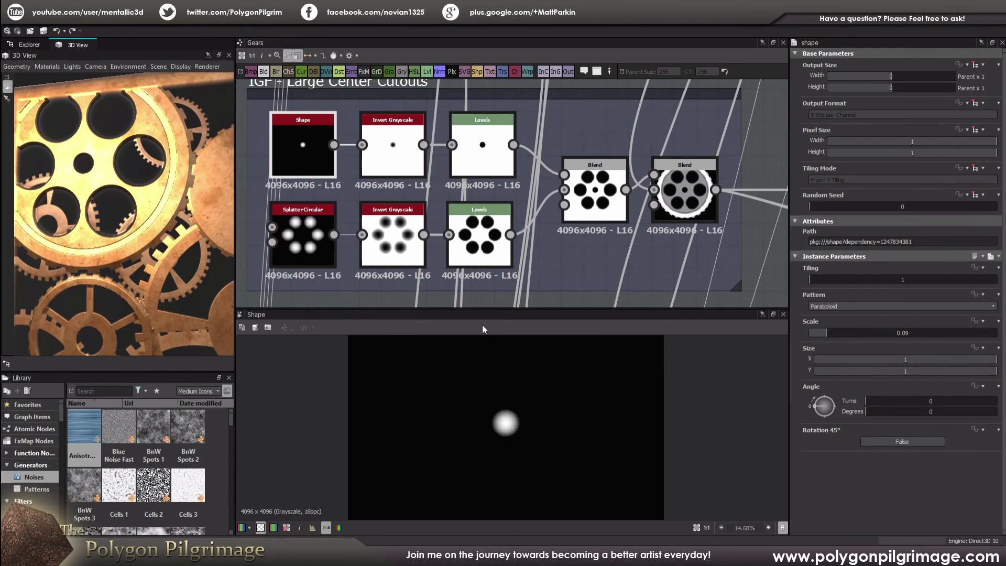
{"action": "double_click", "coordinate": [398, 144]}
{"action": "scroll", "coordinate": [510, 425], "scroll_direction": "up", "scroll_amount": 2}
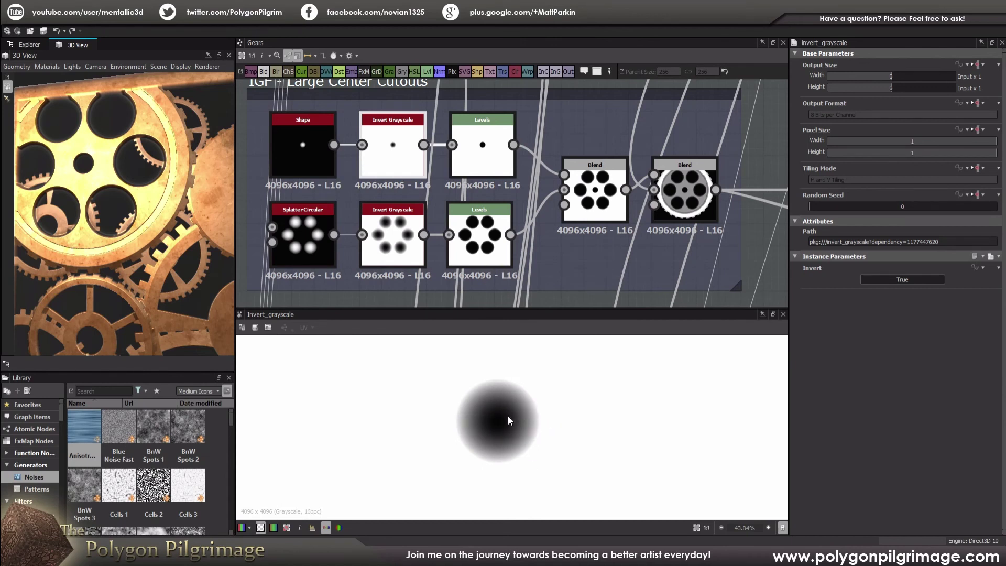
{"action": "left_click", "coordinate": [482, 160]}
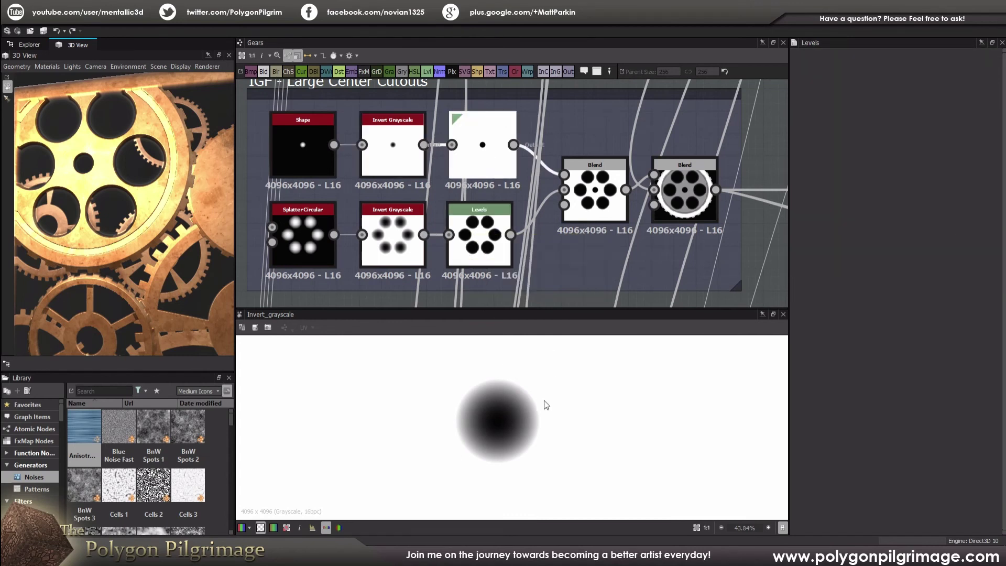
{"action": "scroll", "coordinate": [532, 417], "scroll_direction": "up", "scroll_amount": 4}
{"action": "scroll", "coordinate": [527, 403], "scroll_direction": "down", "scroll_amount": 3}
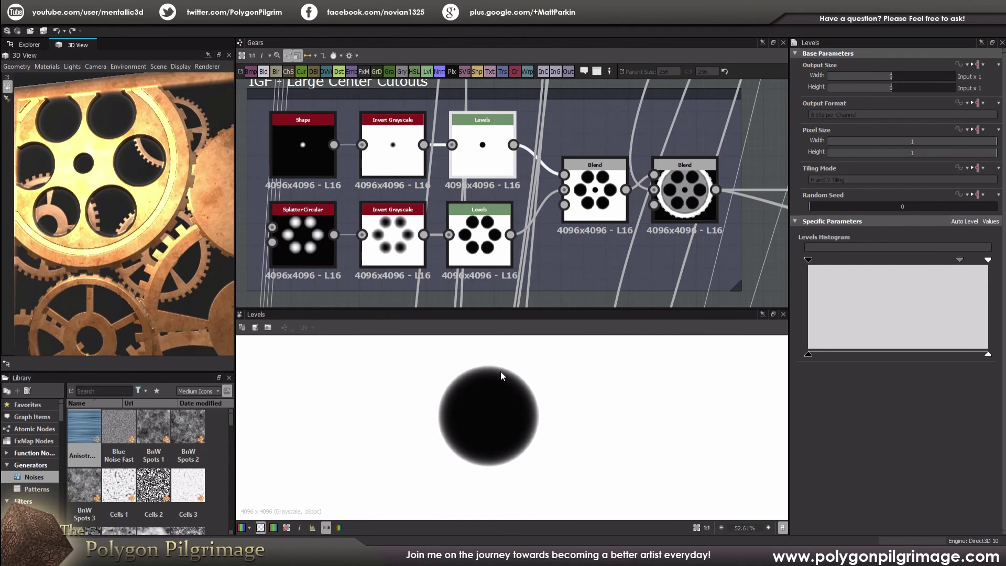
{"action": "left_click", "coordinate": [584, 181]}
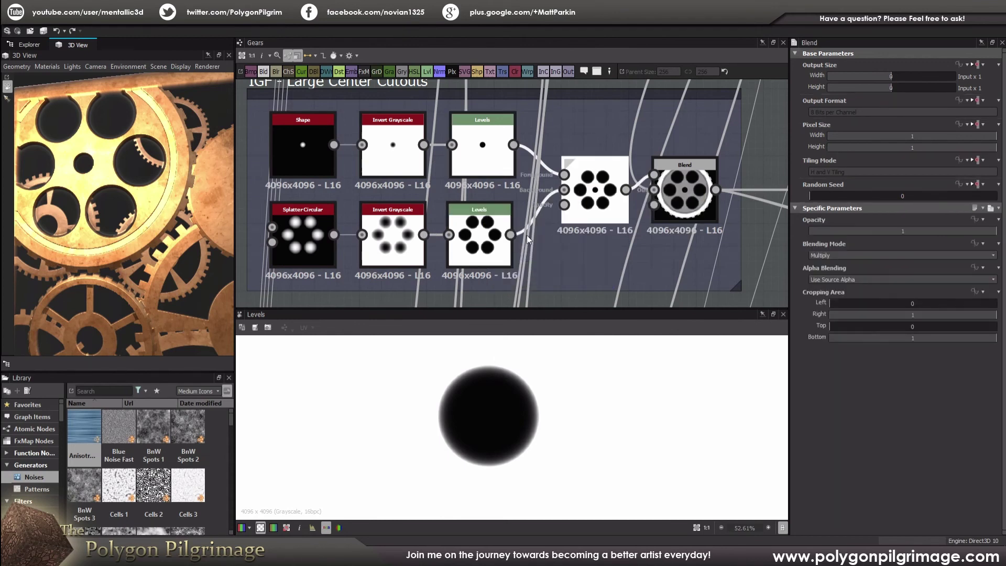
{"action": "scroll", "coordinate": [513, 430], "scroll_direction": "down", "scroll_amount": 5}
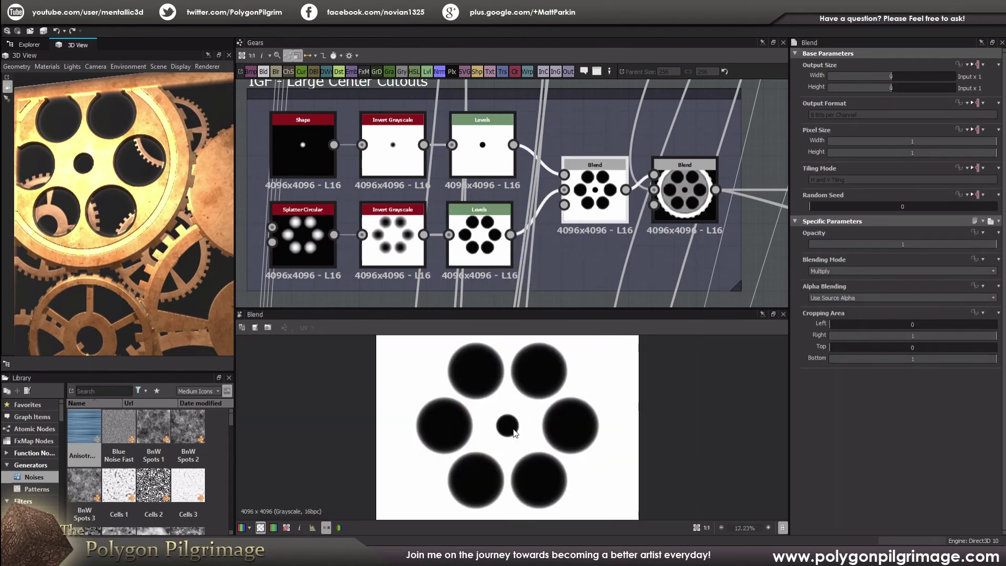
Step: Inspect the Splatter Circular settings for the six large holes and follow the pattern through its Invert Grayscale and Levels nodes
{"action": "left_click", "coordinate": [300, 226]}
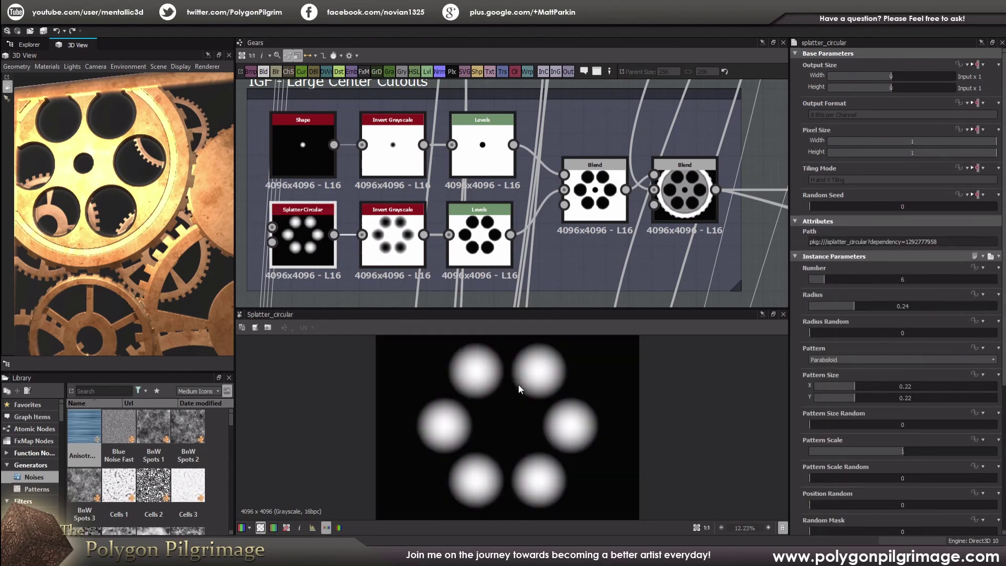
{"action": "scroll", "coordinate": [316, 190], "scroll_direction": "down", "scroll_amount": 1}
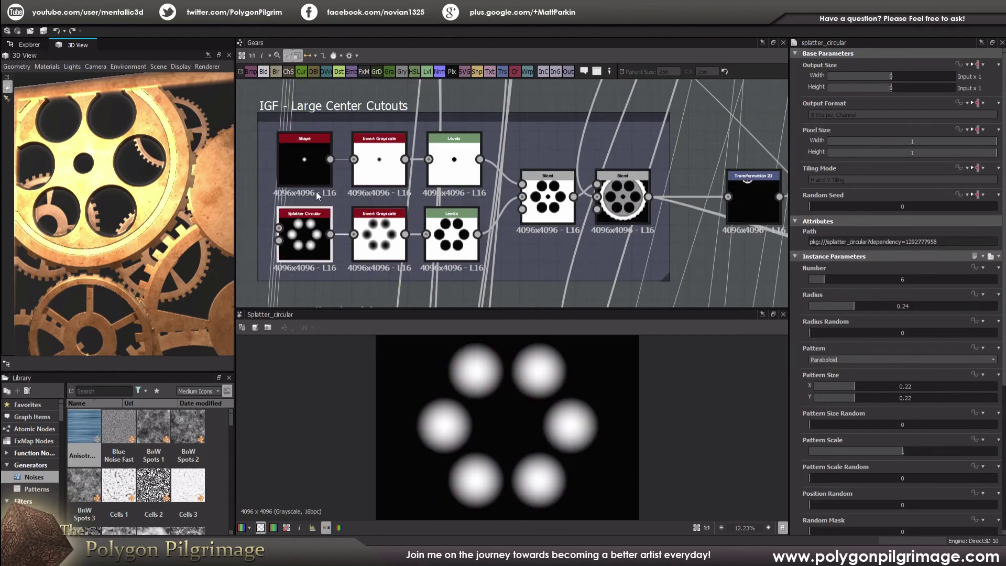
{"action": "middle_click_drag", "start_coordinate": [316, 191], "coordinate": [370, 167]}
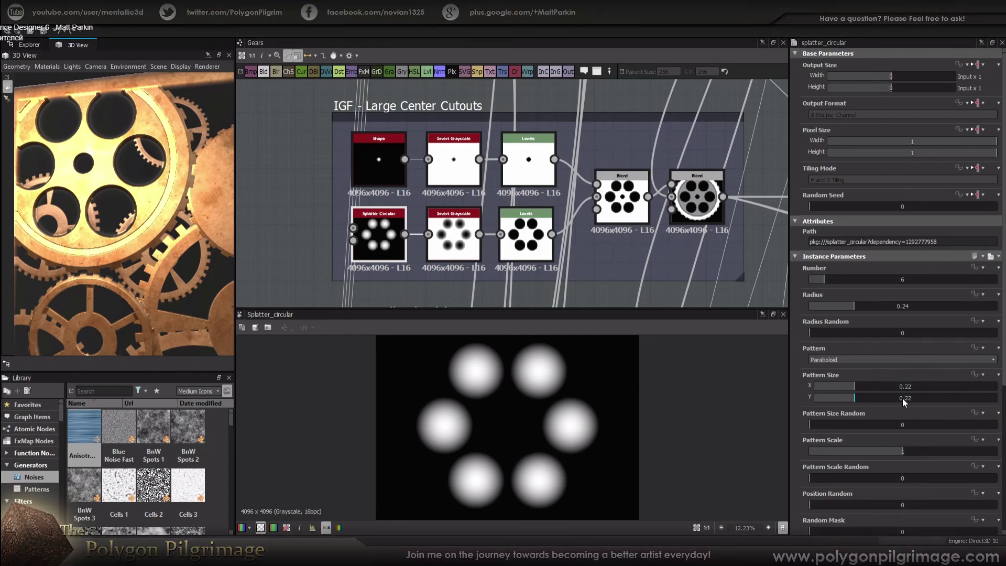
{"action": "double_click", "coordinate": [451, 238]}
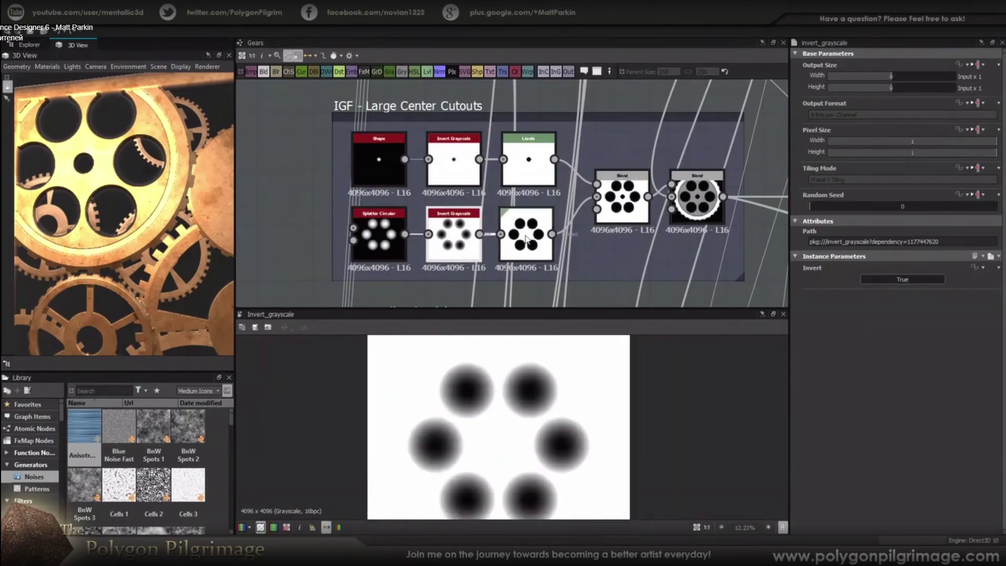
{"action": "scroll", "coordinate": [549, 401], "scroll_direction": "up", "scroll_amount": 3}
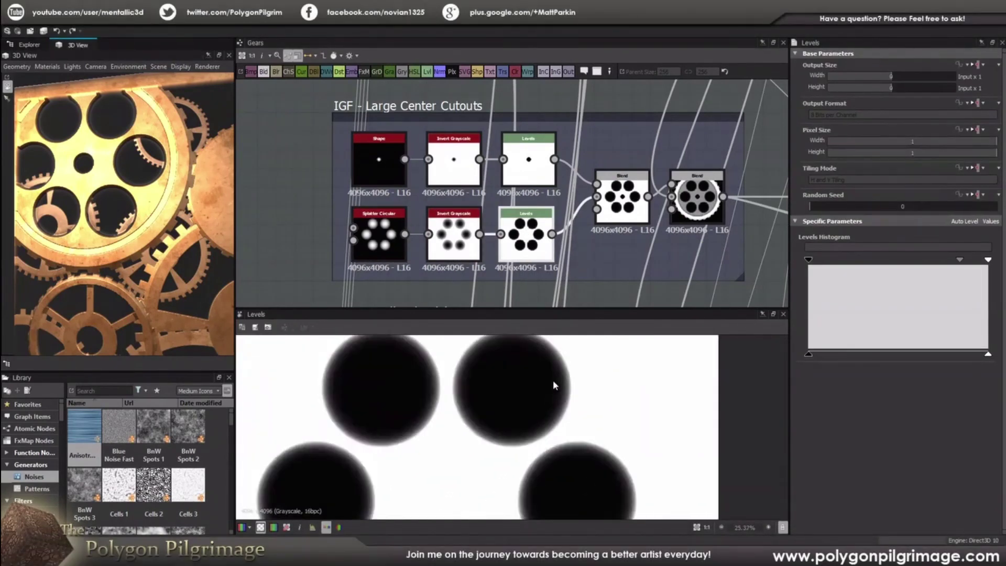
Step: Preview the combined cutout mask Blend and the final Blend that multiplies it onto the base gear, checking their connections
{"action": "double_click", "coordinate": [632, 191]}
{"action": "scroll", "coordinate": [516, 430], "scroll_direction": "down", "scroll_amount": 2}
{"action": "middle_click_drag", "start_coordinate": [691, 222], "coordinate": [564, 246]}
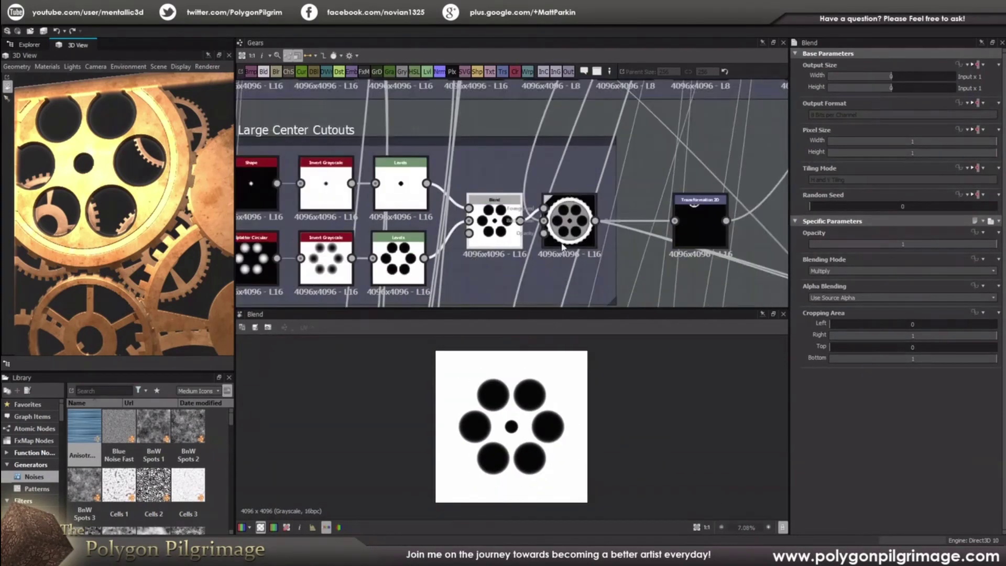
{"action": "double_click", "coordinate": [571, 231]}
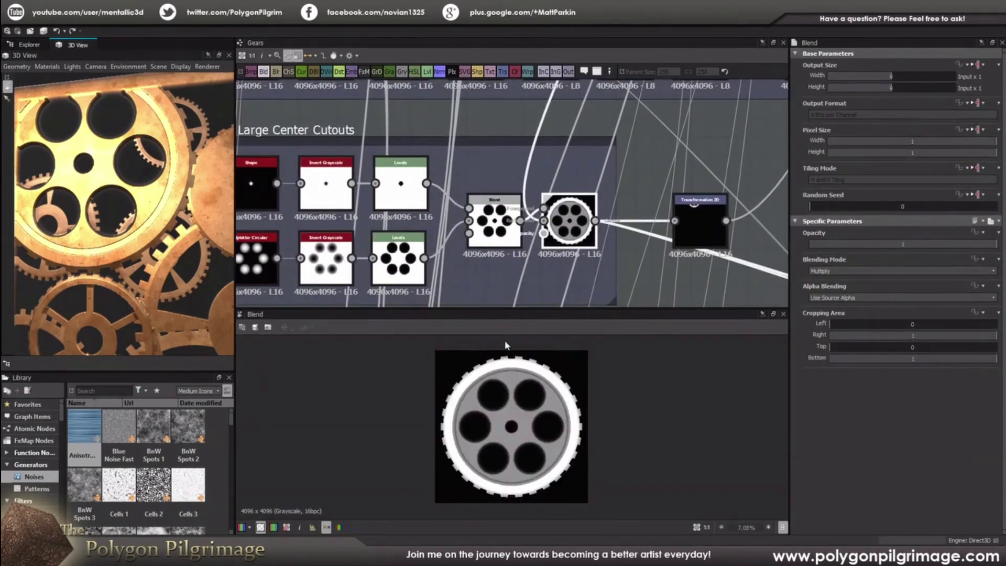
{"action": "scroll", "coordinate": [577, 212], "scroll_direction": "down", "scroll_amount": 3}
{"action": "scroll", "coordinate": [561, 242], "scroll_direction": "up", "scroll_amount": 3}
{"action": "scroll", "coordinate": [561, 242], "scroll_direction": "up", "scroll_amount": 3}
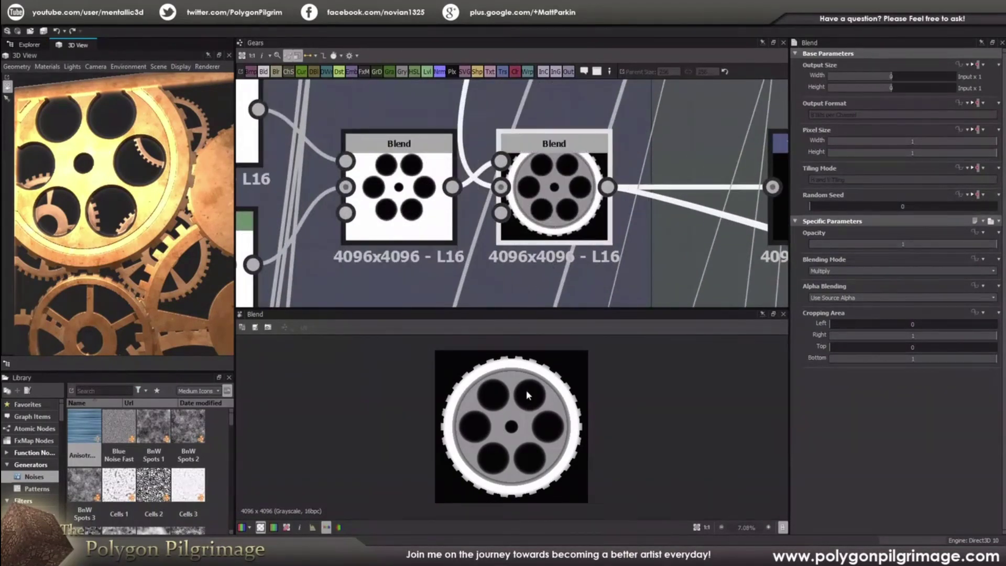
Step: Examine the soft edges of the large holes in the final Blend's output up close
{"action": "scroll", "coordinate": [526, 390], "scroll_direction": "up", "scroll_amount": 2}
{"action": "scroll", "coordinate": [526, 390], "scroll_direction": "down", "scroll_amount": 1}
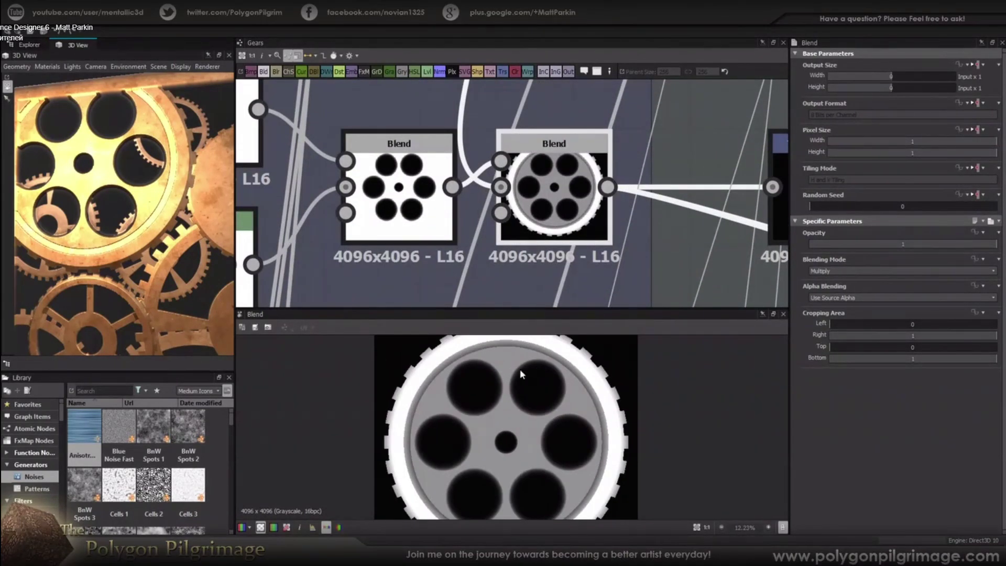
{"action": "scroll", "coordinate": [516, 372], "scroll_direction": "up", "scroll_amount": 5}
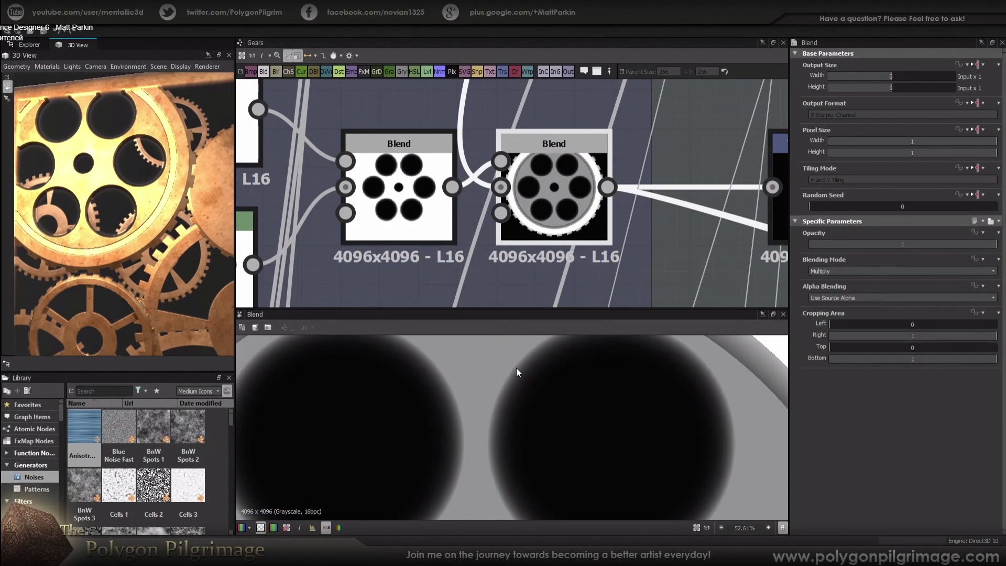
{"action": "scroll", "coordinate": [593, 430], "scroll_direction": "down", "scroll_amount": 10}
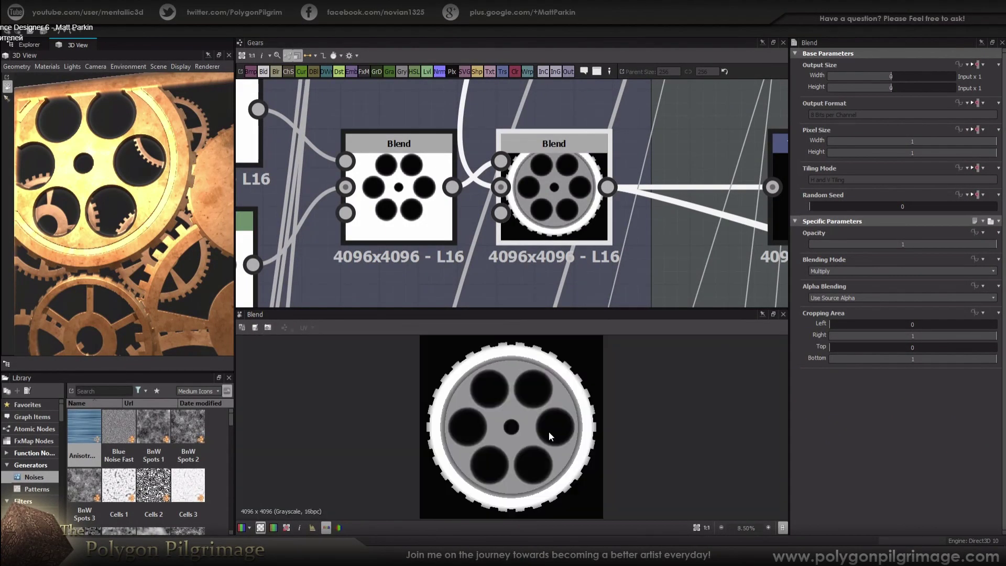
Step: Inspect the Transformation 2D node fed by the Large Center Cutouts frame's final Blend, including its tiling and offset settings
{"action": "scroll", "coordinate": [607, 224], "scroll_direction": "down", "scroll_amount": 4}
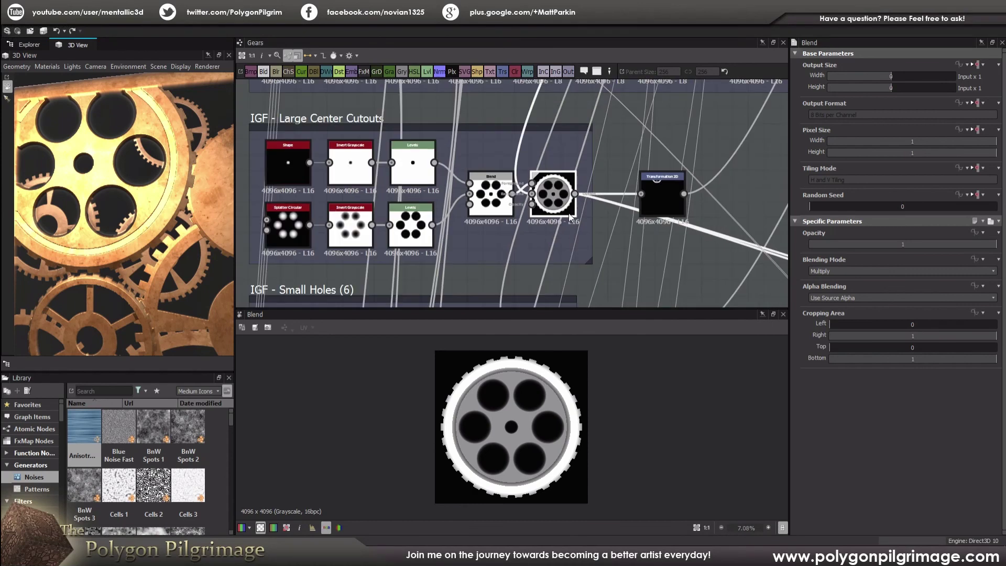
{"action": "left_click", "coordinate": [663, 198]}
{"action": "scroll", "coordinate": [580, 204], "scroll_direction": "down", "scroll_amount": 2}
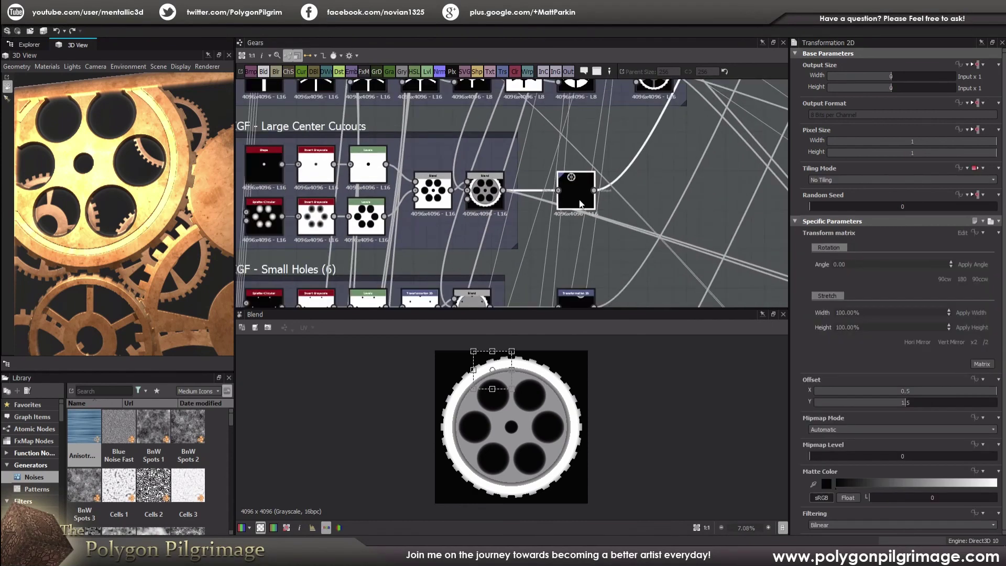
{"action": "scroll", "coordinate": [574, 179], "scroll_direction": "up", "scroll_amount": 8}
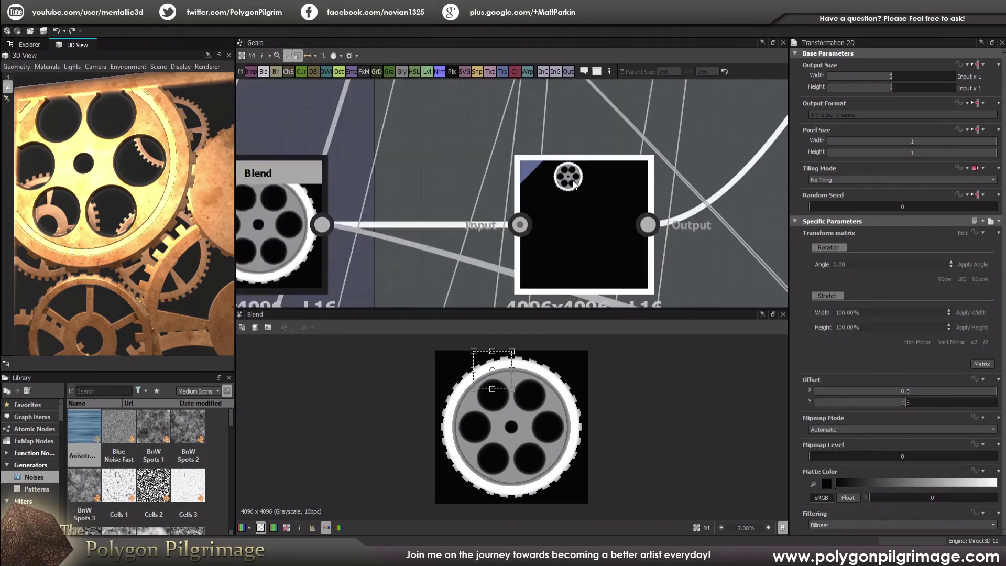
{"action": "scroll", "coordinate": [576, 199], "scroll_direction": "down", "scroll_amount": 8}
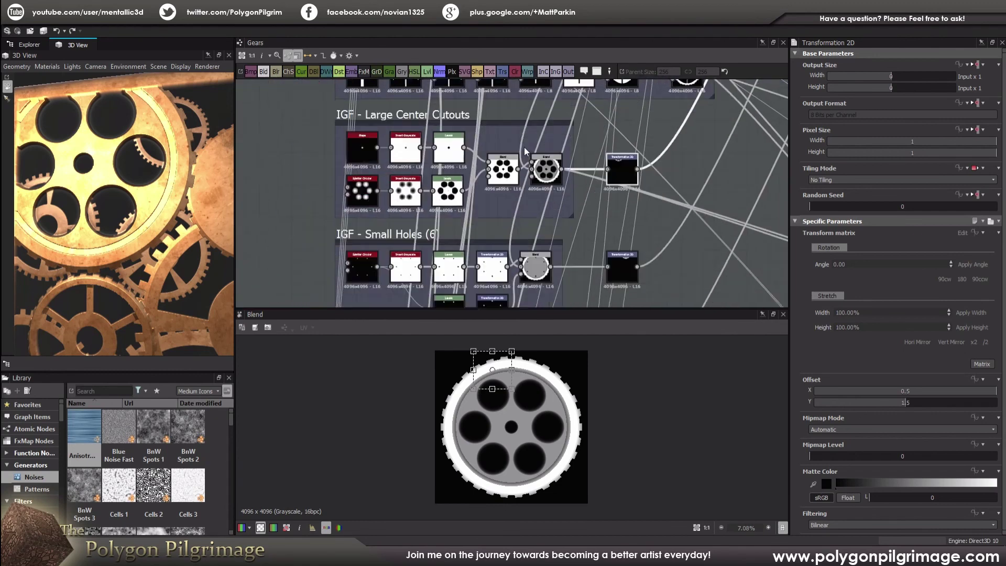
Step: Inspect the Splatter Circular, Invert Grayscale and upper Levels nodes in the IGF - Small Holes (6) frame
{"action": "scroll", "coordinate": [423, 245], "scroll_direction": "up", "scroll_amount": 2}
{"action": "scroll", "coordinate": [468, 231], "scroll_direction": "up", "scroll_amount": 1}
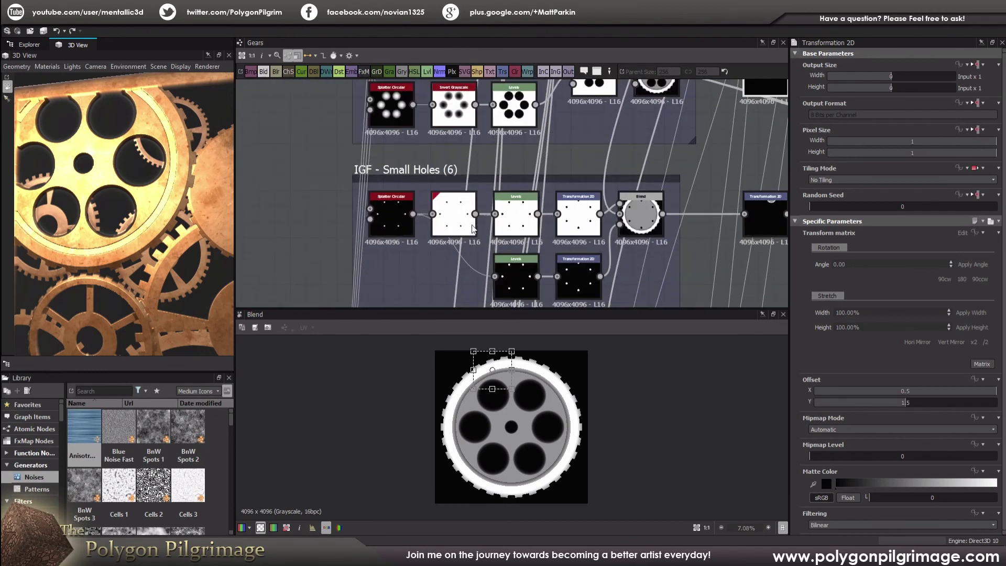
{"action": "scroll", "coordinate": [478, 226], "scroll_direction": "up", "scroll_amount": 1}
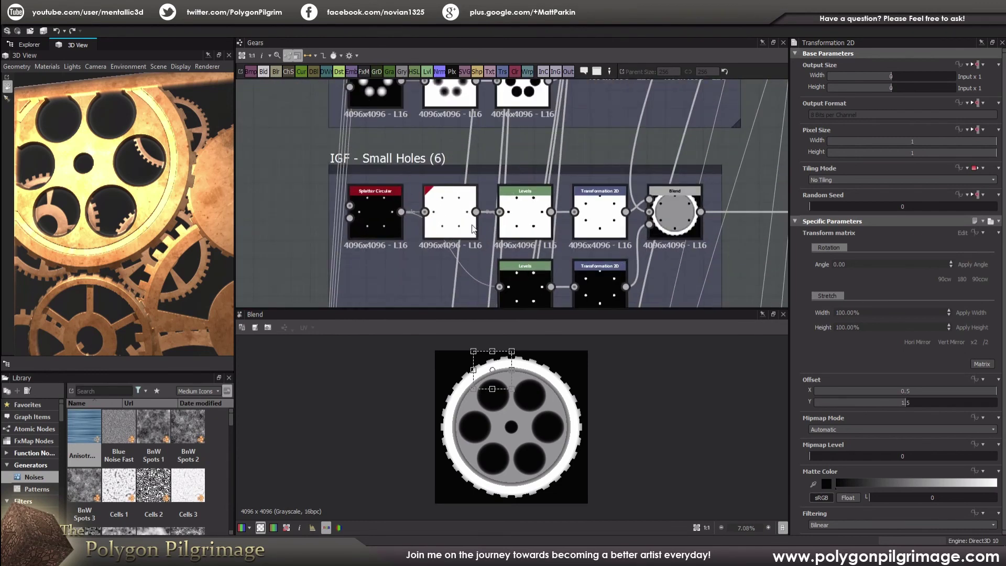
{"action": "double_click", "coordinate": [376, 217]}
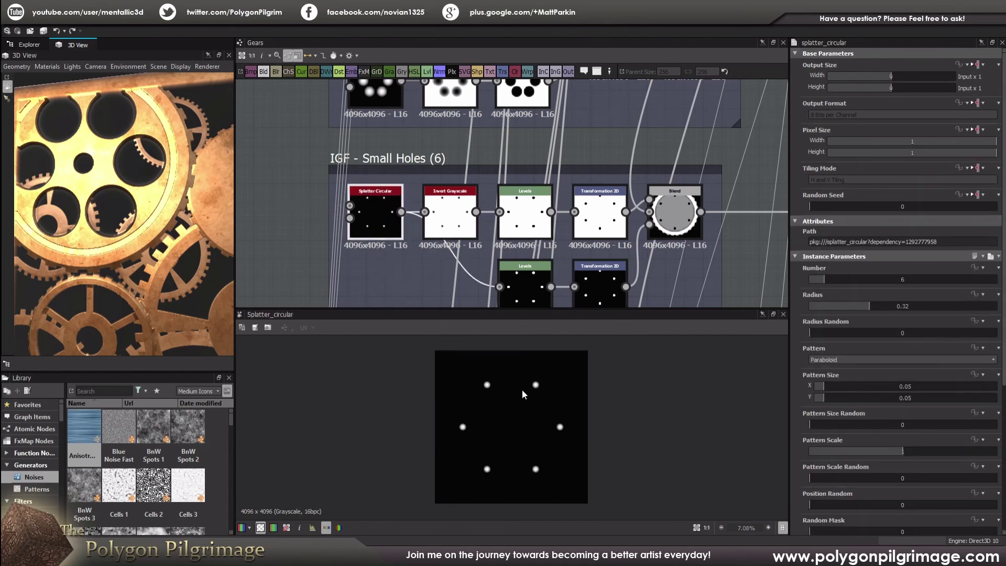
{"action": "double_click", "coordinate": [449, 215]}
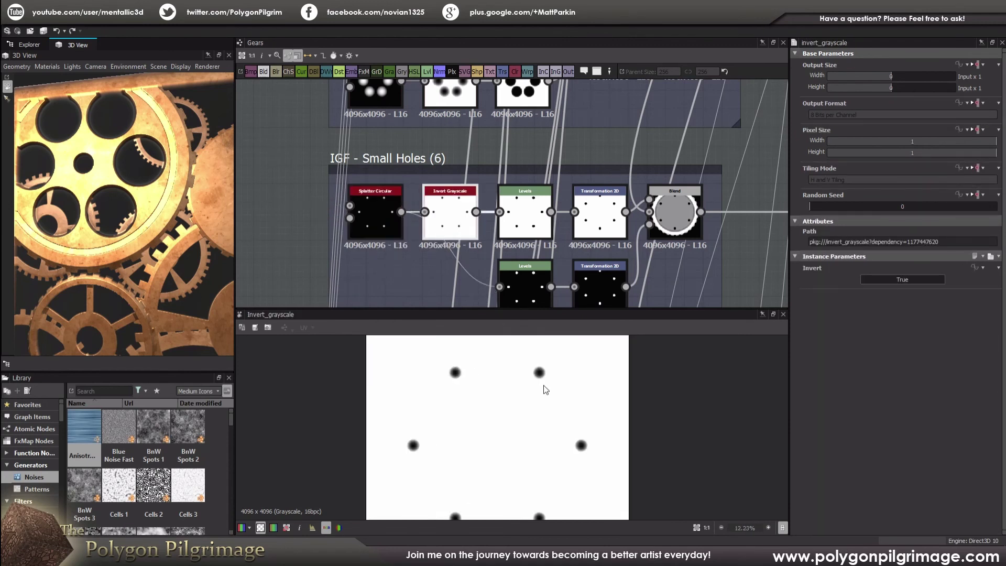
{"action": "double_click", "coordinate": [525, 215]}
Step: Compare the upper Transformation 2D's rotated hole pattern with the Levels output feeding it in the Small Holes (6) frame
{"action": "double_click", "coordinate": [599, 210]}
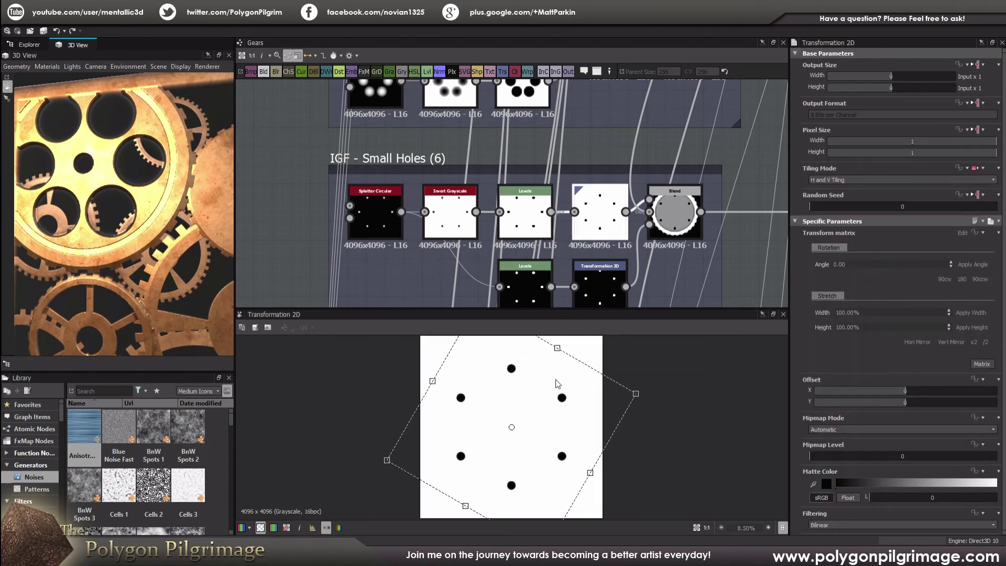
{"action": "scroll", "coordinate": [557, 384], "scroll_direction": "down", "scroll_amount": 2}
{"action": "scroll", "coordinate": [571, 392], "scroll_direction": "up", "scroll_amount": 1}
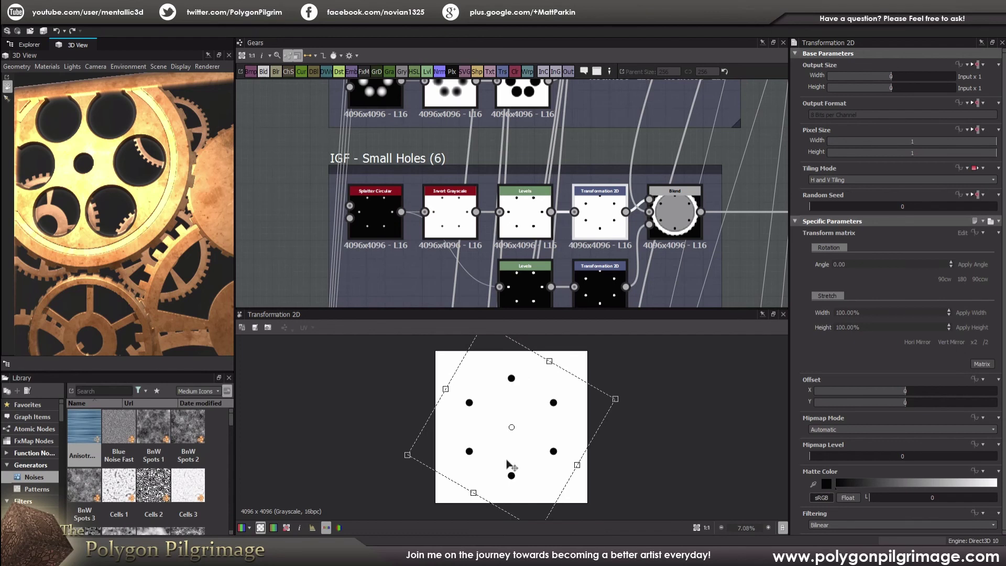
{"action": "scroll", "coordinate": [525, 202], "scroll_direction": "up", "scroll_amount": 2}
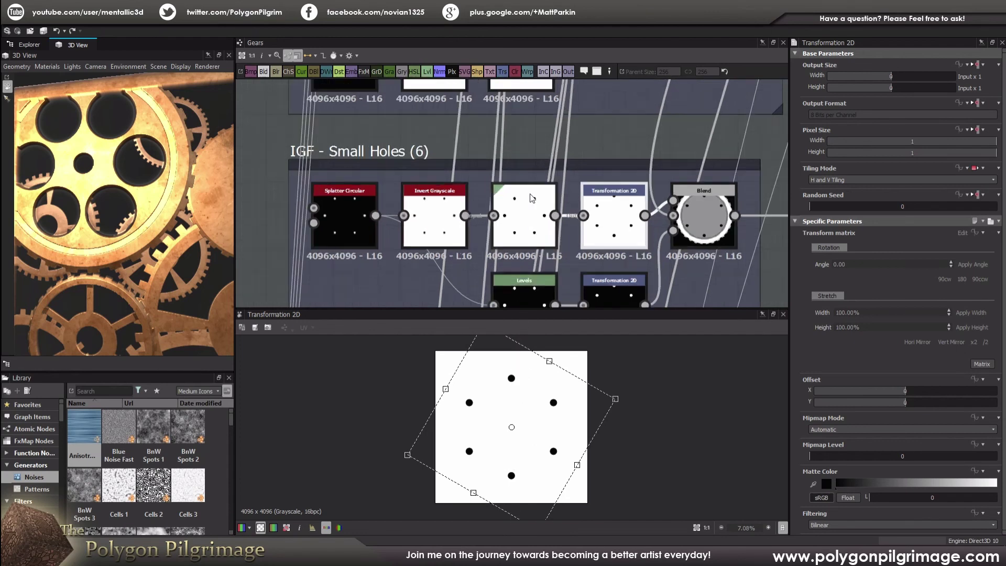
{"action": "left_click", "coordinate": [527, 213]}
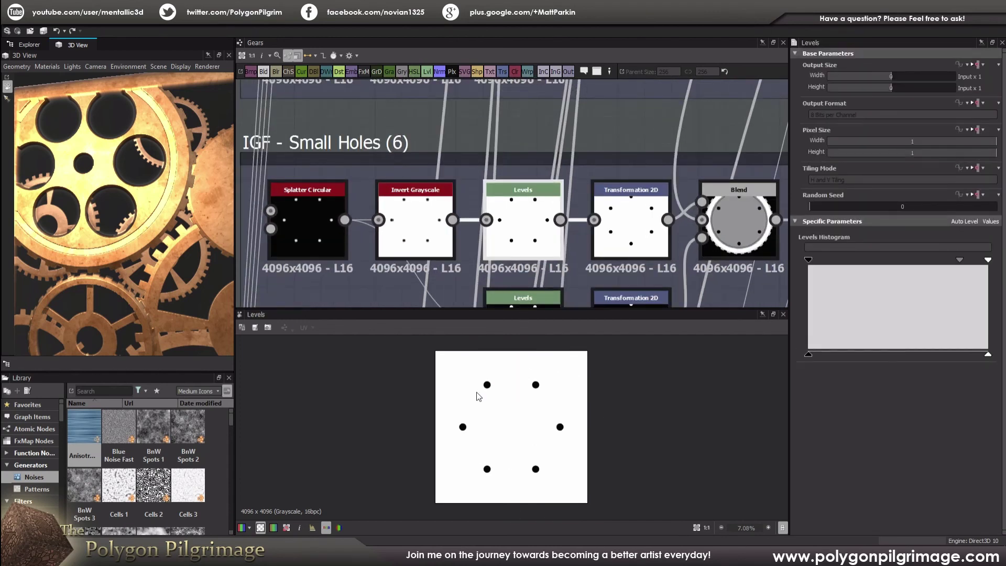
{"action": "scroll", "coordinate": [670, 185], "scroll_direction": "down", "scroll_amount": 2}
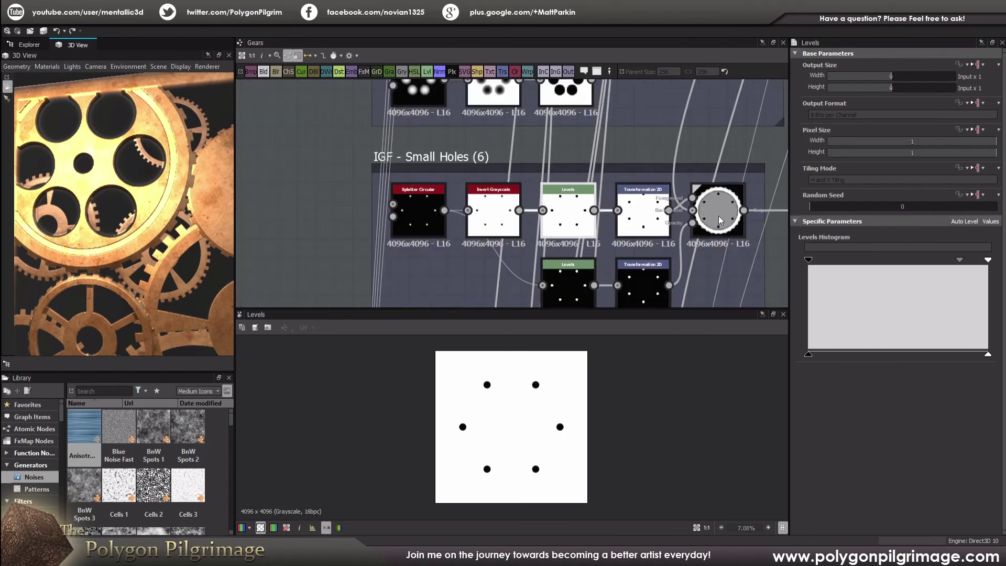
Step: Inspect the Blend output, then the lower Levels and Transformation 2D nodes in the Small Holes (6) frame
{"action": "left_click", "coordinate": [718, 209]}
{"action": "scroll", "coordinate": [545, 407], "scroll_direction": "up", "scroll_amount": 1}
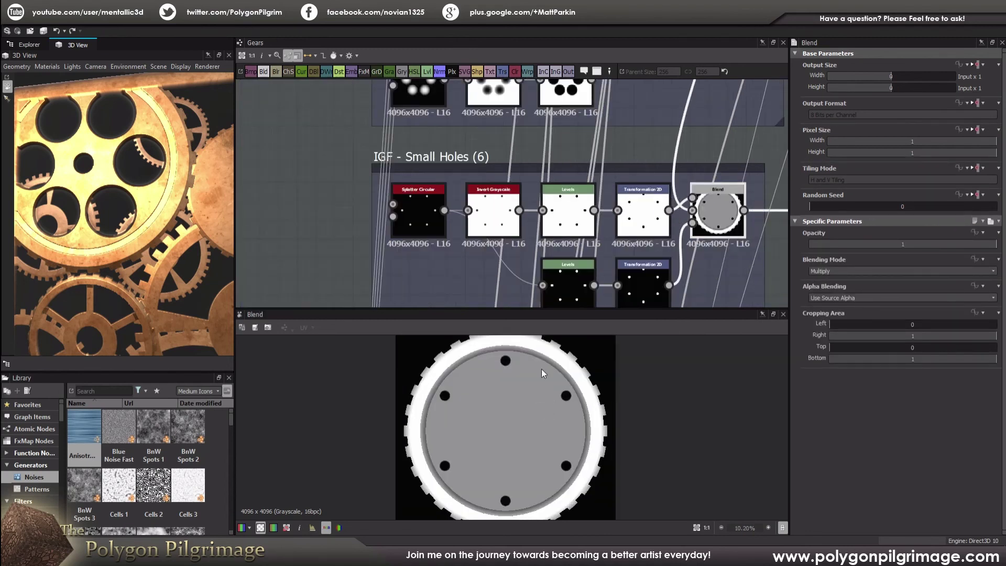
{"action": "middle_click_drag", "start_coordinate": [578, 176], "coordinate": [549, 145]}
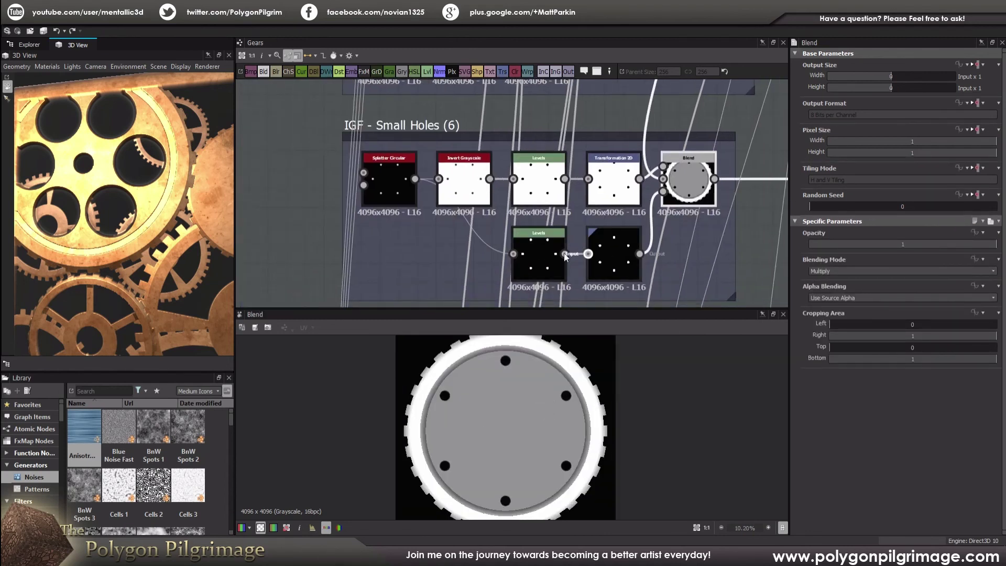
{"action": "double_click", "coordinate": [546, 247]}
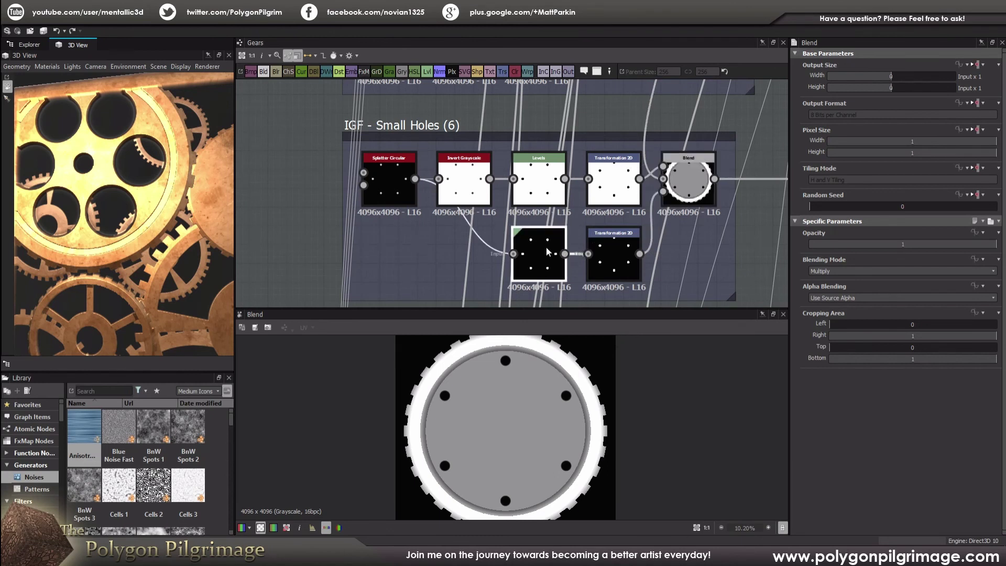
{"action": "double_click", "coordinate": [612, 259]}
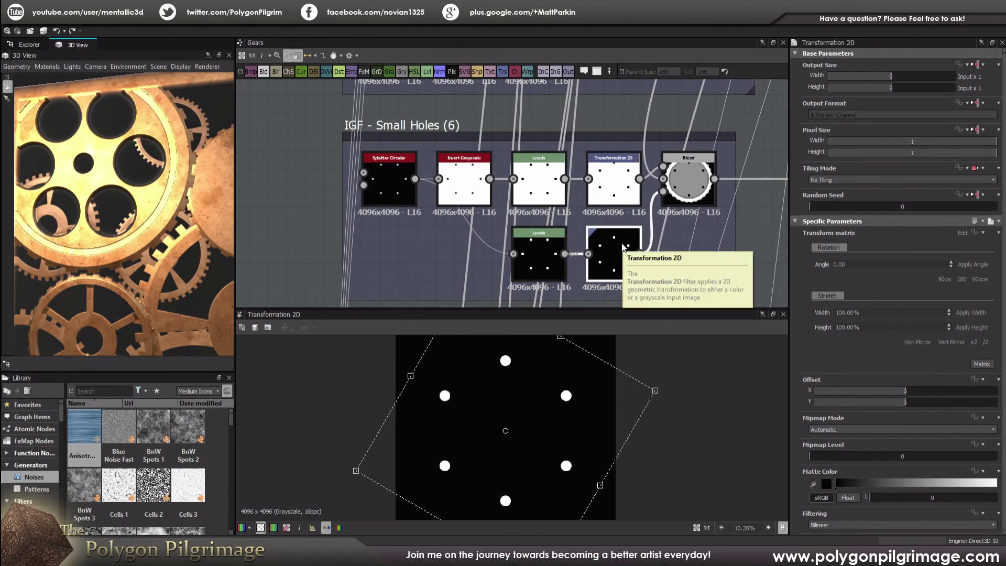
Step: Inspect the Splatter Circular, Invert Grayscale, upper Levels and upper Transformation 2D nodes in the IGF - Small Holes (18) frame
{"action": "middle_click_drag", "start_coordinate": [614, 186], "coordinate": [543, 197]}
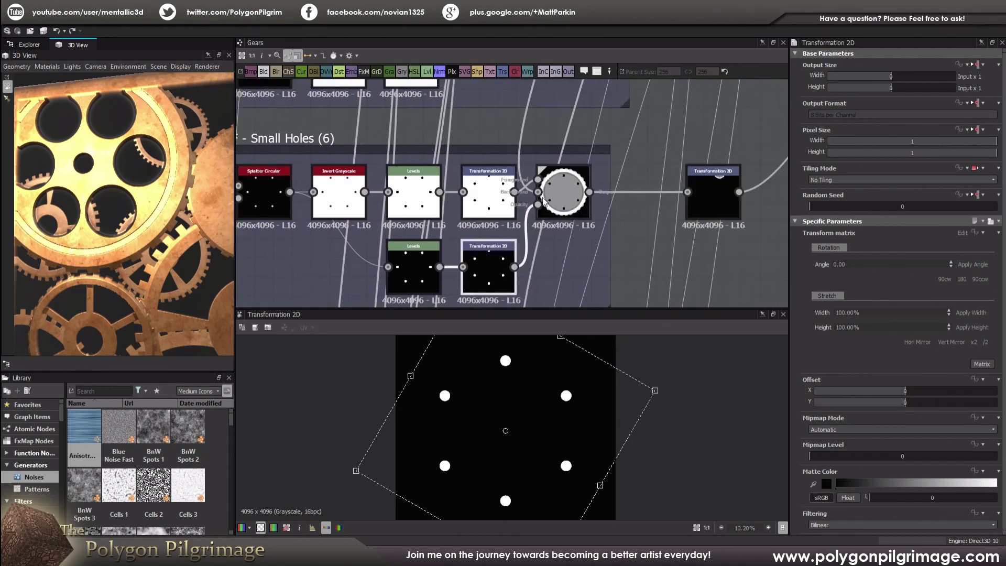
{"action": "scroll", "coordinate": [543, 201], "scroll_direction": "down", "scroll_amount": 5}
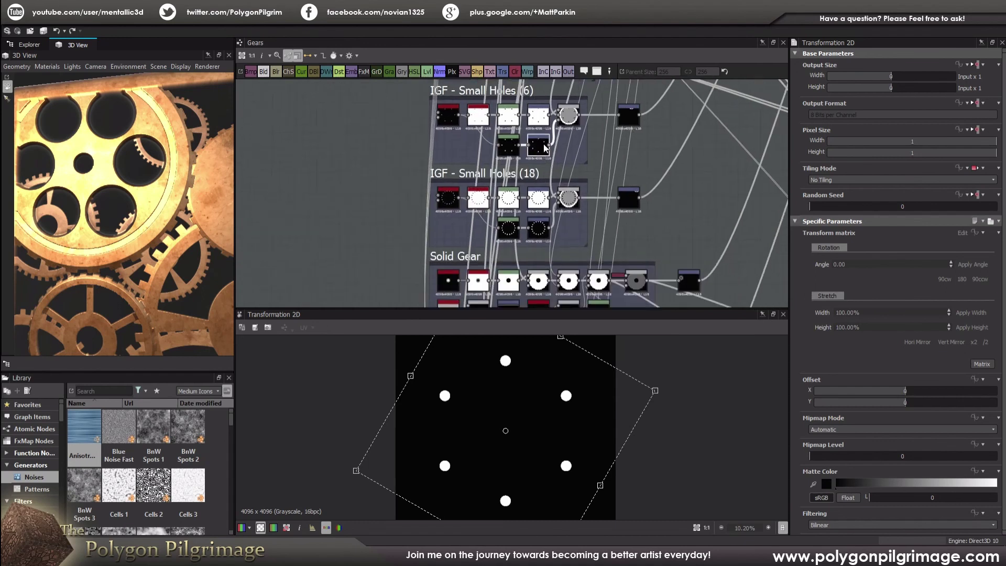
{"action": "middle_click_drag", "start_coordinate": [545, 148], "coordinate": [544, 135]}
{"action": "scroll", "coordinate": [523, 179], "scroll_direction": "up", "scroll_amount": 3}
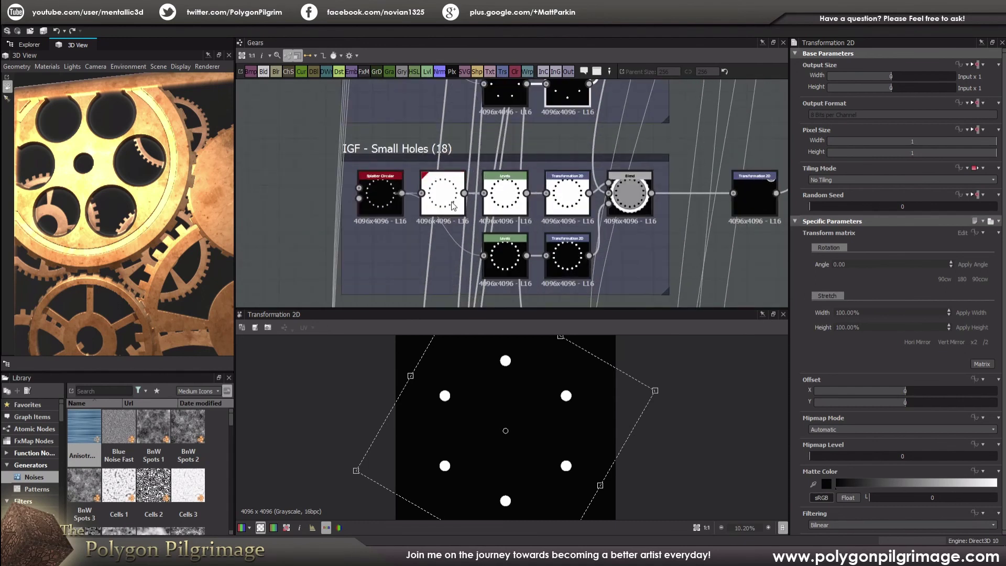
{"action": "scroll", "coordinate": [454, 206], "scroll_direction": "up", "scroll_amount": 1}
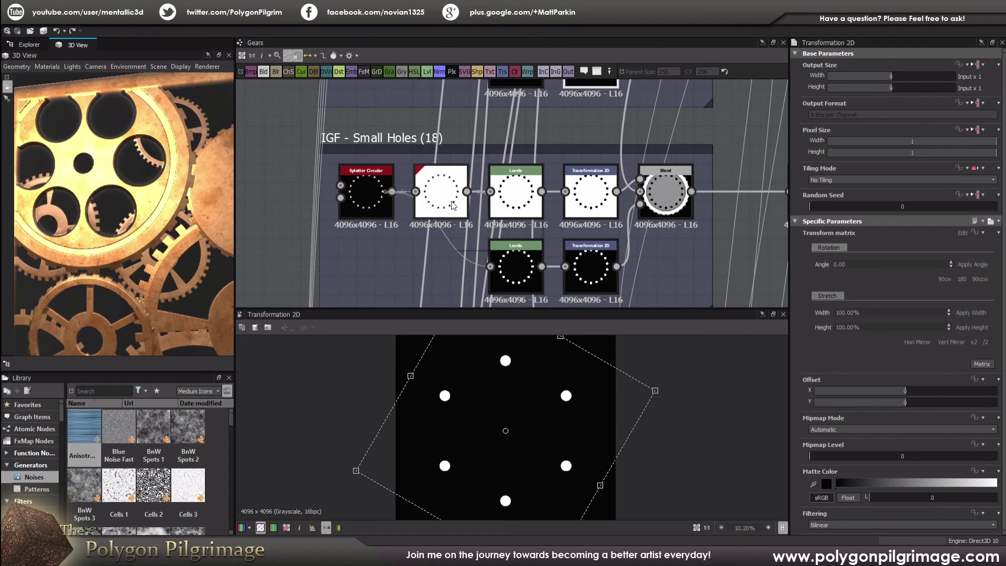
{"action": "scroll", "coordinate": [453, 206], "scroll_direction": "up", "scroll_amount": 1}
{"action": "left_click", "coordinate": [367, 206]}
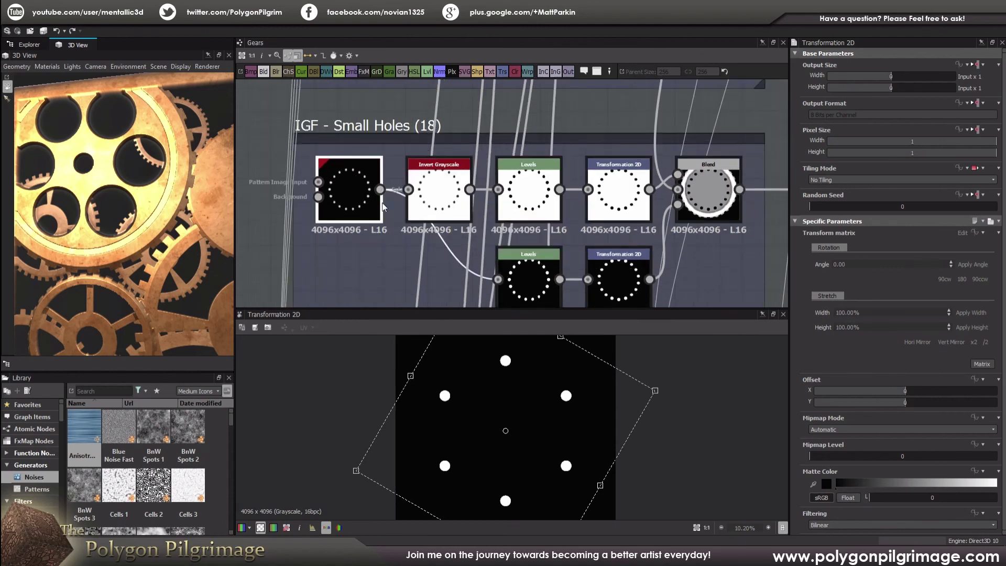
{"action": "left_click", "coordinate": [443, 207]}
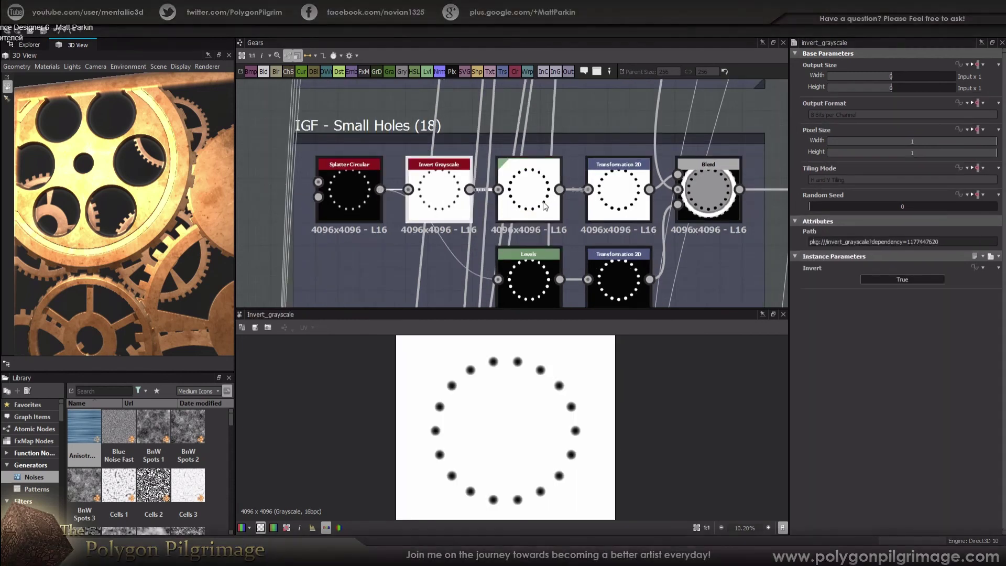
{"action": "left_click", "coordinate": [538, 205]}
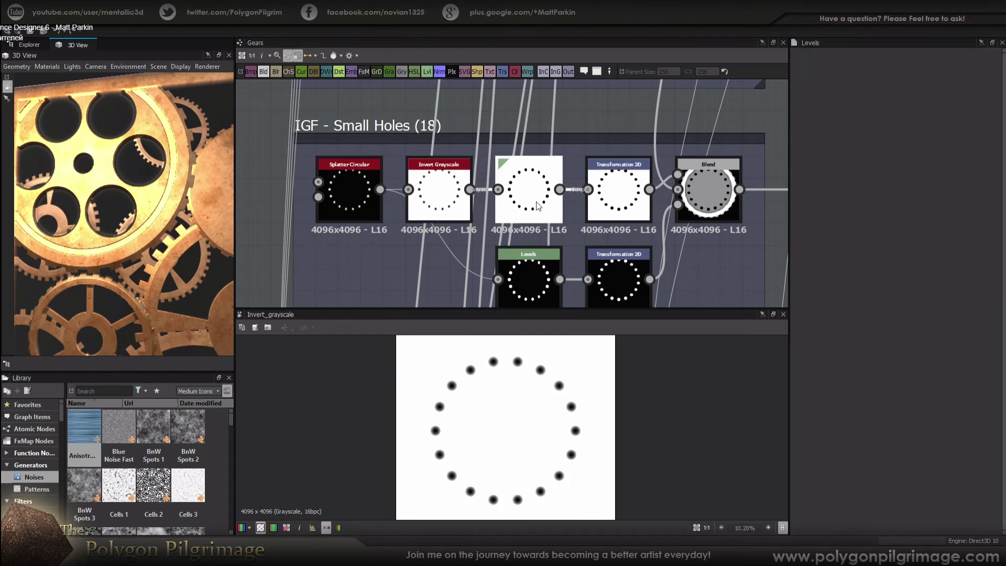
{"action": "left_click", "coordinate": [600, 207]}
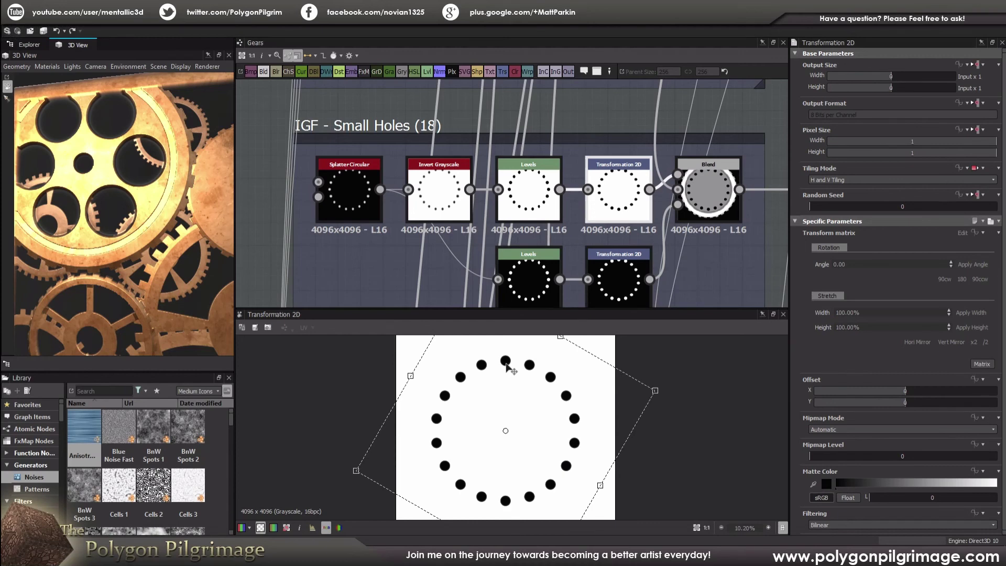
Step: Compare the Small Holes (18) frame's Blend output with the gears on the 3D model
{"action": "left_click", "coordinate": [697, 195]}
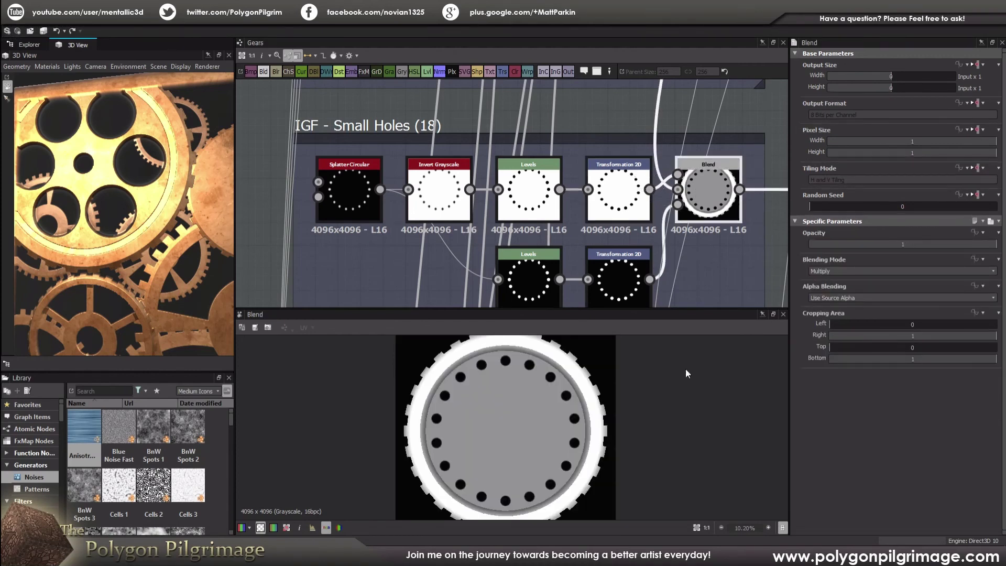
{"action": "scroll", "coordinate": [548, 414], "scroll_direction": "down", "scroll_amount": 1}
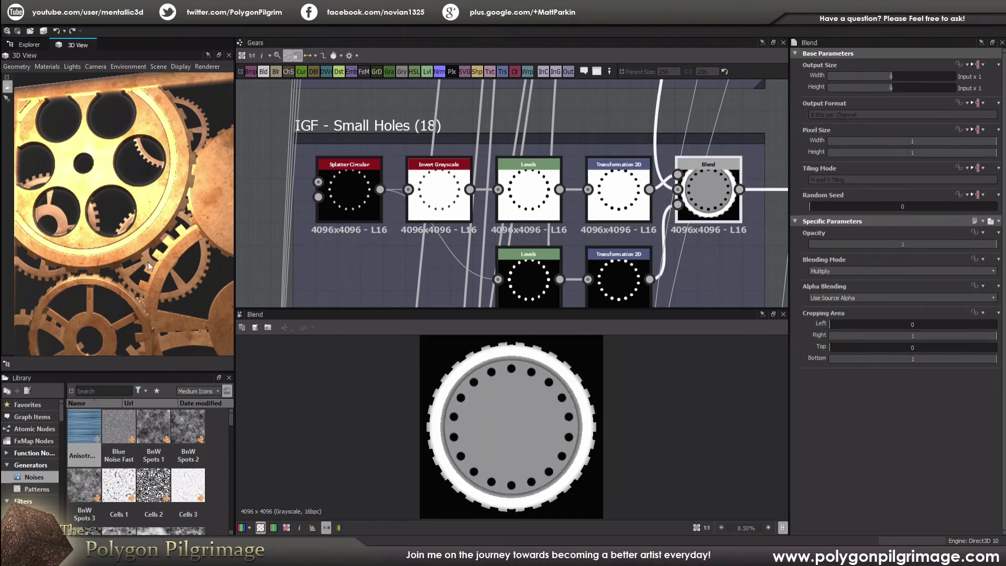
{"action": "scroll", "coordinate": [139, 252], "scroll_direction": "down", "scroll_amount": 3}
{"action": "mouse_move", "coordinate": [139, 252]}
{"action": "left_mouse_down"}
{"action": "mouse_move", "coordinate": [153, 242]}
{"action": "mouse_move", "coordinate": [149, 253]}
{"action": "left_mouse_up"}
{"action": "scroll", "coordinate": [108, 206], "scroll_direction": "up", "scroll_amount": 3}
Step: Locate the Solid Gear frame in the graph and view the solid gears on the 3D model
{"action": "middle_click_drag", "start_coordinate": [478, 218], "coordinate": [494, 149]}
{"action": "scroll", "coordinate": [545, 214], "scroll_direction": "down", "scroll_amount": 1}
{"action": "middle_click_drag", "start_coordinate": [544, 236], "coordinate": [545, 111]}
{"action": "scroll", "coordinate": [596, 202], "scroll_direction": "down", "scroll_amount": 1}
{"action": "middle_click_drag", "start_coordinate": [537, 208], "coordinate": [490, 164]}
{"action": "left_click_drag", "start_coordinate": [162, 273], "coordinate": [175, 235]}
{"action": "middle_click_drag", "start_coordinate": [502, 192], "coordinate": [496, 200]}
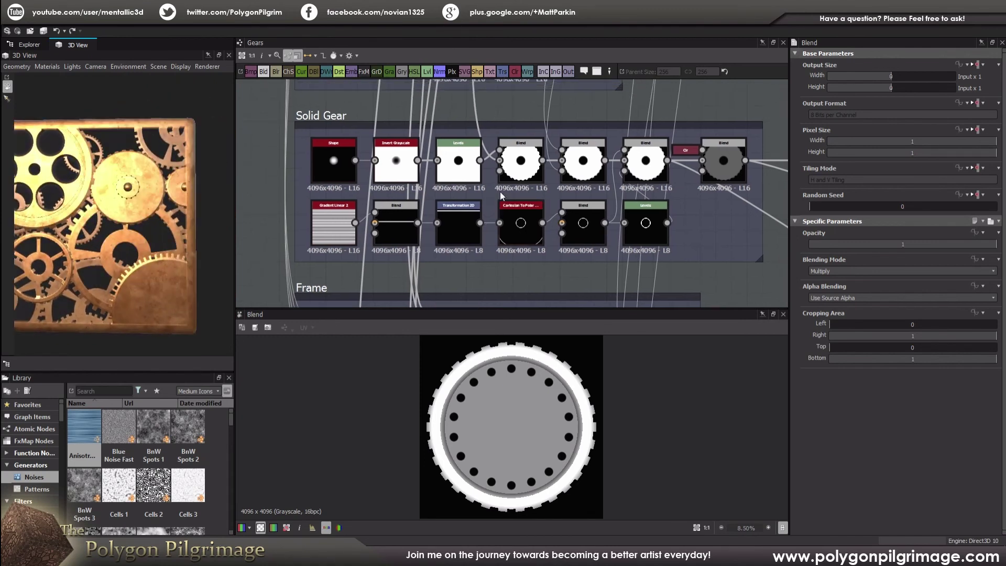
Step: Examine the center hole and its surrounding ring up close in the Solid Gear frame's third upper-row Blend
{"action": "scroll", "coordinate": [502, 177], "scroll_direction": "up", "scroll_amount": 1}
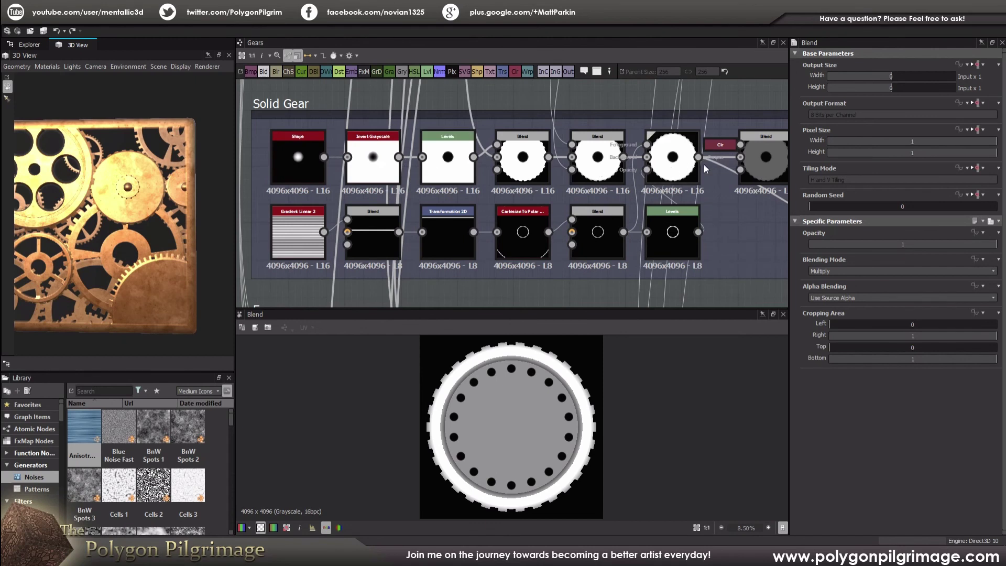
{"action": "middle_click_drag", "start_coordinate": [665, 228], "coordinate": [586, 243]}
{"action": "scroll", "coordinate": [586, 244], "scroll_direction": "up", "scroll_amount": 1}
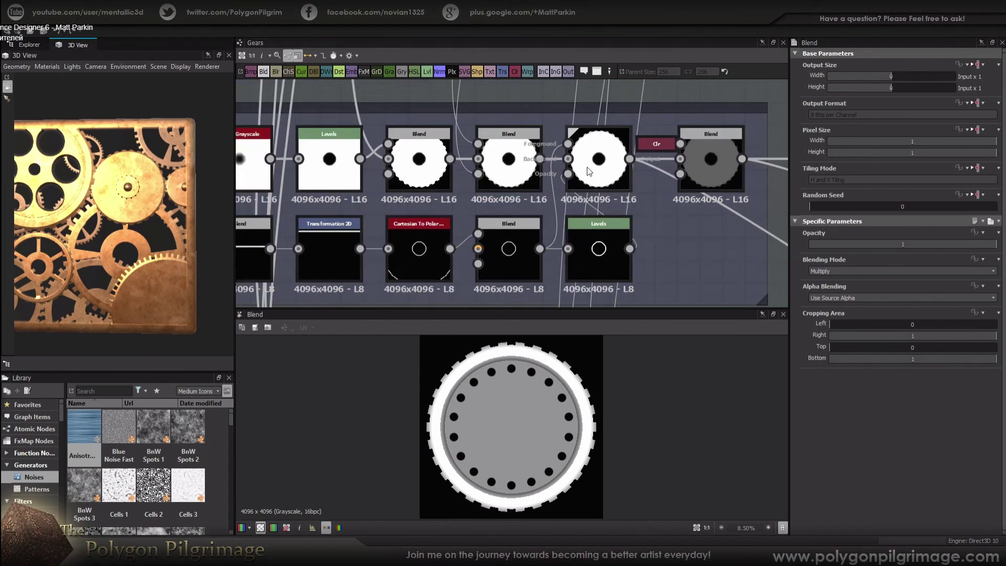
{"action": "double_click", "coordinate": [597, 176]}
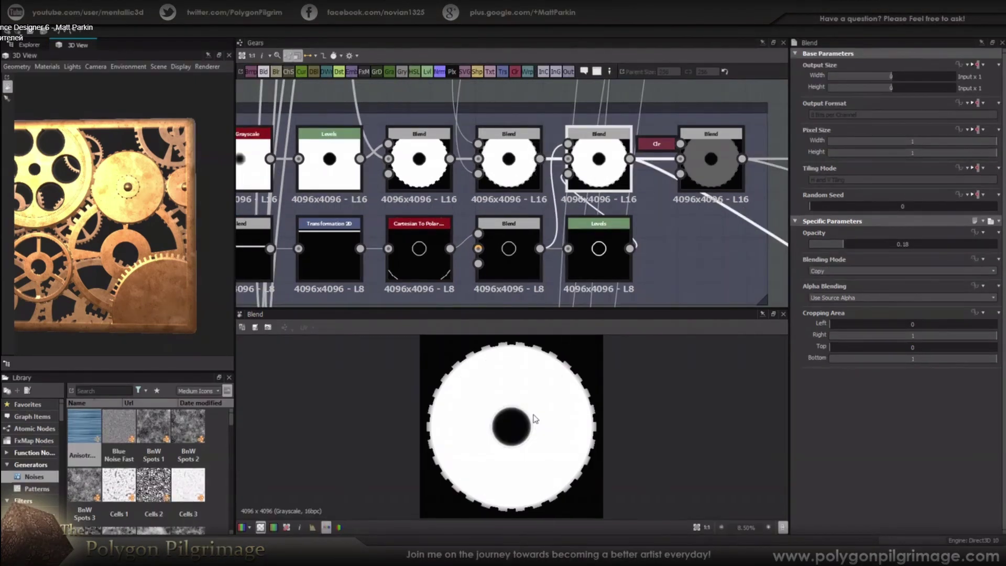
{"action": "scroll", "coordinate": [535, 418], "scroll_direction": "up", "scroll_amount": 5}
{"action": "scroll", "coordinate": [504, 441], "scroll_direction": "down", "scroll_amount": 1}
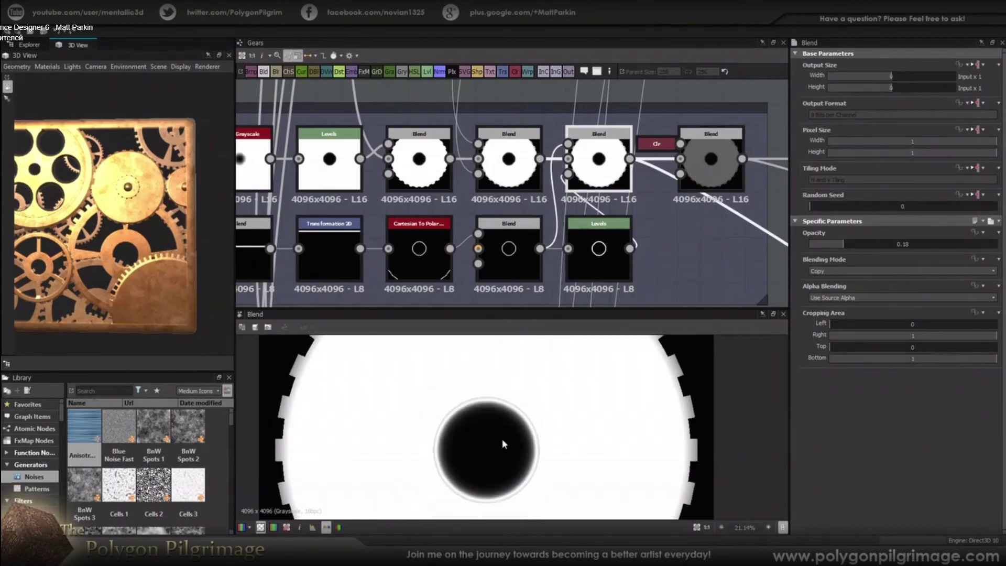
{"action": "middle_click_drag", "start_coordinate": [503, 441], "coordinate": [534, 409]}
Step: Inspect the lower-row Blend that crops the linear gradient and the Cartesian To Polar node that bends it in the Solid Gear frame
{"action": "middle_click_drag", "start_coordinate": [324, 252], "coordinate": [524, 219]}
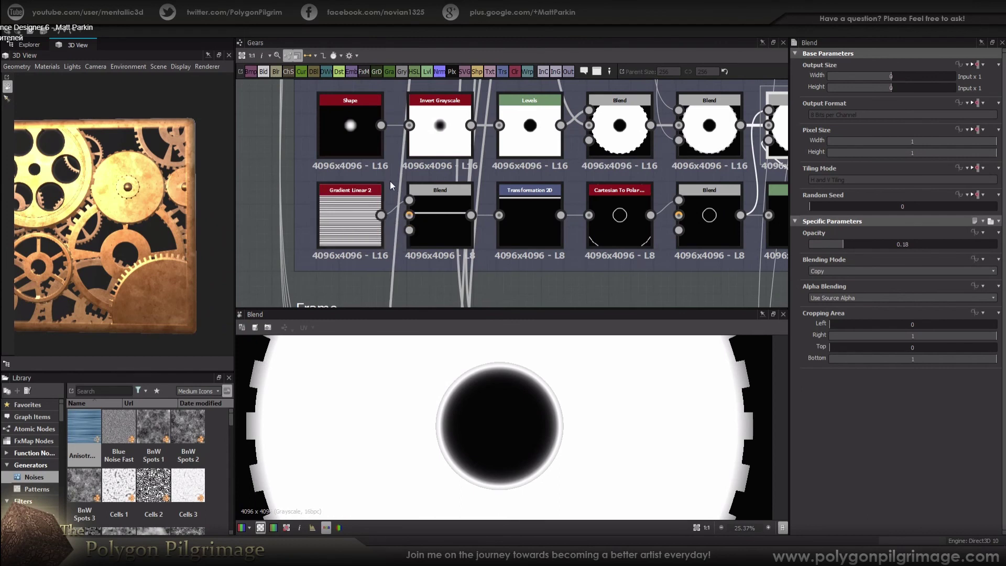
{"action": "double_click", "coordinate": [440, 231]}
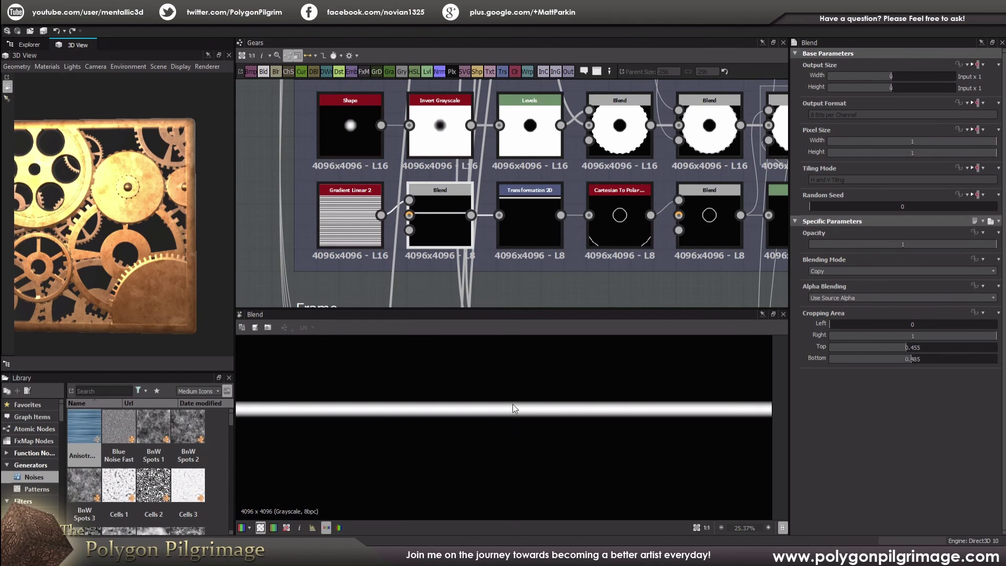
{"action": "middle_click_drag", "start_coordinate": [631, 221], "coordinate": [550, 221]}
{"action": "double_click", "coordinate": [548, 221]}
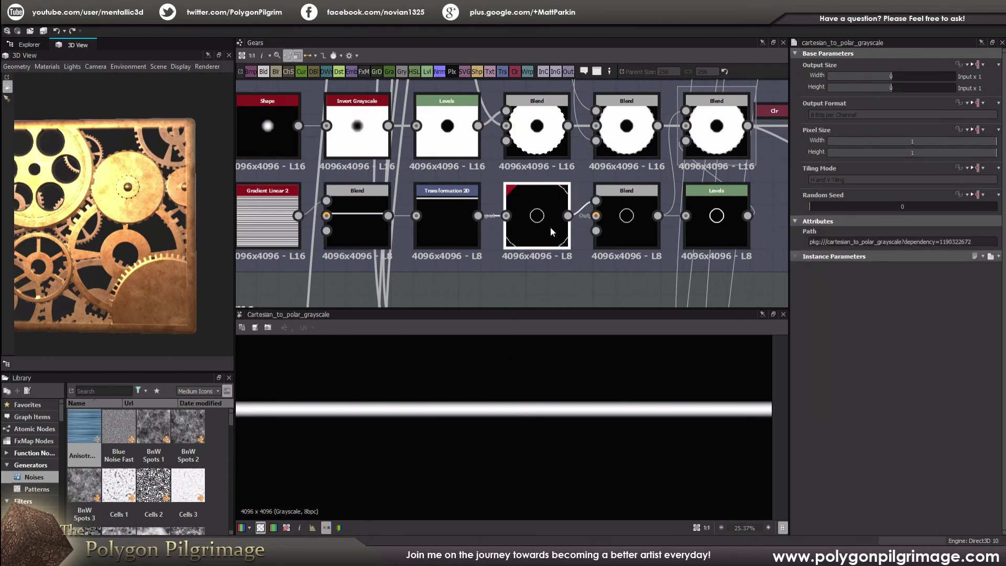
{"action": "scroll", "coordinate": [521, 391], "scroll_direction": "down", "scroll_amount": 5}
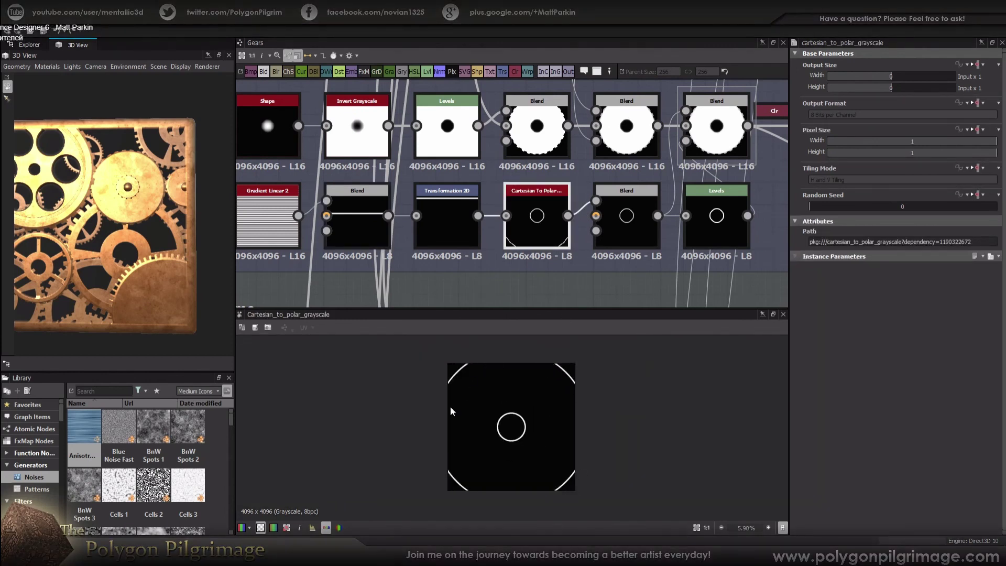
Step: Inspect the Blend that crops the Cartesian To Polar output and the Levels node fed by it in the Solid Gear frame
{"action": "middle_click_drag", "start_coordinate": [574, 276], "coordinate": [478, 279]}
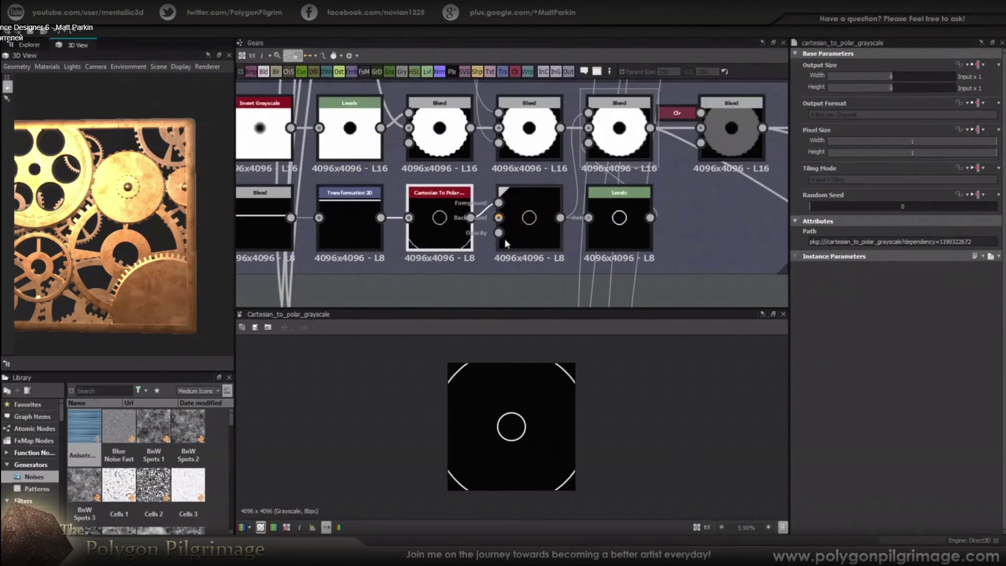
{"action": "left_click", "coordinate": [530, 221]}
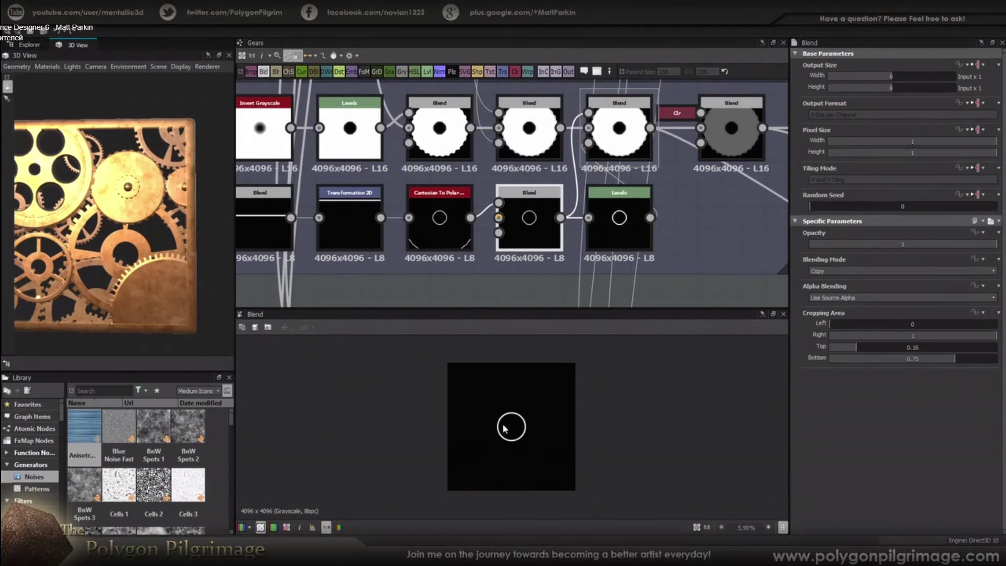
{"action": "scroll", "coordinate": [505, 428], "scroll_direction": "up", "scroll_amount": 3}
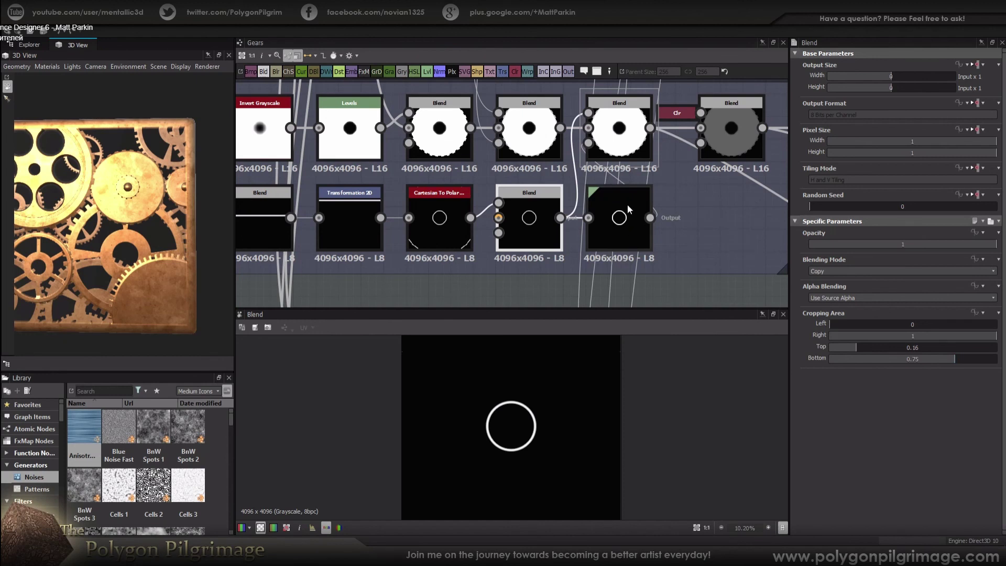
{"action": "double_click", "coordinate": [649, 244]}
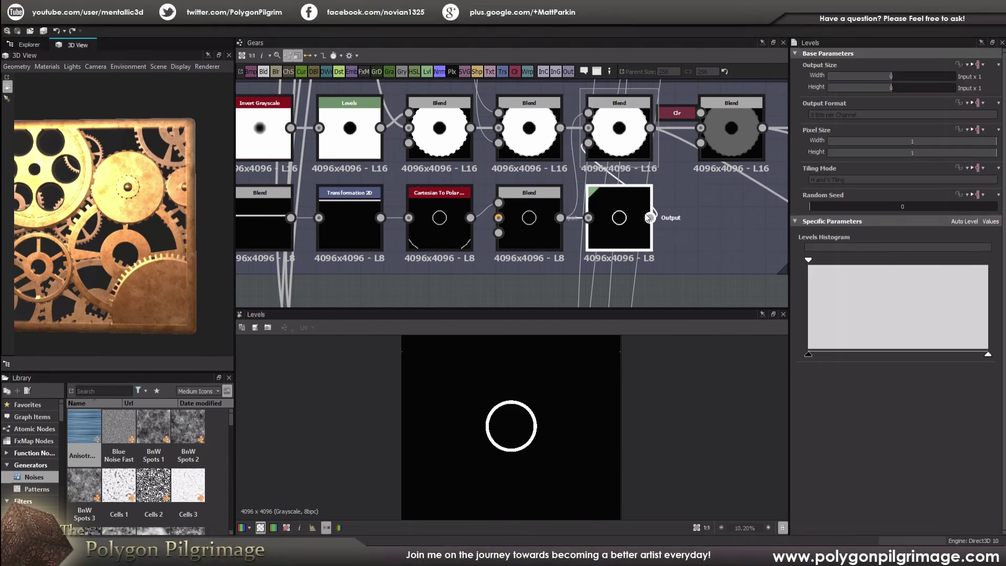
{"action": "middle_click_drag", "start_coordinate": [649, 245], "coordinate": [602, 269]}
{"action": "scroll", "coordinate": [473, 429], "scroll_direction": "up", "scroll_amount": 7}
{"action": "scroll", "coordinate": [473, 427], "scroll_direction": "down", "scroll_amount": 5}
Step: Check the opacity of the third upper-row Blend in the Solid Gear frame and how it affects the ring around the center hole
{"action": "double_click", "coordinate": [560, 173]}
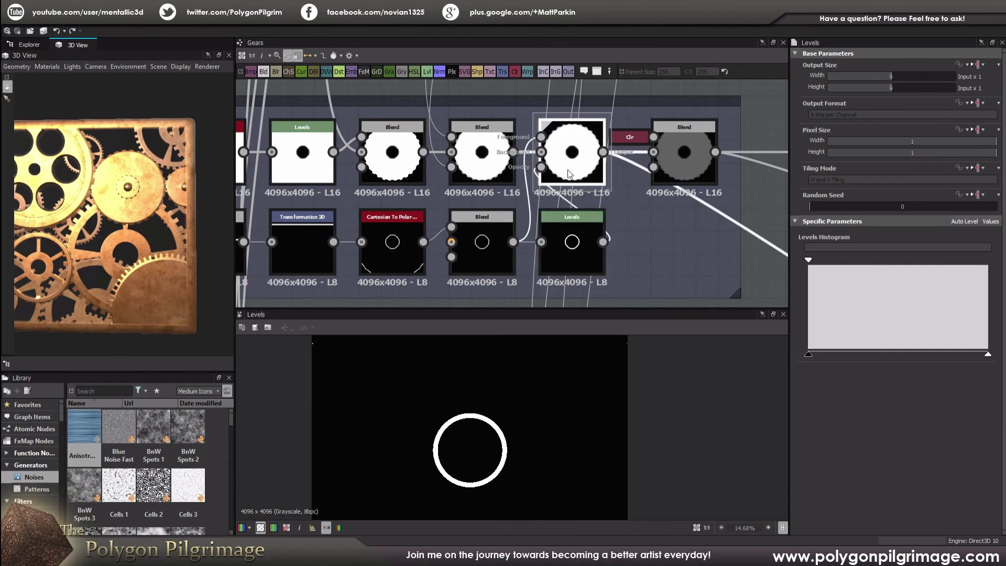
{"action": "scroll", "coordinate": [488, 438], "scroll_direction": "up", "scroll_amount": 5}
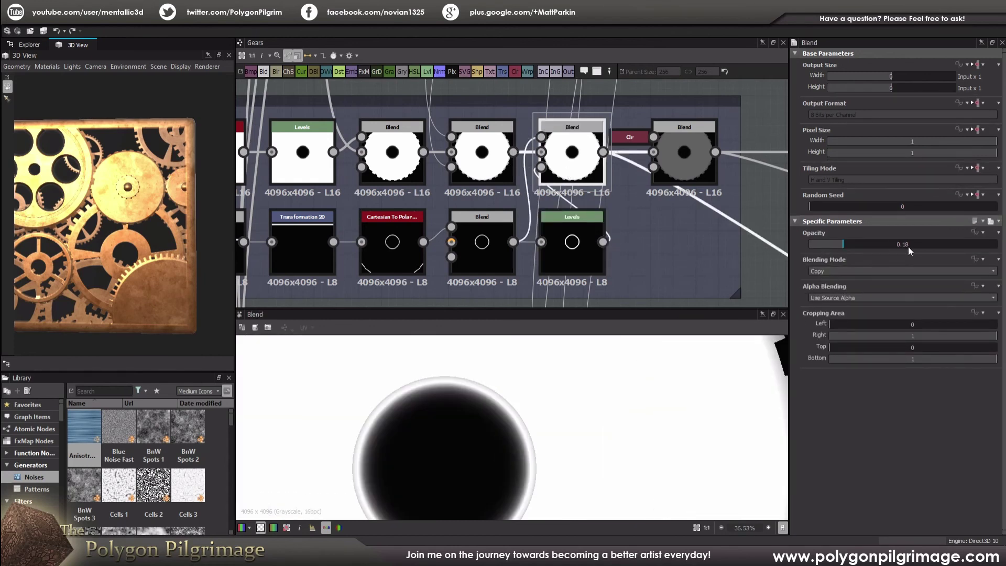
{"action": "scroll", "coordinate": [463, 427], "scroll_direction": "down", "scroll_amount": 4}
{"action": "scroll", "coordinate": [451, 439], "scroll_direction": "up", "scroll_amount": 2}
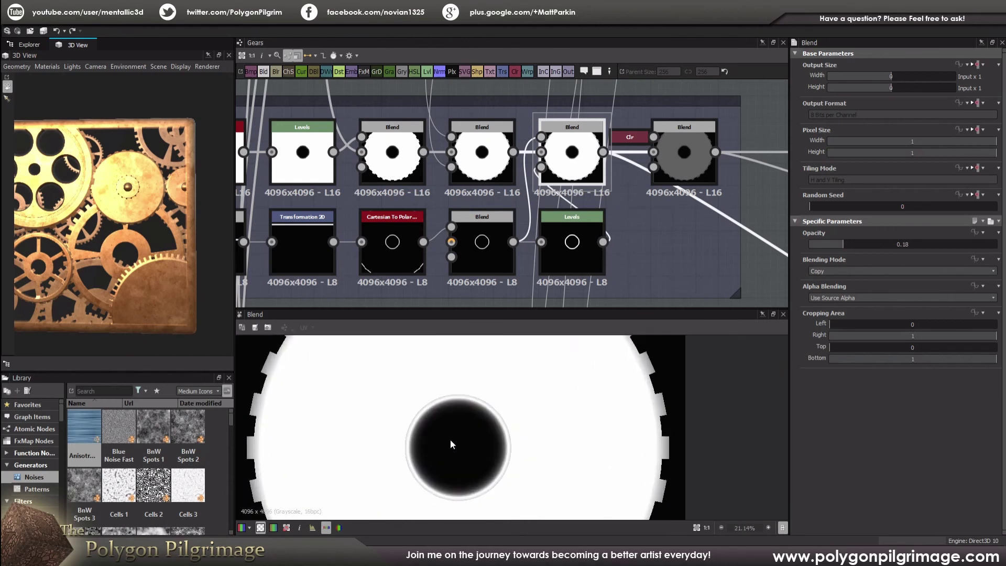
{"action": "scroll", "coordinate": [451, 440], "scroll_direction": "up", "scroll_amount": 1}
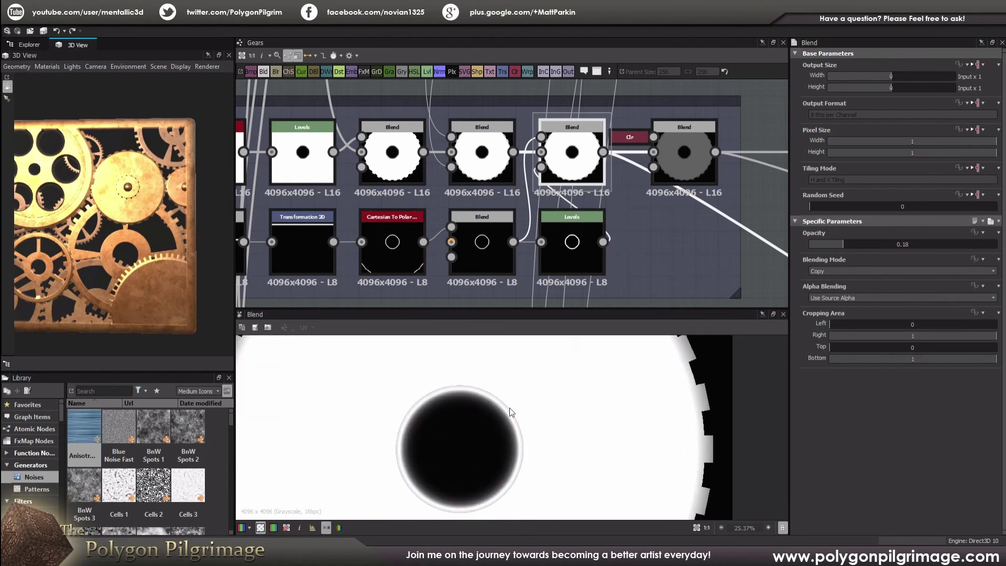
{"action": "scroll", "coordinate": [486, 433], "scroll_direction": "down", "scroll_amount": 3}
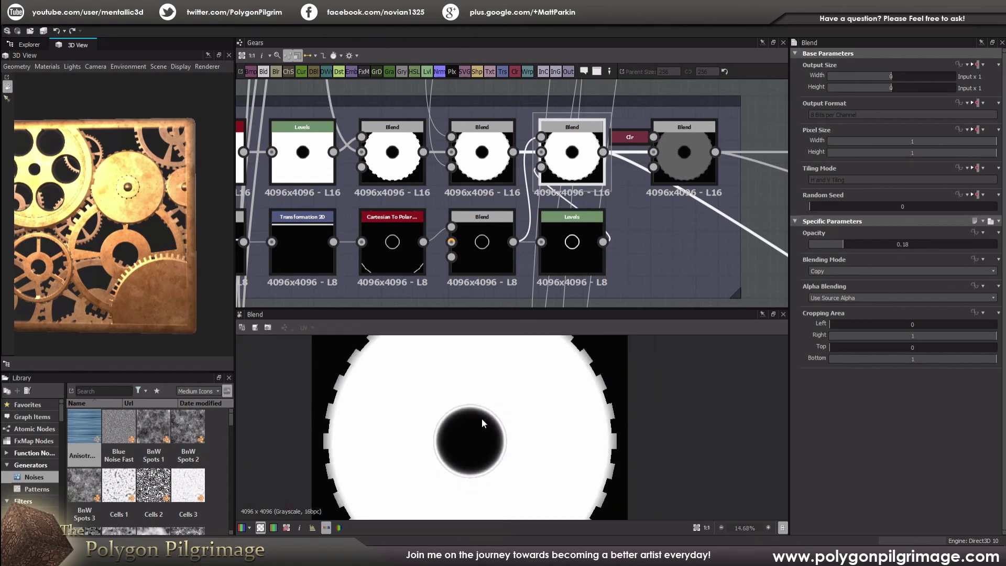
Step: Inspect the Solid Gear frame's final Blend, including its opacity and the gear's overall gray level
{"action": "scroll", "coordinate": [558, 219], "scroll_direction": "down", "scroll_amount": 2}
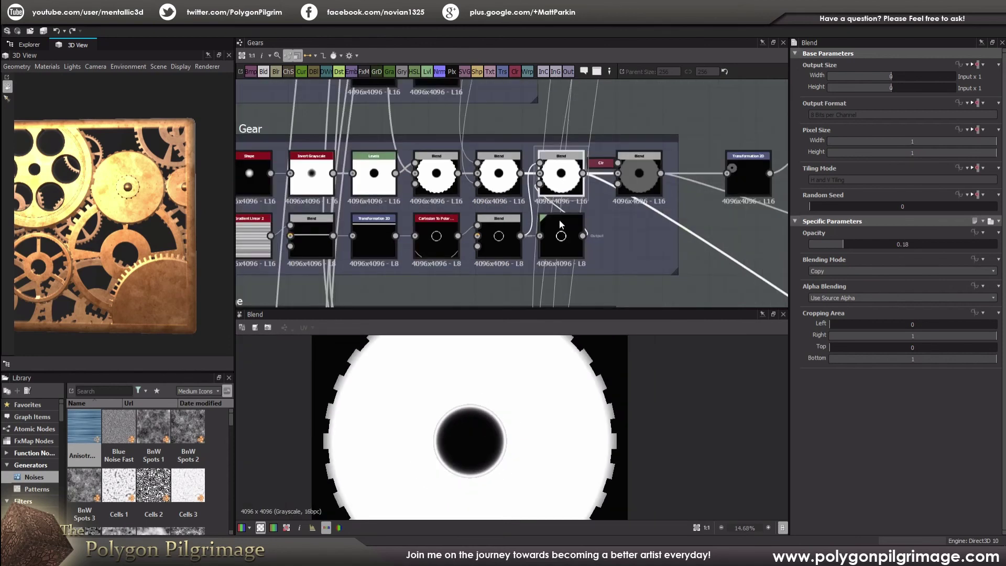
{"action": "left_click", "coordinate": [646, 178]}
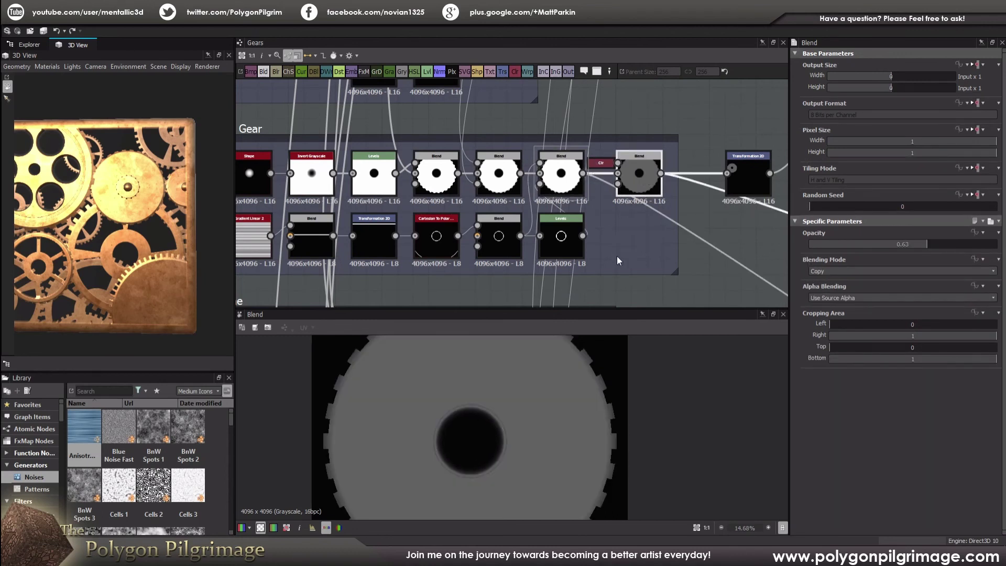
{"action": "scroll", "coordinate": [542, 394], "scroll_direction": "down", "scroll_amount": 3}
{"action": "scroll", "coordinate": [542, 394], "scroll_direction": "up", "scroll_amount": 2}
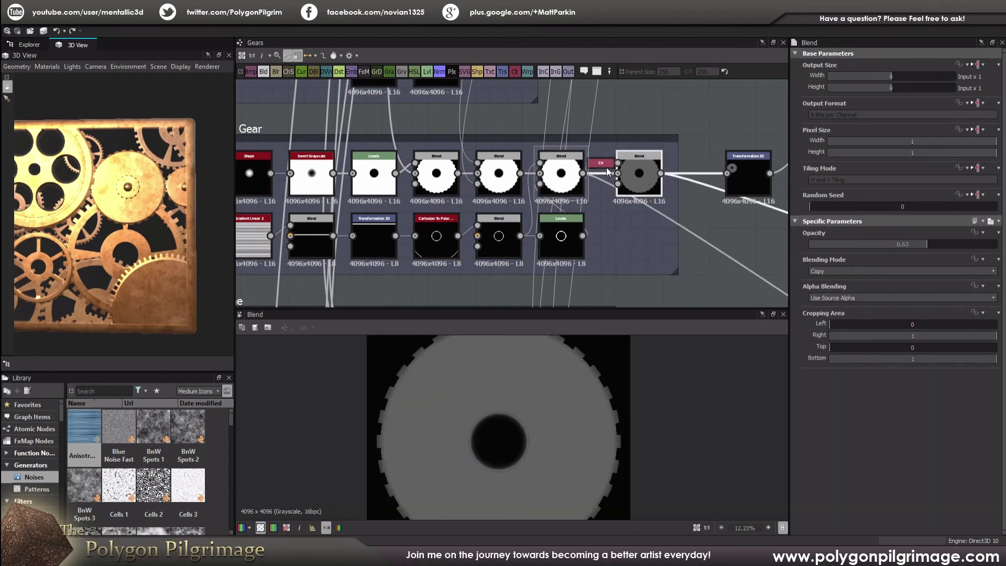
Step: Undock the Uniform Color from the Solid Gear's final Blend to inspect its gray value, dock it again, and view the whole gear
{"action": "left_click_drag", "start_coordinate": [606, 165], "coordinate": [565, 108]}
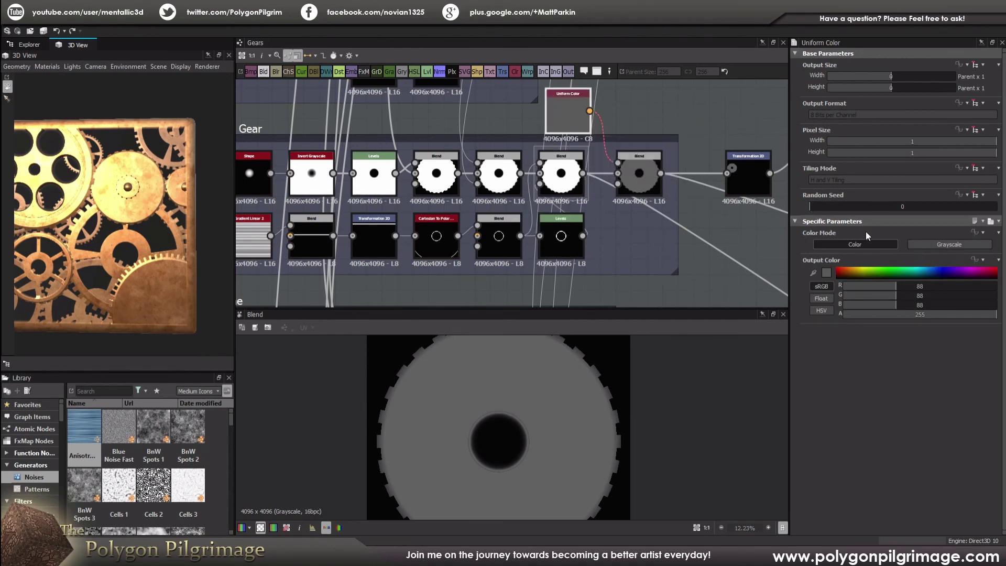
{"action": "left_click_drag", "start_coordinate": [558, 116], "coordinate": [610, 164]}
{"action": "left_click", "coordinate": [639, 168]}
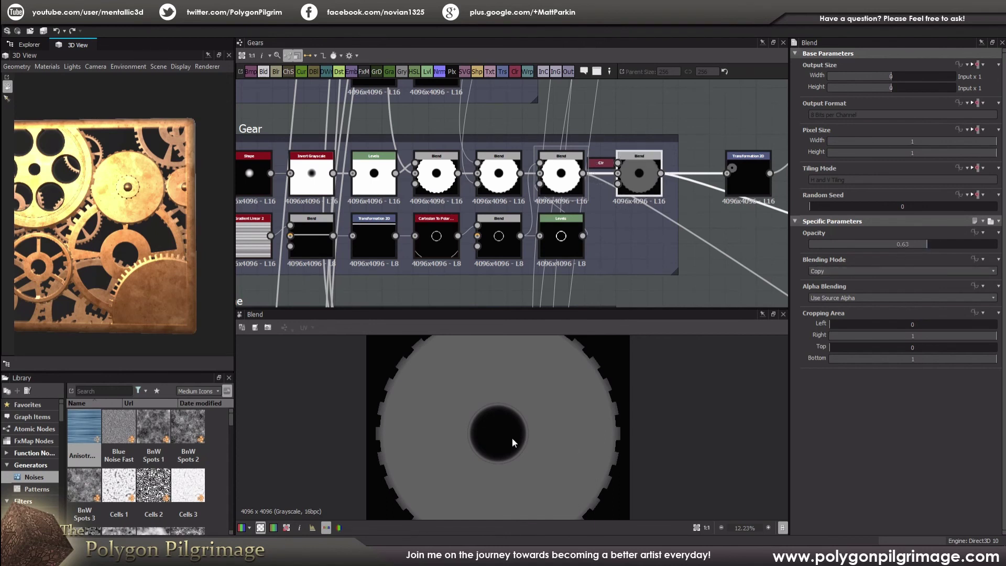
{"action": "scroll", "coordinate": [510, 441], "scroll_direction": "down", "scroll_amount": 3}
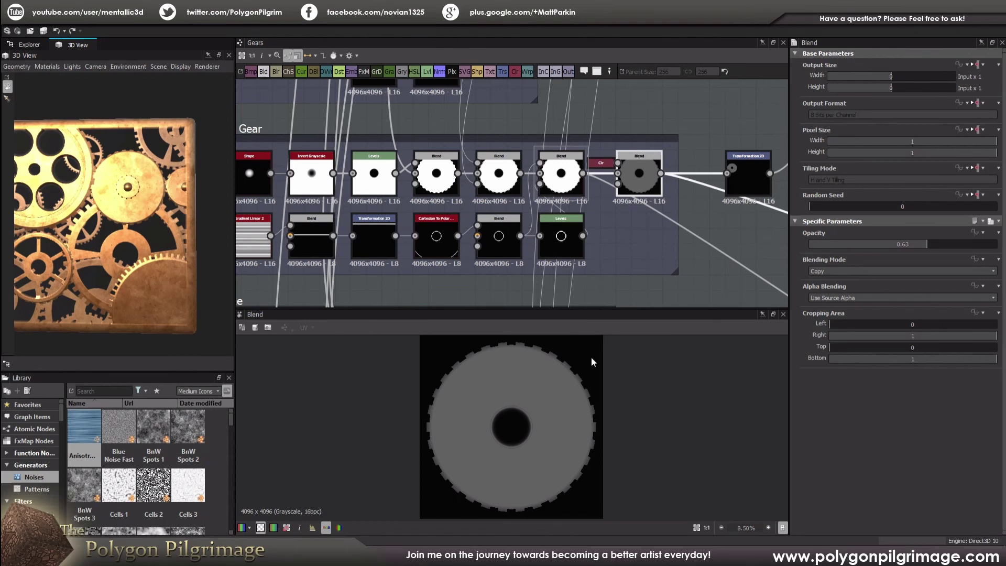
Step: Locate the first Frame group below Solid Gear in the graph and examine the gears up close in the 3D view
{"action": "scroll", "coordinate": [593, 246], "scroll_direction": "down", "scroll_amount": 5}
{"action": "scroll", "coordinate": [551, 198], "scroll_direction": "down", "scroll_amount": 5}
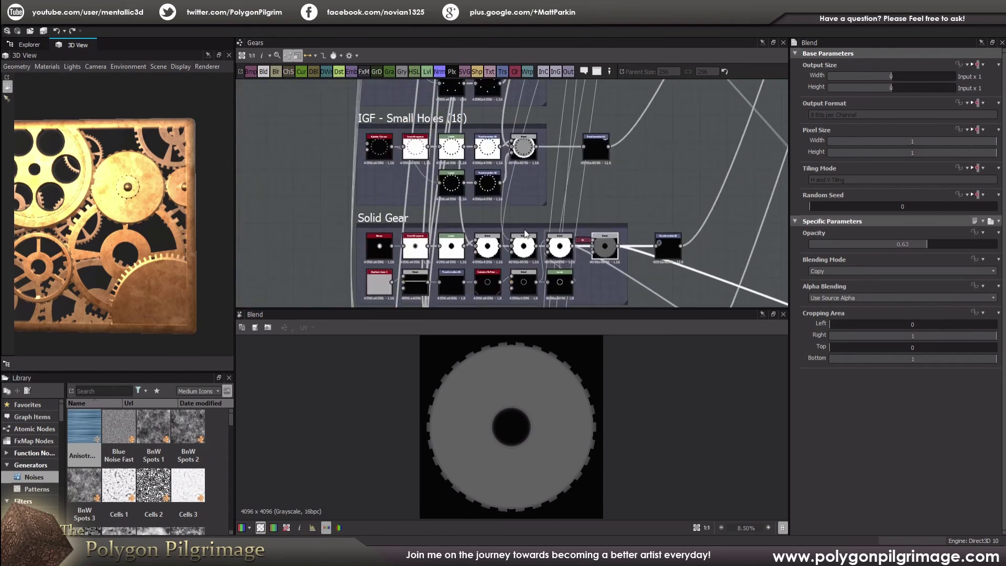
{"action": "scroll", "coordinate": [485, 217], "scroll_direction": "up", "scroll_amount": 4}
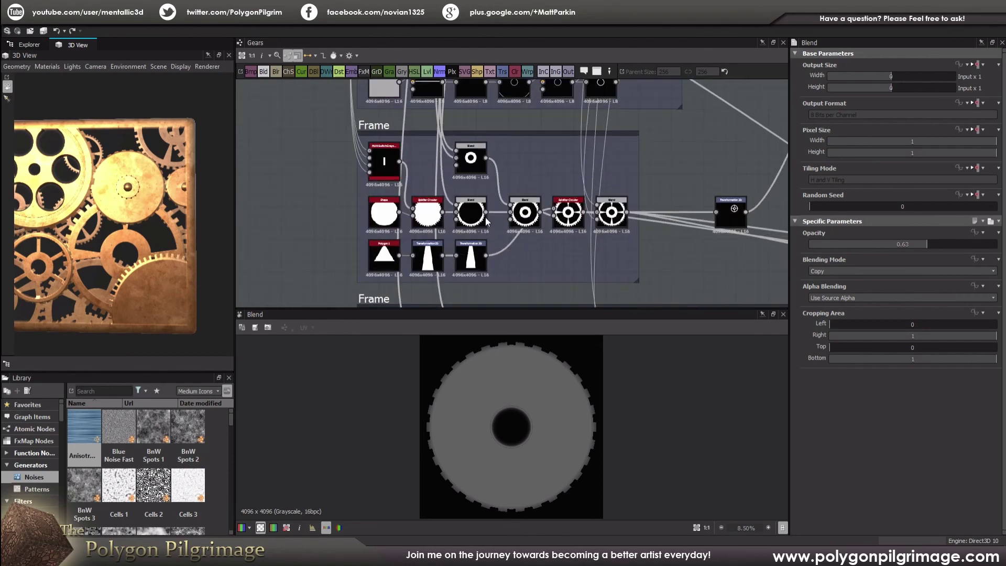
{"action": "mouse_move", "coordinate": [496, 210]}
{"action": "middle_mouse_down"}
{"action": "mouse_move", "coordinate": [511, 219]}
{"action": "mouse_move", "coordinate": [500, 194]}
{"action": "middle_mouse_up"}
{"action": "left_click_drag", "start_coordinate": [159, 221], "coordinate": [137, 234]}
{"action": "scroll", "coordinate": [159, 241], "scroll_direction": "up", "scroll_amount": 5}
{"action": "middle_click_drag", "start_coordinate": [151, 267], "coordinate": [125, 249]}
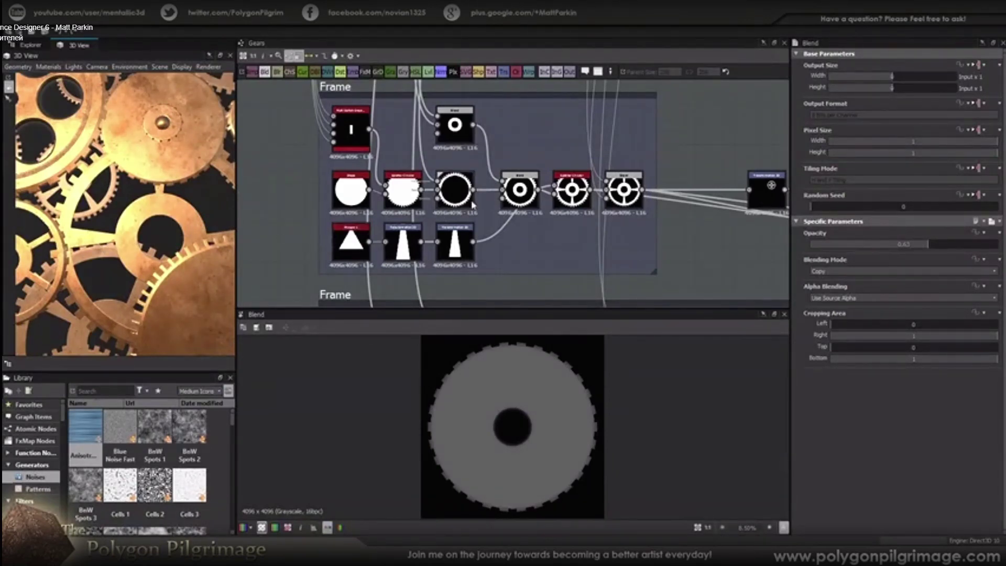
Step: Inspect the Frame group's Shape disc and the Splatter Circular node that surrounds it with teeth
{"action": "scroll", "coordinate": [404, 205], "scroll_direction": "up", "scroll_amount": 2}
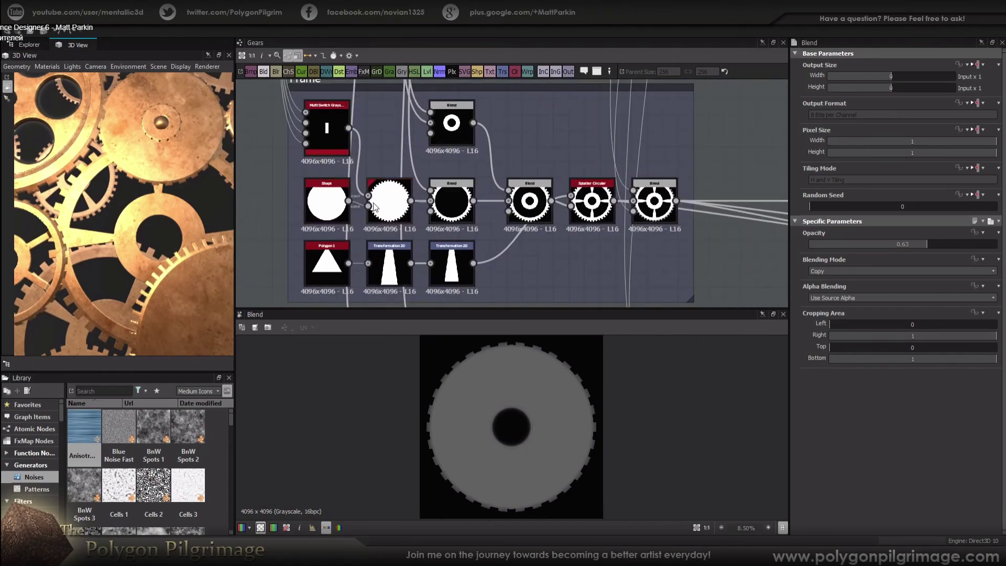
{"action": "middle_click_drag", "start_coordinate": [391, 205], "coordinate": [394, 208]}
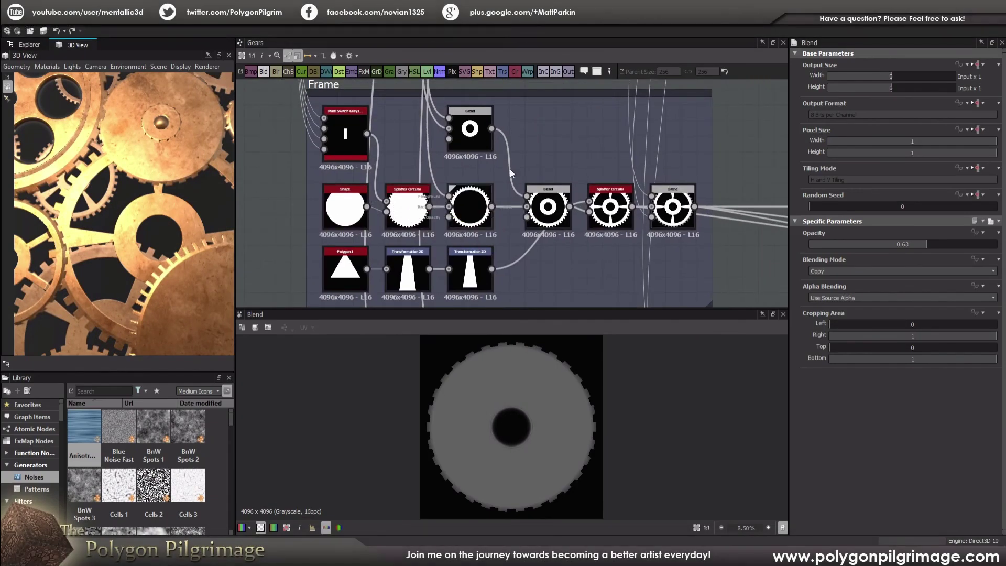
{"action": "scroll", "coordinate": [375, 213], "scroll_direction": "up", "scroll_amount": 2}
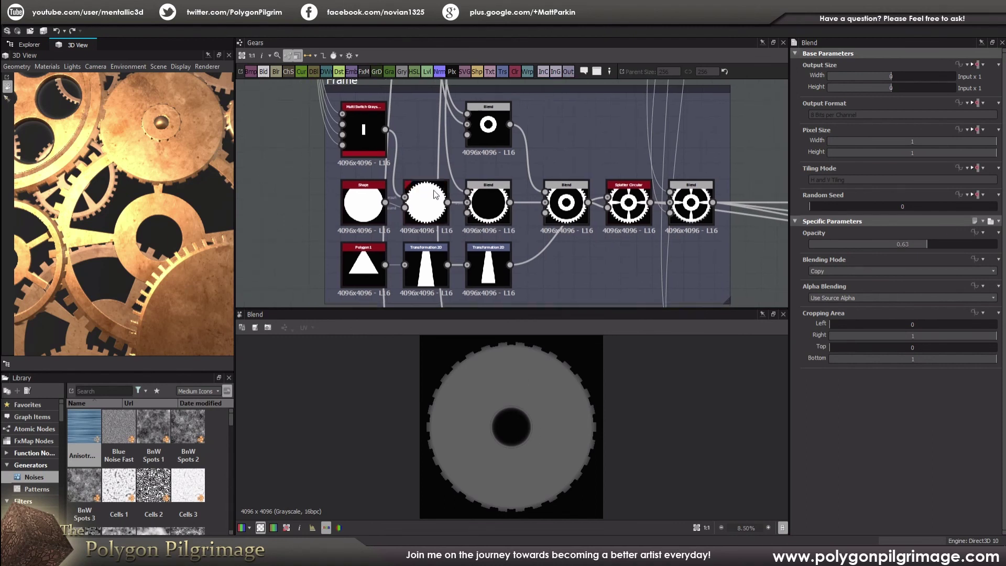
{"action": "double_click", "coordinate": [367, 215]}
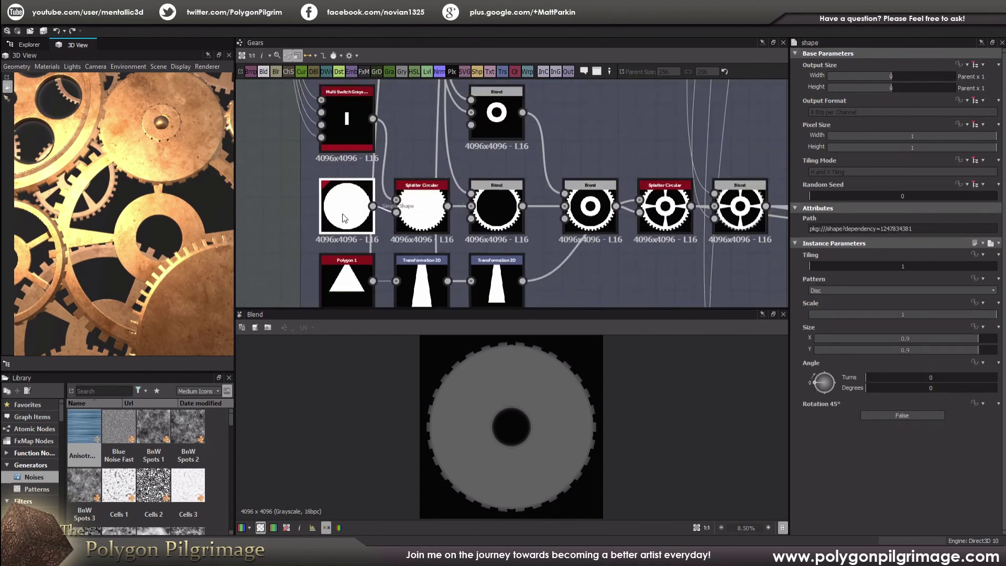
{"action": "left_click", "coordinate": [407, 210]}
{"action": "double_click", "coordinate": [407, 210]}
Step: Inspect the Frame group's Multi Switch Grayscale node and trace its inputs back to the Tooth Shapes frame
{"action": "double_click", "coordinate": [349, 126]}
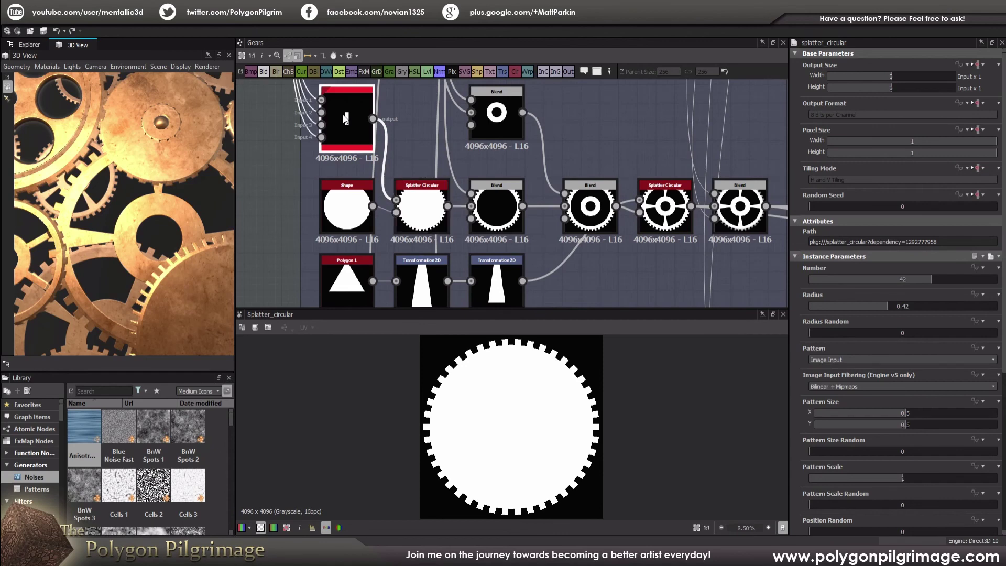
{"action": "middle_click_drag", "start_coordinate": [430, 144], "coordinate": [432, 149]}
{"action": "scroll", "coordinate": [443, 182], "scroll_direction": "down", "scroll_amount": 10}
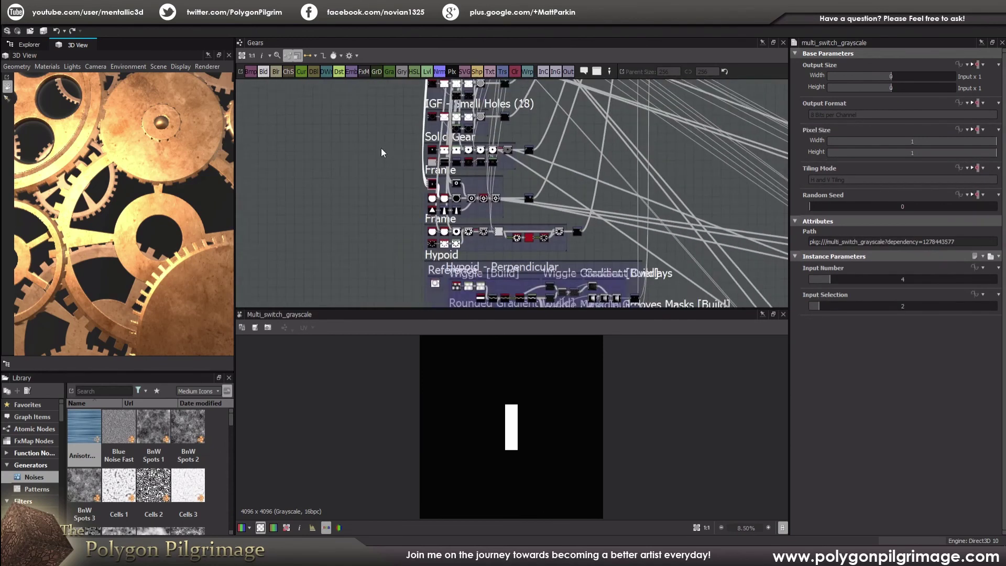
{"action": "scroll", "coordinate": [401, 177], "scroll_direction": "up", "scroll_amount": 5}
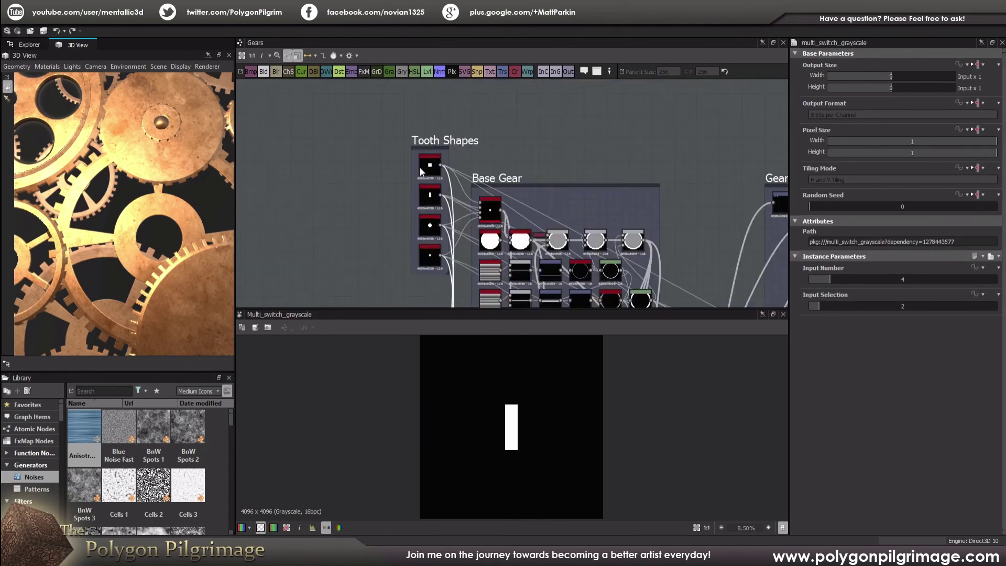
{"action": "middle_click_drag", "start_coordinate": [370, 217], "coordinate": [390, 126]}
{"action": "scroll", "coordinate": [471, 222], "scroll_direction": "up", "scroll_amount": 5}
Step: Examine the spacing and shape of the teeth in the first Splatter Circular node's output up close
{"action": "double_click", "coordinate": [471, 222]}
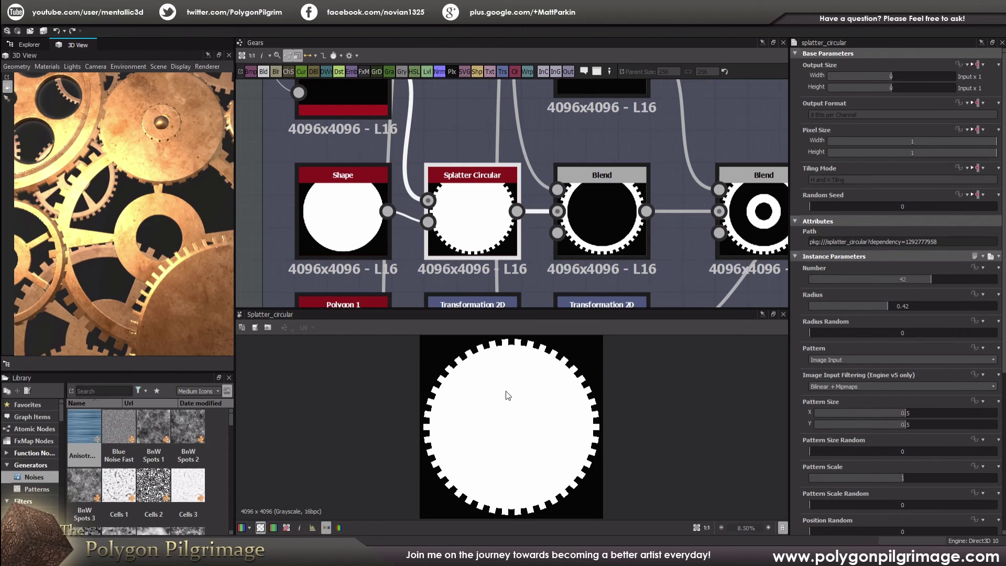
{"action": "scroll", "coordinate": [517, 379], "scroll_direction": "up", "scroll_amount": 8}
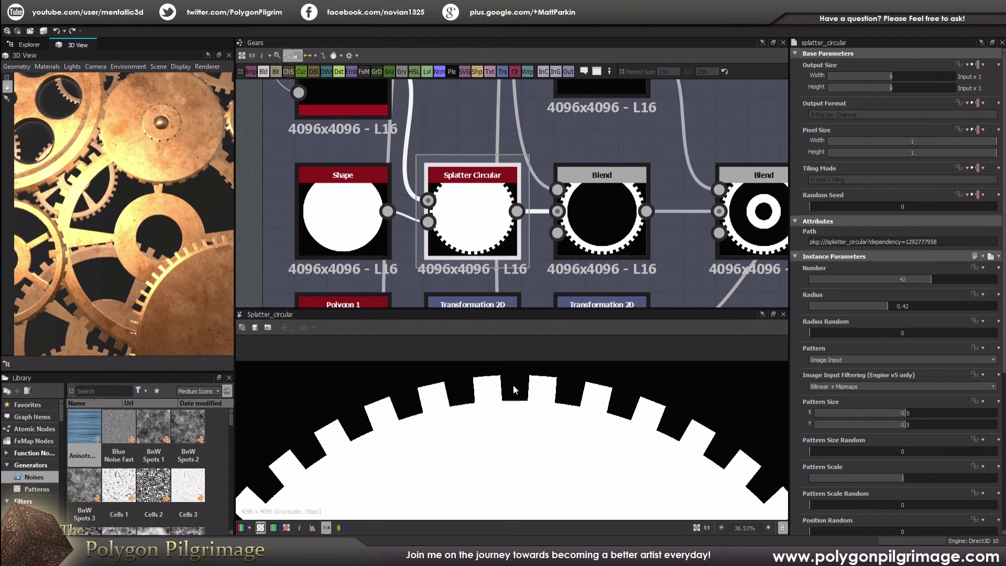
{"action": "scroll", "coordinate": [524, 390], "scroll_direction": "down", "scroll_amount": 2}
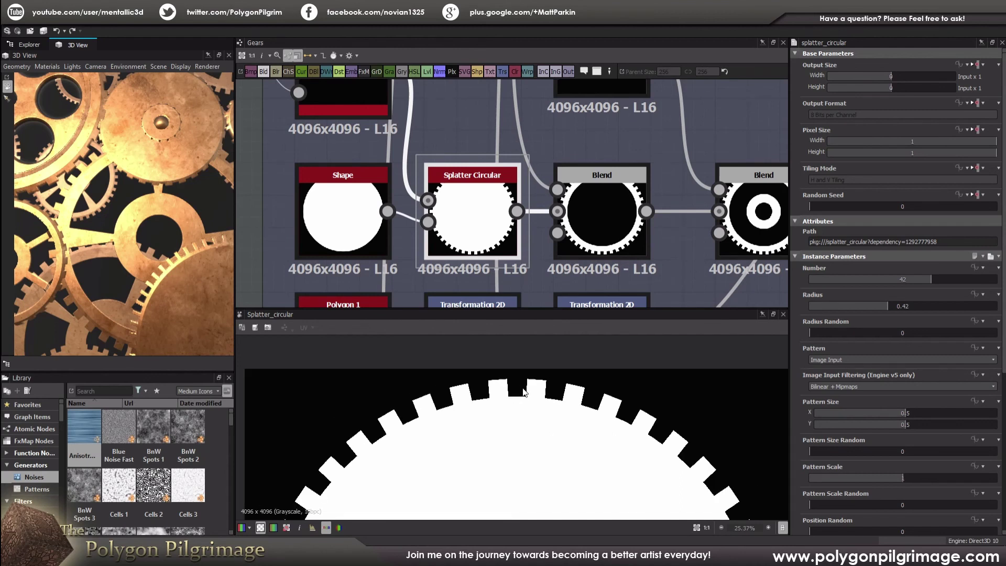
{"action": "scroll", "coordinate": [524, 391], "scroll_direction": "up", "scroll_amount": 1}
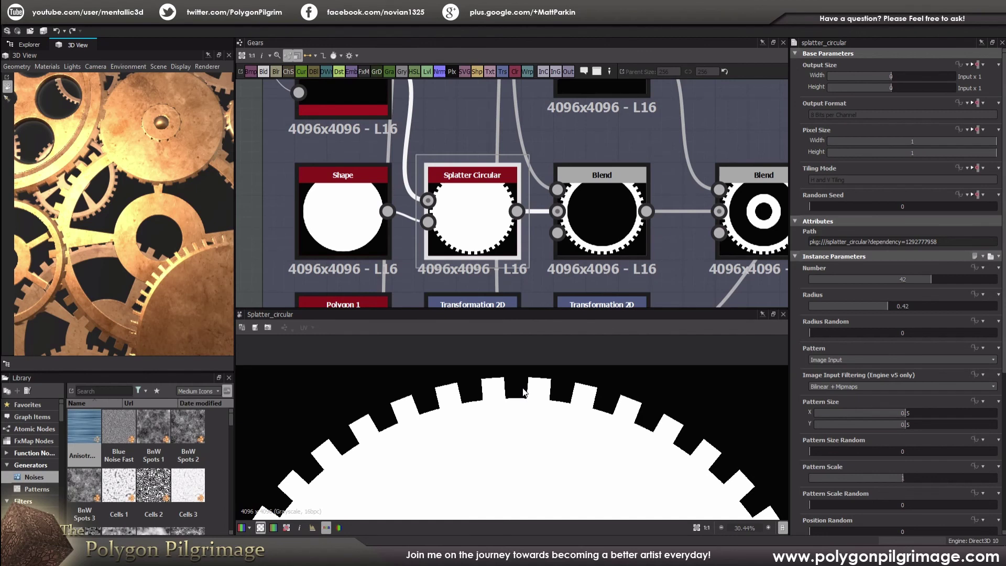
{"action": "scroll", "coordinate": [537, 412], "scroll_direction": "down", "scroll_amount": 9}
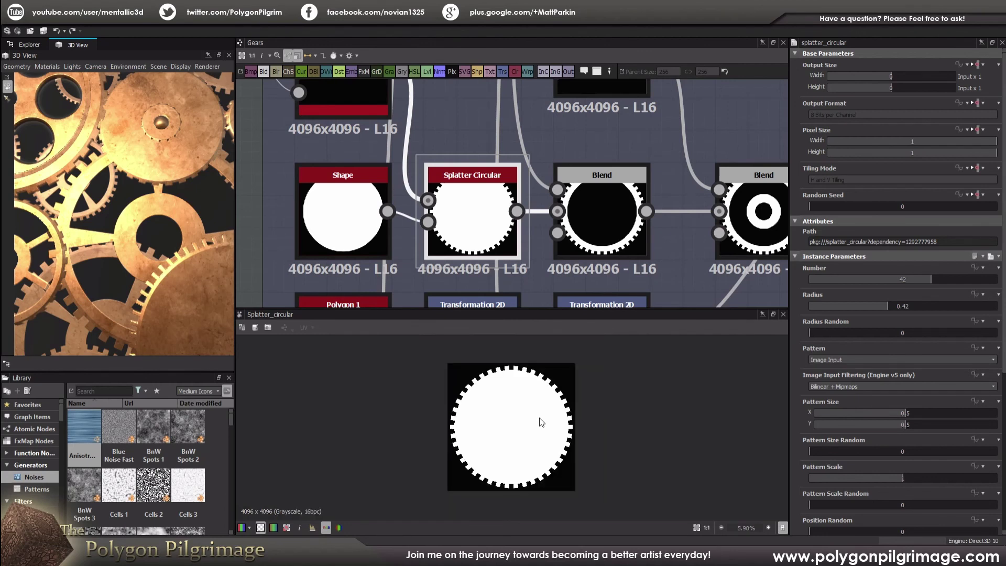
Step: Inspect the Subtract Blend that cuts the center out of the toothed disc in the Frame group
{"action": "middle_click_drag", "start_coordinate": [534, 225], "coordinate": [467, 194]}
{"action": "scroll", "coordinate": [459, 231], "scroll_direction": "down", "scroll_amount": 4}
{"action": "left_click", "coordinate": [508, 225]}
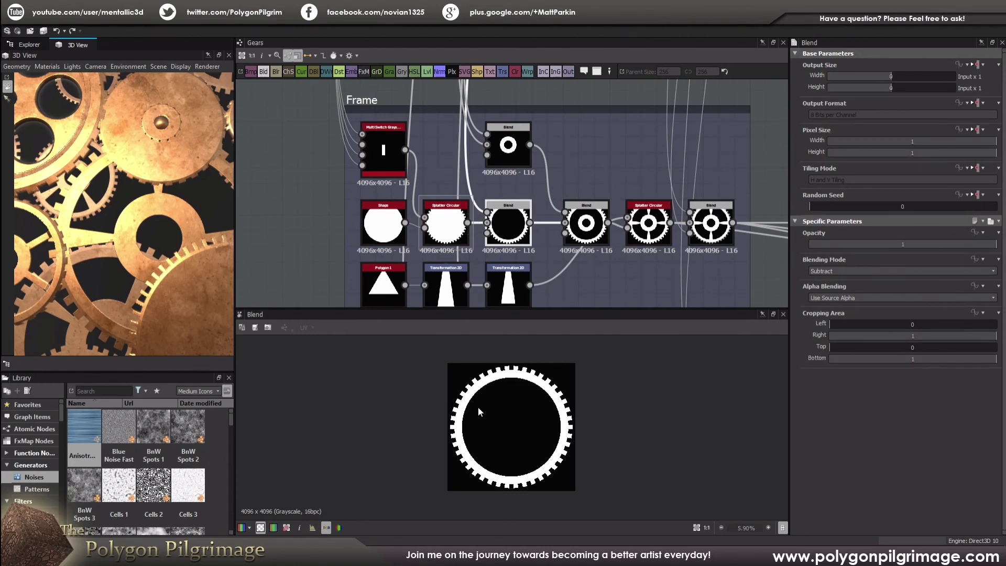
{"action": "middle_click_drag", "start_coordinate": [575, 234], "coordinate": [532, 231]}
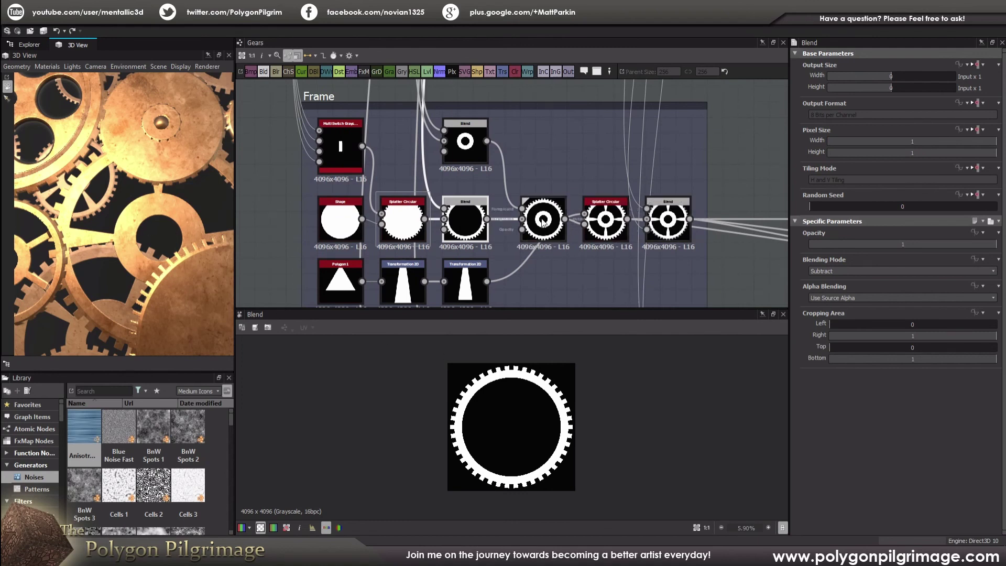
Step: Inspect the Frame group's upper Blend for the small center ring and trace its inputs up to the IGF - 6 Spoke frame
{"action": "double_click", "coordinate": [466, 142]}
{"action": "scroll", "coordinate": [540, 210], "scroll_direction": "down", "scroll_amount": 5}
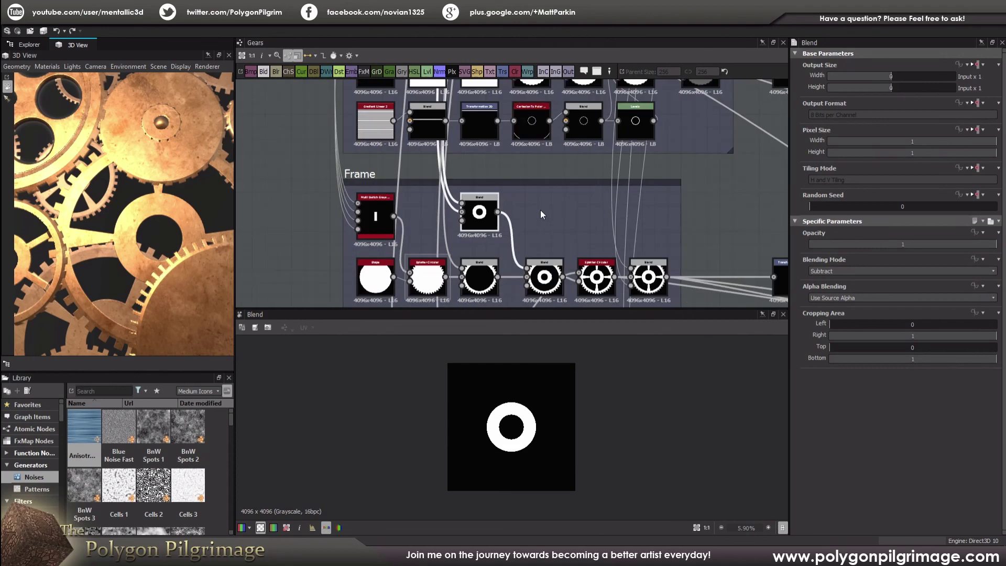
{"action": "middle_click_drag", "start_coordinate": [525, 153], "coordinate": [528, 242]}
{"action": "middle_click_drag", "start_coordinate": [529, 152], "coordinate": [527, 248]}
{"action": "middle_click_drag", "start_coordinate": [527, 179], "coordinate": [524, 241]}
{"action": "scroll", "coordinate": [512, 188], "scroll_direction": "up", "scroll_amount": 3}
{"action": "mouse_move", "coordinate": [516, 144]}
{"action": "middle_mouse_down"}
{"action": "mouse_move", "coordinate": [514, 189]}
{"action": "mouse_move", "coordinate": [486, 253]}
{"action": "middle_mouse_up"}
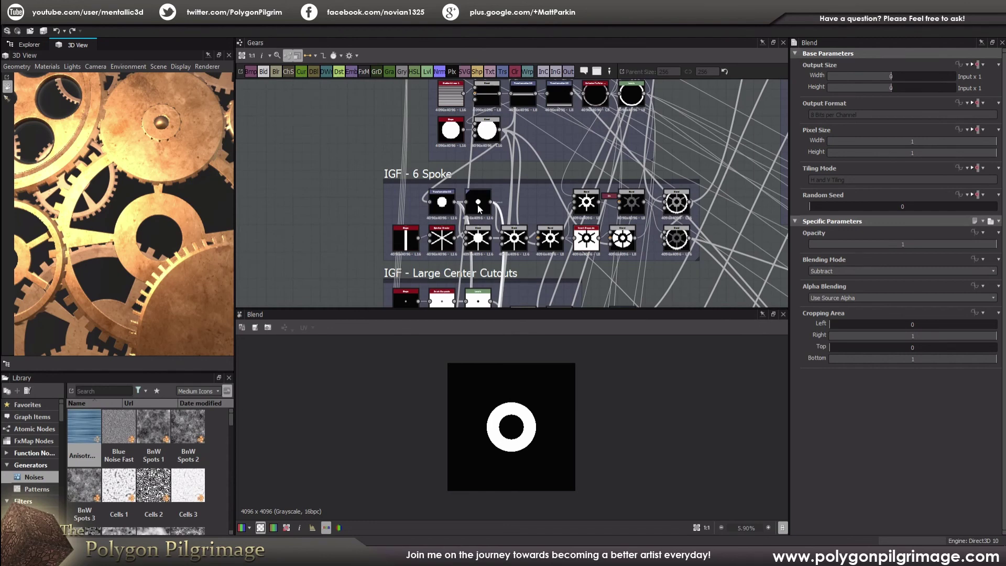
Step: Return to the Frame group and inspect the Add (Linear Dodge) Blend that combines the center ring with the toothed outer ring
{"action": "scroll", "coordinate": [478, 209], "scroll_direction": "down", "scroll_amount": 5}
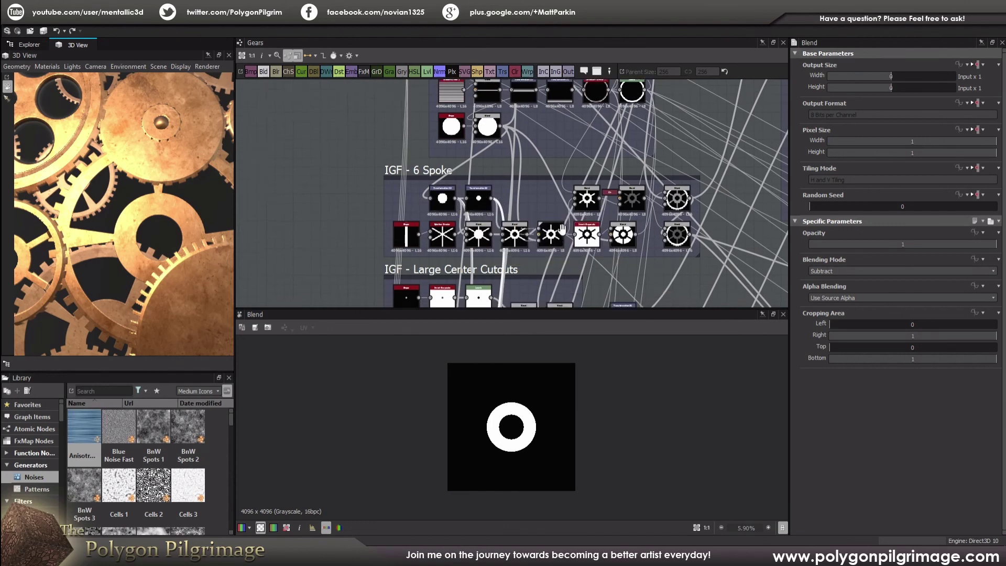
{"action": "middle_click_drag", "start_coordinate": [499, 178], "coordinate": [495, 42]}
{"action": "middle_click_drag", "start_coordinate": [456, 230], "coordinate": [451, 173]}
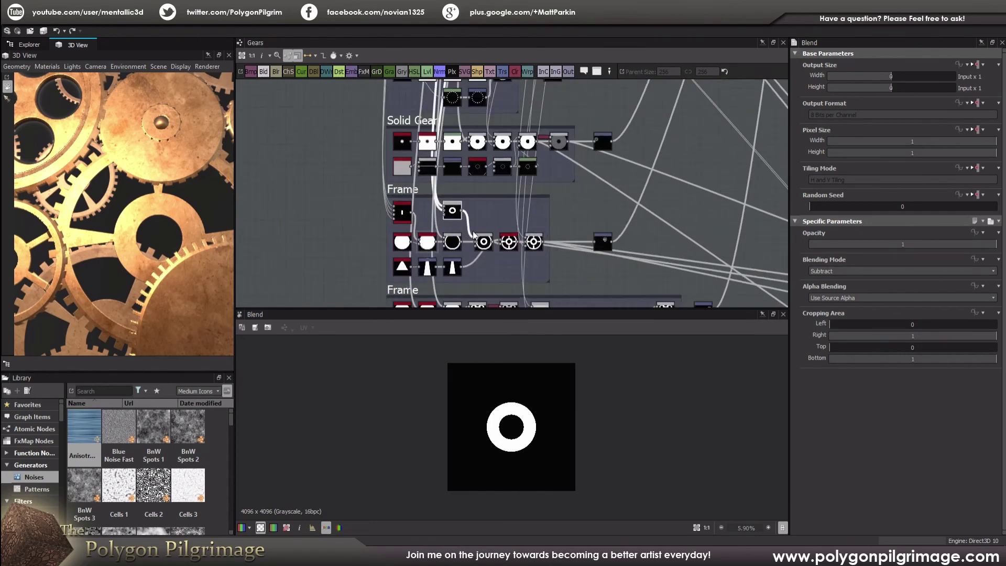
{"action": "scroll", "coordinate": [438, 175], "scroll_direction": "up", "scroll_amount": 4}
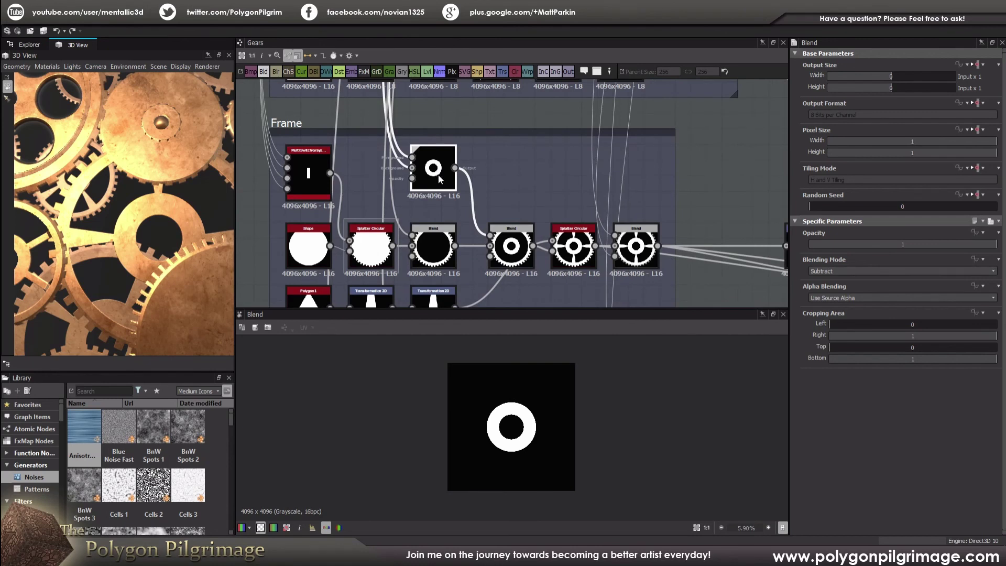
{"action": "double_click", "coordinate": [521, 261]}
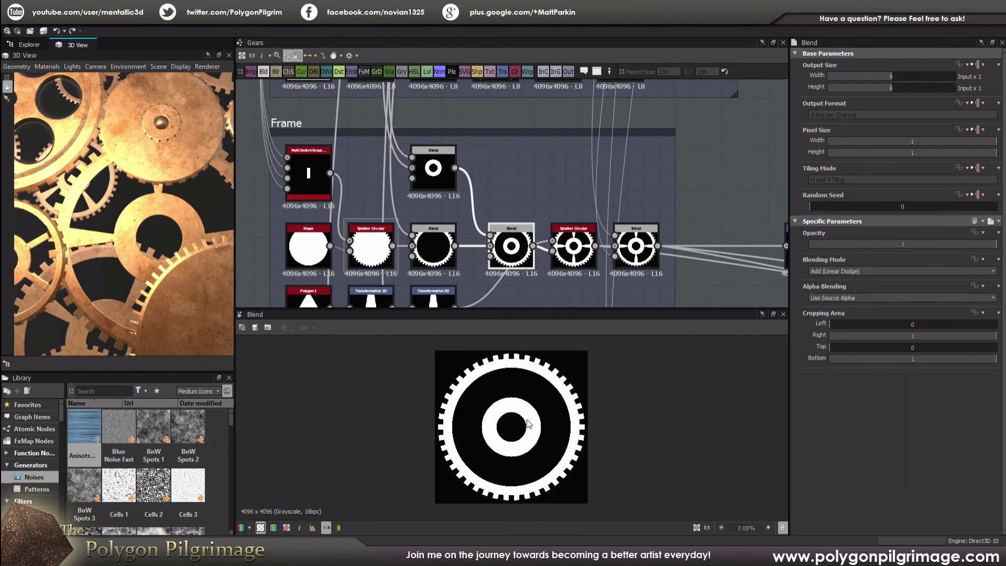
{"action": "middle_click_drag", "start_coordinate": [488, 232], "coordinate": [504, 200]}
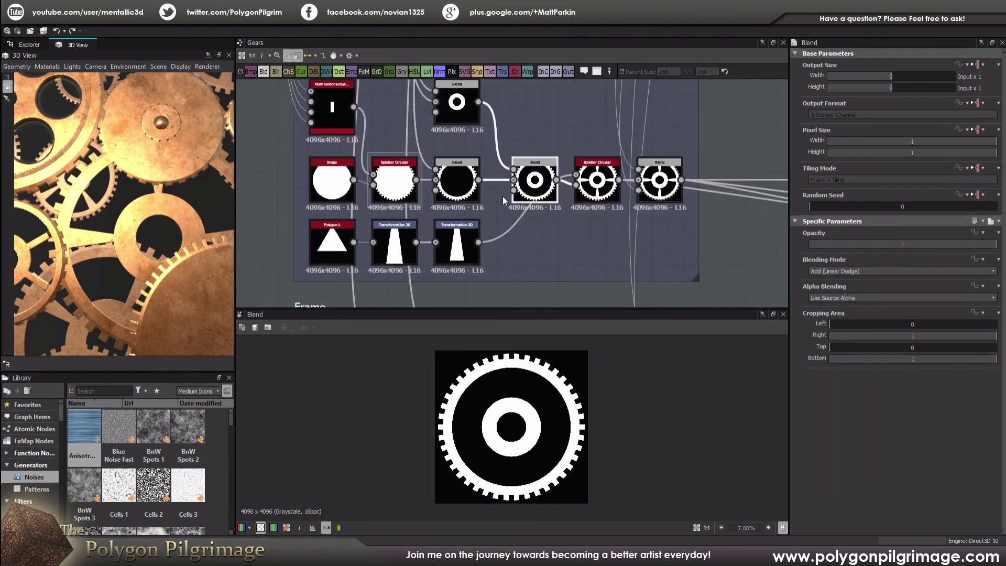
Step: Inspect the Polygon 1 triangle and its parameters in the Frame group's lower row
{"action": "middle_click_drag", "start_coordinate": [352, 260], "coordinate": [400, 254]}
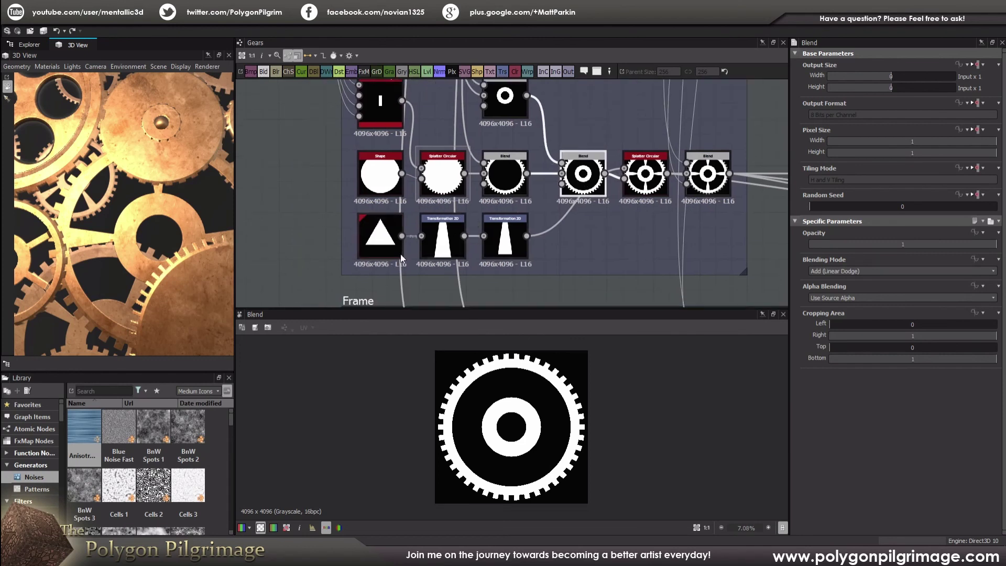
{"action": "scroll", "coordinate": [400, 254], "scroll_direction": "up", "scroll_amount": 1}
{"action": "left_click", "coordinate": [387, 244]}
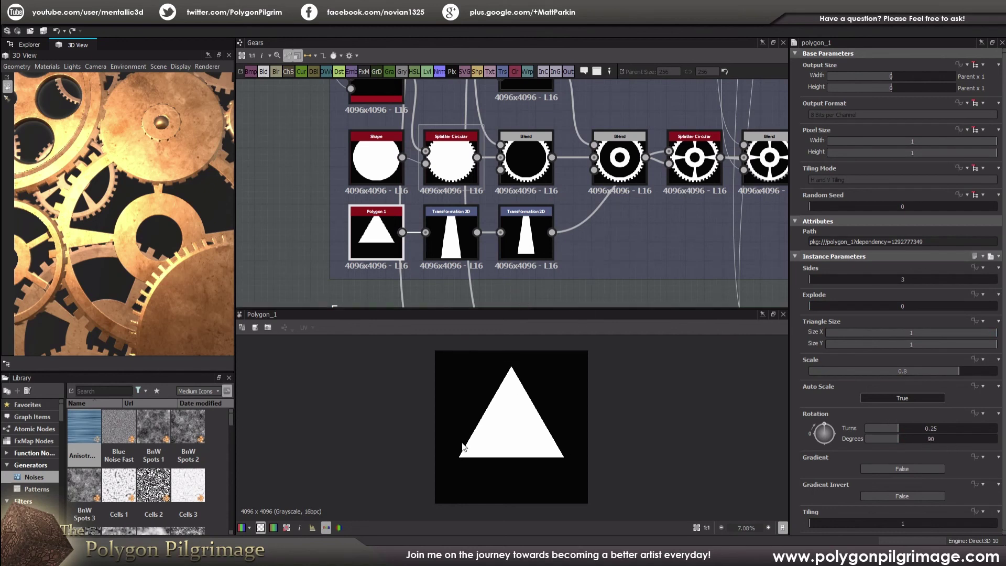
Step: Inspect the two Transformation 2D nodes that stretch and crop the triangle into a tapered spoke
{"action": "left_click", "coordinate": [451, 231]}
{"action": "scroll", "coordinate": [580, 413], "scroll_direction": "down", "scroll_amount": 5}
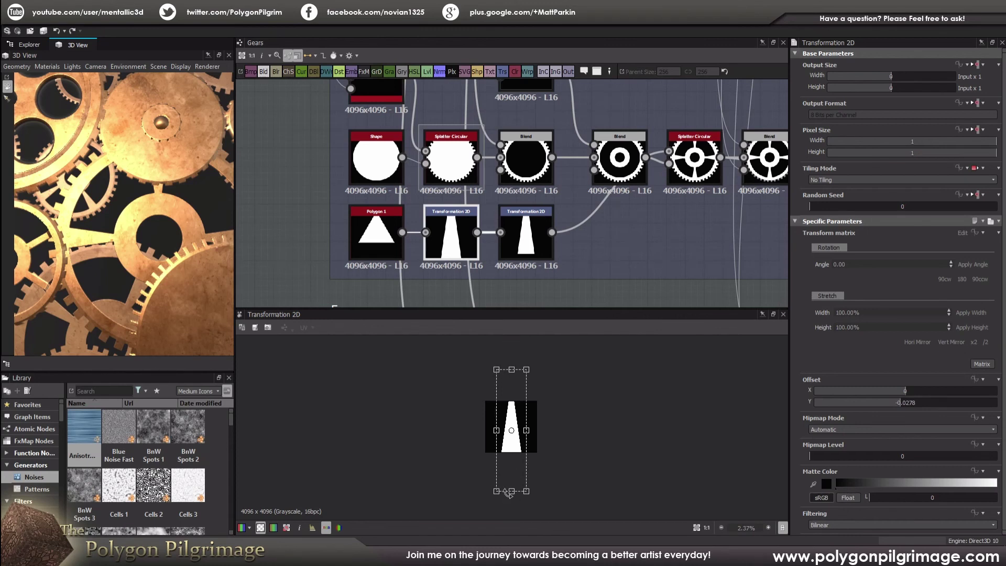
{"action": "scroll", "coordinate": [512, 437], "scroll_direction": "up", "scroll_amount": 3}
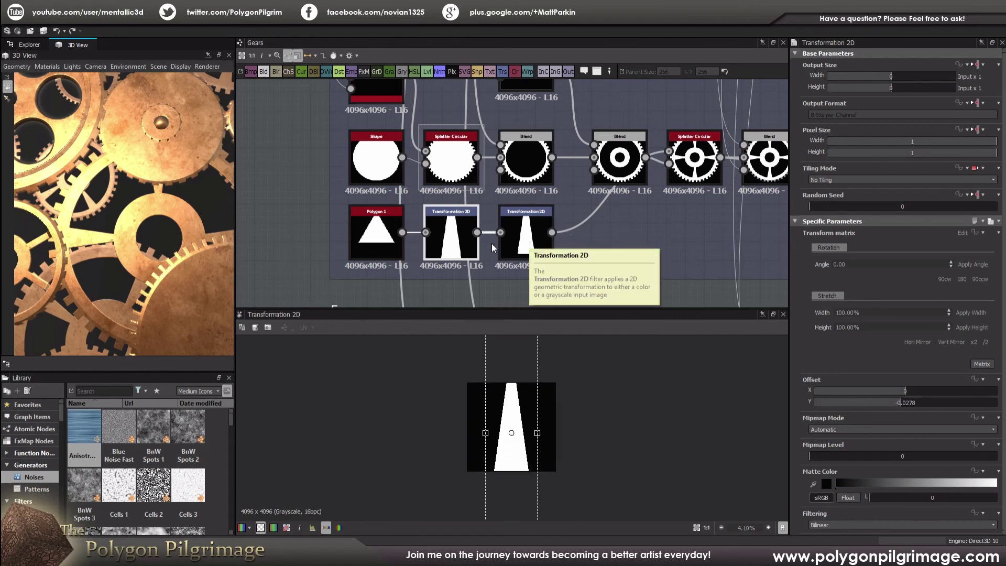
{"action": "left_click", "coordinate": [526, 233]}
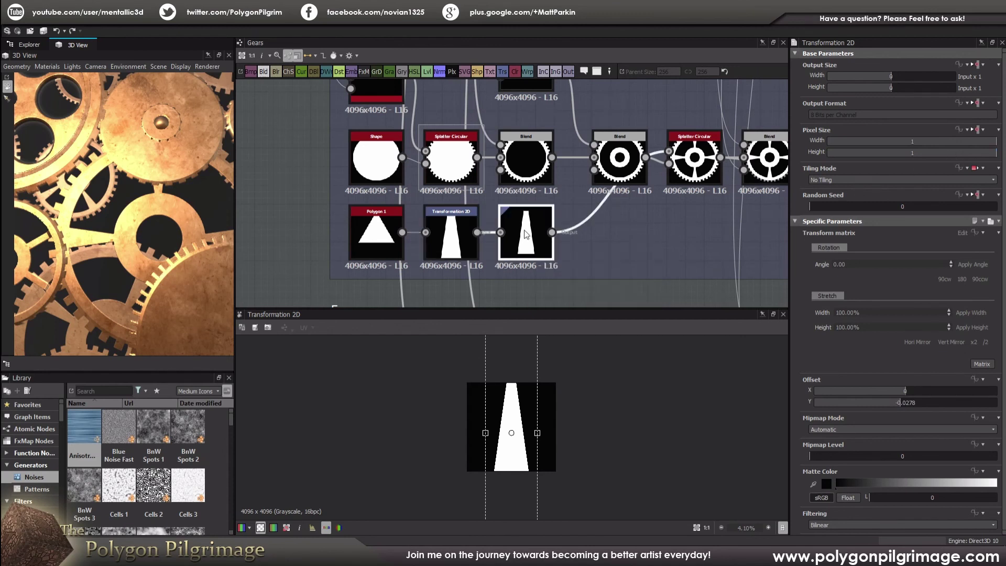
{"action": "scroll", "coordinate": [535, 425], "scroll_direction": "up", "scroll_amount": 3}
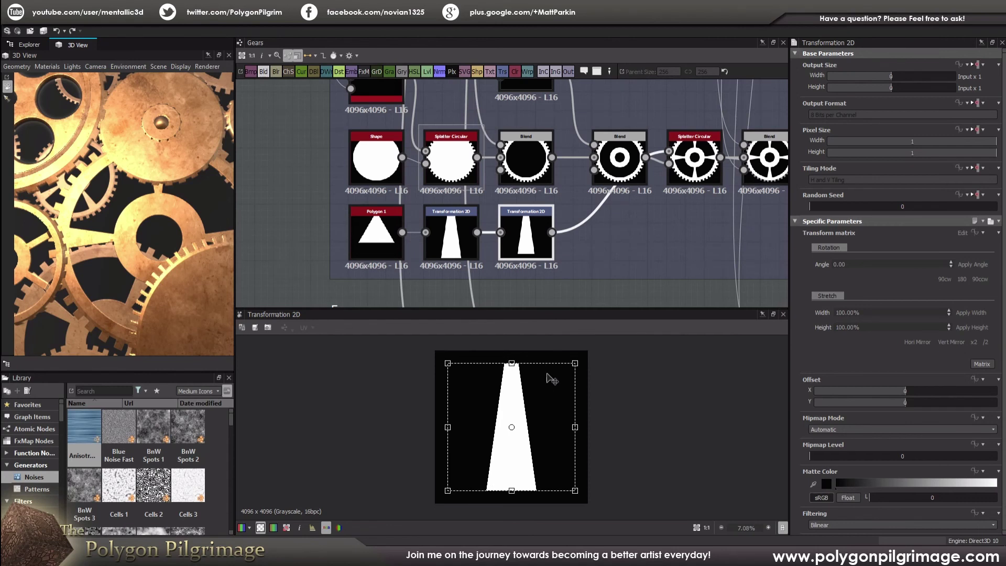
Step: Inspect the second Splatter Circular node that places the spokes, including its number, radius, pattern size and rotation parameters
{"action": "left_click", "coordinate": [613, 237]}
{"action": "middle_click_drag", "start_coordinate": [617, 234], "coordinate": [529, 256]}
{"action": "double_click", "coordinate": [595, 195]}
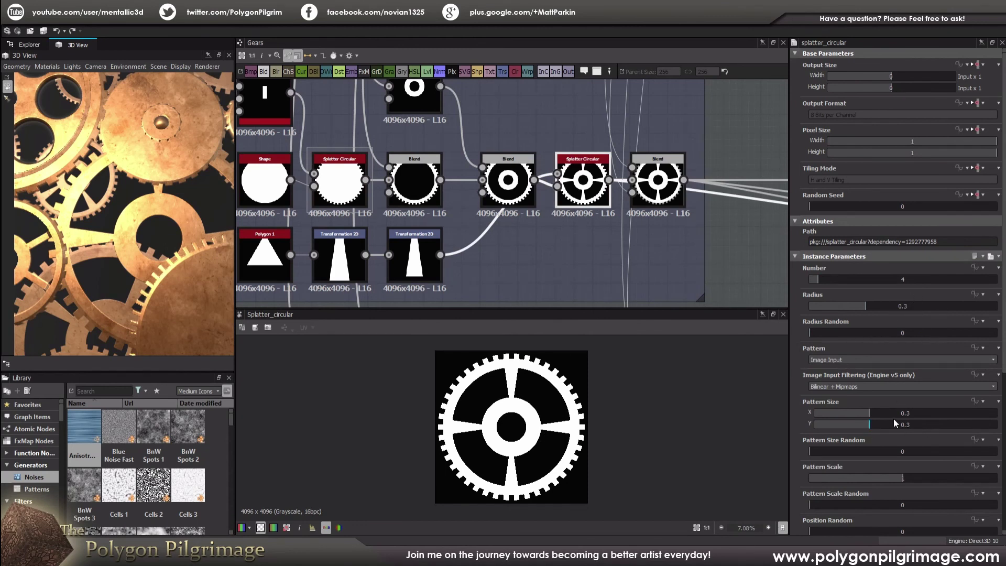
{"action": "scroll", "coordinate": [823, 401], "scroll_direction": "down", "scroll_amount": 5}
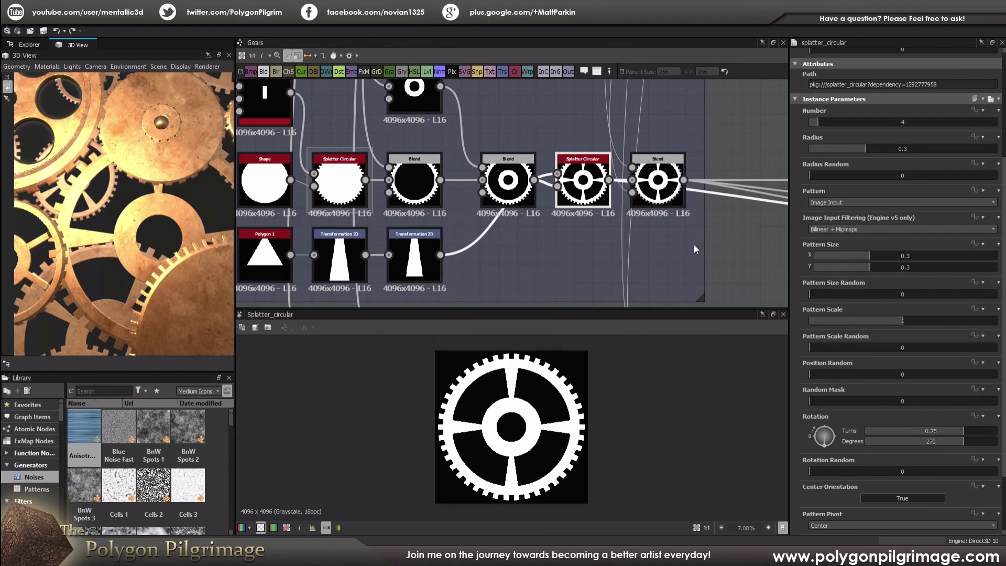
Step: Move on to the lower Frame group with the round-holed gear and open its toothed-disc Splatter Circular node
{"action": "scroll", "coordinate": [602, 235], "scroll_direction": "down", "scroll_amount": 3}
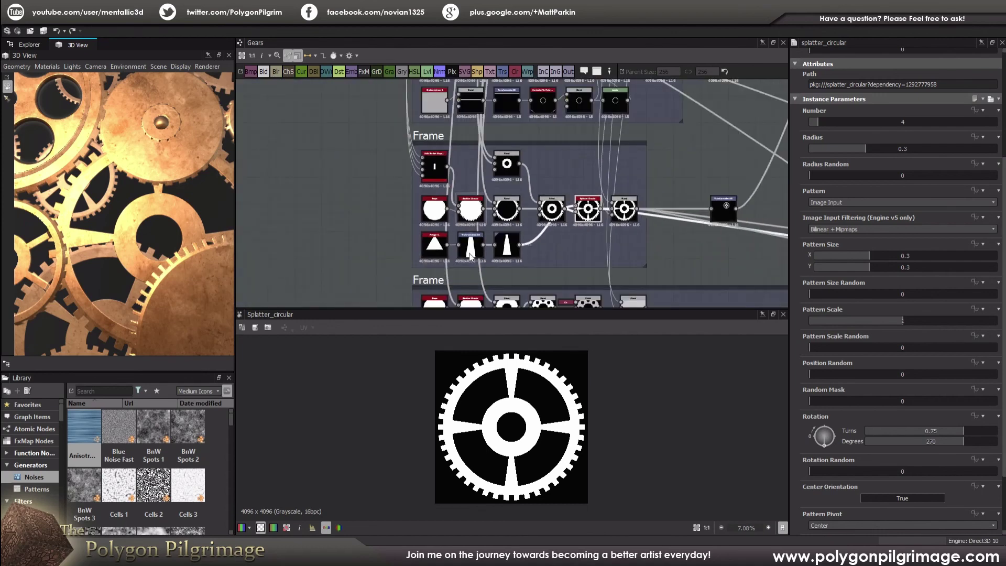
{"action": "scroll", "coordinate": [470, 256], "scroll_direction": "up", "scroll_amount": 4}
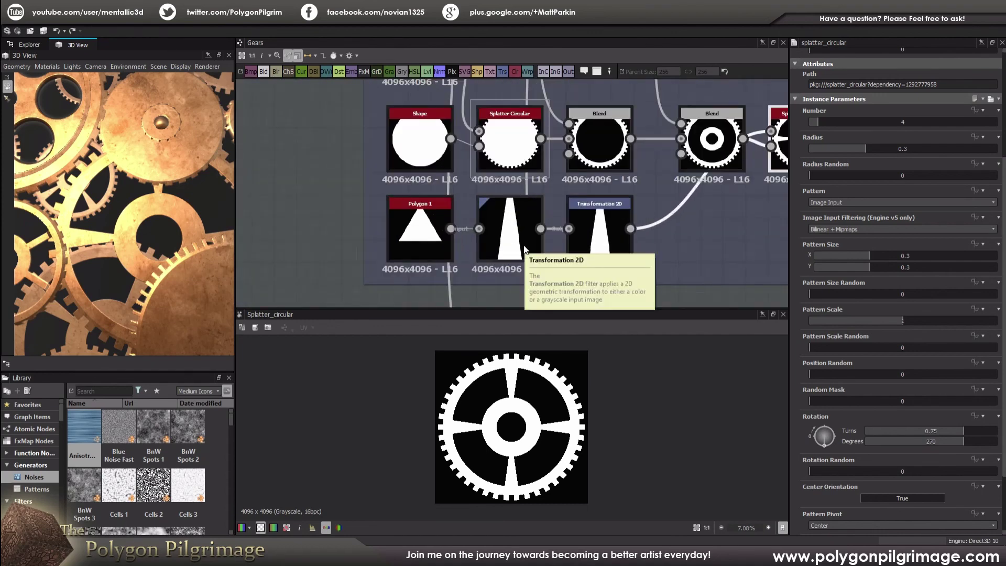
{"action": "scroll", "coordinate": [687, 219], "scroll_direction": "down", "scroll_amount": 4}
{"action": "scroll", "coordinate": [593, 225], "scroll_direction": "up", "scroll_amount": 2}
{"action": "scroll", "coordinate": [608, 215], "scroll_direction": "up", "scroll_amount": 2}
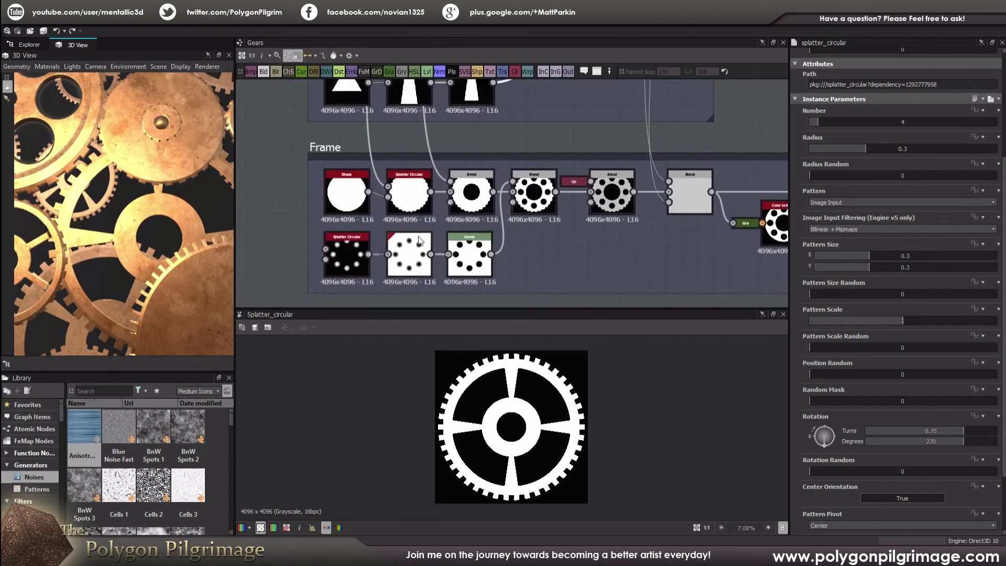
{"action": "scroll", "coordinate": [419, 241], "scroll_direction": "up", "scroll_amount": 4}
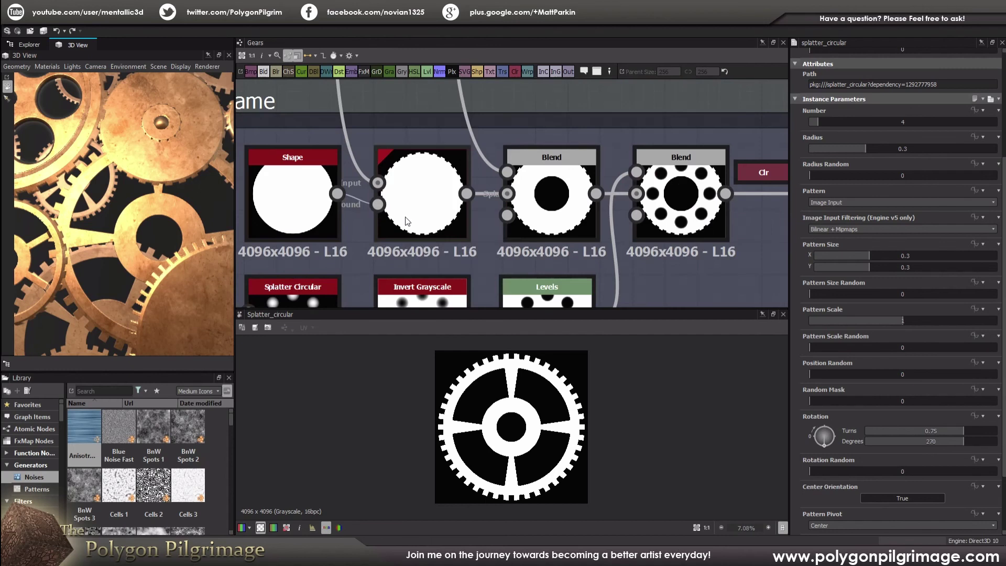
{"action": "scroll", "coordinate": [407, 221], "scroll_direction": "up", "scroll_amount": 1}
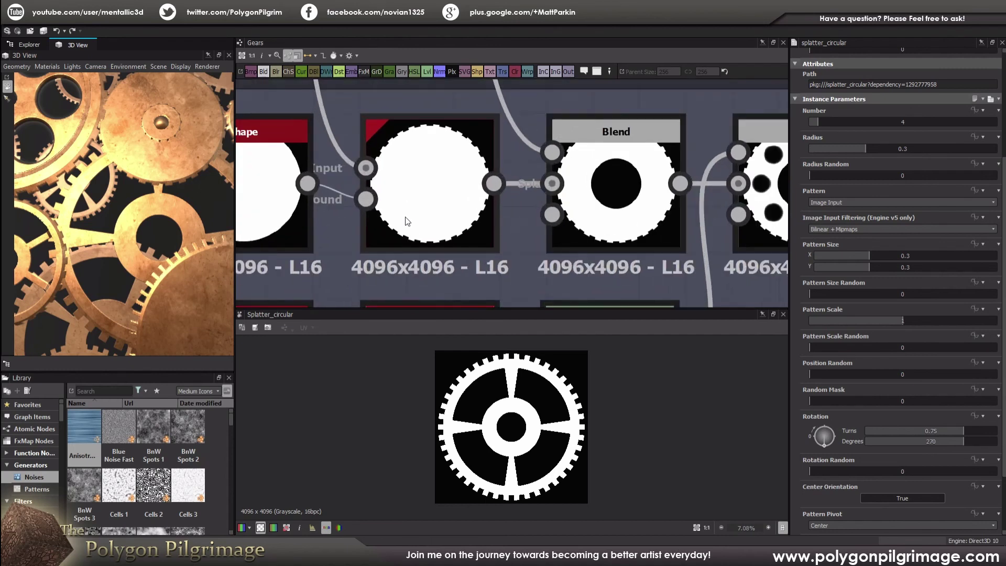
{"action": "double_click", "coordinate": [407, 221]}
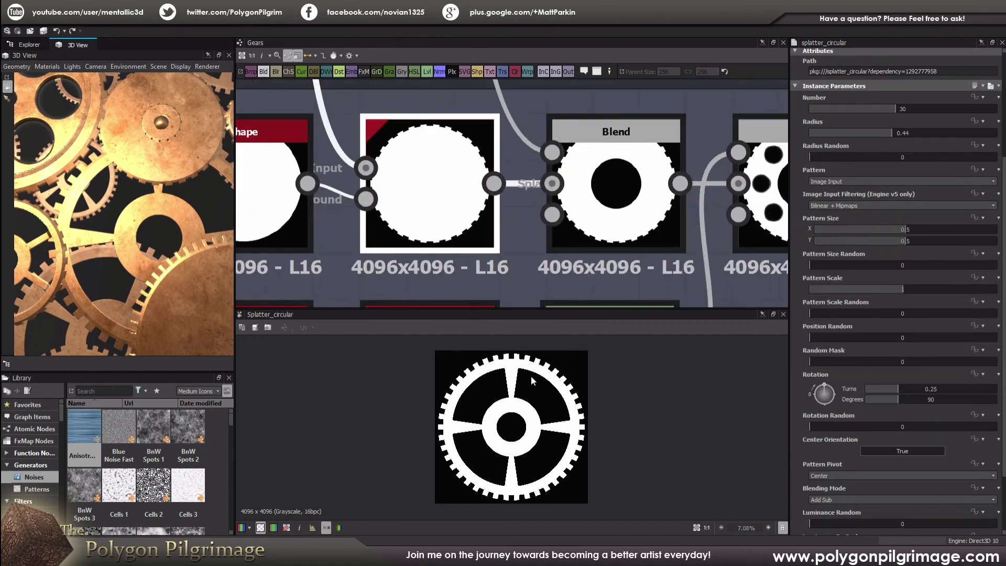
Step: Examine the Splatter Circular parameters and the teeth around the disc's edge close up
{"action": "scroll", "coordinate": [542, 361], "scroll_direction": "up", "scroll_amount": 2}
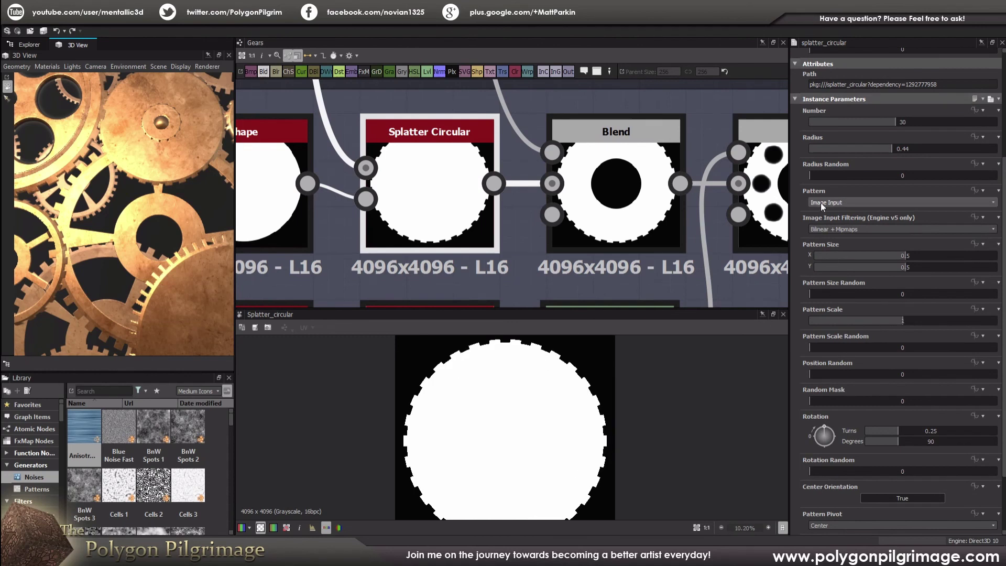
{"action": "scroll", "coordinate": [810, 188], "scroll_direction": "up", "scroll_amount": 2}
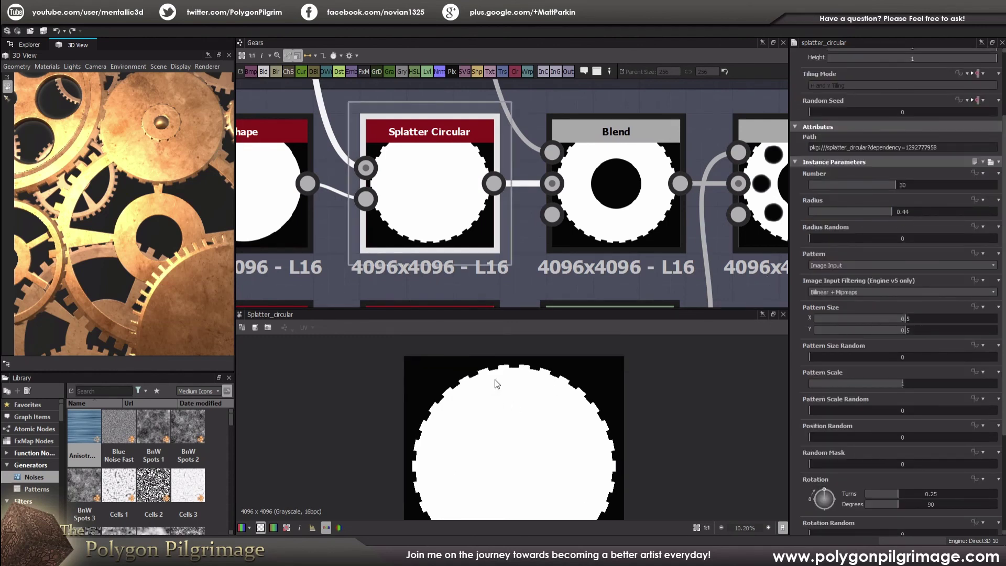
{"action": "scroll", "coordinate": [506, 375], "scroll_direction": "up", "scroll_amount": 6}
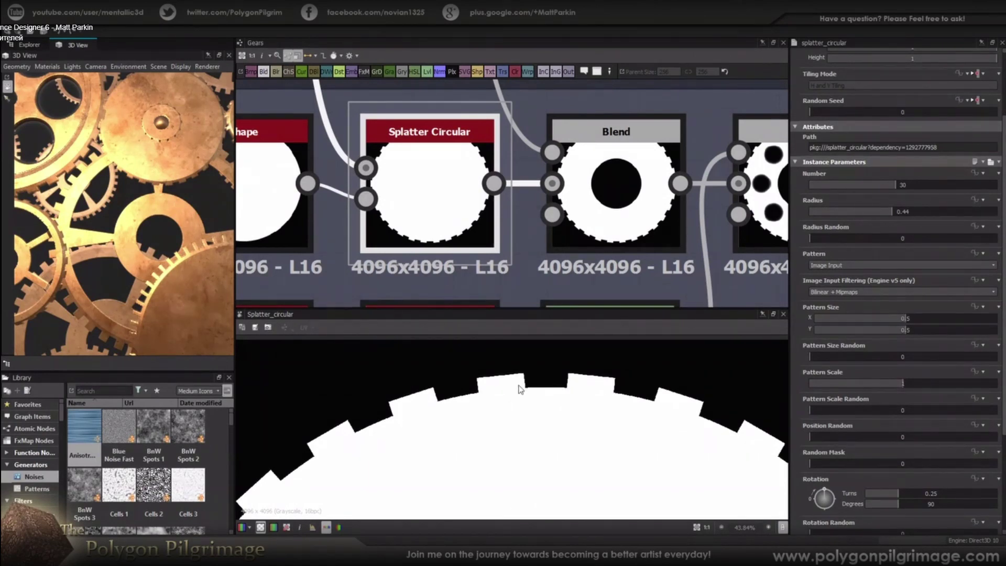
{"action": "scroll", "coordinate": [519, 389], "scroll_direction": "down", "scroll_amount": 10}
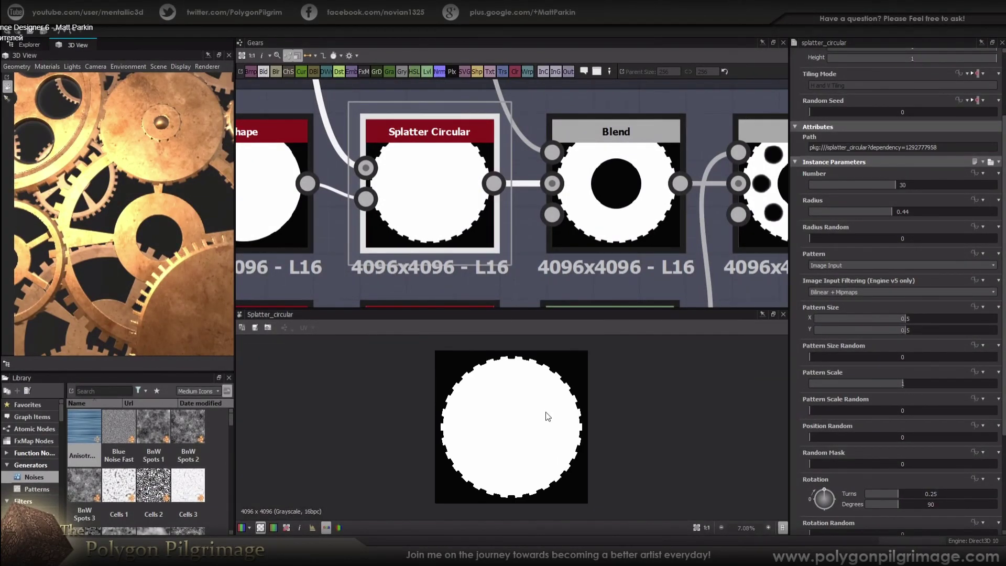
Step: Inspect the Subtract Blend that cuts the center hole and the Splatter Circular, Invert Grayscale and Levels nodes that shape the small holes
{"action": "scroll", "coordinate": [522, 233], "scroll_direction": "down", "scroll_amount": 4}
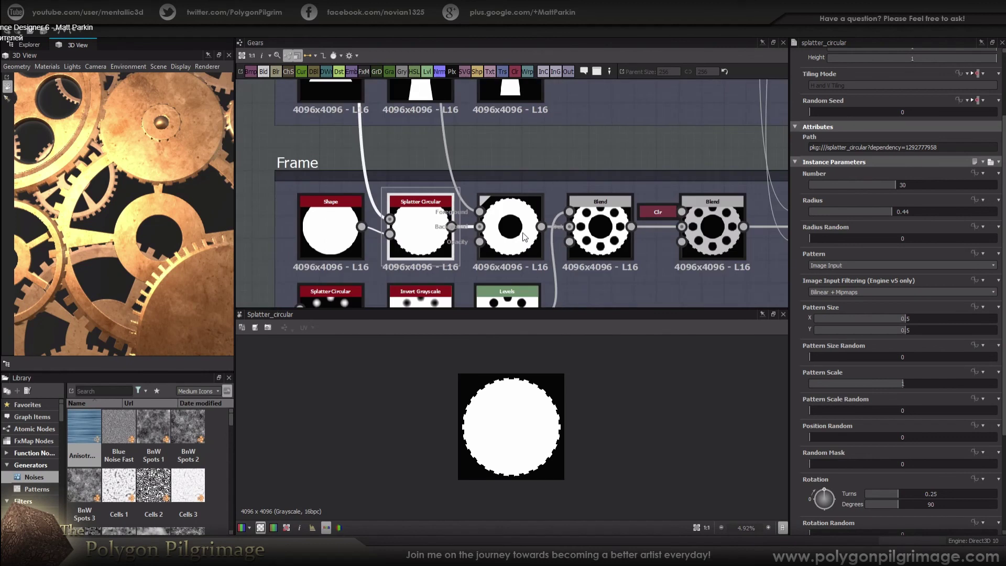
{"action": "left_click", "coordinate": [521, 234]}
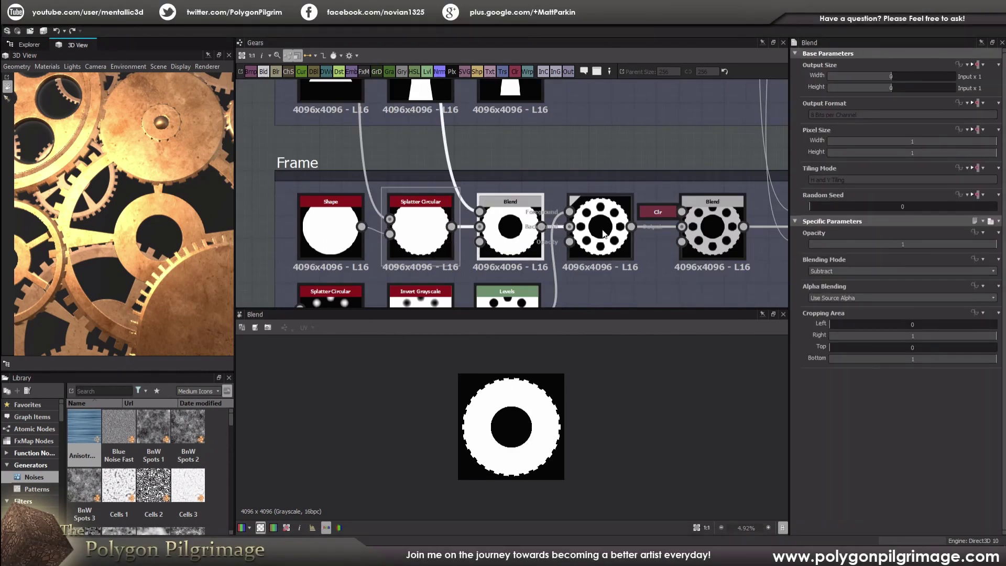
{"action": "middle_click_drag", "start_coordinate": [492, 212], "coordinate": [512, 157]}
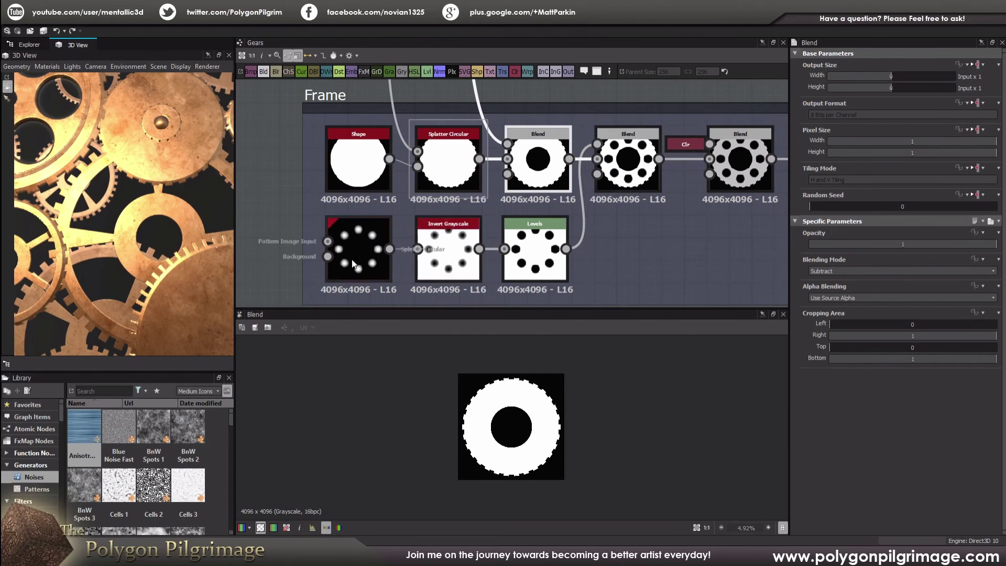
{"action": "left_click", "coordinate": [360, 246]}
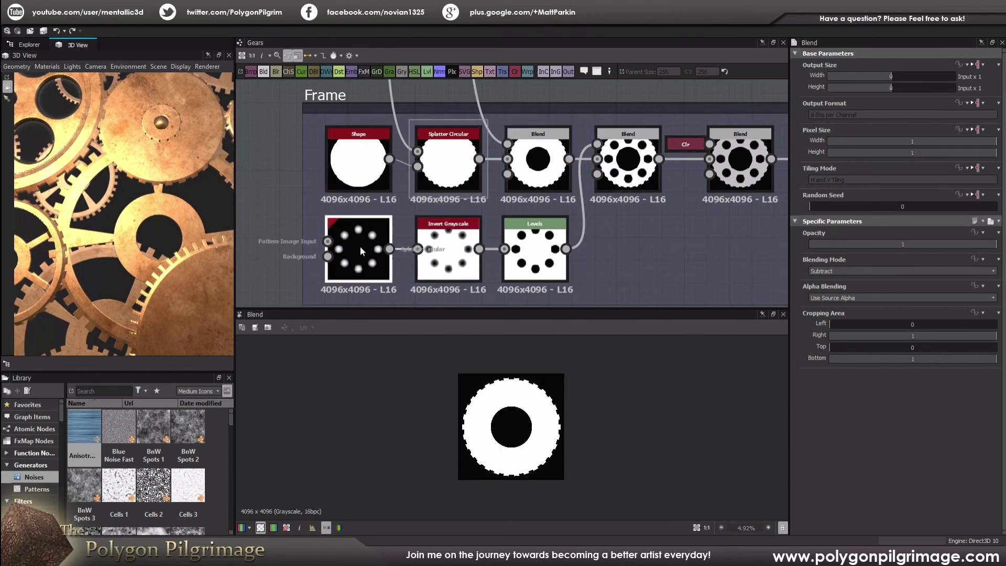
{"action": "left_click", "coordinate": [451, 262]}
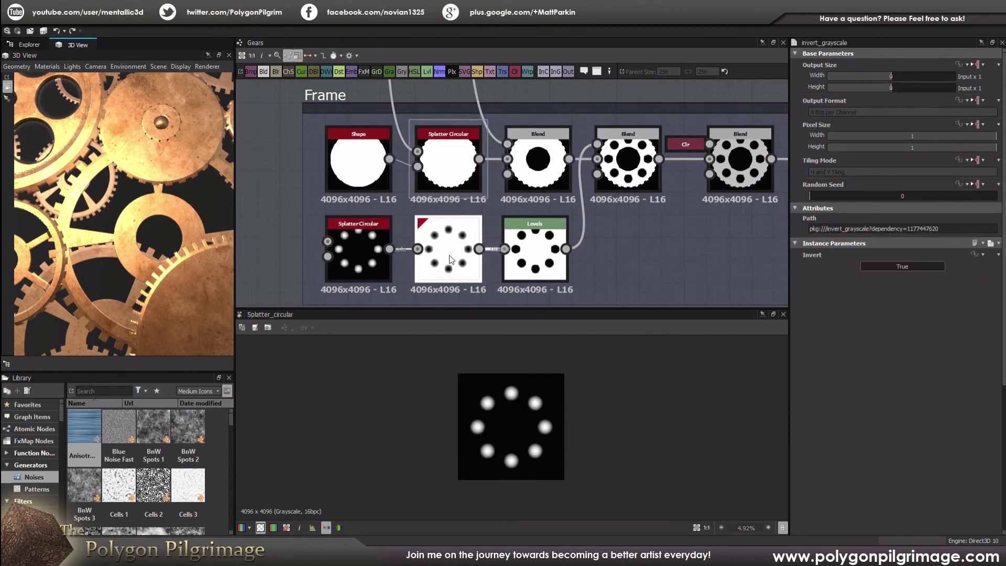
{"action": "left_click", "coordinate": [535, 254]}
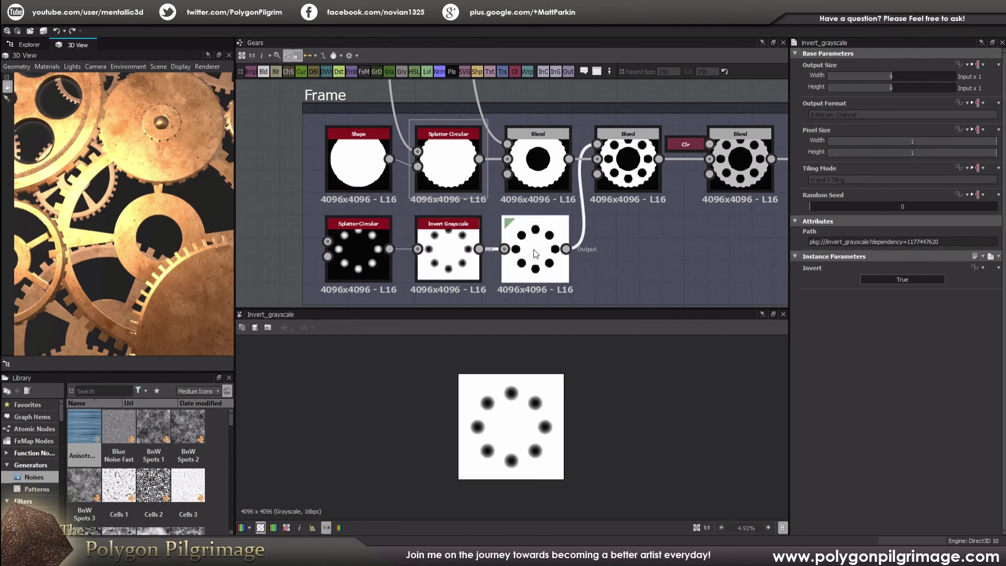
Step: Inspect the Multiply Blend that cuts the ring of small holes and compare it with the gears in the 3D view
{"action": "left_click", "coordinate": [629, 167]}
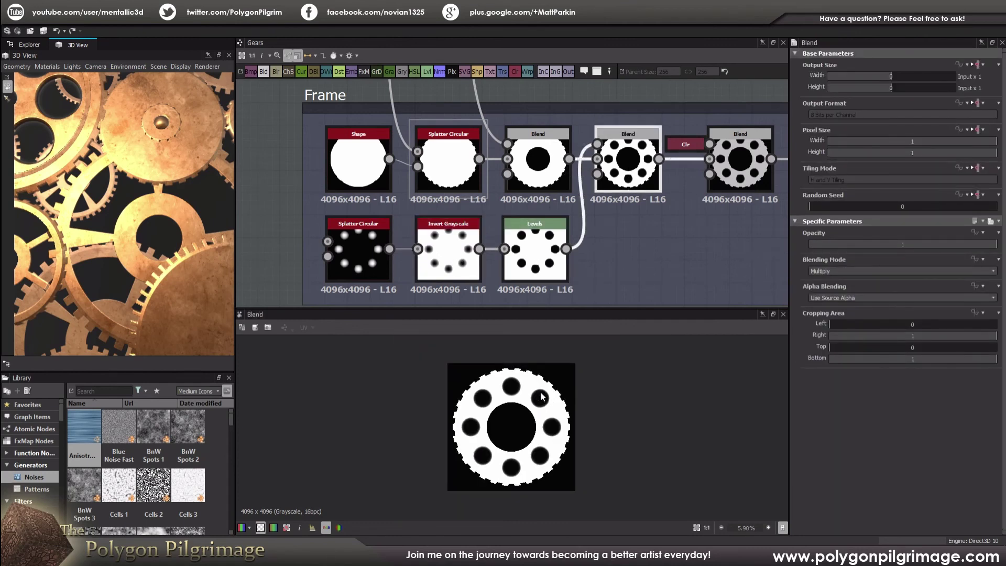
{"action": "scroll", "coordinate": [531, 409], "scroll_direction": "up", "scroll_amount": 1}
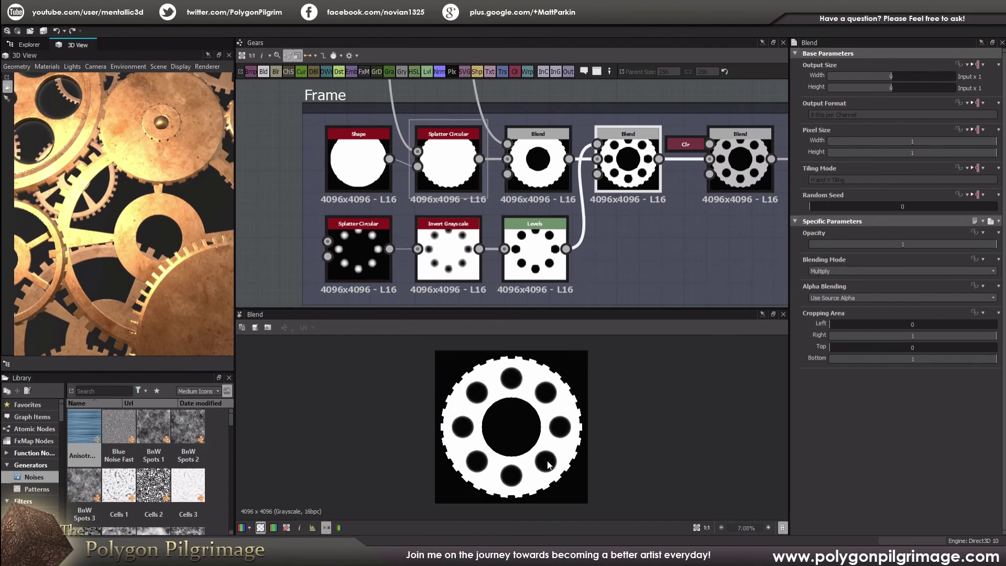
{"action": "scroll", "coordinate": [146, 213], "scroll_direction": "down", "scroll_amount": 5}
{"action": "left_click_drag", "start_coordinate": [149, 218], "coordinate": [171, 209]}
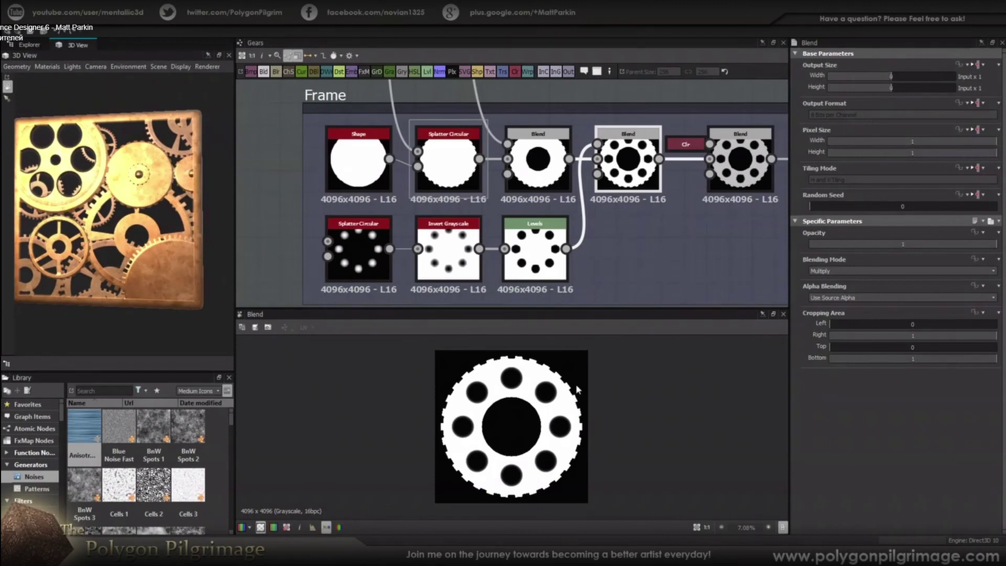
Step: Inspect the Multiply Blend that tints the holed gear grey with the uniform color, and check the gear panel in 3D
{"action": "middle_click_drag", "start_coordinate": [605, 272], "coordinate": [454, 294]}
{"action": "scroll", "coordinate": [535, 190], "scroll_direction": "up", "scroll_amount": 2}
{"action": "left_click", "coordinate": [535, 189]}
{"action": "scroll", "coordinate": [530, 390], "scroll_direction": "up", "scroll_amount": 2}
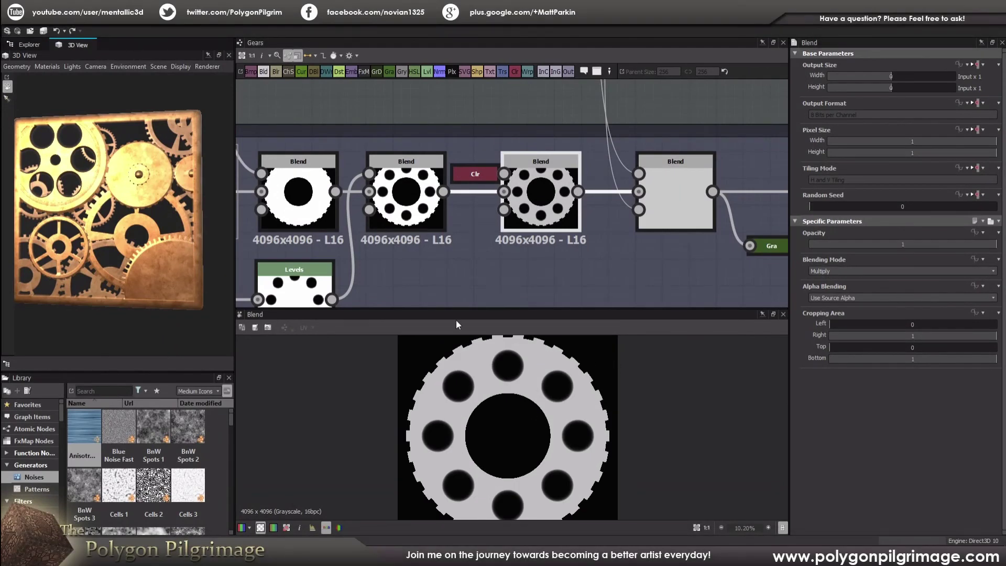
{"action": "left_click_drag", "start_coordinate": [194, 133], "coordinate": [187, 137]}
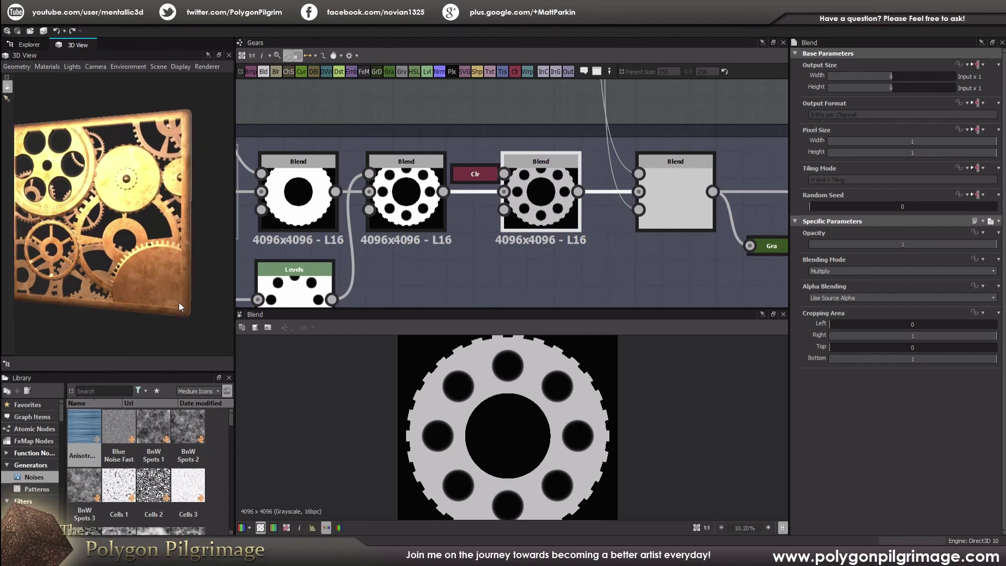
{"action": "left_click_drag", "start_coordinate": [162, 256], "coordinate": [205, 249]}
Step: Inspect the following Subtract Blend and examine its effect on the gear teeth close up
{"action": "middle_click_drag", "start_coordinate": [652, 235], "coordinate": [459, 207]}
{"action": "scroll", "coordinate": [472, 251], "scroll_direction": "down", "scroll_amount": 3}
{"action": "left_click", "coordinate": [459, 207]}
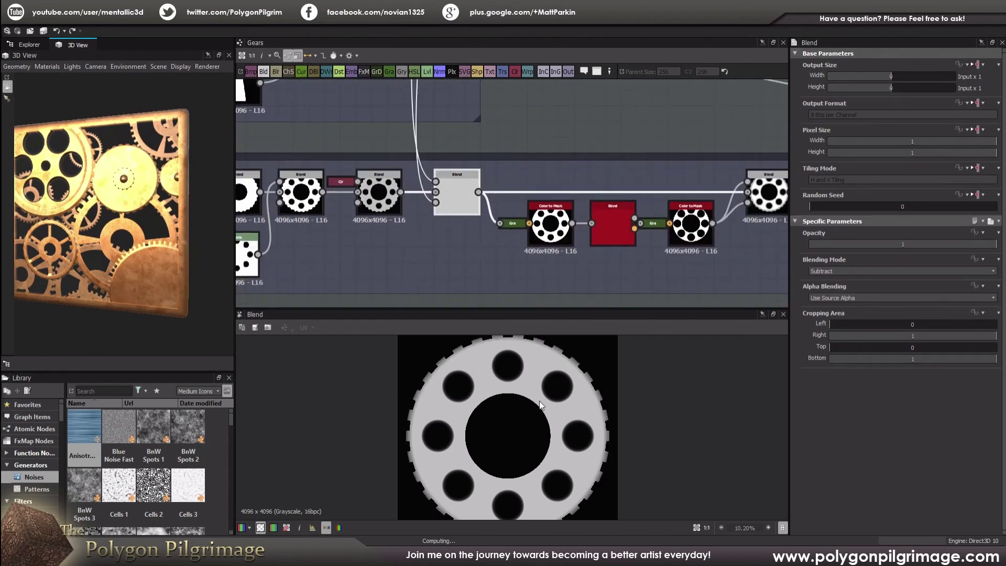
{"action": "scroll", "coordinate": [566, 383], "scroll_direction": "down", "scroll_amount": 1}
{"action": "scroll", "coordinate": [592, 364], "scroll_direction": "up", "scroll_amount": 2}
{"action": "scroll", "coordinate": [592, 366], "scroll_direction": "up", "scroll_amount": 4}
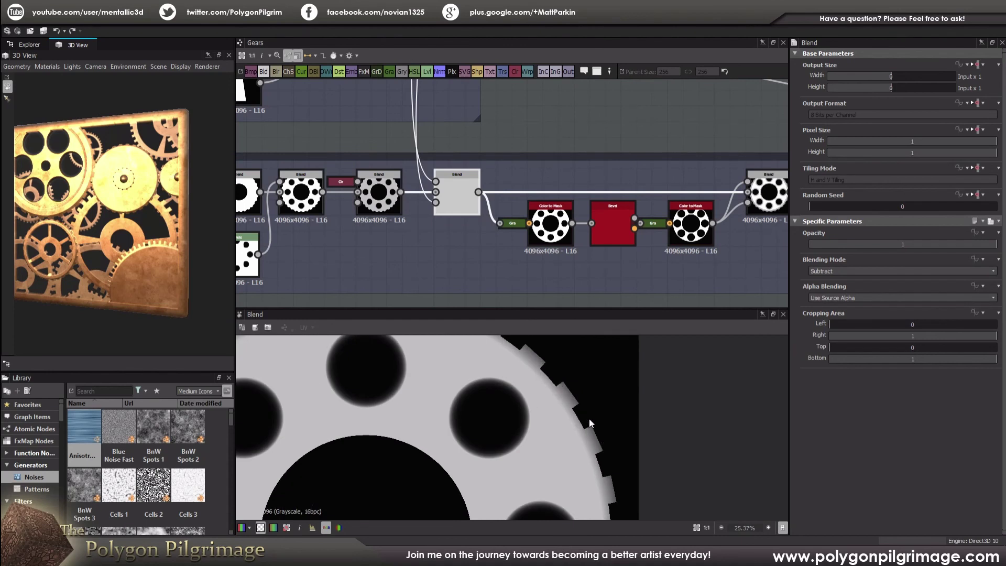
Step: Inspect the Frame group's final Copy Blend and the raised inner face it gives the gear
{"action": "middle_click_drag", "start_coordinate": [543, 245], "coordinate": [506, 261]}
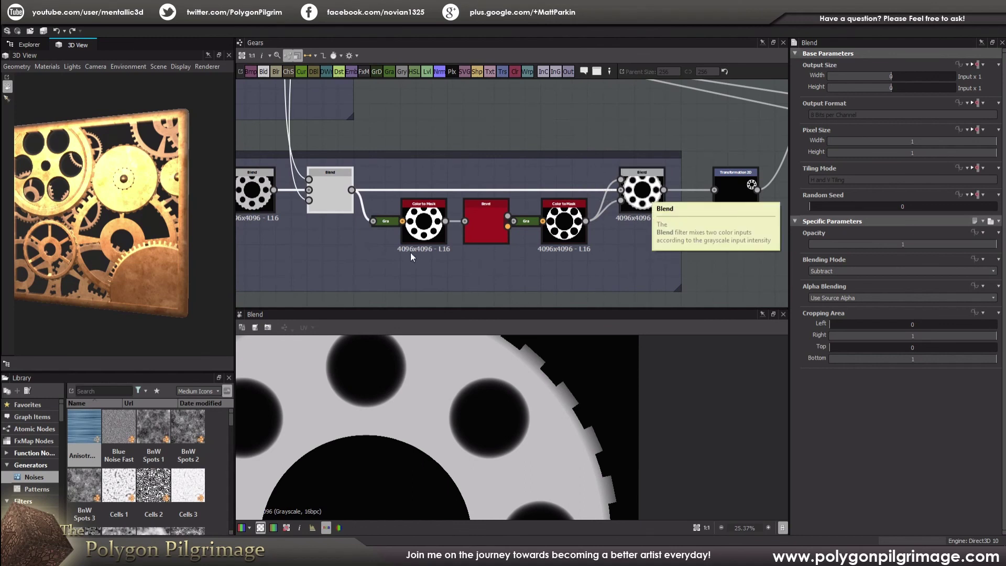
{"action": "left_click", "coordinate": [636, 187]}
{"action": "scroll", "coordinate": [518, 378], "scroll_direction": "down", "scroll_amount": 3}
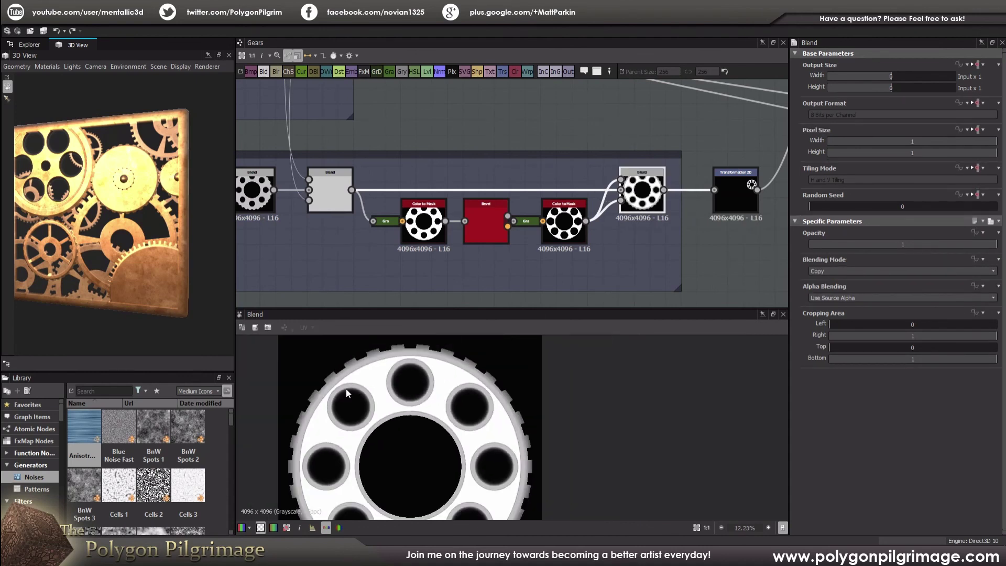
{"action": "scroll", "coordinate": [429, 403], "scroll_direction": "down", "scroll_amount": 1}
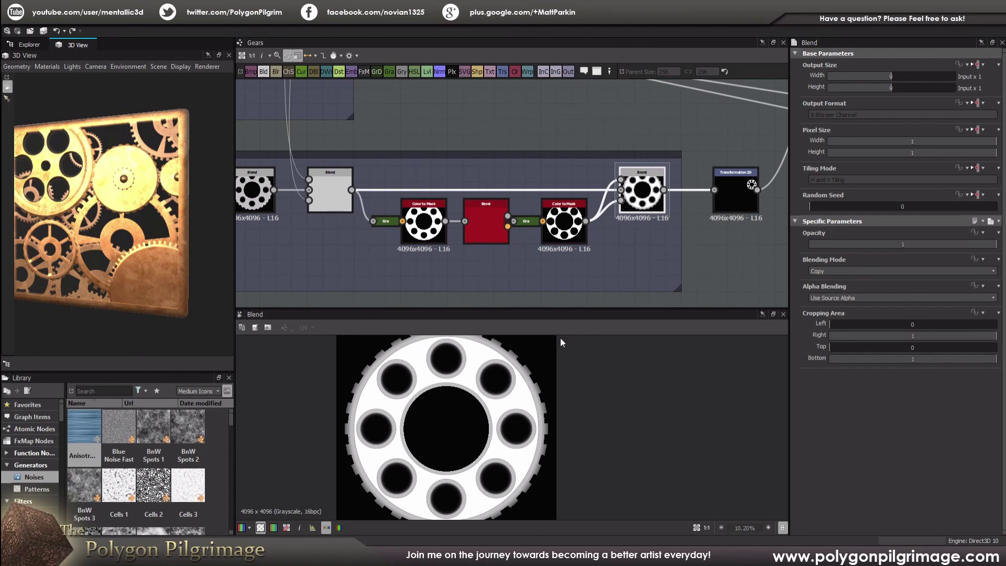
Step: Compare the Subtract Blend with the first Color to Mask node and inspect the mask's color and range settings
{"action": "left_click", "coordinate": [331, 202]}
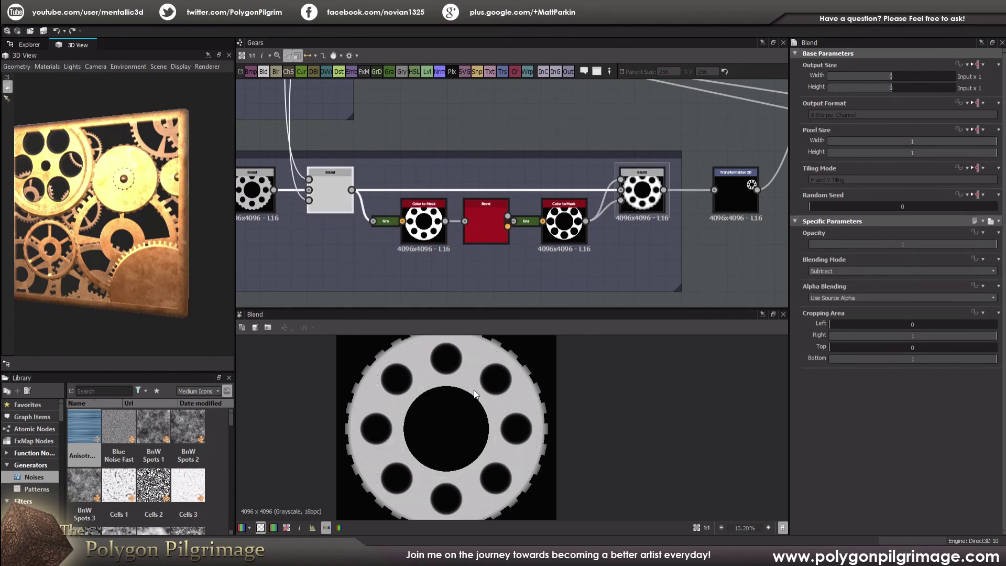
{"action": "scroll", "coordinate": [483, 379], "scroll_direction": "up", "scroll_amount": 1}
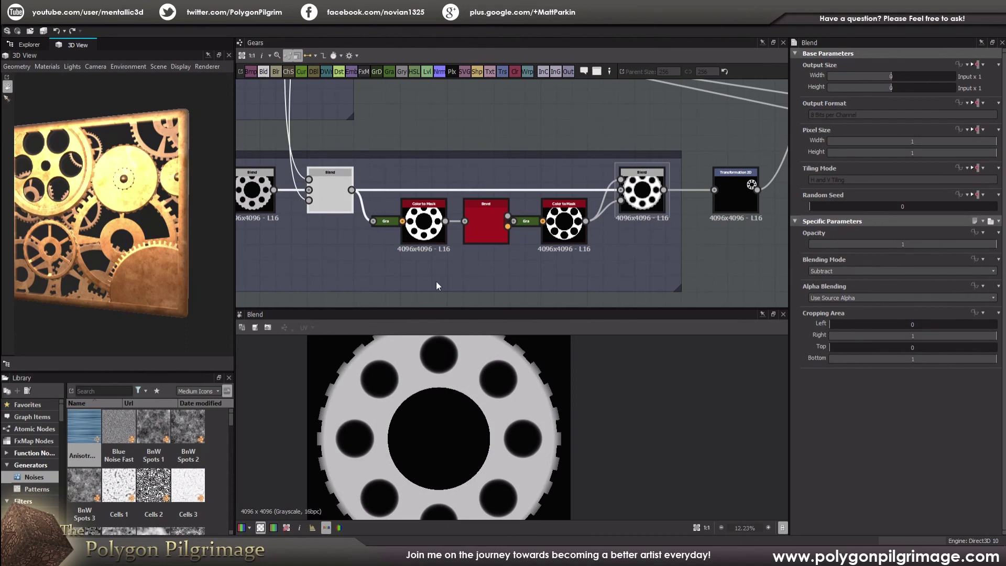
{"action": "left_click", "coordinate": [425, 232]}
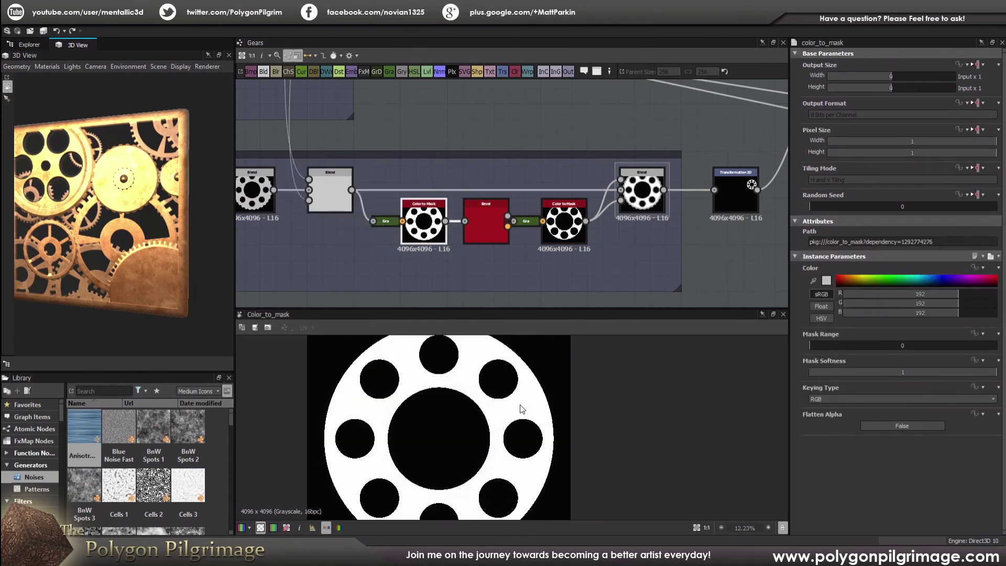
{"action": "key", "text": "f"}
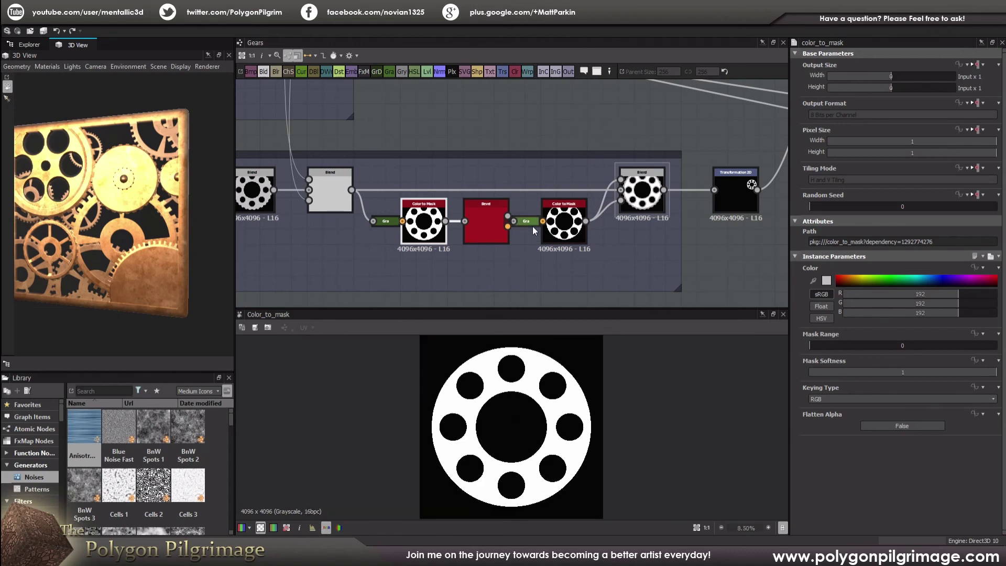
Step: Inspect the Bevel node's parameters and the softened edges of its height output around the holes
{"action": "scroll", "coordinate": [534, 235], "scroll_direction": "up", "scroll_amount": 2}
{"action": "left_click", "coordinate": [467, 230]}
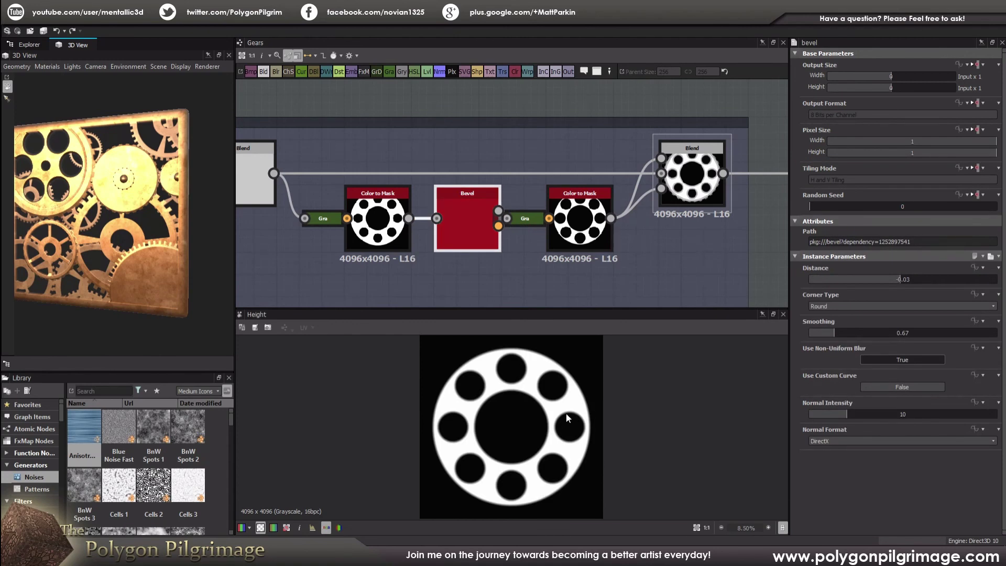
{"action": "scroll", "coordinate": [566, 413], "scroll_direction": "up", "scroll_amount": 5}
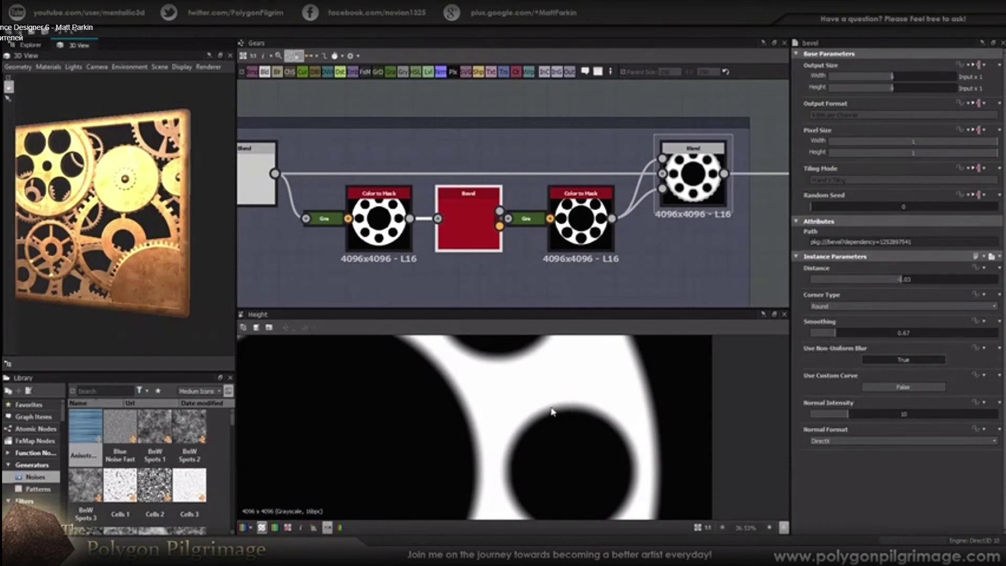
{"action": "scroll", "coordinate": [554, 411], "scroll_direction": "down", "scroll_amount": 1}
{"action": "scroll", "coordinate": [554, 412], "scroll_direction": "down", "scroll_amount": 3}
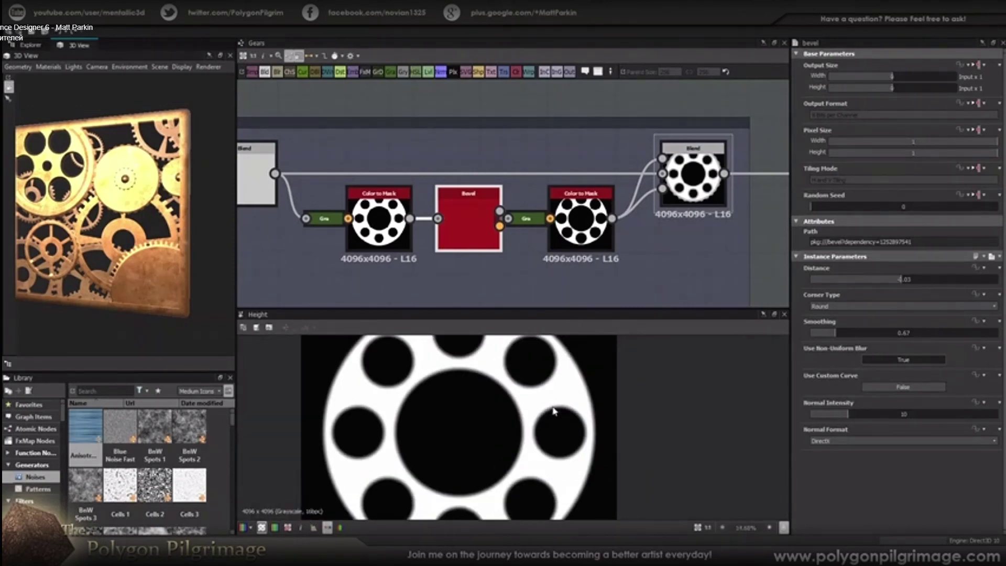
{"action": "scroll", "coordinate": [543, 372], "scroll_direction": "up", "scroll_amount": 1}
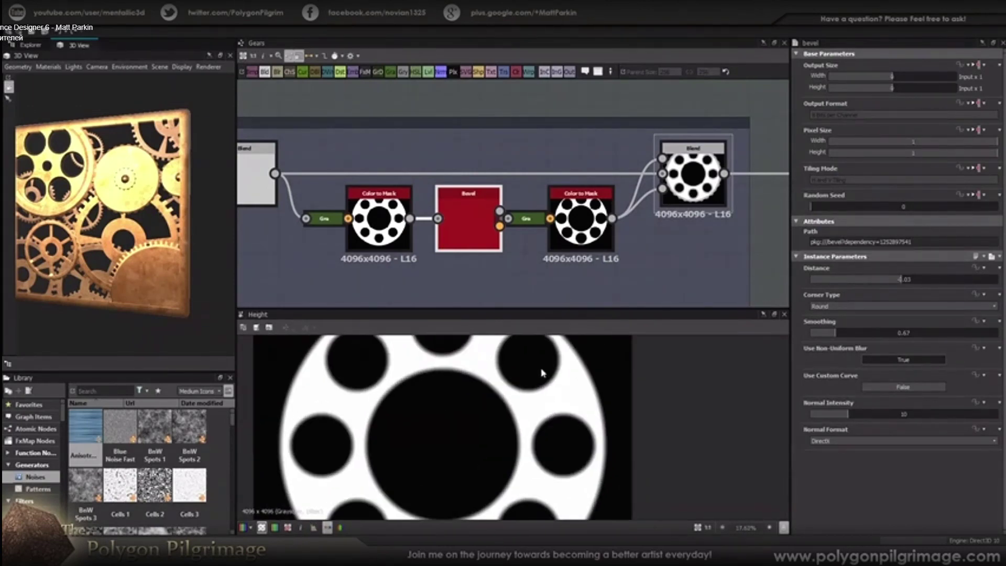
Step: Inspect the second Color to Mask node after the Bevel, including its color and mask edges around the holes
{"action": "double_click", "coordinate": [580, 222]}
{"action": "scroll", "coordinate": [545, 404], "scroll_direction": "up", "scroll_amount": 2}
{"action": "scroll", "coordinate": [545, 406], "scroll_direction": "up", "scroll_amount": 1}
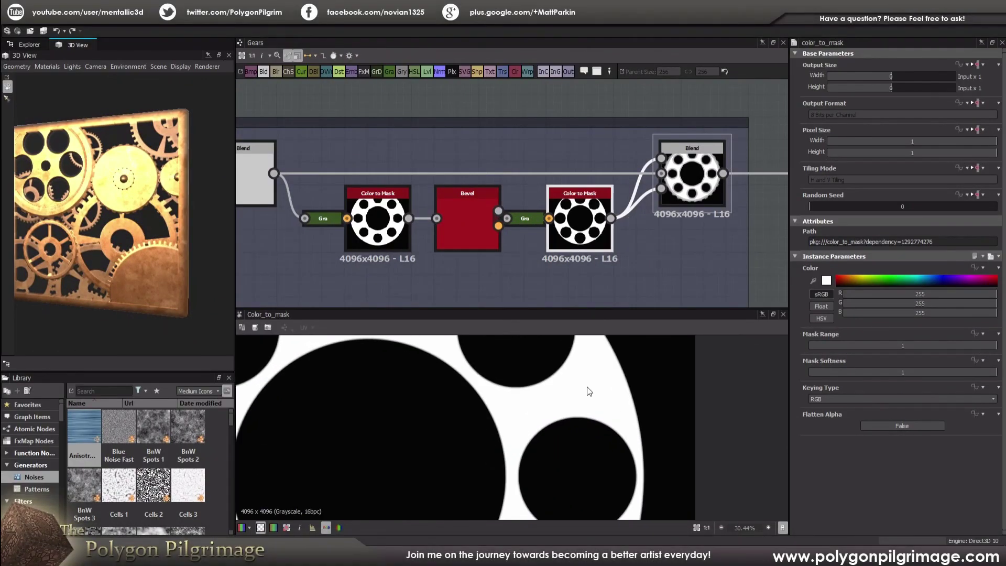
Step: Compare the Color to Mask nodes before and after the Bevel with the final Copy Blend and the gear's raised face in the 3D view
{"action": "scroll", "coordinate": [551, 402], "scroll_direction": "down", "scroll_amount": 6}
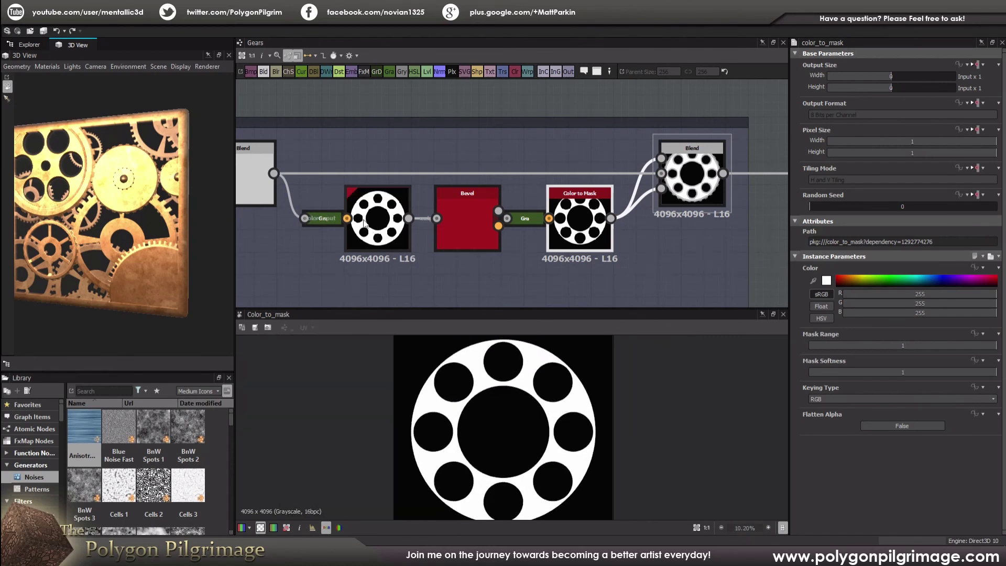
{"action": "left_click", "coordinate": [381, 211]}
{"action": "scroll", "coordinate": [560, 416], "scroll_direction": "up", "scroll_amount": 1}
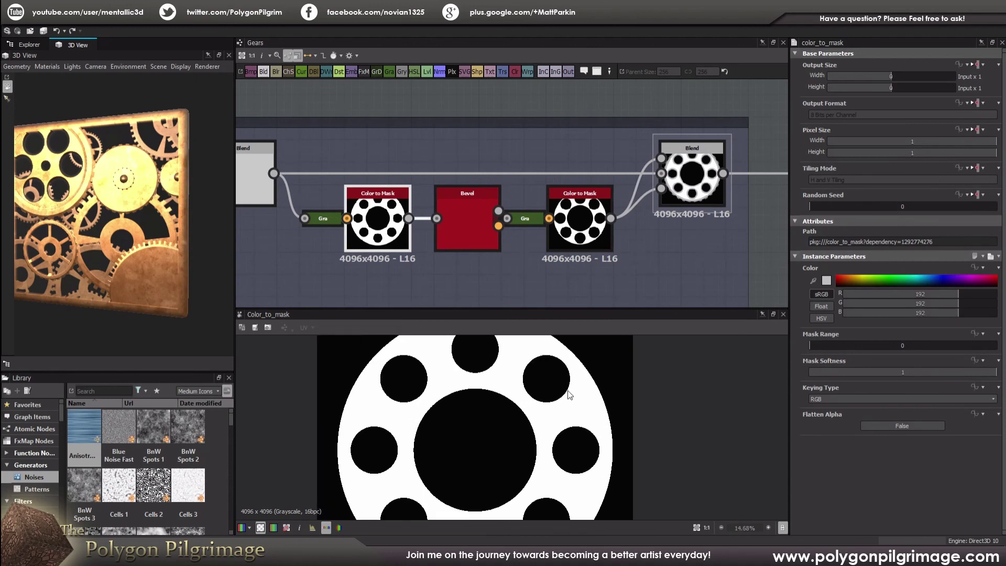
{"action": "left_click", "coordinate": [582, 236]}
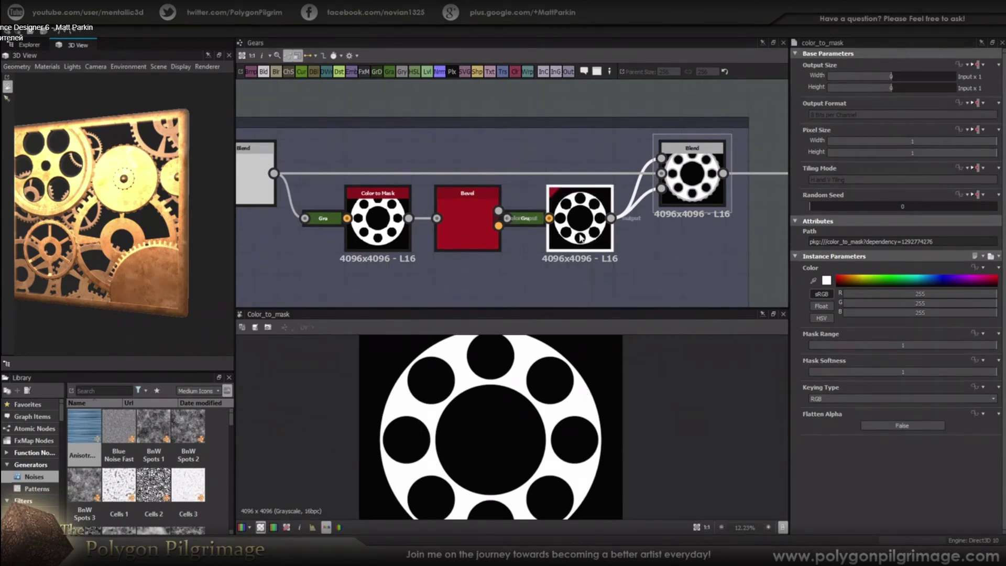
{"action": "left_click", "coordinate": [692, 173]}
{"action": "scroll", "coordinate": [546, 448], "scroll_direction": "down", "scroll_amount": 3}
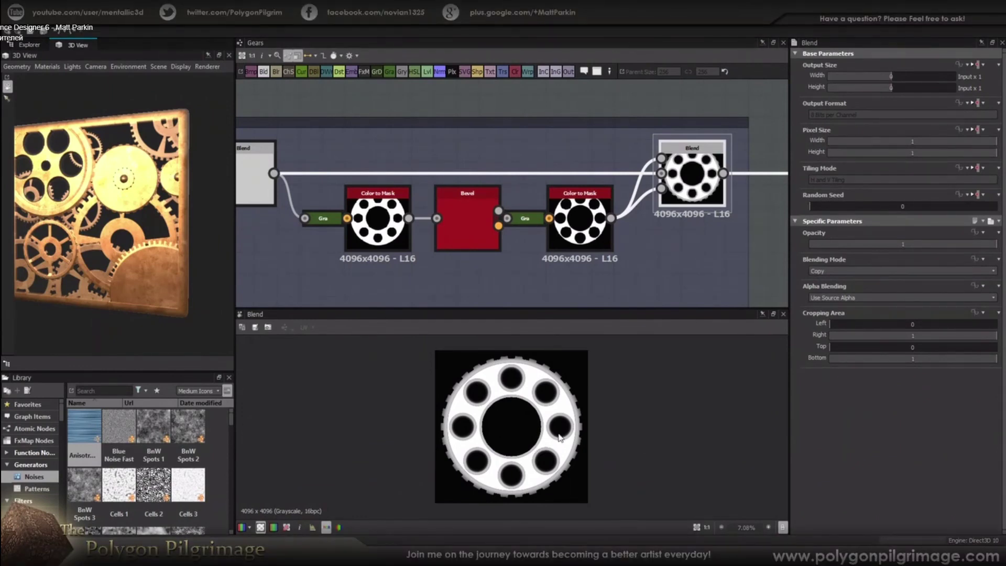
{"action": "left_click_drag", "start_coordinate": [174, 272], "coordinate": [102, 242]}
Step: Locate the Hypoid group in the graph and examine the gear drawing in its Reference bitmap
{"action": "scroll", "coordinate": [583, 197], "scroll_direction": "down", "scroll_amount": 5}
{"action": "scroll", "coordinate": [569, 205], "scroll_direction": "down", "scroll_amount": 2}
{"action": "middle_click_drag", "start_coordinate": [485, 243], "coordinate": [484, 178]}
{"action": "mouse_move", "coordinate": [523, 219]}
{"action": "middle_mouse_down"}
{"action": "mouse_move", "coordinate": [513, 155]}
{"action": "mouse_move", "coordinate": [518, 281]}
{"action": "middle_mouse_up"}
{"action": "middle_click_drag", "start_coordinate": [485, 212], "coordinate": [495, 225]}
{"action": "scroll", "coordinate": [453, 193], "scroll_direction": "up", "scroll_amount": 2}
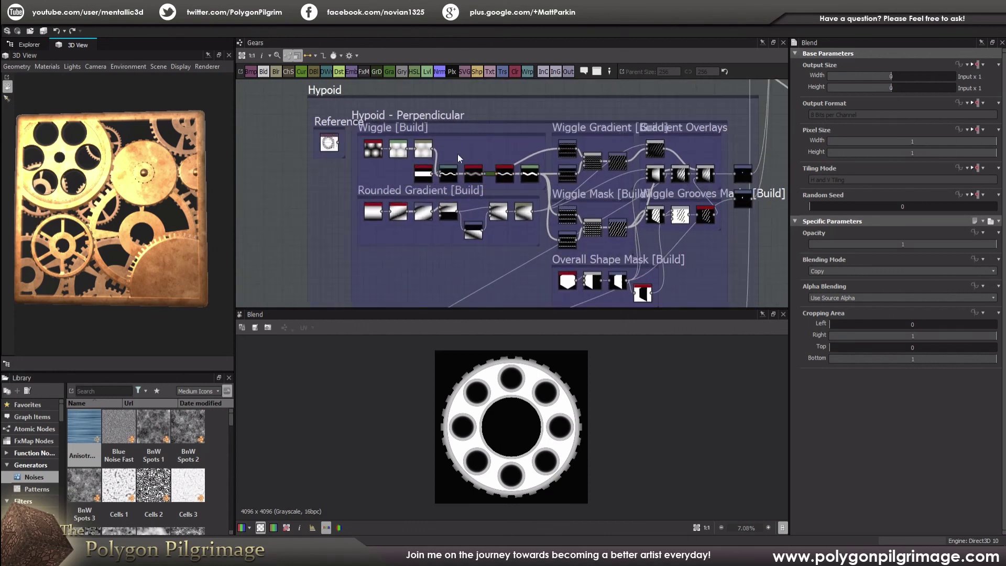
{"action": "middle_click_drag", "start_coordinate": [501, 174], "coordinate": [493, 161]}
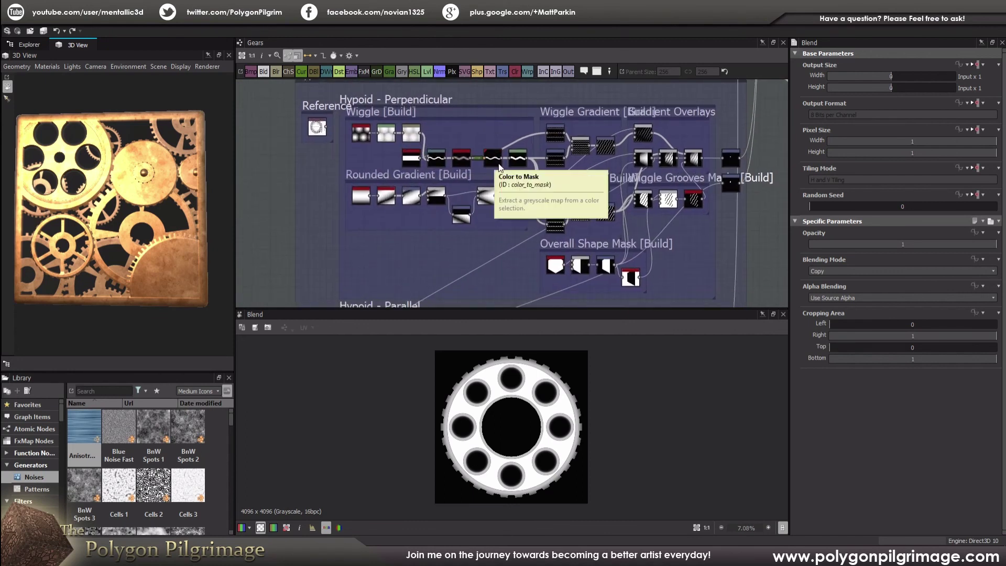
{"action": "middle_click_drag", "start_coordinate": [329, 205], "coordinate": [330, 206]}
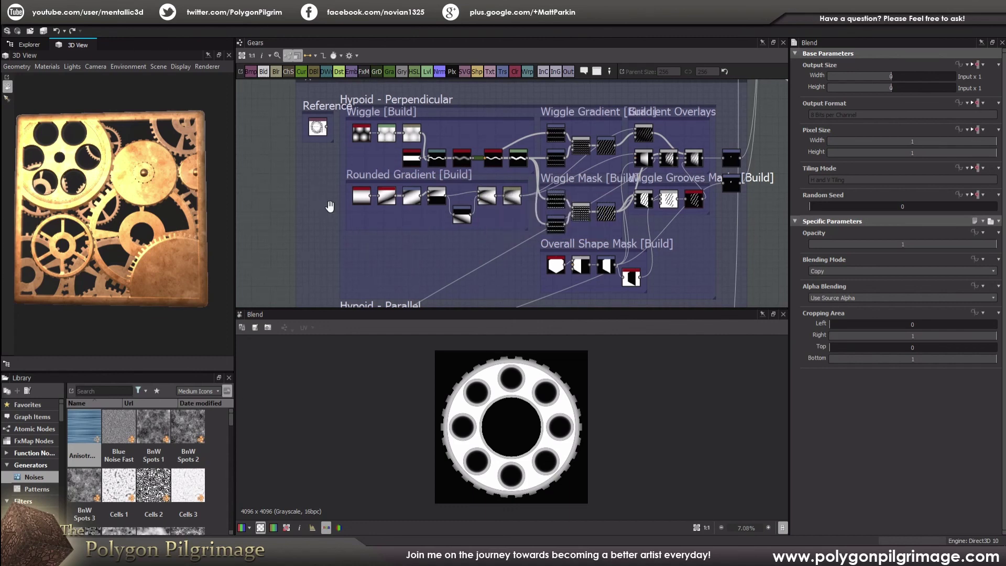
{"action": "scroll", "coordinate": [383, 197], "scroll_direction": "up", "scroll_amount": 10}
{"action": "middle_click_drag", "start_coordinate": [383, 198], "coordinate": [444, 196]}
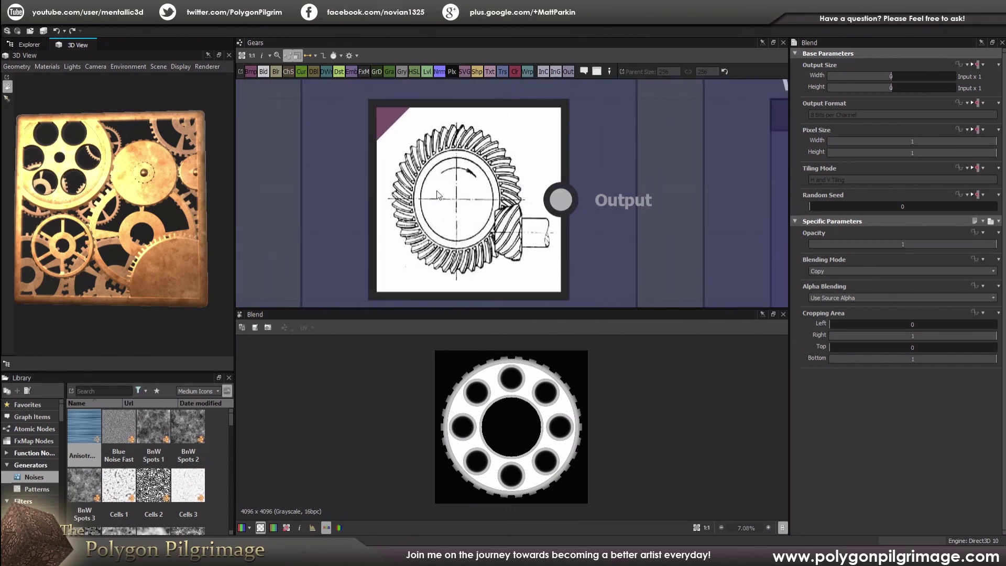
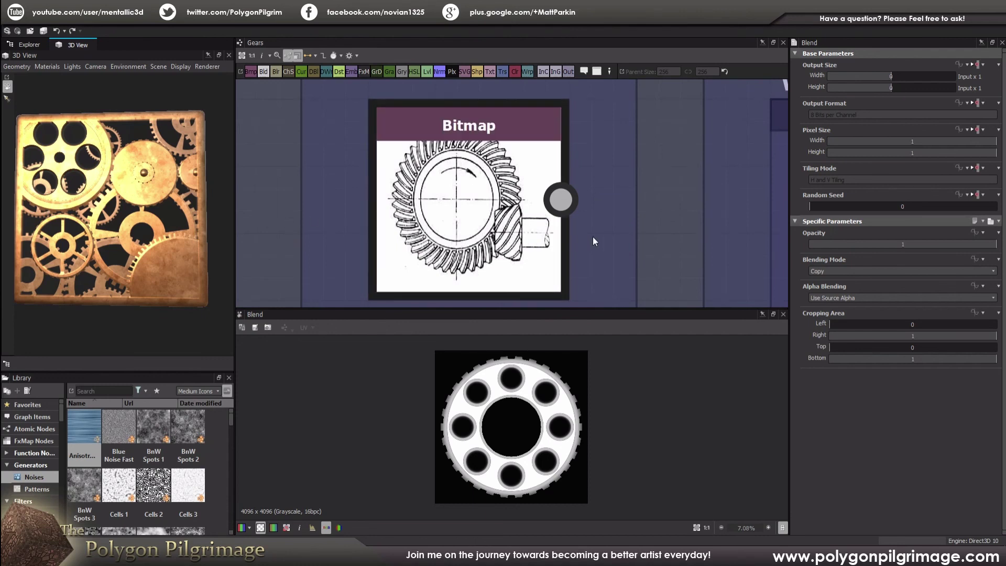
Step: Compare the layout of the Hypoid - Perpendicular build groups with the curved teeth in the Reference bitmap
{"action": "scroll", "coordinate": [593, 237], "scroll_direction": "down", "scroll_amount": 5}
{"action": "scroll", "coordinate": [565, 232], "scroll_direction": "down", "scroll_amount": 6}
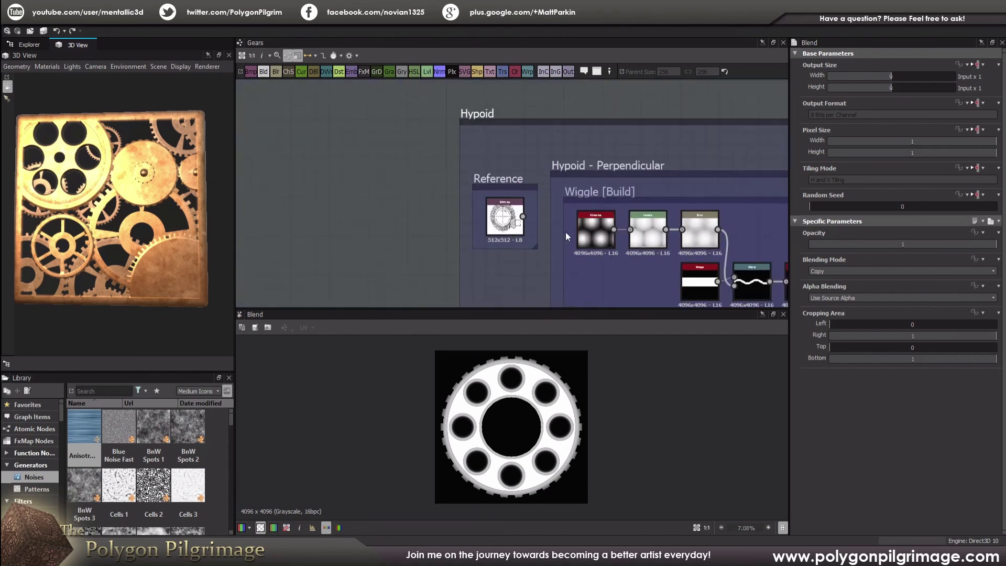
{"action": "scroll", "coordinate": [584, 223], "scroll_direction": "down", "scroll_amount": 3}
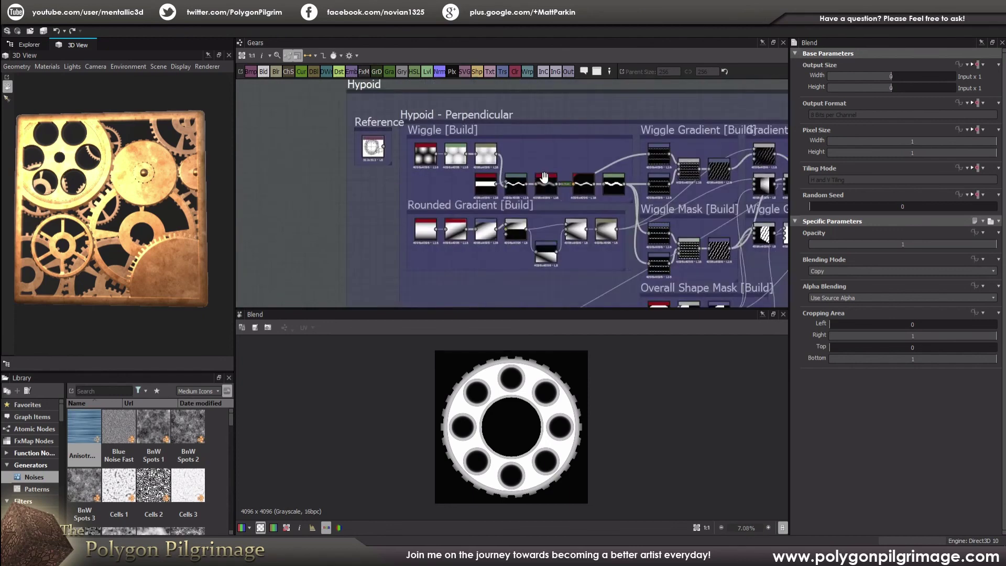
{"action": "scroll", "coordinate": [428, 180], "scroll_direction": "up", "scroll_amount": 3}
{"action": "scroll", "coordinate": [438, 197], "scroll_direction": "up", "scroll_amount": 6}
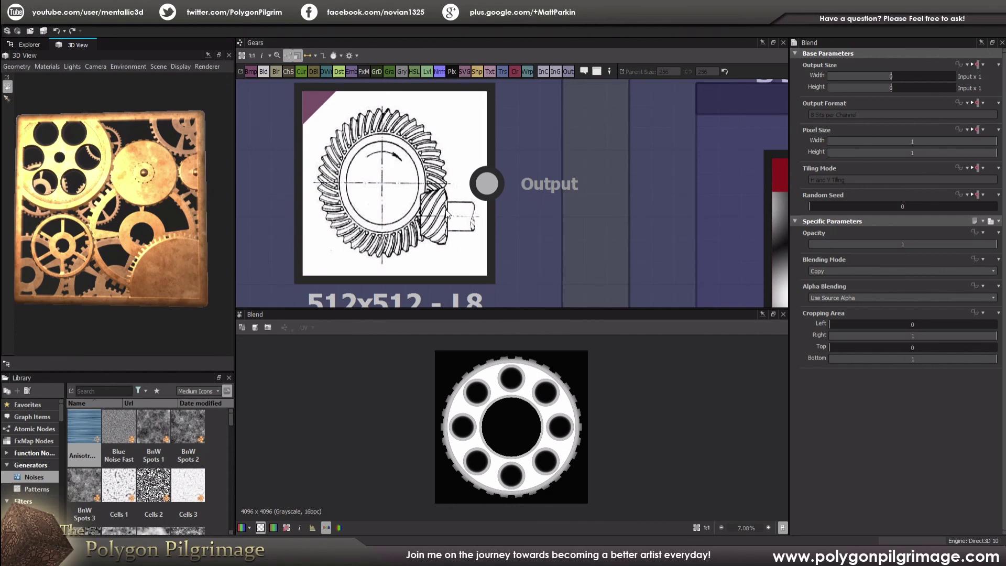
Step: Inspect the Wiggle group's Alveolus, Levels and Blur nodes, including the Levels histogram and the Blur intensity
{"action": "scroll", "coordinate": [451, 216], "scroll_direction": "down", "scroll_amount": 6}
{"action": "scroll", "coordinate": [513, 194], "scroll_direction": "up", "scroll_amount": 5}
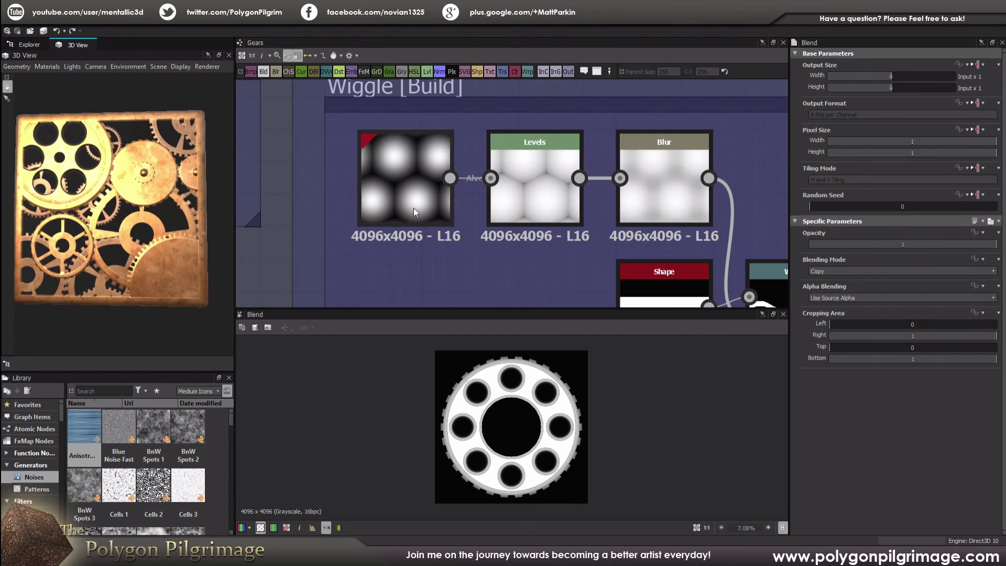
{"action": "double_click", "coordinate": [539, 198]}
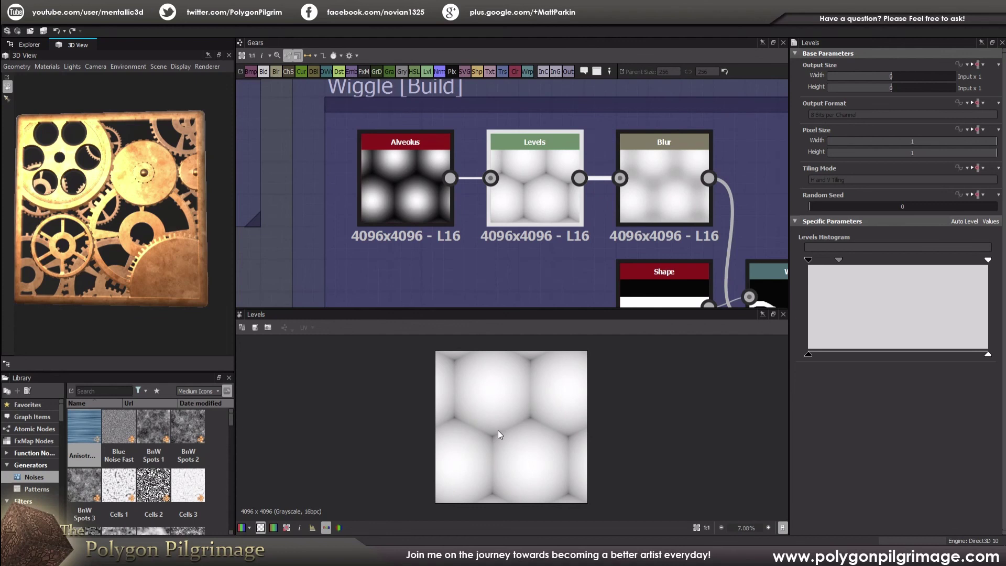
{"action": "middle_click_drag", "start_coordinate": [659, 196], "coordinate": [555, 197]}
{"action": "left_click", "coordinate": [555, 196]}
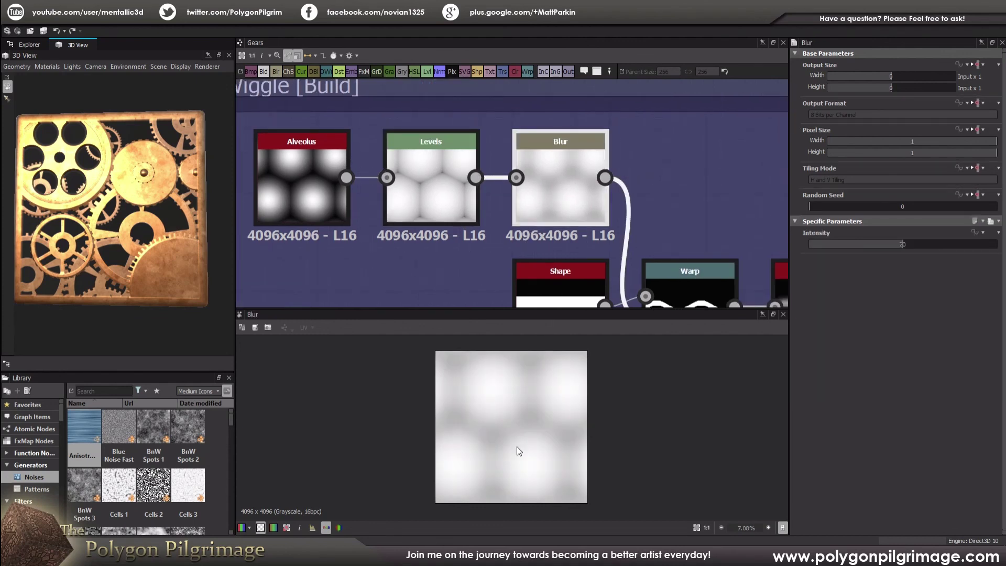
Step: Inspect the Wiggle group's Shape bar and Blur inputs and the wavy line that the Warp node makes from them
{"action": "scroll", "coordinate": [516, 448], "scroll_direction": "up", "scroll_amount": 1}
{"action": "middle_click_drag", "start_coordinate": [677, 210], "coordinate": [574, 193]}
{"action": "scroll", "coordinate": [639, 193], "scroll_direction": "down", "scroll_amount": 2}
{"action": "scroll", "coordinate": [564, 242], "scroll_direction": "up", "scroll_amount": 1}
{"action": "left_click", "coordinate": [473, 246]}
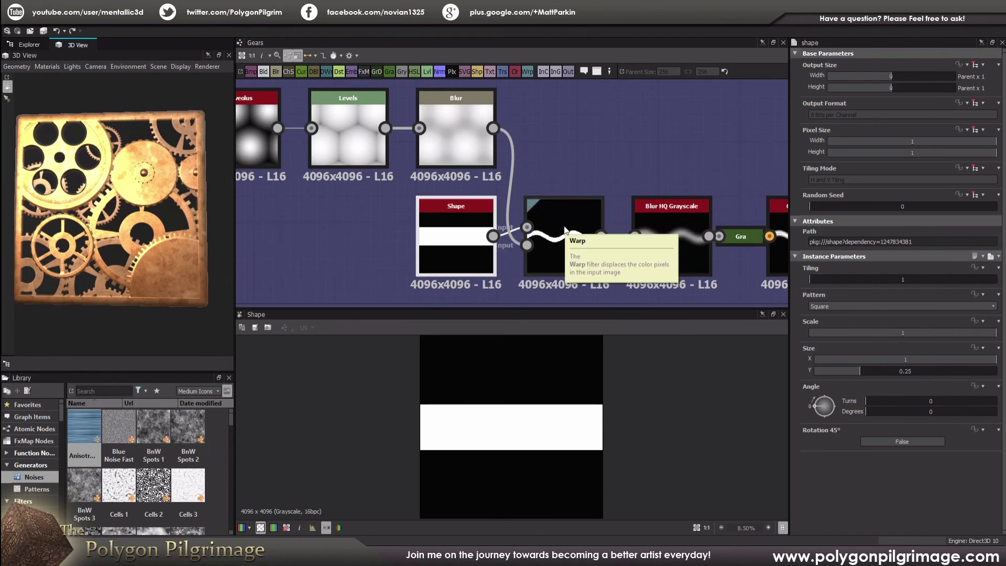
{"action": "left_click", "coordinate": [464, 129]}
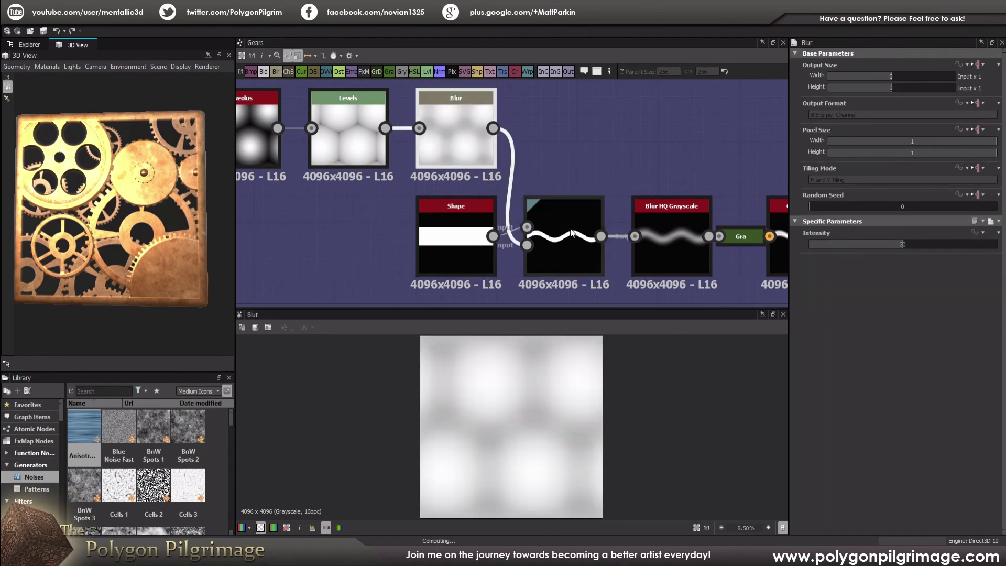
{"action": "double_click", "coordinate": [571, 233]}
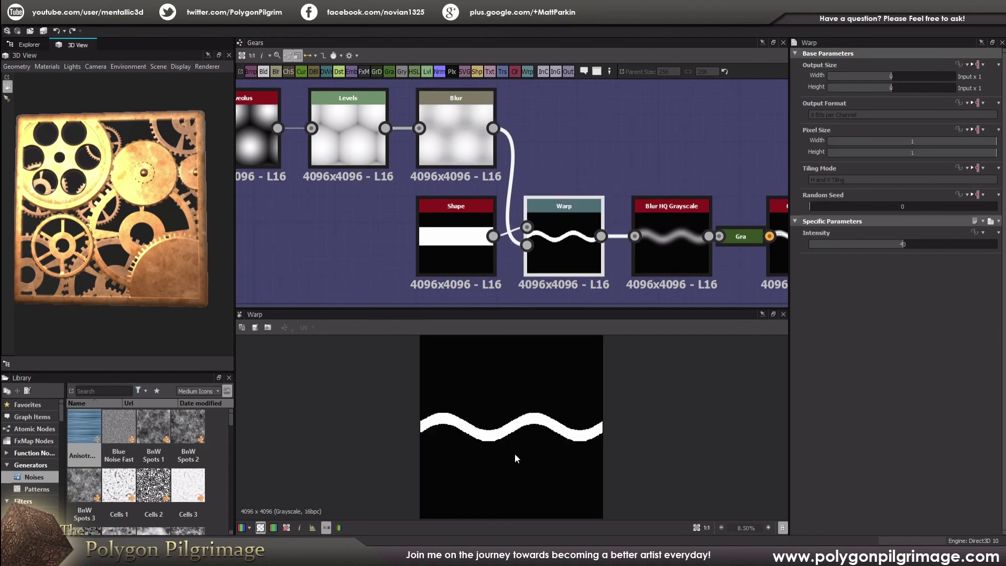
{"action": "scroll", "coordinate": [520, 442], "scroll_direction": "up", "scroll_amount": 3}
{"action": "scroll", "coordinate": [535, 436], "scroll_direction": "down", "scroll_amount": 2}
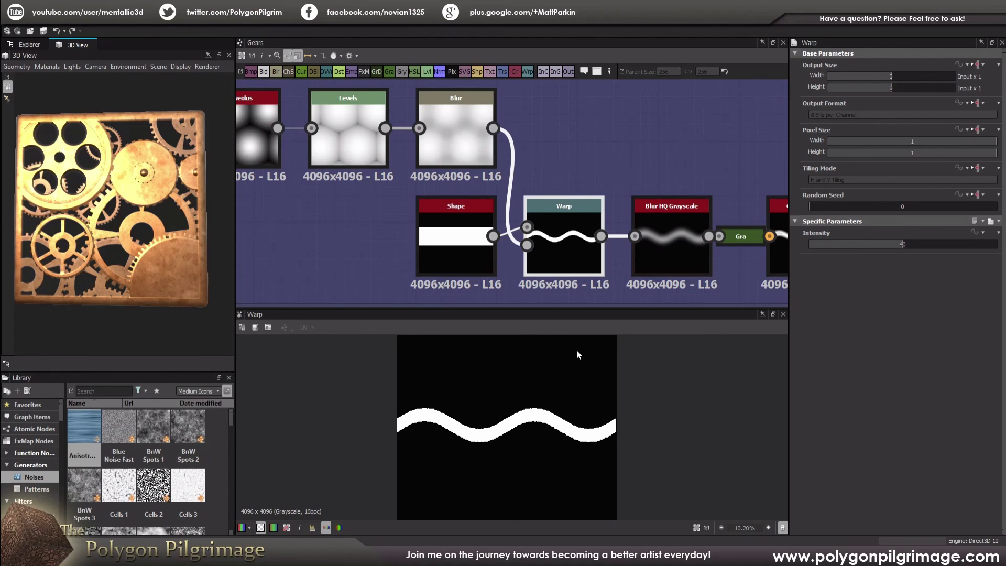
Step: Inspect the Blur HQ Grayscale node after the Warp, including its intensity, quality and softened wave
{"action": "scroll", "coordinate": [500, 190], "scroll_direction": "down", "scroll_amount": 3}
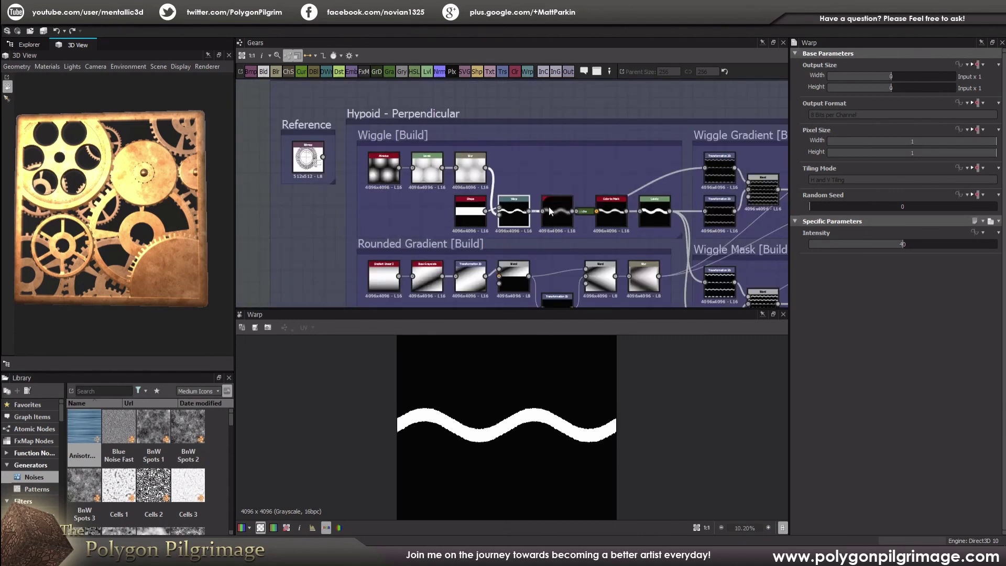
{"action": "scroll", "coordinate": [549, 206], "scroll_direction": "up", "scroll_amount": 3}
{"action": "scroll", "coordinate": [434, 195], "scroll_direction": "down", "scroll_amount": 3}
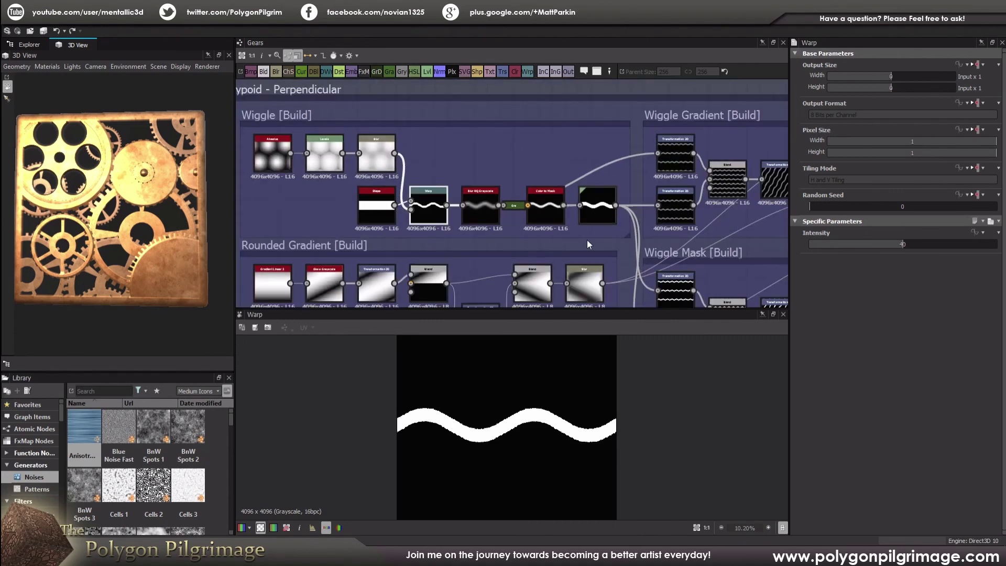
{"action": "scroll", "coordinate": [490, 198], "scroll_direction": "up", "scroll_amount": 3}
{"action": "scroll", "coordinate": [487, 205], "scroll_direction": "up", "scroll_amount": 1}
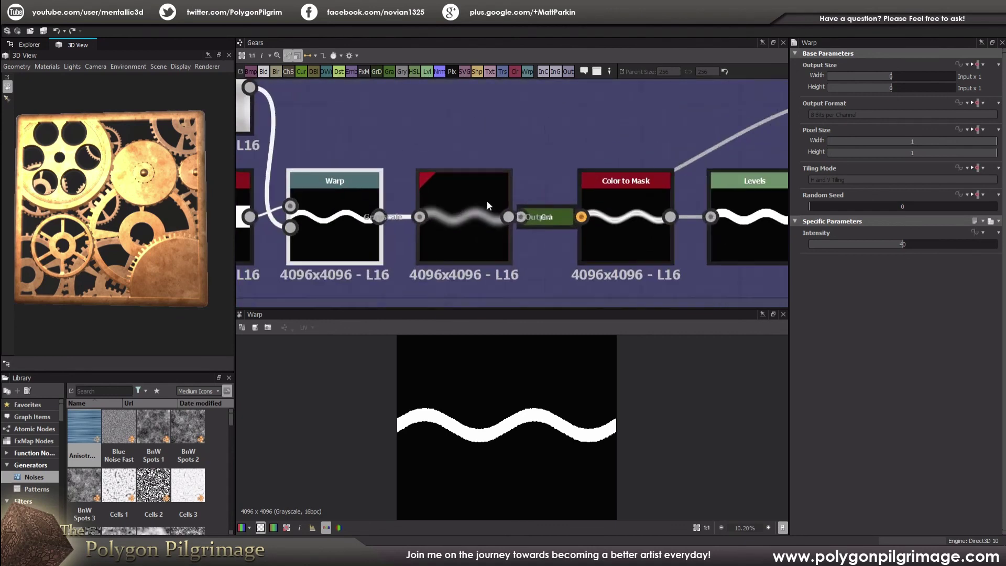
{"action": "left_click", "coordinate": [466, 215]}
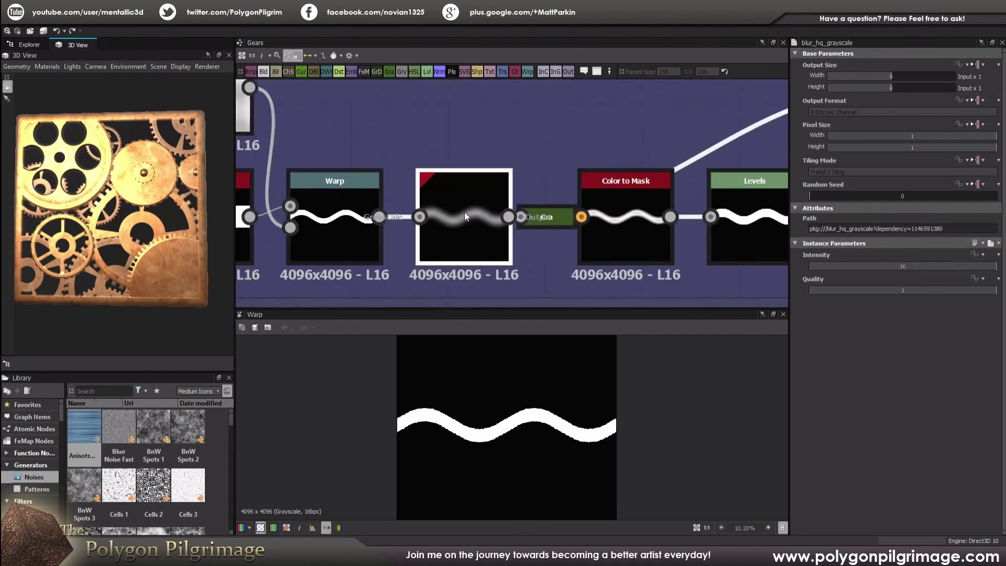
{"action": "left_click", "coordinate": [464, 211]}
{"action": "scroll", "coordinate": [541, 434], "scroll_direction": "up", "scroll_amount": 1}
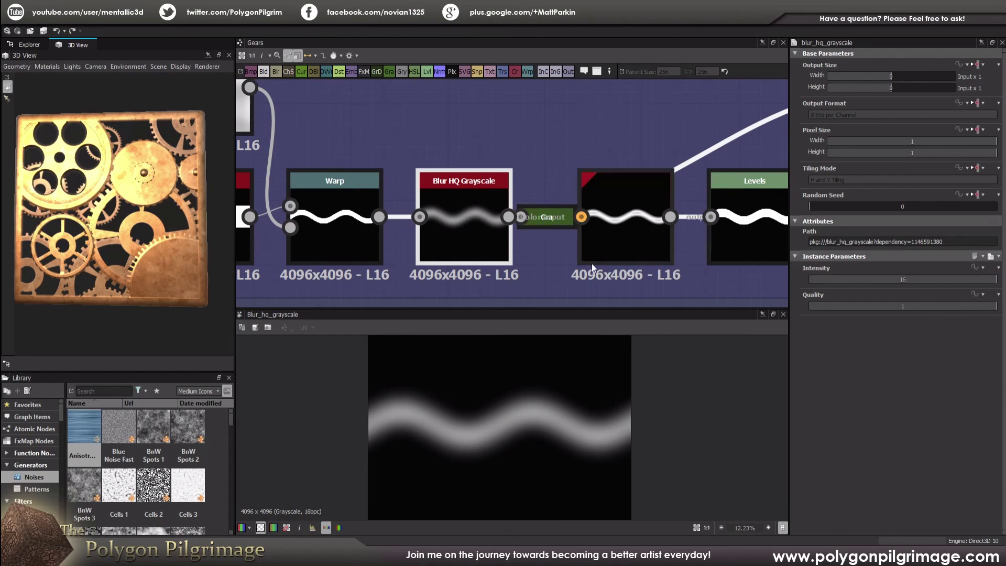
Step: Inspect the Wiggle group's Color to Mask node, including its color, Luminance keying and the wave's gradient edges
{"action": "left_click", "coordinate": [598, 178]}
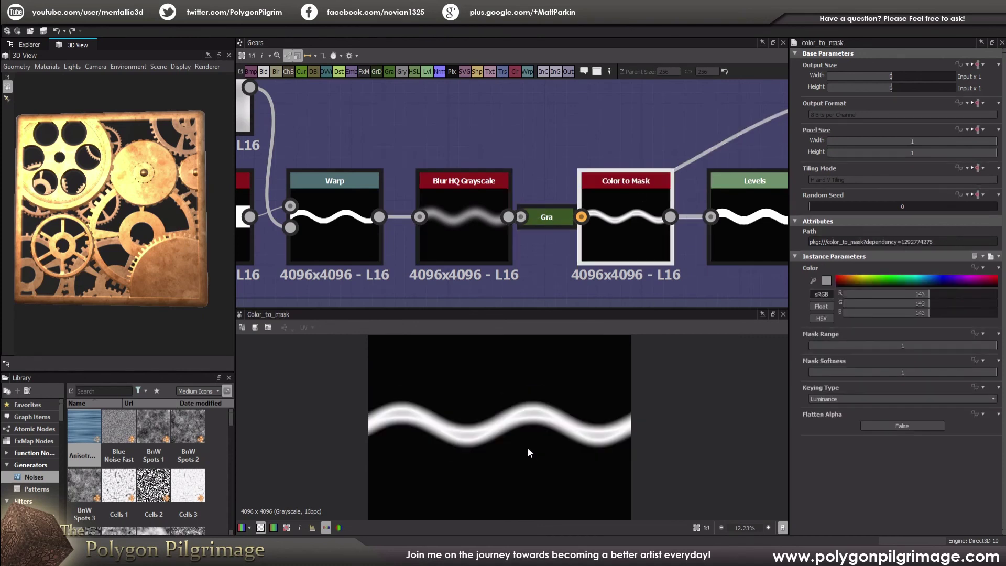
{"action": "scroll", "coordinate": [528, 446], "scroll_direction": "up", "scroll_amount": 3}
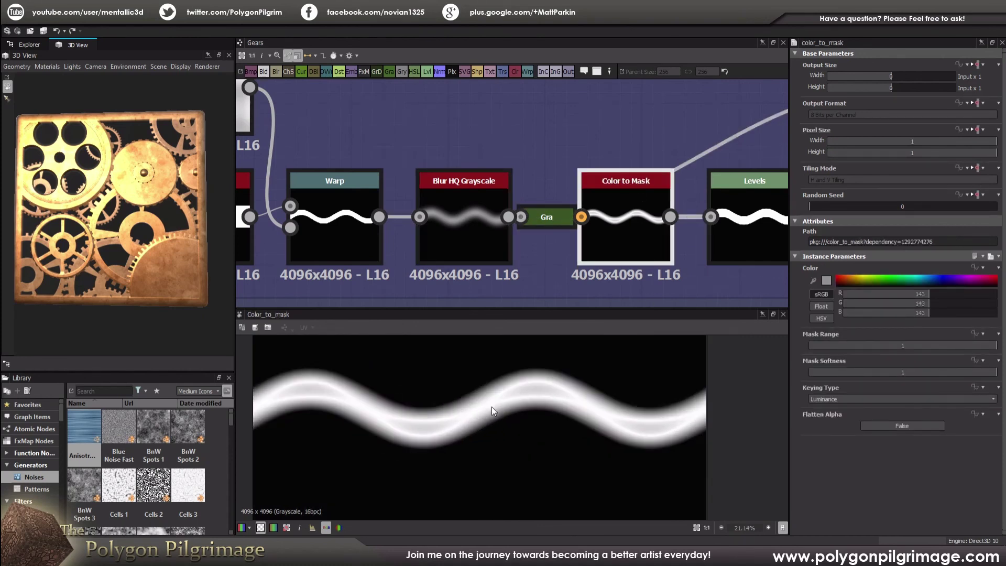
{"action": "scroll", "coordinate": [492, 420], "scroll_direction": "down", "scroll_amount": 2}
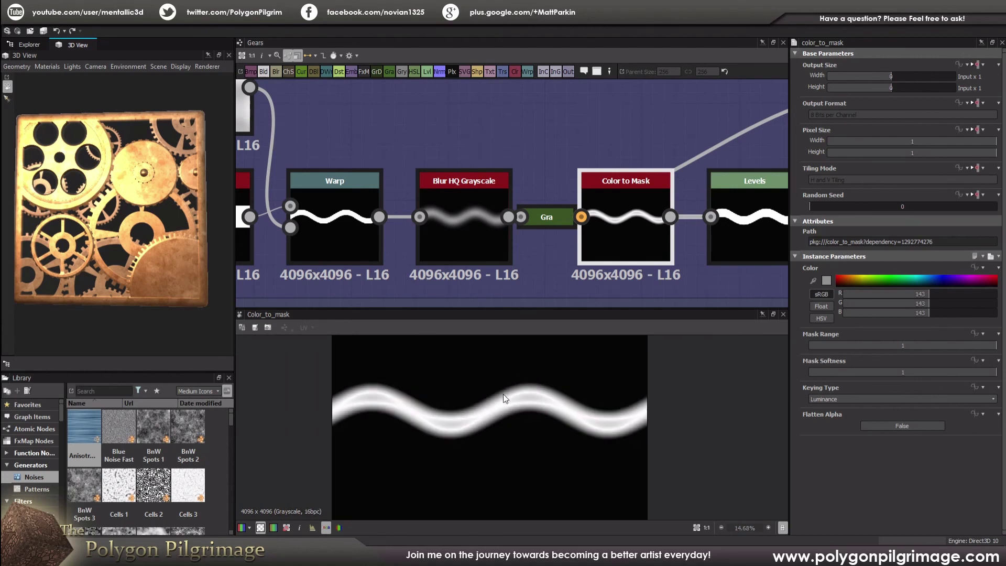
{"action": "scroll", "coordinate": [539, 412], "scroll_direction": "up", "scroll_amount": 2}
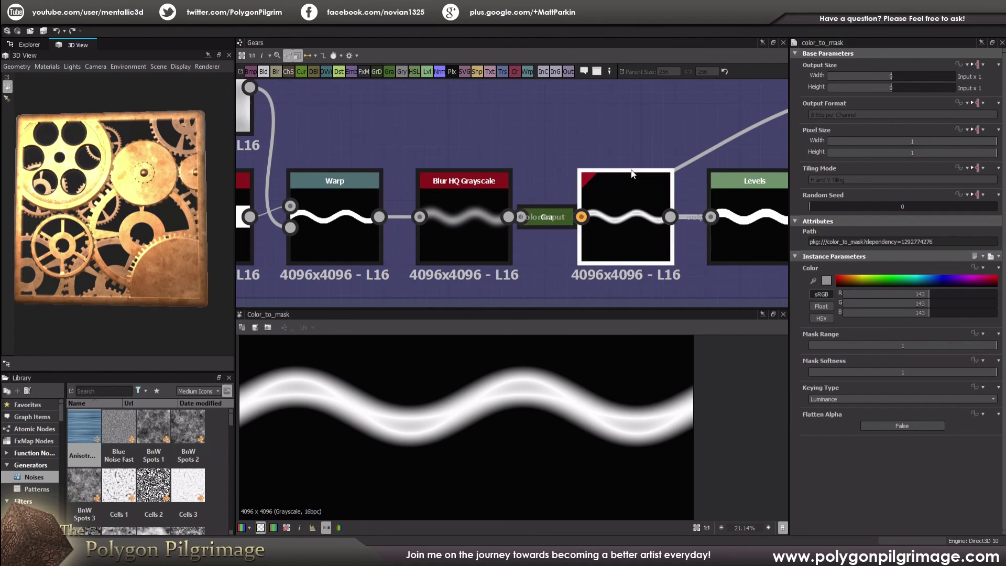
Step: Compare the offsets of the Wiggle Gradient group's two Transformation 2D nodes and inspect the Add (Linear Dodge) Blend that combines them
{"action": "scroll", "coordinate": [592, 138], "scroll_direction": "down", "scroll_amount": 3}
{"action": "middle_click_drag", "start_coordinate": [640, 132], "coordinate": [461, 146]}
{"action": "scroll", "coordinate": [537, 172], "scroll_direction": "up", "scroll_amount": 2}
{"action": "middle_click_drag", "start_coordinate": [537, 172], "coordinate": [459, 191]}
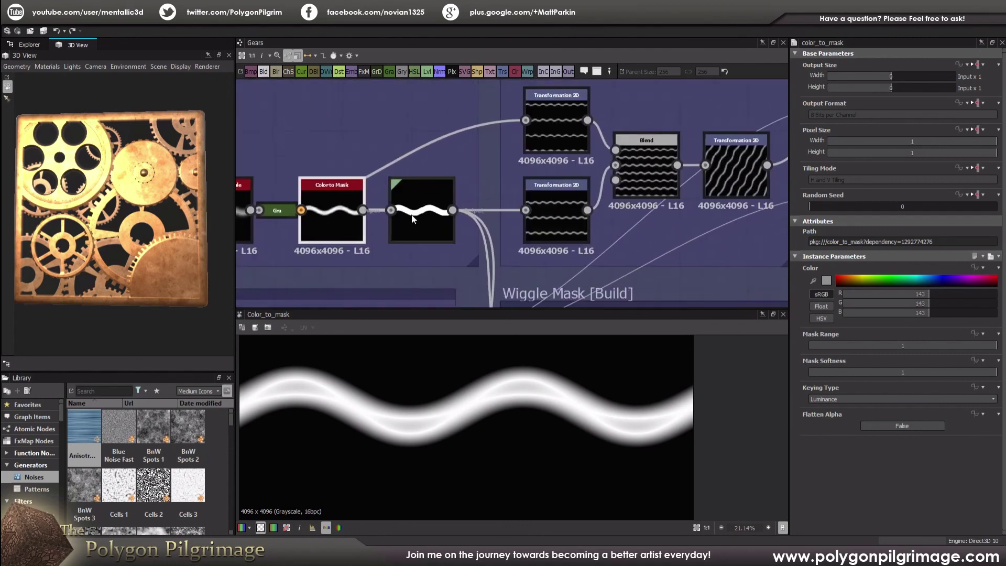
{"action": "double_click", "coordinate": [544, 120]}
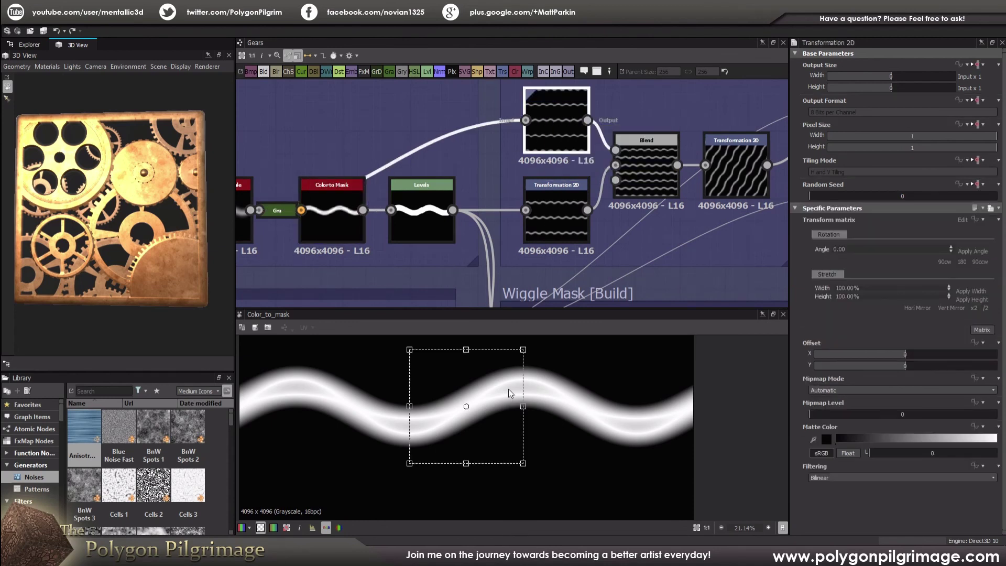
{"action": "scroll", "coordinate": [507, 388], "scroll_direction": "down", "scroll_amount": 5}
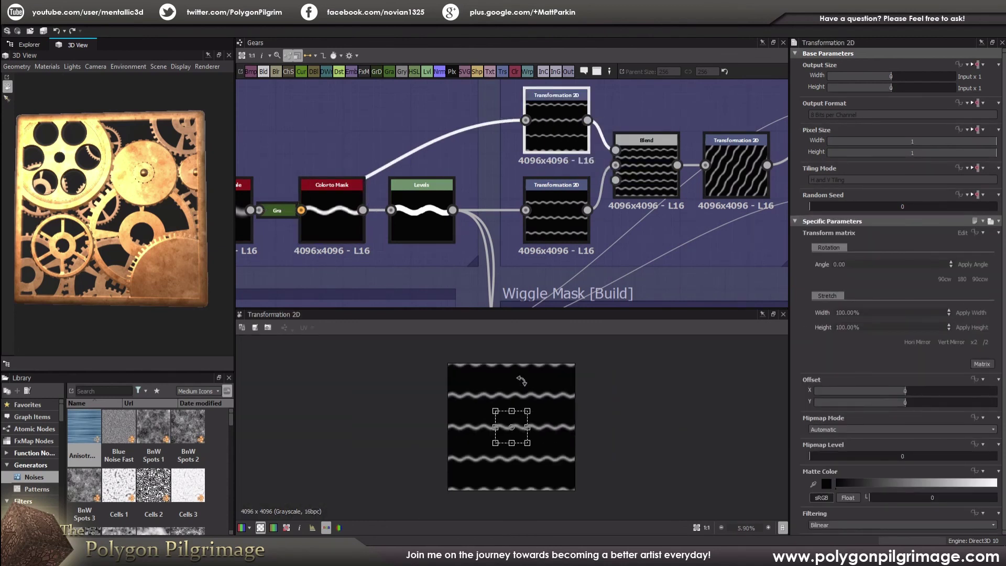
{"action": "scroll", "coordinate": [543, 402], "scroll_direction": "up", "scroll_amount": 1}
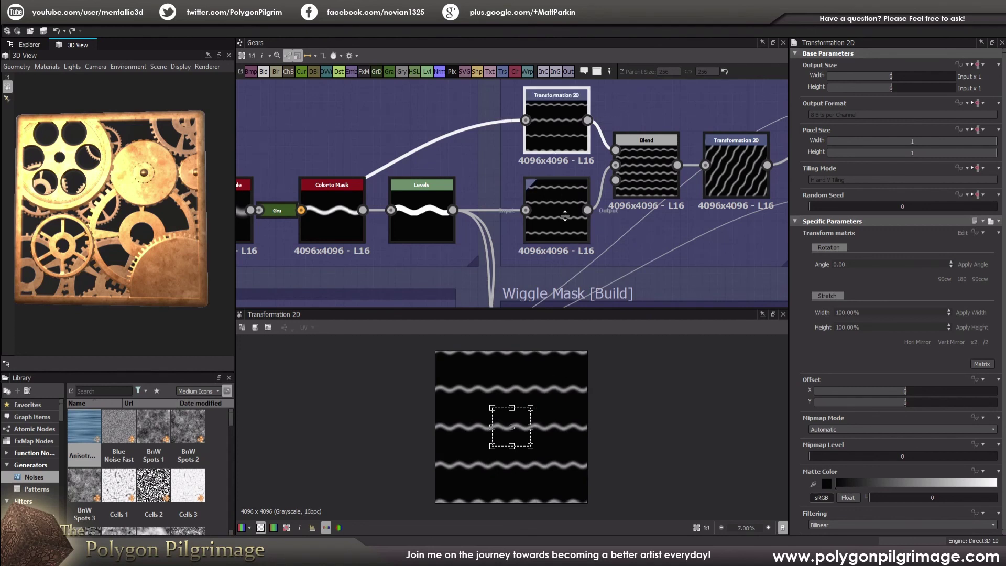
{"action": "left_click", "coordinate": [555, 204]}
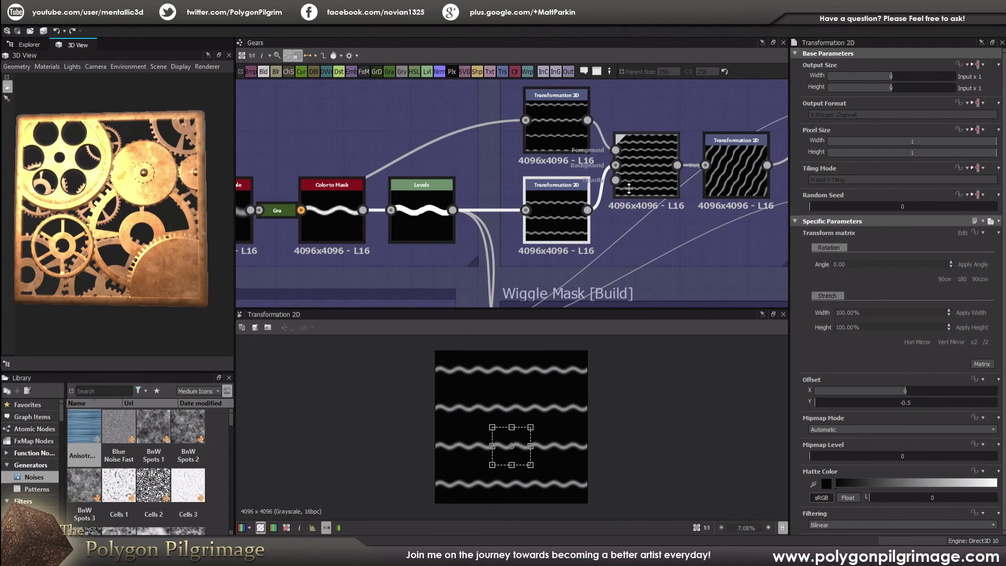
{"action": "left_click", "coordinate": [640, 182]}
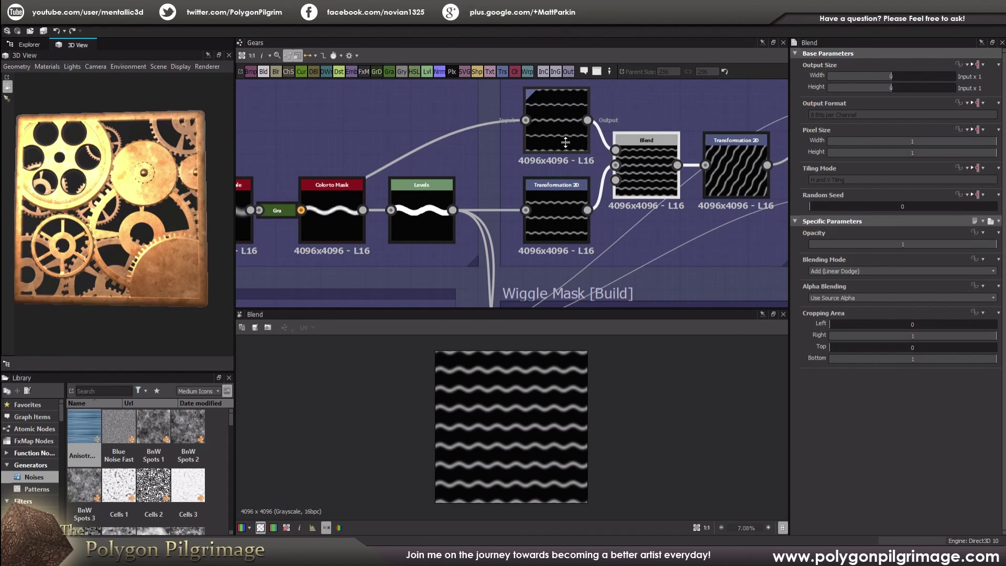
{"action": "middle_click_drag", "start_coordinate": [634, 197], "coordinate": [485, 212]}
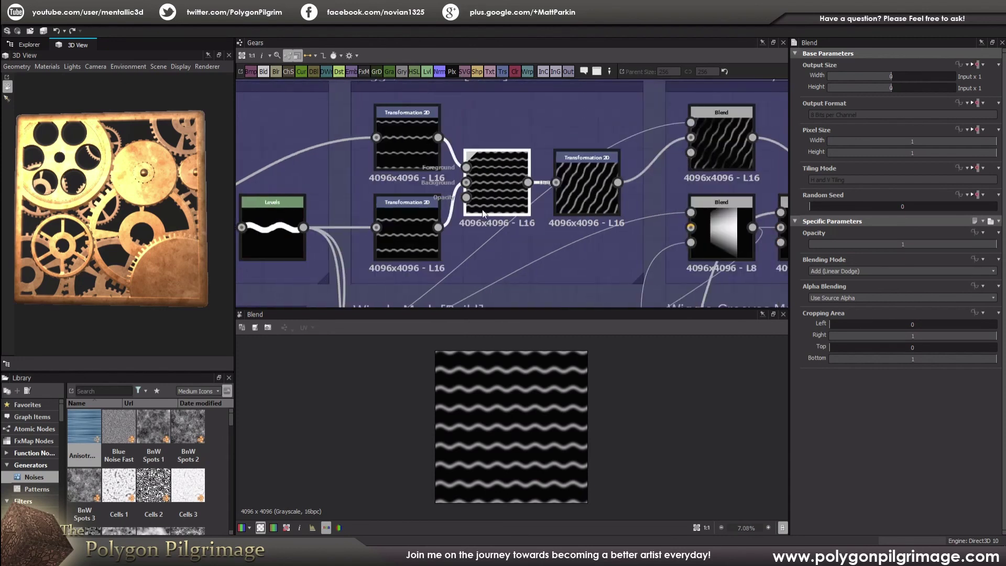
Step: Inspect the Wiggle Gradient group's last Transformation 2D node and its slanted wavy lines, and locate the neighbouring groups
{"action": "middle_click_drag", "start_coordinate": [583, 199], "coordinate": [527, 222]}
{"action": "left_click", "coordinate": [527, 222]}
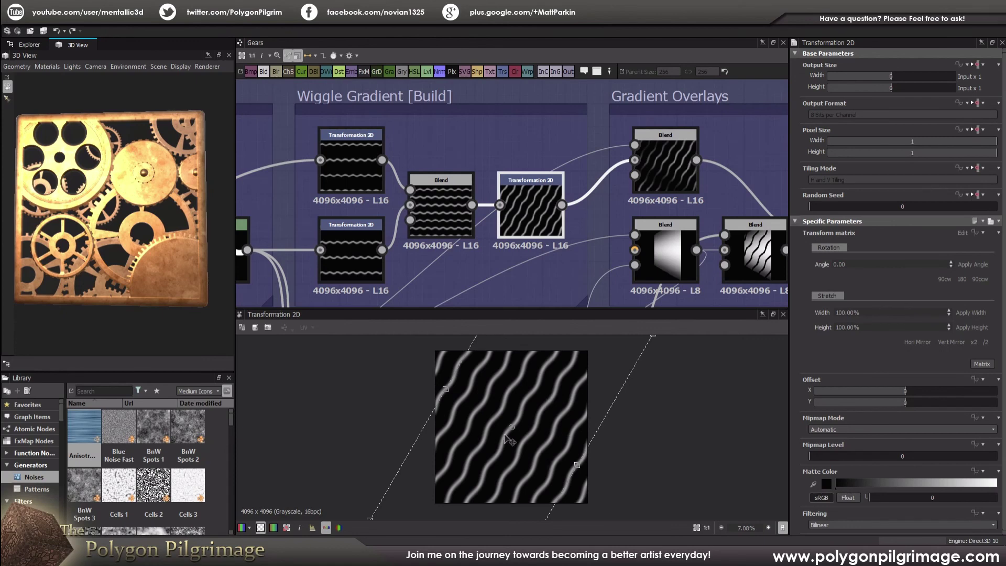
{"action": "scroll", "coordinate": [539, 178], "scroll_direction": "down", "scroll_amount": 5}
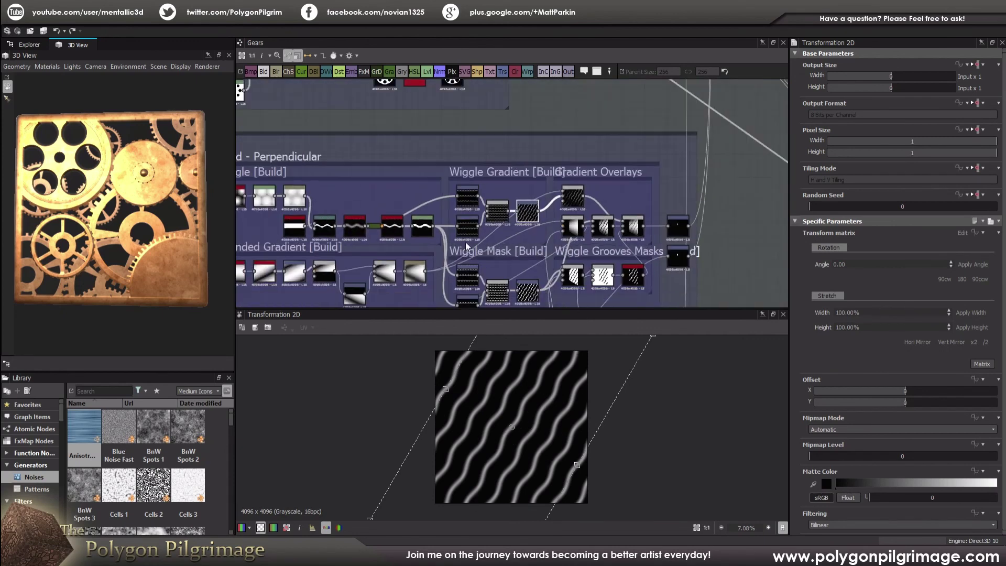
{"action": "scroll", "coordinate": [539, 178], "scroll_direction": "up", "scroll_amount": 5}
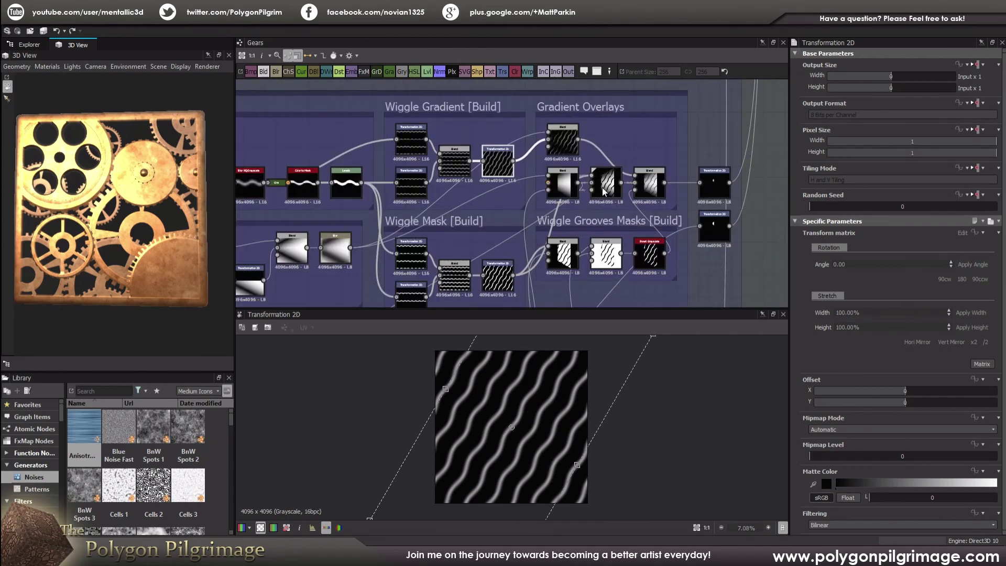
{"action": "scroll", "coordinate": [543, 215], "scroll_direction": "down", "scroll_amount": 3}
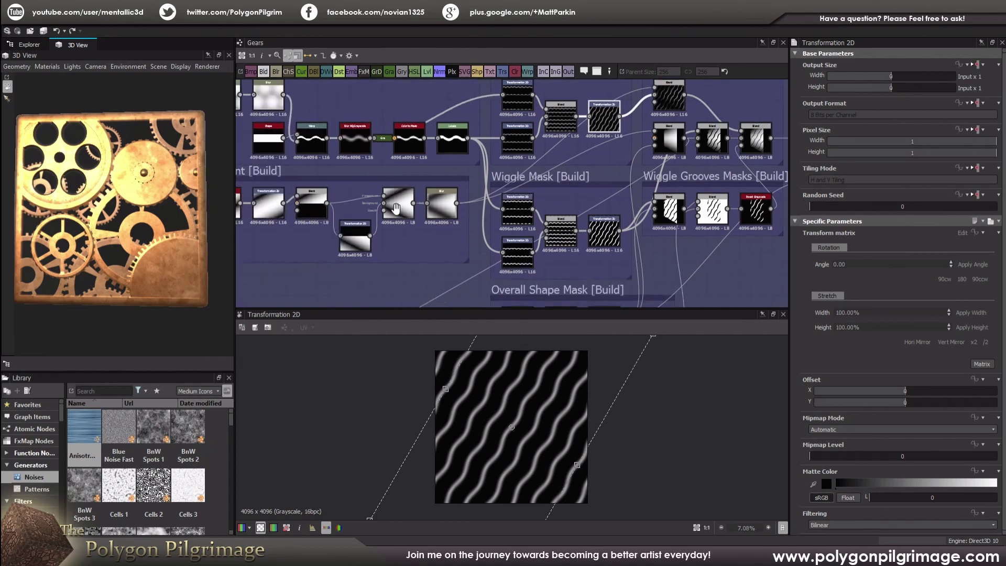
Step: Inspect the Rounded Gradient group's Gradient Linear 2 and Skew Grayscale nodes, including the skew's axis, amount and alignment
{"action": "scroll", "coordinate": [560, 196], "scroll_direction": "up", "scroll_amount": 3}
{"action": "scroll", "coordinate": [420, 217], "scroll_direction": "up", "scroll_amount": 4}
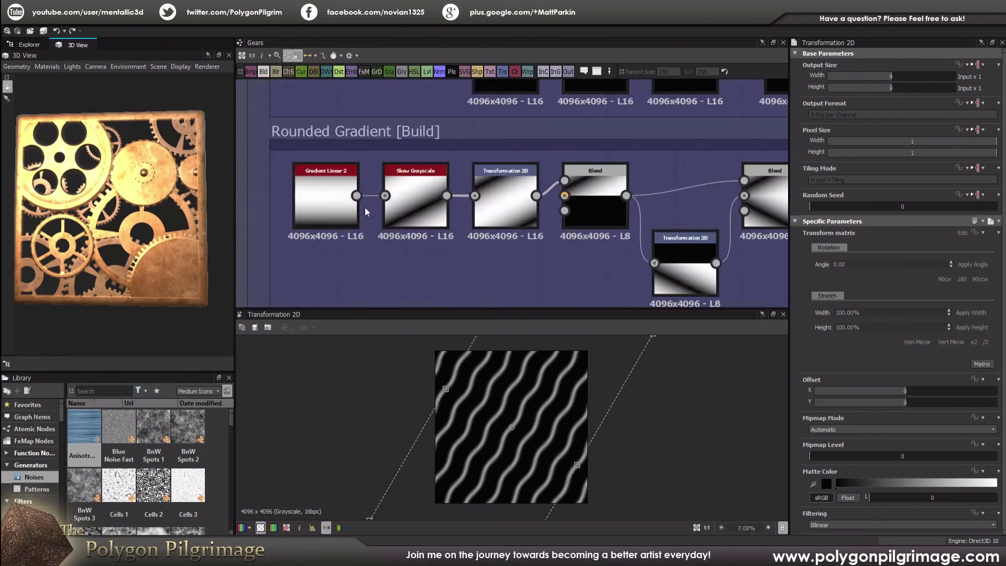
{"action": "middle_click_drag", "start_coordinate": [419, 217], "coordinate": [342, 220]}
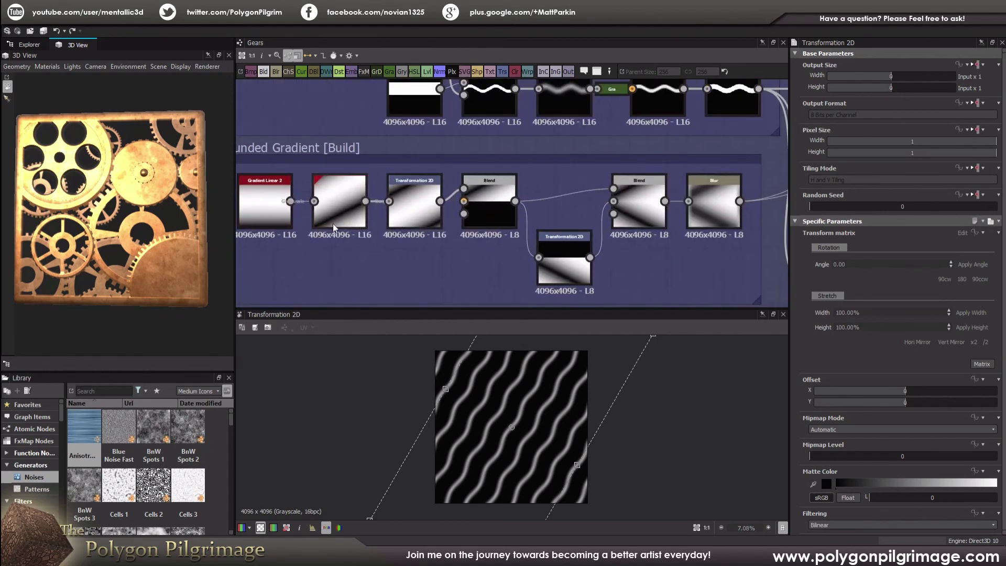
{"action": "middle_click_drag", "start_coordinate": [287, 193], "coordinate": [312, 196]}
{"action": "scroll", "coordinate": [366, 205], "scroll_direction": "up", "scroll_amount": 2}
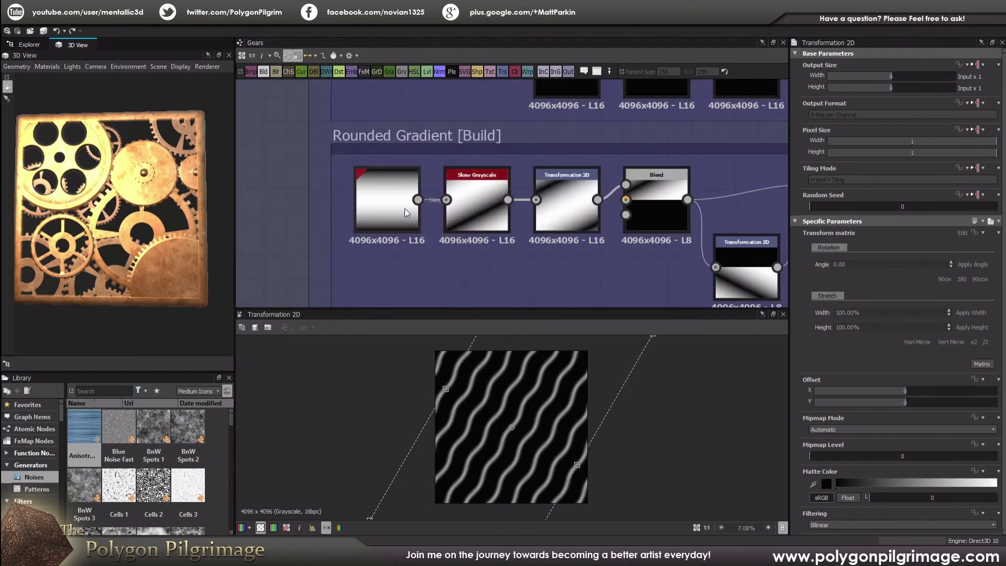
{"action": "double_click", "coordinate": [399, 210]}
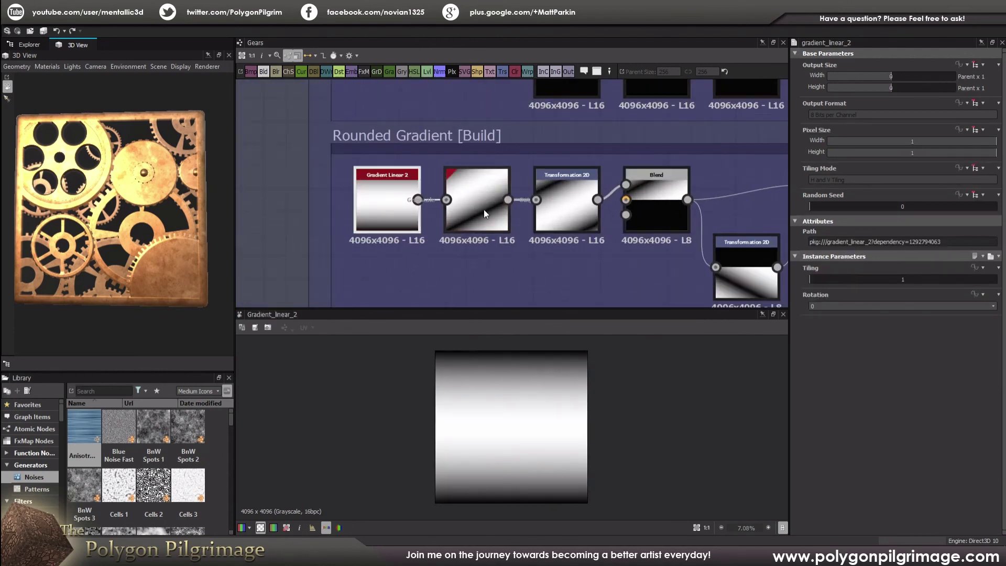
{"action": "double_click", "coordinate": [488, 199]}
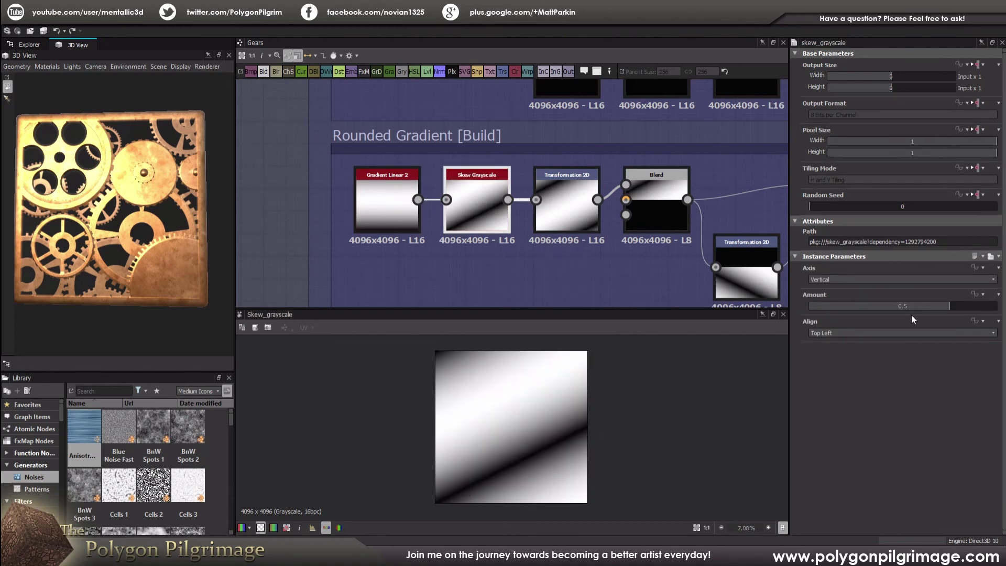
Step: Inspect the Rounded Gradient group's first Transformation 2D node and the Copy Blend after it, including its cropping area
{"action": "double_click", "coordinate": [558, 215]}
{"action": "middle_click_drag", "start_coordinate": [657, 223], "coordinate": [560, 214]}
{"action": "double_click", "coordinate": [558, 213]}
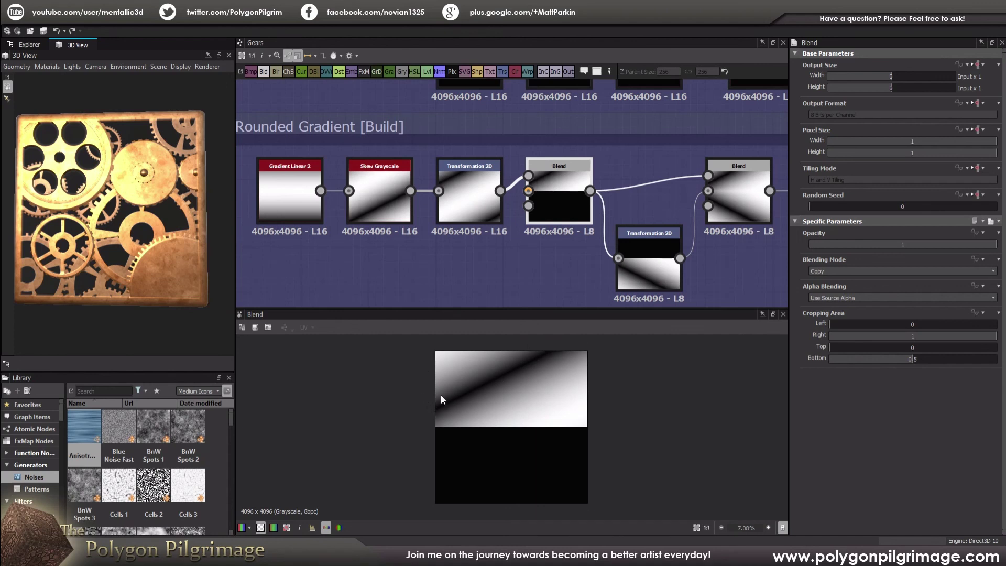
Step: Inspect the Transformation 2D copy of the cropped gradient and the Add (Linear Dodge) Blend that joins both halves
{"action": "middle_click_drag", "start_coordinate": [628, 212], "coordinate": [471, 214]}
{"action": "left_click", "coordinate": [505, 260]}
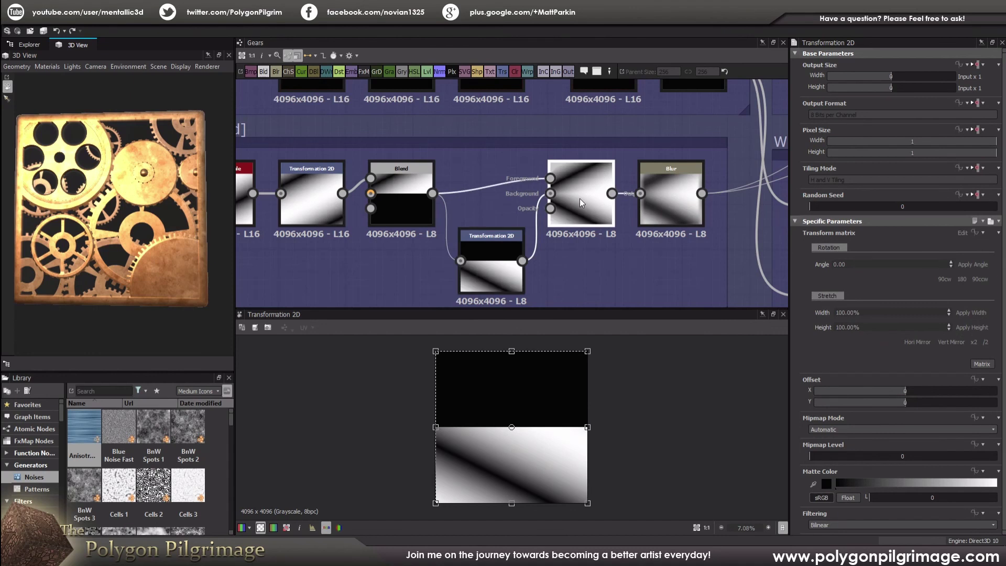
{"action": "left_click", "coordinate": [580, 198]}
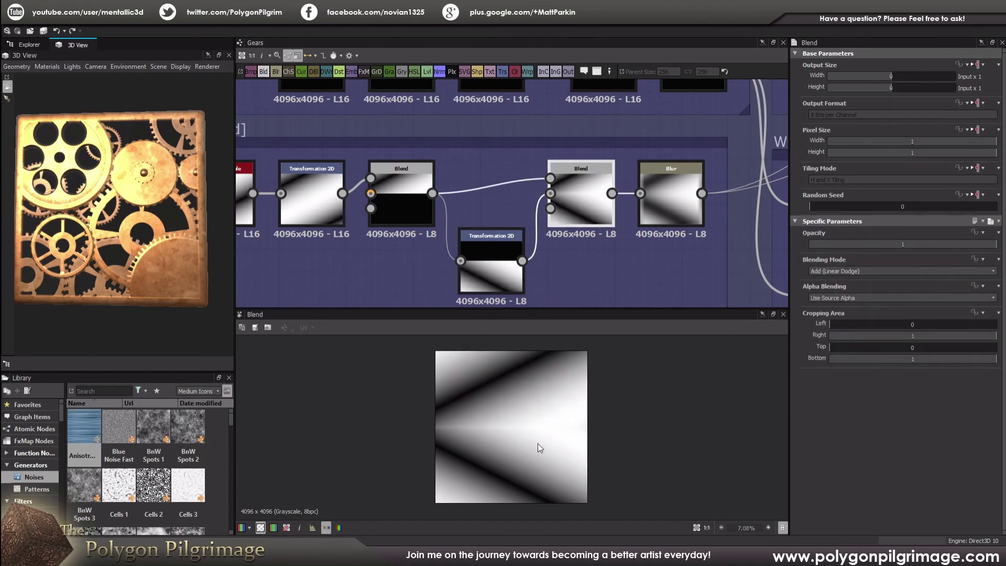
{"action": "scroll", "coordinate": [511, 408], "scroll_direction": "down", "scroll_amount": 1}
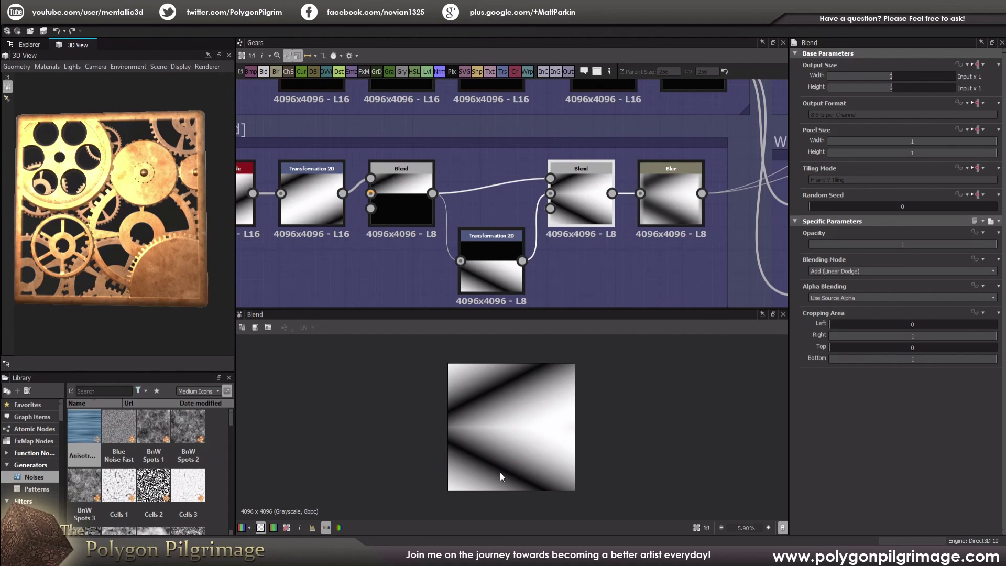
Step: Inspect the Rounded Gradient group's Blur intensity and follow its output to the Copy Blend in the Gradient Overlays group
{"action": "middle_click_drag", "start_coordinate": [621, 260], "coordinate": [528, 246]}
{"action": "left_click", "coordinate": [556, 211]}
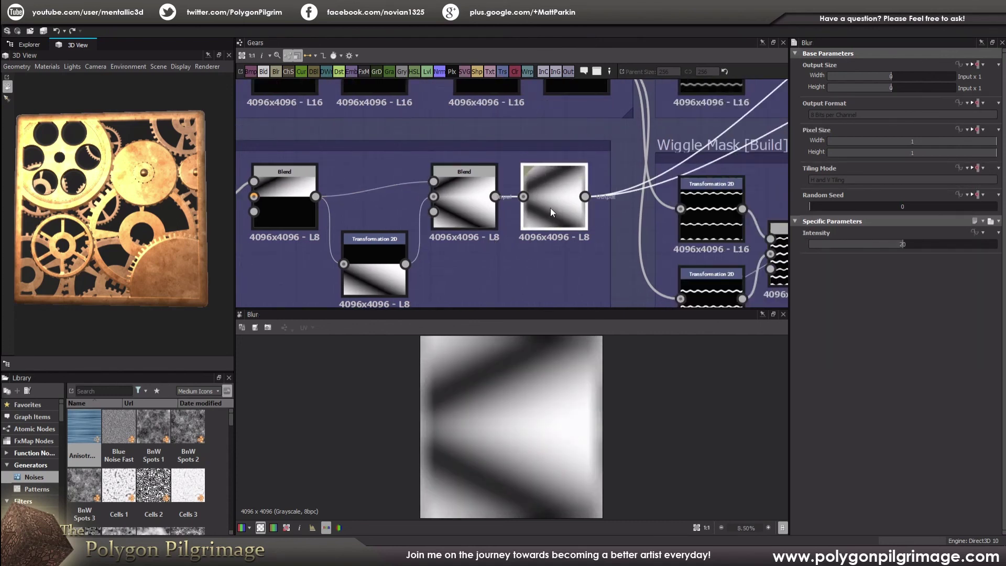
{"action": "scroll", "coordinate": [550, 207], "scroll_direction": "down", "scroll_amount": 3}
{"action": "scroll", "coordinate": [568, 196], "scroll_direction": "down", "scroll_amount": 2}
{"action": "middle_click_drag", "start_coordinate": [568, 196], "coordinate": [460, 231]}
{"action": "scroll", "coordinate": [520, 190], "scroll_direction": "up", "scroll_amount": 3}
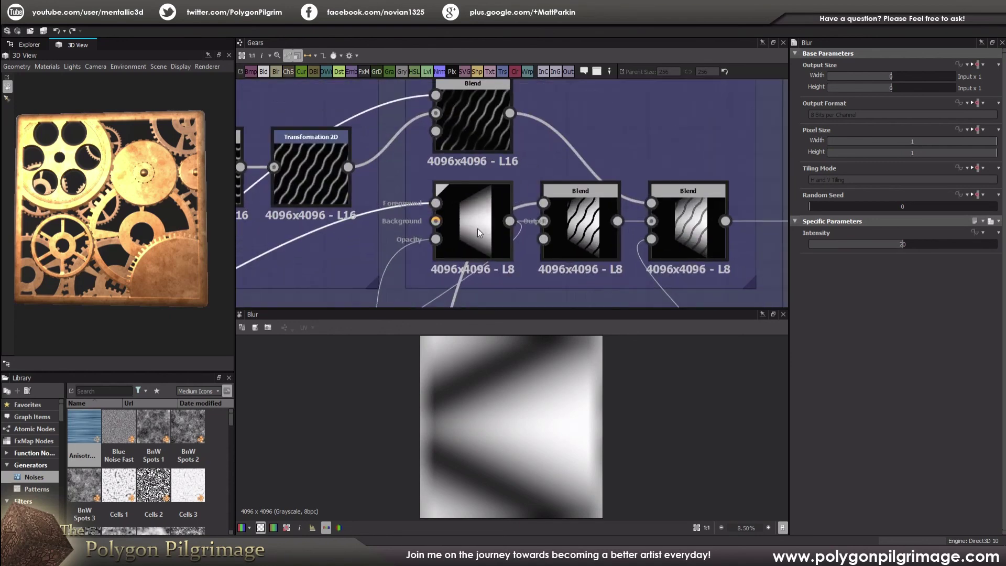
{"action": "left_click", "coordinate": [477, 228]}
Step: Inspect the Overall Shape Mask group's Polygon 1 settings and the Blend that crops the polygon to one half
{"action": "scroll", "coordinate": [475, 228], "scroll_direction": "down", "scroll_amount": 1}
{"action": "scroll", "coordinate": [474, 229], "scroll_direction": "down", "scroll_amount": 2}
{"action": "middle_click_drag", "start_coordinate": [433, 240], "coordinate": [495, 167]}
{"action": "middle_click_drag", "start_coordinate": [486, 283], "coordinate": [467, 240]}
{"action": "scroll", "coordinate": [472, 232], "scroll_direction": "up", "scroll_amount": 2}
{"action": "scroll", "coordinate": [473, 234], "scroll_direction": "up", "scroll_amount": 4}
{"action": "left_click", "coordinate": [359, 213]}
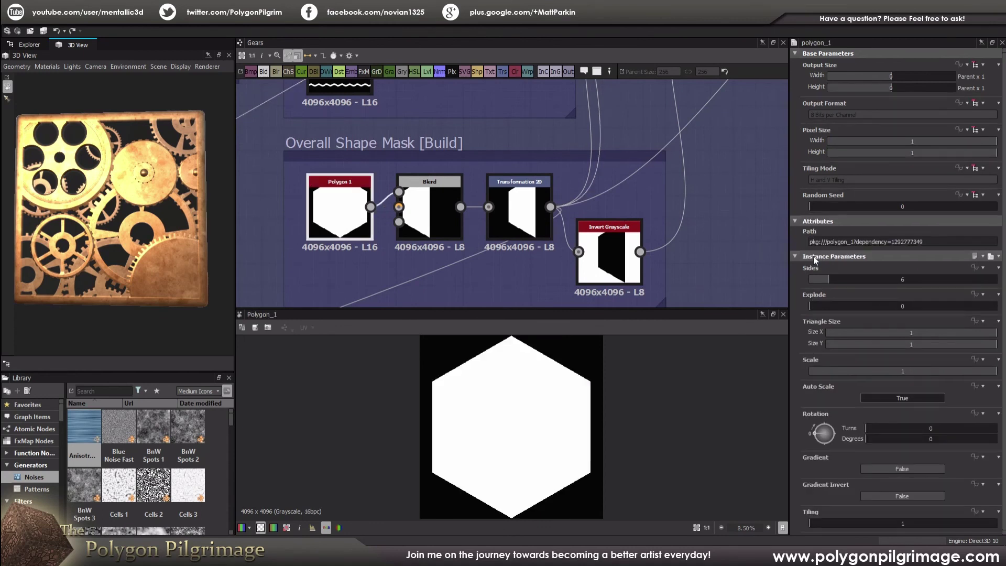
{"action": "left_click", "coordinate": [430, 215]}
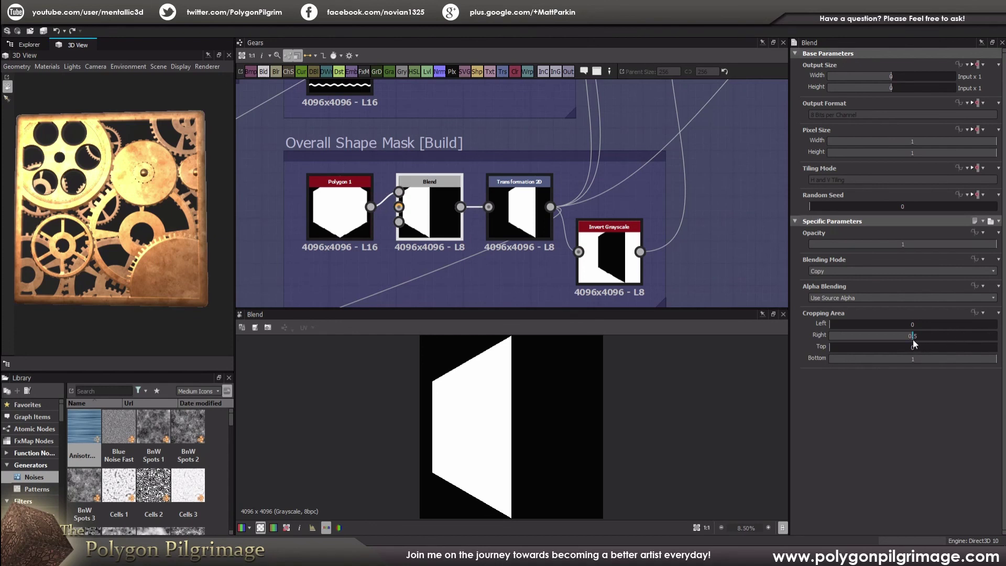
{"action": "scroll", "coordinate": [541, 410], "scroll_direction": "down", "scroll_amount": 1}
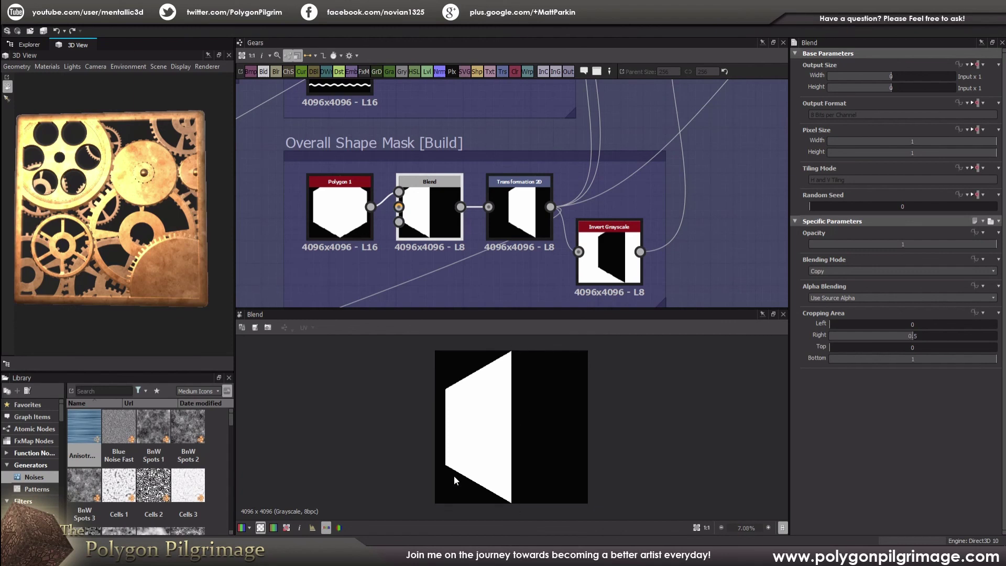
Step: Examine the Hypoid gear reference drawing, comparing its small angled pinion with the cropped polygon's shape
{"action": "scroll", "coordinate": [492, 180], "scroll_direction": "down", "scroll_amount": 5}
{"action": "scroll", "coordinate": [430, 157], "scroll_direction": "down", "scroll_amount": 3}
{"action": "scroll", "coordinate": [414, 204], "scroll_direction": "up", "scroll_amount": 10}
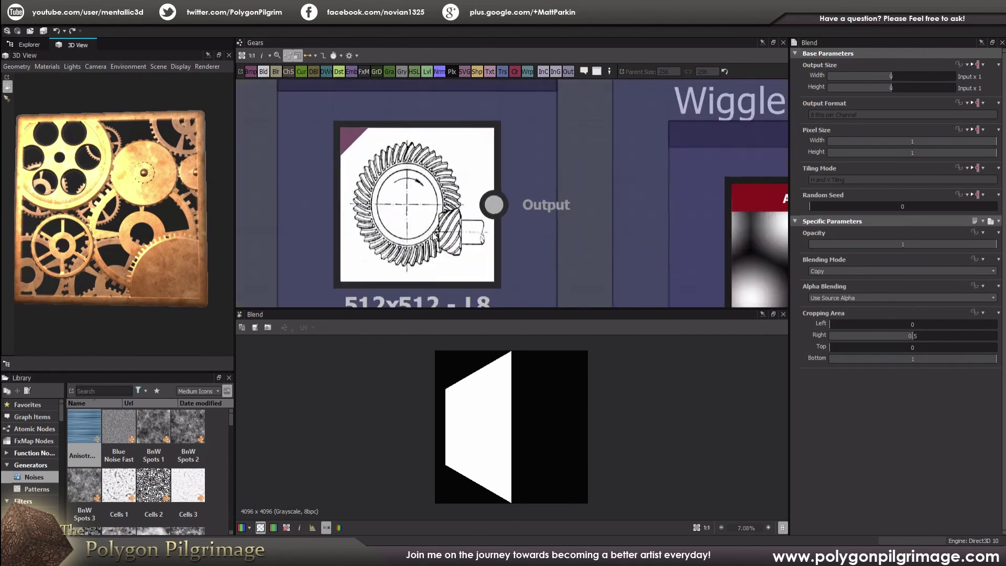
{"action": "scroll", "coordinate": [445, 251], "scroll_direction": "up", "scroll_amount": 2}
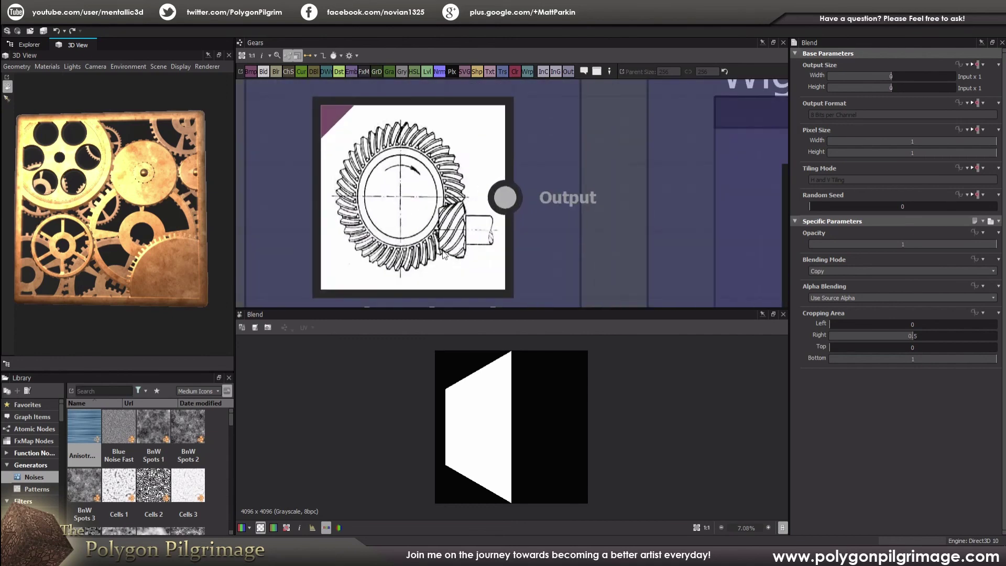
Step: Inspect the Overall Shape Mask group's Transformation 2D node, including its X offset and the position of the half polygon
{"action": "scroll", "coordinate": [459, 265], "scroll_direction": "down", "scroll_amount": 4}
{"action": "middle_click_drag", "start_coordinate": [630, 252], "coordinate": [592, 184]}
{"action": "scroll", "coordinate": [590, 241], "scroll_direction": "up", "scroll_amount": 3}
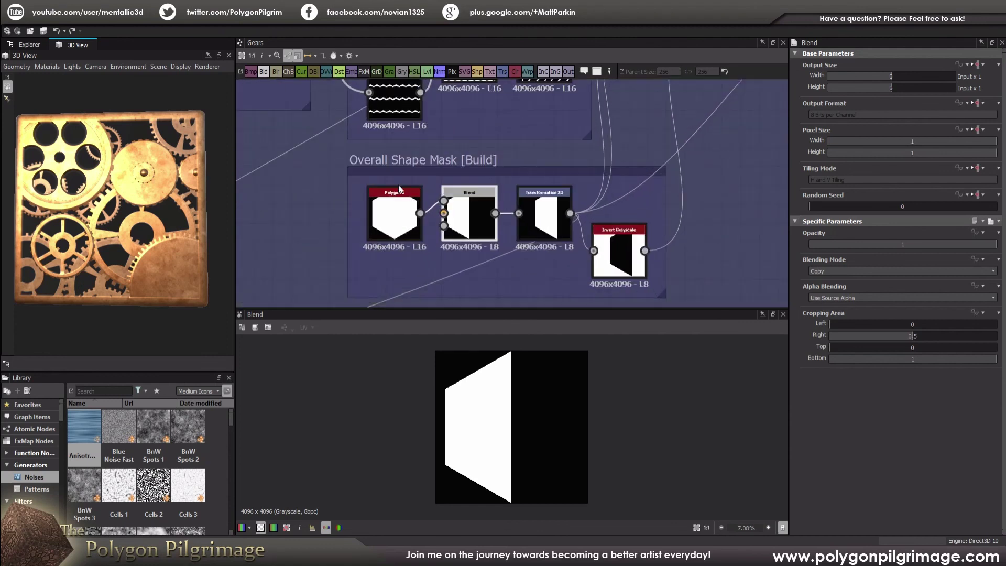
{"action": "scroll", "coordinate": [561, 219], "scroll_direction": "up", "scroll_amount": 1}
{"action": "left_click", "coordinate": [556, 220]}
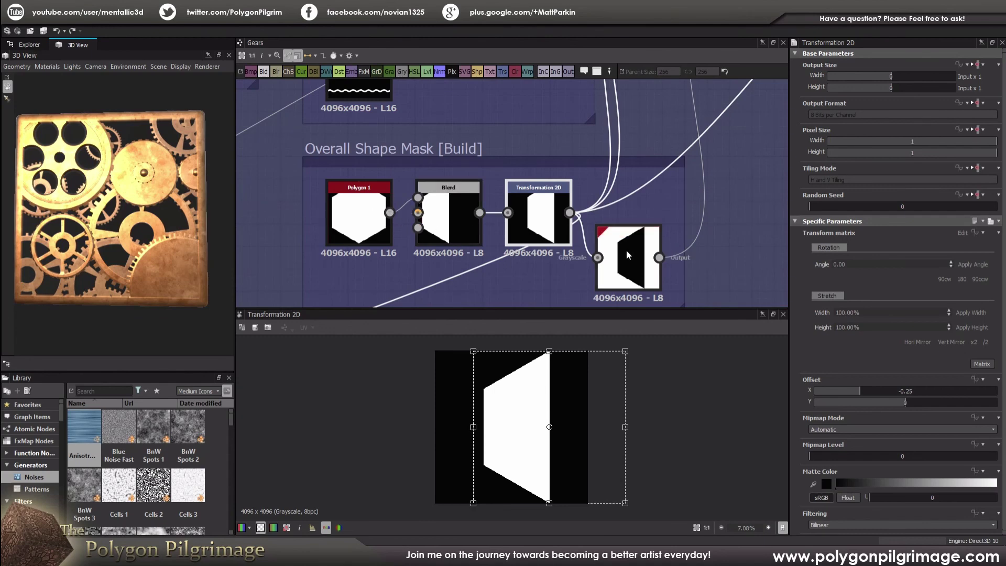
Step: Inspect the Gradient Overlays group's Copy Blend that masks the rounded gradient with the overall shape
{"action": "scroll", "coordinate": [628, 255], "scroll_direction": "down", "scroll_amount": 3}
{"action": "middle_click_drag", "start_coordinate": [597, 140], "coordinate": [528, 206]}
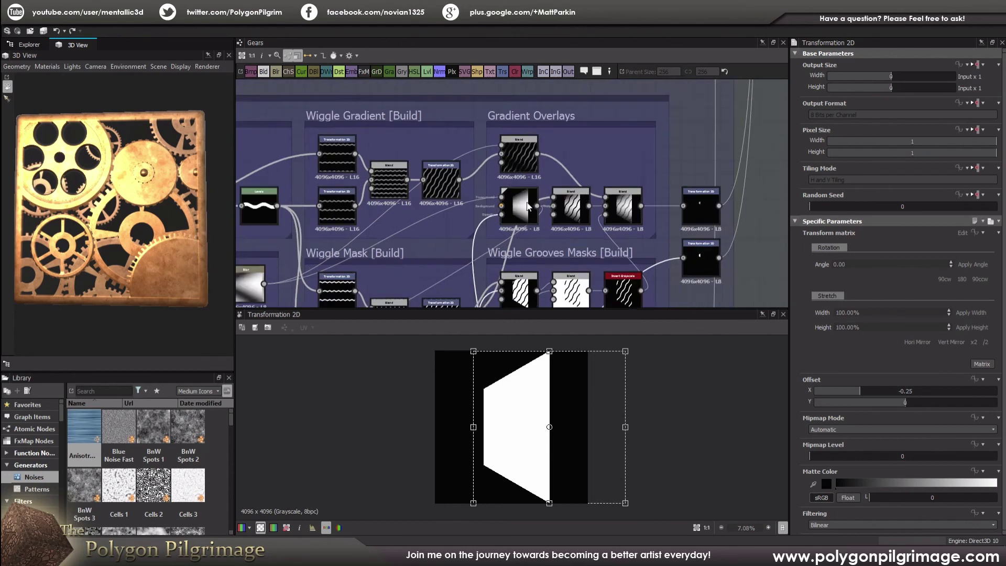
{"action": "scroll", "coordinate": [528, 205], "scroll_direction": "up", "scroll_amount": 3}
{"action": "double_click", "coordinate": [524, 207]}
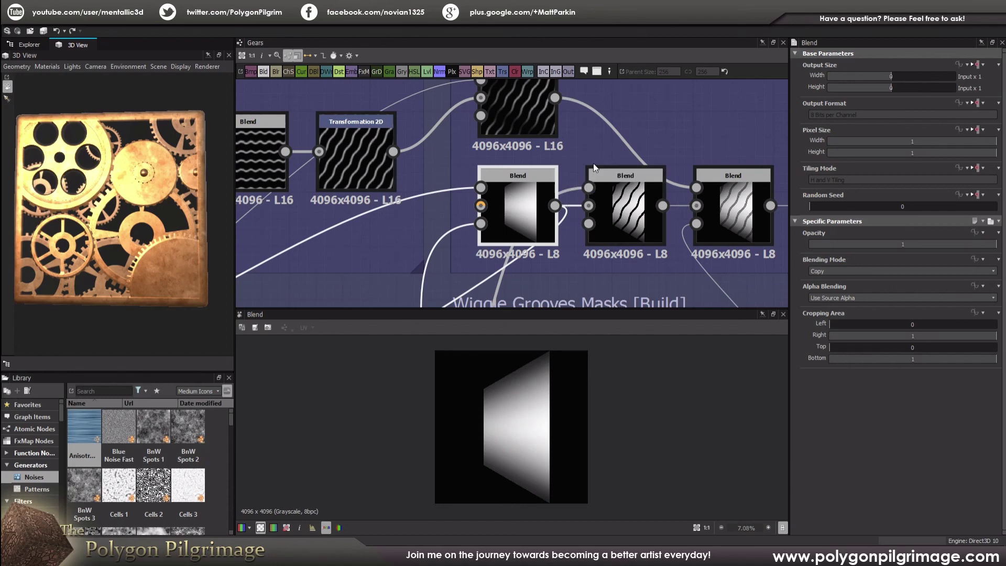
Step: Inspect the Gradient Overlays group's Multiply Blend that combines the slanted wiggle lines with the rounded gradient
{"action": "scroll", "coordinate": [594, 162], "scroll_direction": "down", "scroll_amount": 2}
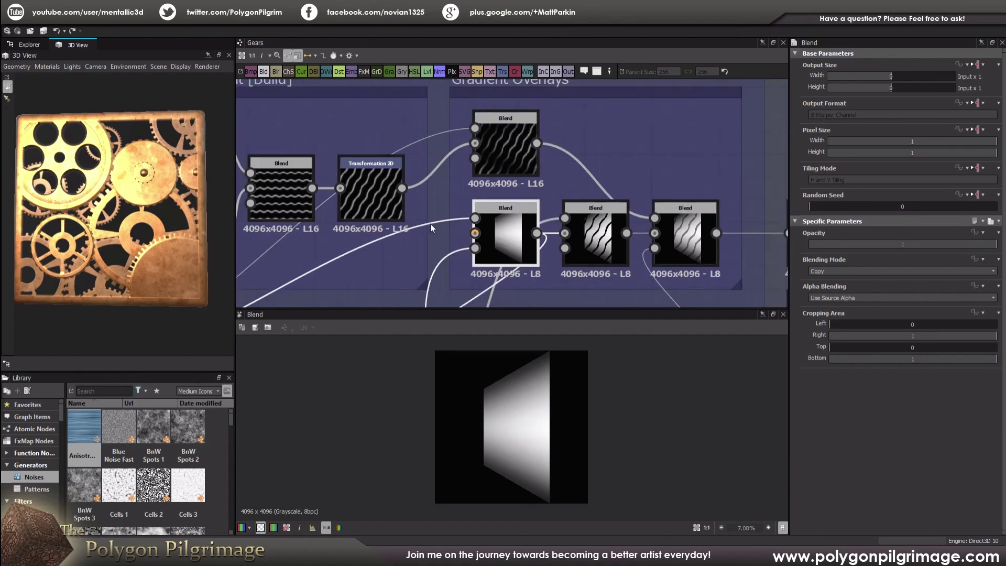
{"action": "scroll", "coordinate": [449, 199], "scroll_direction": "down", "scroll_amount": 3}
{"action": "middle_click_drag", "start_coordinate": [449, 199], "coordinate": [476, 196]}
{"action": "scroll", "coordinate": [476, 174], "scroll_direction": "up", "scroll_amount": 2}
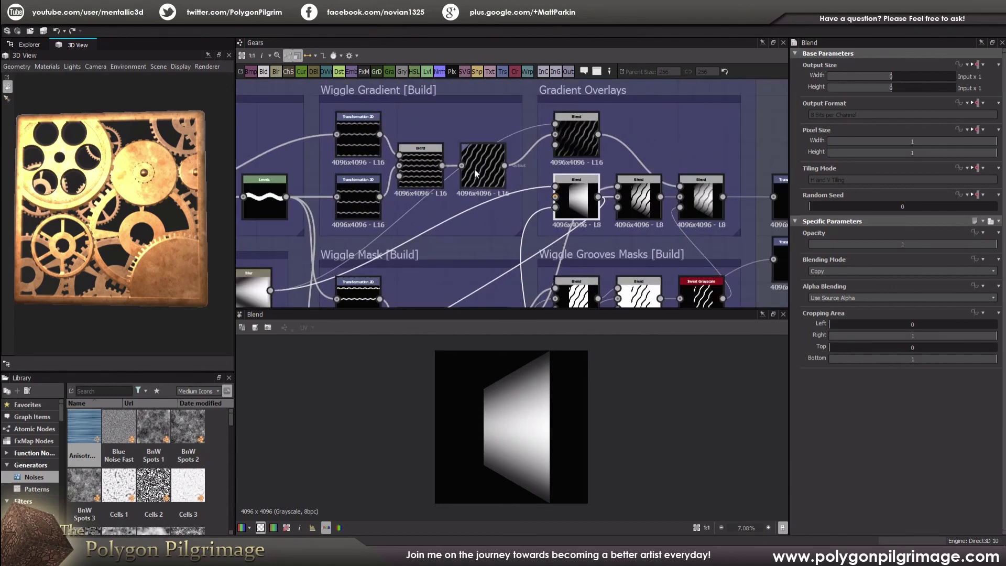
{"action": "middle_click_drag", "start_coordinate": [555, 162], "coordinate": [492, 184]}
{"action": "scroll", "coordinate": [503, 162], "scroll_direction": "up", "scroll_amount": 2}
{"action": "left_click", "coordinate": [511, 152]}
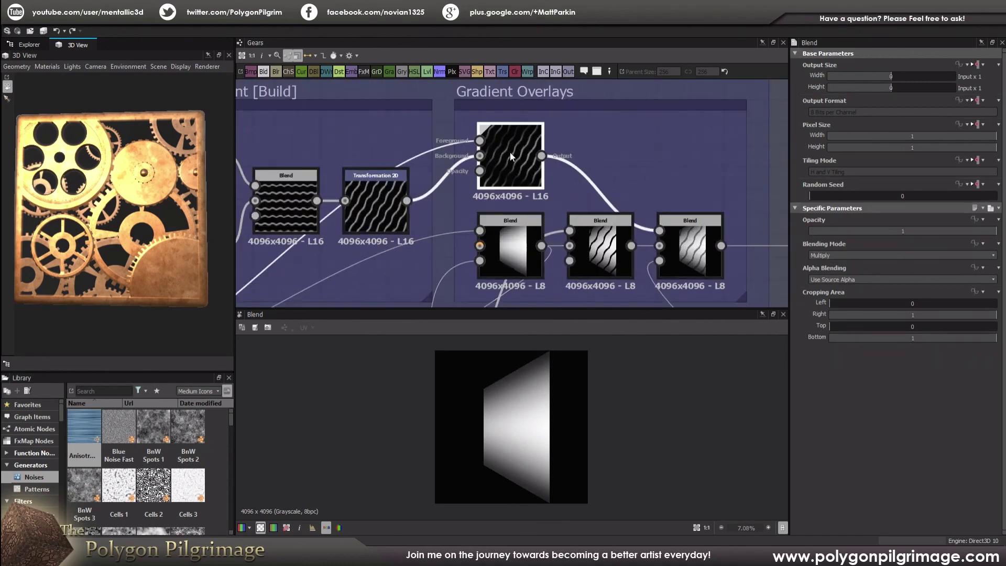
{"action": "scroll", "coordinate": [510, 157], "scroll_direction": "down", "scroll_amount": 1}
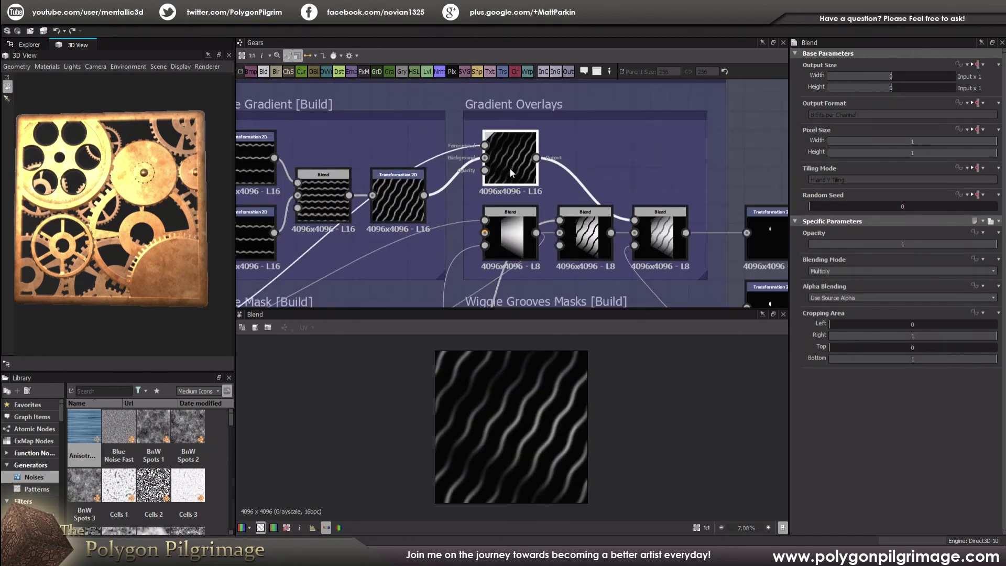
{"action": "scroll", "coordinate": [523, 433], "scroll_direction": "up", "scroll_amount": 1}
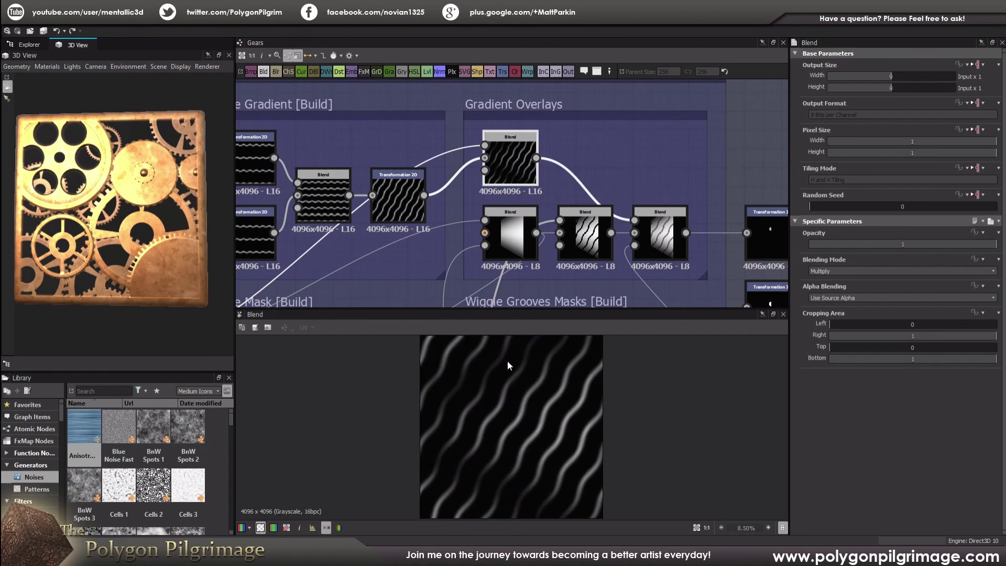
{"action": "scroll", "coordinate": [507, 369], "scroll_direction": "down", "scroll_amount": 1}
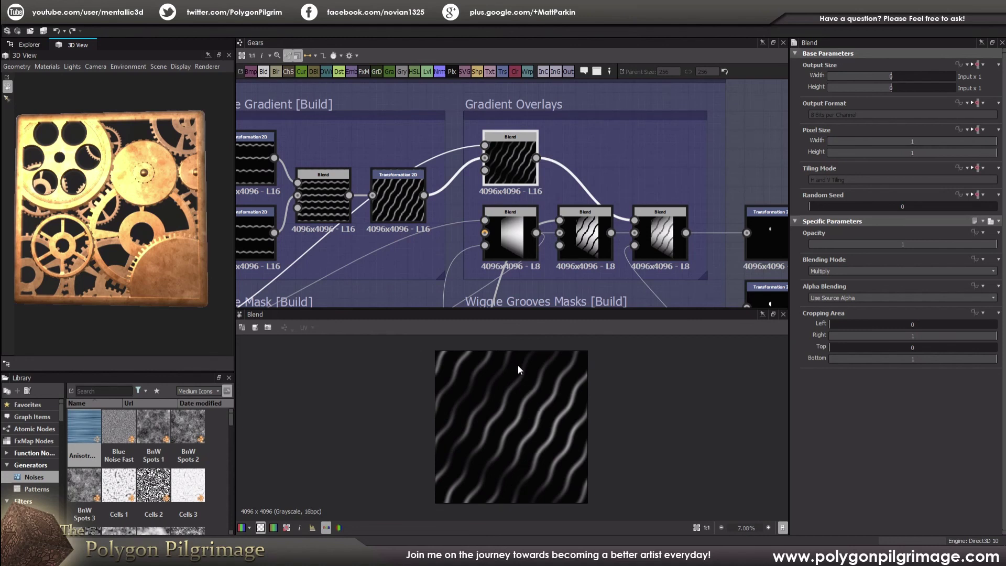
Step: Inspect the Gradient Overlays group's Subtract Blend and trace its groove input back to the Wiggle Mask group
{"action": "middle_click_drag", "start_coordinate": [602, 177], "coordinate": [590, 140]}
{"action": "left_click", "coordinate": [568, 203]}
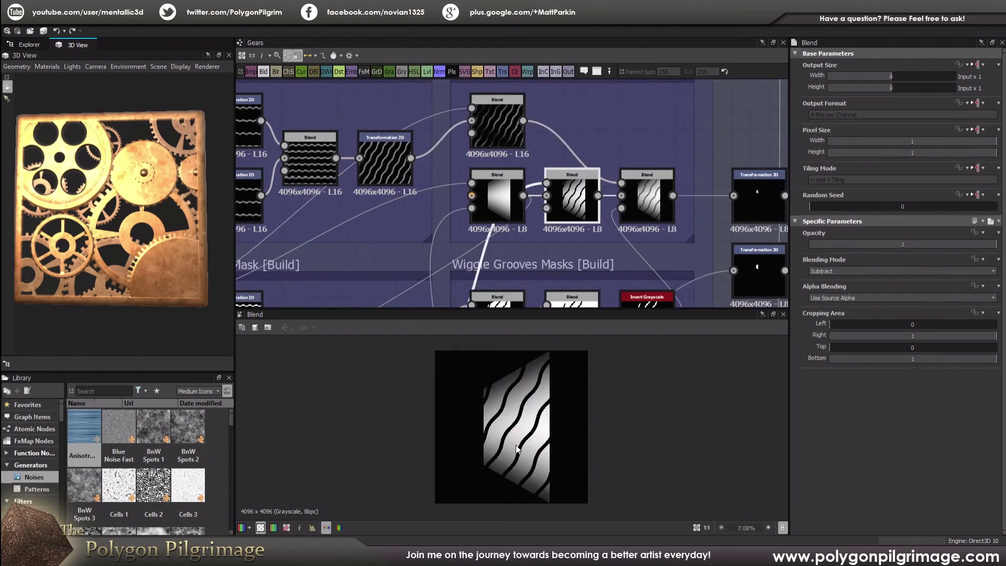
{"action": "middle_click_drag", "start_coordinate": [537, 236], "coordinate": [555, 148]}
{"action": "scroll", "coordinate": [556, 201], "scroll_direction": "down", "scroll_amount": 2}
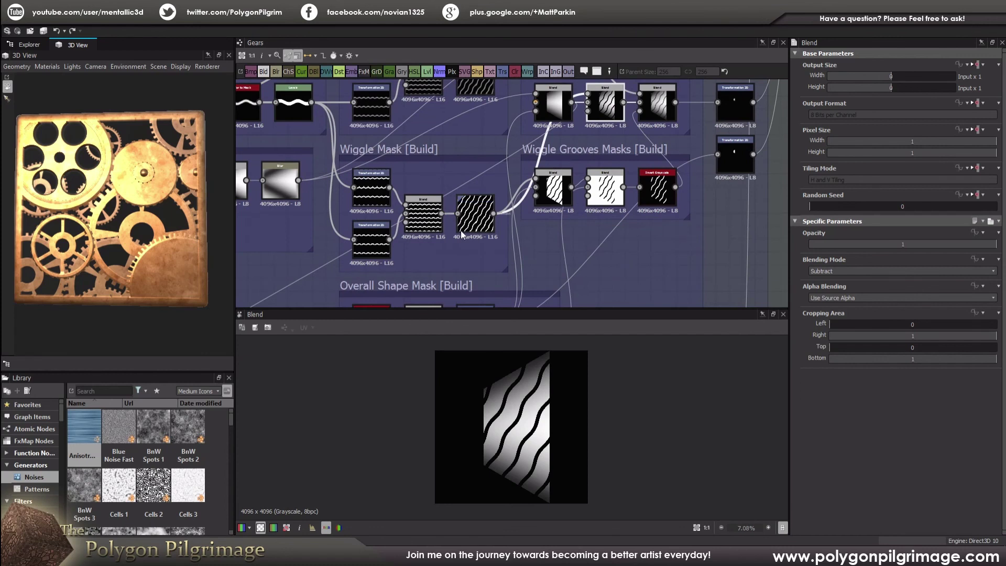
{"action": "middle_click_drag", "start_coordinate": [473, 219], "coordinate": [488, 242]}
{"action": "scroll", "coordinate": [487, 242], "scroll_direction": "down", "scroll_amount": 1}
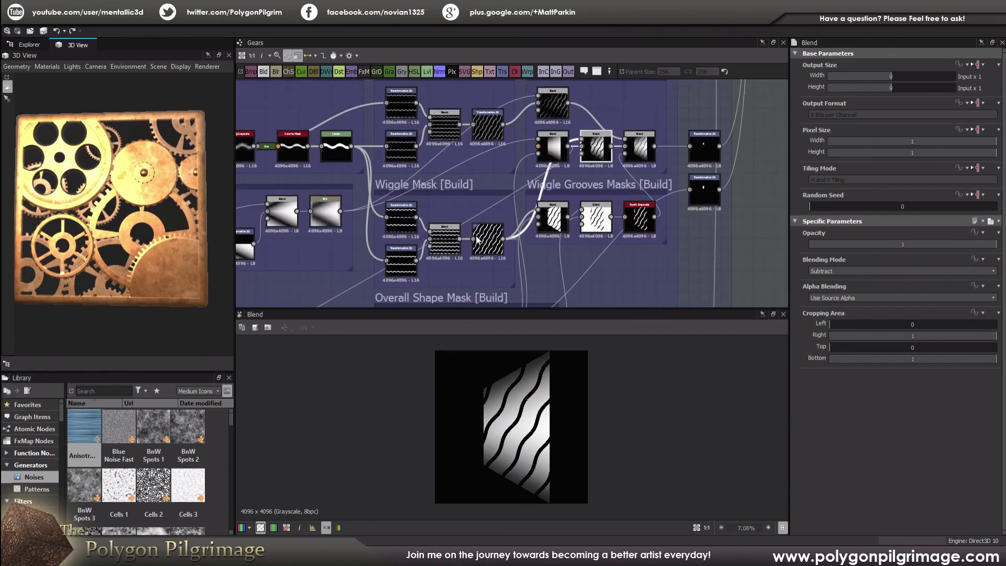
{"action": "scroll", "coordinate": [474, 239], "scroll_direction": "up", "scroll_amount": 1}
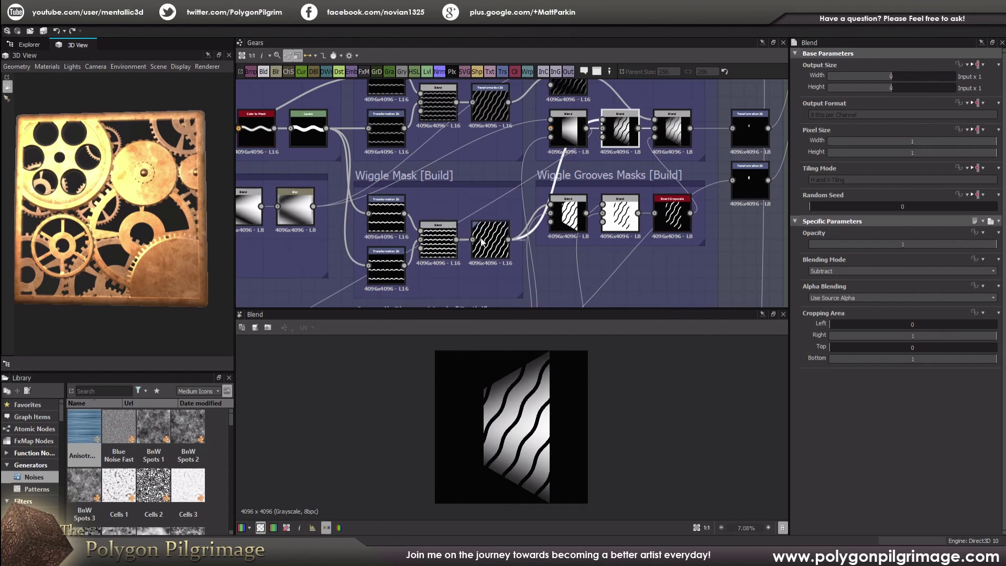
{"action": "scroll", "coordinate": [497, 236], "scroll_direction": "down", "scroll_amount": 1}
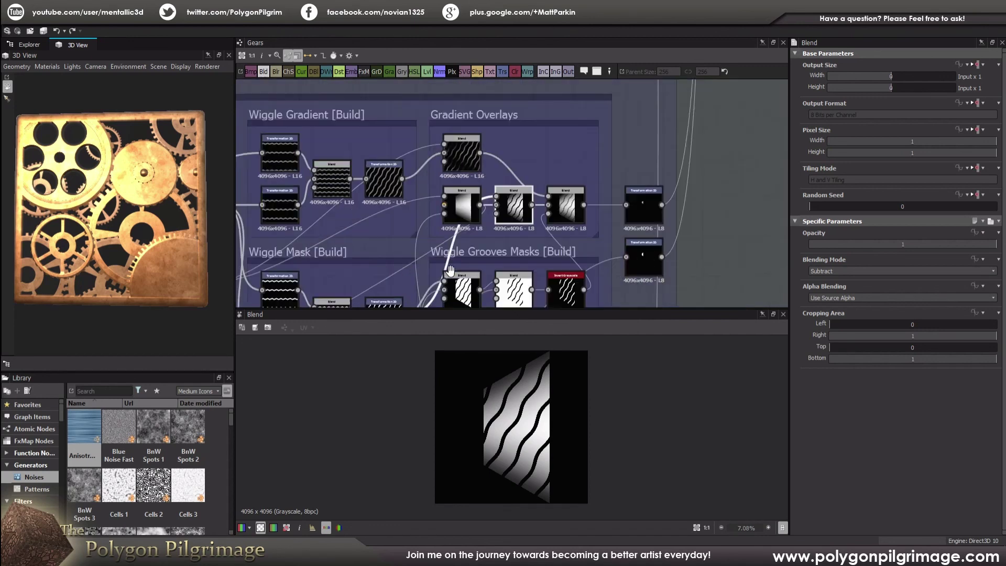
Step: Inspect the Gradient Overlays group's final Copy Blend that overlays the slanted wiggle lines on the grooved gradient shape
{"action": "scroll", "coordinate": [502, 229], "scroll_direction": "up", "scroll_amount": 2}
{"action": "scroll", "coordinate": [541, 386], "scroll_direction": "up", "scroll_amount": 1}
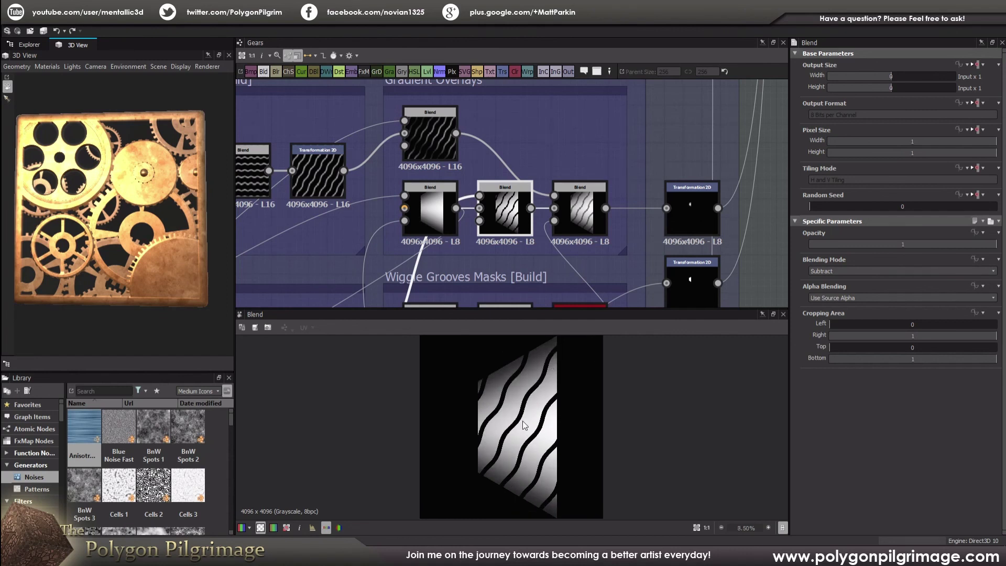
{"action": "left_click", "coordinate": [572, 221]}
{"action": "scroll", "coordinate": [530, 402], "scroll_direction": "up", "scroll_amount": 1}
{"action": "scroll", "coordinate": [529, 401], "scroll_direction": "up", "scroll_amount": 1}
{"action": "scroll", "coordinate": [529, 400], "scroll_direction": "down", "scroll_amount": 3}
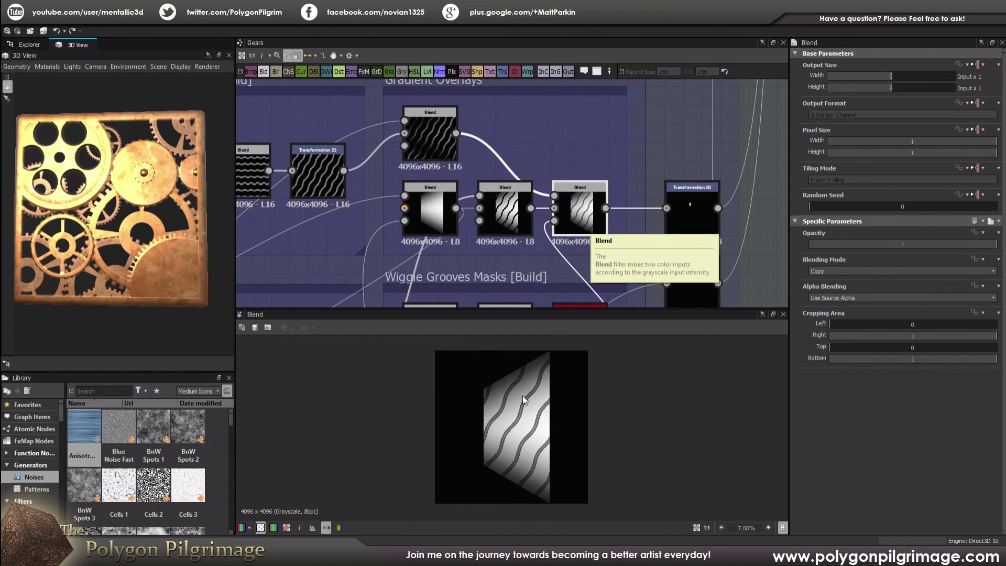
{"action": "scroll", "coordinate": [523, 398], "scroll_direction": "down", "scroll_amount": 3}
{"action": "scroll", "coordinate": [523, 399], "scroll_direction": "up", "scroll_amount": 2}
Step: Trace the final Copy Blend's opacity input to the Invert Grayscale node in the Wiggle Grooves Masks group
{"action": "scroll", "coordinate": [510, 143], "scroll_direction": "down", "scroll_amount": 1}
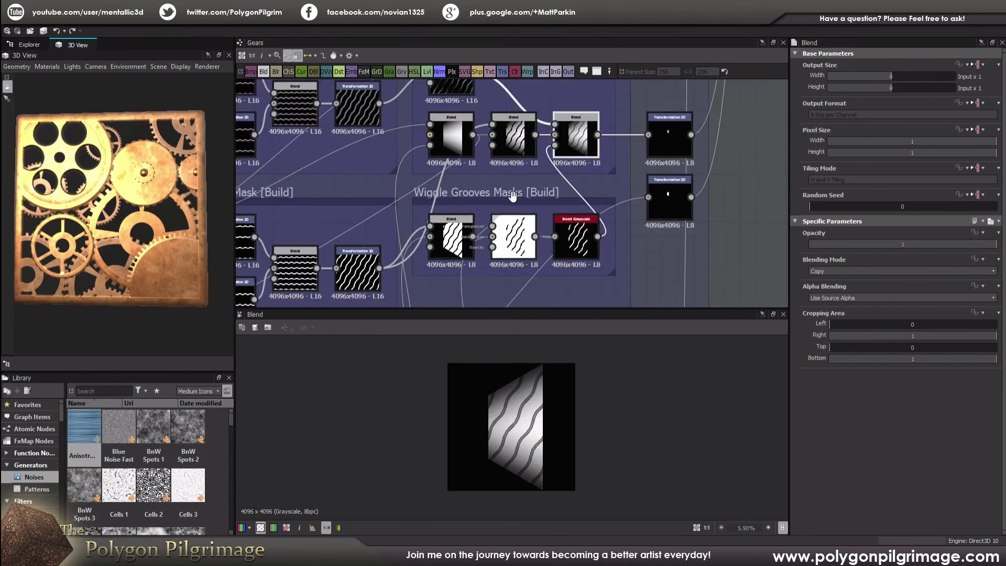
{"action": "scroll", "coordinate": [521, 210], "scroll_direction": "up", "scroll_amount": 2}
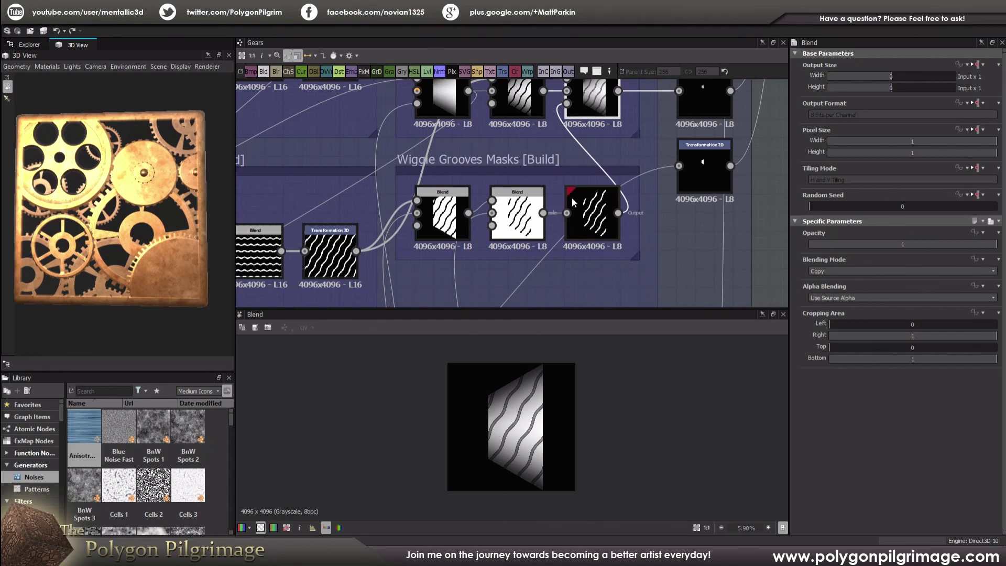
{"action": "scroll", "coordinate": [571, 197], "scroll_direction": "up", "scroll_amount": 3}
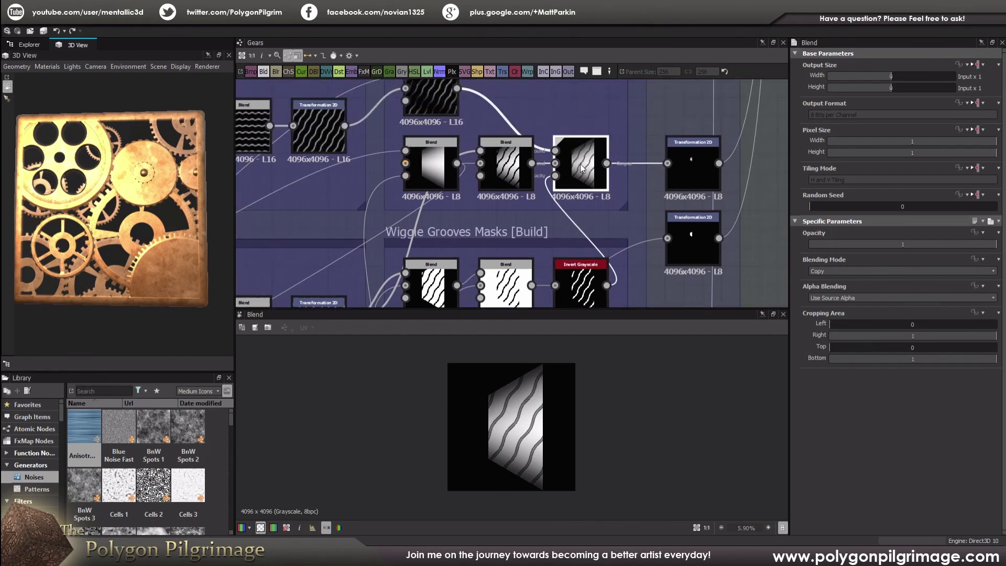
{"action": "scroll", "coordinate": [522, 394], "scroll_direction": "up", "scroll_amount": 1}
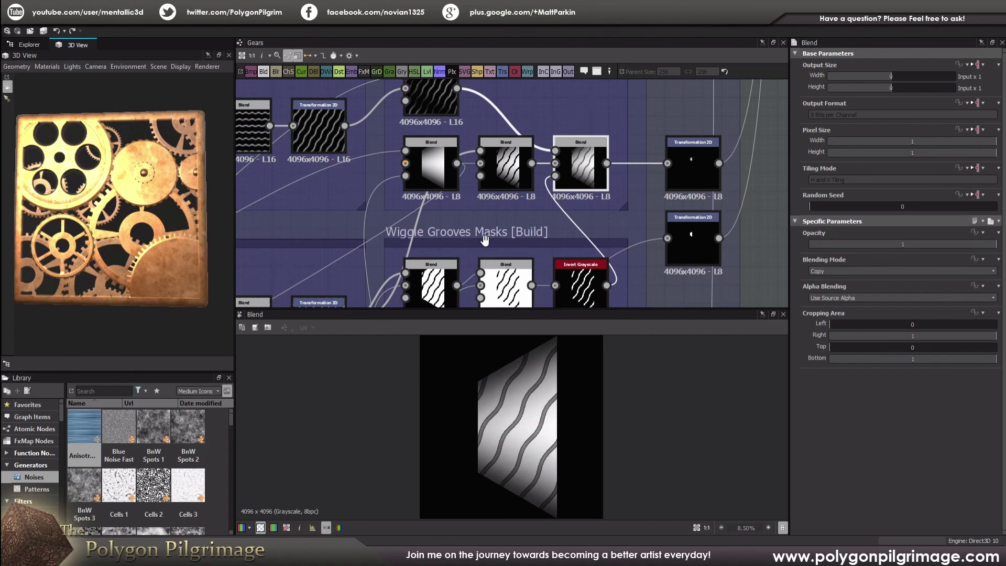
Step: Inspect the Gradient Overlays group's Multiply Blend that supplies the shaded wiggle lines to the final Copy Blend
{"action": "scroll", "coordinate": [492, 266], "scroll_direction": "up", "scroll_amount": 2}
{"action": "left_click", "coordinate": [441, 159]}
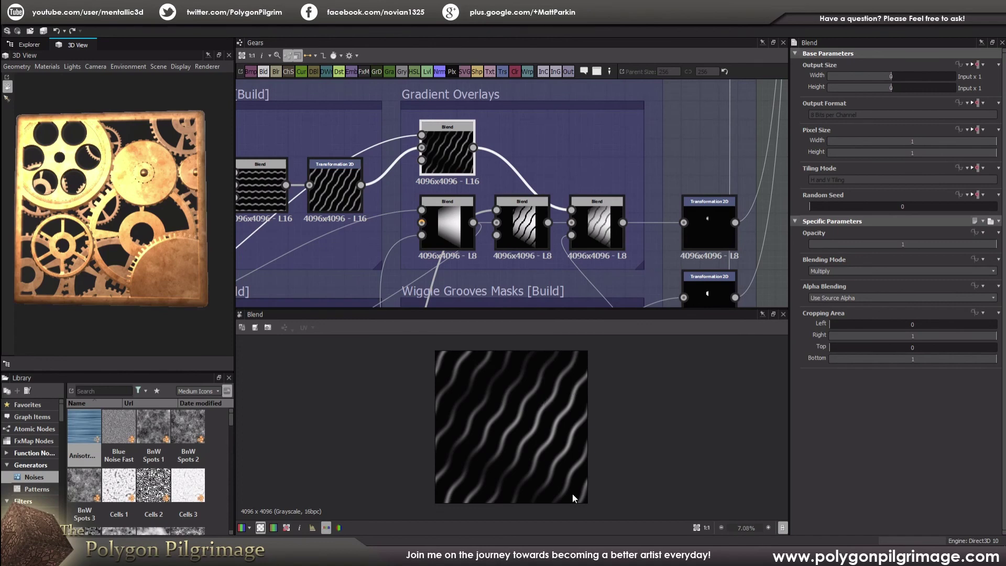
{"action": "scroll", "coordinate": [569, 228], "scroll_direction": "down", "scroll_amount": 2}
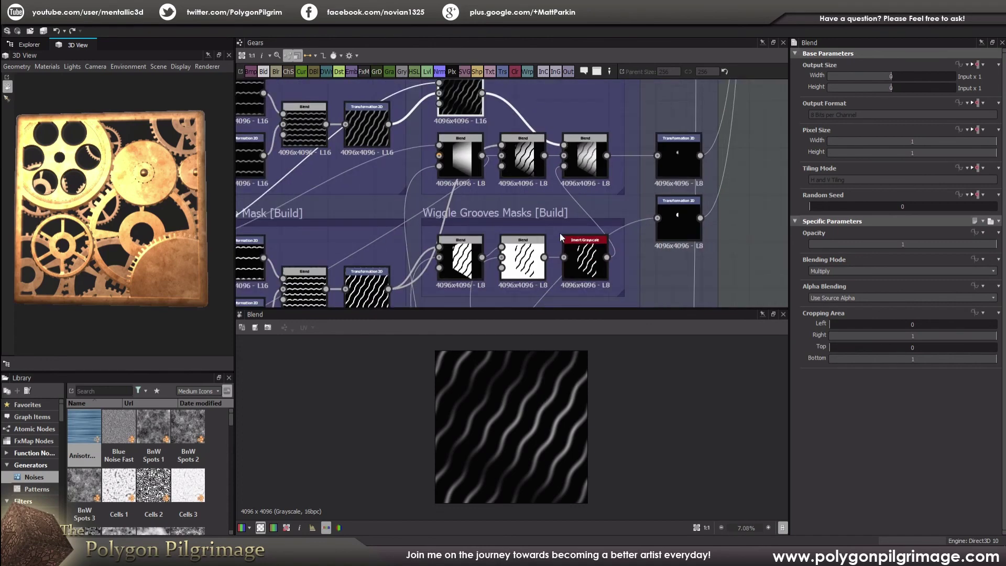
Step: Inspect the Wiggle Grooves Masks group's Subtract Blend and trace its inputs to the Wiggle Mask and Overall Shape Mask groups
{"action": "scroll", "coordinate": [551, 240], "scroll_direction": "down", "scroll_amount": 2}
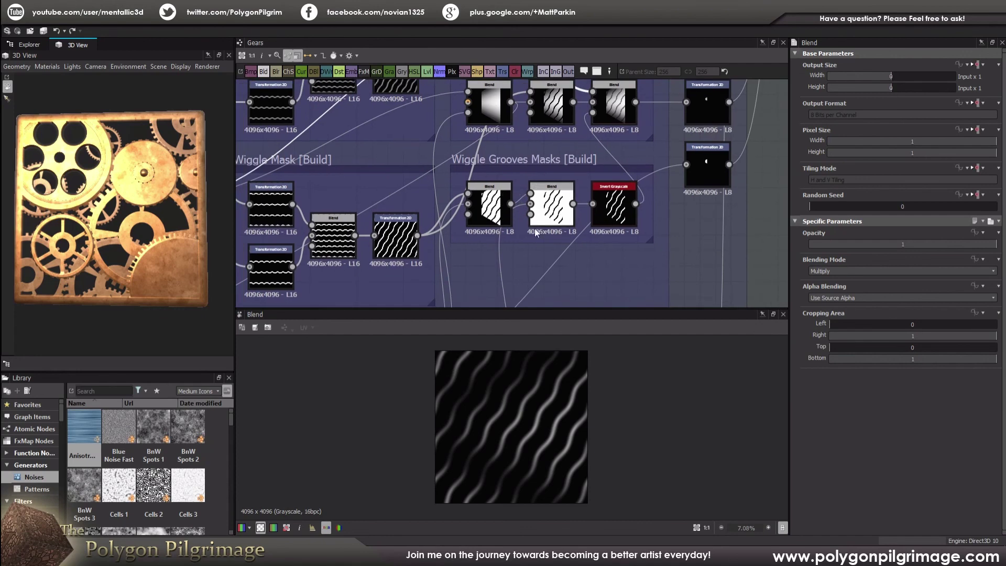
{"action": "scroll", "coordinate": [507, 224], "scroll_direction": "up", "scroll_amount": 3}
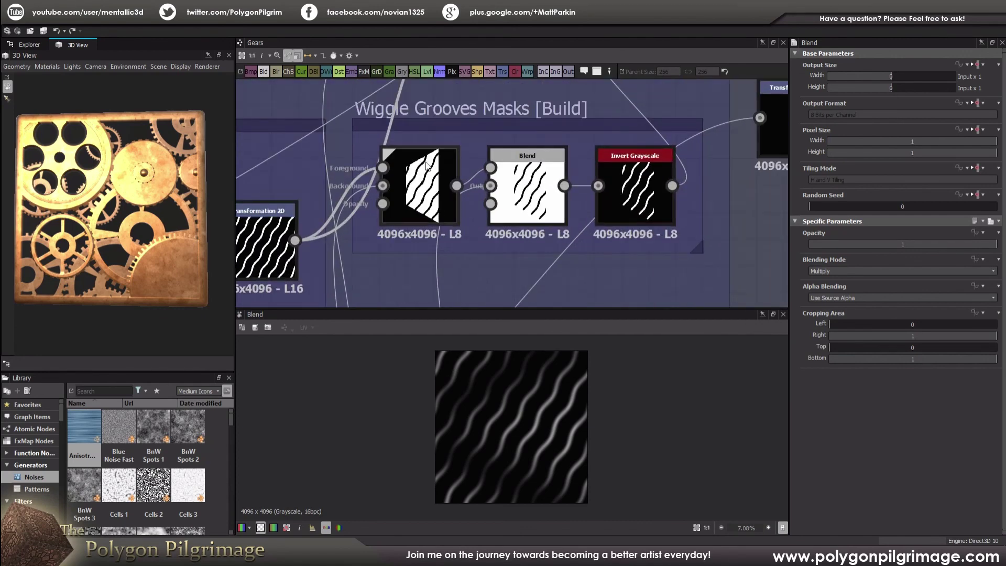
{"action": "scroll", "coordinate": [631, 192], "scroll_direction": "down", "scroll_amount": 4}
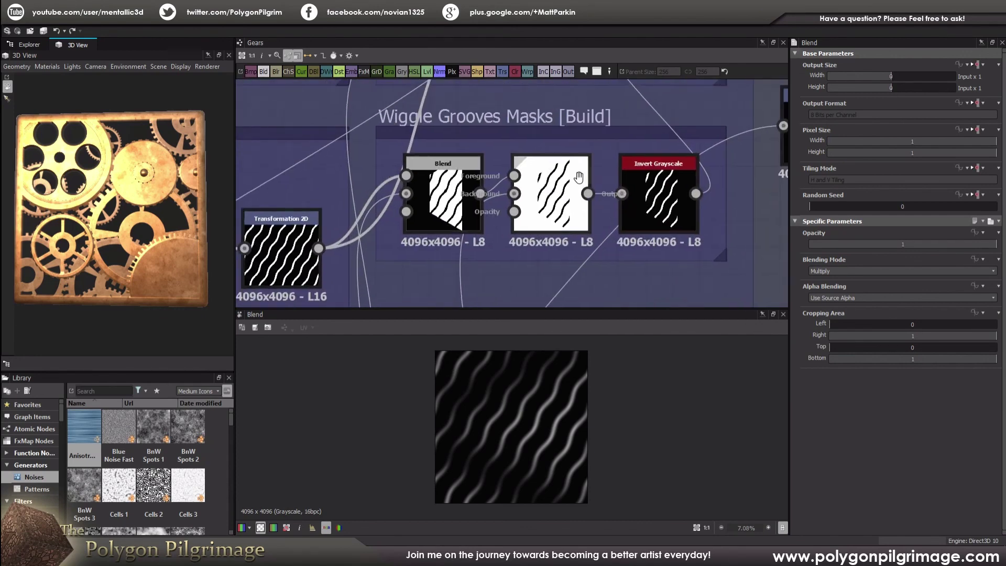
{"action": "scroll", "coordinate": [522, 224], "scroll_direction": "up", "scroll_amount": 2}
{"action": "double_click", "coordinate": [523, 230]}
{"action": "scroll", "coordinate": [503, 303], "scroll_direction": "down", "scroll_amount": 2}
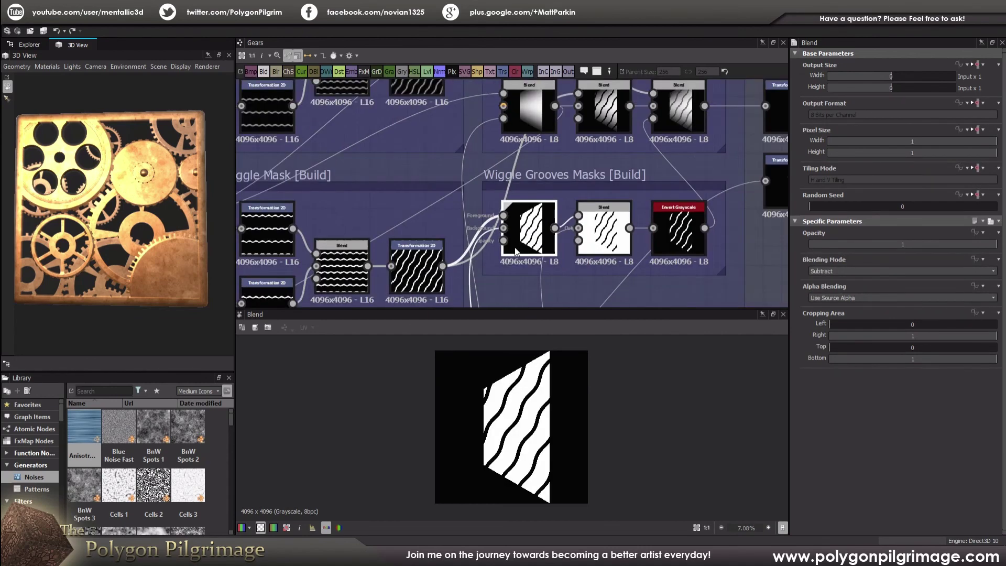
{"action": "middle_click_drag", "start_coordinate": [571, 261], "coordinate": [571, 227]}
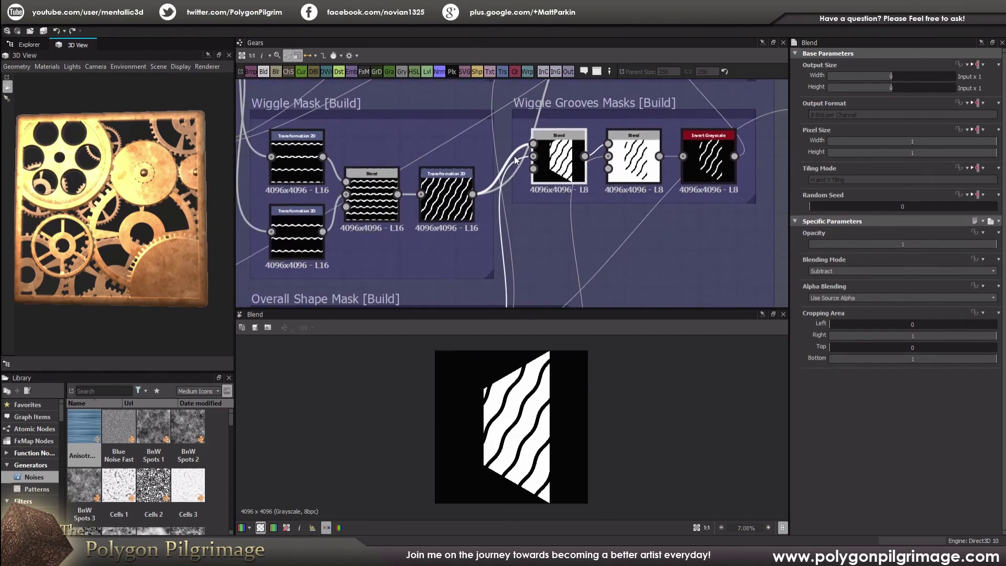
{"action": "scroll", "coordinate": [487, 236], "scroll_direction": "down", "scroll_amount": 3}
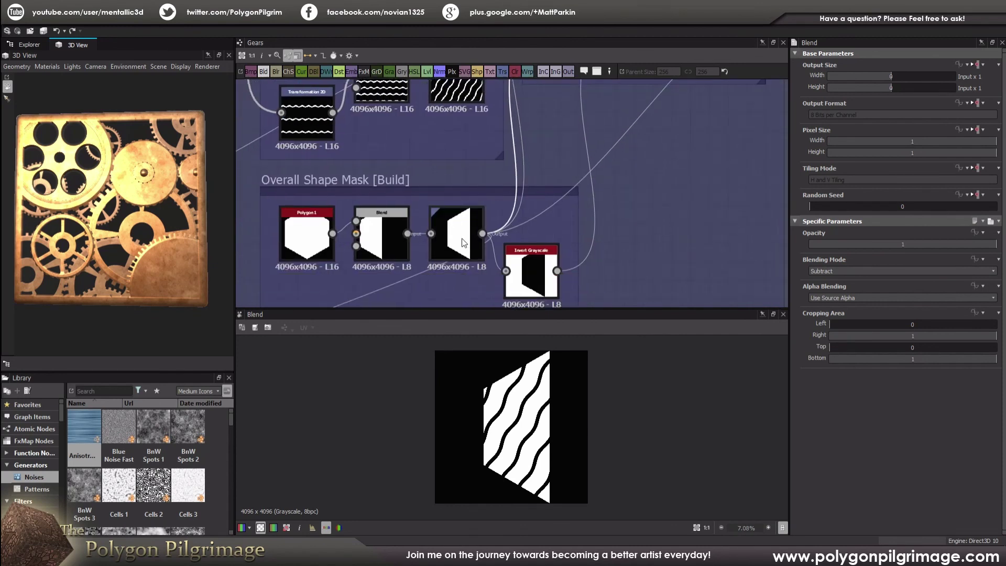
{"action": "scroll", "coordinate": [609, 175], "scroll_direction": "up", "scroll_amount": 4}
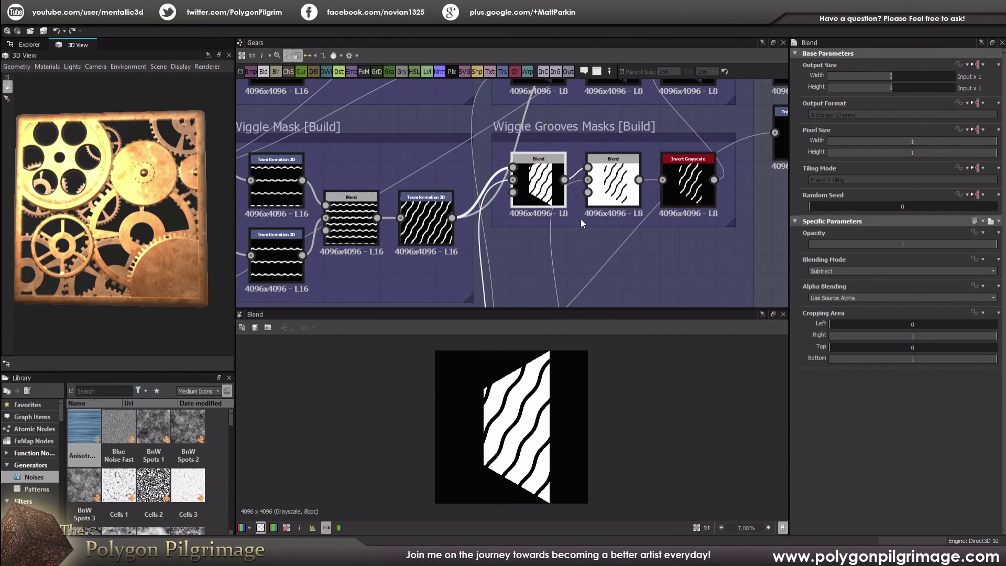
Step: Inspect the Wiggle Grooves Masks group's Add (Linear Dodge) Blend with its inverted shape mask input, and the Invert Grayscale node after it
{"action": "scroll", "coordinate": [571, 230], "scroll_direction": "down", "scroll_amount": 5}
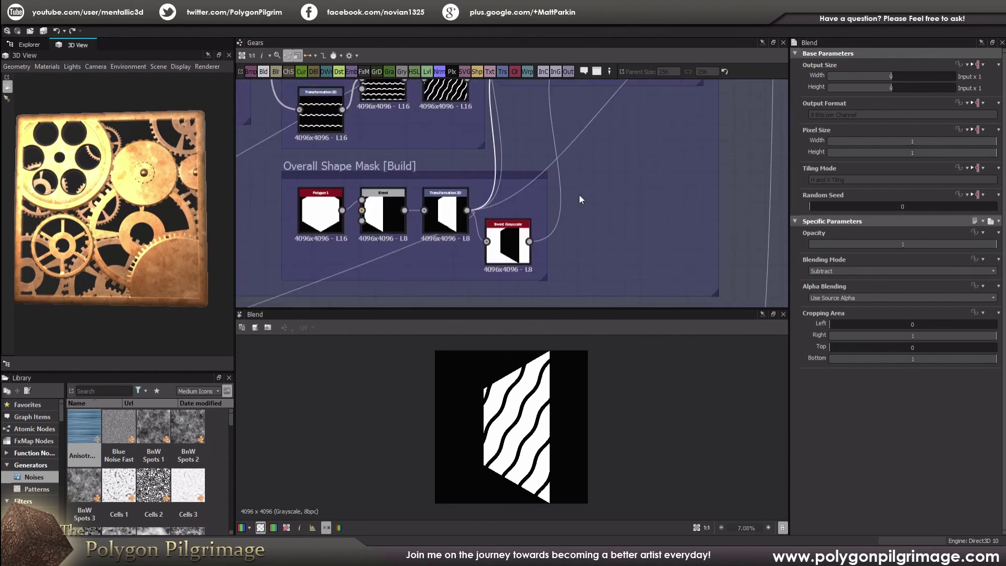
{"action": "scroll", "coordinate": [579, 199], "scroll_direction": "up", "scroll_amount": 3}
{"action": "left_click", "coordinate": [554, 174]}
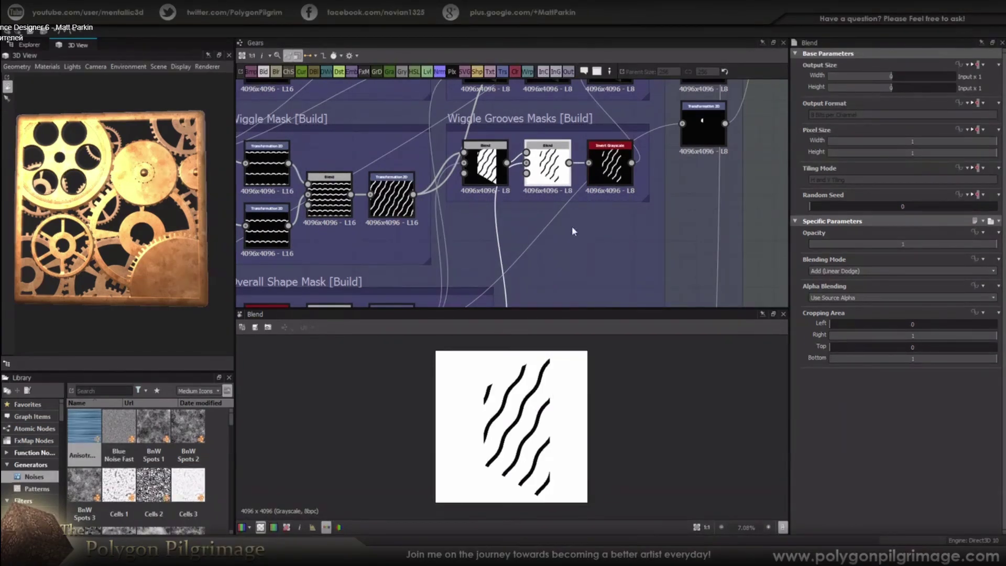
{"action": "left_click", "coordinate": [608, 166]}
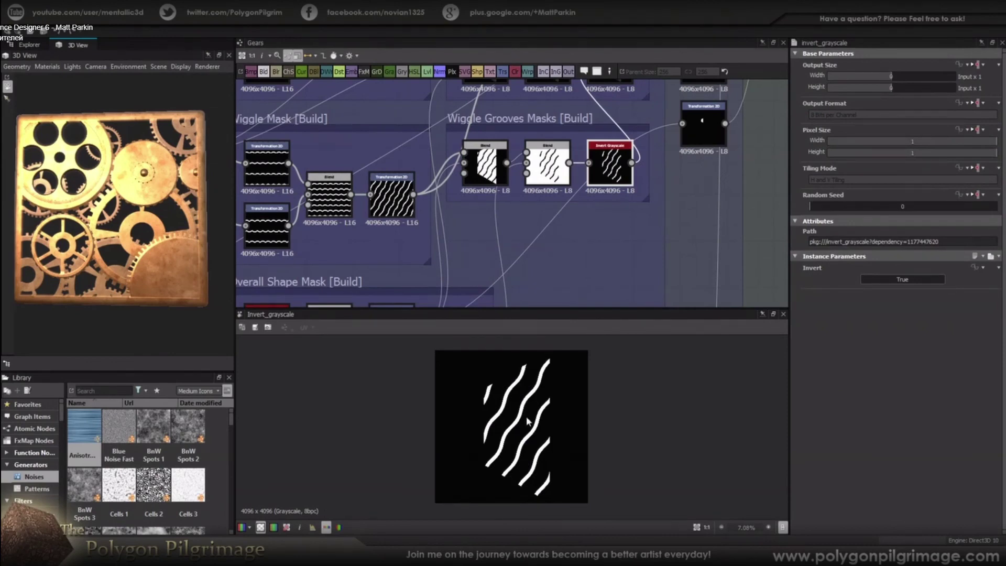
Step: Recheck the final Copy Blend in the Gradient Overlays group to see how the inverted groove mask limits the wiggle lines
{"action": "middle_click_drag", "start_coordinate": [614, 220], "coordinate": [569, 322]}
{"action": "left_click", "coordinate": [565, 160]}
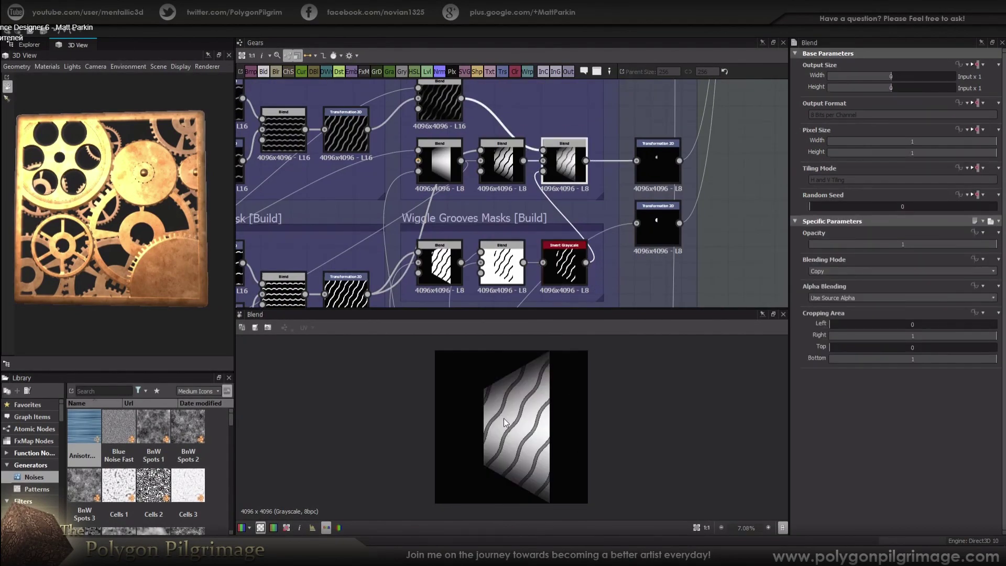
{"action": "scroll", "coordinate": [505, 418], "scroll_direction": "up", "scroll_amount": 3}
{"action": "scroll", "coordinate": [504, 418], "scroll_direction": "down", "scroll_amount": 5}
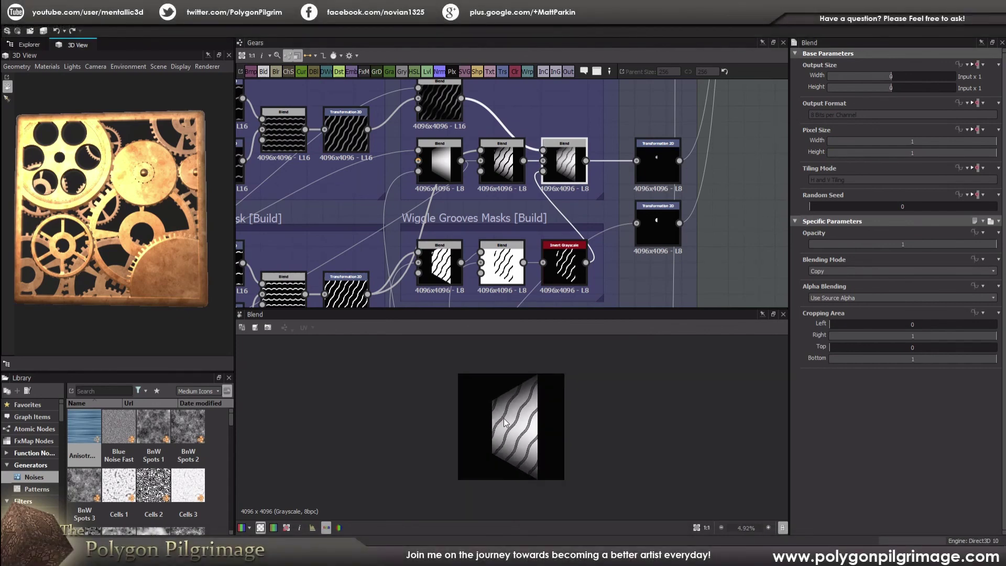
Step: Examine the hypoid gear reference drawing embedded in the graph for comparison with the finished gear shape
{"action": "scroll", "coordinate": [496, 232], "scroll_direction": "down", "scroll_amount": 4}
{"action": "middle_click_drag", "start_coordinate": [483, 198], "coordinate": [547, 217]}
{"action": "middle_click_drag", "start_coordinate": [373, 184], "coordinate": [407, 182]}
{"action": "scroll", "coordinate": [407, 181], "scroll_direction": "up", "scroll_amount": 6}
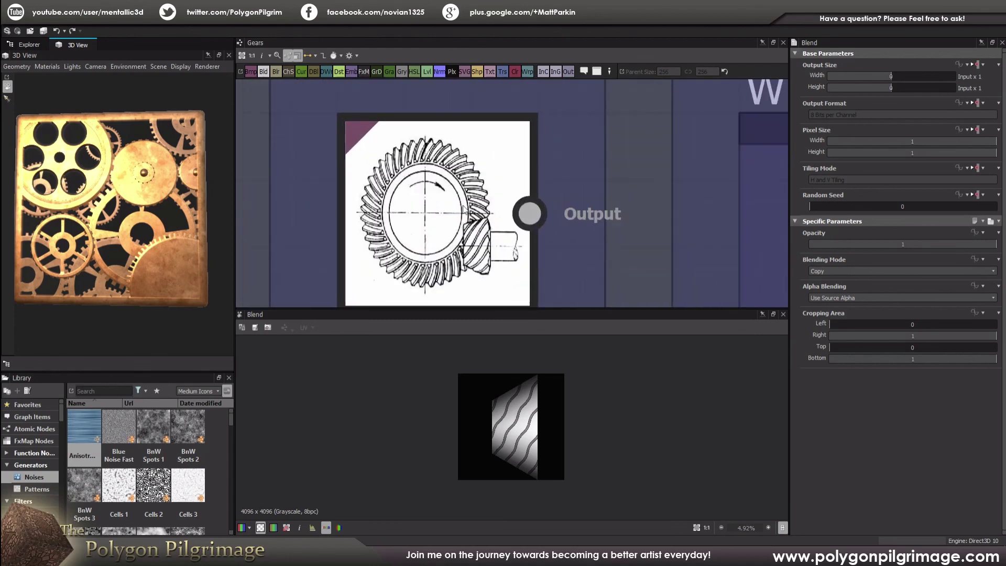
{"action": "scroll", "coordinate": [477, 212], "scroll_direction": "down", "scroll_amount": 6}
Step: Examine the layout of the Hypoid - Parallel group, including its Fins, Inner Ring and Gradient Ring sections
{"action": "scroll", "coordinate": [524, 220], "scroll_direction": "down", "scroll_amount": 3}
{"action": "mouse_move", "coordinate": [570, 228]}
{"action": "middle_mouse_down"}
{"action": "mouse_move", "coordinate": [570, 197]}
{"action": "mouse_move", "coordinate": [565, 222]}
{"action": "middle_mouse_up"}
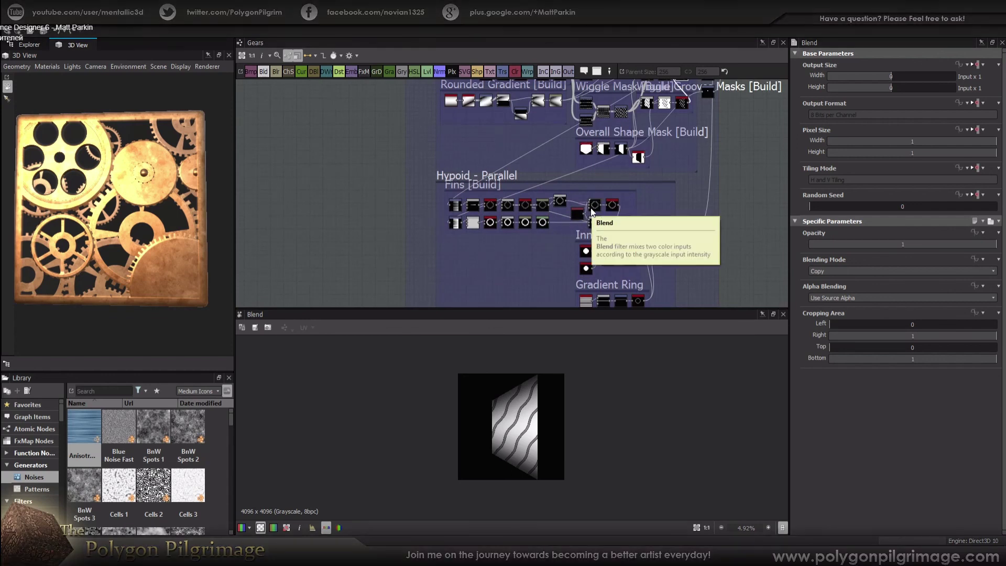
{"action": "middle_click_drag", "start_coordinate": [520, 260], "coordinate": [499, 234]}
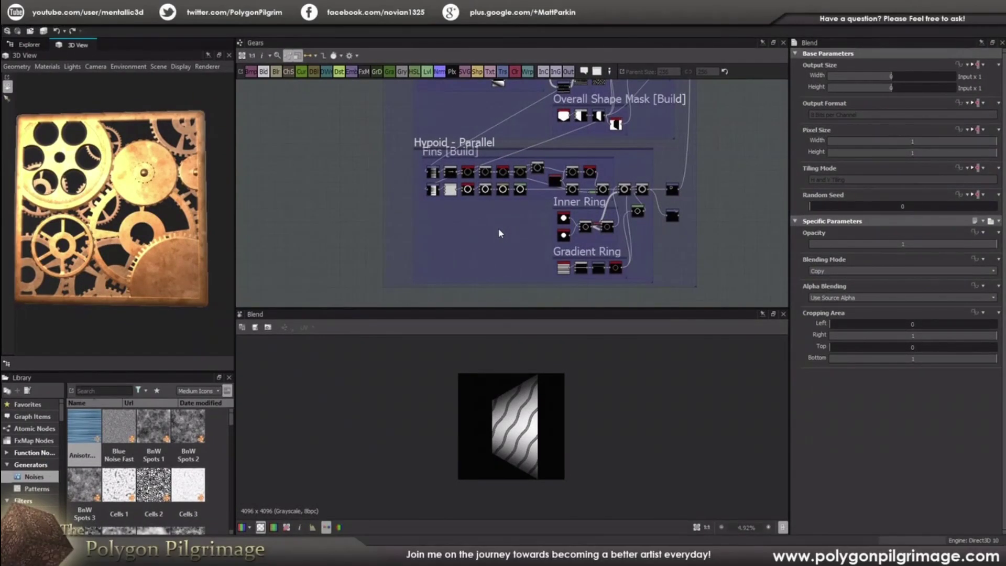
{"action": "middle_click_drag", "start_coordinate": [532, 228], "coordinate": [517, 236]}
{"action": "scroll", "coordinate": [506, 228], "scroll_direction": "up", "scroll_amount": 1}
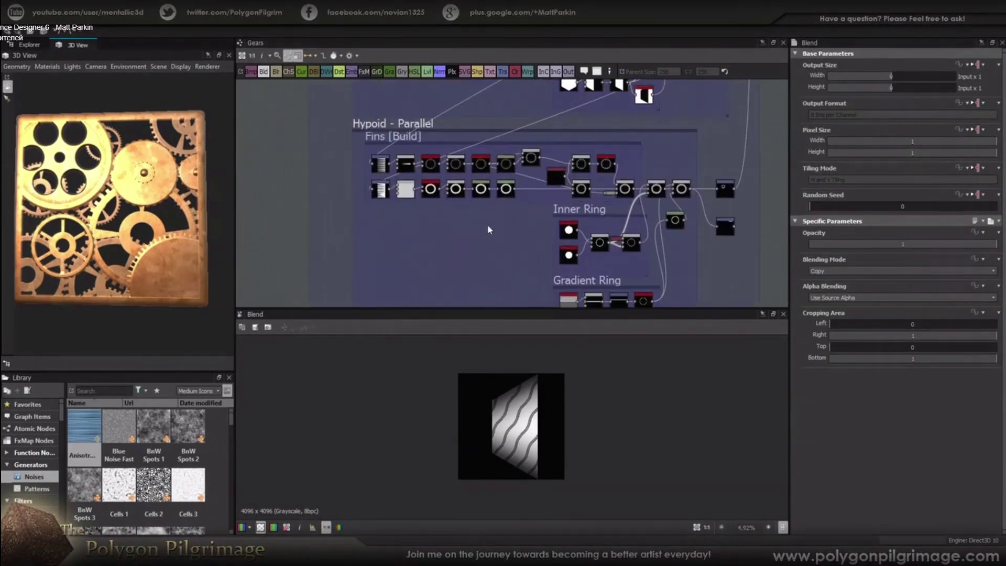
{"action": "scroll", "coordinate": [490, 244], "scroll_direction": "up", "scroll_amount": 1}
{"action": "scroll", "coordinate": [396, 164], "scroll_direction": "up", "scroll_amount": 2}
{"action": "scroll", "coordinate": [396, 164], "scroll_direction": "up", "scroll_amount": 1}
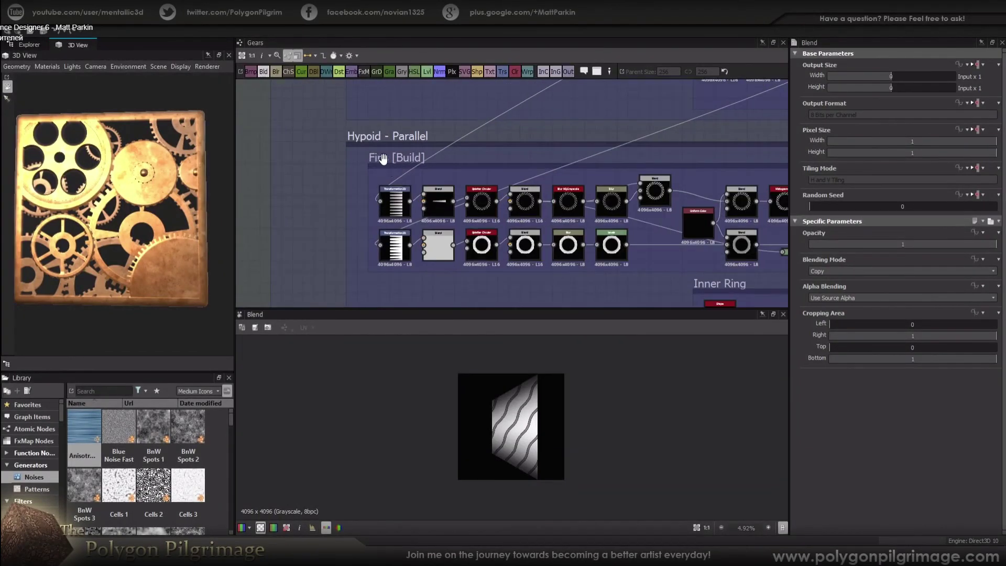
Step: Inspect the Fins group's upper Transformation 2D and trace its input to the rounded gradient Copy Blend in Gradient Overlays
{"action": "scroll", "coordinate": [447, 196], "scroll_direction": "up", "scroll_amount": 3}
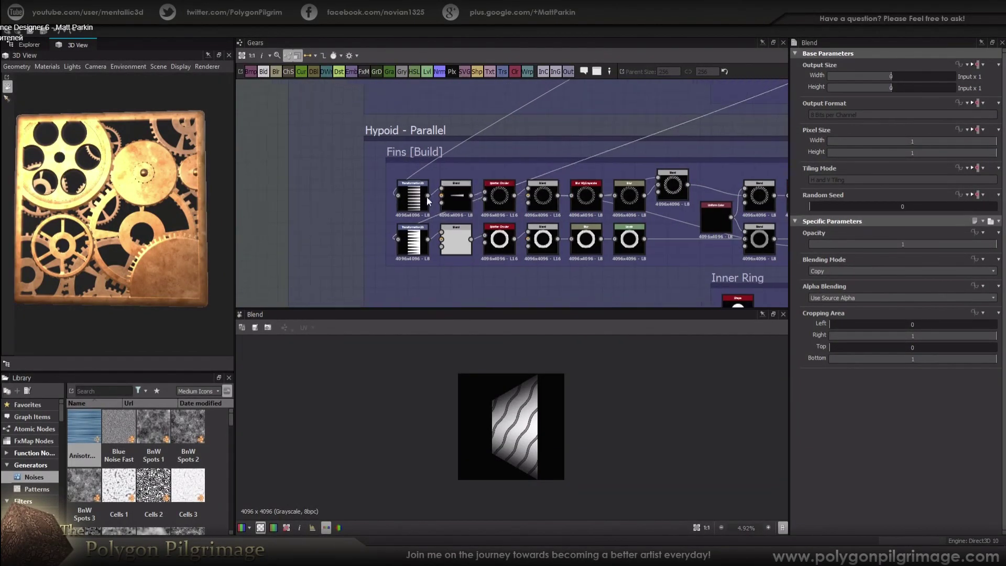
{"action": "left_click", "coordinate": [426, 199]}
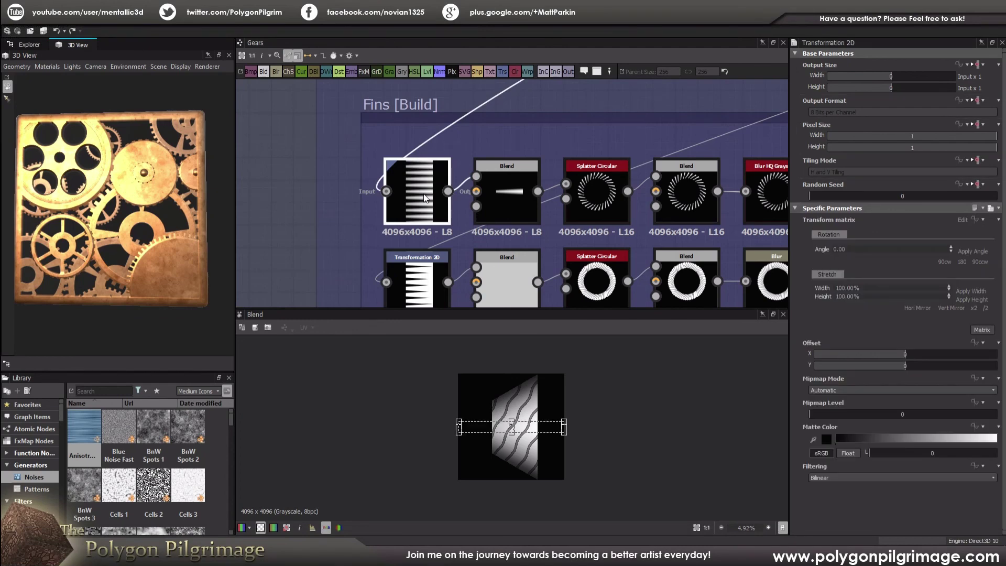
{"action": "scroll", "coordinate": [596, 223], "scroll_direction": "down", "scroll_amount": 4}
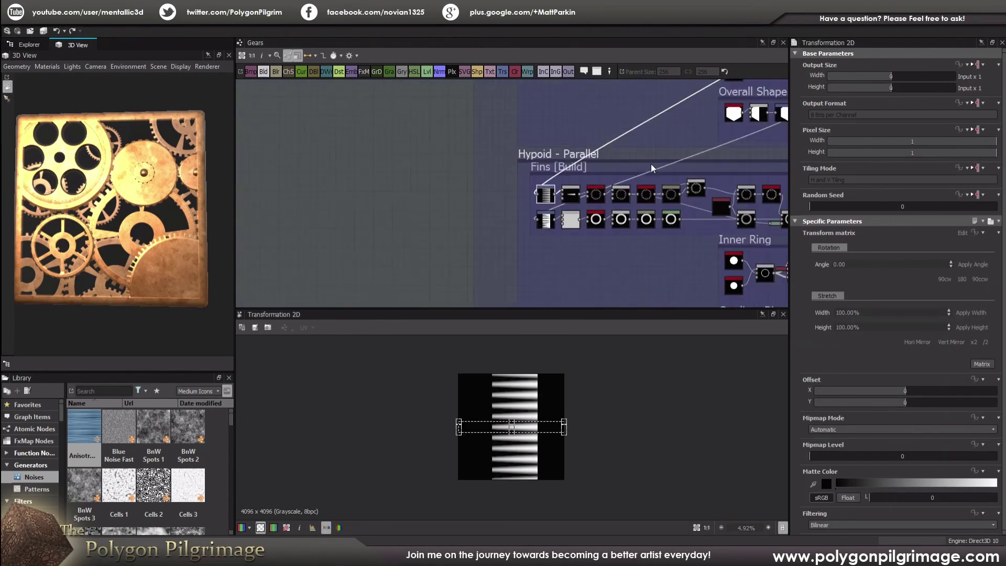
{"action": "scroll", "coordinate": [585, 224], "scroll_direction": "up", "scroll_amount": 5}
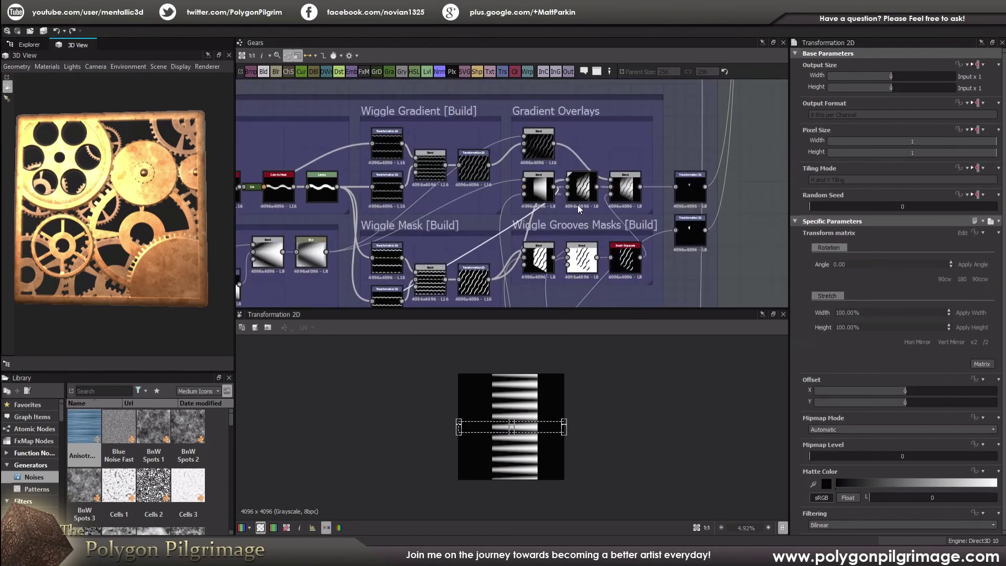
{"action": "left_click", "coordinate": [525, 184]}
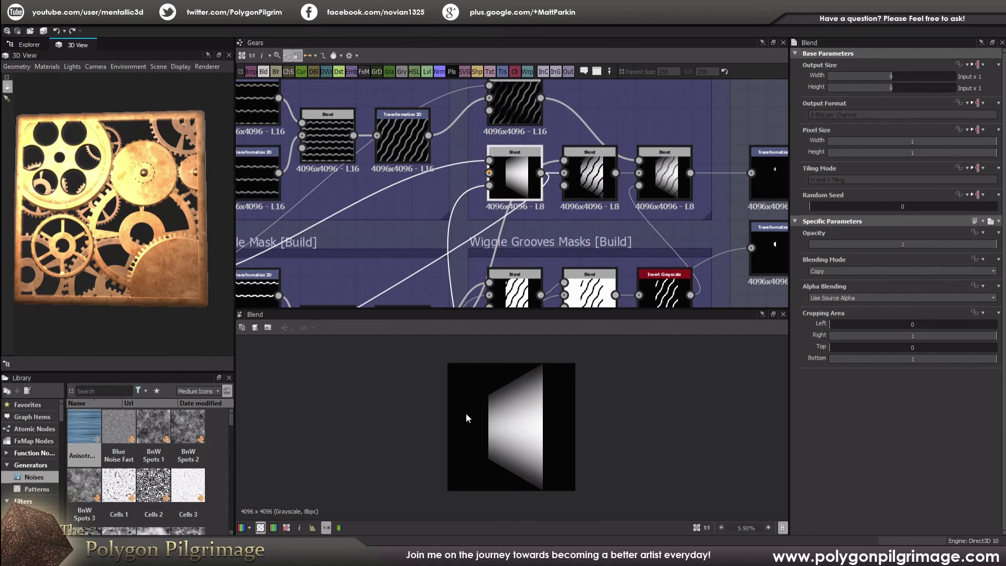
Step: Inspect the Fins group's upper Transformation 2D again, followed by the Copy Blend whose cropping area isolates a single gradient fin
{"action": "scroll", "coordinate": [531, 218], "scroll_direction": "down", "scroll_amount": 5}
{"action": "middle_click_drag", "start_coordinate": [513, 221], "coordinate": [561, 166]}
{"action": "middle_click_drag", "start_coordinate": [326, 305], "coordinate": [549, 133]}
{"action": "scroll", "coordinate": [463, 221], "scroll_direction": "up", "scroll_amount": 5}
{"action": "left_click", "coordinate": [467, 158]}
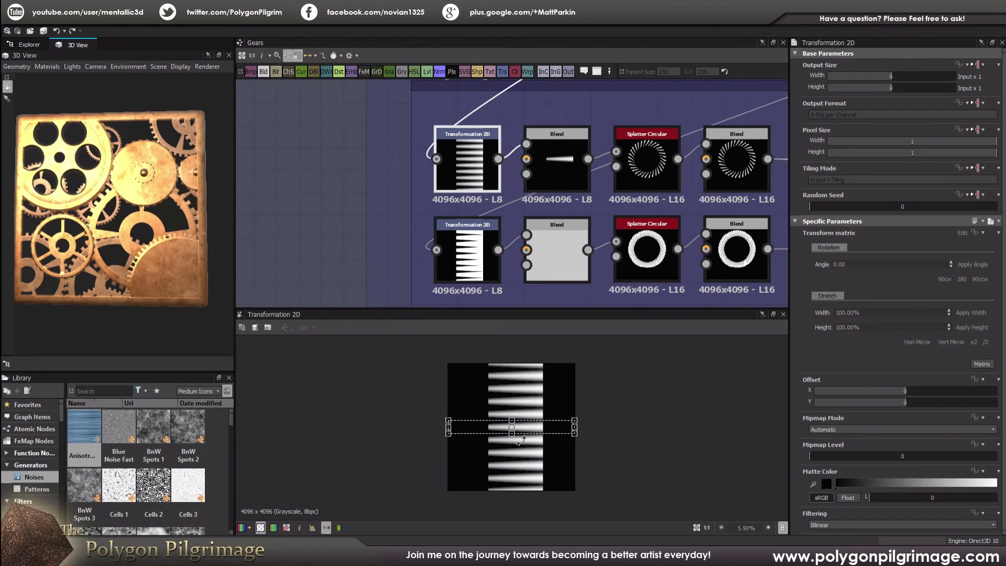
{"action": "middle_click_drag", "start_coordinate": [594, 134], "coordinate": [543, 146]}
{"action": "left_click", "coordinate": [518, 158]}
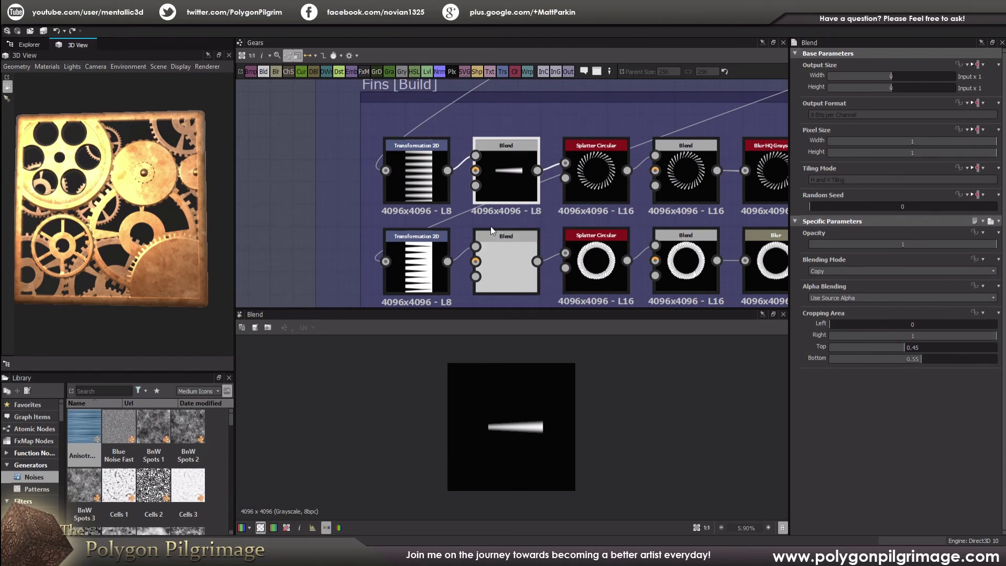
Step: Inspect the Fins group's lower Transformation 2D and the cropped Copy Blend that isolates a single solid white fin
{"action": "middle_click_drag", "start_coordinate": [523, 221], "coordinate": [485, 208]}
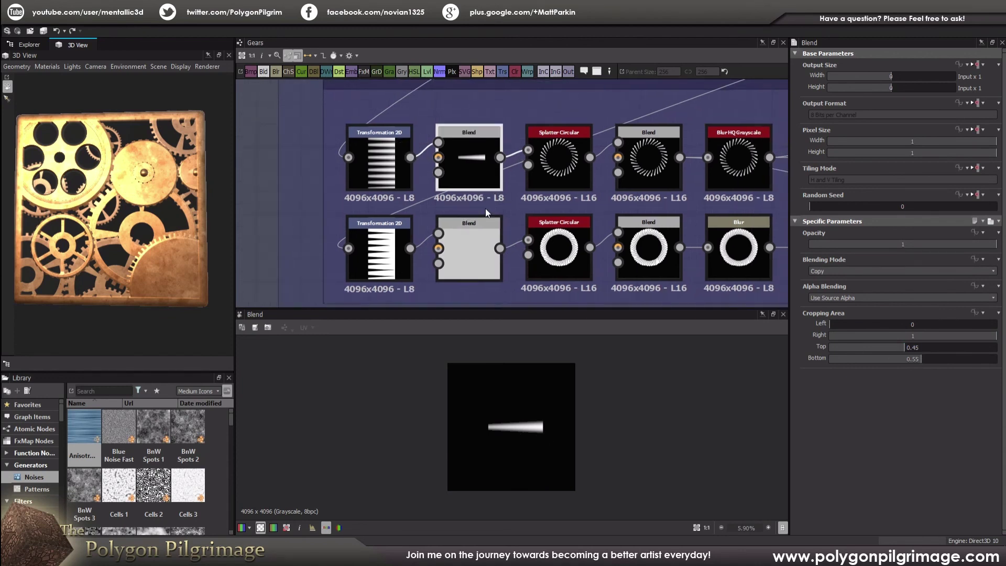
{"action": "left_click", "coordinate": [383, 248]}
{"action": "left_click", "coordinate": [469, 249]}
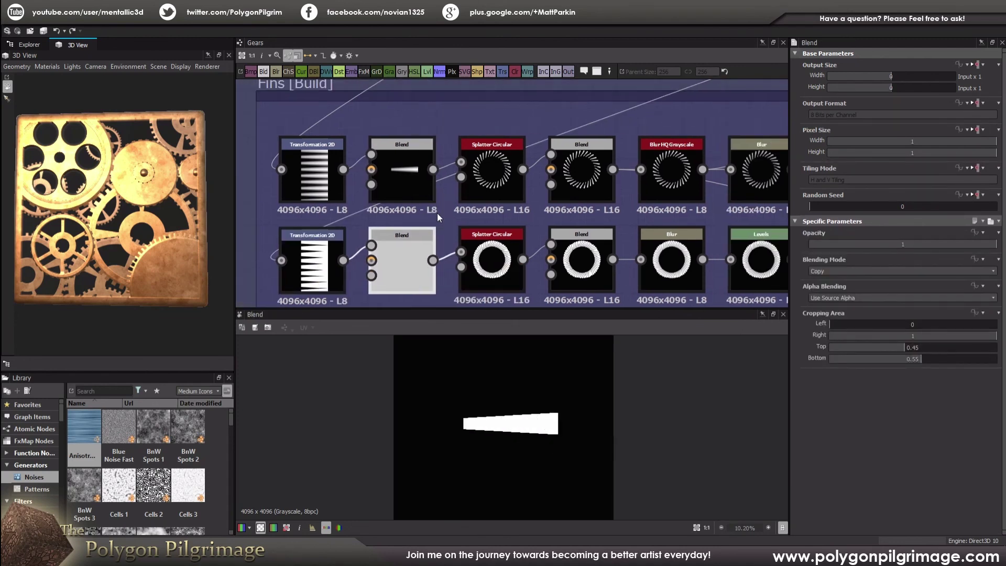
Step: Inspect the upper Splatter Circular node's parameters in the Fins group, including number, radius, pattern size and rotation
{"action": "left_click", "coordinate": [493, 190]}
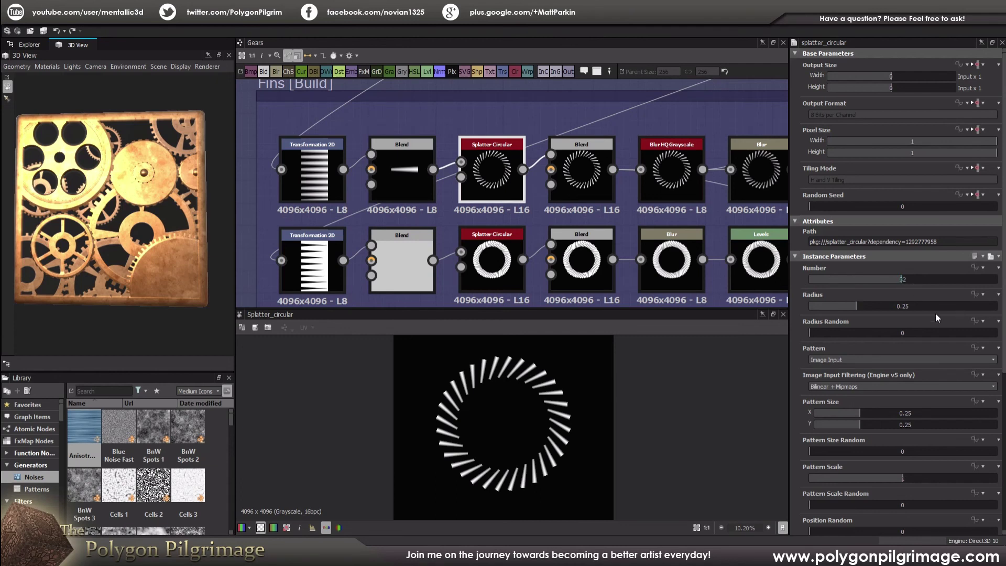
{"action": "scroll", "coordinate": [801, 369], "scroll_direction": "down", "scroll_amount": 3}
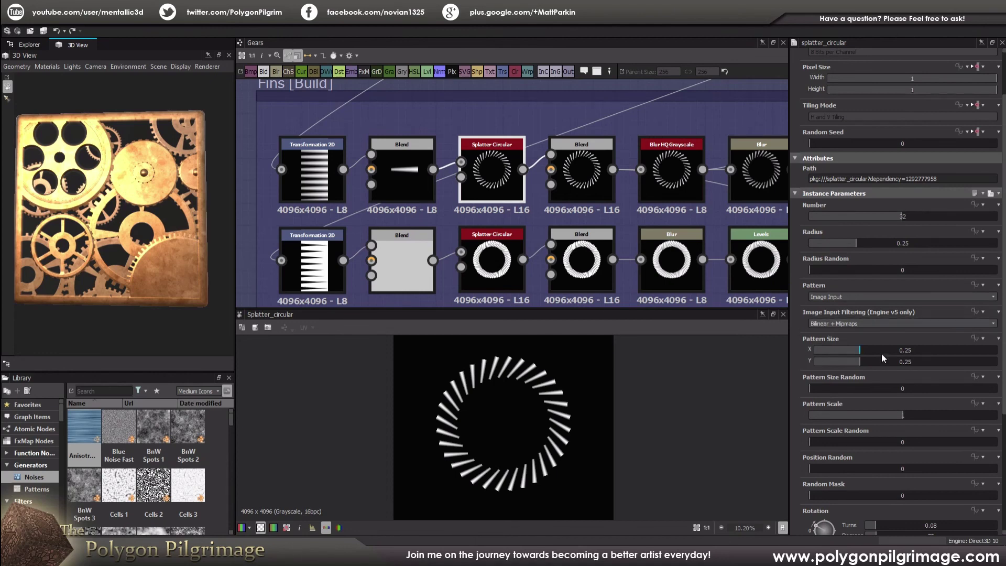
{"action": "scroll", "coordinate": [800, 351], "scroll_direction": "down", "scroll_amount": 5}
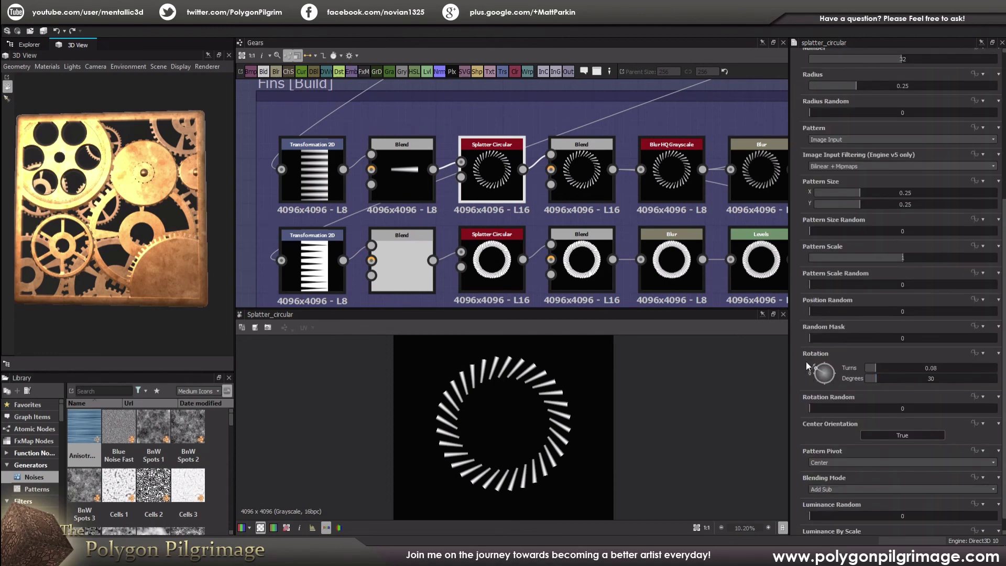
Step: Examine the upper Splatter Circular node's rotation settings and fin ring, and the Blend node that follows it
{"action": "scroll", "coordinate": [806, 361], "scroll_direction": "down", "scroll_amount": 1}
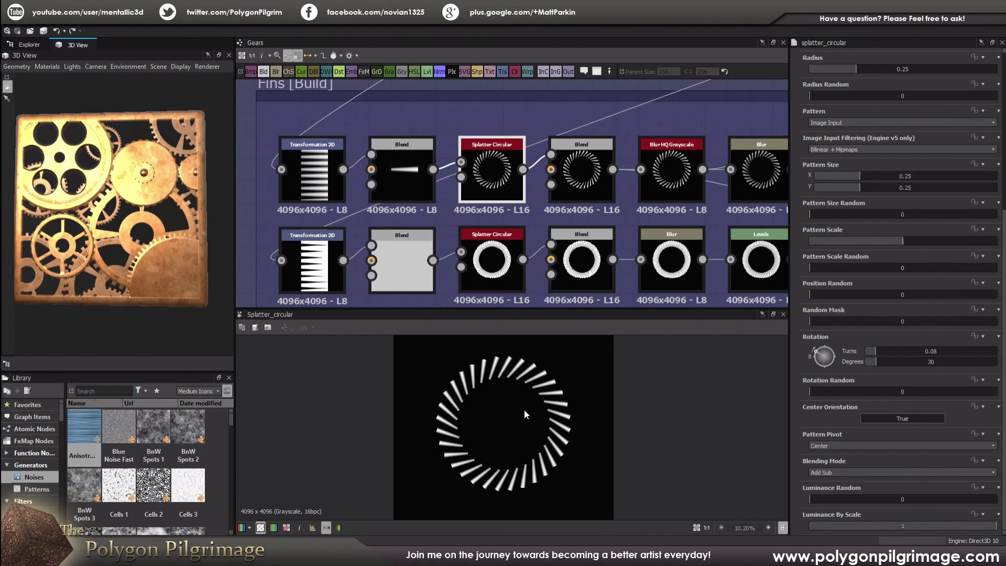
{"action": "scroll", "coordinate": [527, 411], "scroll_direction": "up", "scroll_amount": 1}
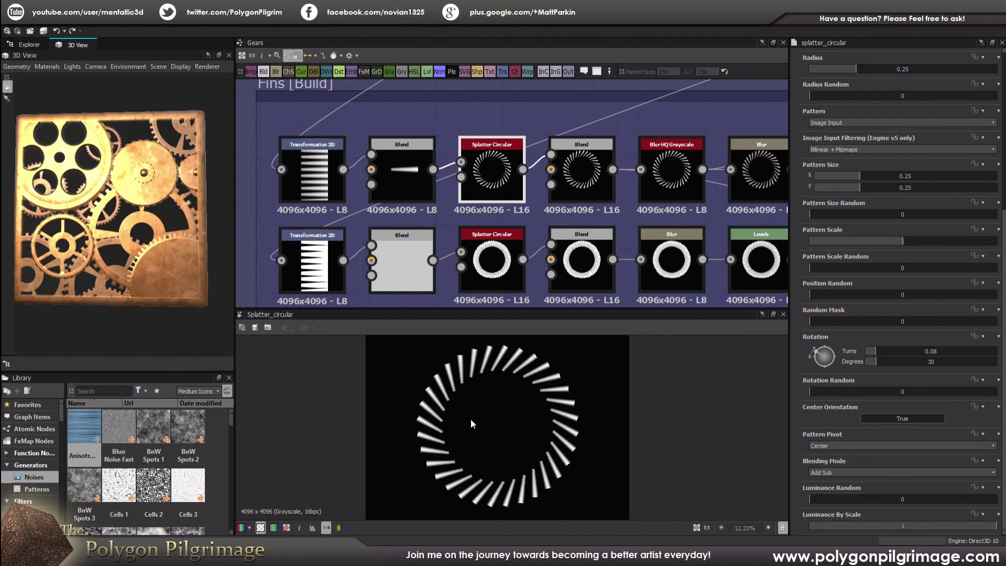
{"action": "middle_click_drag", "start_coordinate": [582, 152], "coordinate": [519, 161]}
{"action": "left_click", "coordinate": [519, 162]}
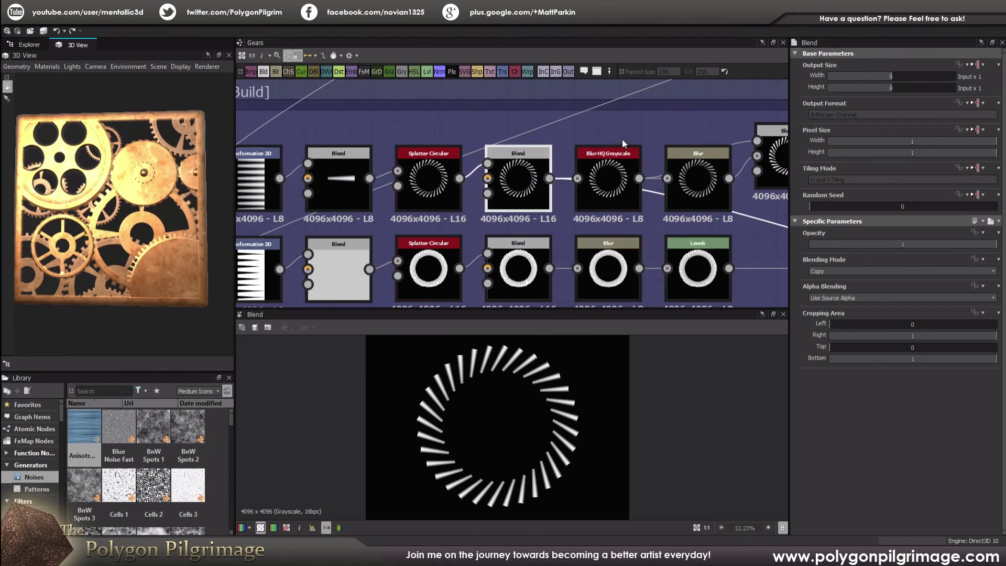
{"action": "middle_click_drag", "start_coordinate": [638, 179], "coordinate": [611, 183]}
{"action": "scroll", "coordinate": [610, 183], "scroll_direction": "up", "scroll_amount": 1}
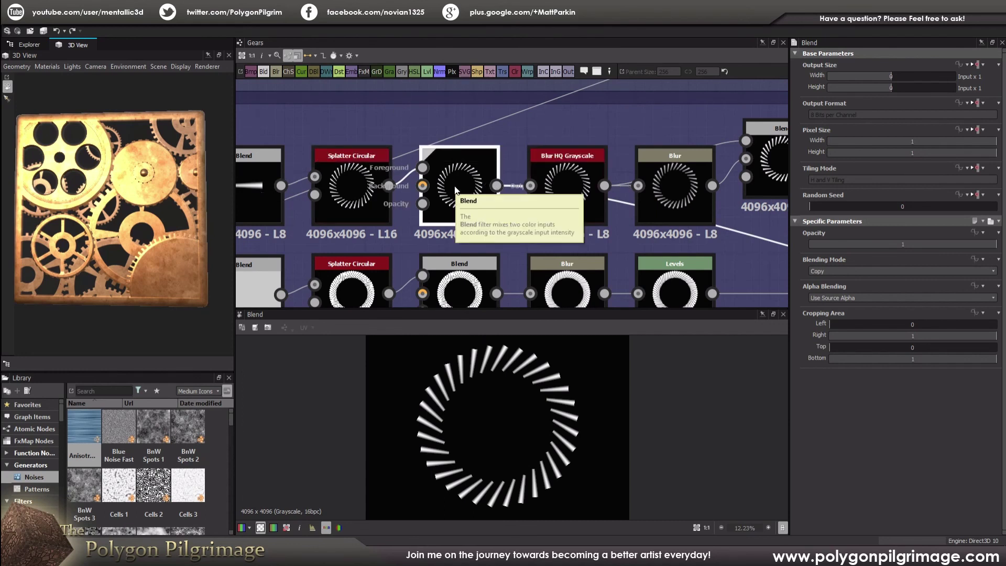
Step: Compare the Blur HQ Grayscale output with the unblurred upper Splatter Circular fins at close range
{"action": "left_click", "coordinate": [567, 199]}
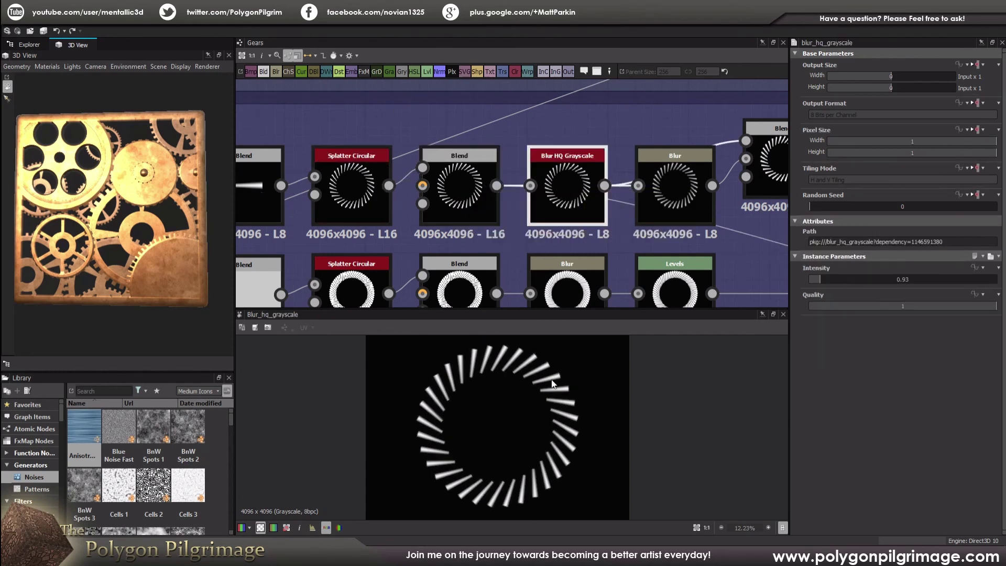
{"action": "scroll", "coordinate": [552, 373], "scroll_direction": "up", "scroll_amount": 3}
{"action": "scroll", "coordinate": [552, 372], "scroll_direction": "up", "scroll_amount": 2}
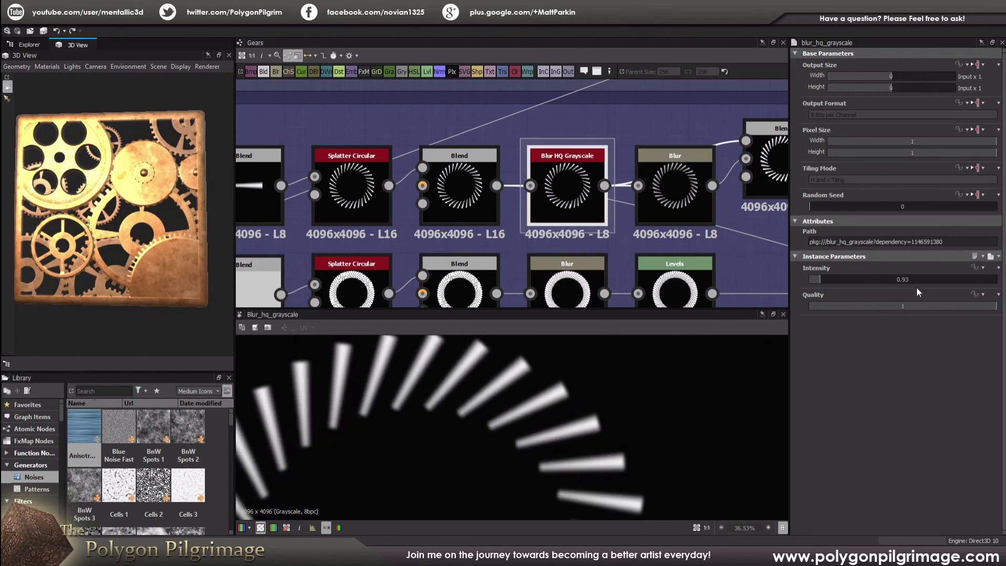
{"action": "scroll", "coordinate": [567, 406], "scroll_direction": "up", "scroll_amount": 1}
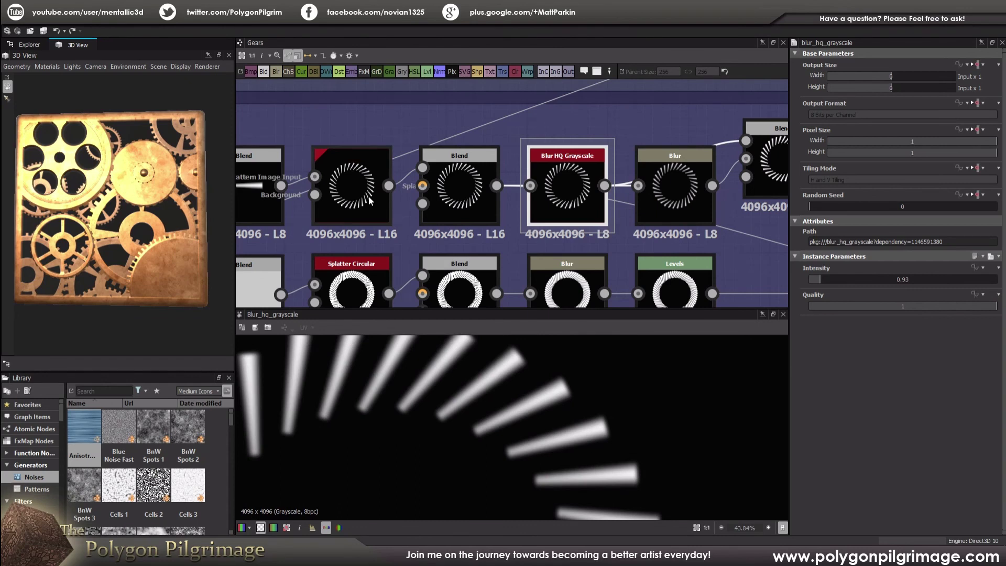
{"action": "left_click", "coordinate": [351, 191]}
{"action": "scroll", "coordinate": [564, 369], "scroll_direction": "up", "scroll_amount": 3}
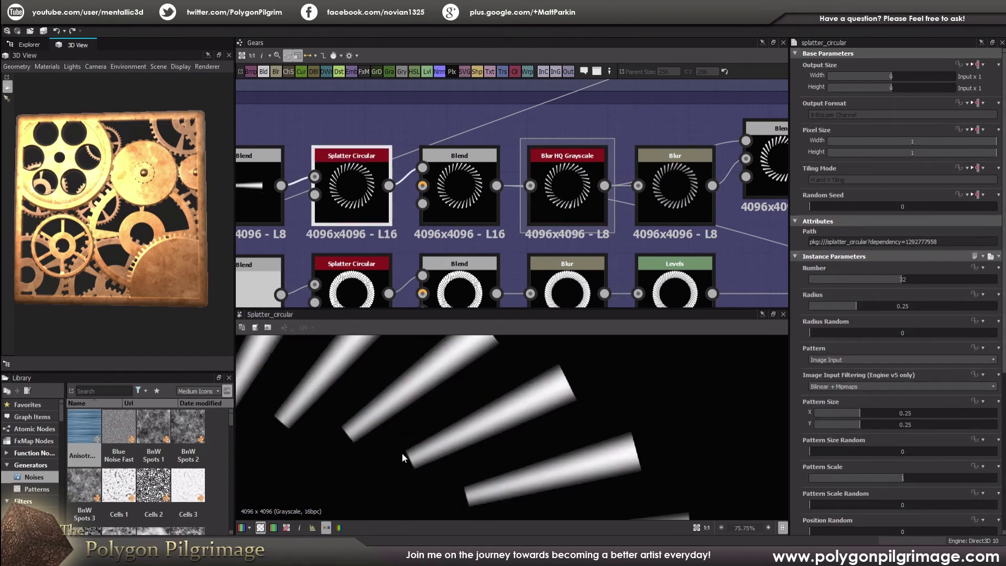
{"action": "left_click", "coordinate": [549, 198]}
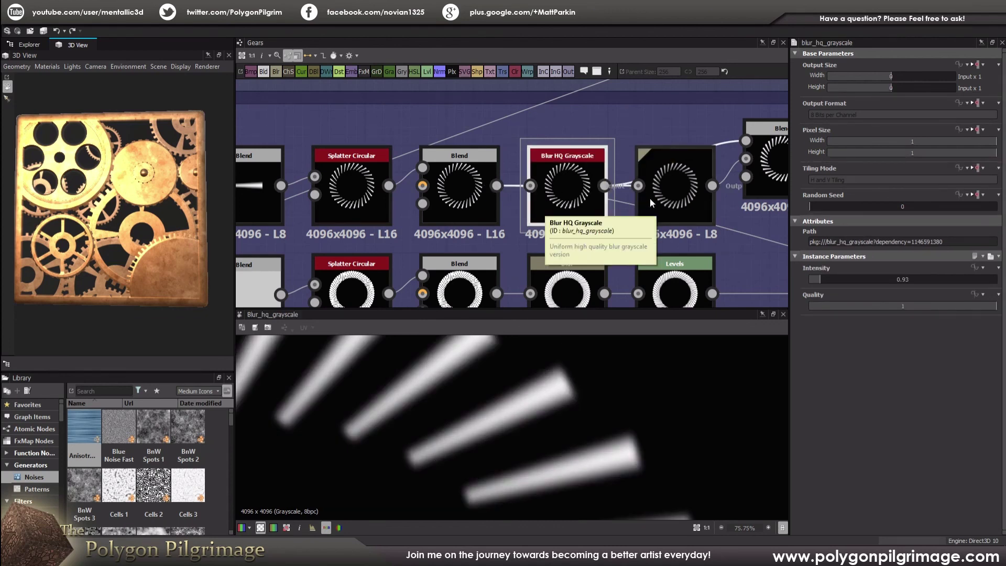
Step: Inspect the Blur node after Blur HQ Grayscale, checking its intensity and the softness of the fins
{"action": "middle_click_drag", "start_coordinate": [644, 196], "coordinate": [563, 187]}
{"action": "left_click", "coordinate": [563, 188]}
{"action": "scroll", "coordinate": [567, 397], "scroll_direction": "down", "scroll_amount": 4}
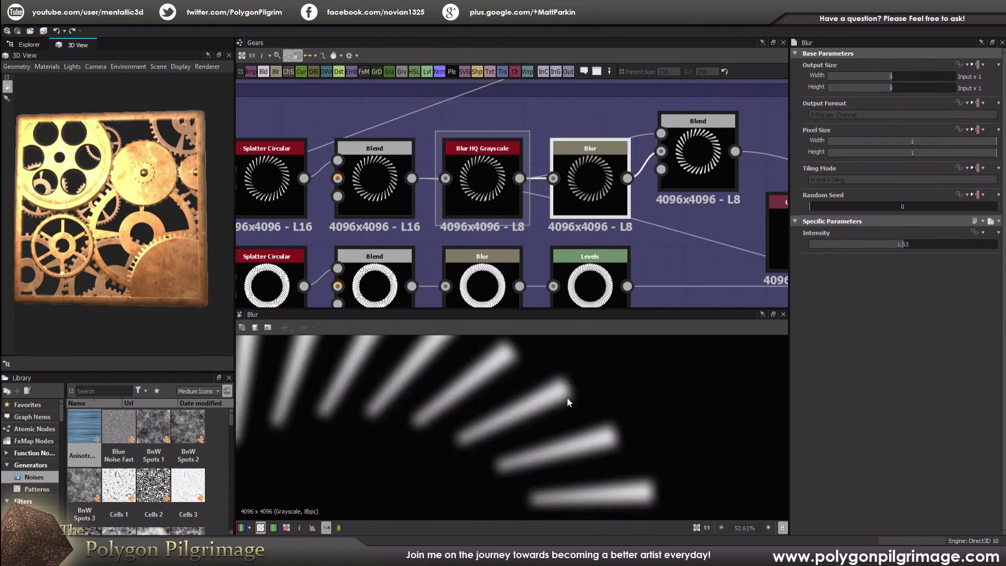
{"action": "scroll", "coordinate": [565, 399], "scroll_direction": "up", "scroll_amount": 2}
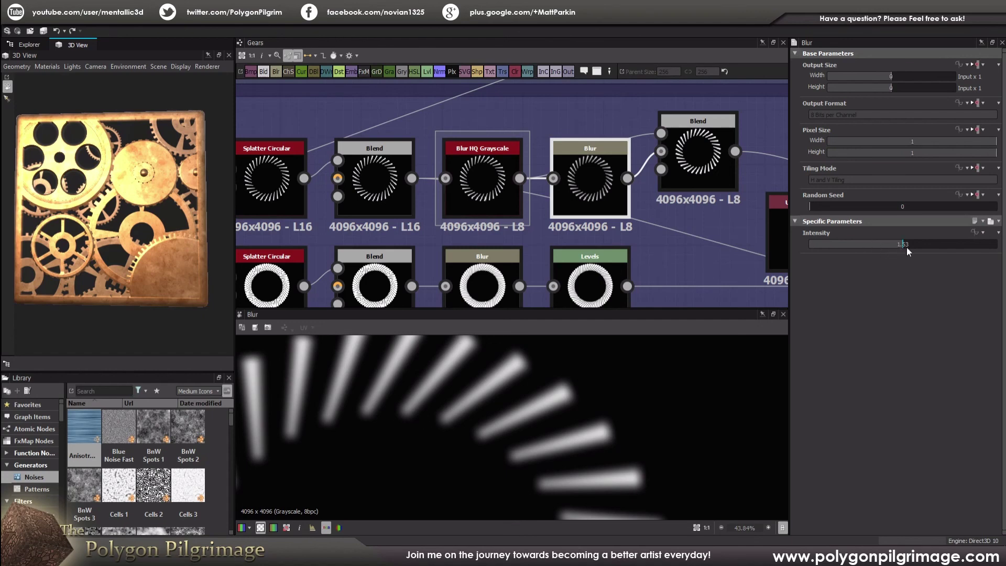
{"action": "scroll", "coordinate": [530, 226], "scroll_direction": "down", "scroll_amount": 5}
{"action": "scroll", "coordinate": [501, 227], "scroll_direction": "up", "scroll_amount": 4}
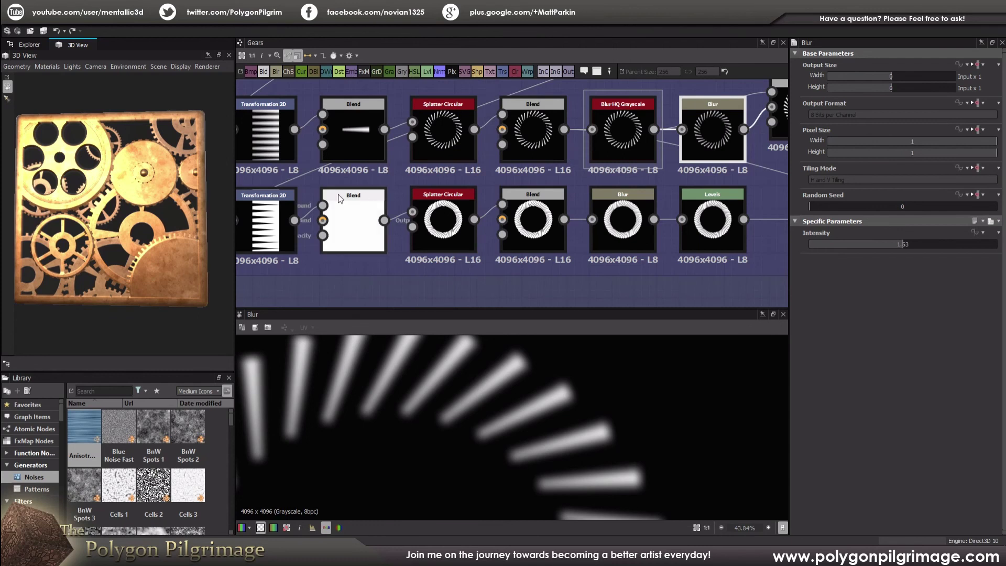
Step: Preview the lower row's Transformation 2D, Blend and Splatter Circular nodes and compare their dense ring with the upper fin ring
{"action": "double_click", "coordinate": [278, 220]}
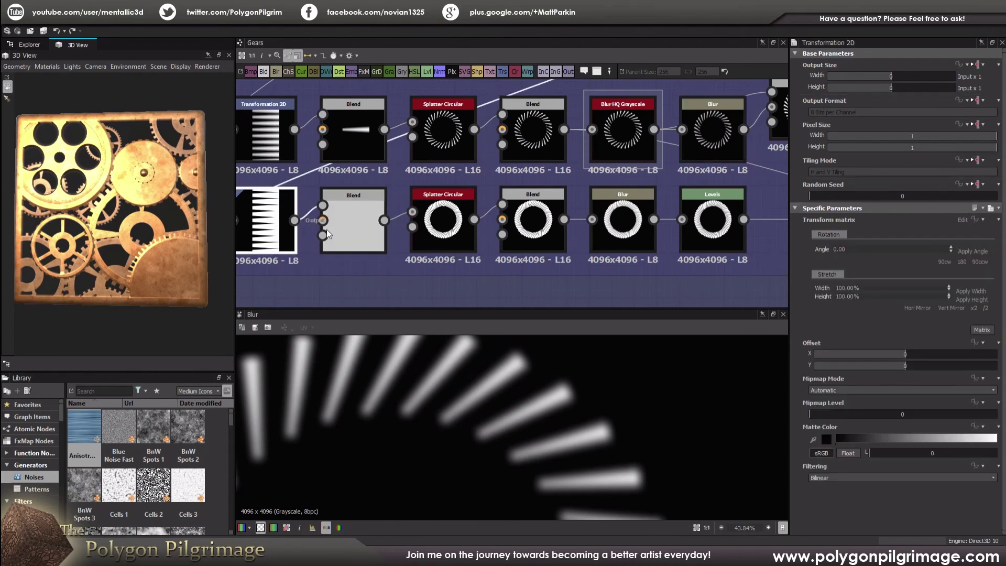
{"action": "double_click", "coordinate": [353, 223]}
{"action": "double_click", "coordinate": [443, 225]}
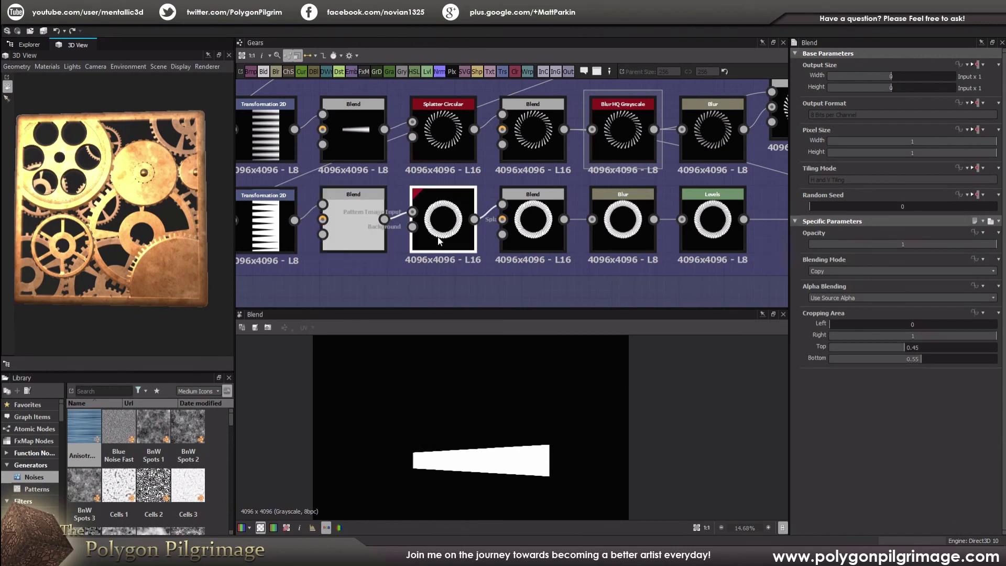
{"action": "scroll", "coordinate": [537, 425], "scroll_direction": "up", "scroll_amount": 1}
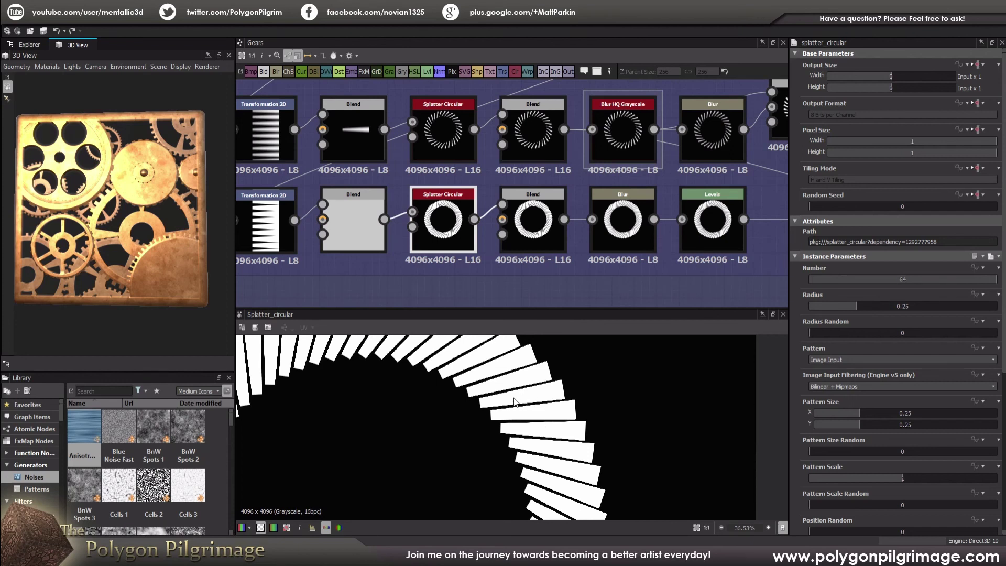
{"action": "left_click", "coordinate": [443, 133]}
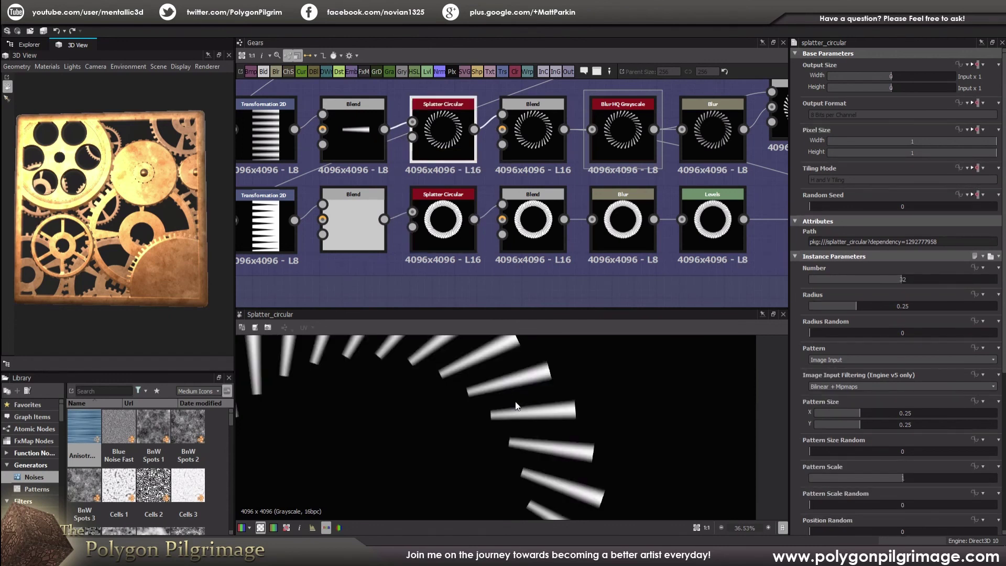
{"action": "left_click", "coordinate": [530, 238]}
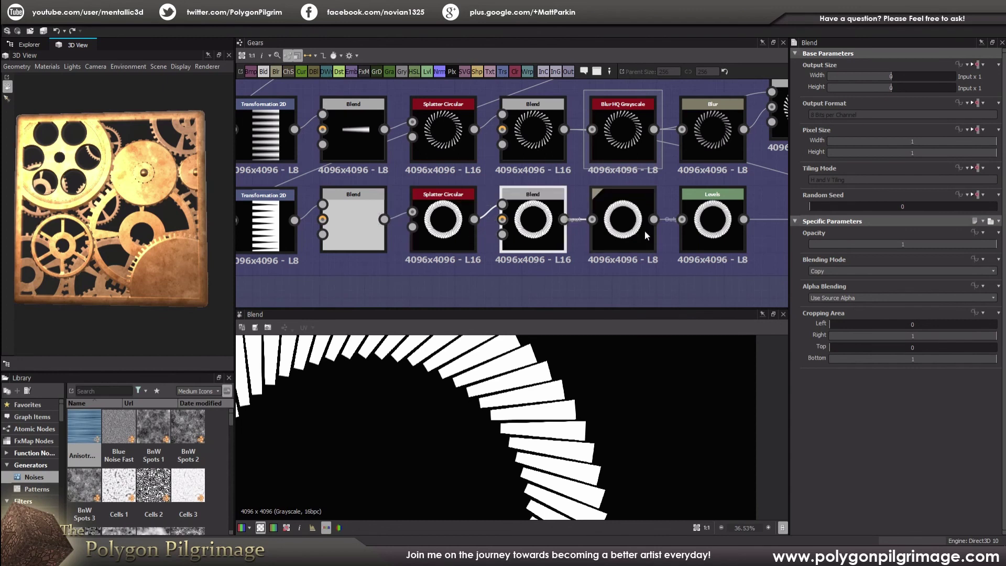
Step: Examine the lower row's Blur and Levels nodes and their effect on the dense fin ring
{"action": "left_click", "coordinate": [629, 225]}
{"action": "scroll", "coordinate": [559, 410], "scroll_direction": "up", "scroll_amount": 3}
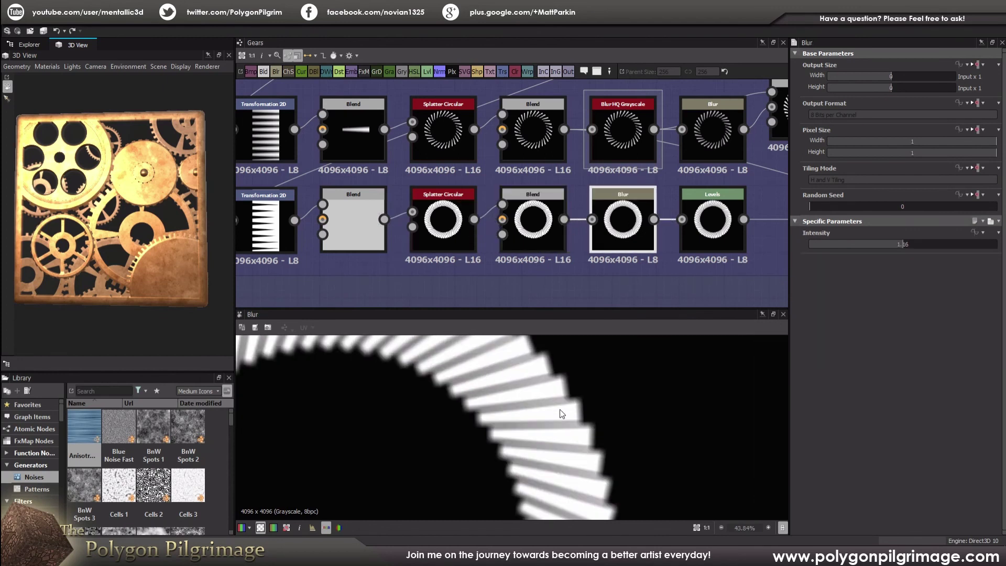
{"action": "scroll", "coordinate": [572, 419], "scroll_direction": "down", "scroll_amount": 5}
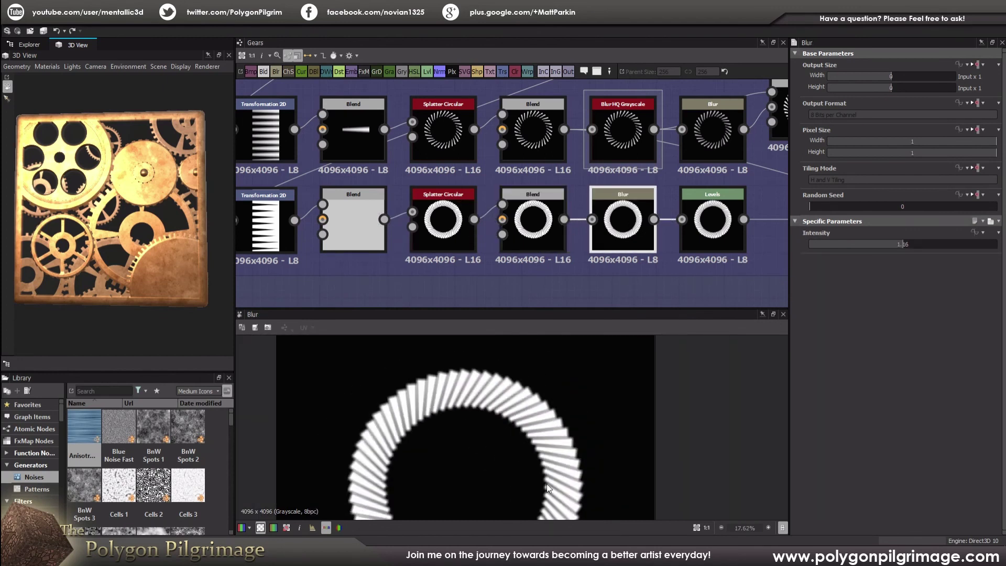
{"action": "middle_click_drag", "start_coordinate": [629, 289], "coordinate": [539, 284]}
{"action": "left_click", "coordinate": [605, 233]}
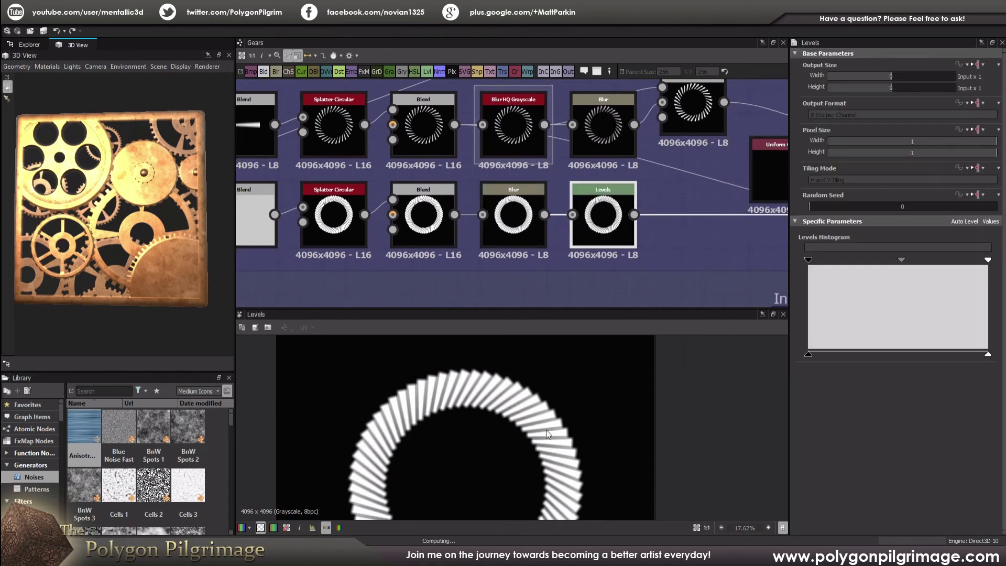
{"action": "scroll", "coordinate": [546, 428], "scroll_direction": "up", "scroll_amount": 5}
{"action": "scroll", "coordinate": [606, 247], "scroll_direction": "down", "scroll_amount": 4}
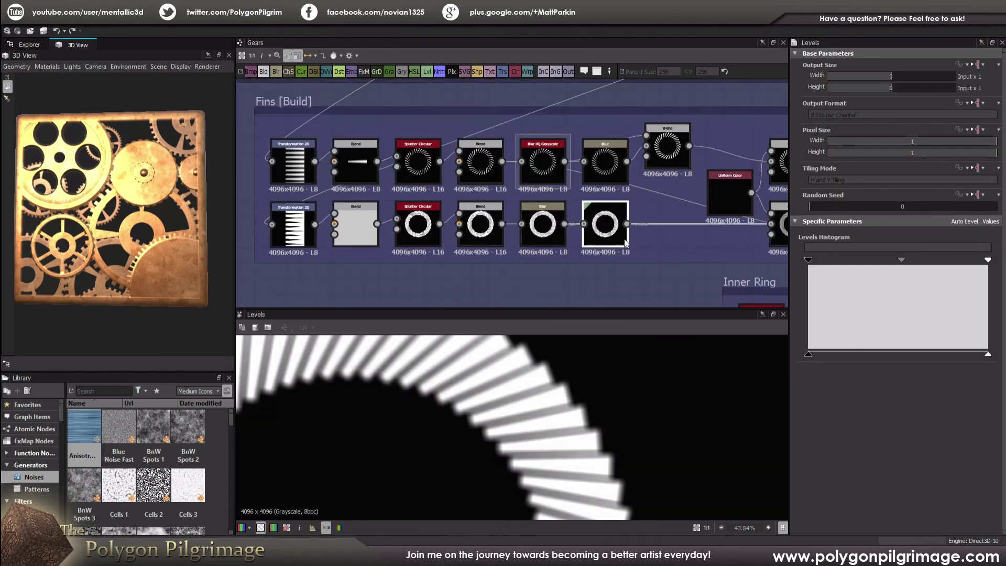
Step: Shift the Blend node that combines the two blurred fin rings slightly aside and preview its output
{"action": "middle_click_drag", "start_coordinate": [640, 231], "coordinate": [527, 237]}
{"action": "scroll", "coordinate": [617, 233], "scroll_direction": "up", "scroll_amount": 3}
{"action": "middle_click_drag", "start_coordinate": [619, 239], "coordinate": [594, 253]}
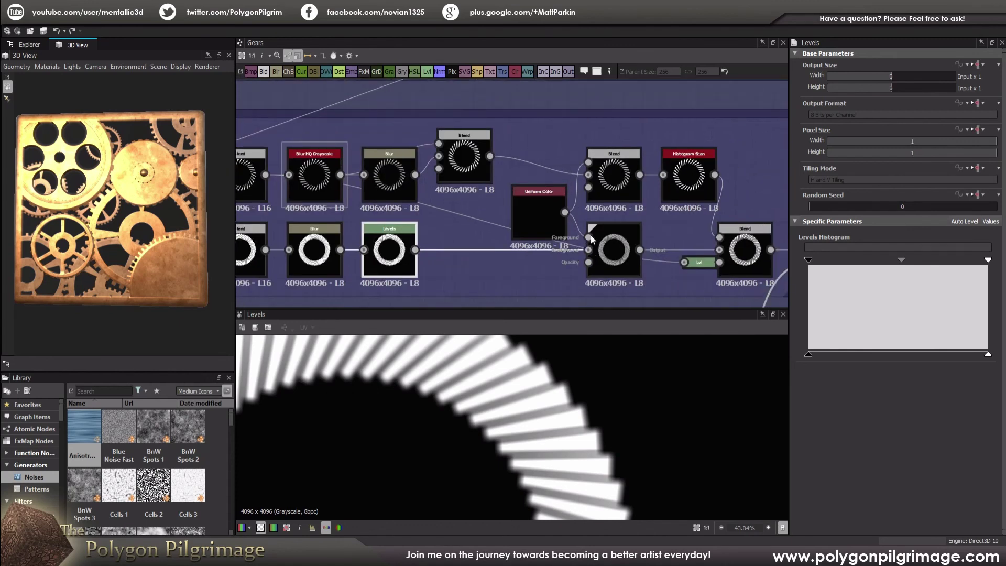
{"action": "mouse_move", "coordinate": [482, 165]}
{"action": "left_mouse_down"}
{"action": "mouse_move", "coordinate": [498, 158]}
{"action": "mouse_move", "coordinate": [488, 159]}
{"action": "left_mouse_up"}
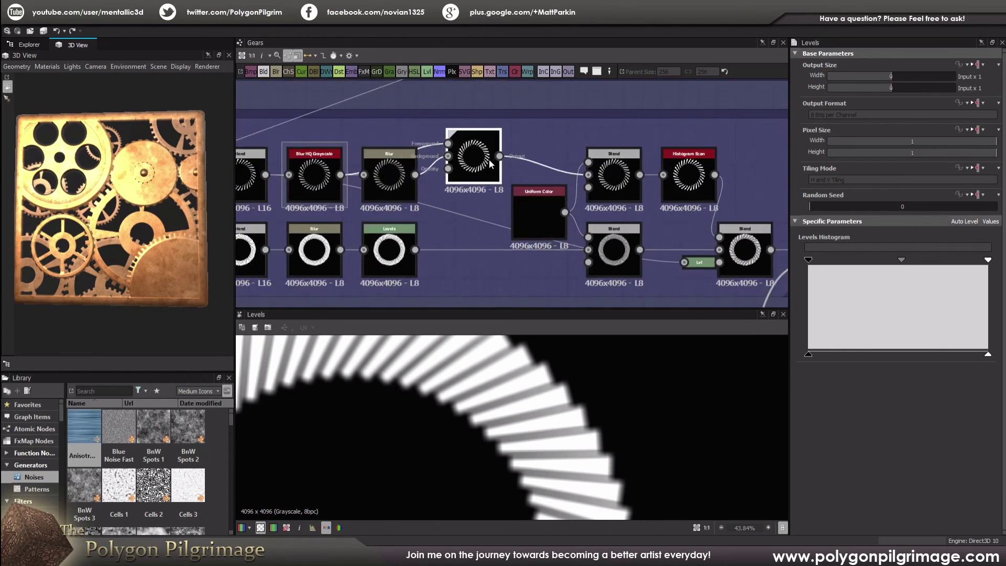
{"action": "scroll", "coordinate": [522, 427], "scroll_direction": "down", "scroll_amount": 2}
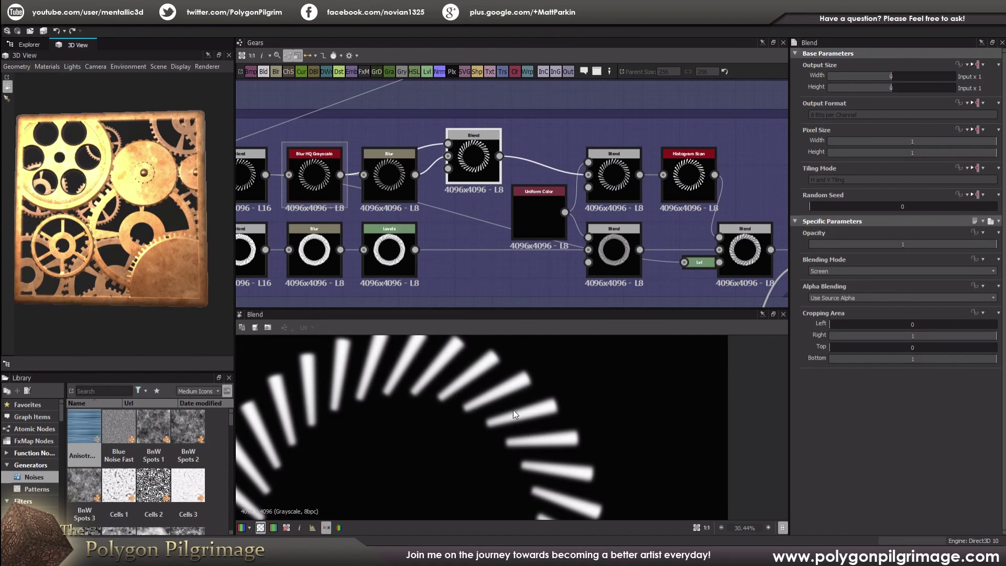
{"action": "scroll", "coordinate": [489, 392], "scroll_direction": "up", "scroll_amount": 2}
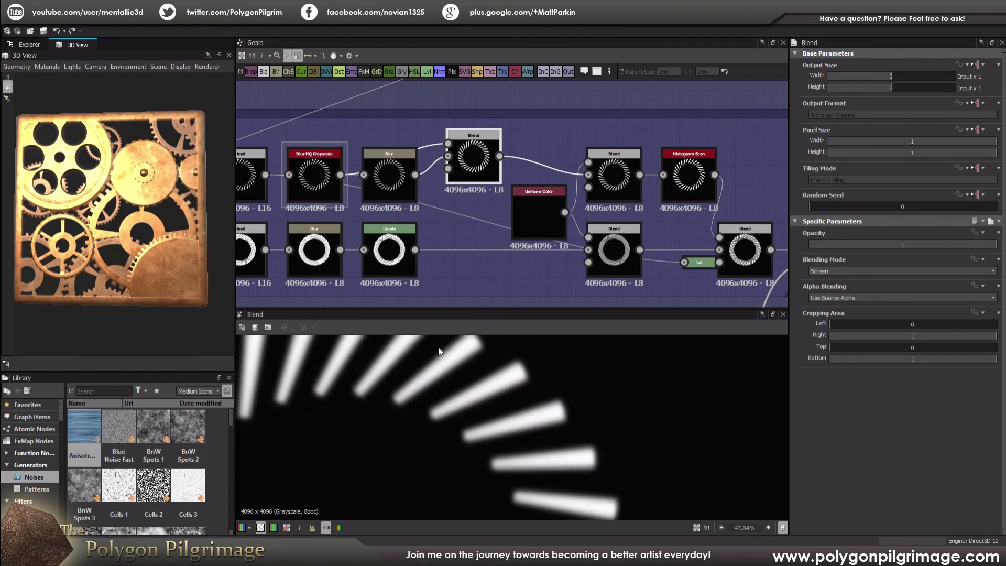
Step: Compare the Blur HQ Grayscale and Blur inputs with the result of the Screen-mode Blend node they feed
{"action": "left_click", "coordinate": [307, 163]}
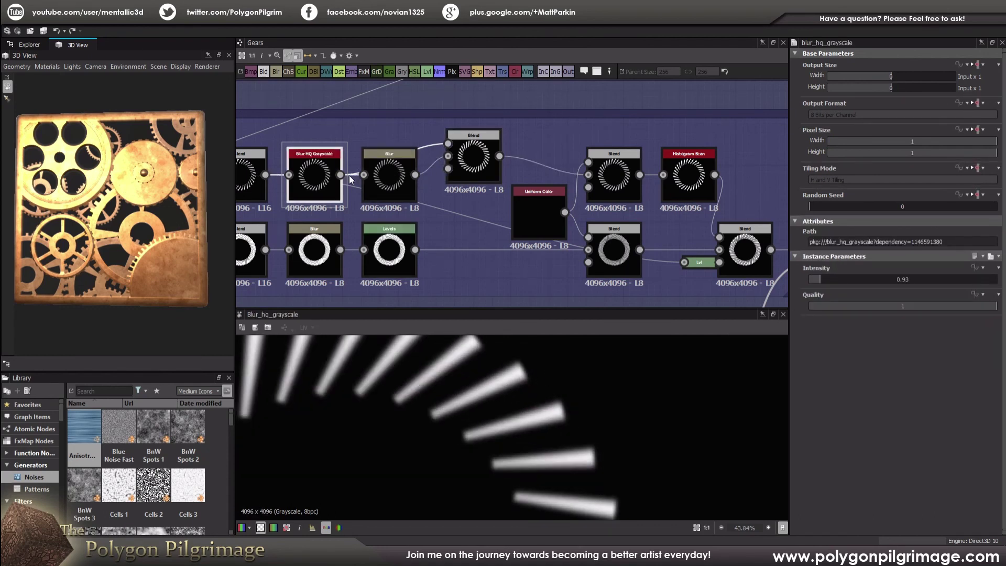
{"action": "left_click", "coordinate": [382, 175]}
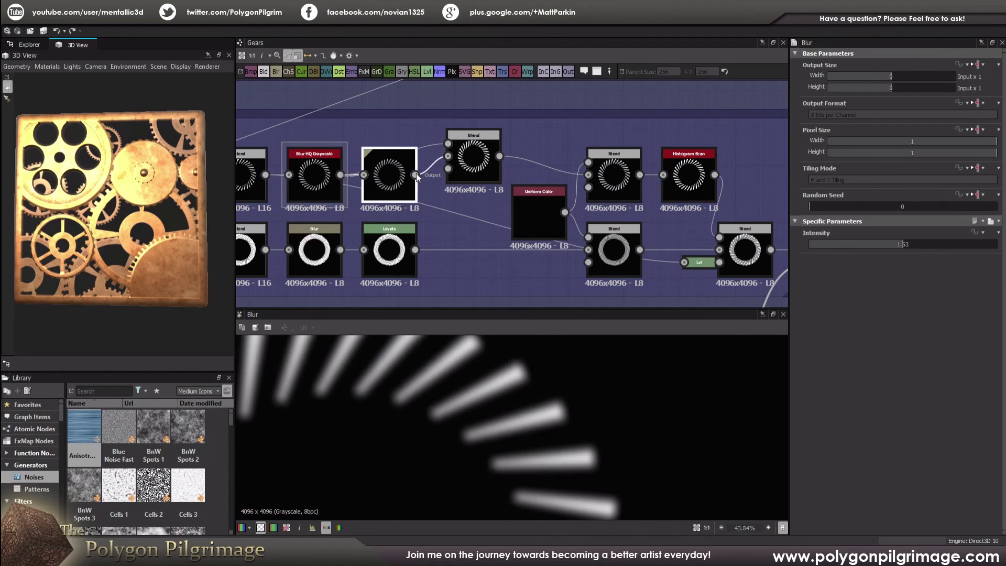
{"action": "left_click", "coordinate": [471, 152]}
{"action": "left_click", "coordinate": [471, 152]}
{"action": "scroll", "coordinate": [526, 372], "scroll_direction": "up", "scroll_amount": 1}
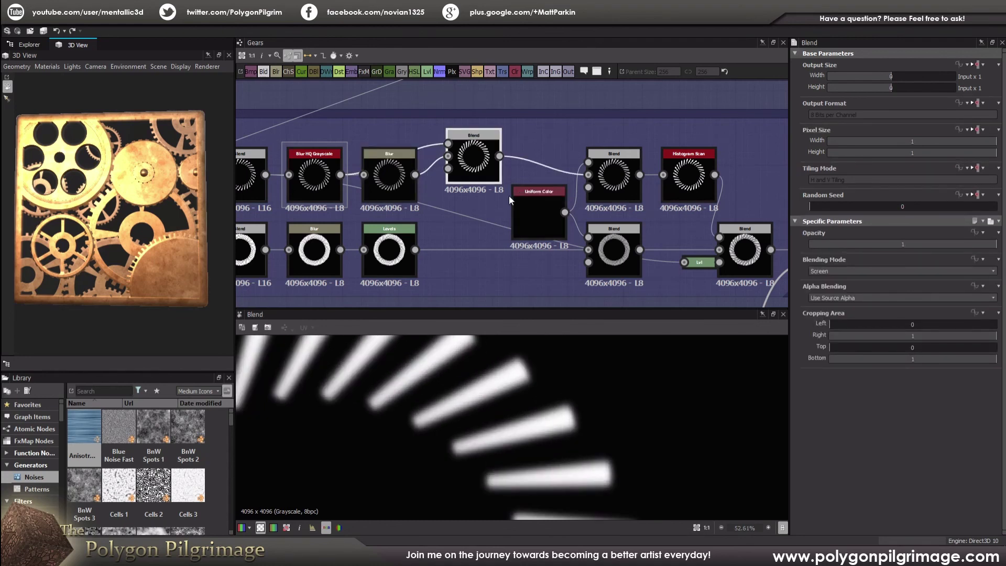
Step: Inspect the two Blend nodes that mix Uniform Color into the upper and lower fin rings, including their opacity
{"action": "middle_click_drag", "start_coordinate": [602, 194], "coordinate": [526, 190]}
{"action": "left_click", "coordinate": [526, 189]}
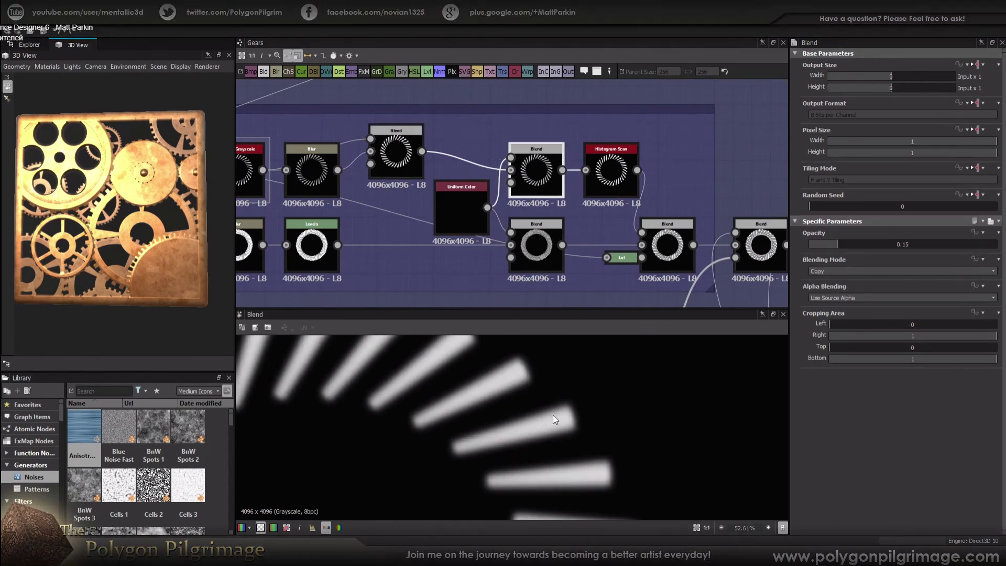
{"action": "scroll", "coordinate": [495, 410], "scroll_direction": "down", "scroll_amount": 5}
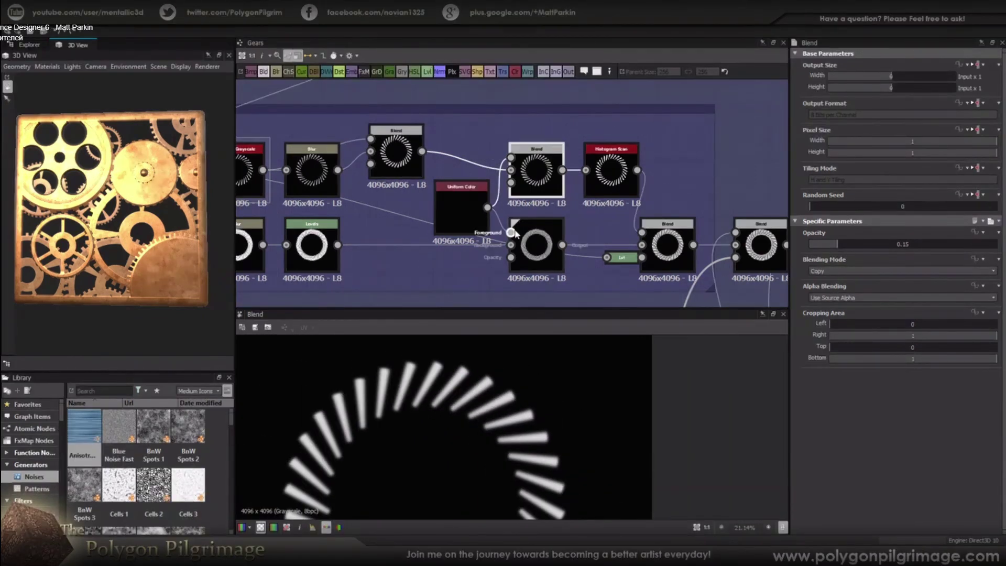
{"action": "middle_click_drag", "start_coordinate": [519, 231], "coordinate": [523, 216]}
{"action": "scroll", "coordinate": [459, 190], "scroll_direction": "up", "scroll_amount": 1}
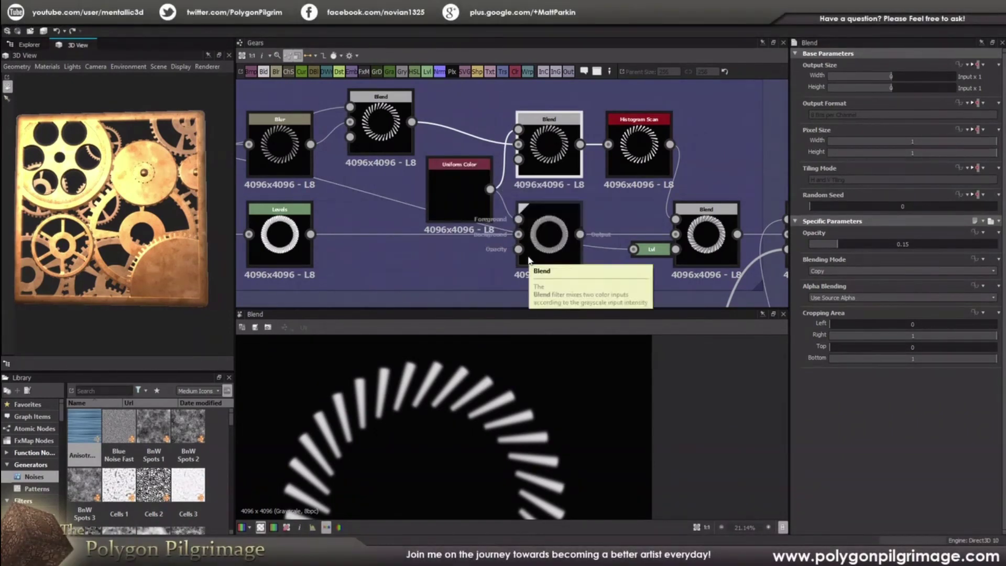
{"action": "left_click", "coordinate": [542, 224]}
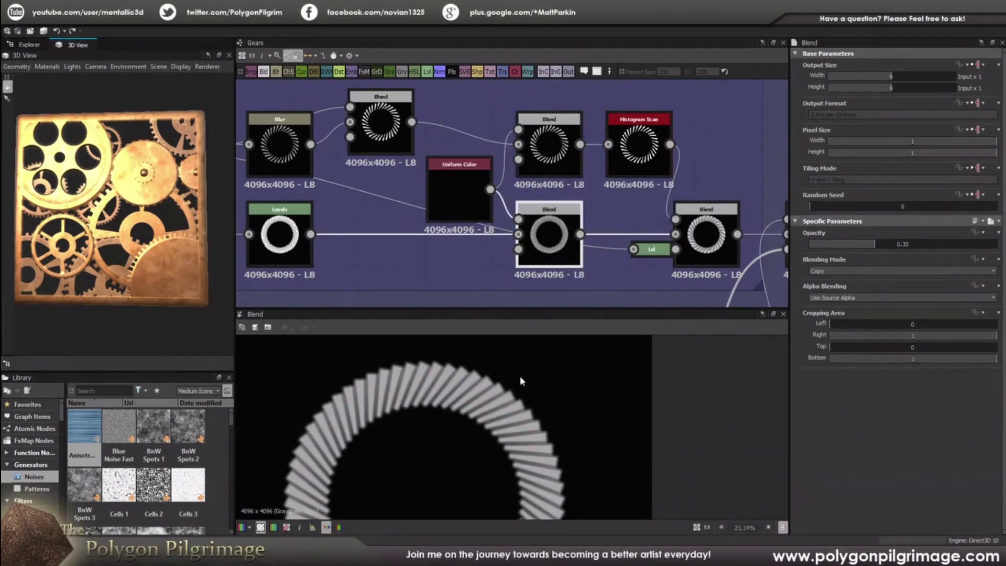
{"action": "scroll", "coordinate": [482, 398], "scroll_direction": "up", "scroll_amount": 2}
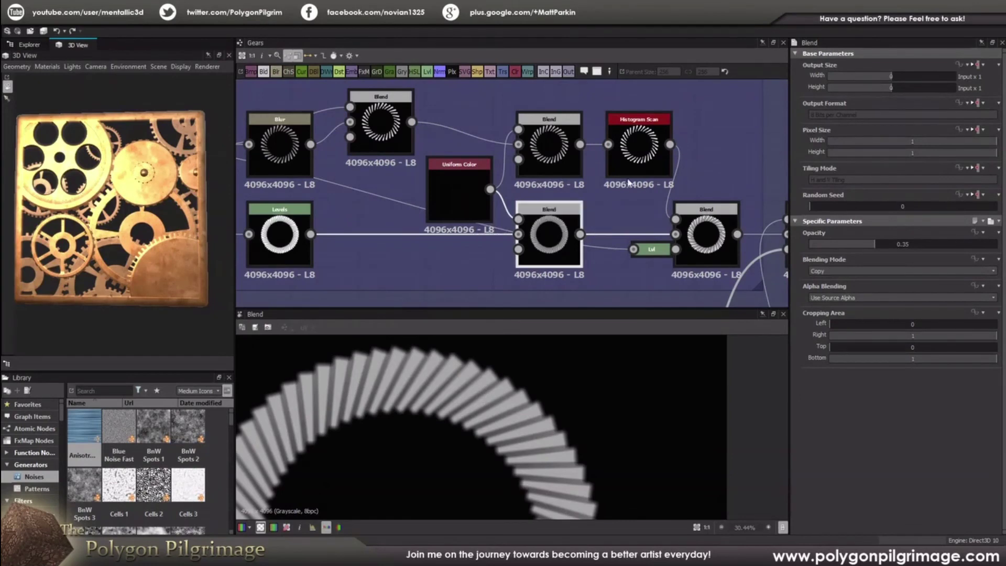
Step: Inspect the Histogram Scan's position and contrast settings and compare its fins with the preceding Blend output
{"action": "middle_click_drag", "start_coordinate": [652, 195], "coordinate": [568, 201]}
{"action": "left_click", "coordinate": [552, 175]}
{"action": "double_click", "coordinate": [553, 175]}
{"action": "scroll", "coordinate": [489, 391], "scroll_direction": "up", "scroll_amount": 1}
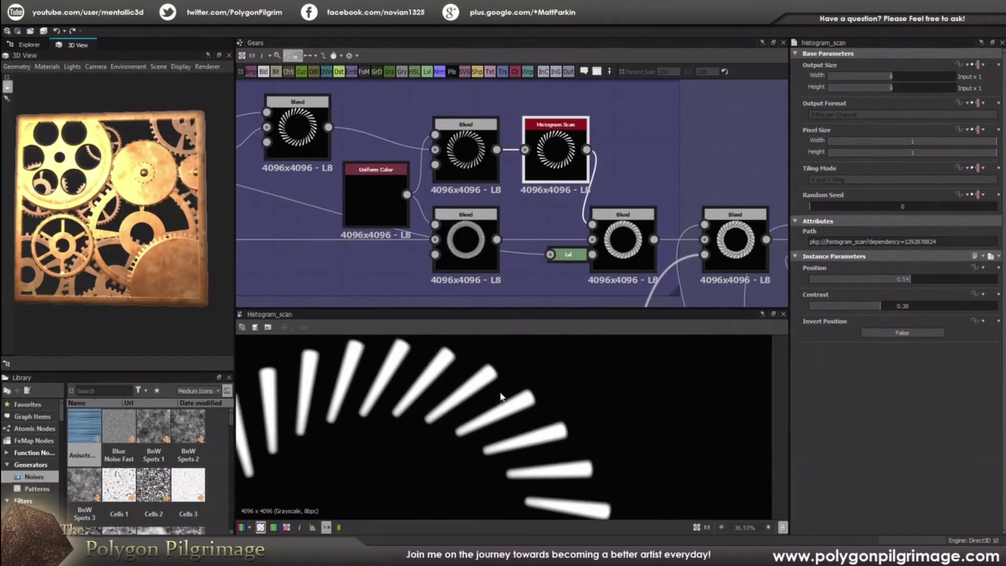
{"action": "left_click", "coordinate": [478, 154]}
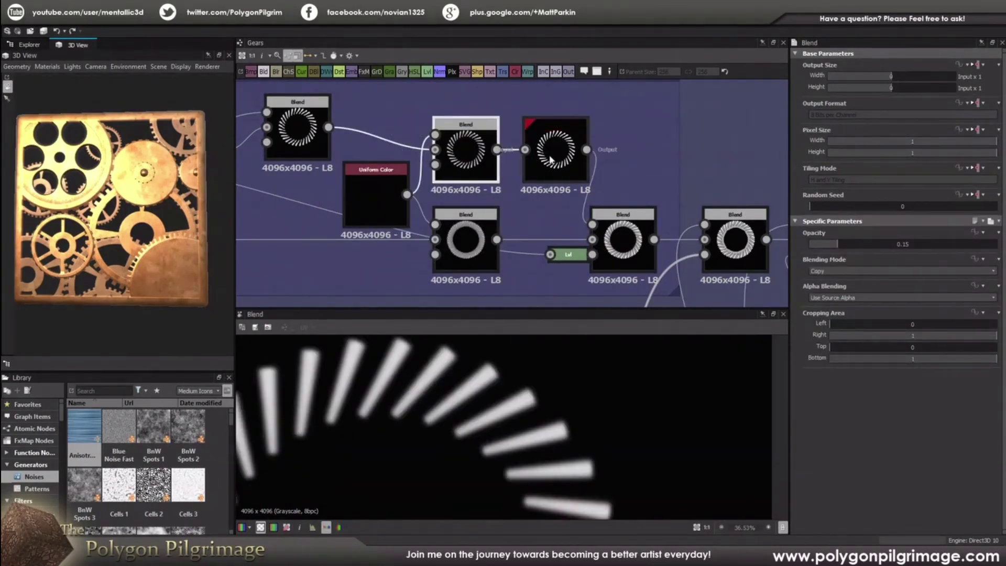
Step: Preview the Histogram Scan node and examine the edges of its bright fins up close
{"action": "left_click", "coordinate": [533, 156]}
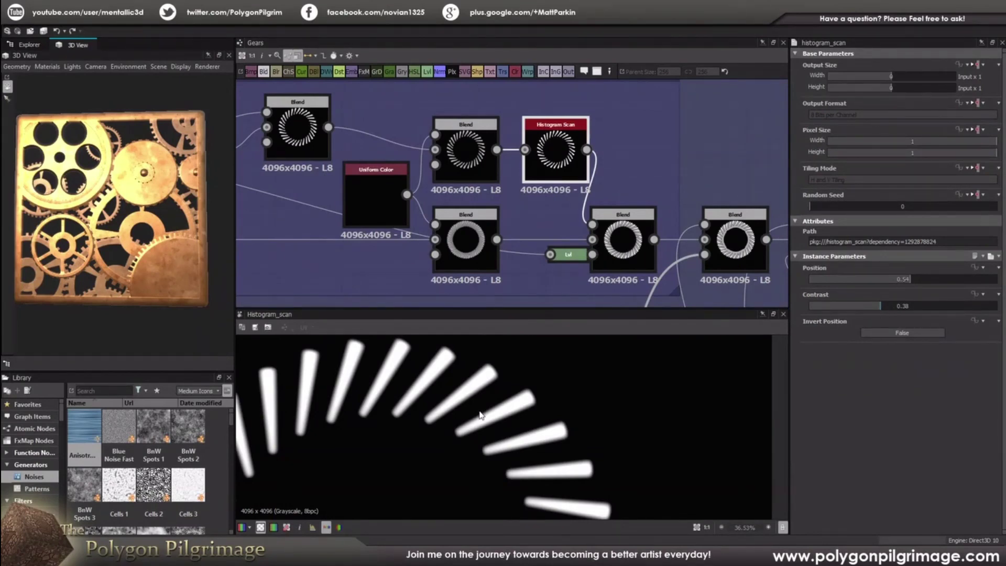
{"action": "scroll", "coordinate": [472, 414], "scroll_direction": "down", "scroll_amount": 2}
{"action": "scroll", "coordinate": [468, 394], "scroll_direction": "up", "scroll_amount": 3}
{"action": "scroll", "coordinate": [471, 399], "scroll_direction": "up", "scroll_amount": 1}
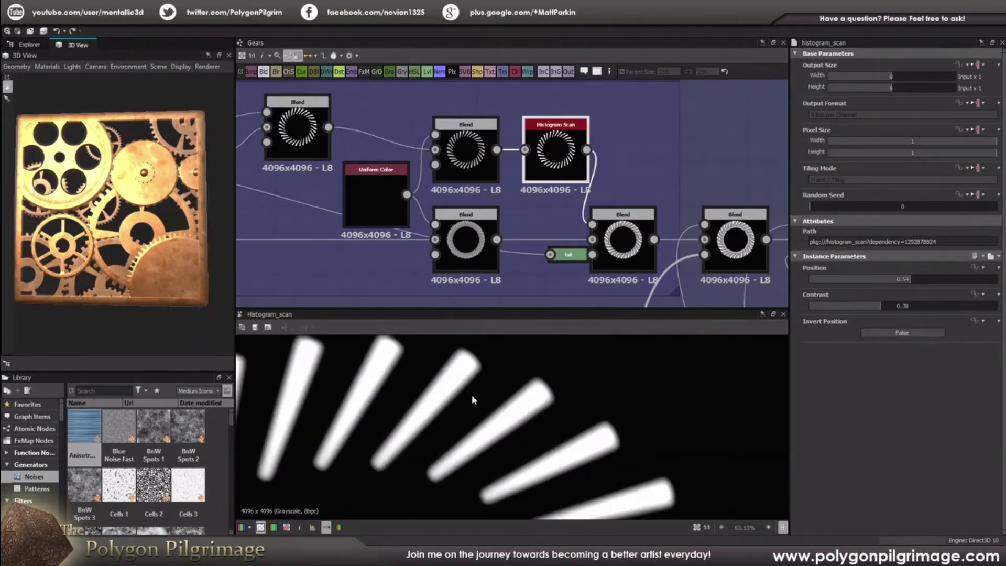
Step: Preview the Blend node that layers the bright fins over the grey ones, examining the whole ring and individual fins
{"action": "left_click", "coordinate": [621, 231]}
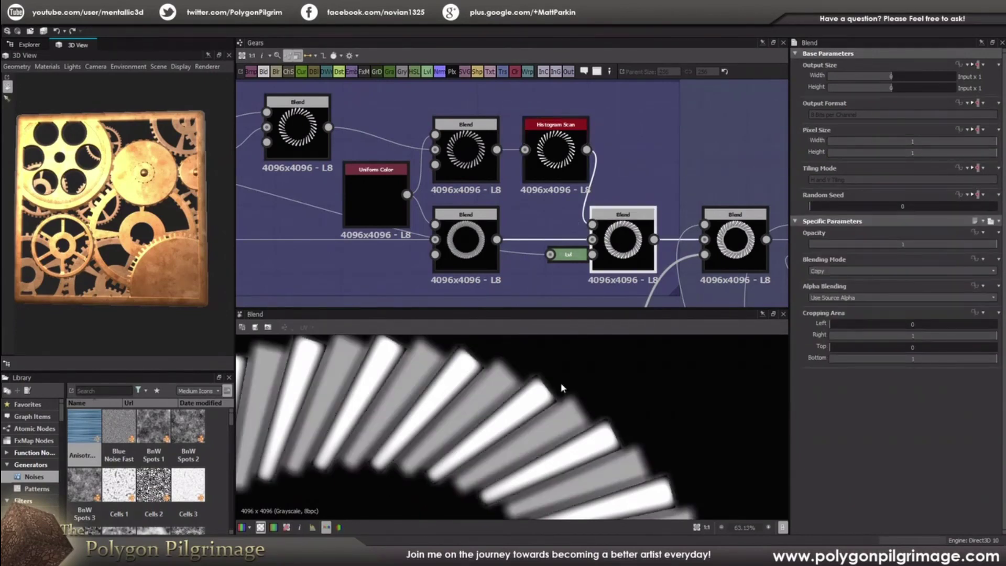
{"action": "scroll", "coordinate": [483, 397], "scroll_direction": "down", "scroll_amount": 6}
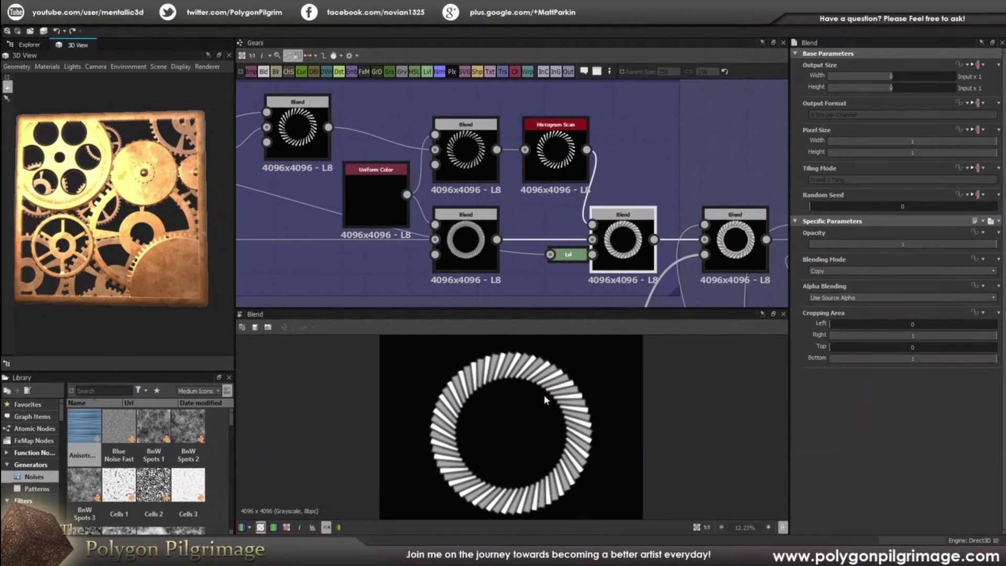
{"action": "scroll", "coordinate": [544, 394], "scroll_direction": "up", "scroll_amount": 5}
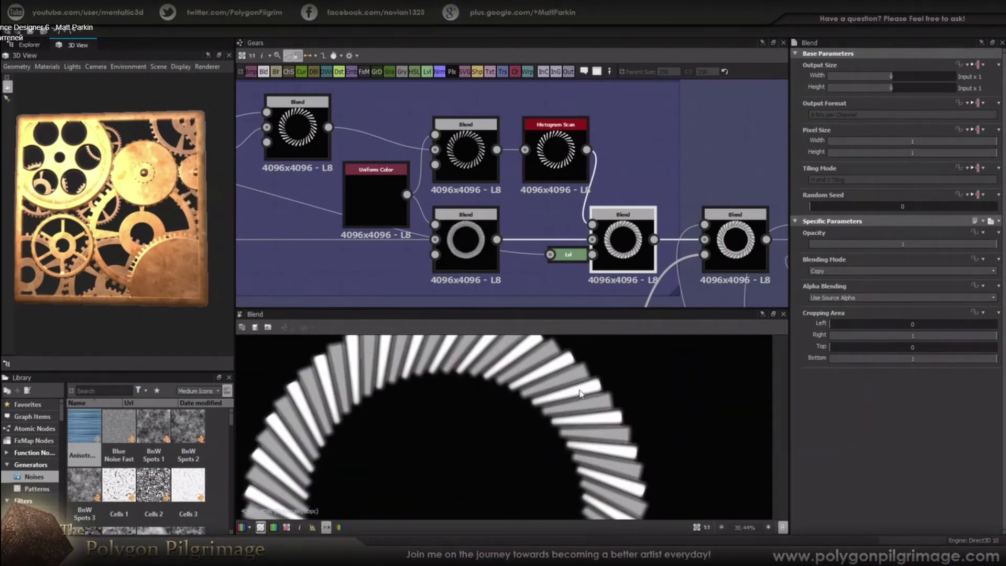
{"action": "scroll", "coordinate": [570, 390], "scroll_direction": "up", "scroll_amount": 6}
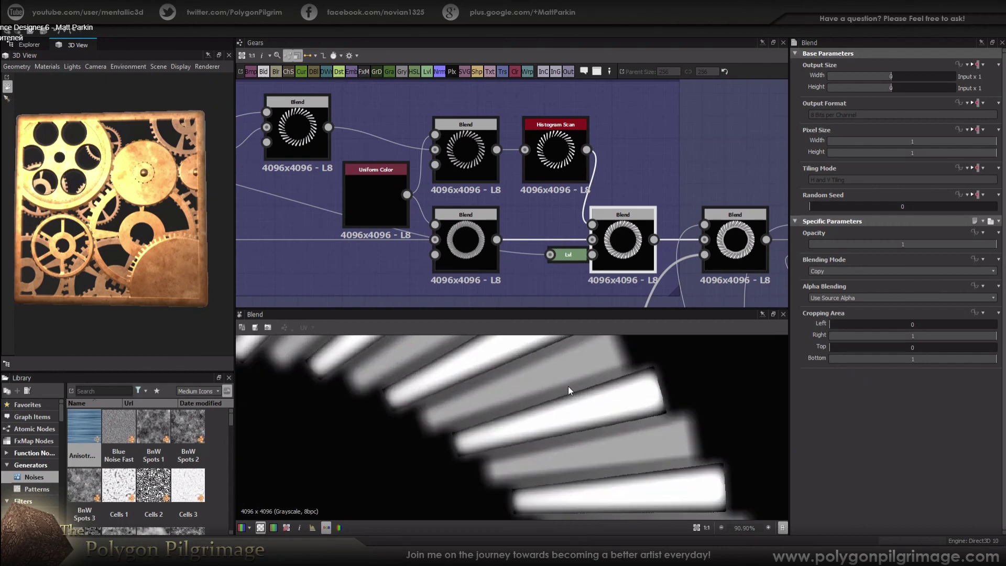
{"action": "scroll", "coordinate": [568, 388], "scroll_direction": "down", "scroll_amount": 2}
{"action": "scroll", "coordinate": [644, 189], "scroll_direction": "down", "scroll_amount": 2}
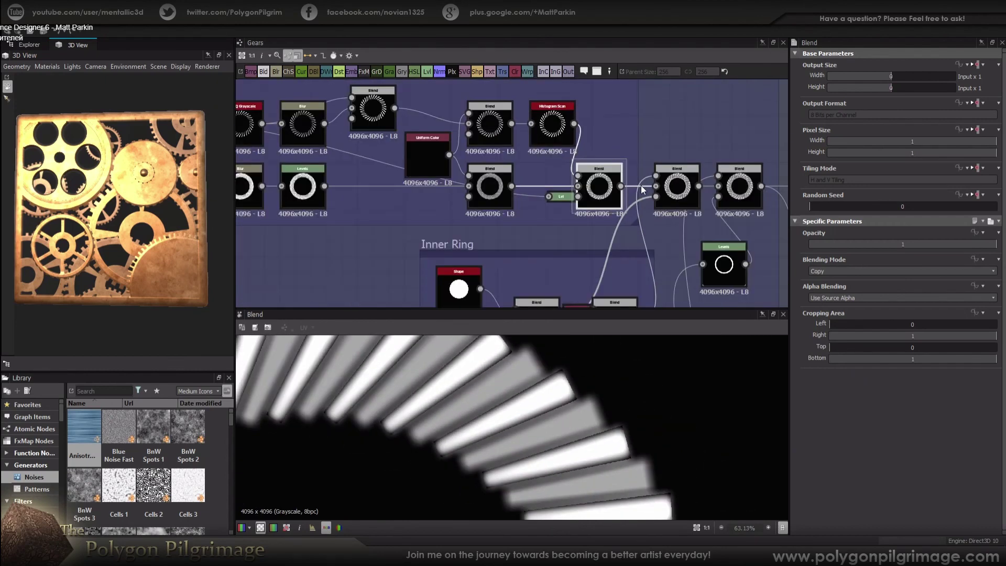
Step: Check the Histogram Scan's output and settings against the Blend node that feeds it
{"action": "middle_click_drag", "start_coordinate": [641, 215], "coordinate": [633, 188]}
{"action": "scroll", "coordinate": [553, 115], "scroll_direction": "up", "scroll_amount": 1}
{"action": "middle_click_drag", "start_coordinate": [553, 114], "coordinate": [549, 194]}
{"action": "left_click", "coordinate": [534, 182]}
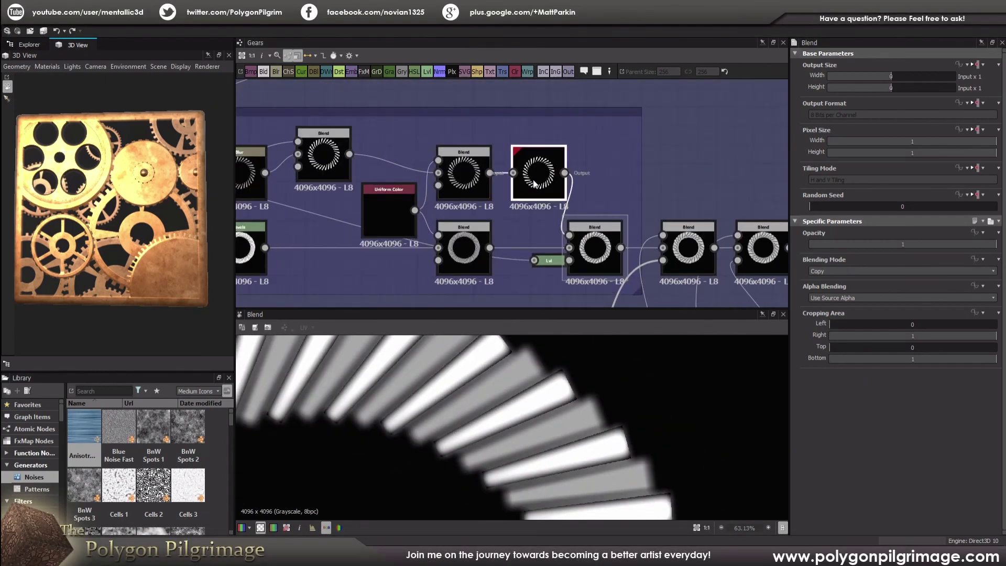
{"action": "left_click", "coordinate": [465, 175]}
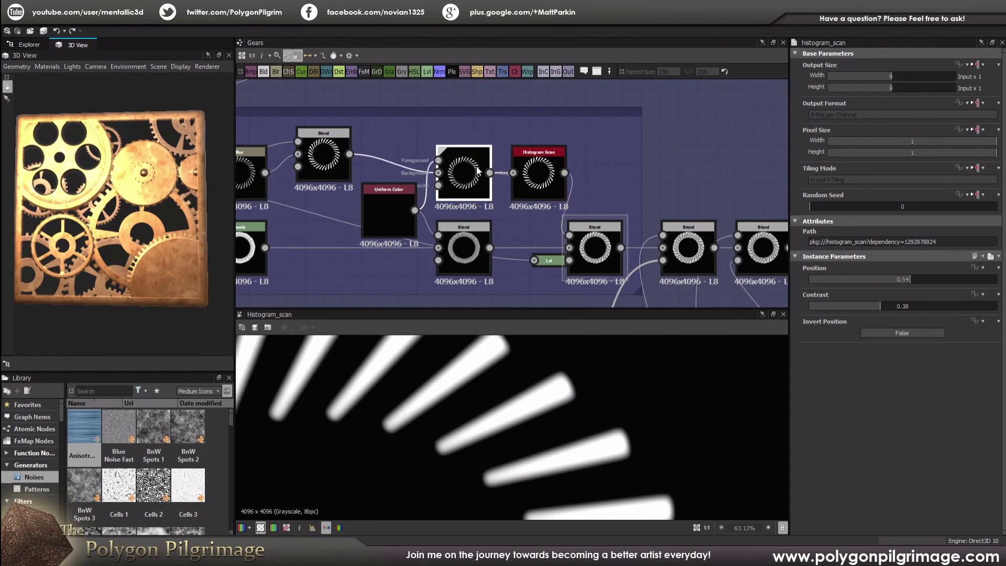
{"action": "left_click", "coordinate": [548, 186]}
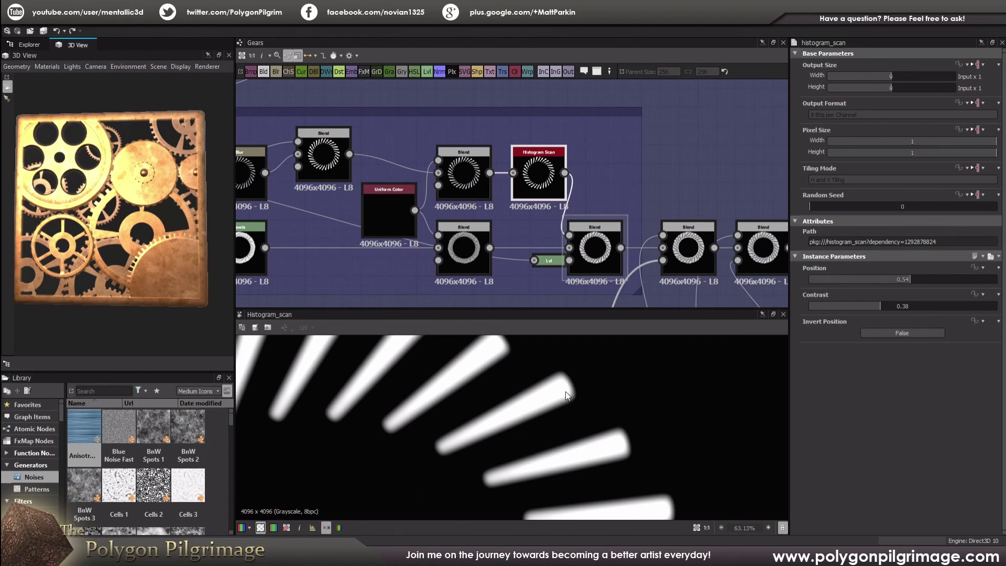
Step: Return to the Blend that merges both fin sets and study the overlapping fins up close and as a full ring
{"action": "left_click", "coordinate": [594, 250]}
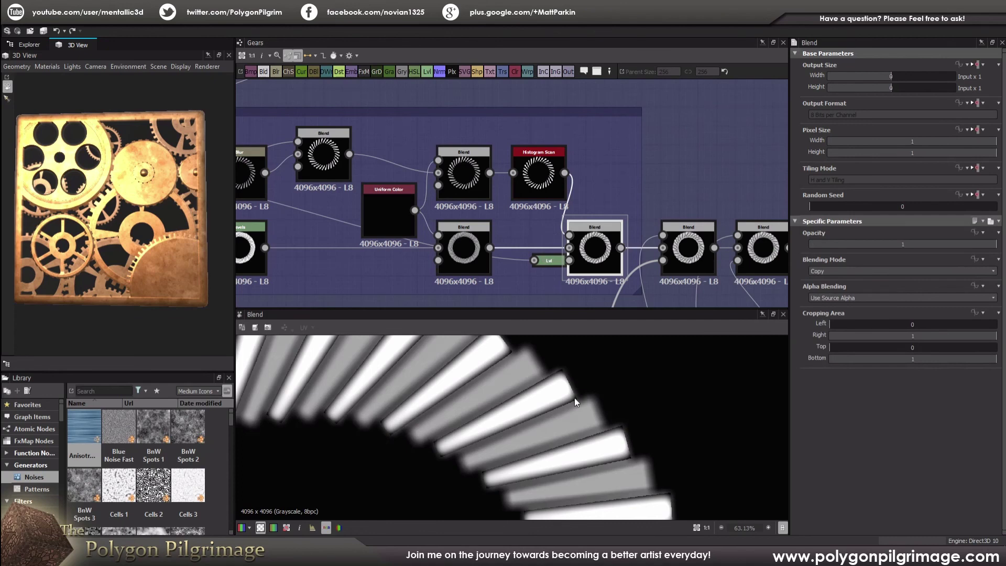
{"action": "scroll", "coordinate": [520, 382], "scroll_direction": "down", "scroll_amount": 5}
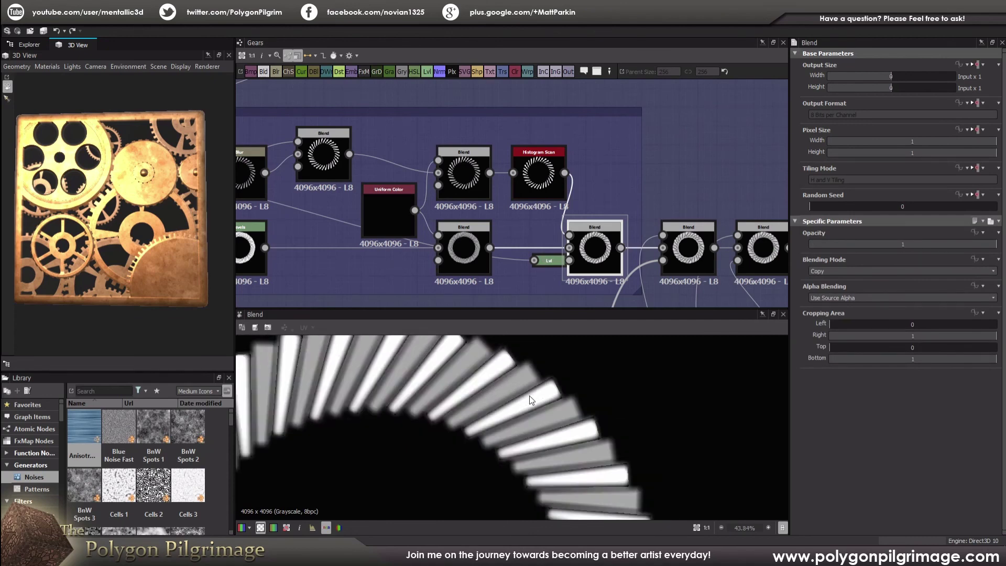
{"action": "scroll", "coordinate": [496, 375], "scroll_direction": "up", "scroll_amount": 7}
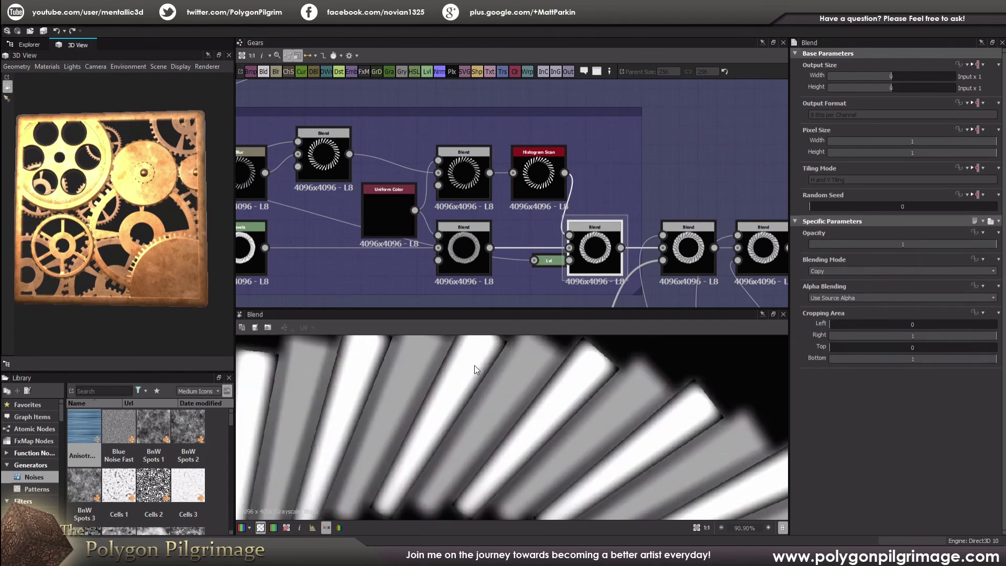
{"action": "scroll", "coordinate": [503, 367], "scroll_direction": "down", "scroll_amount": 10}
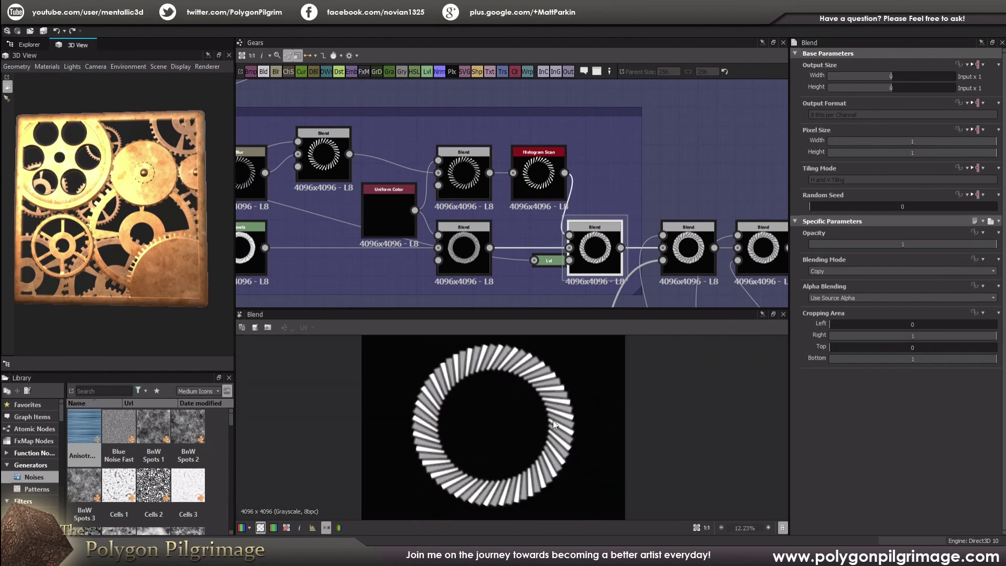
Step: Preview the upper Shape disc in the Inner Ring frame and the Subtract-mode Blend it feeds
{"action": "middle_click_drag", "start_coordinate": [560, 298], "coordinate": [531, 202]}
{"action": "scroll", "coordinate": [514, 200], "scroll_direction": "down", "scroll_amount": 1}
{"action": "middle_click_drag", "start_coordinate": [438, 285], "coordinate": [452, 242]}
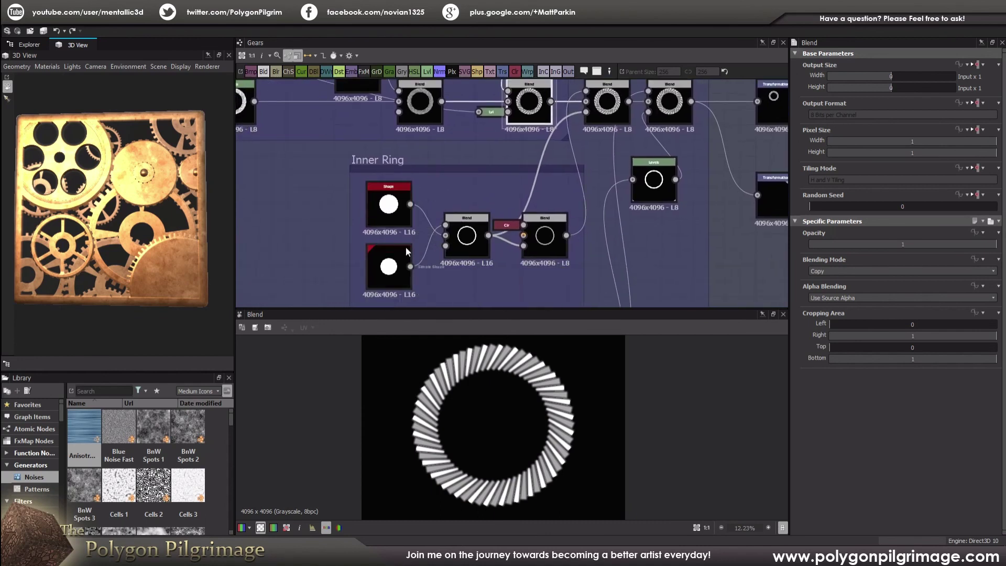
{"action": "double_click", "coordinate": [404, 210]}
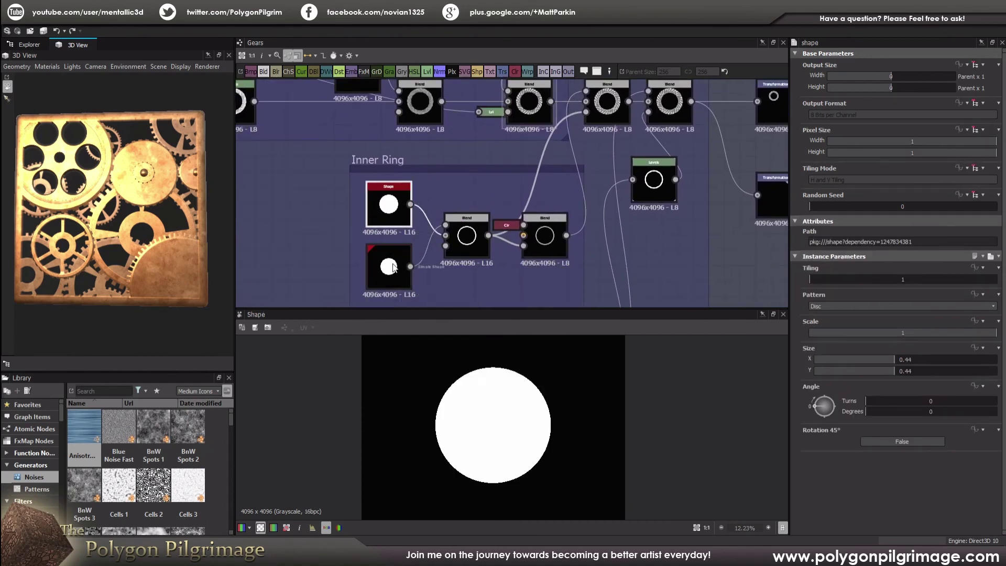
{"action": "double_click", "coordinate": [470, 244]}
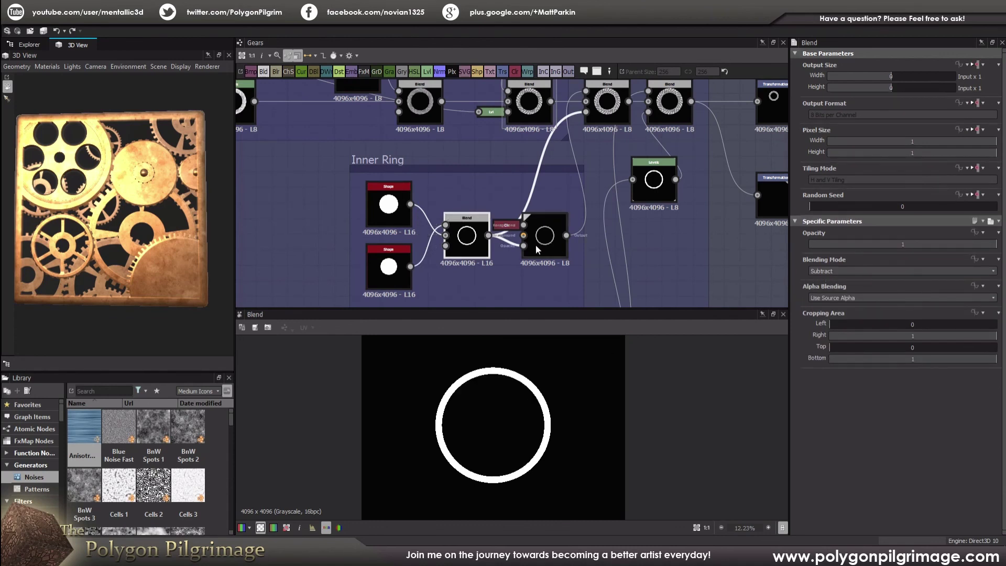
Step: Compare the size settings of the two Inner Ring Shape discs and preview the Blend that turns their ring grey
{"action": "double_click", "coordinate": [388, 204]}
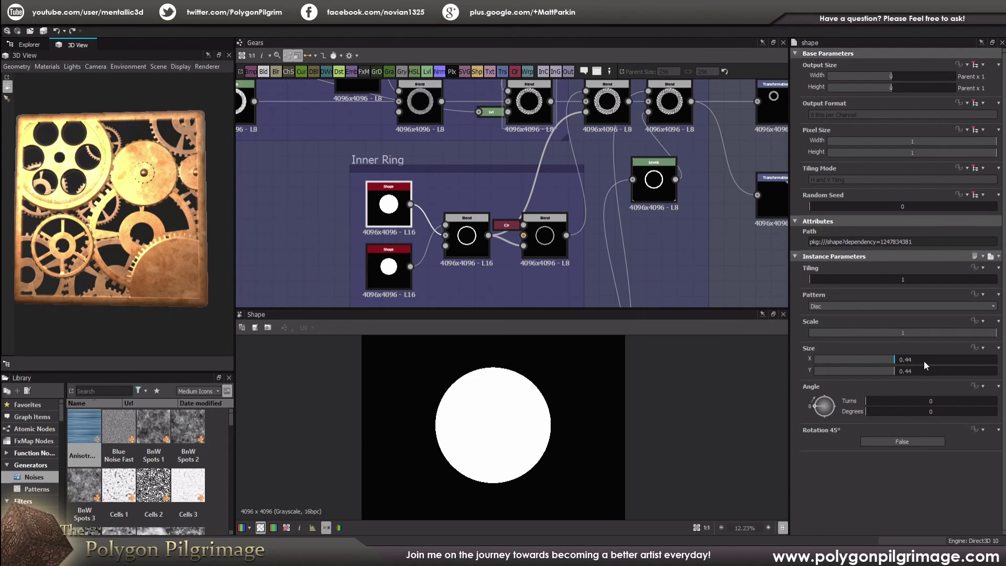
{"action": "left_click", "coordinate": [388, 266]}
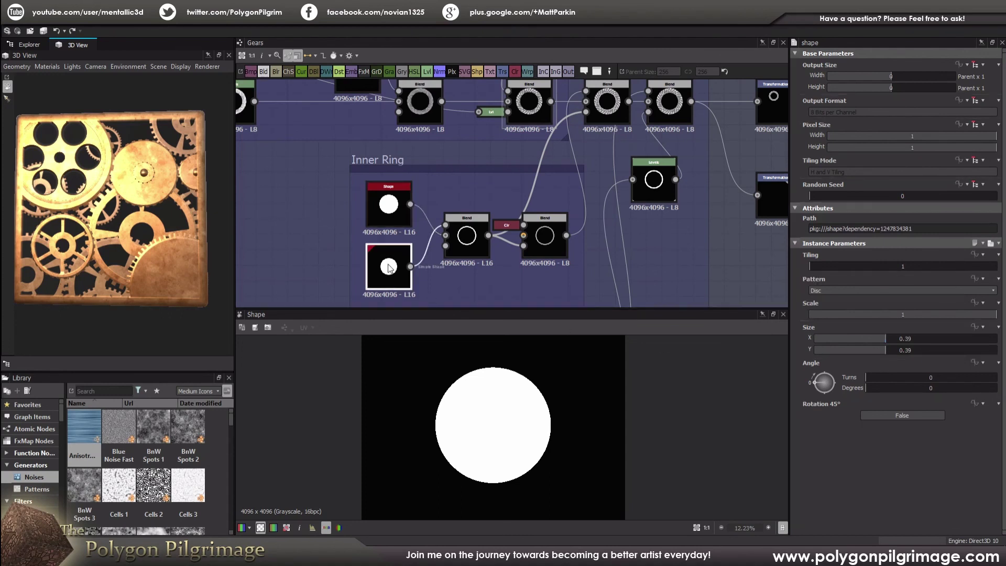
{"action": "left_click", "coordinate": [464, 235]}
{"action": "scroll", "coordinate": [557, 231], "scroll_direction": "up", "scroll_amount": 2}
{"action": "left_click", "coordinate": [532, 258]}
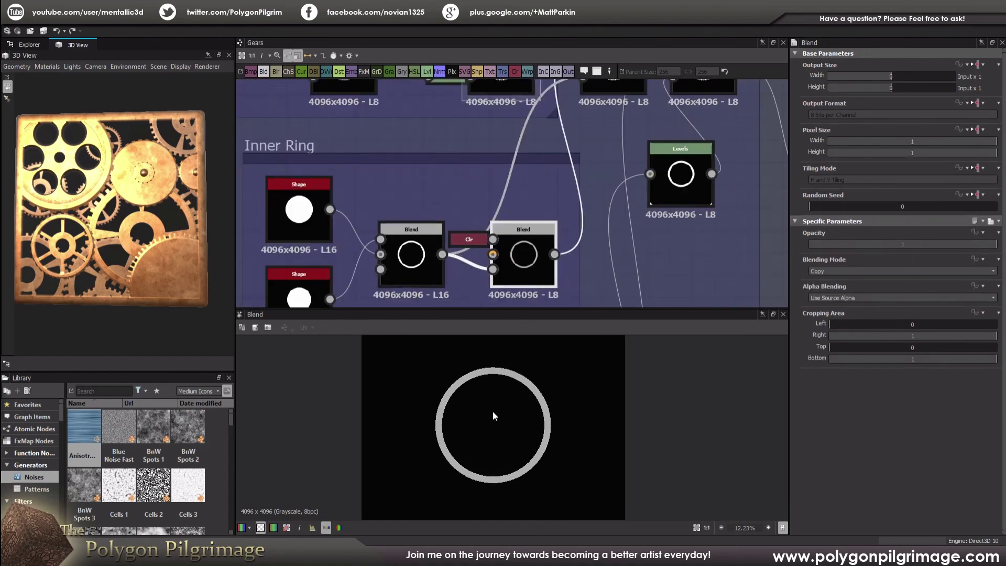
Step: Preview the Blend node that adds the grey inner ring to the fins
{"action": "middle_click_drag", "start_coordinate": [559, 232], "coordinate": [535, 245]}
{"action": "scroll", "coordinate": [521, 386], "scroll_direction": "up", "scroll_amount": 1}
{"action": "scroll", "coordinate": [518, 385], "scroll_direction": "down", "scroll_amount": 1}
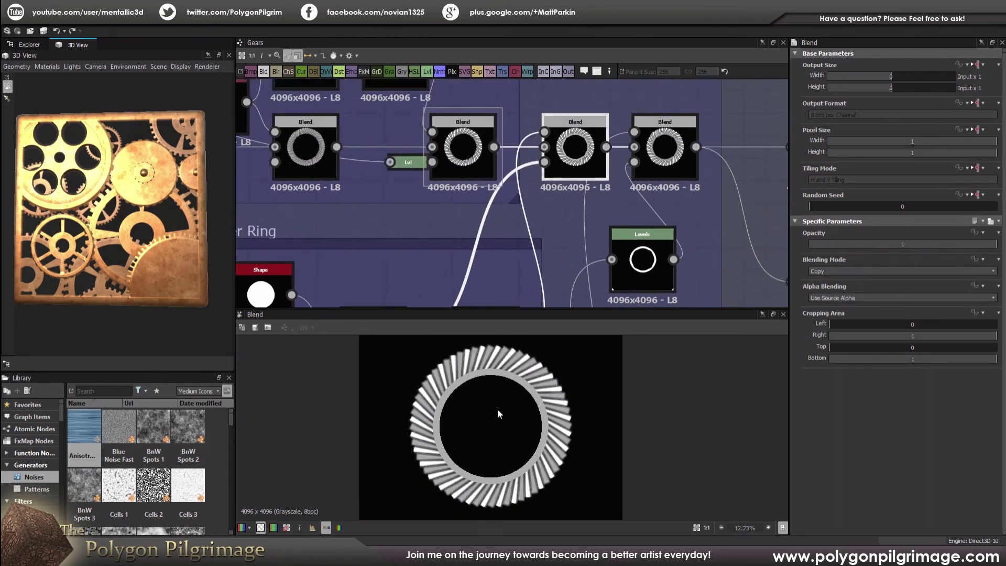
Step: Trace the Levels node's connections and preview the Subtract-mode Blend that shades the inner ring with it
{"action": "middle_click_drag", "start_coordinate": [599, 228], "coordinate": [551, 174]}
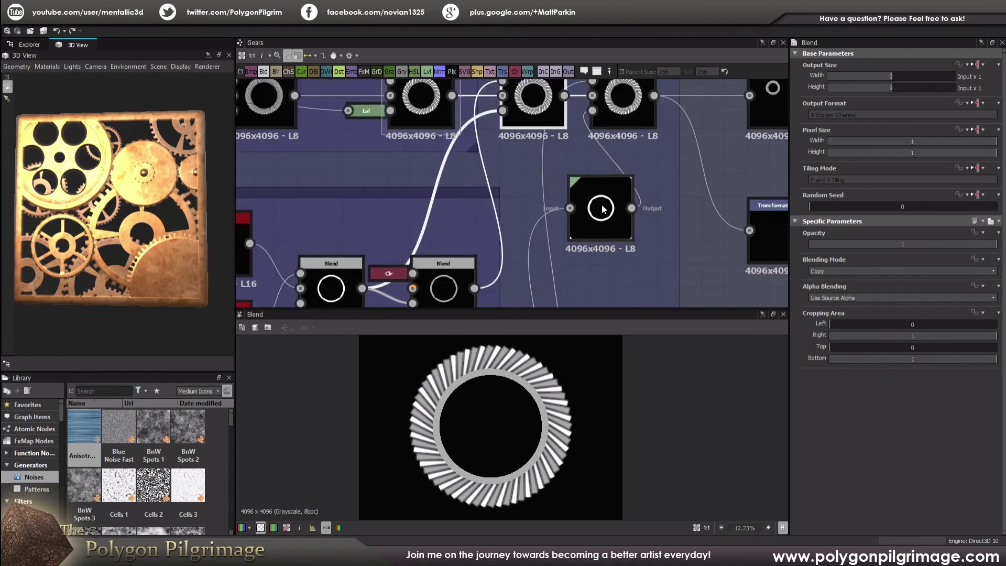
{"action": "middle_click_drag", "start_coordinate": [604, 225], "coordinate": [594, 137]}
{"action": "scroll", "coordinate": [595, 137], "scroll_direction": "down", "scroll_amount": 2}
{"action": "middle_click_drag", "start_coordinate": [568, 195], "coordinate": [582, 175]}
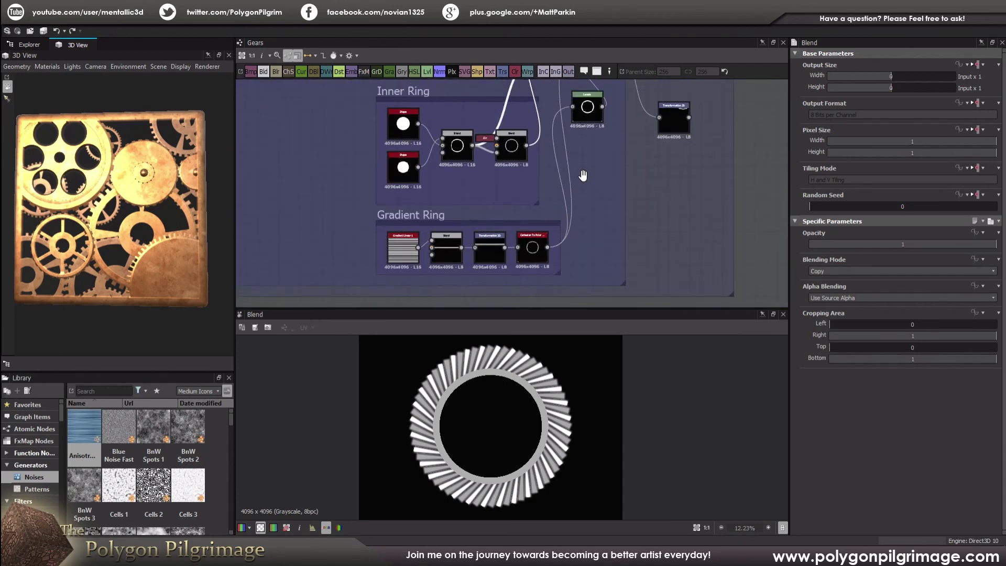
{"action": "scroll", "coordinate": [581, 153], "scroll_direction": "up", "scroll_amount": 2}
{"action": "scroll", "coordinate": [580, 153], "scroll_direction": "up", "scroll_amount": 2}
{"action": "left_click", "coordinate": [580, 150]}
{"action": "scroll", "coordinate": [527, 394], "scroll_direction": "up", "scroll_amount": 3}
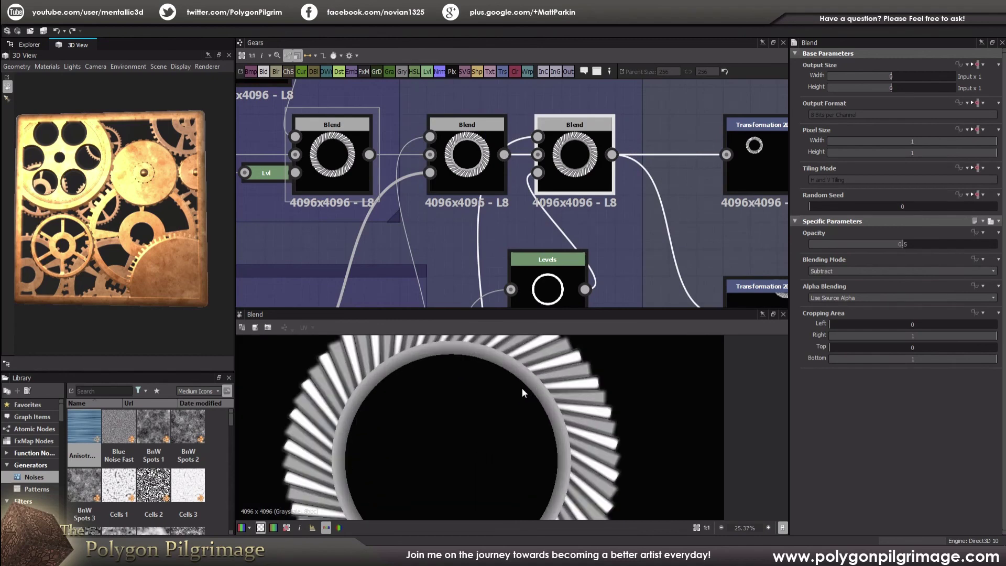
Step: Preview the Cartesian To Polar node in the Gradient Ring frame and examine its circular gradient
{"action": "middle_click_drag", "start_coordinate": [546, 271], "coordinate": [568, 154]}
{"action": "scroll", "coordinate": [568, 155], "scroll_direction": "down", "scroll_amount": 3}
{"action": "middle_click_drag", "start_coordinate": [516, 270], "coordinate": [532, 178]}
{"action": "scroll", "coordinate": [460, 219], "scroll_direction": "up", "scroll_amount": 3}
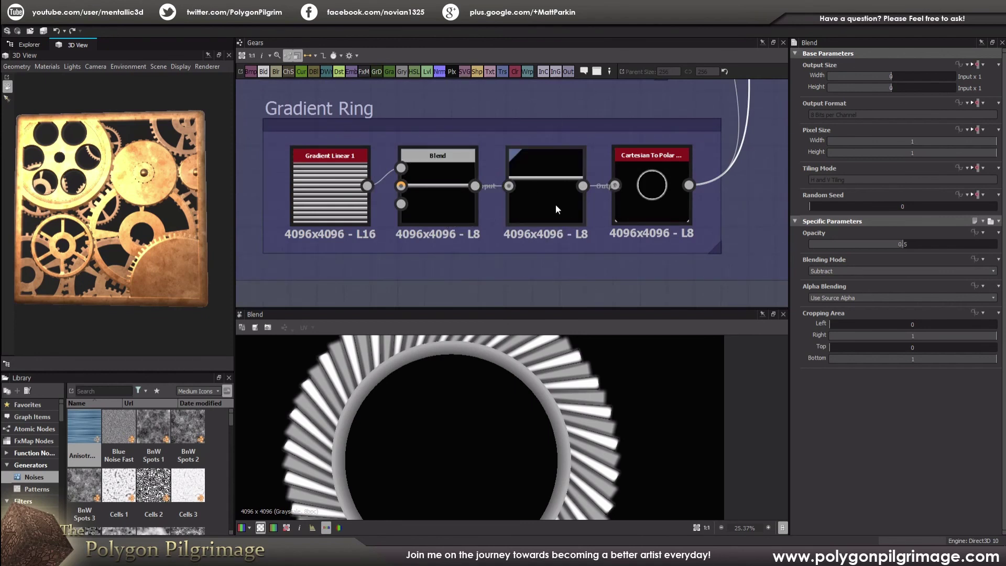
{"action": "double_click", "coordinate": [639, 195]}
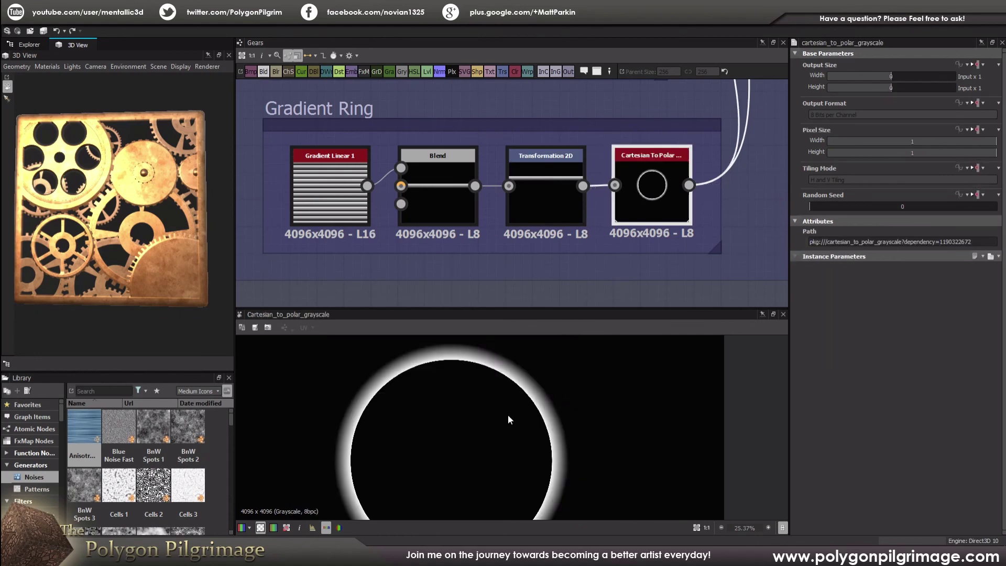
{"action": "scroll", "coordinate": [620, 165], "scroll_direction": "down", "scroll_amount": 4}
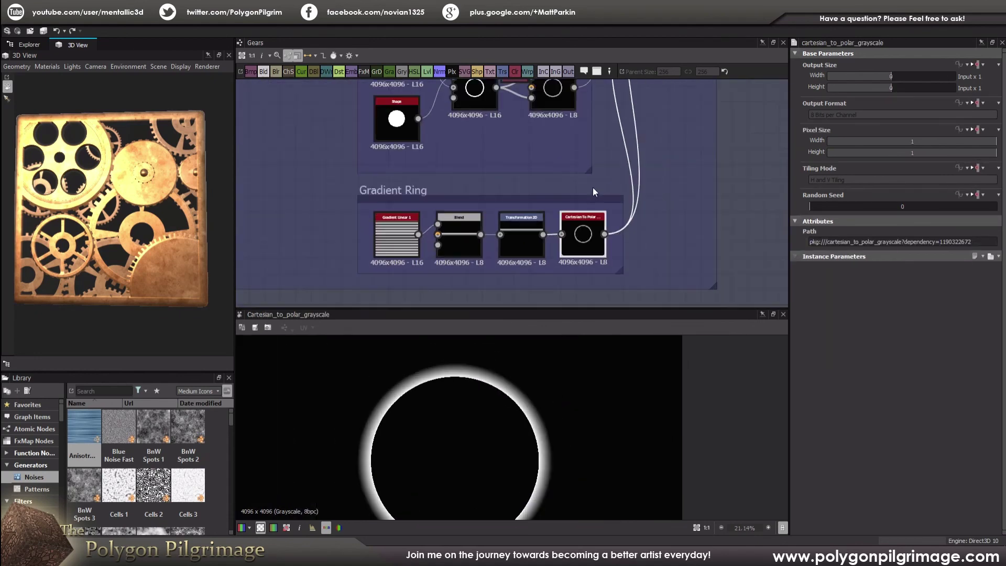
Step: Set the final Subtract-mode Blend's opacity to 0.5 and examine the shaded fin ring it outputs
{"action": "scroll", "coordinate": [574, 197], "scroll_direction": "up", "scroll_amount": 3}
{"action": "double_click", "coordinate": [583, 180]}
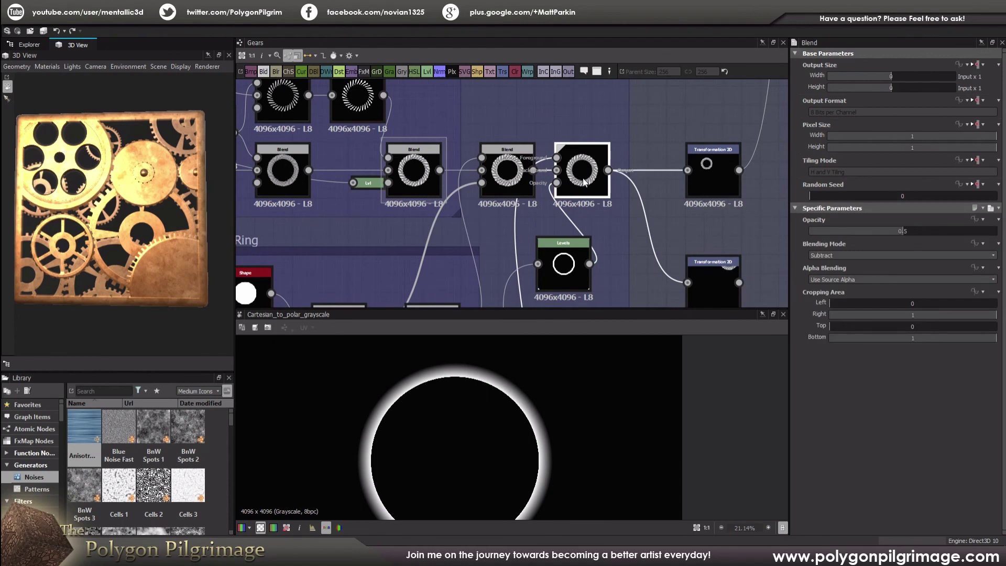
{"action": "left_click", "coordinate": [904, 243]}
{"action": "type", "text": "0"}
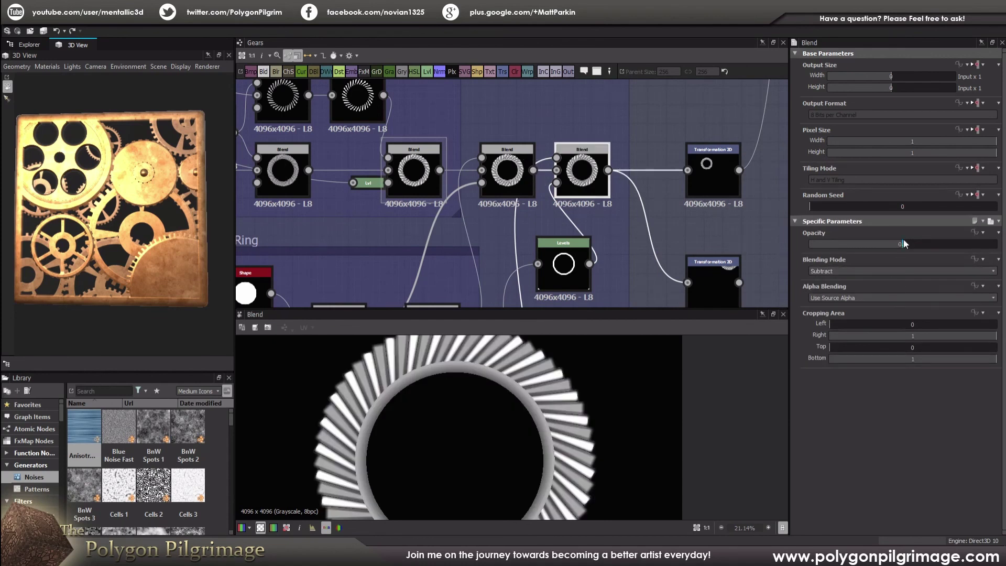
{"action": "type", "text": ".5"}
{"action": "scroll", "coordinate": [513, 223], "scroll_direction": "down", "scroll_amount": 2}
{"action": "scroll", "coordinate": [508, 405], "scroll_direction": "down", "scroll_amount": 3}
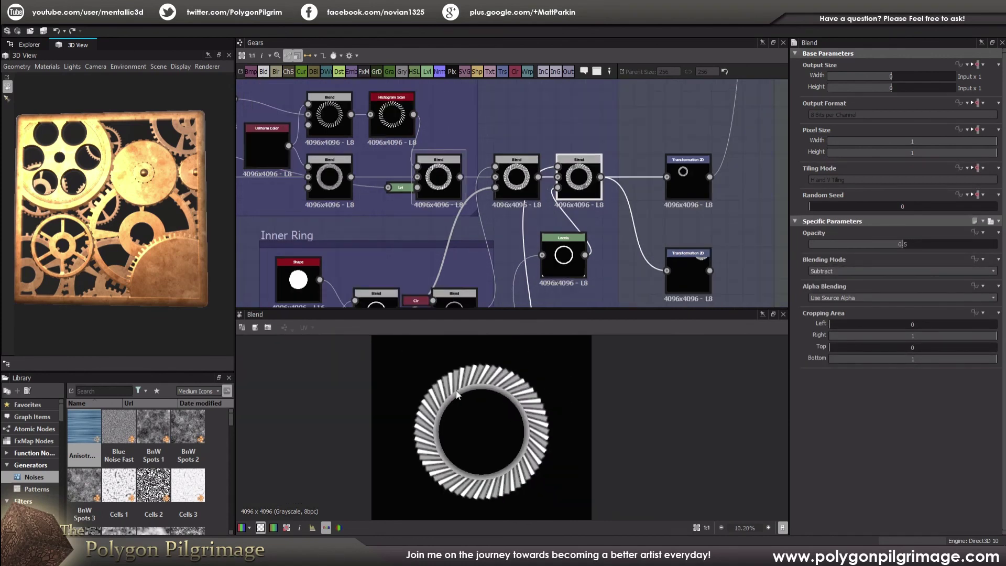
{"action": "scroll", "coordinate": [498, 402], "scroll_direction": "up", "scroll_amount": 2}
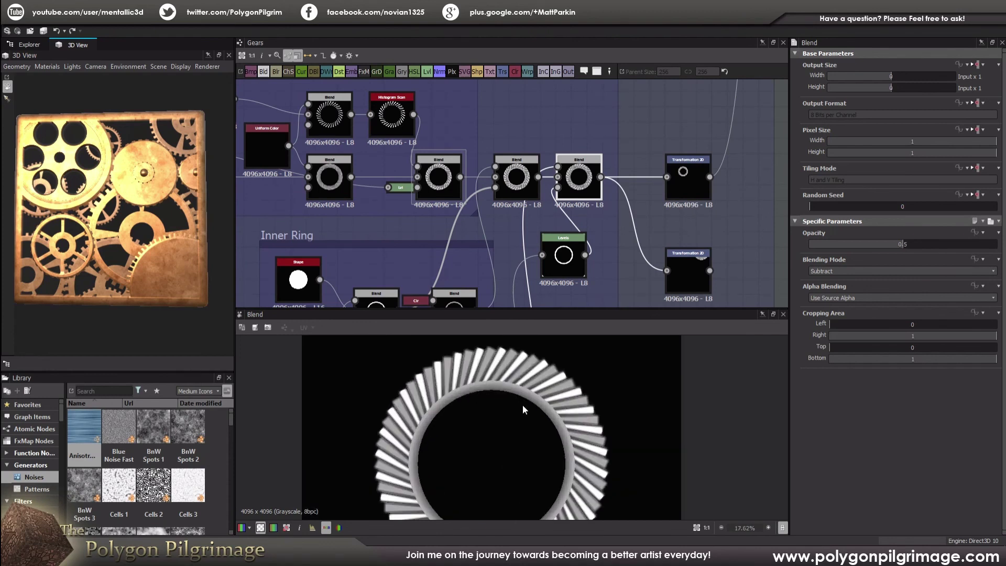
Step: Preview the lower Transformation 2D node and compare its ring placement with the gears in the 3D view
{"action": "middle_click_drag", "start_coordinate": [644, 245], "coordinate": [633, 219]}
{"action": "left_click", "coordinate": [674, 245]}
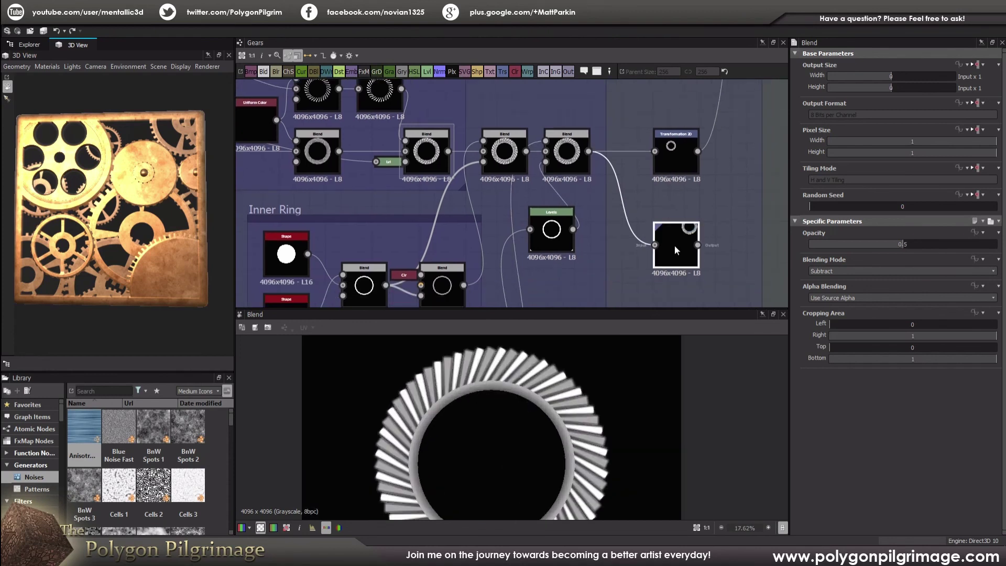
{"action": "double_click", "coordinate": [674, 245]}
{"action": "scroll", "coordinate": [554, 376], "scroll_direction": "down", "scroll_amount": 5}
{"action": "scroll", "coordinate": [554, 377], "scroll_direction": "up", "scroll_amount": 2}
{"action": "scroll", "coordinate": [554, 376], "scroll_direction": "up", "scroll_amount": 1}
{"action": "left_click_drag", "start_coordinate": [171, 195], "coordinate": [187, 194]}
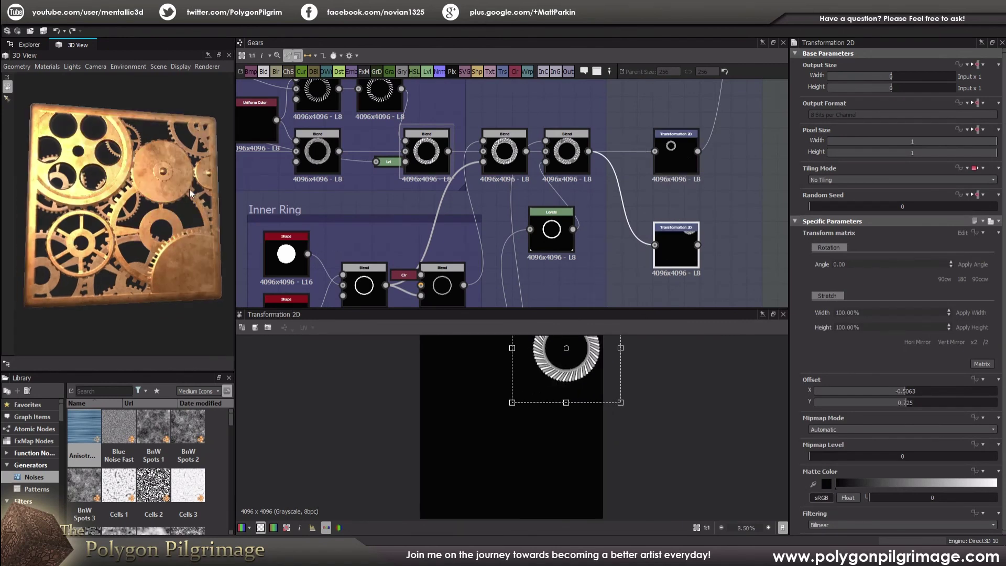
Step: Preview the upper Transformation 2D node and examine its repositioned fin ring up close
{"action": "double_click", "coordinate": [671, 157]}
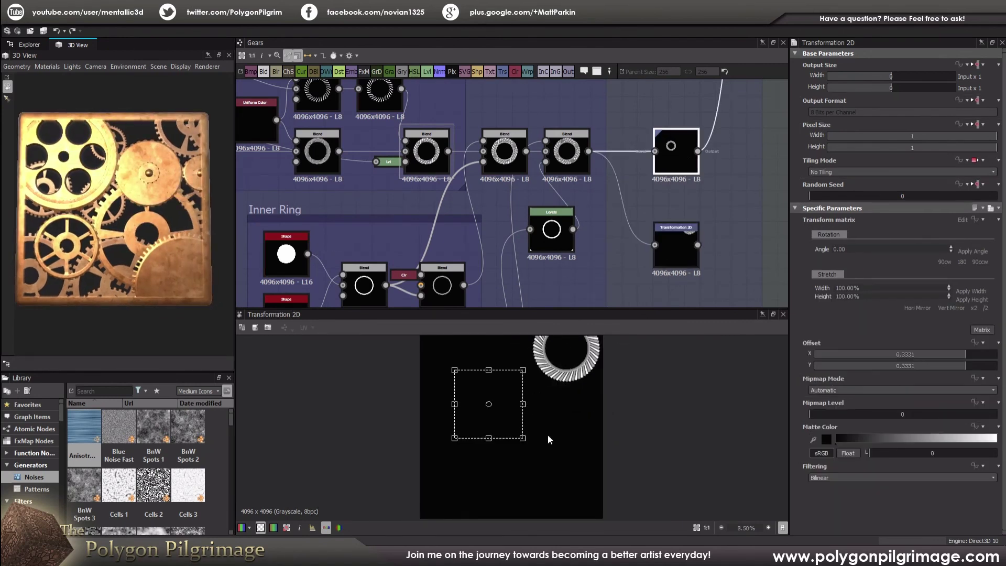
{"action": "scroll", "coordinate": [518, 402], "scroll_direction": "up", "scroll_amount": 6}
{"action": "scroll", "coordinate": [500, 405], "scroll_direction": "up", "scroll_amount": 1}
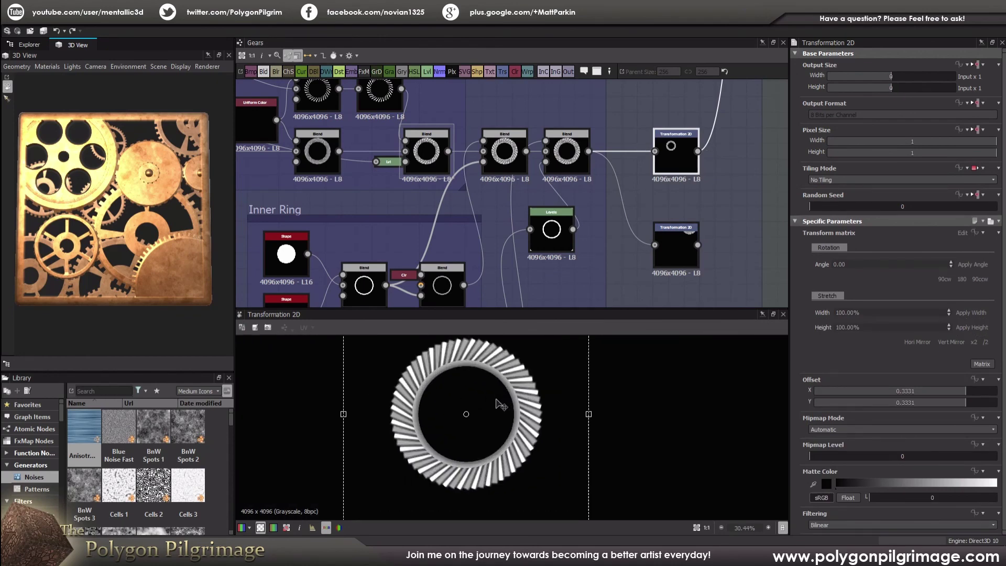
Step: Examine the gear drawing in the Reference bitmap of the Hypoid section alongside the neighbouring Wiggle and Rounded Gradient frames
{"action": "scroll", "coordinate": [530, 241], "scroll_direction": "down", "scroll_amount": 3}
{"action": "scroll", "coordinate": [529, 241], "scroll_direction": "down", "scroll_amount": 2}
{"action": "middle_click_drag", "start_coordinate": [529, 241], "coordinate": [410, 169]}
{"action": "scroll", "coordinate": [410, 169], "scroll_direction": "up", "scroll_amount": 4}
{"action": "scroll", "coordinate": [410, 169], "scroll_direction": "up", "scroll_amount": 6}
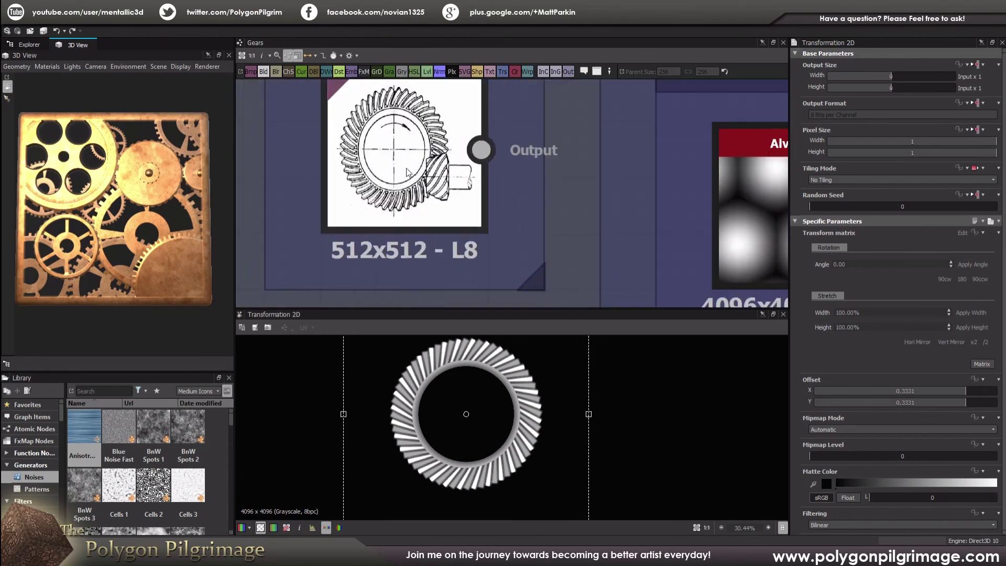
{"action": "scroll", "coordinate": [443, 178], "scroll_direction": "up", "scroll_amount": 2}
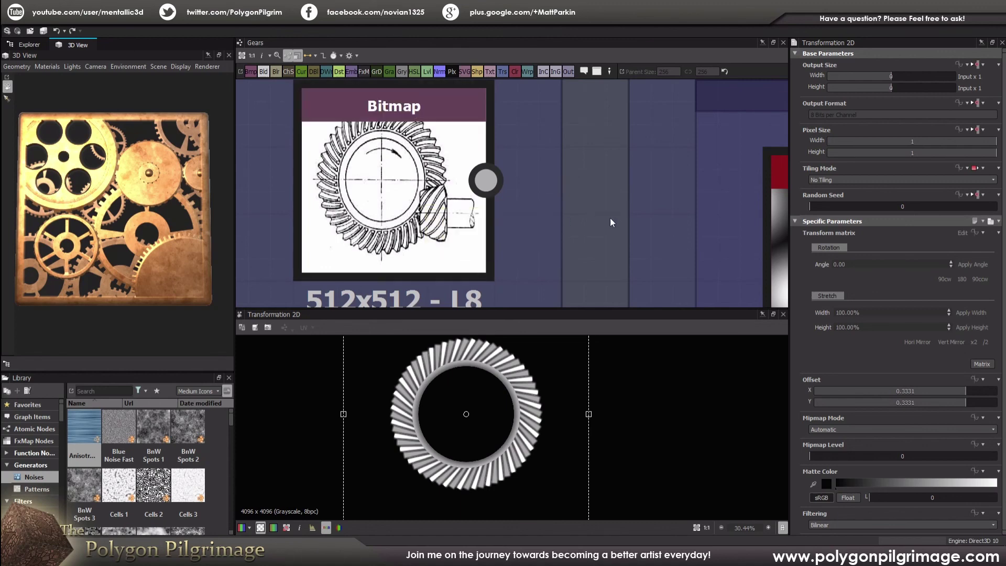
{"action": "scroll", "coordinate": [517, 221], "scroll_direction": "down", "scroll_amount": 6}
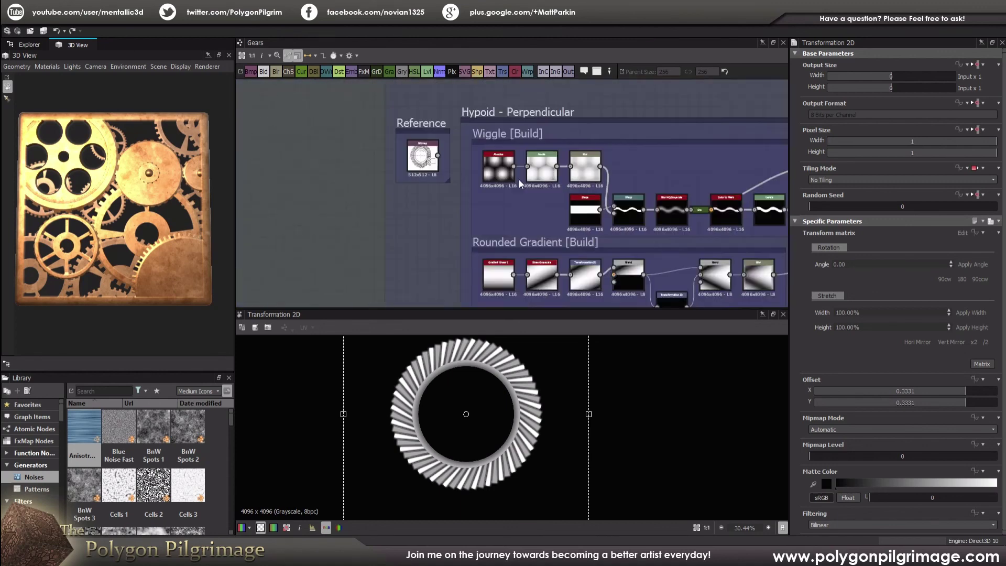
{"action": "scroll", "coordinate": [533, 203], "scroll_direction": "down", "scroll_amount": 5}
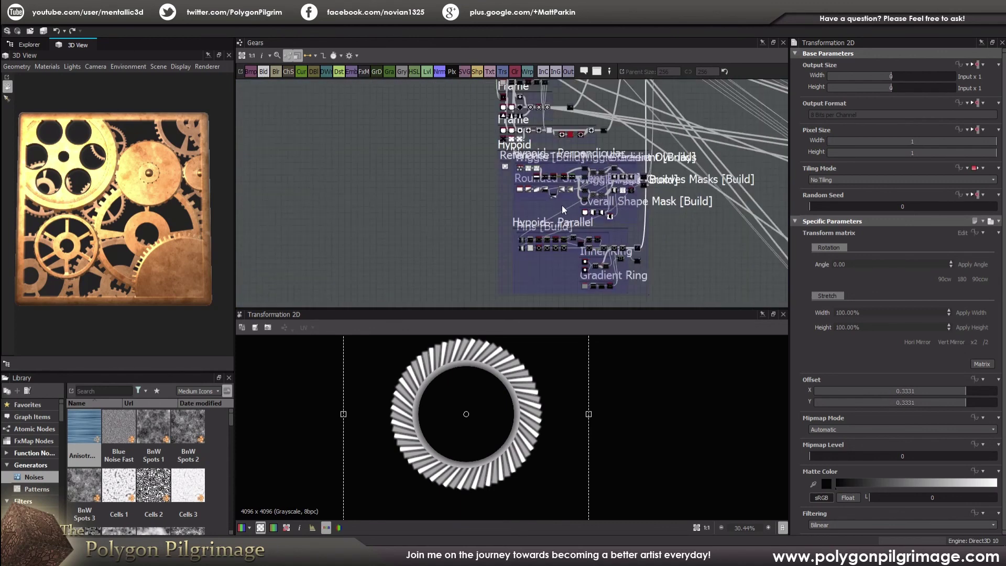
{"action": "scroll", "coordinate": [476, 179], "scroll_direction": "up", "scroll_amount": 4}
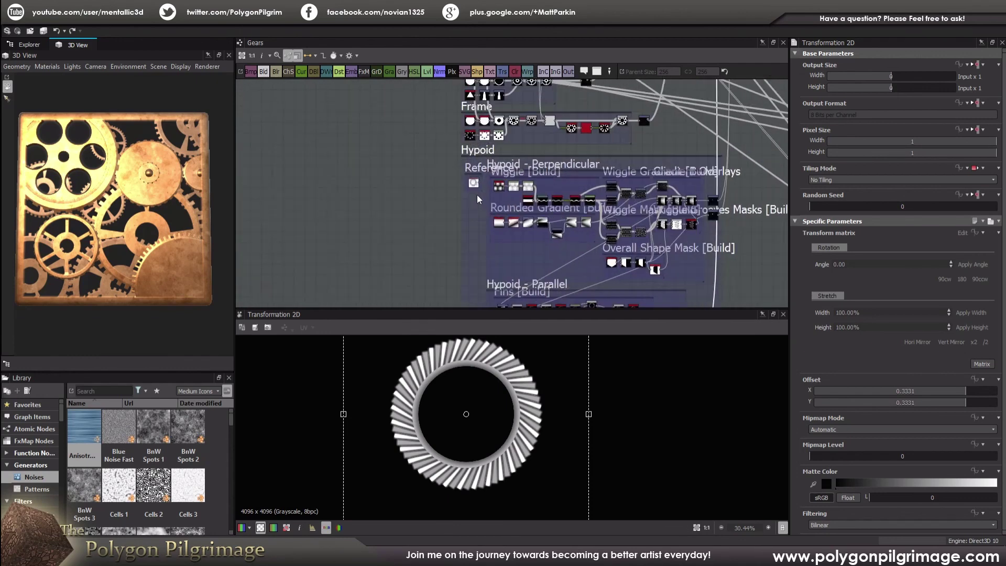
{"action": "scroll", "coordinate": [475, 179], "scroll_direction": "up", "scroll_amount": 8}
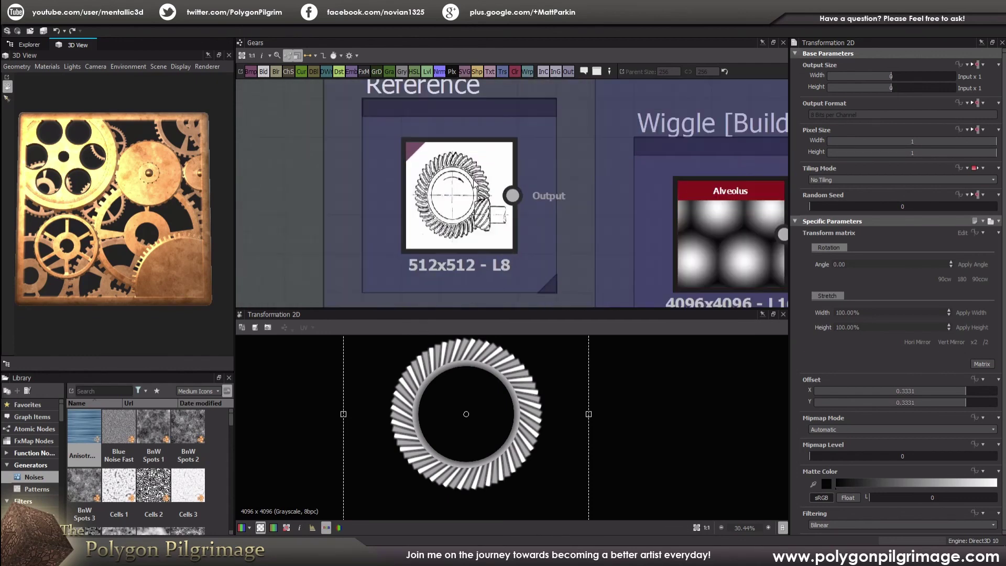
{"action": "scroll", "coordinate": [475, 183], "scroll_direction": "up", "scroll_amount": 2}
{"action": "scroll", "coordinate": [475, 186], "scroll_direction": "down", "scroll_amount": 6}
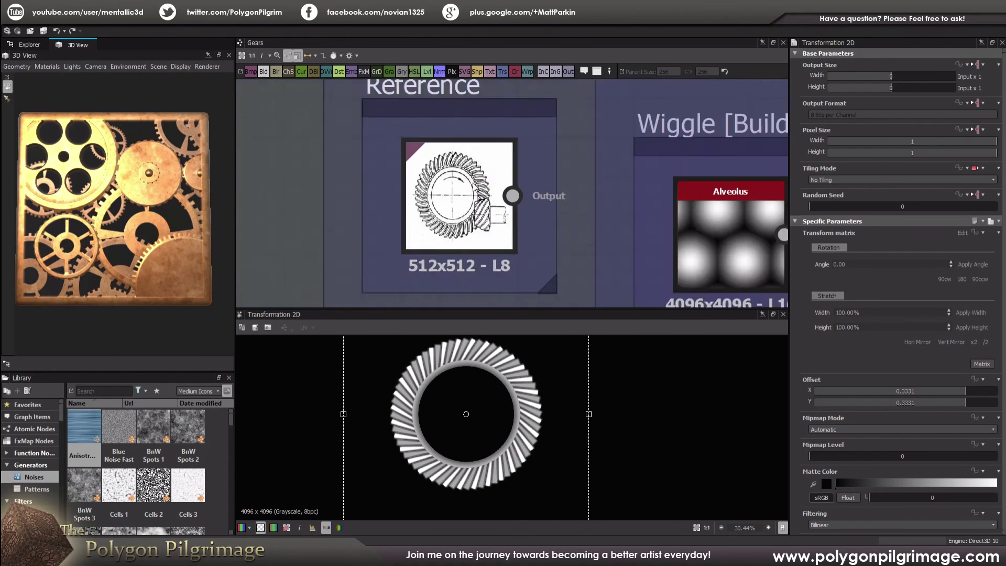
Step: Locate the Tooth Shapes and Base Gear frames and inspect the parameters of the multi switch node joining the tooth shapes
{"action": "middle_click_drag", "start_coordinate": [482, 120], "coordinate": [497, 285]}
{"action": "scroll", "coordinate": [497, 284], "scroll_direction": "down", "scroll_amount": 3}
{"action": "middle_click_drag", "start_coordinate": [524, 178], "coordinate": [524, 241]}
{"action": "middle_click_drag", "start_coordinate": [519, 157], "coordinate": [508, 249]}
{"action": "scroll", "coordinate": [499, 191], "scroll_direction": "down", "scroll_amount": 1}
{"action": "scroll", "coordinate": [499, 191], "scroll_direction": "down", "scroll_amount": 2}
{"action": "middle_click_drag", "start_coordinate": [500, 157], "coordinate": [506, 246]}
{"action": "scroll", "coordinate": [511, 233], "scroll_direction": "up", "scroll_amount": 5}
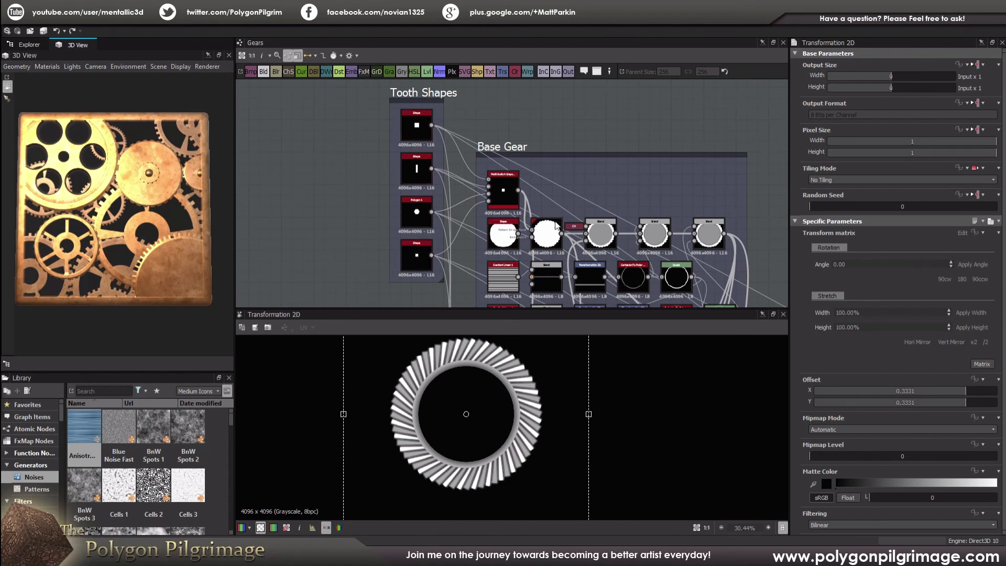
{"action": "left_click", "coordinate": [507, 193]}
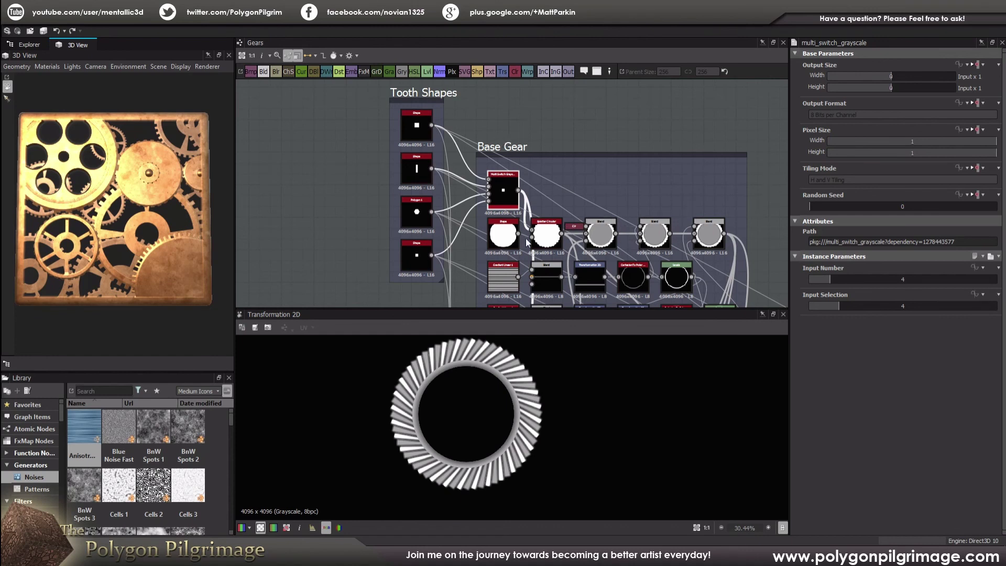
Step: Preview the Splatter Circular node in the Base Gear frame and examine the teeth around its disc
{"action": "double_click", "coordinate": [547, 236]}
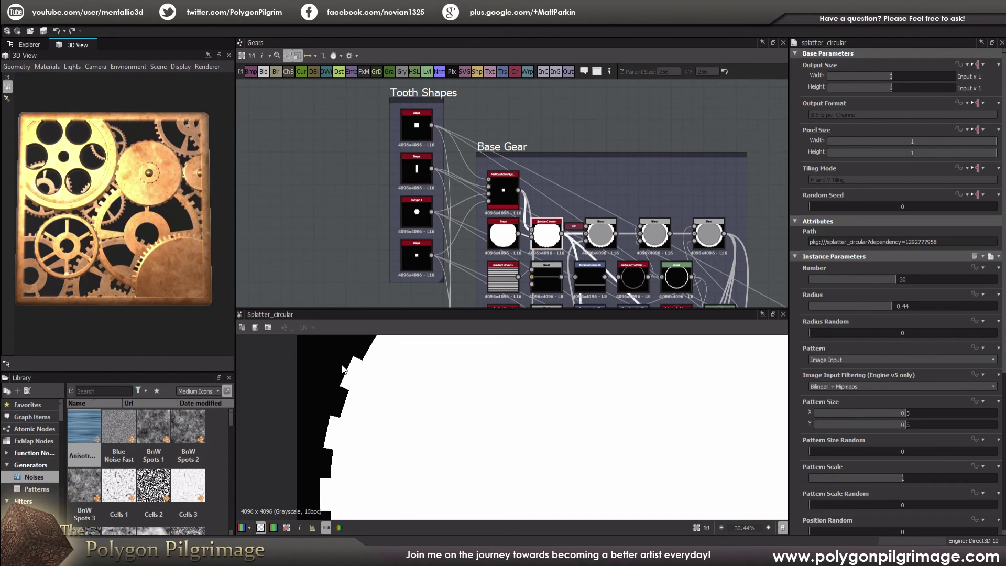
{"action": "scroll", "coordinate": [554, 401], "scroll_direction": "down", "scroll_amount": 5}
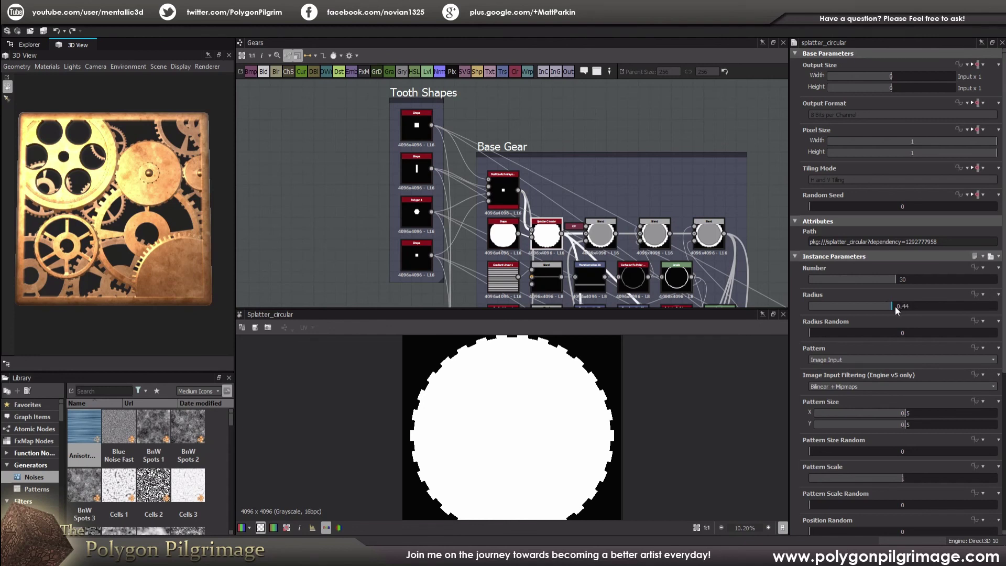
{"action": "scroll", "coordinate": [592, 361], "scroll_direction": "up", "scroll_amount": 5}
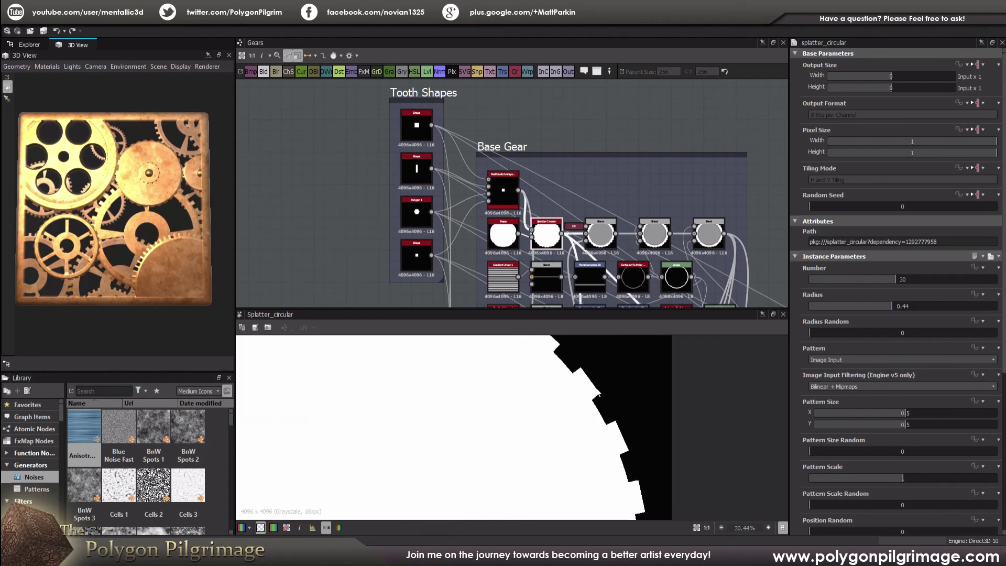
{"action": "scroll", "coordinate": [555, 398], "scroll_direction": "down", "scroll_amount": 5}
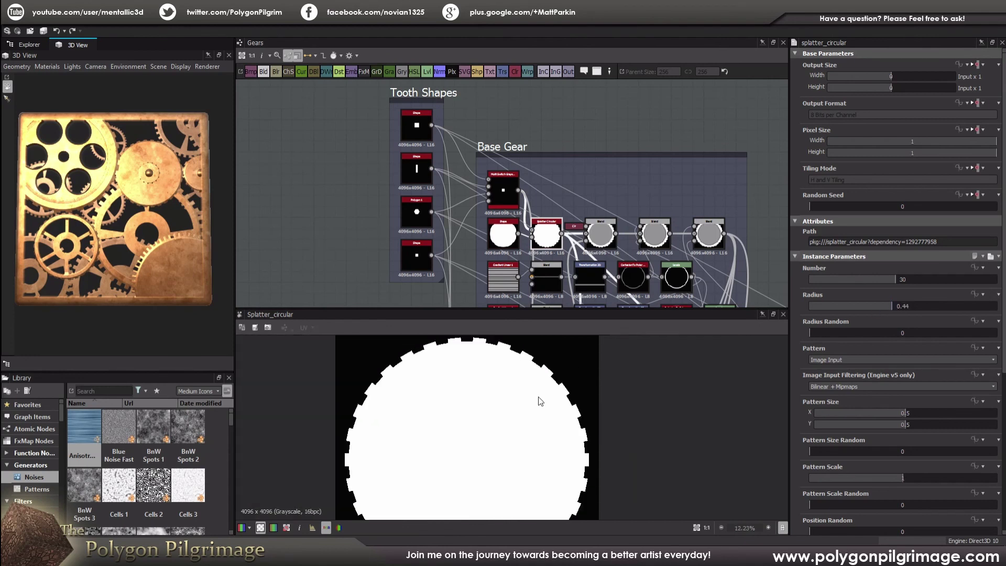
{"action": "scroll", "coordinate": [537, 438], "scroll_direction": "down", "scroll_amount": 1}
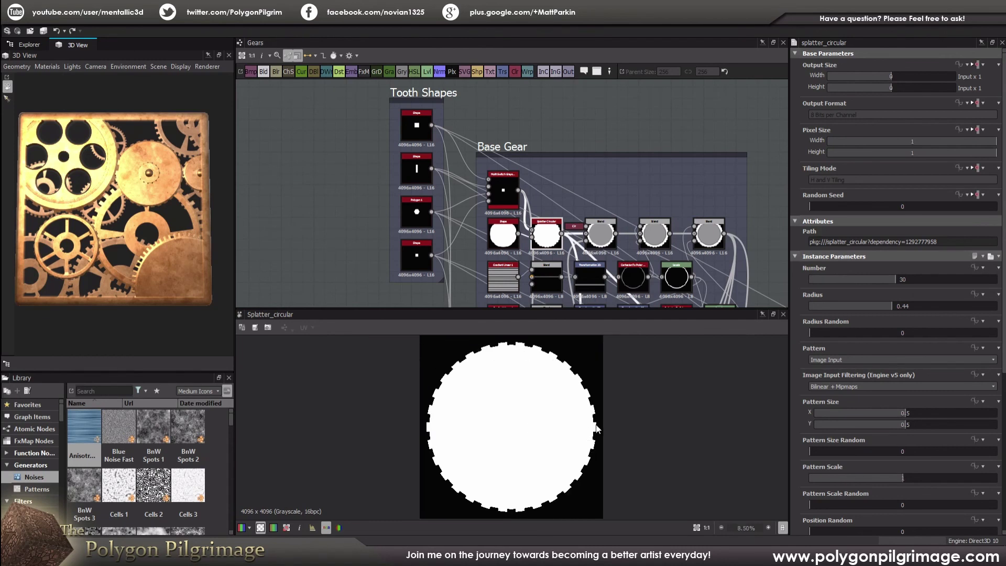
Step: Compare the gear teeth in the 3D view up close with the Splatter Circular node's toothed disc
{"action": "scroll", "coordinate": [90, 242], "scroll_direction": "up", "scroll_amount": 6}
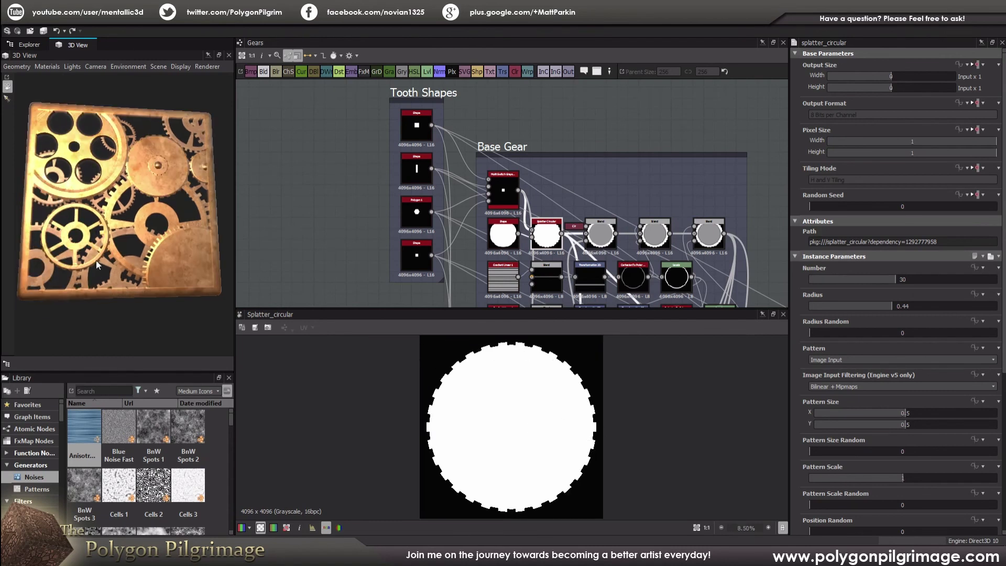
{"action": "scroll", "coordinate": [97, 203], "scroll_direction": "up", "scroll_amount": 2}
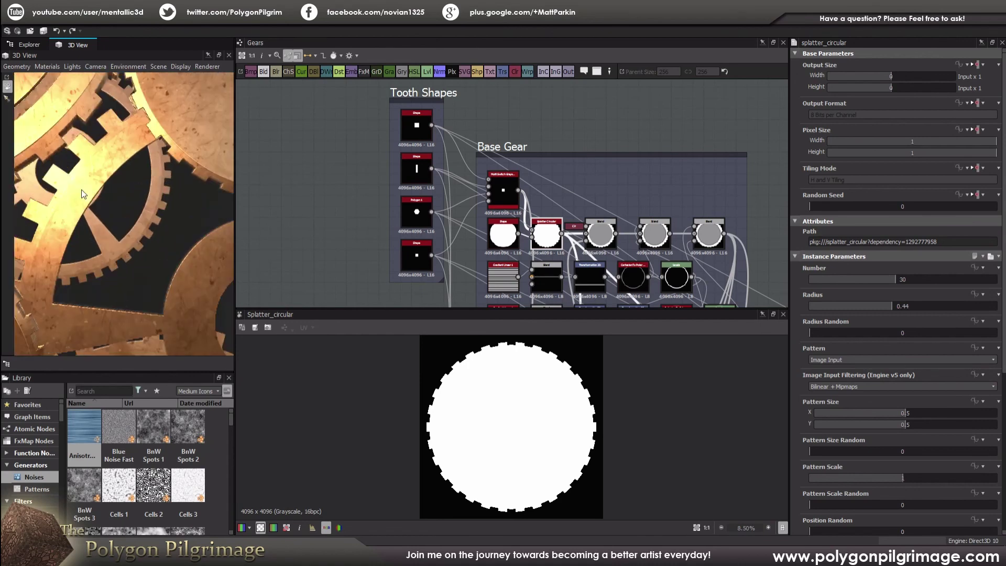
{"action": "scroll", "coordinate": [52, 184], "scroll_direction": "up", "scroll_amount": 2}
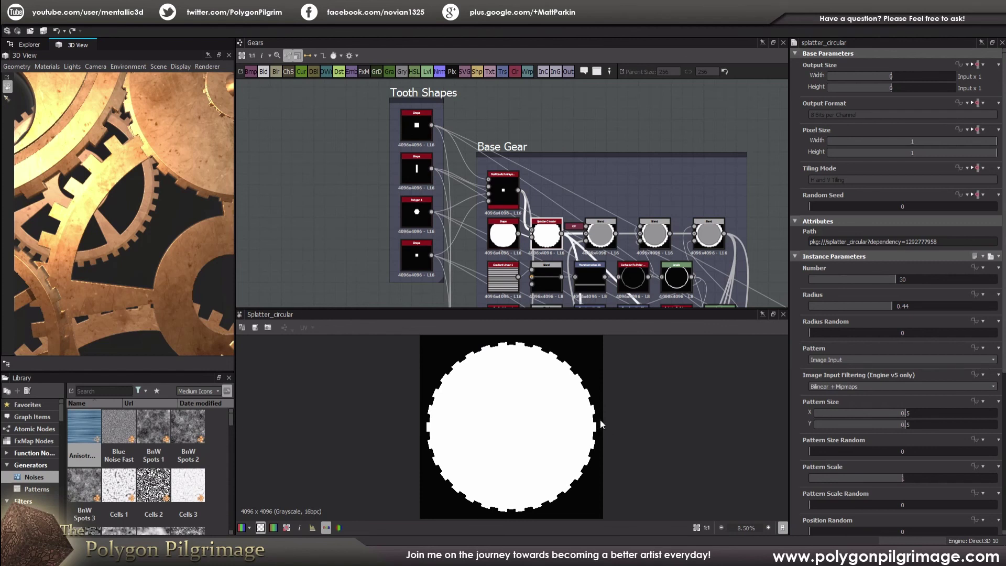
{"action": "scroll", "coordinate": [582, 430], "scroll_direction": "down", "scroll_amount": 2}
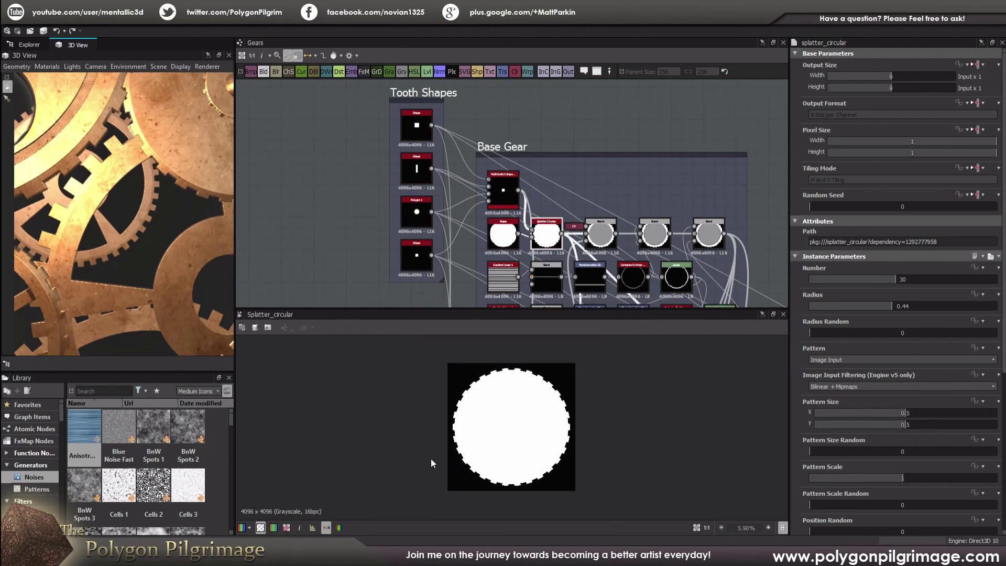
{"action": "scroll", "coordinate": [551, 412], "scroll_direction": "up", "scroll_amount": 1}
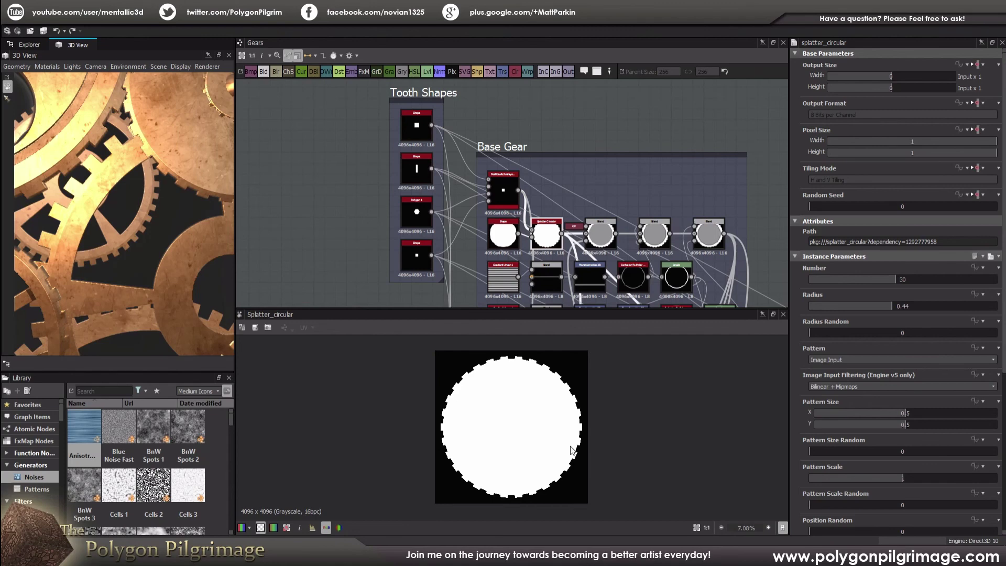
Step: Survey the overall Gears graph layout and inspect the assembled gear panel from several angles in the 3D view
{"action": "scroll", "coordinate": [559, 285], "scroll_direction": "down", "scroll_amount": 5}
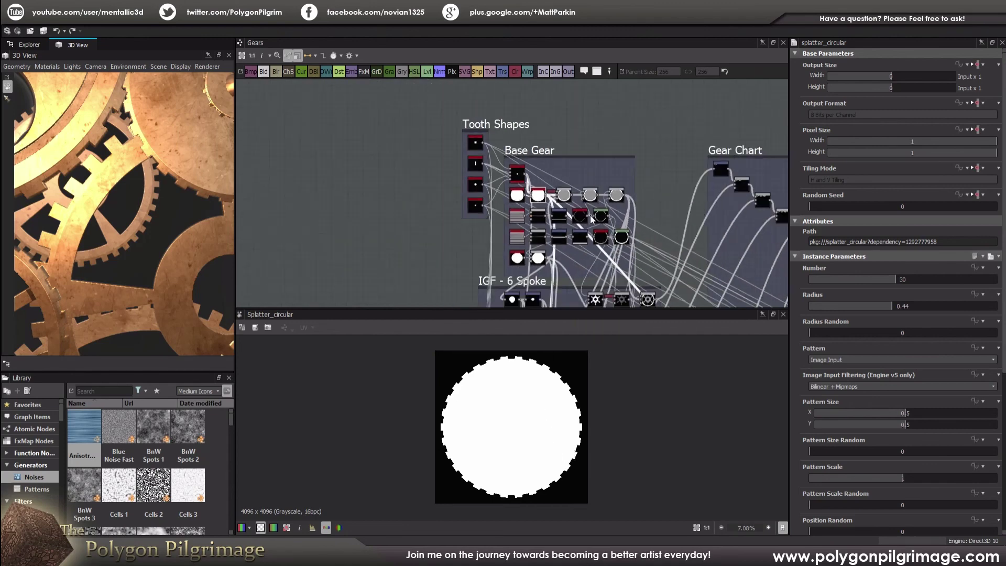
{"action": "middle_click_drag", "start_coordinate": [610, 236], "coordinate": [504, 177]}
{"action": "scroll", "coordinate": [622, 241], "scroll_direction": "down", "scroll_amount": 4}
{"action": "scroll", "coordinate": [143, 209], "scroll_direction": "down", "scroll_amount": 3}
{"action": "scroll", "coordinate": [143, 209], "scroll_direction": "down", "scroll_amount": 3}
{"action": "mouse_move", "coordinate": [145, 209]}
{"action": "left_mouse_down"}
{"action": "mouse_move", "coordinate": [134, 204]}
{"action": "mouse_move", "coordinate": [140, 213]}
{"action": "left_mouse_up"}
{"action": "scroll", "coordinate": [134, 209], "scroll_direction": "up", "scroll_amount": 2}
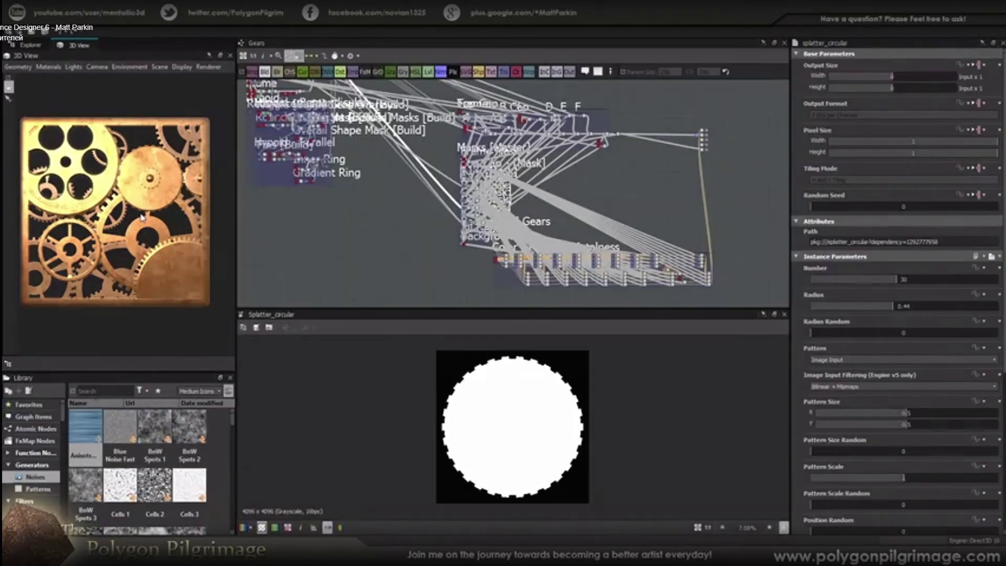
{"action": "left_click_drag", "start_coordinate": [139, 212], "coordinate": [87, 200]}
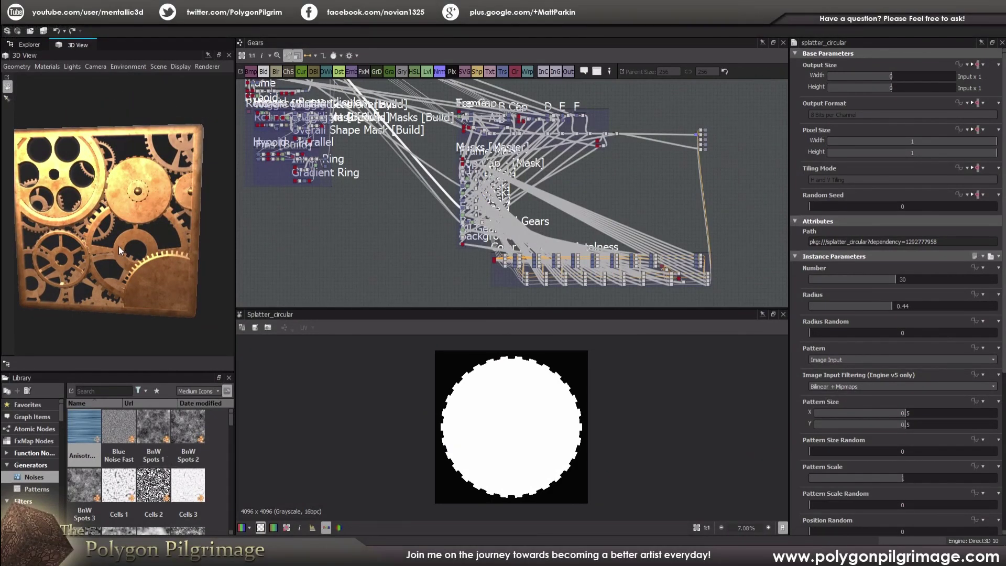
{"action": "mouse_move", "coordinate": [118, 247]}
{"action": "left_mouse_down"}
{"action": "mouse_move", "coordinate": [103, 241]}
{"action": "mouse_move", "coordinate": [119, 239]}
{"action": "mouse_move", "coordinate": [141, 265]}
{"action": "mouse_move", "coordinate": [131, 244]}
{"action": "left_mouse_up"}
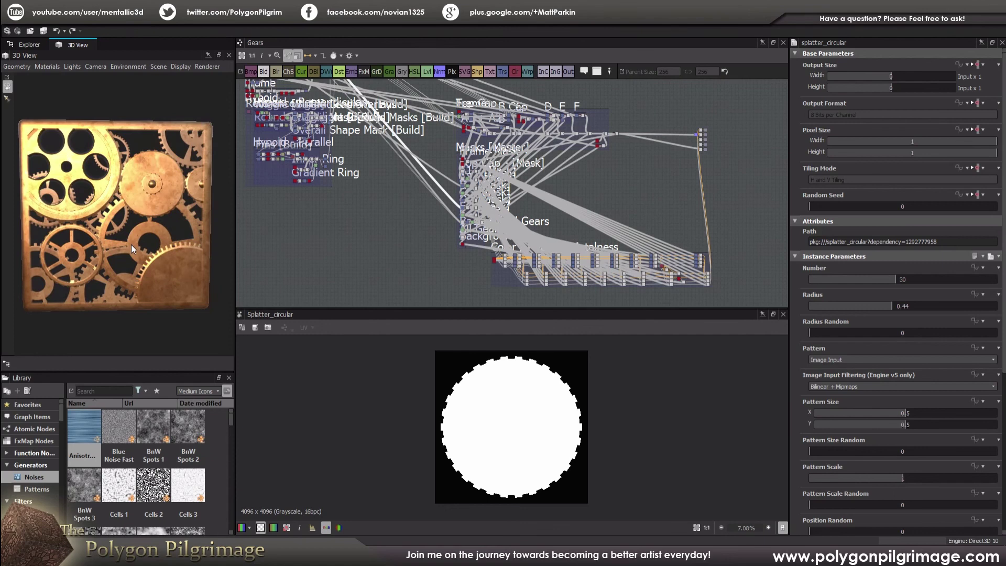
Step: Preview the final Copy-mode Blend after the F frame and examine the combined height map of gears and frame
{"action": "scroll", "coordinate": [497, 174], "scroll_direction": "up", "scroll_amount": 3}
{"action": "scroll", "coordinate": [497, 174], "scroll_direction": "up", "scroll_amount": 4}
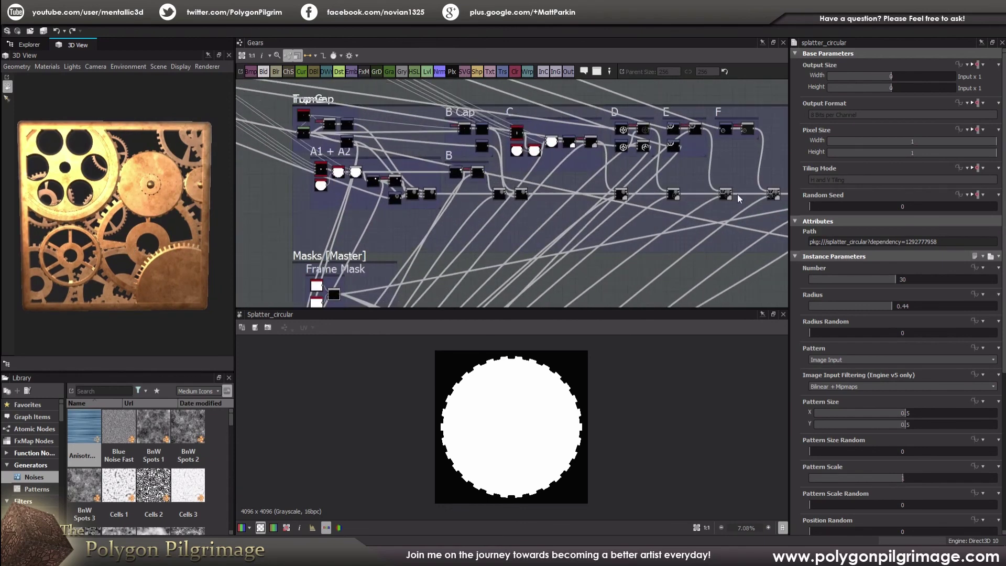
{"action": "middle_click_drag", "start_coordinate": [749, 192], "coordinate": [698, 199]}
{"action": "scroll", "coordinate": [629, 207], "scroll_direction": "up", "scroll_amount": 5}
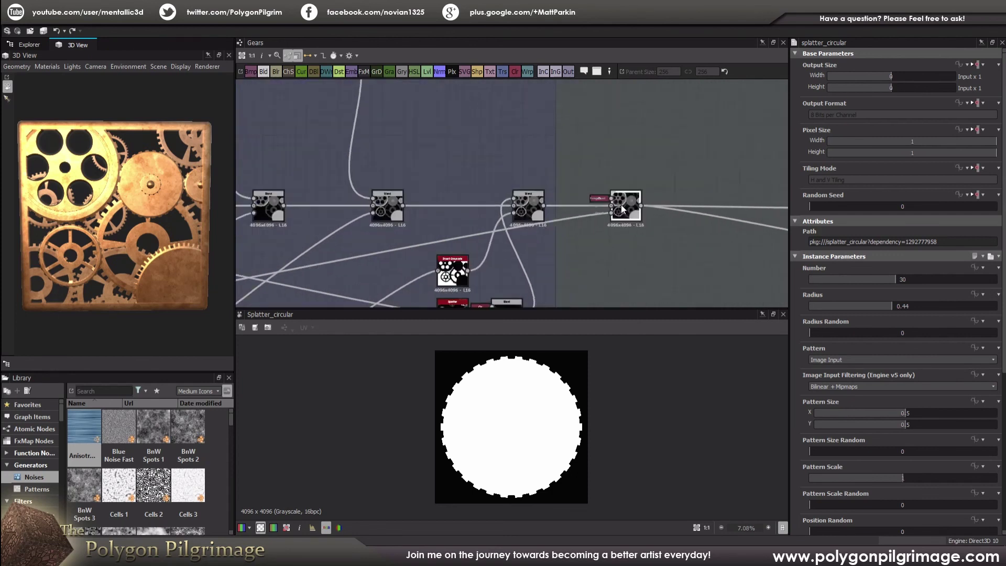
{"action": "left_click", "coordinate": [623, 210]}
{"action": "scroll", "coordinate": [519, 426], "scroll_direction": "up", "scroll_amount": 1}
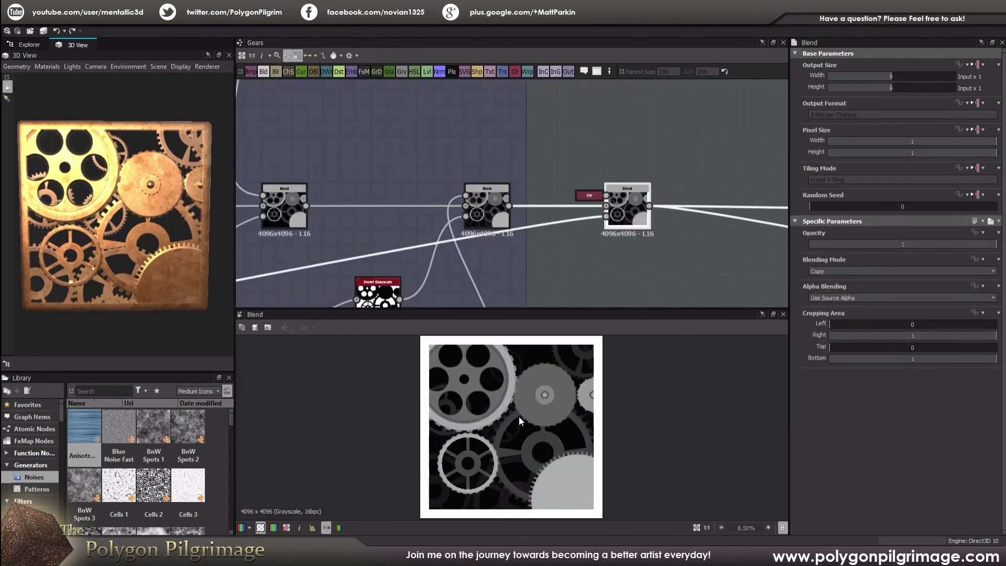
{"action": "scroll", "coordinate": [521, 431], "scroll_direction": "down", "scroll_amount": 1}
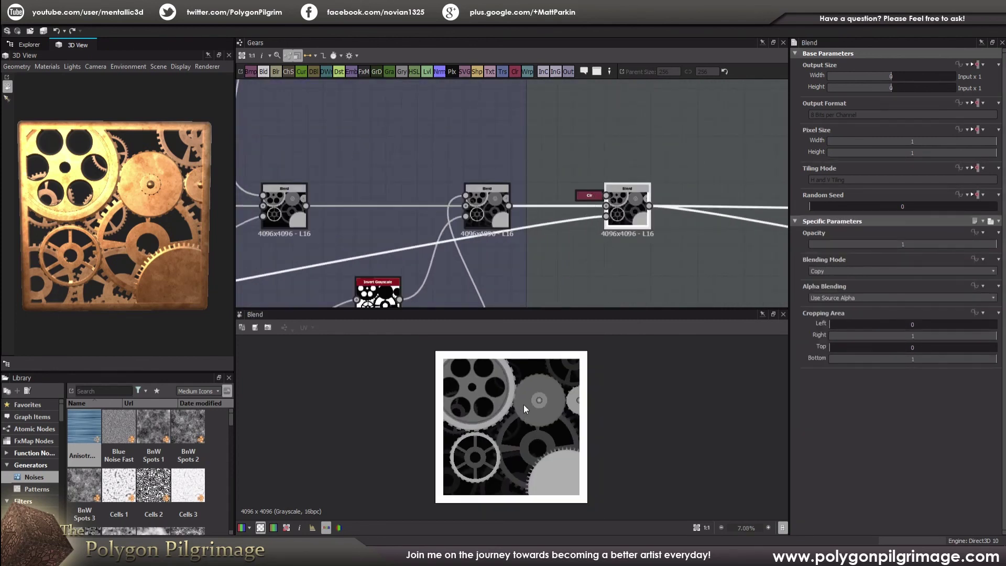
{"action": "scroll", "coordinate": [530, 417], "scroll_direction": "up", "scroll_amount": 1}
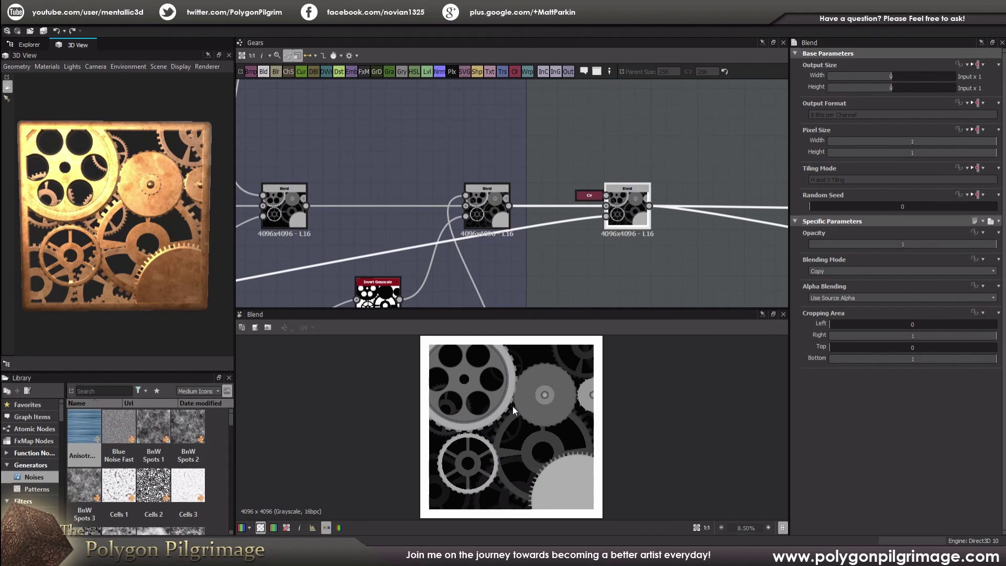
Step: Review the Masks [Master] column and the Color / Rough / Metalness node chain it feeds
{"action": "scroll", "coordinate": [470, 207], "scroll_direction": "down", "scroll_amount": 4}
{"action": "middle_click_drag", "start_coordinate": [447, 210], "coordinate": [514, 172]}
{"action": "scroll", "coordinate": [513, 172], "scroll_direction": "down", "scroll_amount": 2}
{"action": "middle_click_drag", "start_coordinate": [328, 258], "coordinate": [484, 177]}
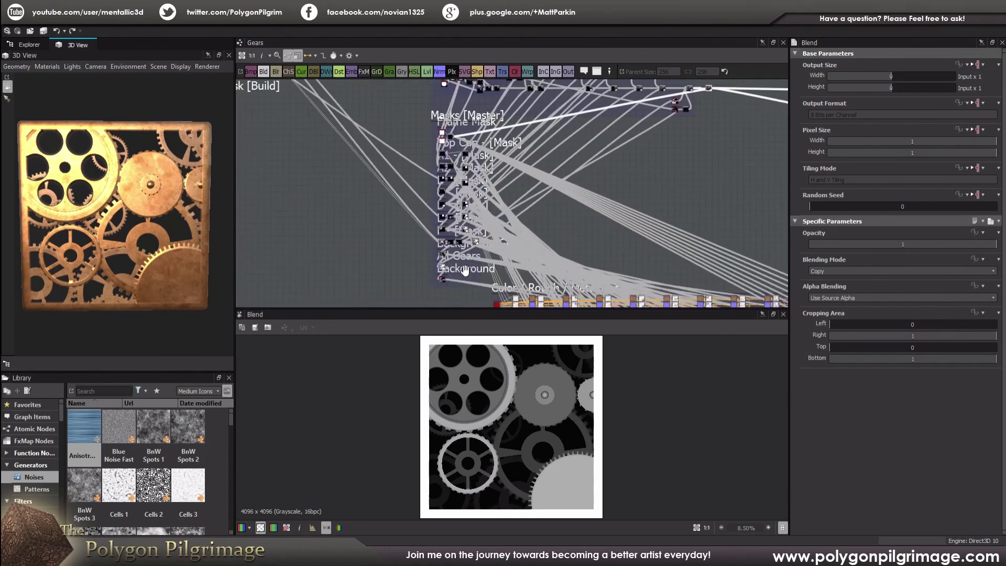
{"action": "middle_click_drag", "start_coordinate": [644, 275], "coordinate": [497, 177]}
{"action": "scroll", "coordinate": [502, 216], "scroll_direction": "up", "scroll_amount": 1}
{"action": "scroll", "coordinate": [528, 230], "scroll_direction": "up", "scroll_amount": 1}
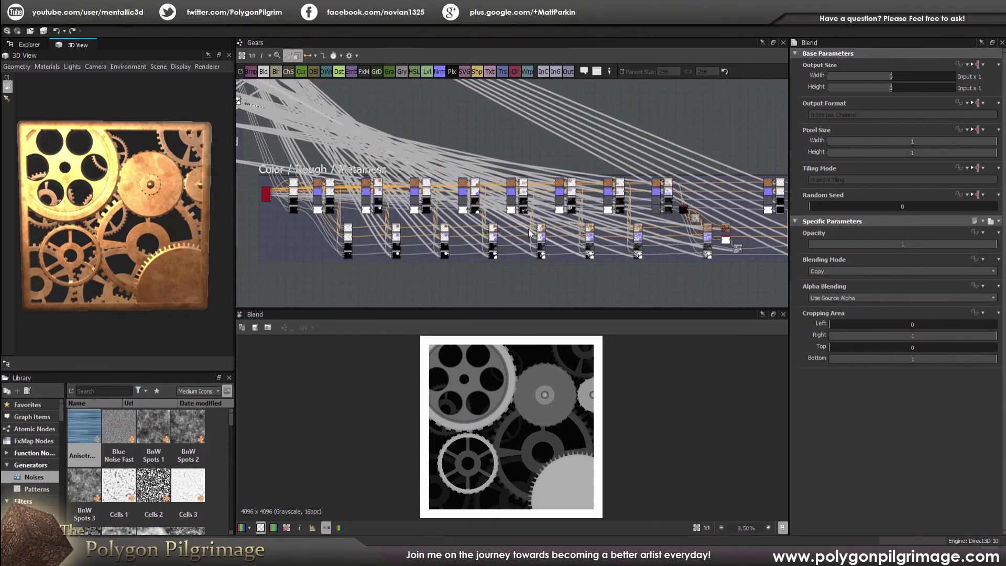
{"action": "scroll", "coordinate": [573, 226], "scroll_direction": "down", "scroll_amount": 1}
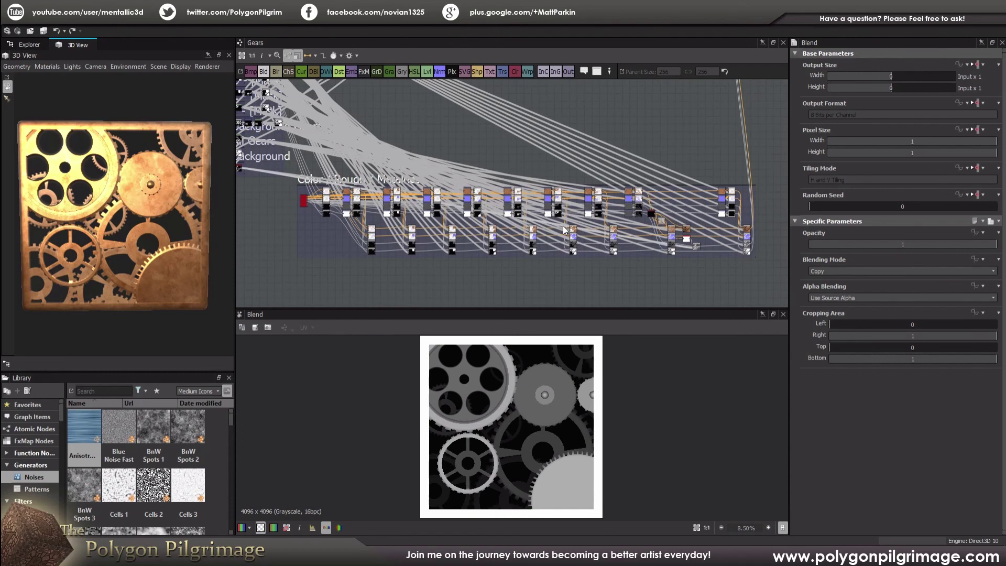
{"action": "scroll", "coordinate": [577, 220], "scroll_direction": "up", "scroll_amount": 1}
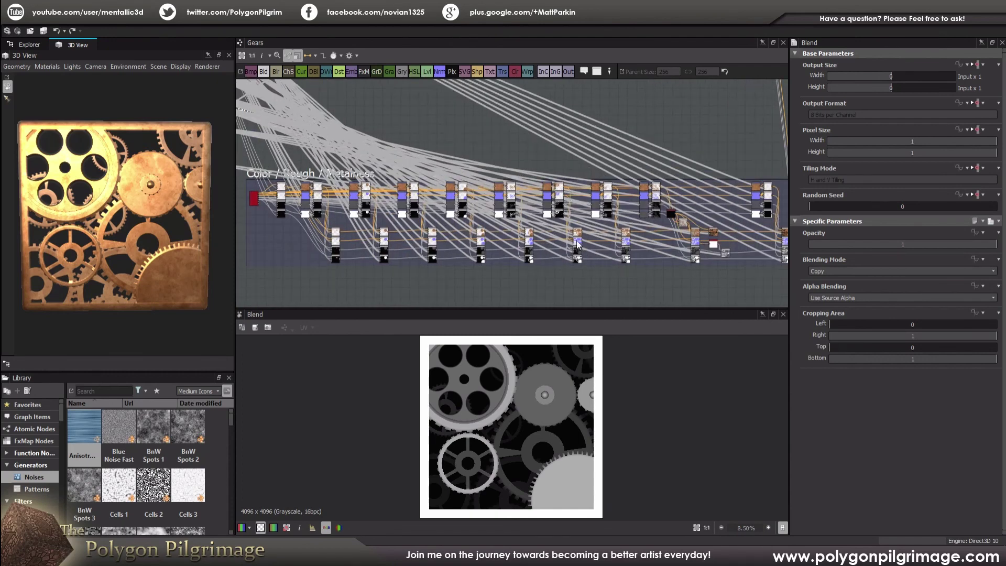
Step: Look over the graph's output nodes and return to the Top Cap and A1 + A2 frames
{"action": "scroll", "coordinate": [585, 240], "scroll_direction": "up", "scroll_amount": 5}
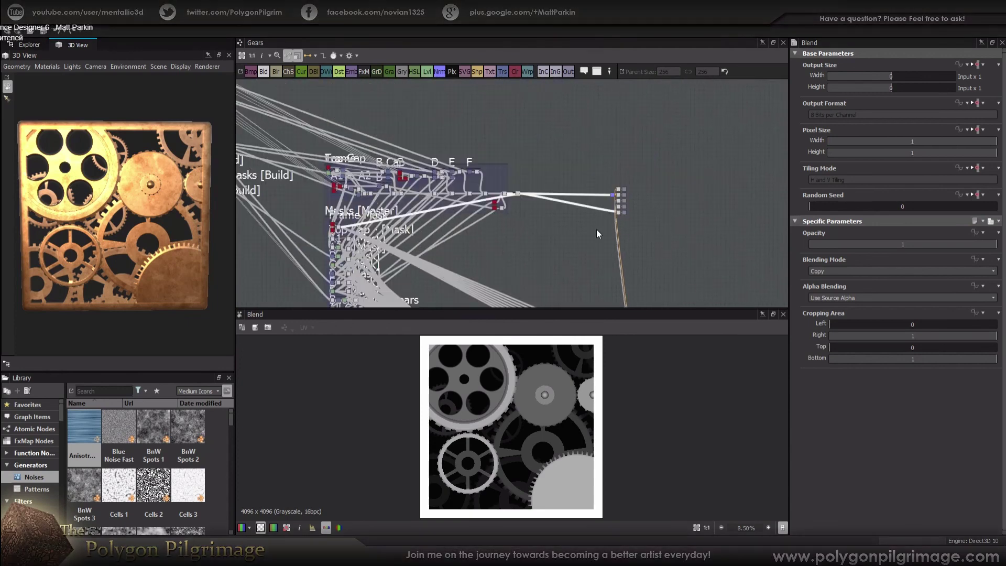
{"action": "scroll", "coordinate": [624, 207], "scroll_direction": "up", "scroll_amount": 3}
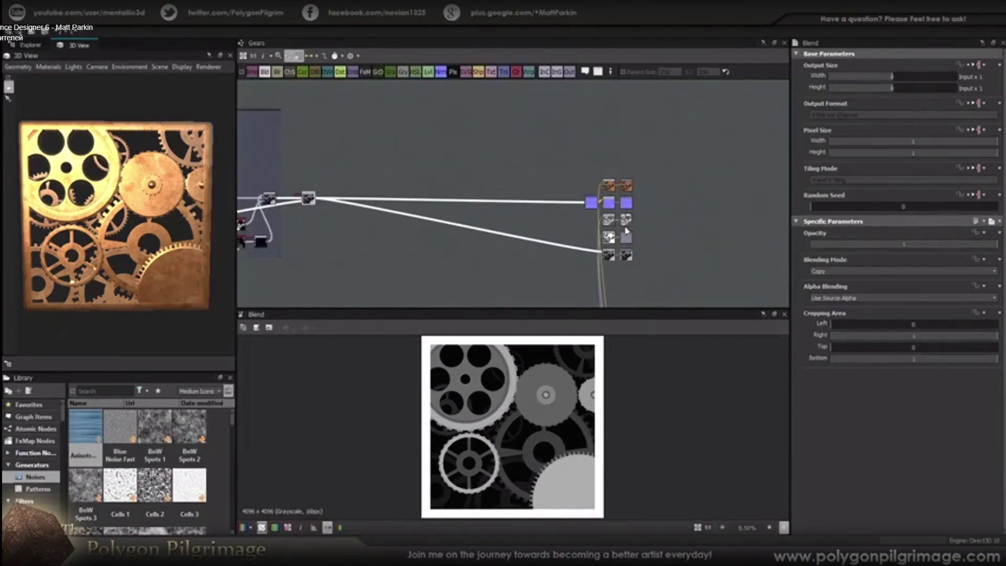
{"action": "scroll", "coordinate": [625, 230], "scroll_direction": "down", "scroll_amount": 3}
{"action": "middle_click_drag", "start_coordinate": [490, 248], "coordinate": [615, 171]}
{"action": "middle_click_drag", "start_coordinate": [459, 182], "coordinate": [548, 253]}
{"action": "scroll", "coordinate": [420, 208], "scroll_direction": "up", "scroll_amount": 3}
{"action": "scroll", "coordinate": [420, 208], "scroll_direction": "up", "scroll_amount": 2}
{"action": "scroll", "coordinate": [449, 193], "scroll_direction": "up", "scroll_amount": 5}
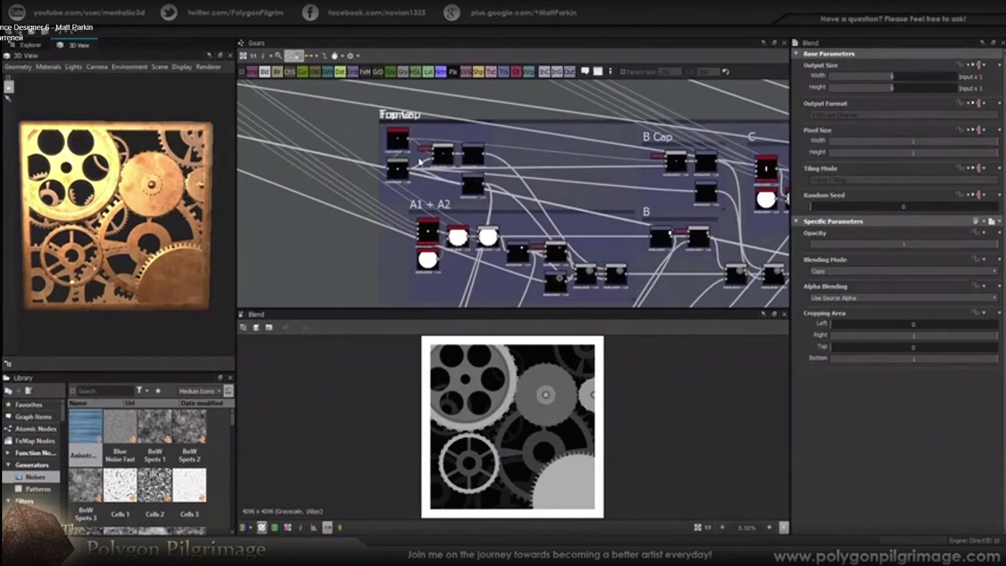
Step: Locate the Top Cap frame's nodes and inspect the matching cap at the solid gear's centre in the 3D view
{"action": "scroll", "coordinate": [418, 168], "scroll_direction": "up", "scroll_amount": 4}
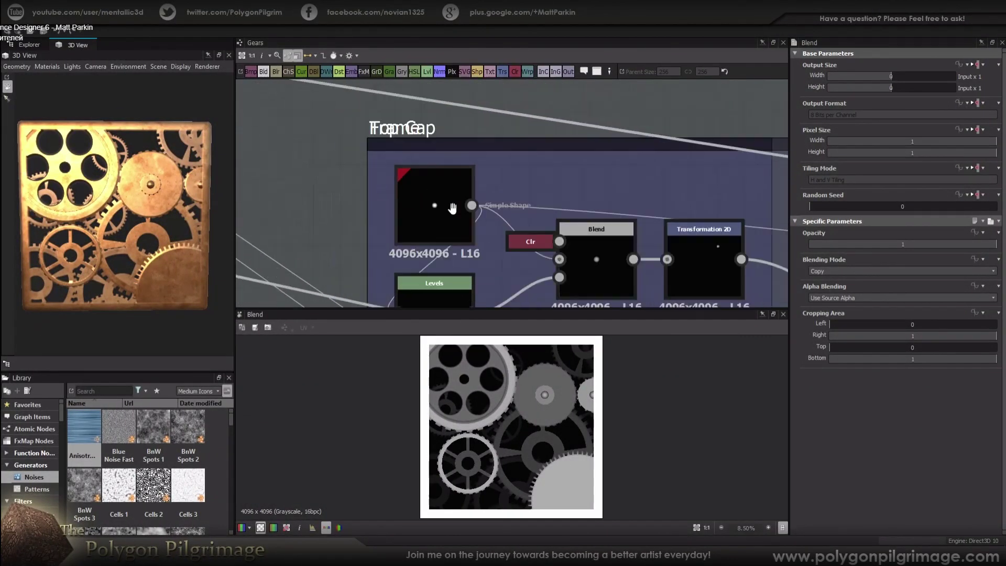
{"action": "scroll", "coordinate": [451, 187], "scroll_direction": "down", "scroll_amount": 3}
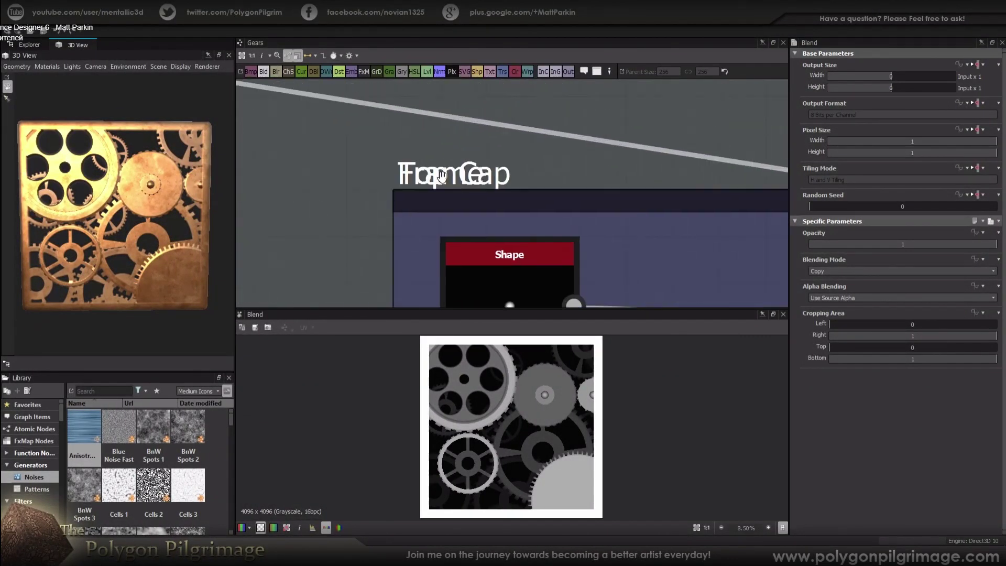
{"action": "scroll", "coordinate": [524, 194], "scroll_direction": "down", "scroll_amount": 3}
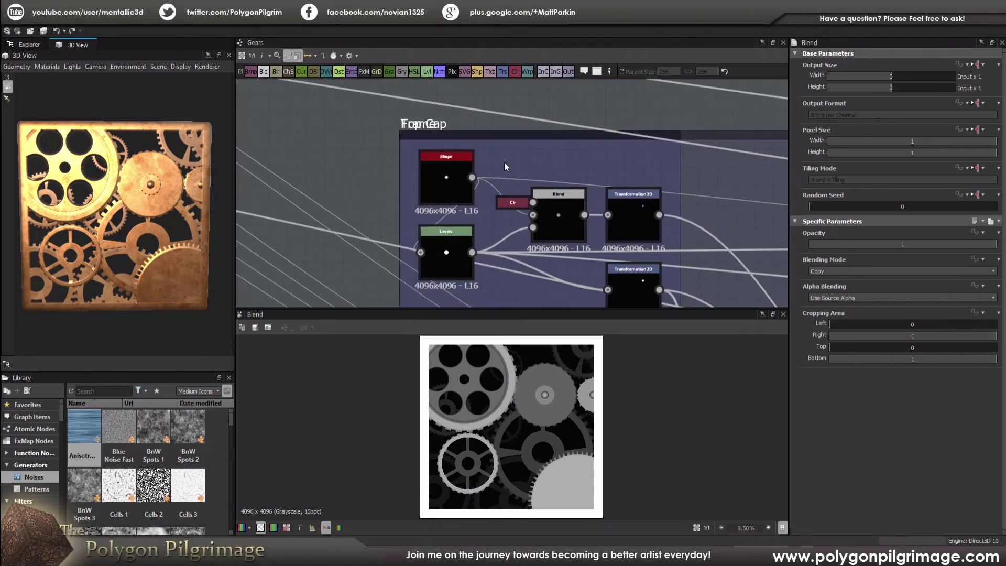
{"action": "left_click_drag", "start_coordinate": [208, 193], "coordinate": [149, 175]}
{"action": "scroll", "coordinate": [149, 175], "scroll_direction": "up", "scroll_amount": 3}
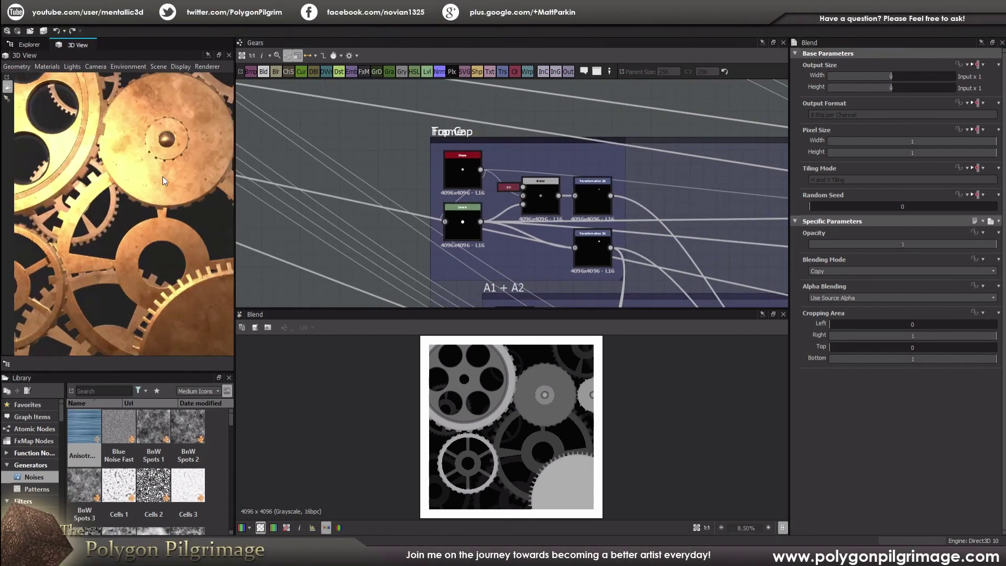
{"action": "scroll", "coordinate": [467, 190], "scroll_direction": "up", "scroll_amount": 2}
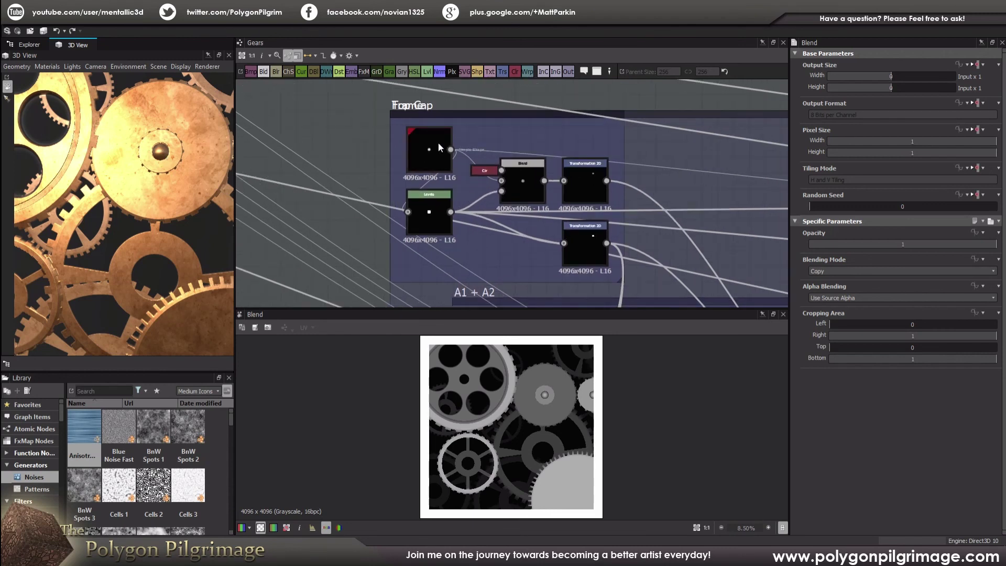
Step: Preview the Top Cap frame's Shape, Levels and Blend nodes and examine the blended dome up close
{"action": "double_click", "coordinate": [438, 143]}
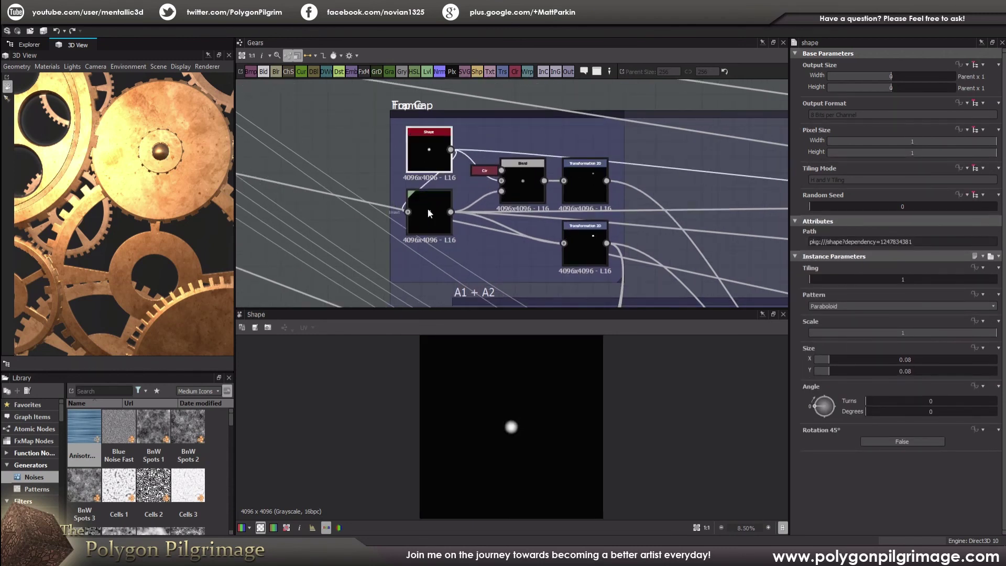
{"action": "double_click", "coordinate": [429, 215]}
{"action": "left_click", "coordinate": [524, 181]}
{"action": "double_click", "coordinate": [524, 181]}
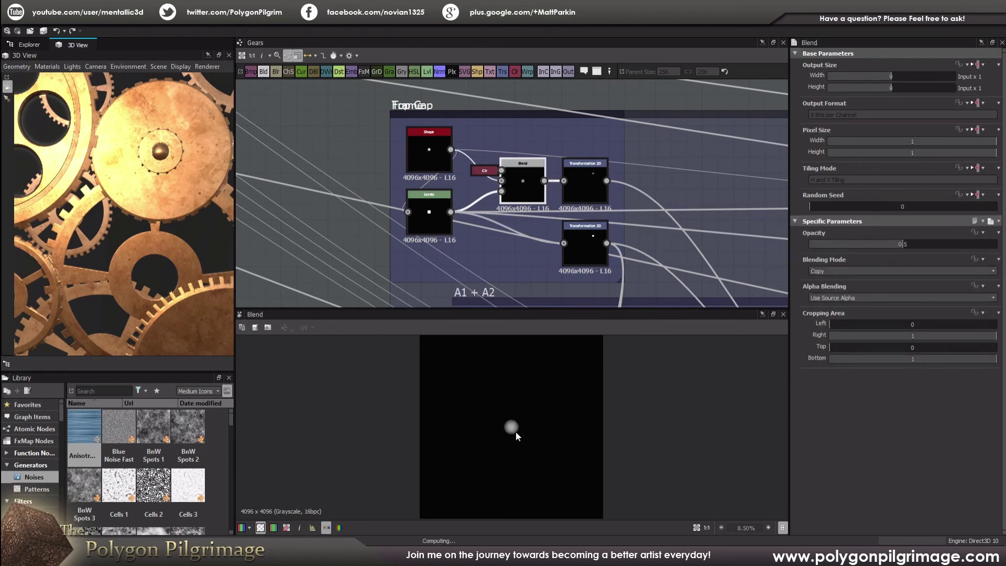
{"action": "scroll", "coordinate": [516, 430], "scroll_direction": "up", "scroll_amount": 3}
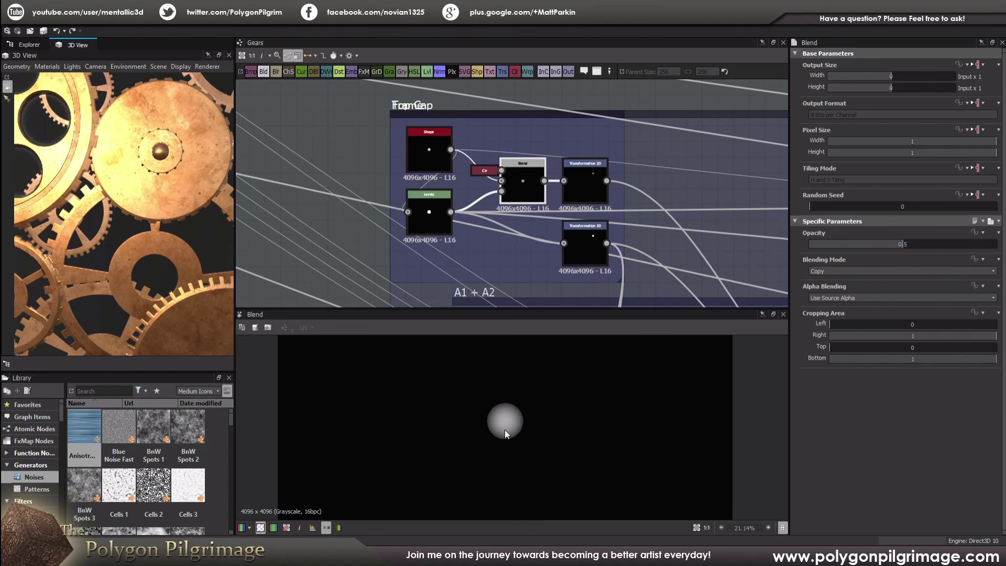
Step: Preview the Top Cap frame's two Transformation 2D nodes to check where the cap and its mask are placed
{"action": "left_click_drag", "start_coordinate": [592, 240], "coordinate": [512, 161]}
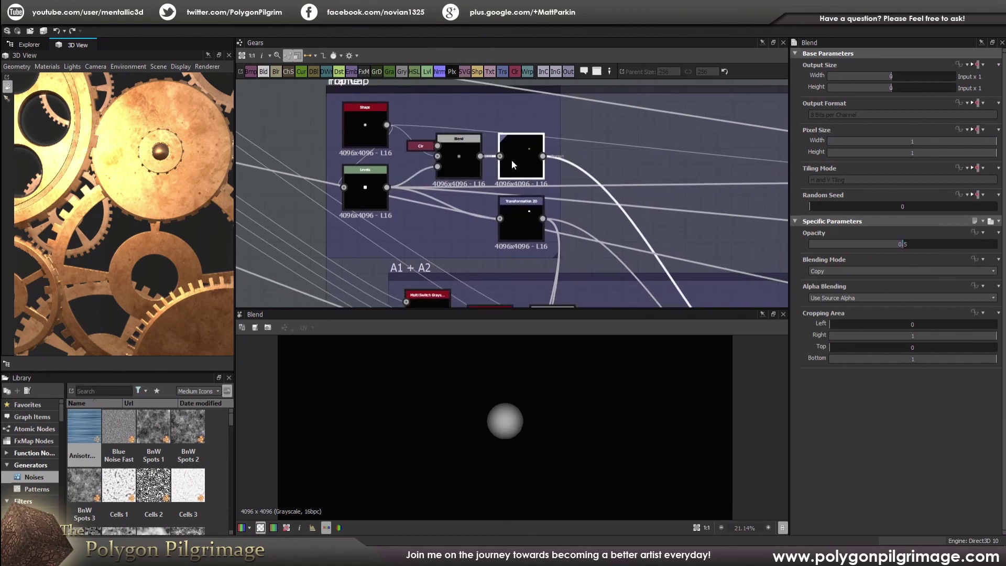
{"action": "left_click_drag", "start_coordinate": [504, 421], "coordinate": [589, 343]}
{"action": "scroll", "coordinate": [589, 348], "scroll_direction": "down", "scroll_amount": 2}
{"action": "scroll", "coordinate": [590, 357], "scroll_direction": "up", "scroll_amount": 2}
{"action": "left_click", "coordinate": [522, 220]}
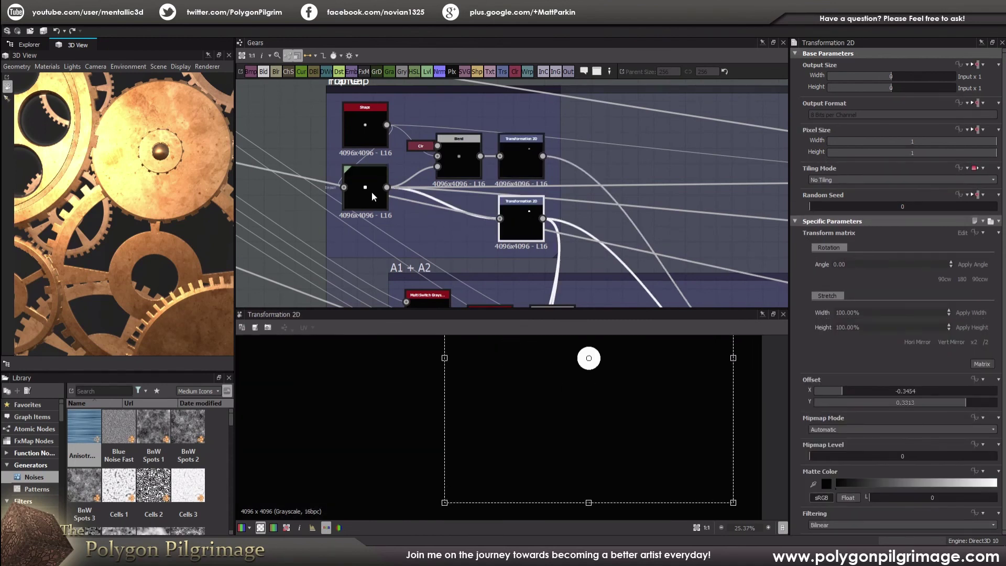
Step: Review the Multi Switch, Splatter Circular and Subtract-mode Blend in the A1 + A2 frame, examining the small gear's teeth
{"action": "scroll", "coordinate": [604, 226], "scroll_direction": "down", "scroll_amount": 3}
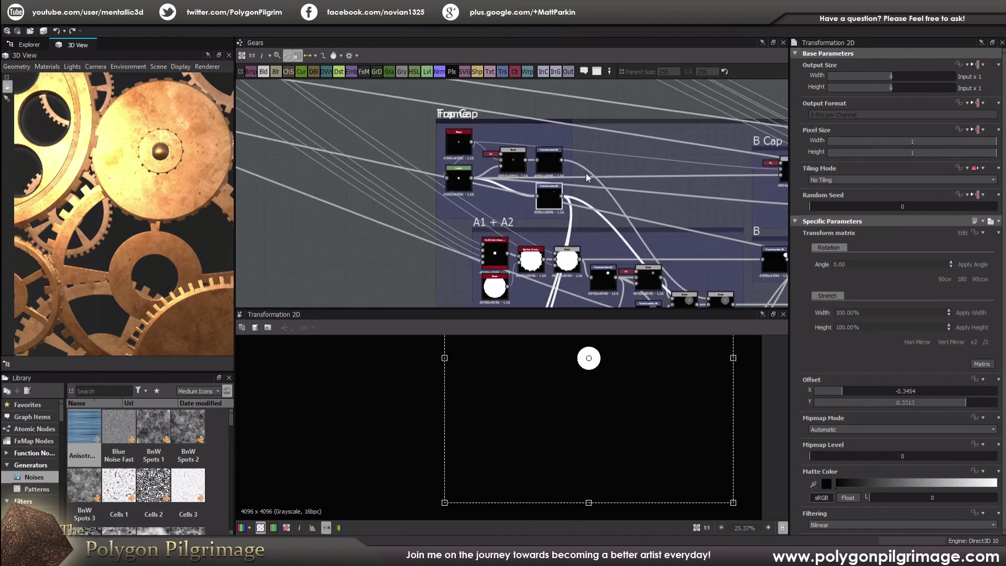
{"action": "scroll", "coordinate": [579, 220], "scroll_direction": "up", "scroll_amount": 2}
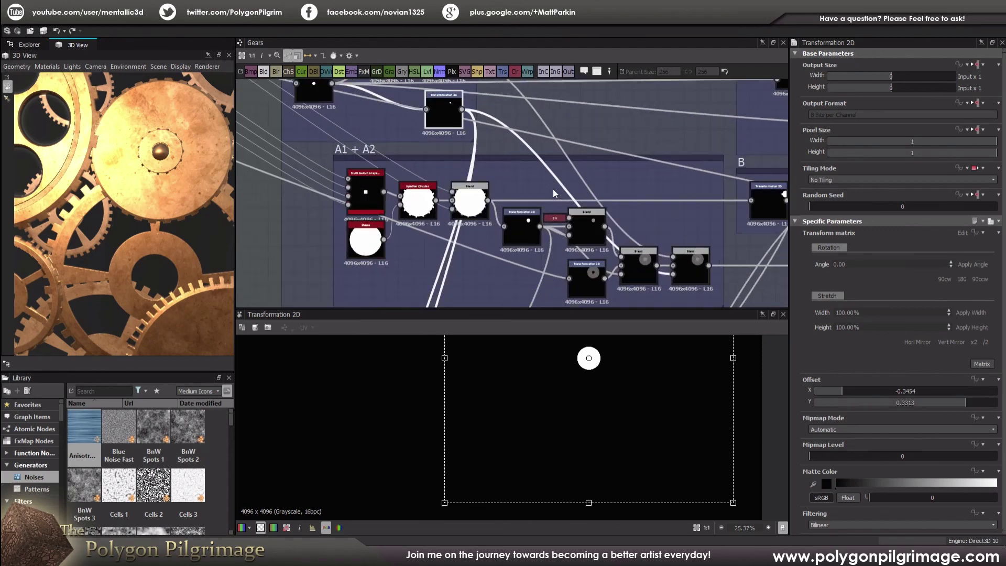
{"action": "scroll", "coordinate": [162, 184], "scroll_direction": "up", "scroll_amount": 1}
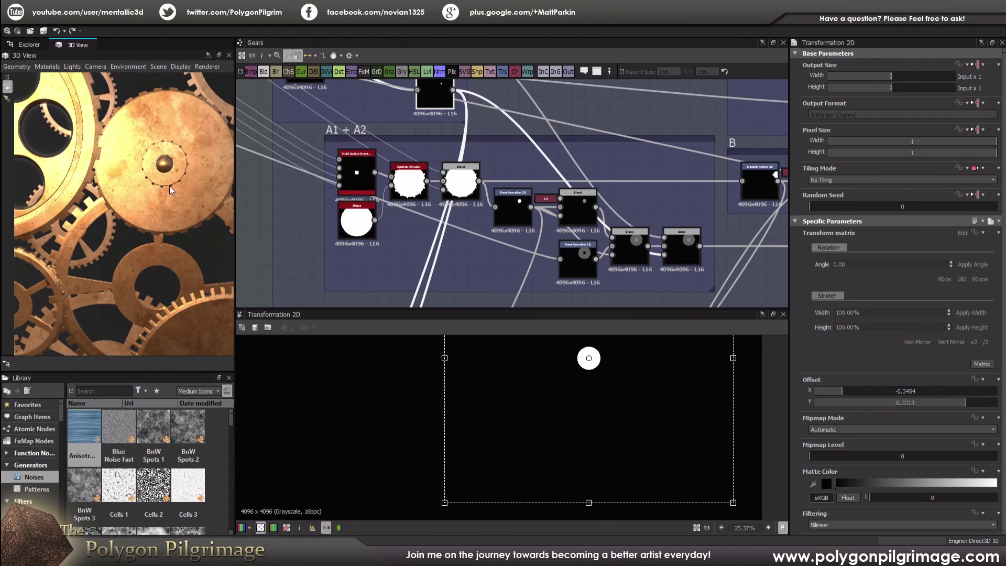
{"action": "middle_click_drag", "start_coordinate": [362, 181], "coordinate": [339, 170]}
{"action": "left_click", "coordinate": [334, 169]}
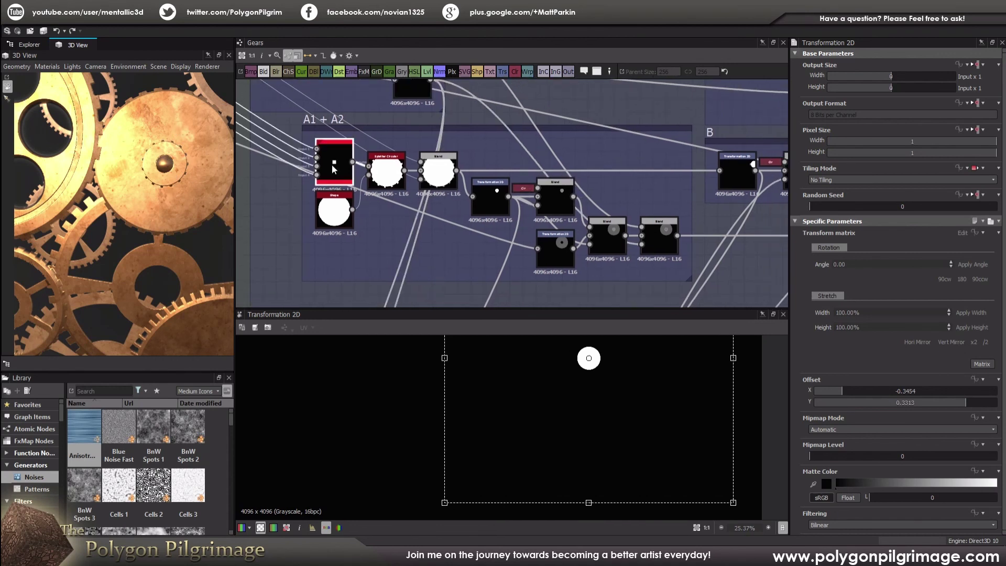
{"action": "left_click", "coordinate": [386, 170]}
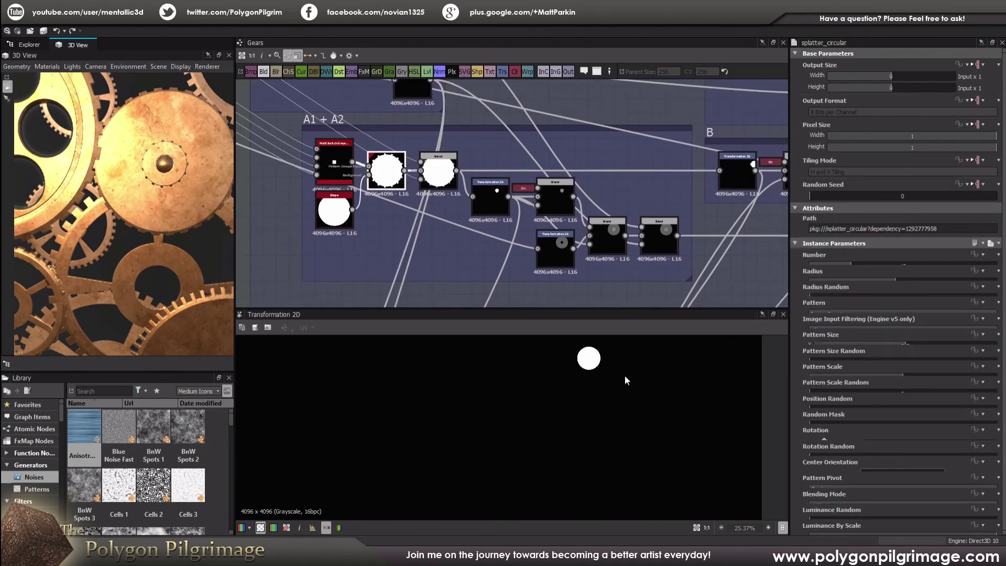
{"action": "scroll", "coordinate": [523, 393], "scroll_direction": "down", "scroll_amount": 5}
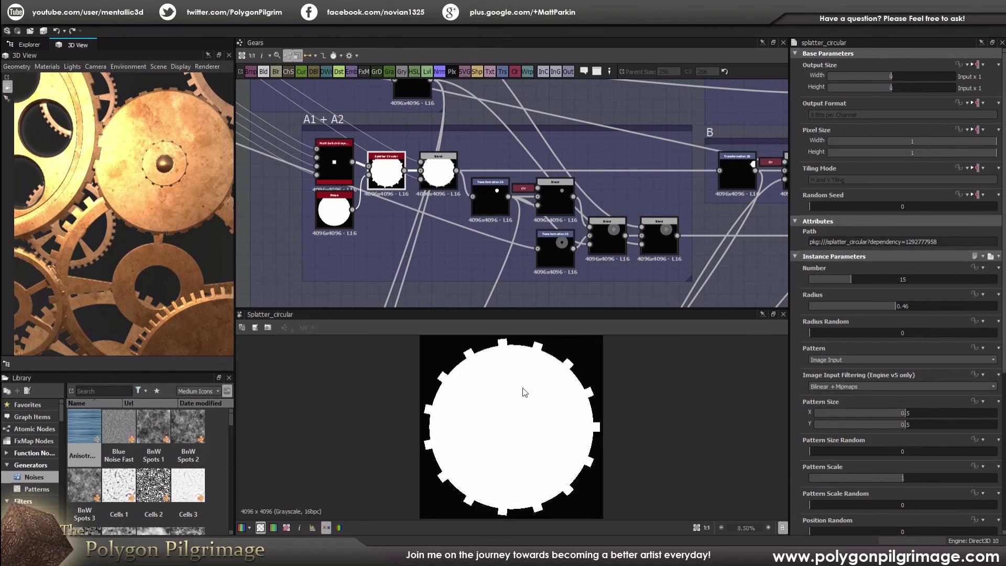
{"action": "left_click", "coordinate": [438, 169]}
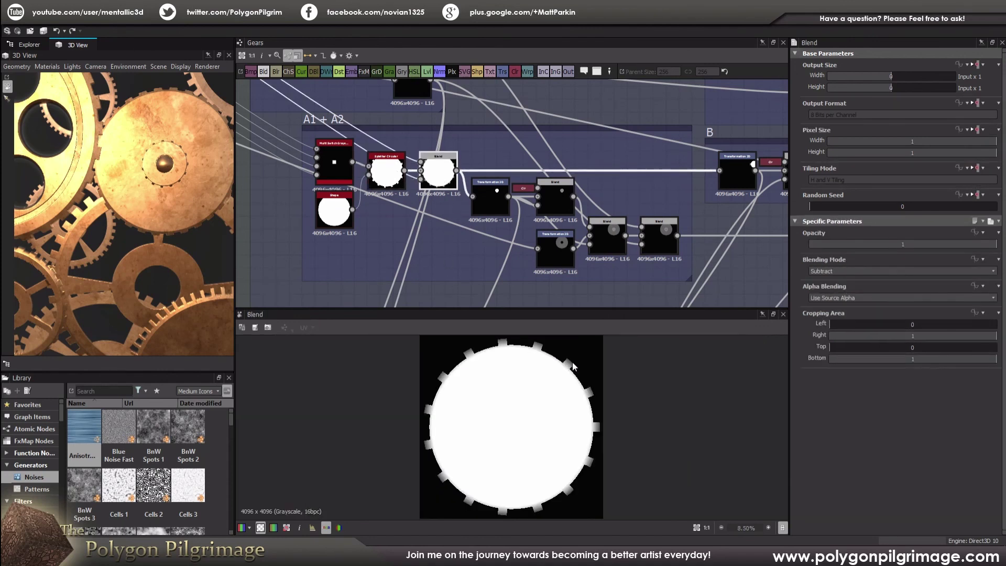
{"action": "scroll", "coordinate": [579, 366], "scroll_direction": "up", "scroll_amount": 2}
{"action": "scroll", "coordinate": [564, 359], "scroll_direction": "up", "scroll_amount": 2}
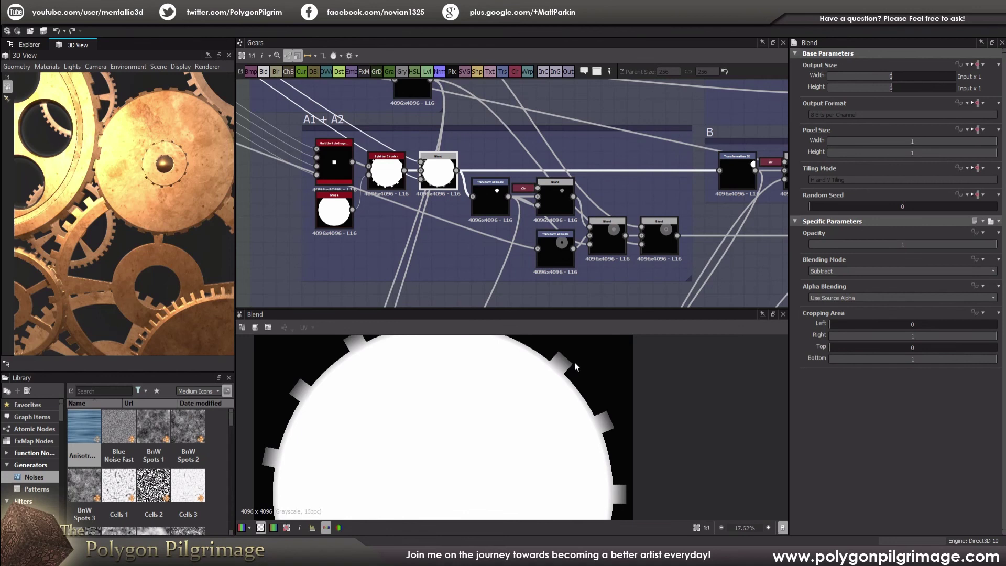
Step: Preview the Transformation 2D that places the small gear and the Copy-mode Blend that sets its grey height
{"action": "middle_click_drag", "start_coordinate": [441, 200], "coordinate": [369, 187]}
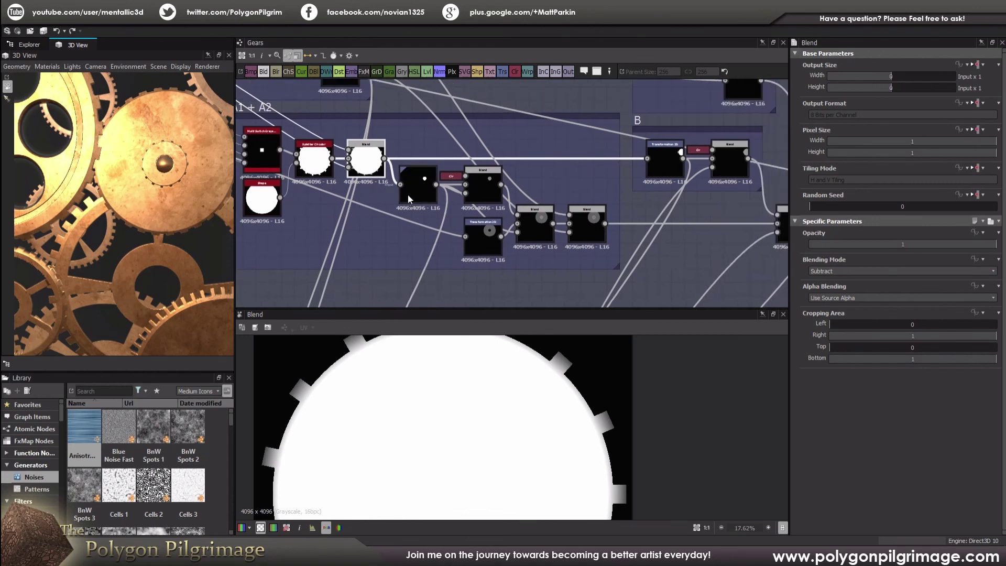
{"action": "left_click", "coordinate": [408, 194]}
{"action": "scroll", "coordinate": [540, 425], "scroll_direction": "up", "scroll_amount": 3}
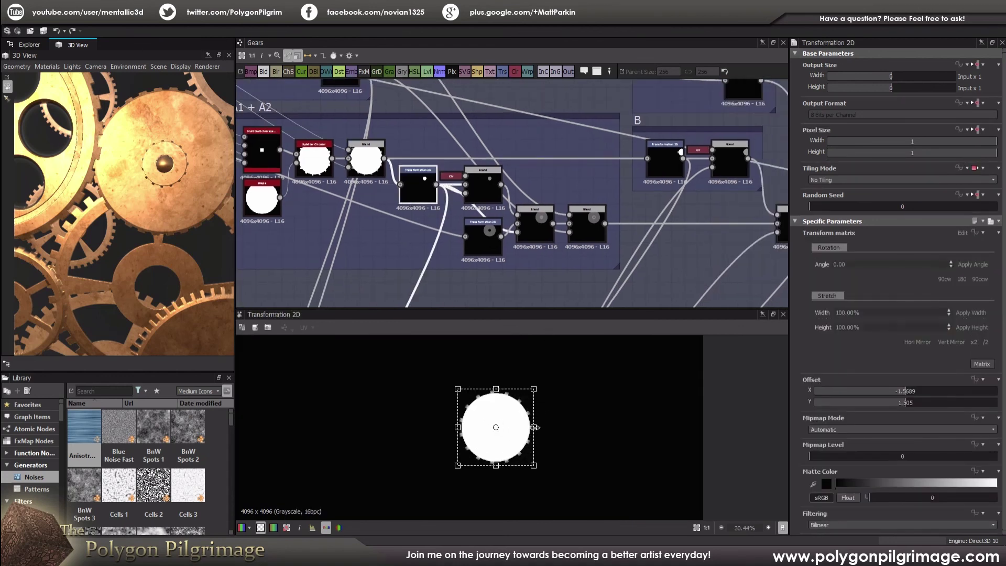
{"action": "left_click", "coordinate": [481, 184]}
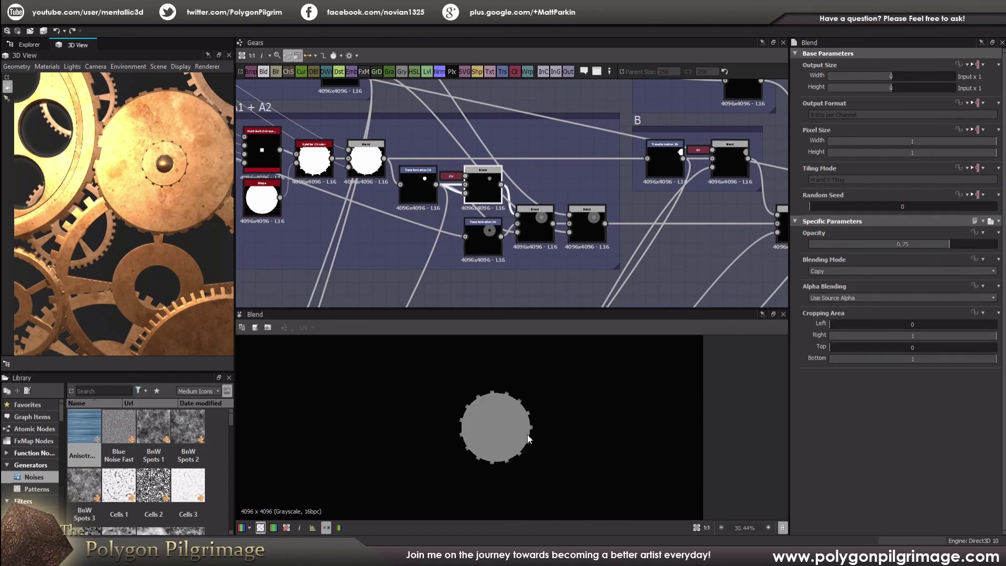
{"action": "scroll", "coordinate": [519, 420], "scroll_direction": "up", "scroll_amount": 2}
{"action": "scroll", "coordinate": [491, 429], "scroll_direction": "up", "scroll_amount": 1}
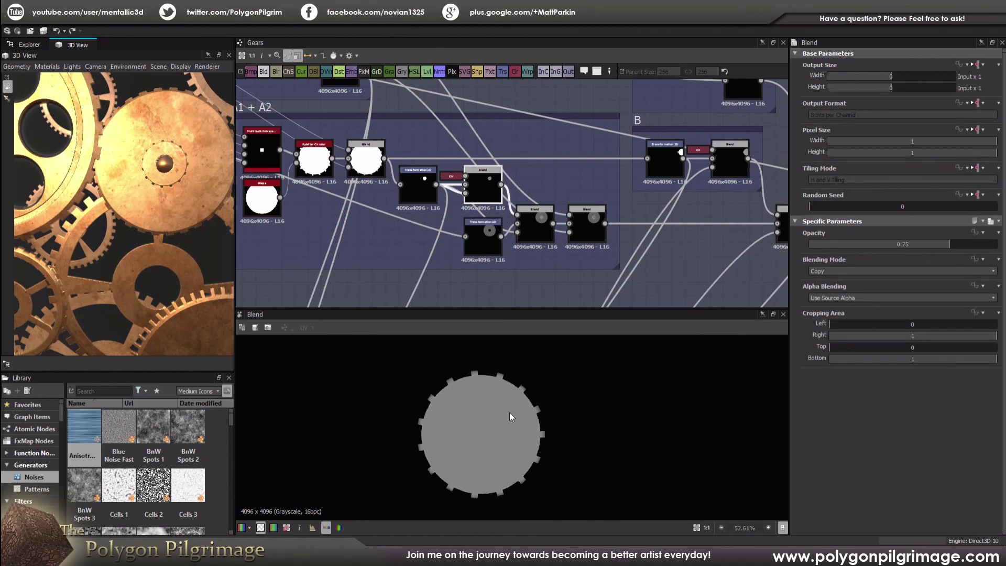
Step: Preview the large gear's Transformation 2D in A1 + A2 and trace its input back to the Solid Gear frame
{"action": "left_click", "coordinate": [482, 235]}
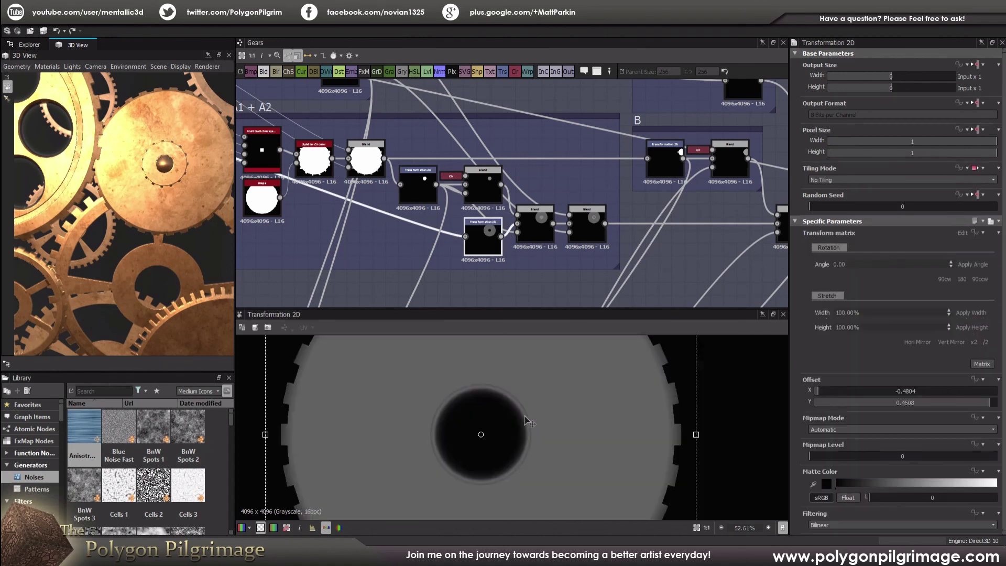
{"action": "scroll", "coordinate": [524, 425], "scroll_direction": "down", "scroll_amount": 5}
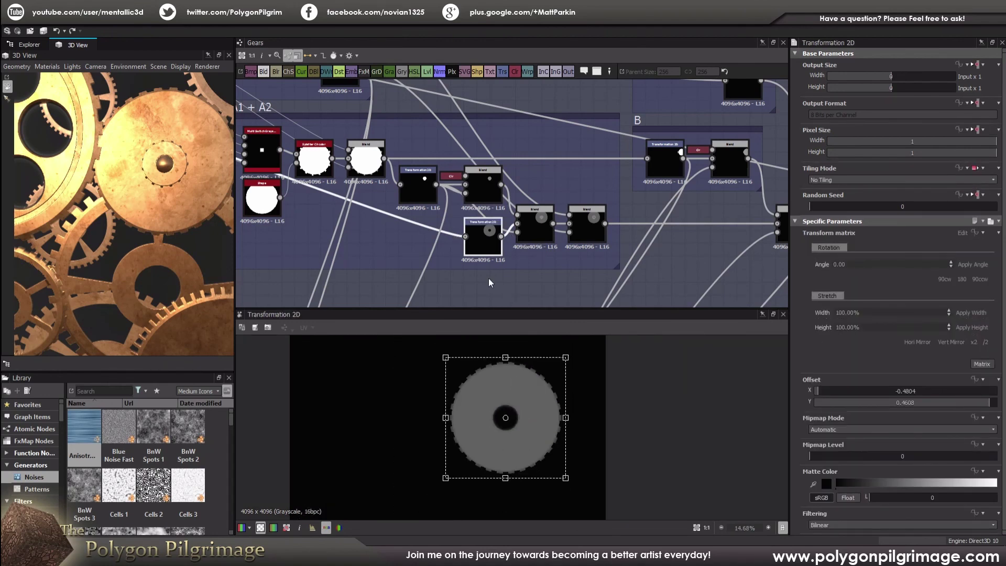
{"action": "scroll", "coordinate": [435, 234], "scroll_direction": "down", "scroll_amount": 10}
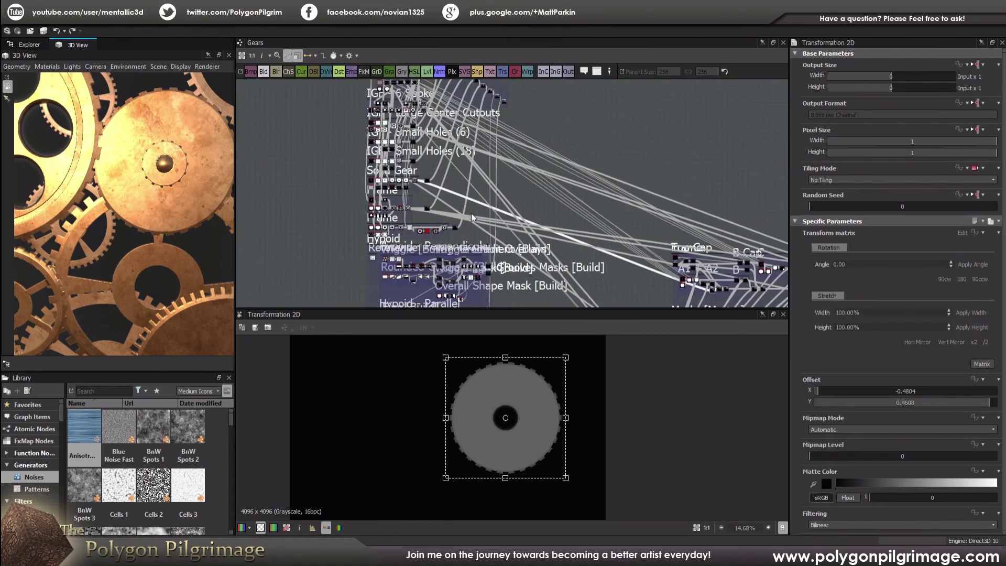
{"action": "scroll", "coordinate": [454, 195], "scroll_direction": "up", "scroll_amount": 8}
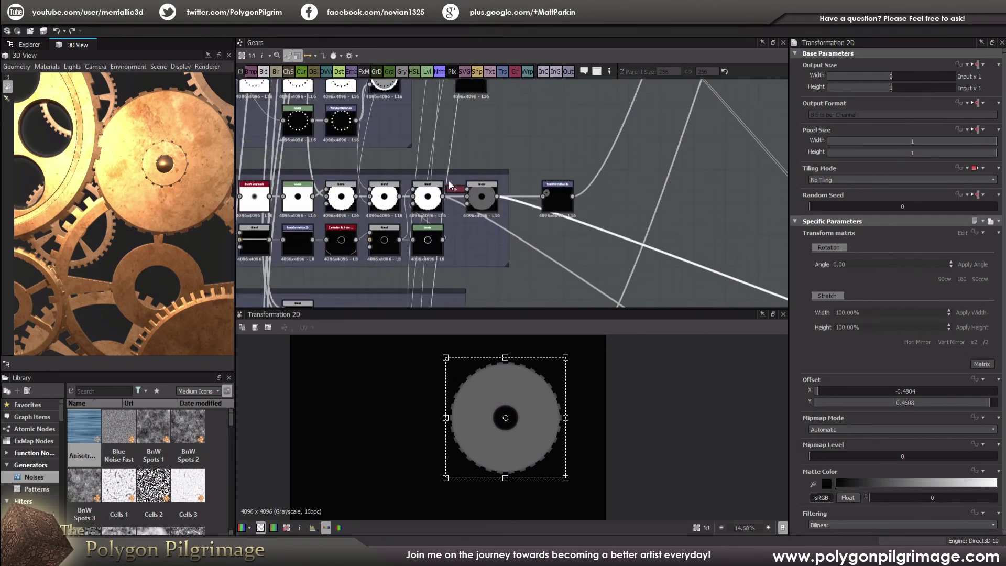
{"action": "scroll", "coordinate": [571, 211], "scroll_direction": "down", "scroll_amount": 8}
{"action": "scroll", "coordinate": [637, 220], "scroll_direction": "up", "scroll_amount": 6}
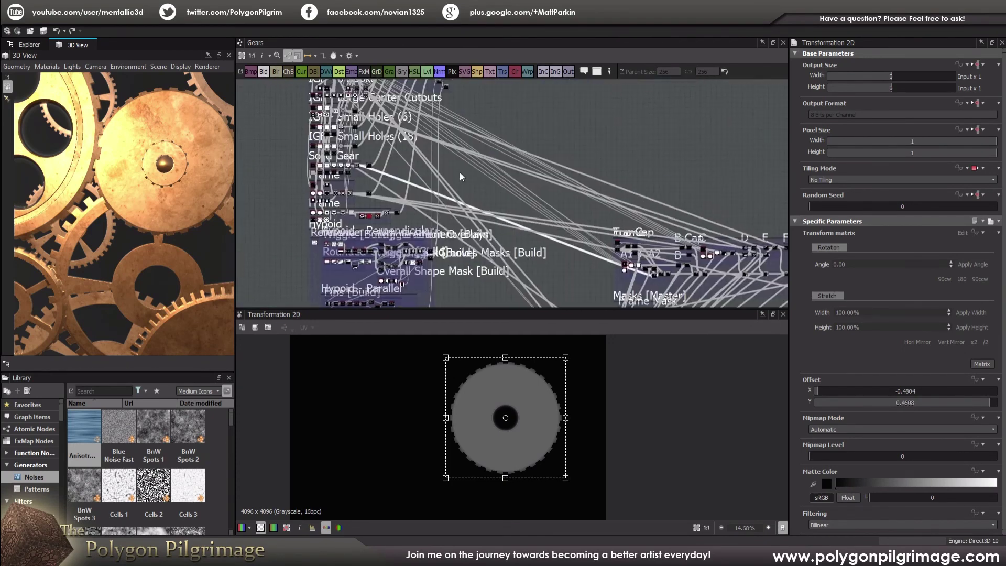
{"action": "scroll", "coordinate": [589, 240], "scroll_direction": "up", "scroll_amount": 8}
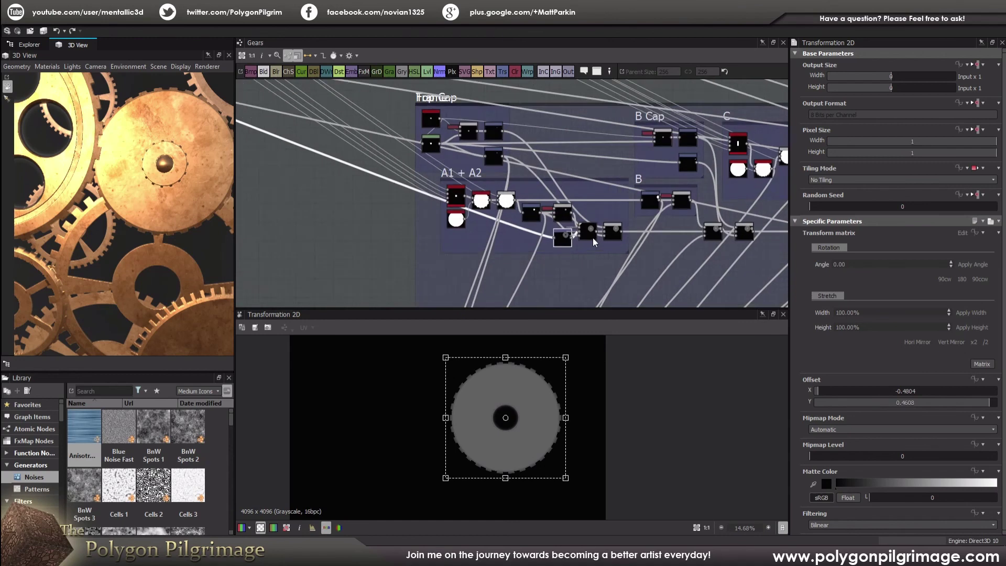
Step: Preview the last two Blends in A1 + A2 that layer the small gear and the cap onto the large gear
{"action": "scroll", "coordinate": [493, 246], "scroll_direction": "up", "scroll_amount": 1}
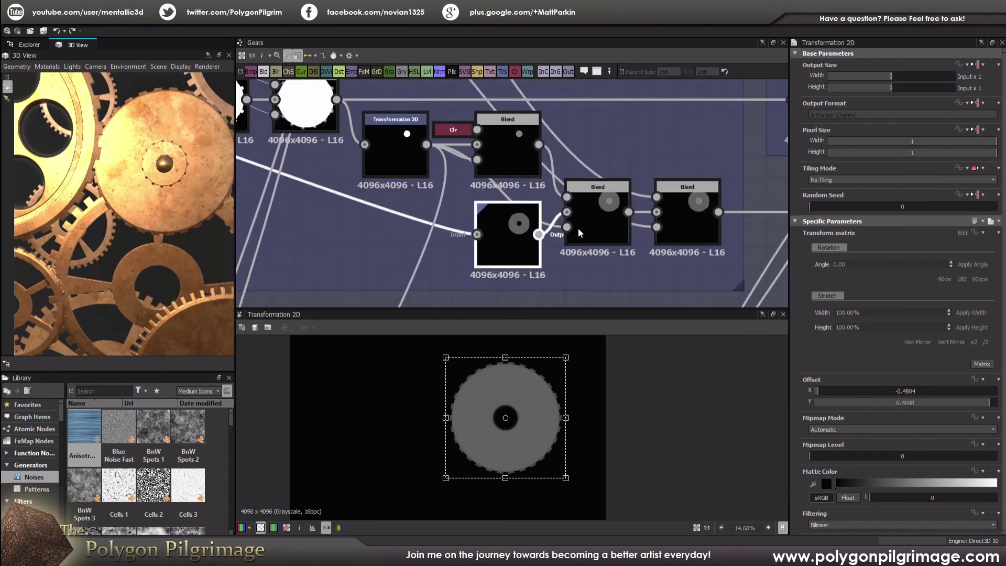
{"action": "left_click", "coordinate": [598, 212]}
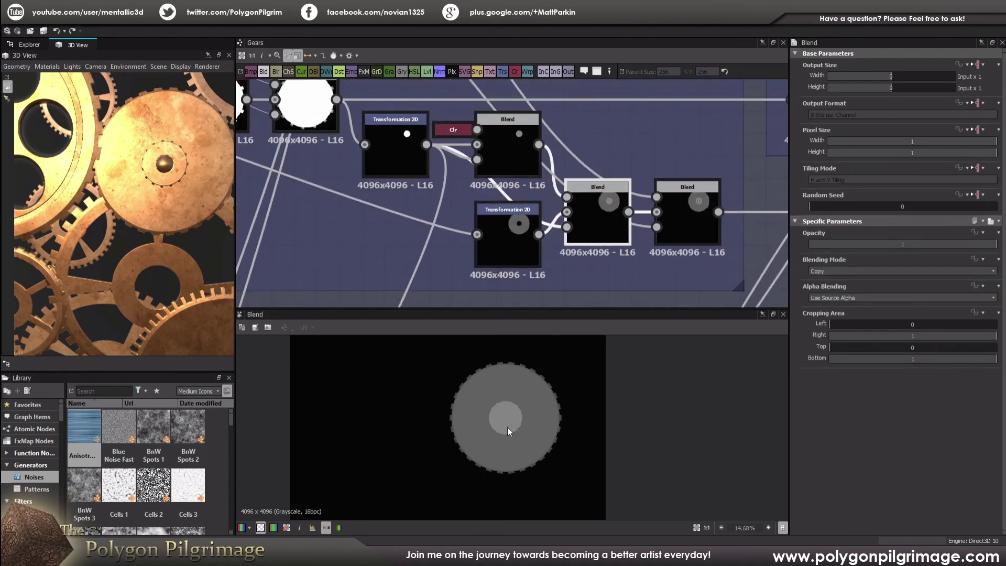
{"action": "scroll", "coordinate": [504, 419], "scroll_direction": "up", "scroll_amount": 3}
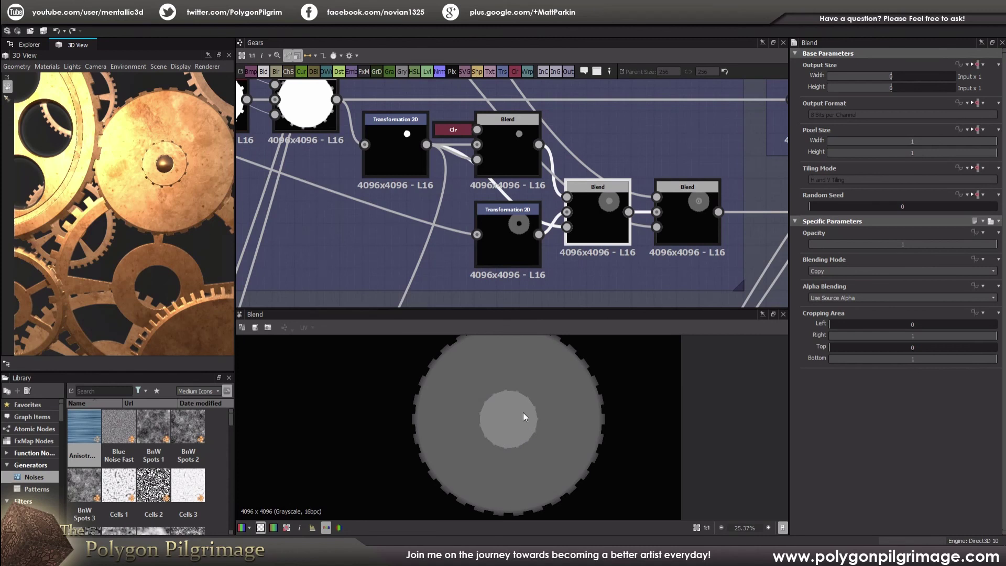
{"action": "scroll", "coordinate": [549, 417], "scroll_direction": "down", "scroll_amount": 2}
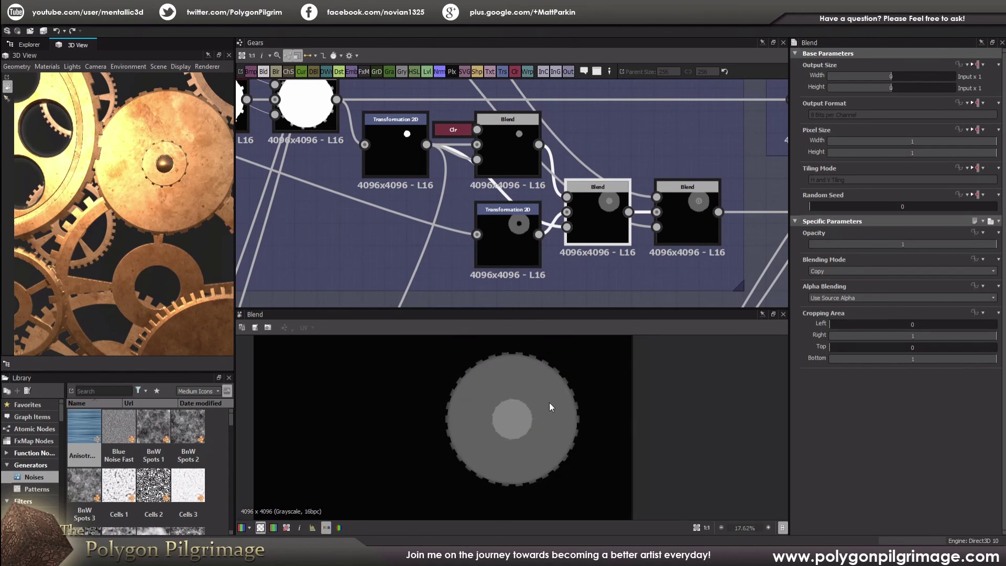
{"action": "middle_click_drag", "start_coordinate": [606, 212], "coordinate": [524, 221]}
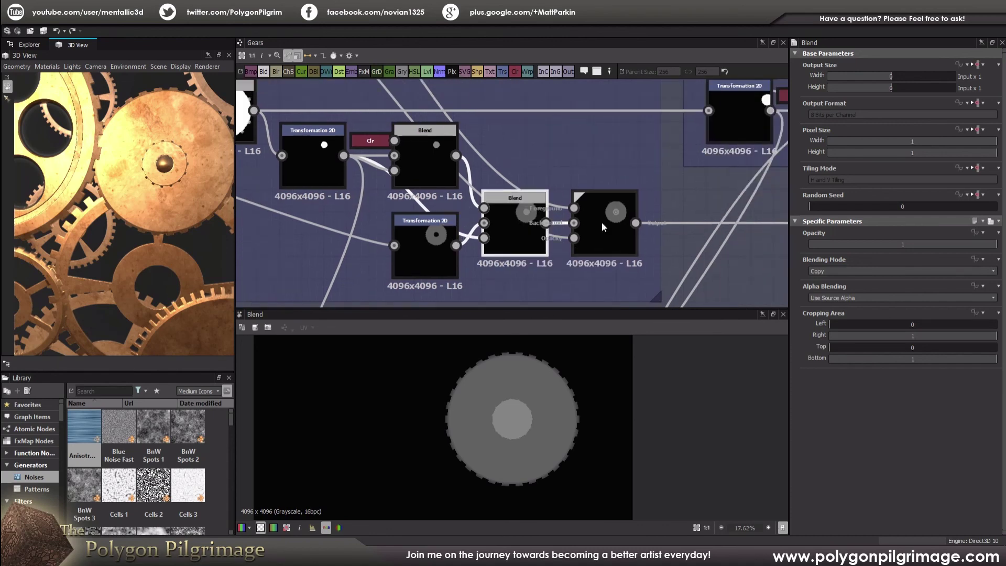
{"action": "left_click", "coordinate": [602, 222]}
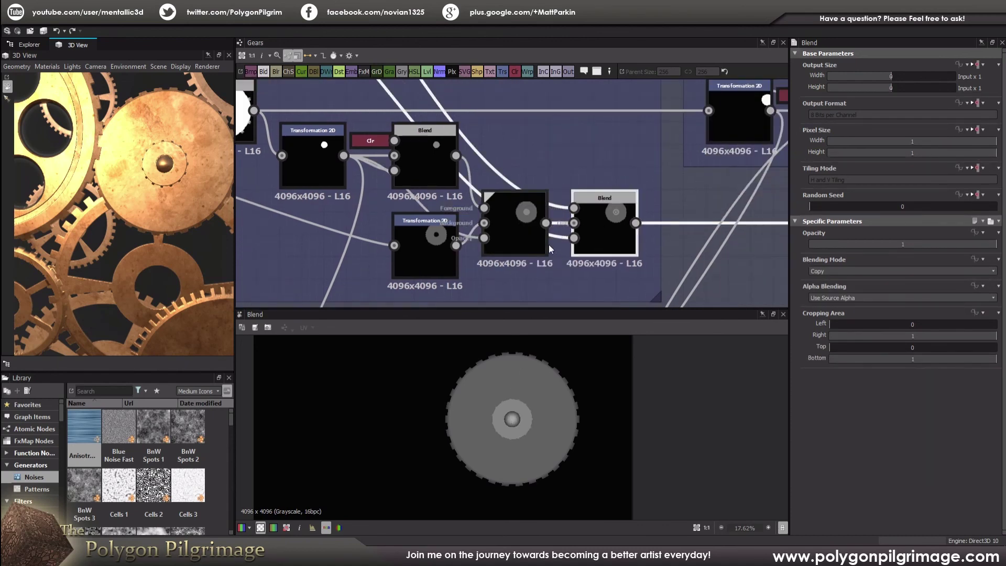
Step: Bring the B Cap and B frames into view and inspect the gear at the panel's edge in the 3D view
{"action": "scroll", "coordinate": [549, 244], "scroll_direction": "down", "scroll_amount": 5}
{"action": "middle_click_drag", "start_coordinate": [517, 234], "coordinate": [446, 285]}
{"action": "middle_click_drag", "start_coordinate": [596, 241], "coordinate": [524, 231]}
{"action": "scroll", "coordinate": [533, 216], "scroll_direction": "up", "scroll_amount": 1}
{"action": "left_click_drag", "start_coordinate": [210, 225], "coordinate": [126, 209]}
{"action": "scroll", "coordinate": [174, 204], "scroll_direction": "up", "scroll_amount": 3}
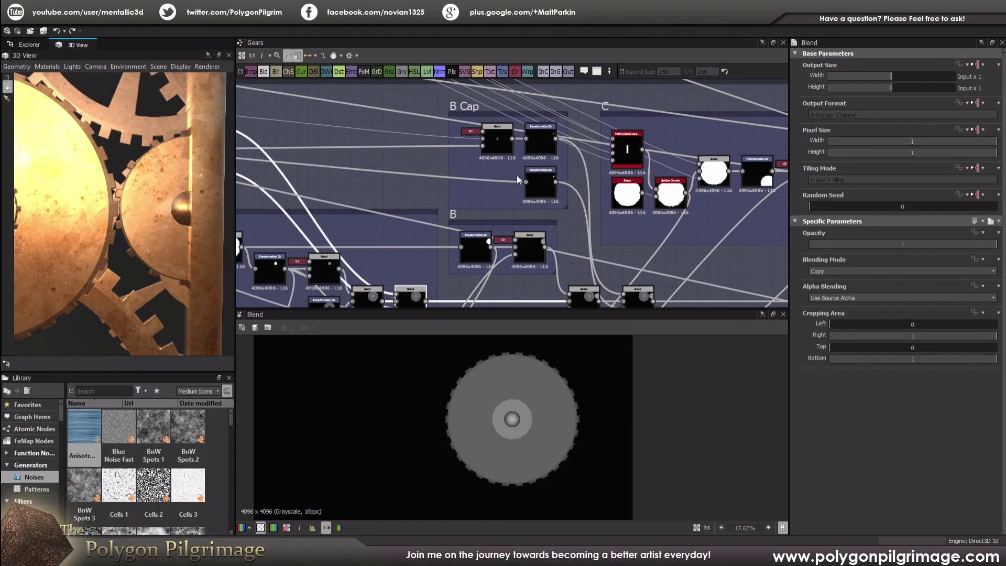
Step: Preview the Copy-mode Blend in B Cap and compare it with the gear's domed cap in the 3D view
{"action": "double_click", "coordinate": [499, 146]}
{"action": "key", "text": "f"}
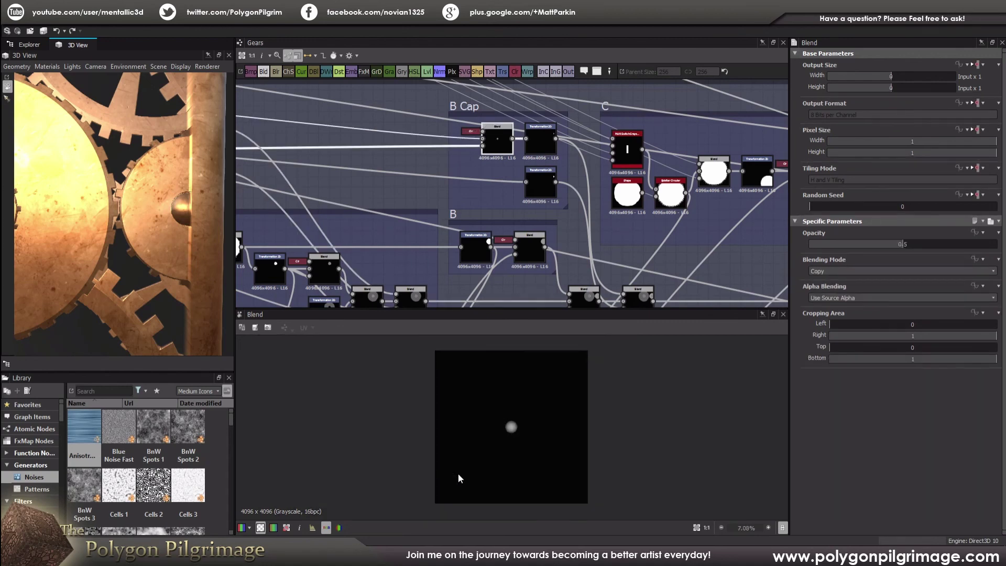
{"action": "middle_click_drag", "start_coordinate": [463, 199], "coordinate": [425, 232]}
{"action": "scroll", "coordinate": [424, 233], "scroll_direction": "up", "scroll_amount": 2}
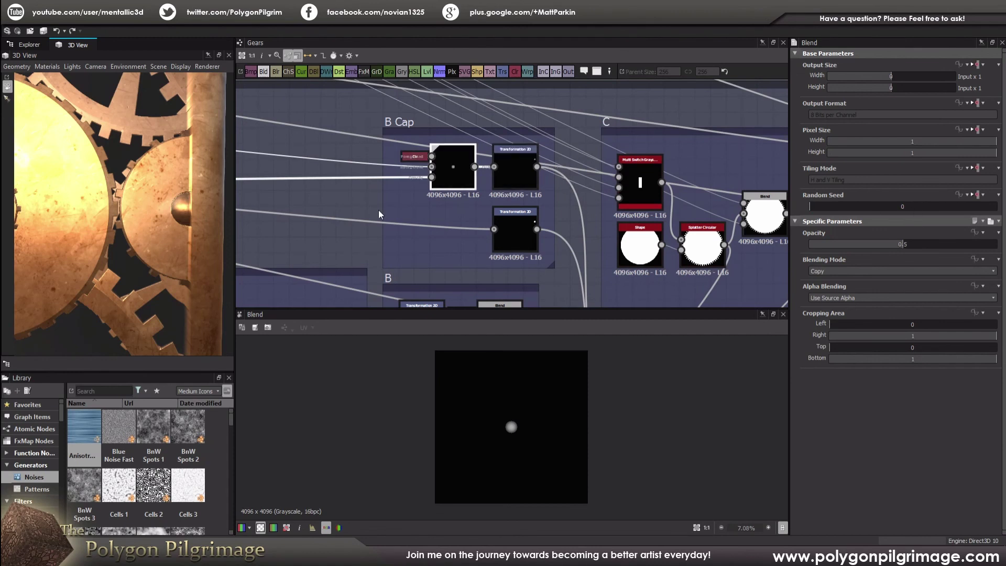
{"action": "scroll", "coordinate": [142, 241], "scroll_direction": "up", "scroll_amount": 2}
{"action": "scroll", "coordinate": [141, 240], "scroll_direction": "down", "scroll_amount": 3}
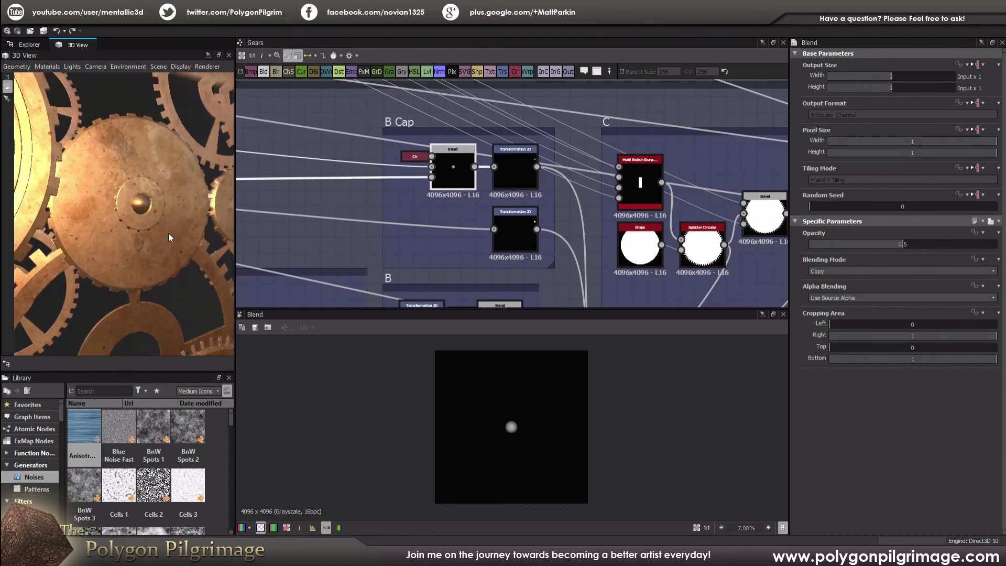
{"action": "left_click_drag", "start_coordinate": [170, 237], "coordinate": [179, 219]}
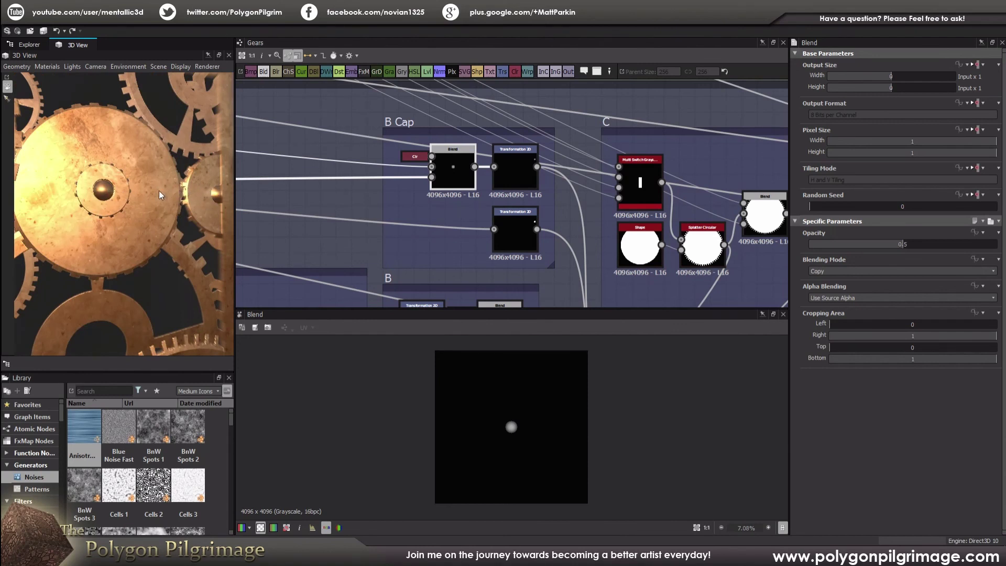
Step: Preview the two Transformation 2D nodes in B Cap that position the cap and its mask at the panel's edge
{"action": "left_click", "coordinate": [516, 166]}
{"action": "scroll", "coordinate": [557, 407], "scroll_direction": "up", "scroll_amount": 3}
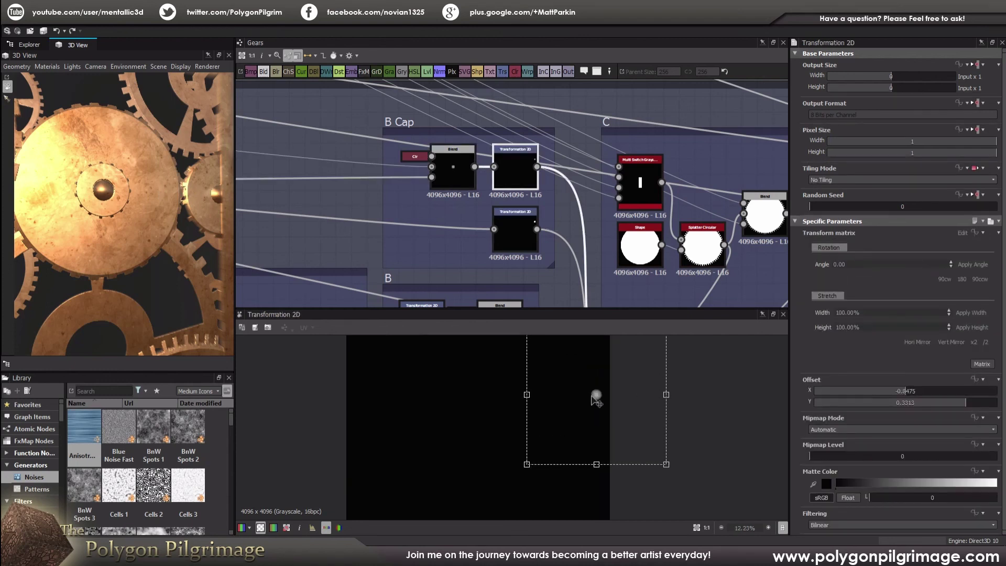
{"action": "left_click", "coordinate": [519, 224]}
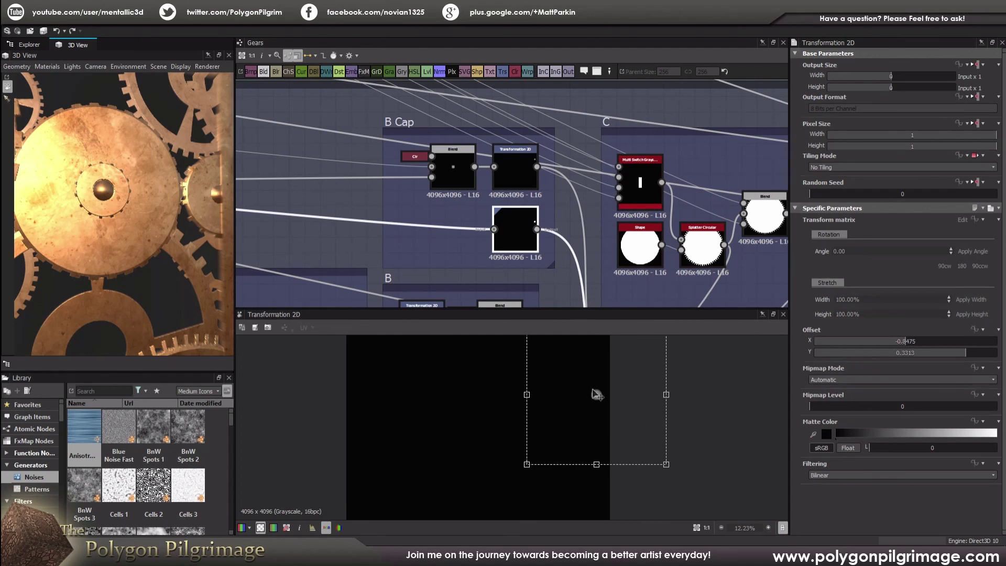
Step: Preview the Transformation 2D in frame B and trace its input back to the gear built in A1 + A2
{"action": "scroll", "coordinate": [508, 224], "scroll_direction": "down", "scroll_amount": 3}
{"action": "scroll", "coordinate": [507, 224], "scroll_direction": "up", "scroll_amount": 5}
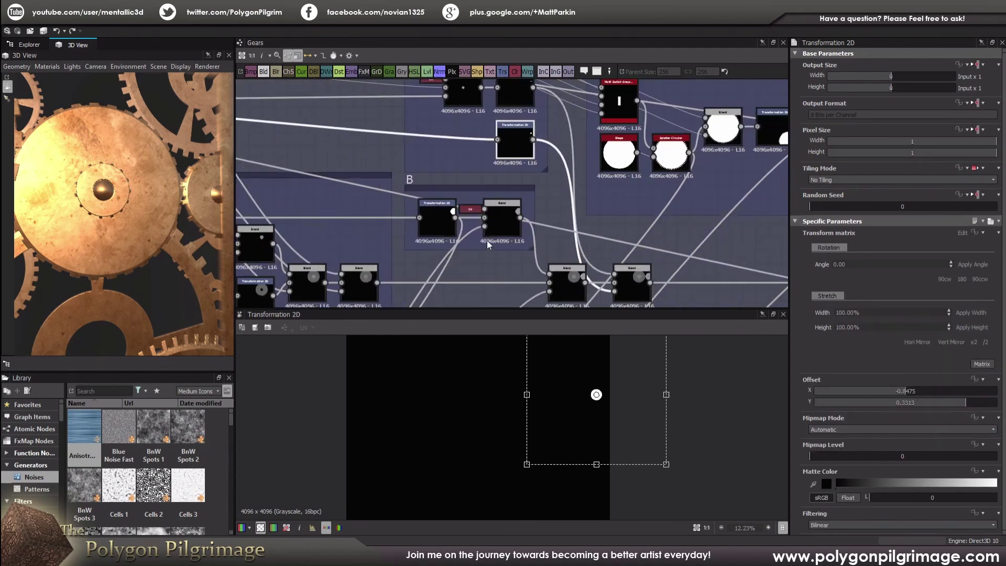
{"action": "double_click", "coordinate": [420, 219]}
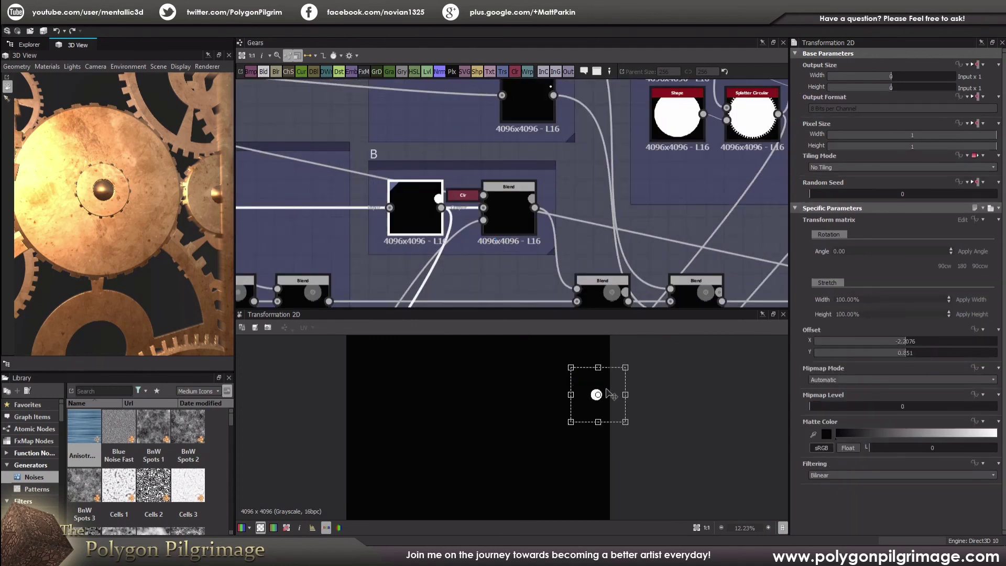
{"action": "scroll", "coordinate": [618, 220], "scroll_direction": "down", "scroll_amount": 4}
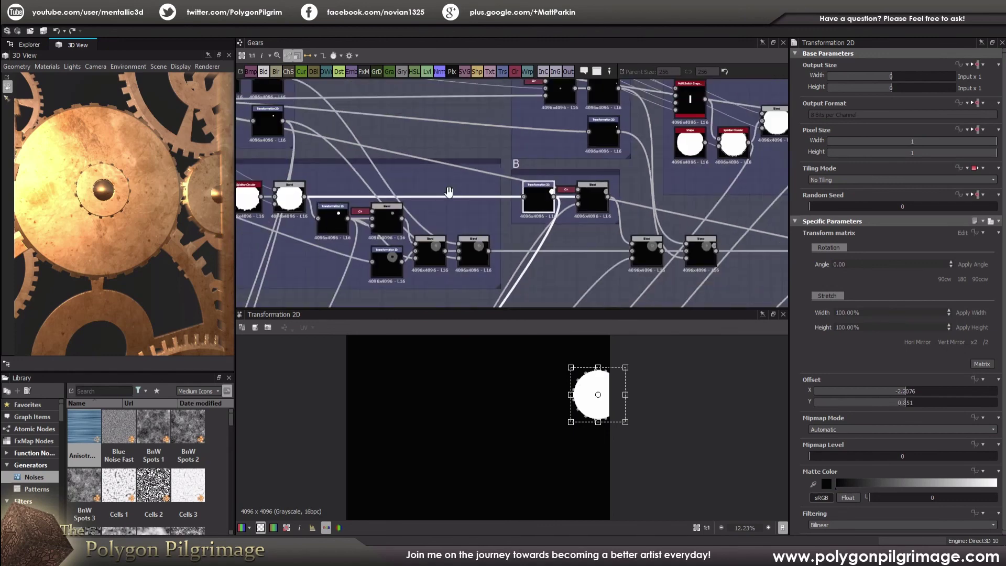
{"action": "scroll", "coordinate": [601, 184], "scroll_direction": "up", "scroll_amount": 2}
{"action": "scroll", "coordinate": [602, 185], "scroll_direction": "up", "scroll_amount": 4}
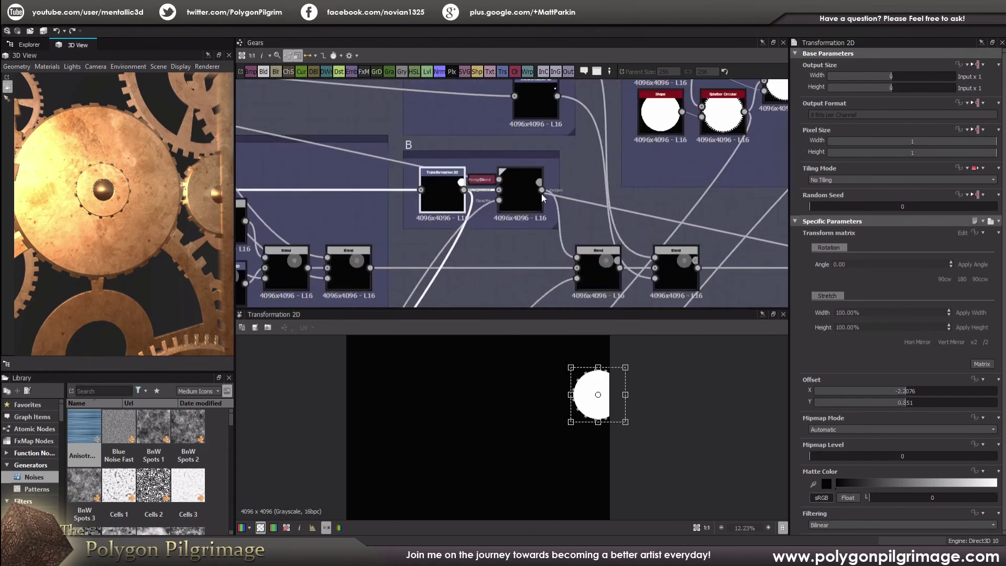
Step: Preview frame B's Copy-mode Blend that sets the grey height of the gear at the panel's edge
{"action": "left_click", "coordinate": [520, 191]}
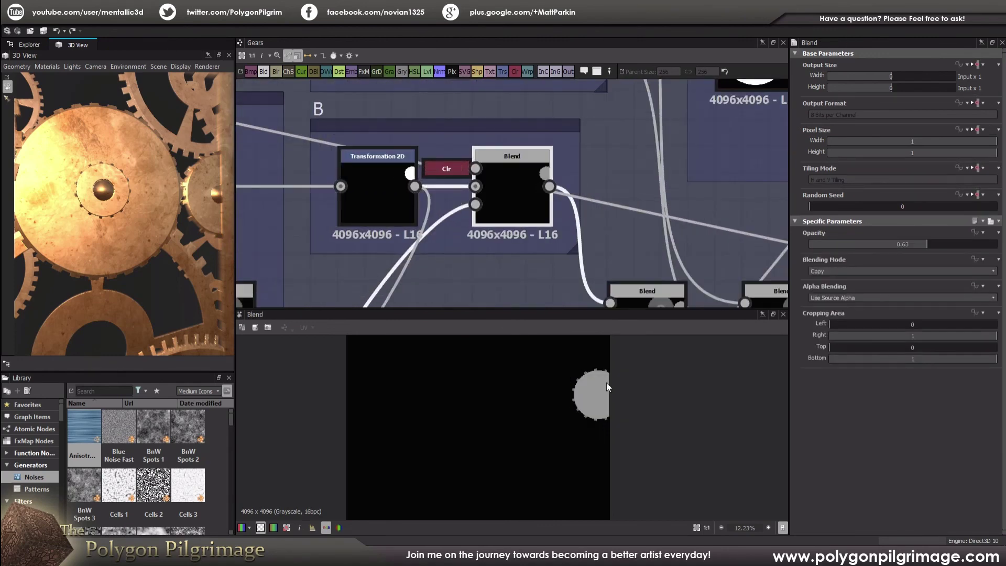
{"action": "scroll", "coordinate": [605, 386], "scroll_direction": "up", "scroll_amount": 3}
{"action": "scroll", "coordinate": [601, 384], "scroll_direction": "up", "scroll_amount": 1}
Step: Preview the Add (Linear Dodge) Blend below frame B that combines the edge gear with the large gear
{"action": "scroll", "coordinate": [561, 244], "scroll_direction": "down", "scroll_amount": 4}
{"action": "middle_click_drag", "start_coordinate": [580, 254], "coordinate": [551, 250]}
{"action": "left_click", "coordinate": [551, 252]}
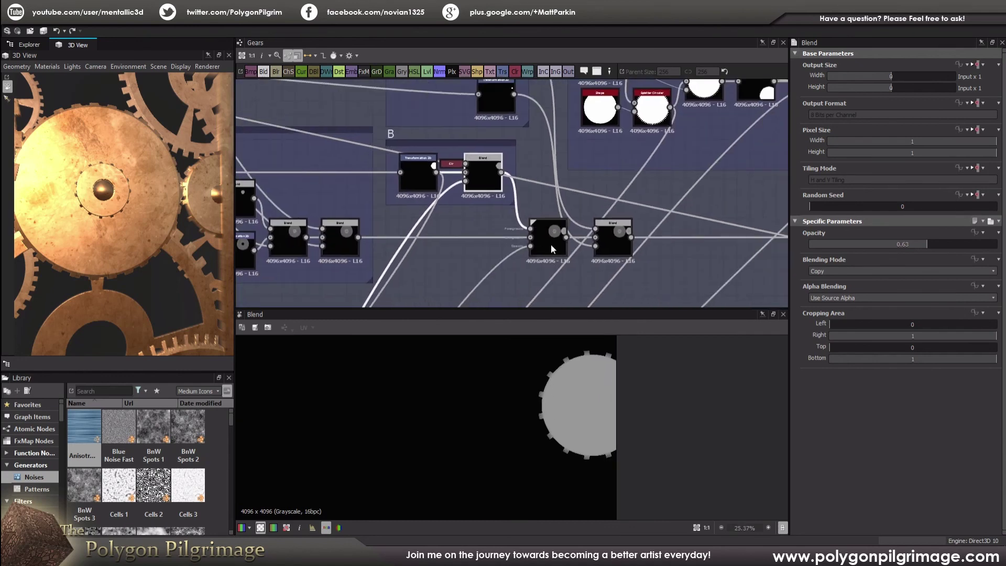
{"action": "scroll", "coordinate": [545, 401], "scroll_direction": "up", "scroll_amount": 5}
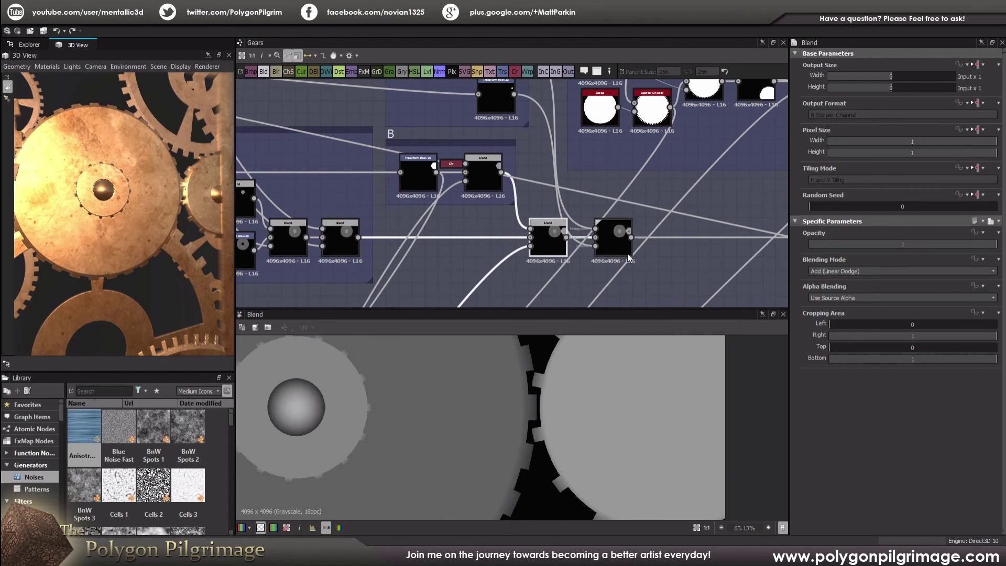
{"action": "scroll", "coordinate": [589, 411], "scroll_direction": "down", "scroll_amount": 5}
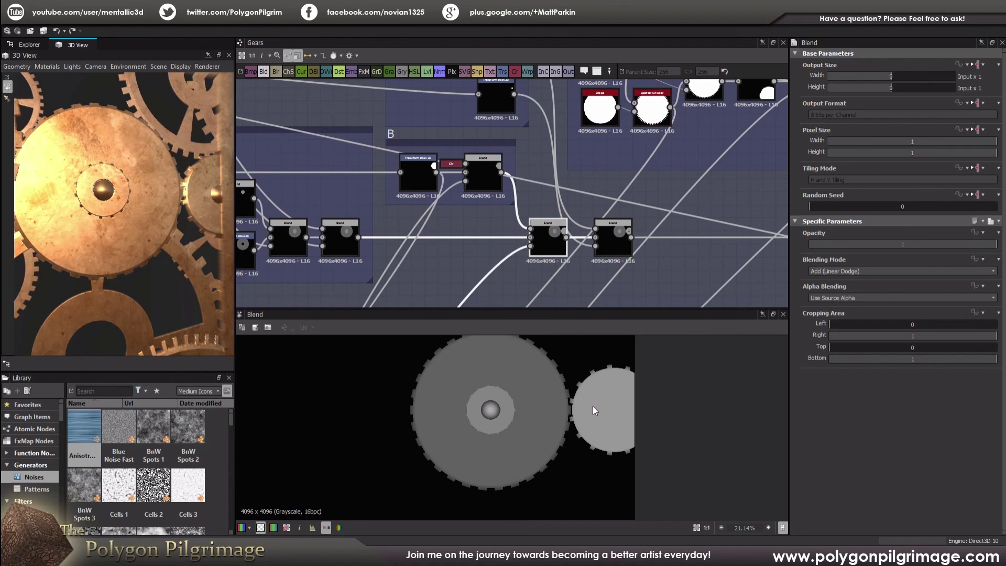
{"action": "scroll", "coordinate": [590, 408], "scroll_direction": "up", "scroll_amount": 1}
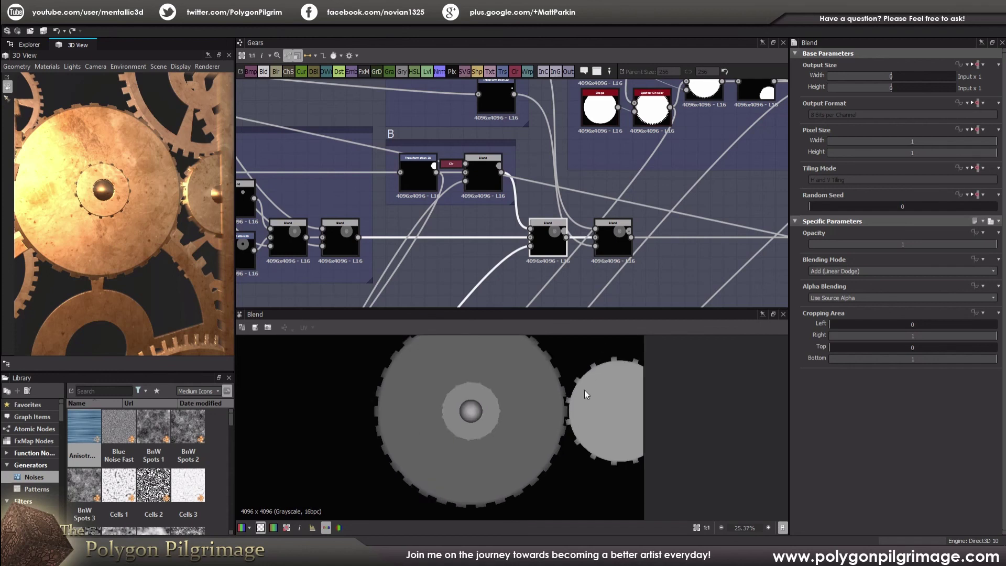
Step: Preview the following Copy-mode Blend that places the cap on gear B and compare it with the 3D view
{"action": "left_click", "coordinate": [615, 238]}
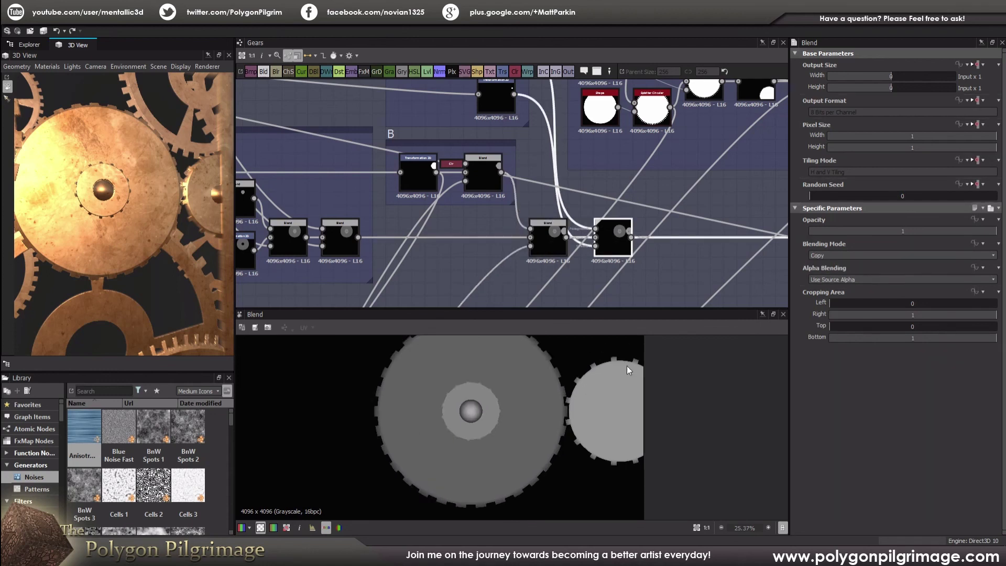
{"action": "scroll", "coordinate": [612, 412], "scroll_direction": "down", "scroll_amount": 2}
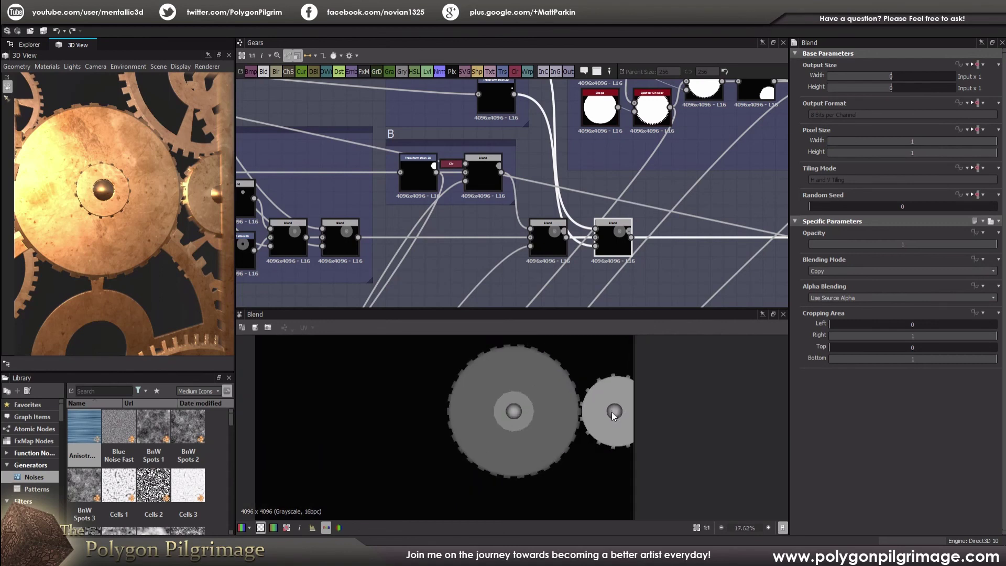
{"action": "mouse_move", "coordinate": [148, 217]}
{"action": "left_mouse_down"}
{"action": "mouse_move", "coordinate": [133, 228]}
{"action": "mouse_move", "coordinate": [143, 215]}
{"action": "left_mouse_up"}
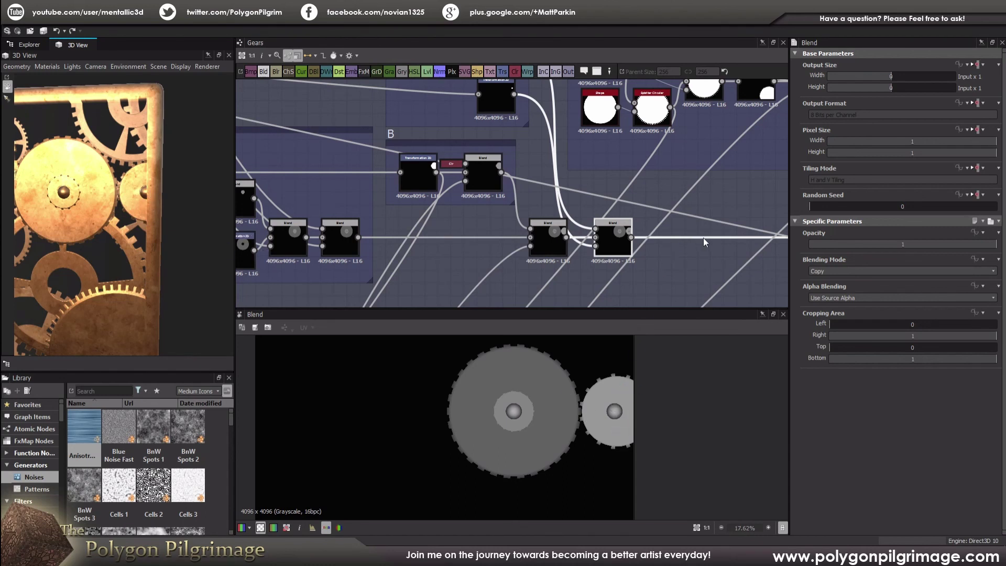
Step: Bring frame C into view and inspect the large corner gear and its teeth up close in the 3D view
{"action": "scroll", "coordinate": [656, 227], "scroll_direction": "down", "scroll_amount": 5}
{"action": "middle_click_drag", "start_coordinate": [635, 237], "coordinate": [582, 230]}
{"action": "scroll", "coordinate": [608, 241], "scroll_direction": "up", "scroll_amount": 1}
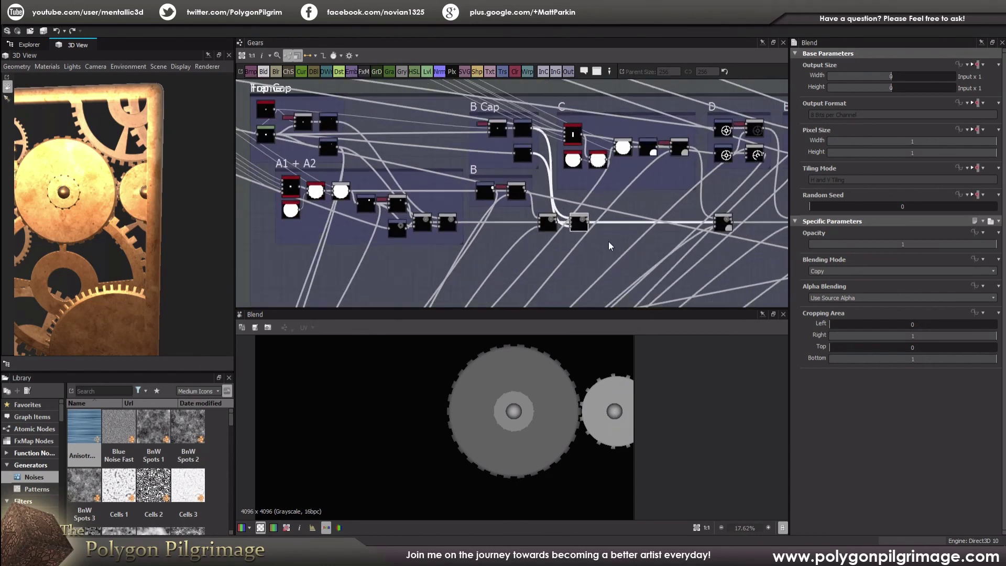
{"action": "scroll", "coordinate": [608, 242], "scroll_direction": "up", "scroll_amount": 2}
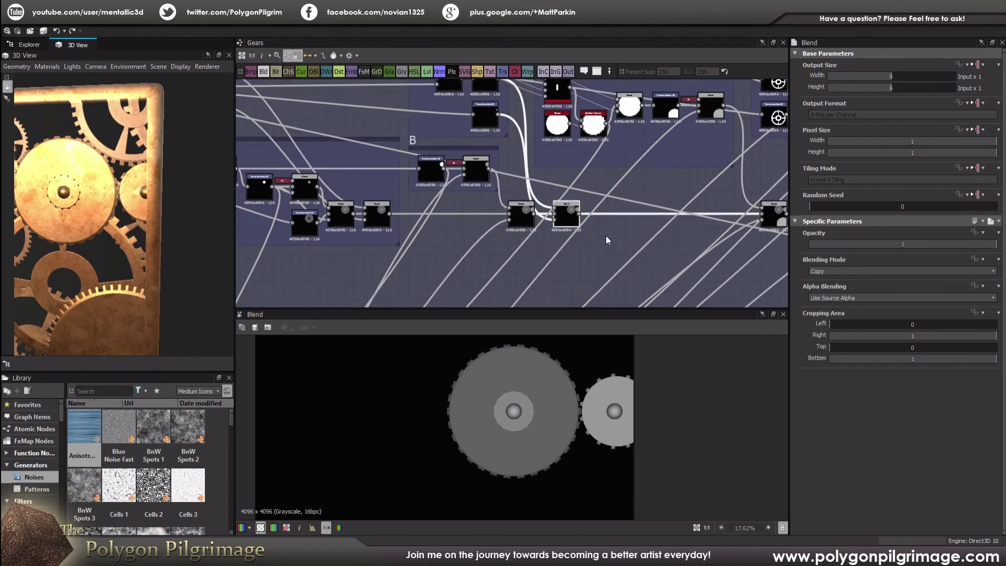
{"action": "middle_click_drag", "start_coordinate": [645, 193], "coordinate": [517, 234]}
{"action": "scroll", "coordinate": [588, 200], "scroll_direction": "up", "scroll_amount": 2}
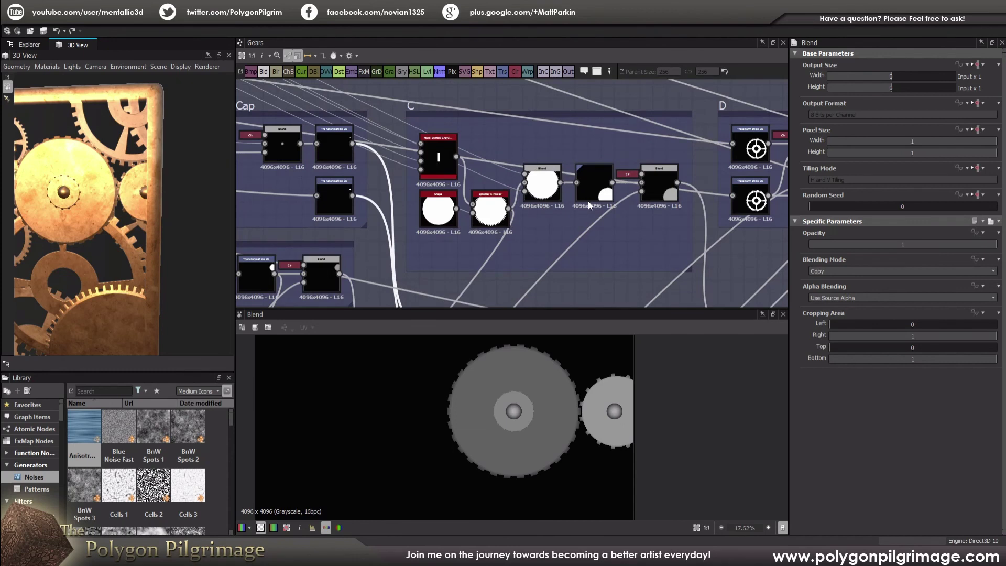
{"action": "left_click_drag", "start_coordinate": [150, 221], "coordinate": [155, 251]}
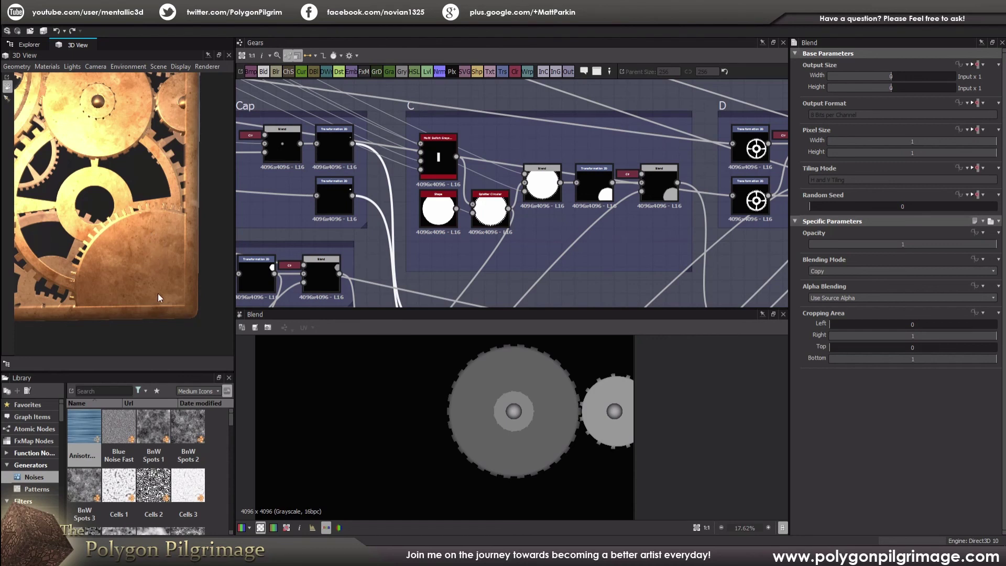
{"action": "mouse_move", "coordinate": [150, 262]}
{"action": "left_mouse_down"}
{"action": "mouse_move", "coordinate": [159, 249]}
{"action": "mouse_move", "coordinate": [112, 241]}
{"action": "mouse_move", "coordinate": [116, 257]}
{"action": "mouse_move", "coordinate": [133, 262]}
{"action": "mouse_move", "coordinate": [149, 242]}
{"action": "left_mouse_up"}
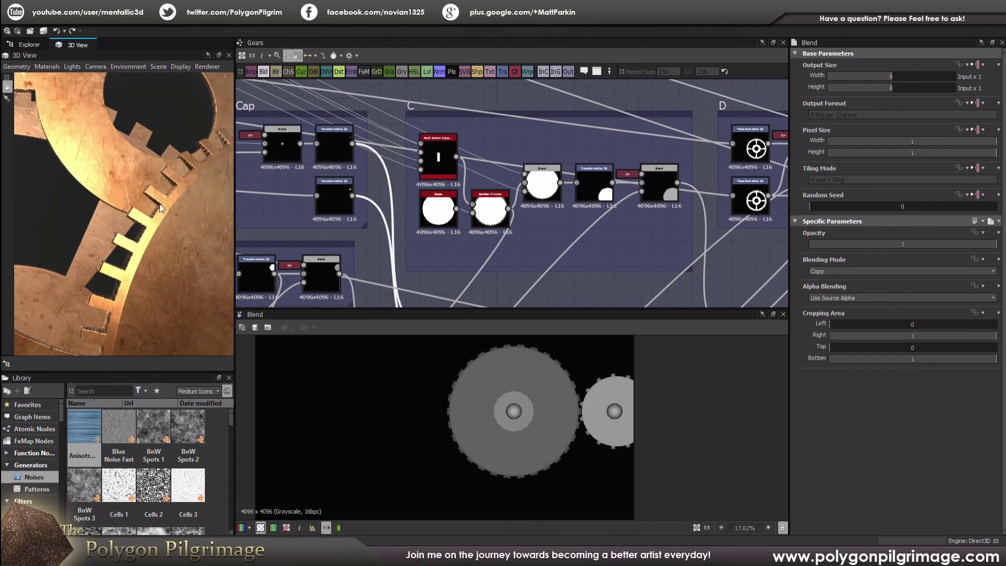
{"action": "scroll", "coordinate": [153, 231], "scroll_direction": "down", "scroll_amount": 10}
{"action": "scroll", "coordinate": [153, 242], "scroll_direction": "up", "scroll_amount": 5}
Step: Examine the Multi Switch Grayscale settings in frame C and follow its output through the gear nodes
{"action": "middle_click_drag", "start_coordinate": [516, 208], "coordinate": [511, 220]}
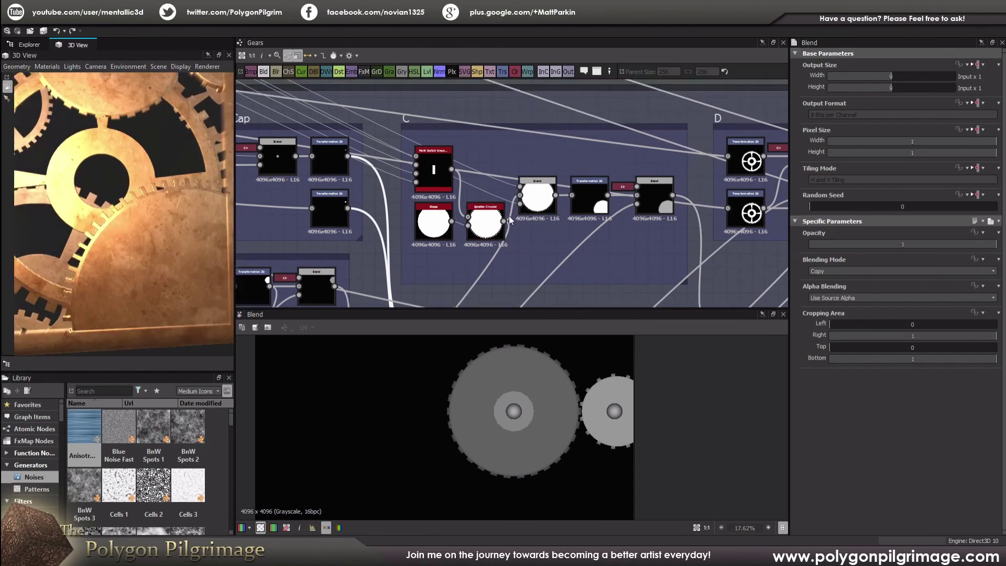
{"action": "left_click", "coordinate": [434, 181]}
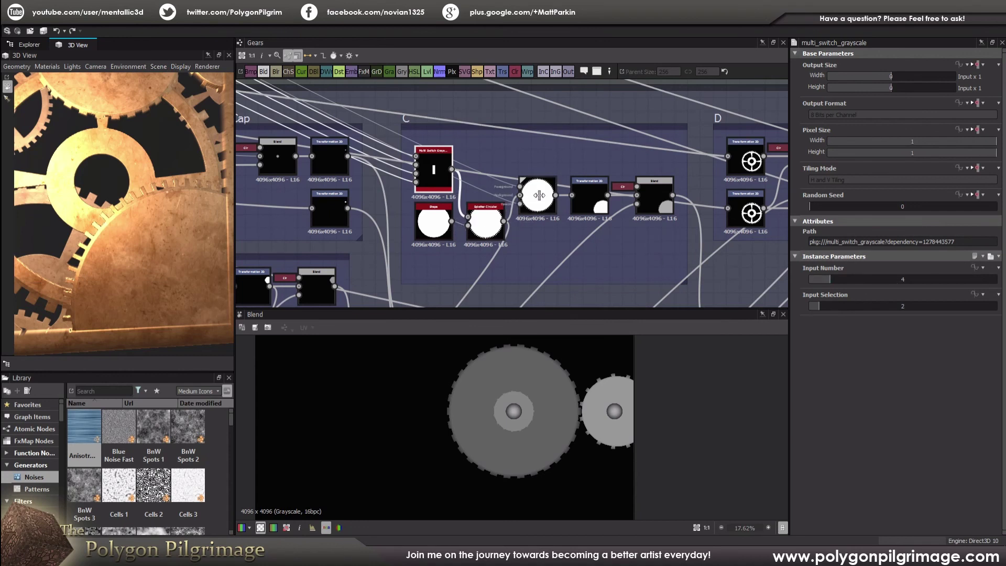
{"action": "scroll", "coordinate": [540, 195], "scroll_direction": "up", "scroll_amount": 5}
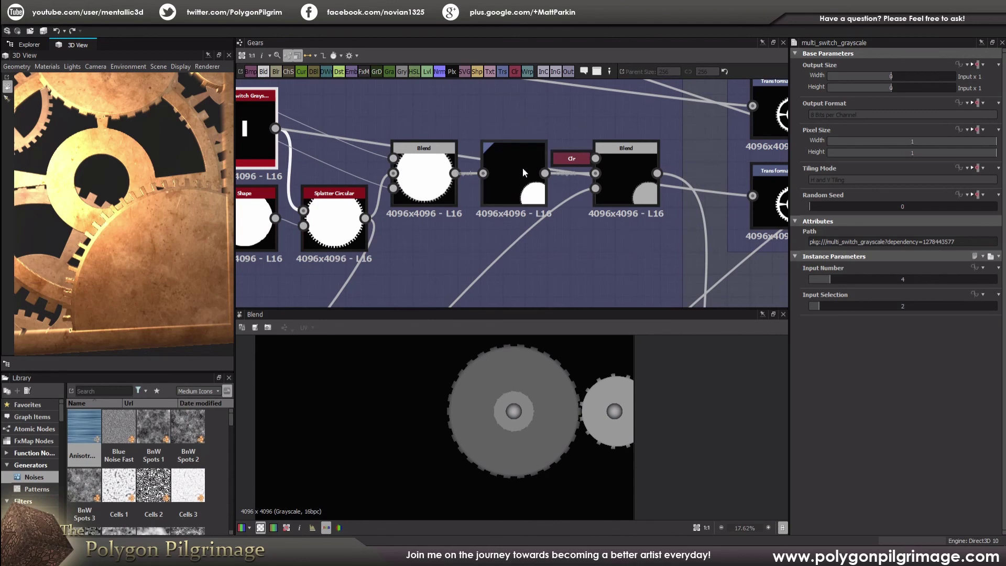
Step: Preview frame C's final Blend that sets the grey height of the corner gear
{"action": "left_click", "coordinate": [624, 175]}
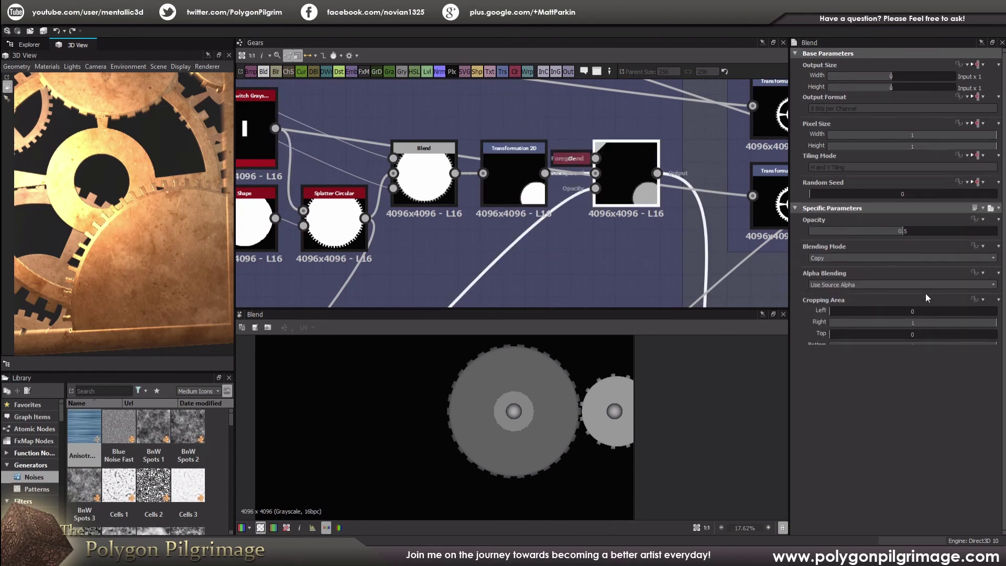
{"action": "scroll", "coordinate": [553, 438], "scroll_direction": "down", "scroll_amount": 5}
{"action": "scroll", "coordinate": [546, 457], "scroll_direction": "up", "scroll_amount": 4}
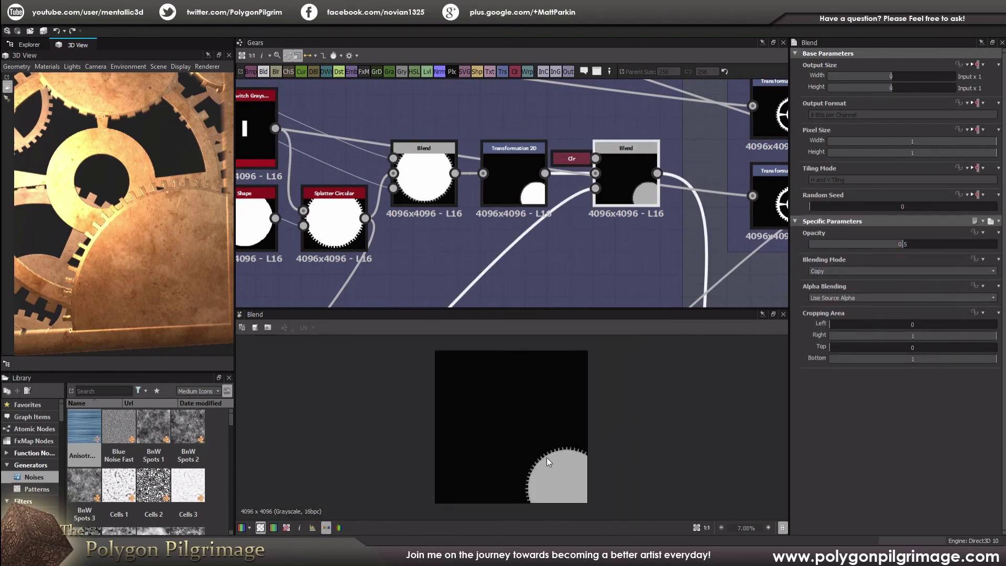
{"action": "scroll", "coordinate": [541, 439], "scroll_direction": "up", "scroll_amount": 2}
{"action": "scroll", "coordinate": [509, 398], "scroll_direction": "up", "scroll_amount": 1}
{"action": "scroll", "coordinate": [510, 398], "scroll_direction": "down", "scroll_amount": 3}
Step: Preview the main-chain Blend that merges the corner gear from frame C with the earlier gears
{"action": "middle_click_drag", "start_coordinate": [558, 253], "coordinate": [560, 247]}
{"action": "scroll", "coordinate": [578, 193], "scroll_direction": "down", "scroll_amount": 4}
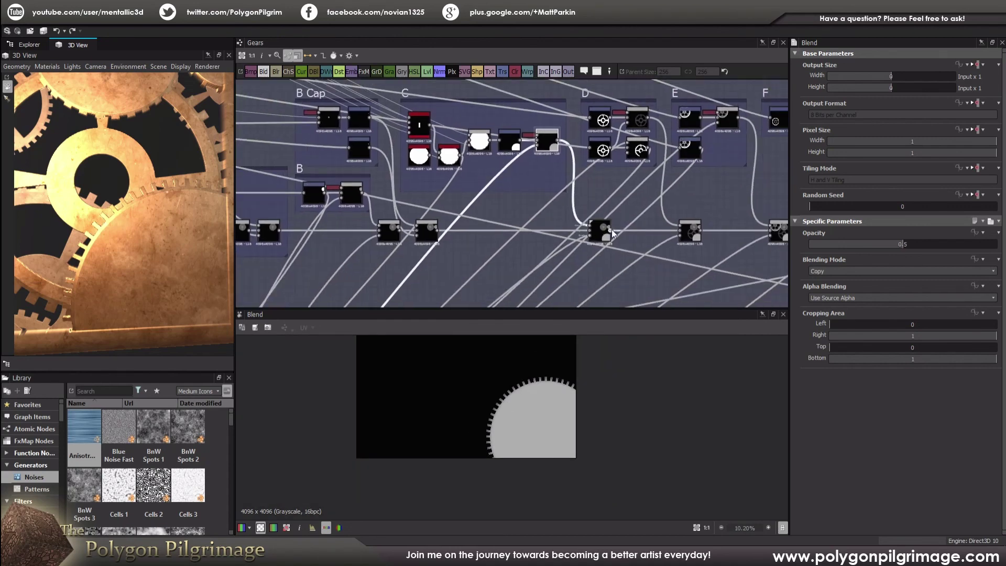
{"action": "left_click", "coordinate": [608, 233]}
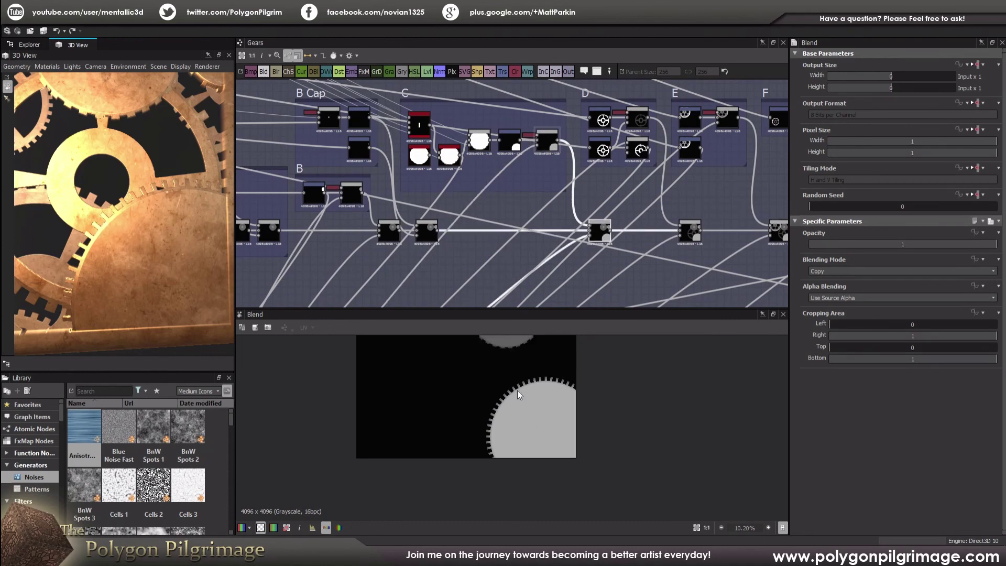
Step: Examine the Transformation 2D and Blend nodes in frame D that place and mask the spoked gear
{"action": "scroll", "coordinate": [518, 391], "scroll_direction": "down", "scroll_amount": 2}
{"action": "scroll", "coordinate": [530, 443], "scroll_direction": "up", "scroll_amount": 1}
{"action": "middle_click_drag", "start_coordinate": [665, 217], "coordinate": [548, 274]}
{"action": "scroll", "coordinate": [465, 199], "scroll_direction": "up", "scroll_amount": 5}
{"action": "scroll", "coordinate": [465, 199], "scroll_direction": "down", "scroll_amount": 2}
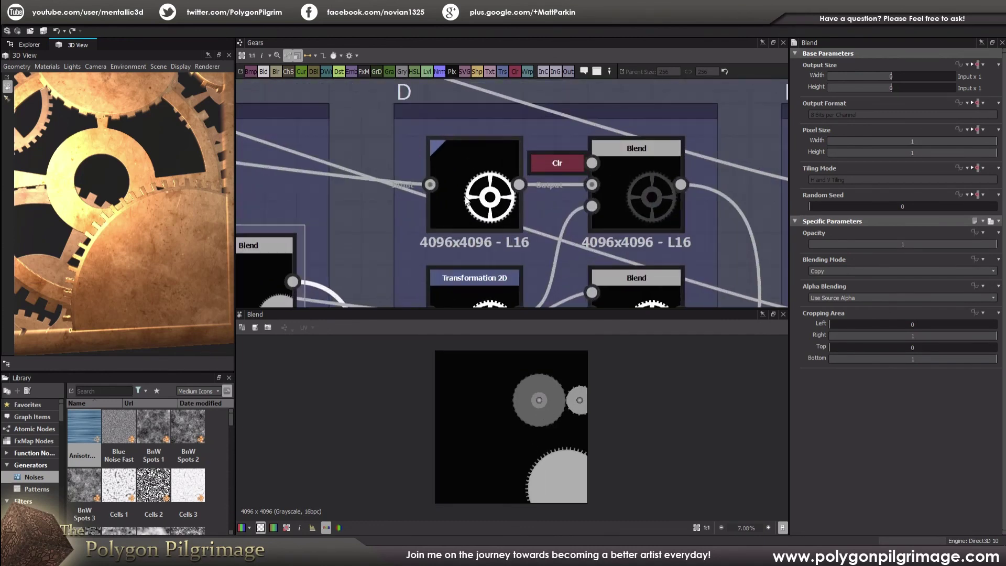
{"action": "middle_click_drag", "start_coordinate": [618, 288], "coordinate": [612, 242]}
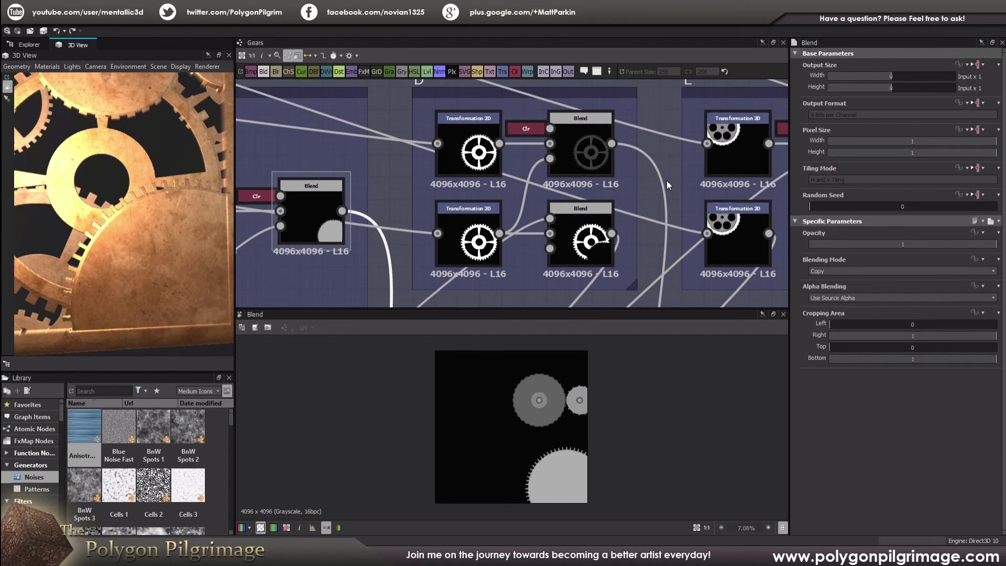
Step: Inspect the spoked and corner gears in the 3D view and locate the main-chain Blends below frames C and D
{"action": "scroll", "coordinate": [159, 223], "scroll_direction": "down", "scroll_amount": 5}
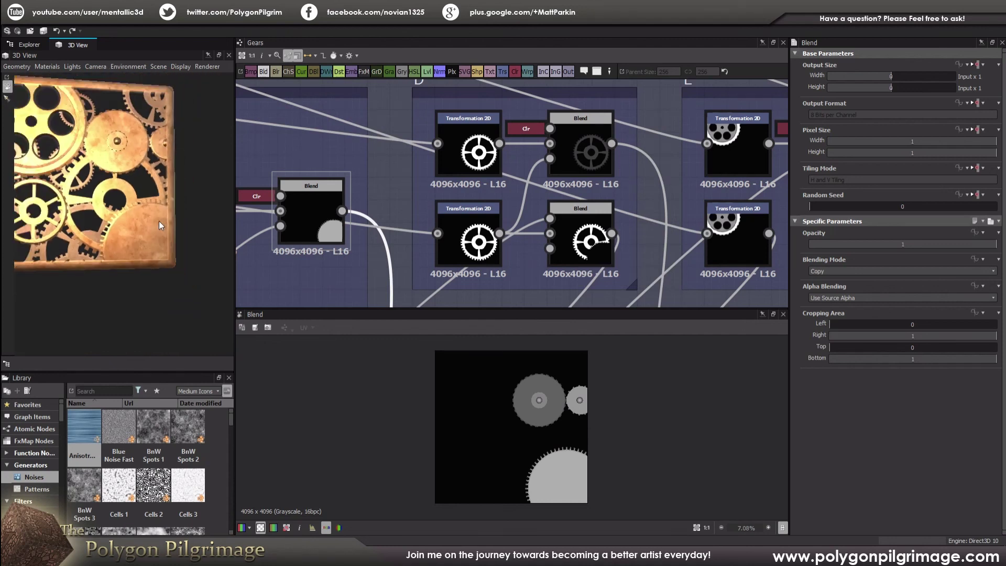
{"action": "left_click_drag", "start_coordinate": [148, 238], "coordinate": [177, 238]}
{"action": "scroll", "coordinate": [186, 218], "scroll_direction": "up", "scroll_amount": 4}
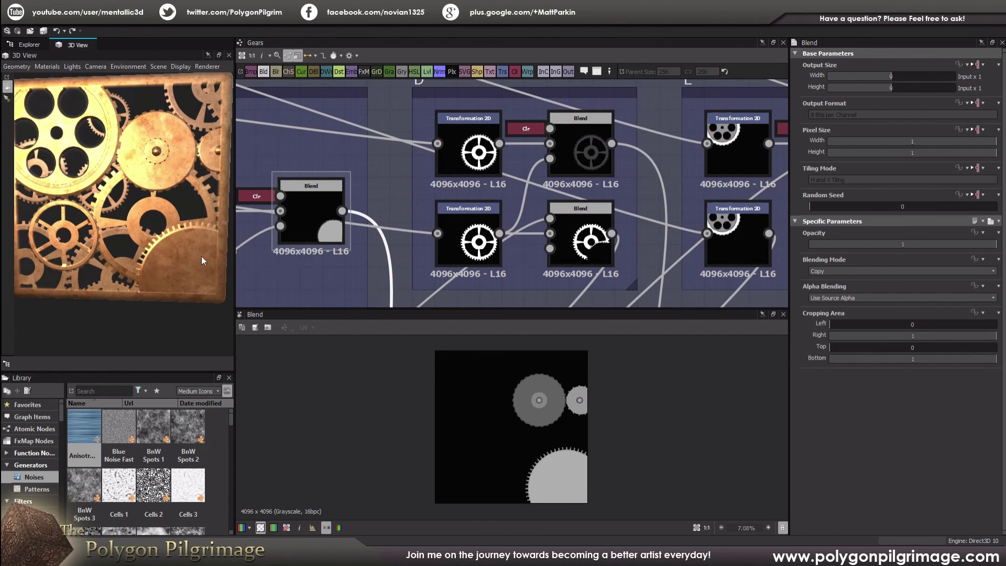
{"action": "scroll", "coordinate": [576, 192], "scroll_direction": "down", "scroll_amount": 5}
{"action": "scroll", "coordinate": [564, 166], "scroll_direction": "down", "scroll_amount": 3}
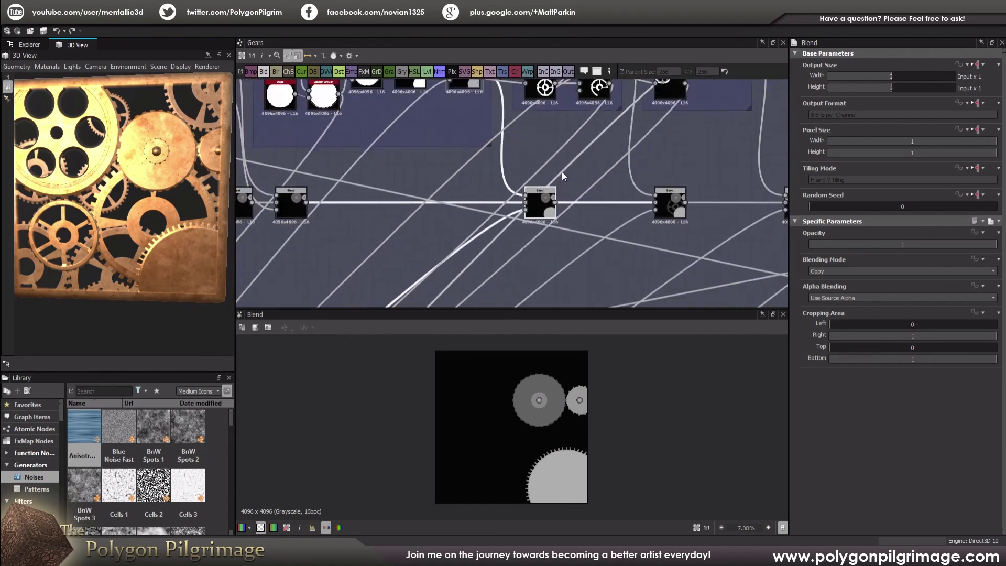
Step: Examine the D - [Mask] frame, following the link from frame D to the cut-out spoked gear mask
{"action": "left_click", "coordinate": [575, 147]}
{"action": "scroll", "coordinate": [474, 210], "scroll_direction": "down", "scroll_amount": 5}
{"action": "scroll", "coordinate": [495, 228], "scroll_direction": "up", "scroll_amount": 6}
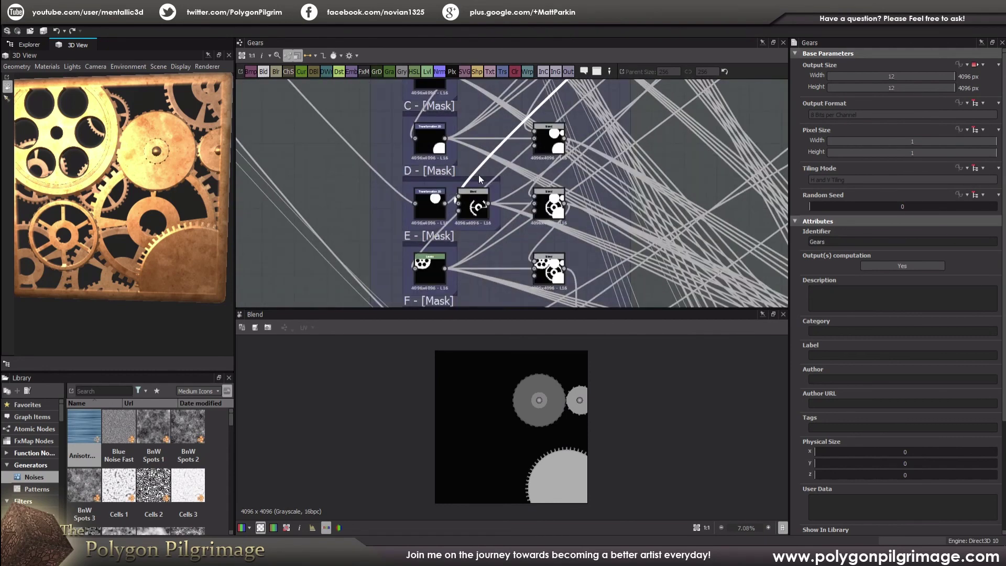
{"action": "scroll", "coordinate": [479, 175], "scroll_direction": "up", "scroll_amount": 8}
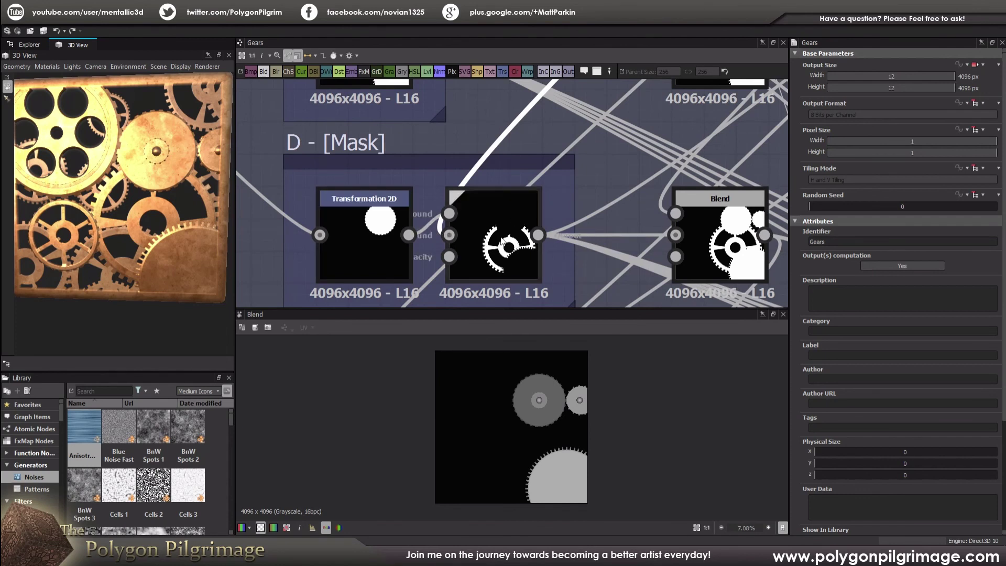
{"action": "scroll", "coordinate": [502, 241], "scroll_direction": "up", "scroll_amount": 4}
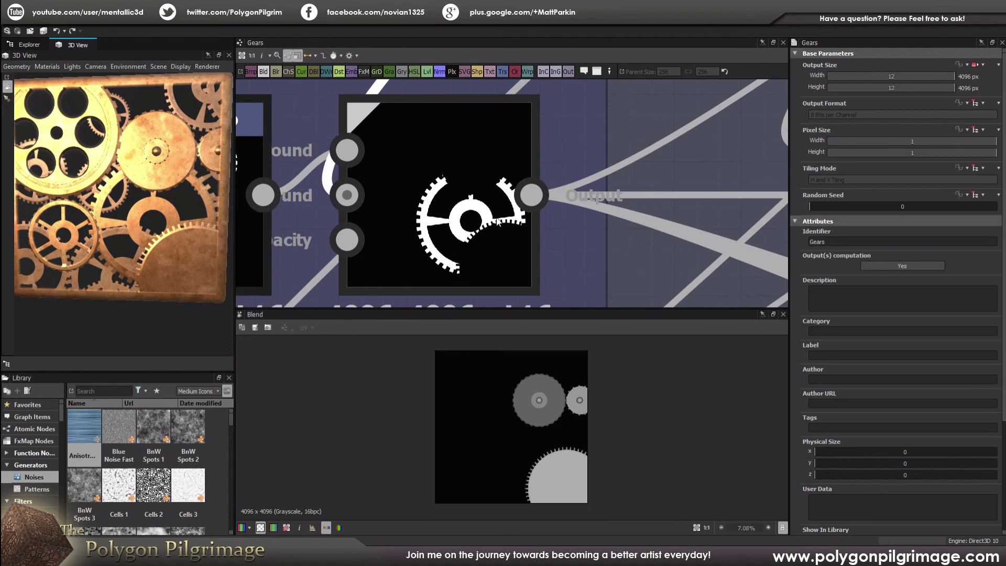
Step: Preview frame D's Subtract Blend that cuts the overlapping corner gear out of the spoked gear's mask
{"action": "scroll", "coordinate": [498, 222], "scroll_direction": "down", "scroll_amount": 8}
{"action": "scroll", "coordinate": [579, 225], "scroll_direction": "down", "scroll_amount": 5}
{"action": "scroll", "coordinate": [566, 223], "scroll_direction": "up", "scroll_amount": 8}
{"action": "middle_click_drag", "start_coordinate": [607, 133], "coordinate": [626, 185]}
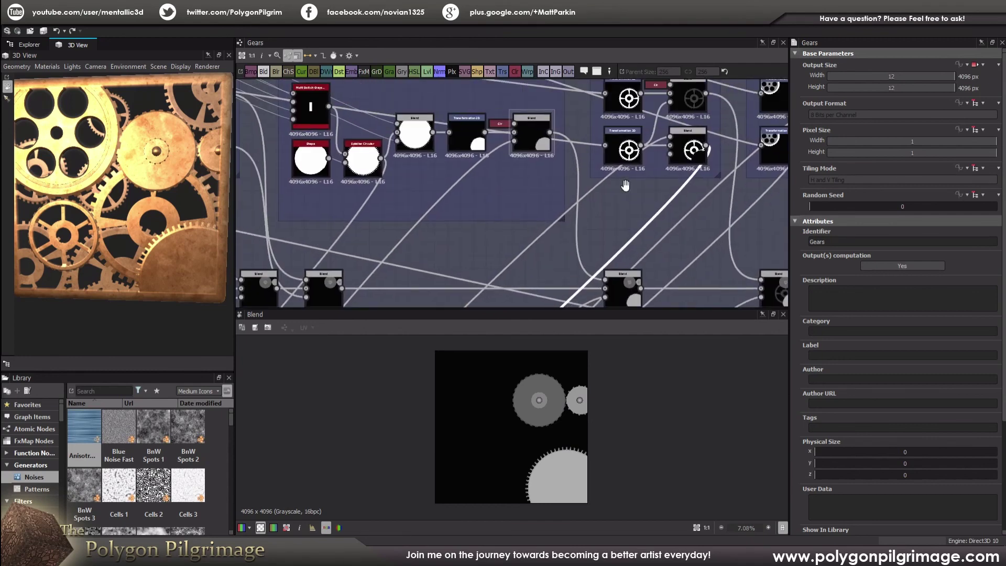
{"action": "scroll", "coordinate": [608, 194], "scroll_direction": "up", "scroll_amount": 4}
{"action": "left_click", "coordinate": [517, 205]}
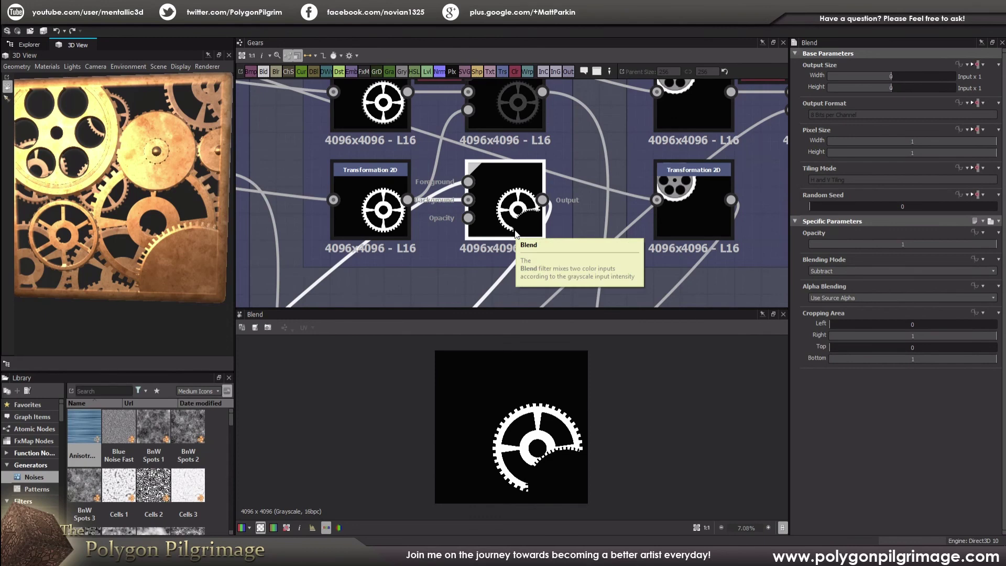
Step: Preview frame D's Multiply Blend that sets the spoked gear's grey height and inspect the gear up close
{"action": "scroll", "coordinate": [515, 232], "scroll_direction": "down", "scroll_amount": 5}
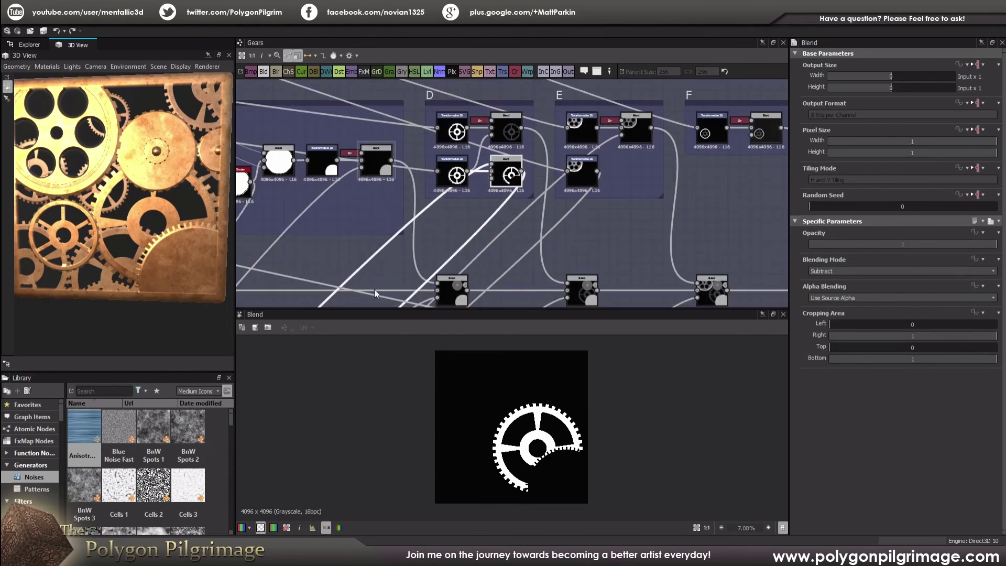
{"action": "middle_click_drag", "start_coordinate": [374, 289], "coordinate": [443, 222]}
{"action": "middle_click_drag", "start_coordinate": [558, 168], "coordinate": [505, 203]}
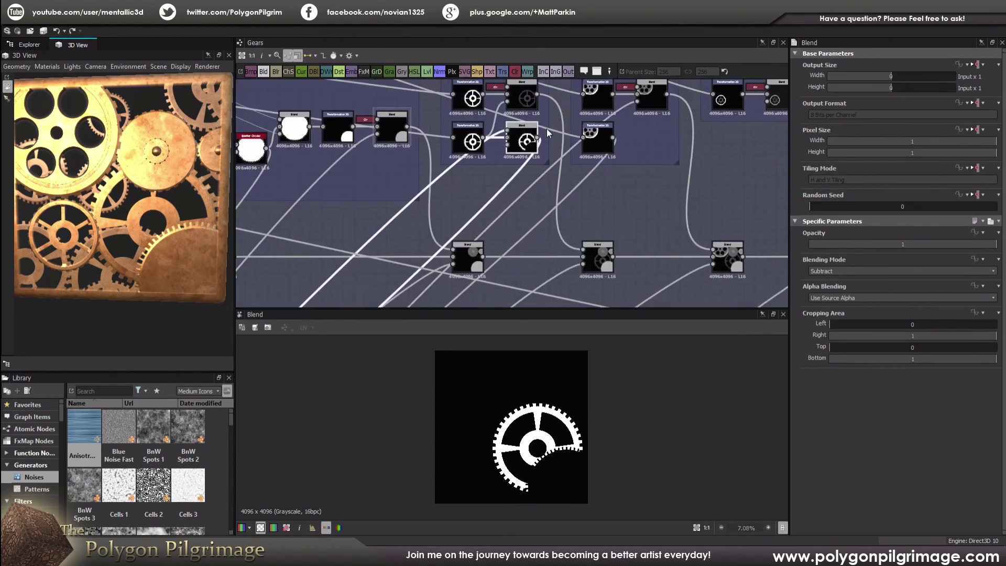
{"action": "scroll", "coordinate": [514, 136], "scroll_direction": "up", "scroll_amount": 3}
{"action": "left_click", "coordinate": [514, 131]}
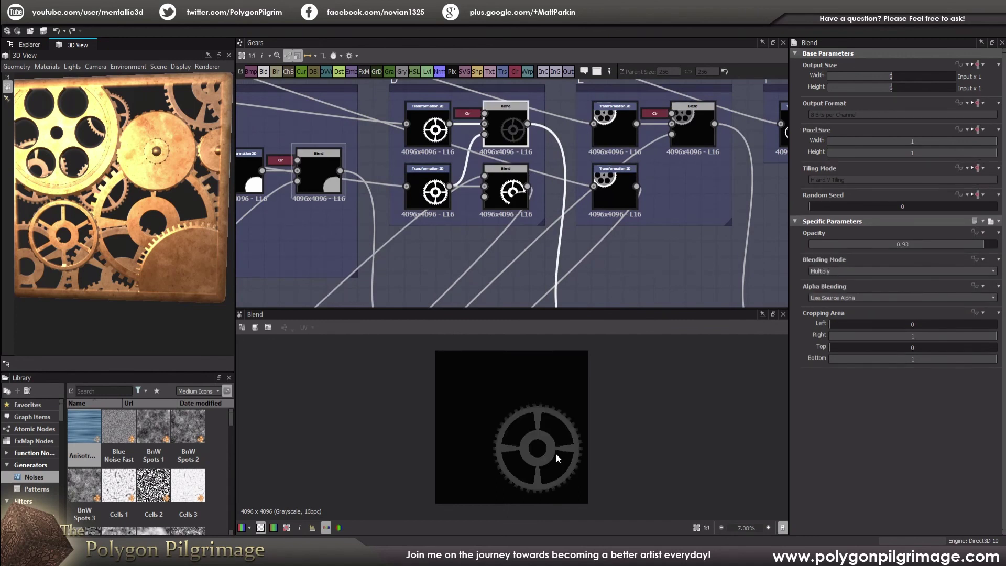
{"action": "scroll", "coordinate": [555, 454], "scroll_direction": "up", "scroll_amount": 2}
{"action": "scroll", "coordinate": [479, 397], "scroll_direction": "up", "scroll_amount": 2}
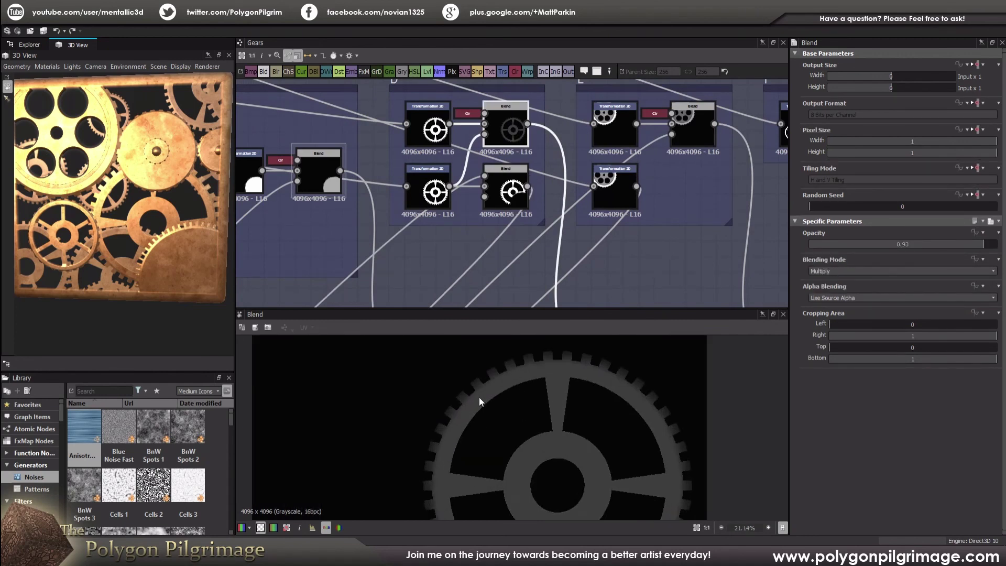
{"action": "scroll", "coordinate": [473, 389], "scroll_direction": "down", "scroll_amount": 2}
Step: Preview the main-chain Blend that merges frame D's spoked gear beneath the earlier gears
{"action": "scroll", "coordinate": [515, 220], "scroll_direction": "down", "scroll_amount": 3}
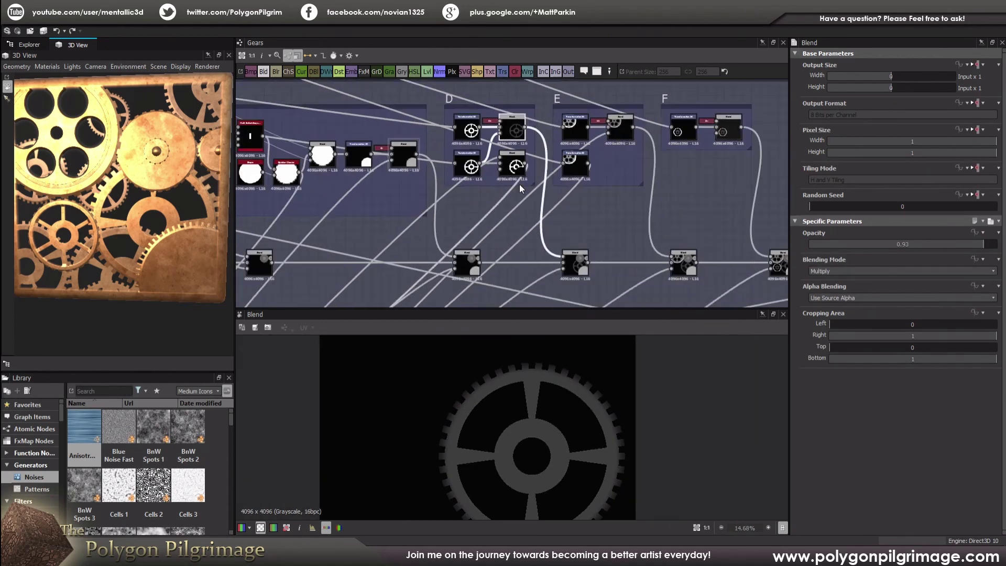
{"action": "scroll", "coordinate": [553, 232], "scroll_direction": "up", "scroll_amount": 2}
{"action": "scroll", "coordinate": [517, 253], "scroll_direction": "down", "scroll_amount": 1}
{"action": "scroll", "coordinate": [533, 268], "scroll_direction": "up", "scroll_amount": 2}
{"action": "left_click", "coordinate": [548, 231]}
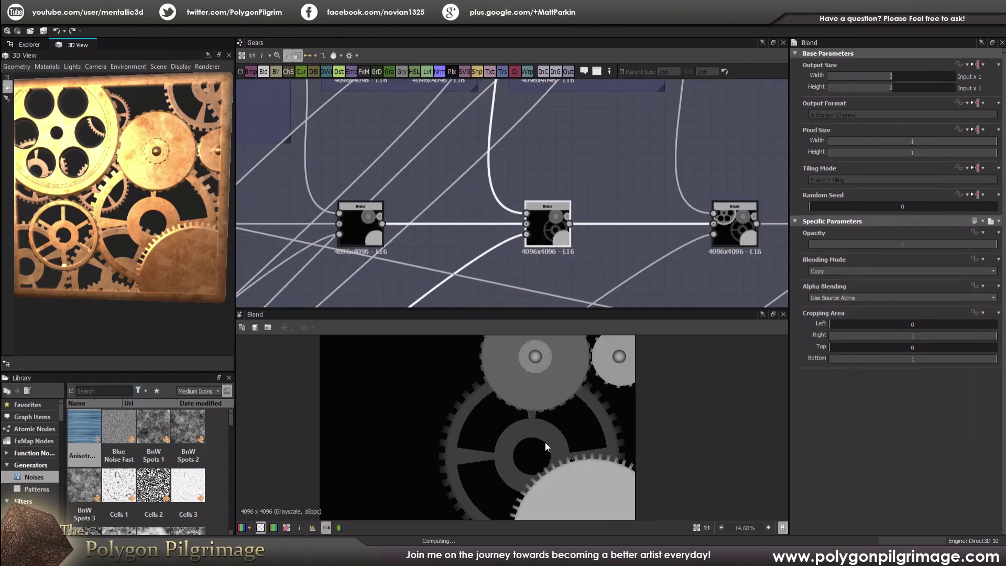
{"action": "scroll", "coordinate": [567, 435], "scroll_direction": "down", "scroll_amount": 2}
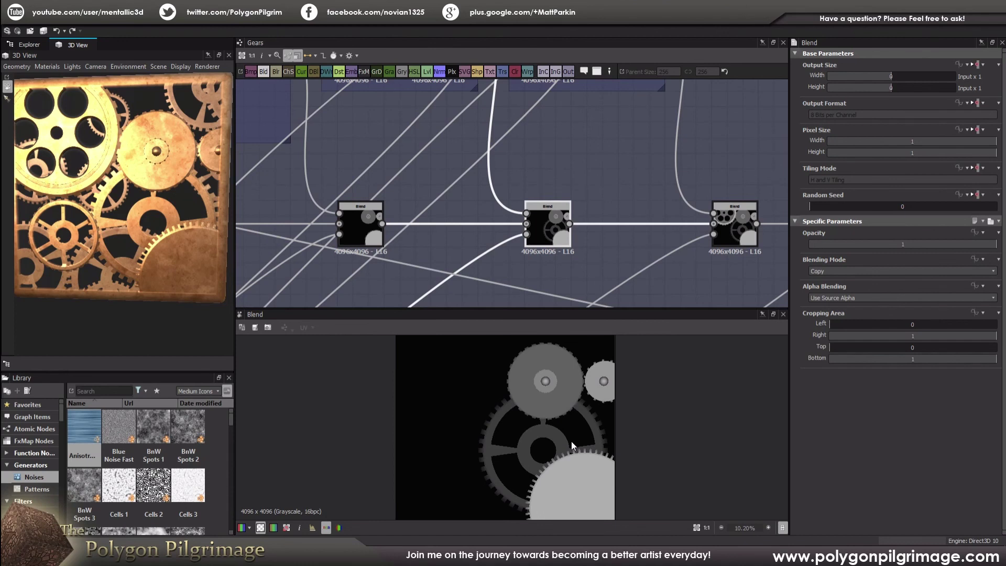
{"action": "scroll", "coordinate": [572, 441], "scroll_direction": "up", "scroll_amount": 1}
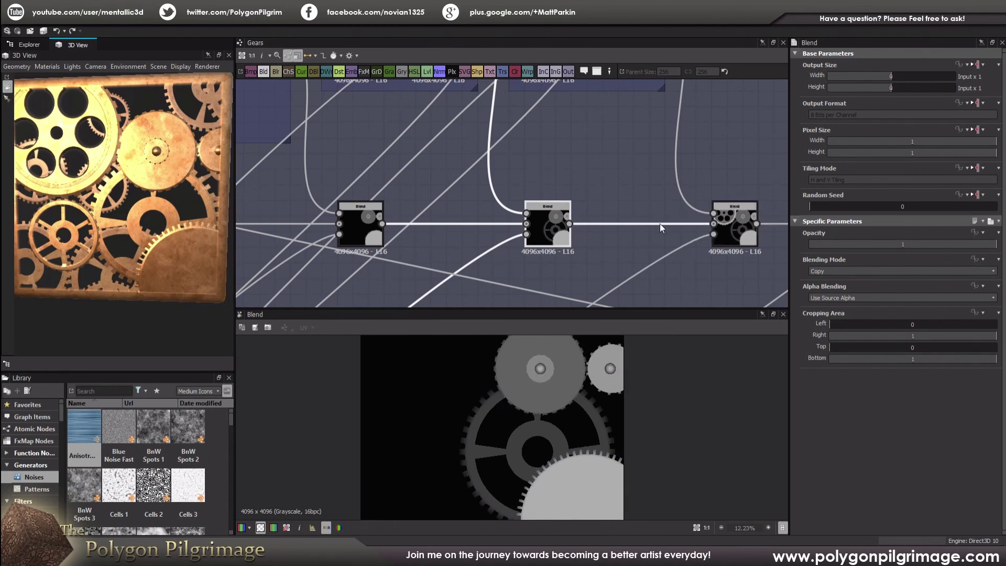
Step: Preview frame E's Transformation 2D and height Blend for the six-hole gear, comparing its placement in the 3D view
{"action": "scroll", "coordinate": [609, 154], "scroll_direction": "down", "scroll_amount": 2}
{"action": "scroll", "coordinate": [590, 177], "scroll_direction": "up", "scroll_amount": 3}
{"action": "scroll", "coordinate": [590, 177], "scroll_direction": "up", "scroll_amount": 2}
{"action": "double_click", "coordinate": [463, 166]}
{"action": "scroll", "coordinate": [450, 385], "scroll_direction": "down", "scroll_amount": 2}
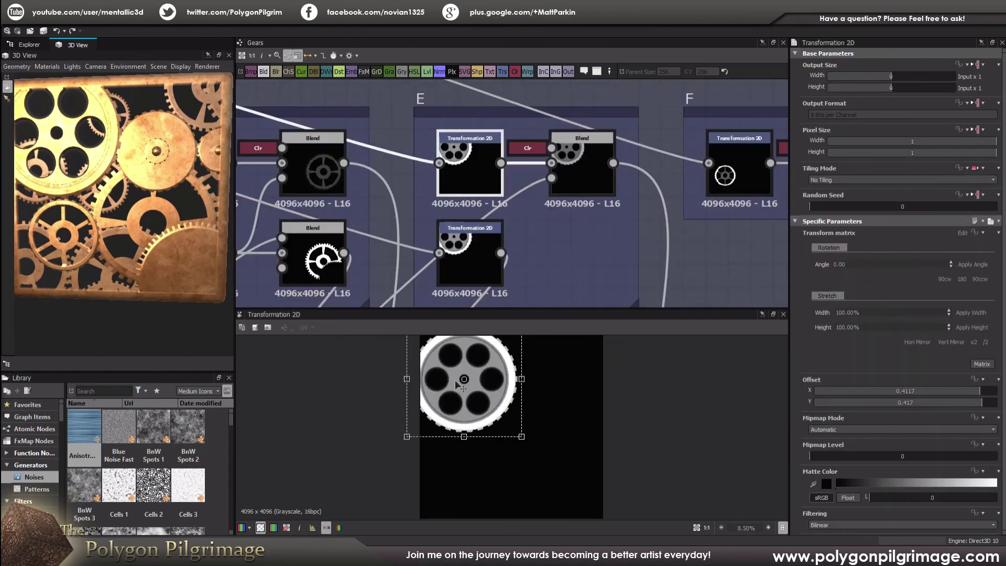
{"action": "scroll", "coordinate": [476, 382], "scroll_direction": "up", "scroll_amount": 1}
{"action": "left_click_drag", "start_coordinate": [144, 198], "coordinate": [125, 187]}
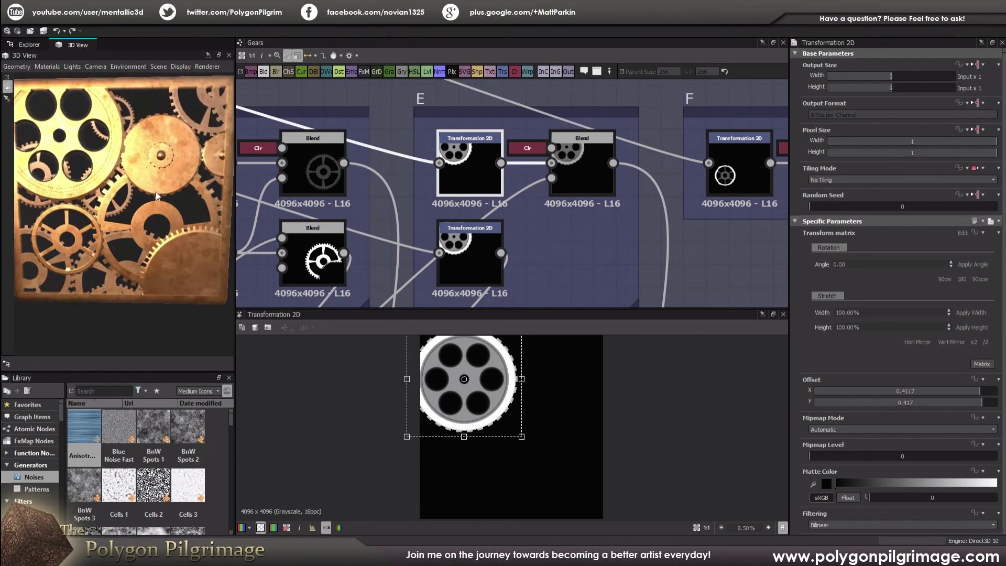
{"action": "scroll", "coordinate": [524, 199], "scroll_direction": "down", "scroll_amount": 2}
{"action": "left_click", "coordinate": [523, 156]}
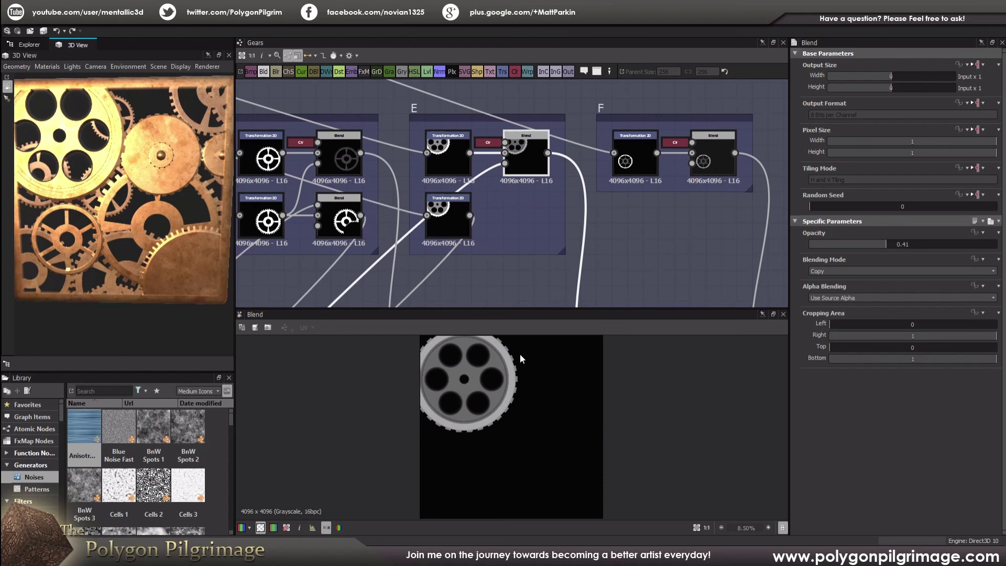
Step: Preview the main-chain Blend that merges frame E's six-hole gear with the other gears, and inspect it up close
{"action": "middle_click_drag", "start_coordinate": [477, 217], "coordinate": [467, 175]}
{"action": "scroll", "coordinate": [512, 226], "scroll_direction": "down", "scroll_amount": 4}
{"action": "middle_click_drag", "start_coordinate": [536, 213], "coordinate": [517, 157]}
{"action": "scroll", "coordinate": [551, 230], "scroll_direction": "up", "scroll_amount": 3}
{"action": "double_click", "coordinate": [551, 232]}
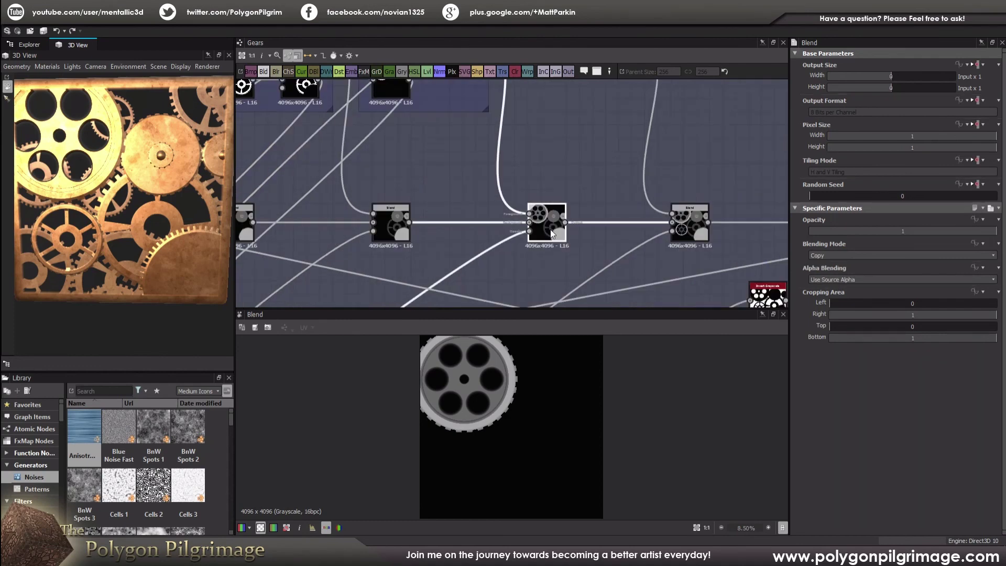
{"action": "scroll", "coordinate": [518, 377], "scroll_direction": "up", "scroll_amount": 3}
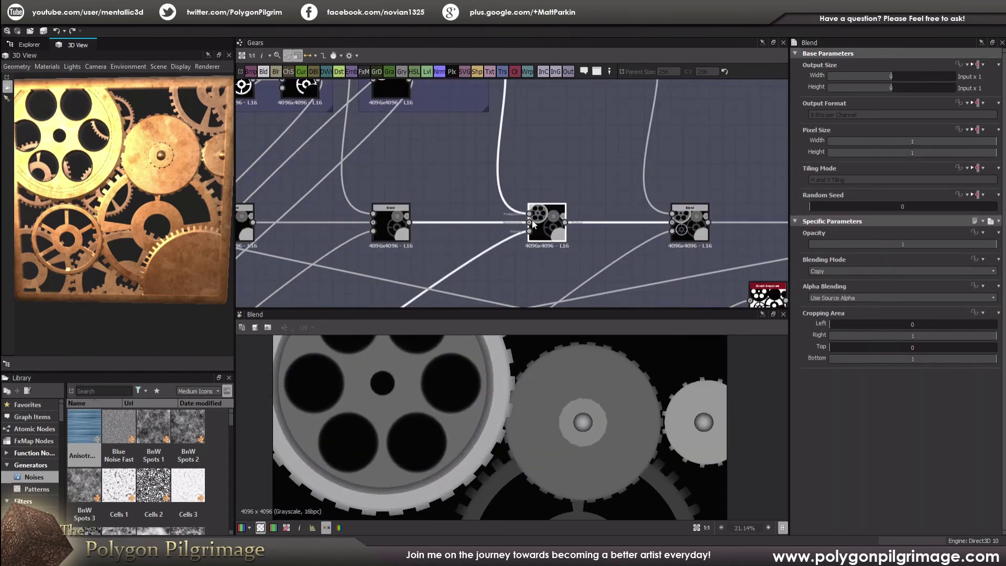
Step: Preview frame F's Transformation 2D and Blend that place the small six-spoke gear and set its height
{"action": "scroll", "coordinate": [533, 227], "scroll_direction": "down", "scroll_amount": 3}
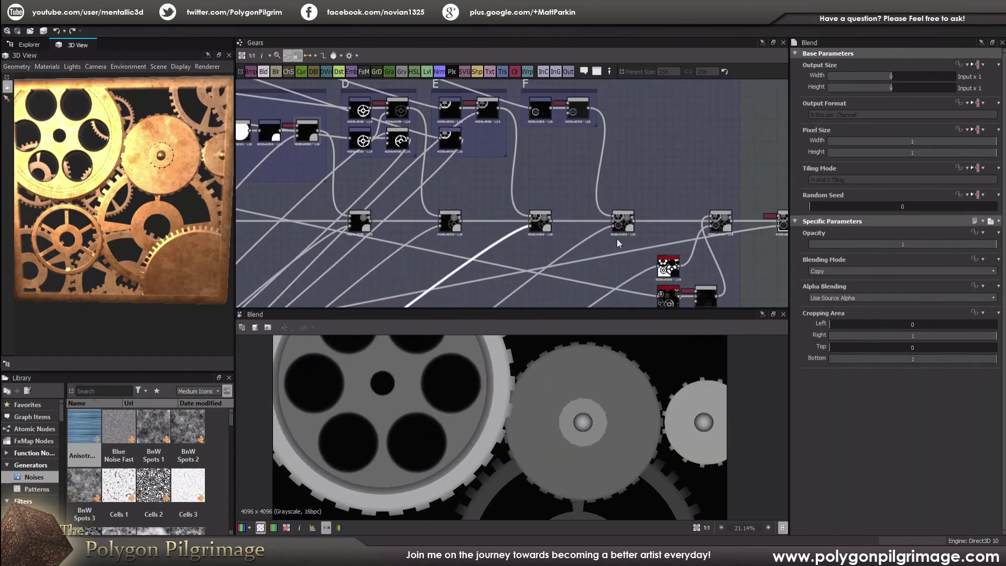
{"action": "scroll", "coordinate": [524, 183], "scroll_direction": "up", "scroll_amount": 3}
{"action": "middle_click_drag", "start_coordinate": [493, 165], "coordinate": [510, 201]}
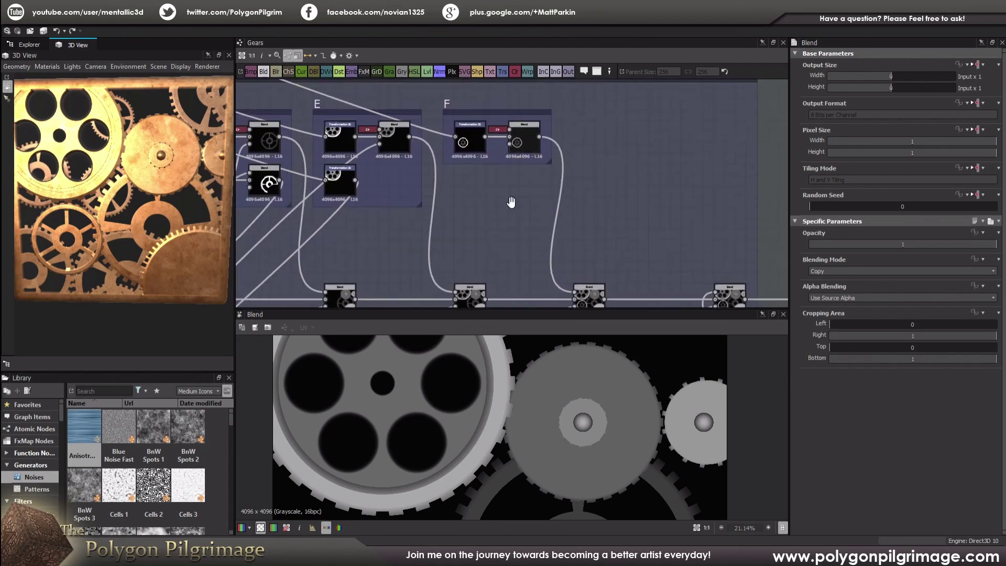
{"action": "scroll", "coordinate": [523, 191], "scroll_direction": "up", "scroll_amount": 4}
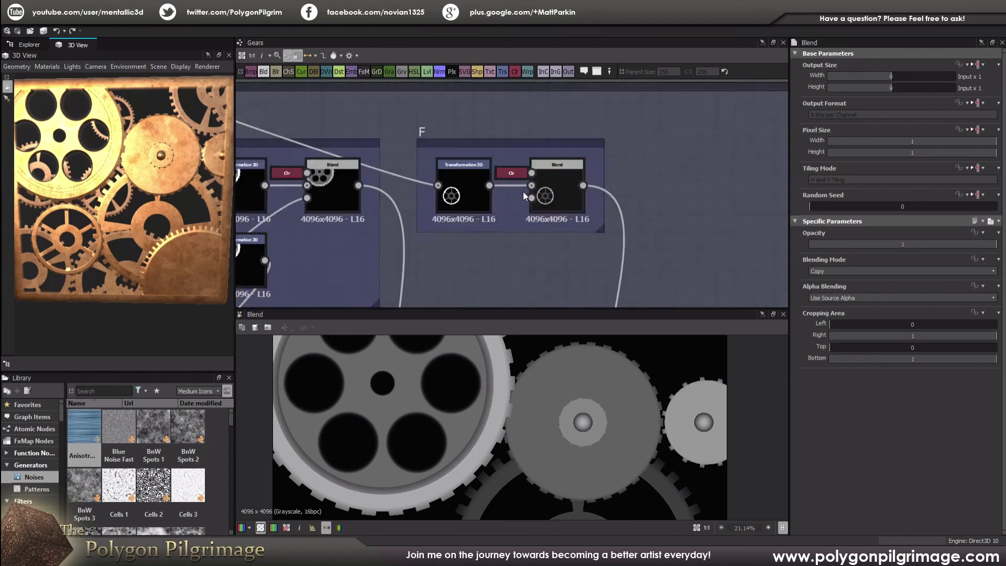
{"action": "double_click", "coordinate": [434, 196]}
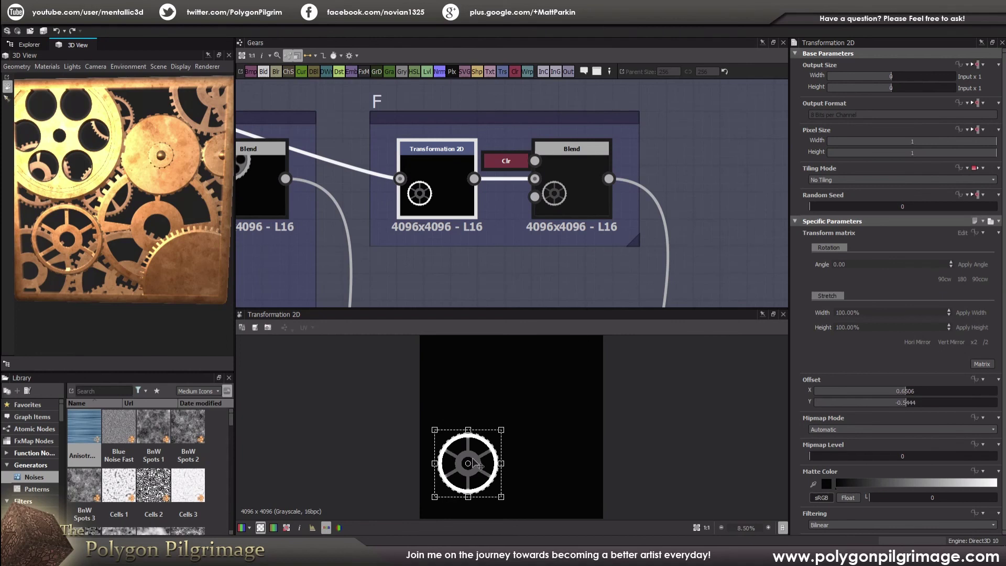
{"action": "scroll", "coordinate": [474, 464], "scroll_direction": "up", "scroll_amount": 5}
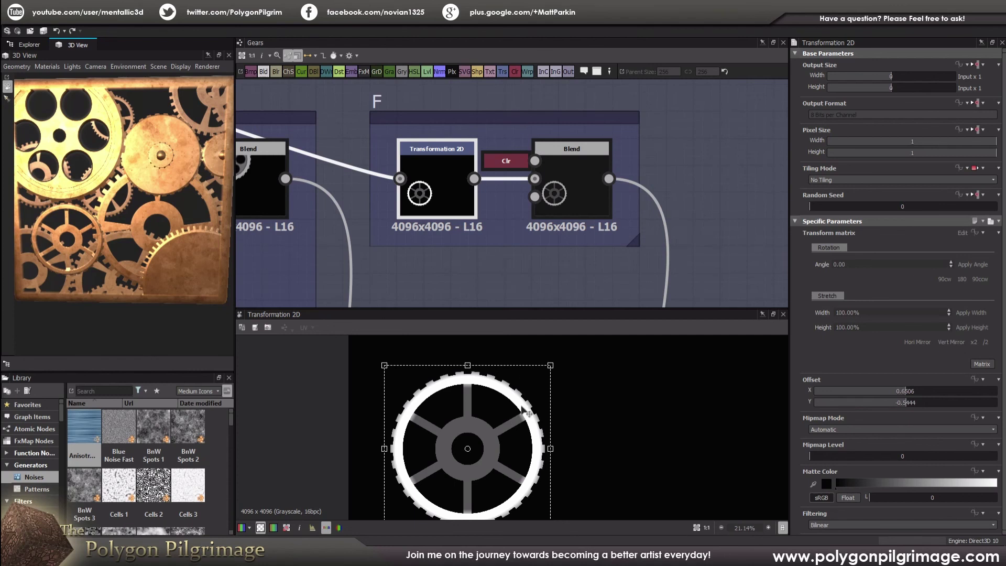
{"action": "left_click", "coordinate": [581, 204]}
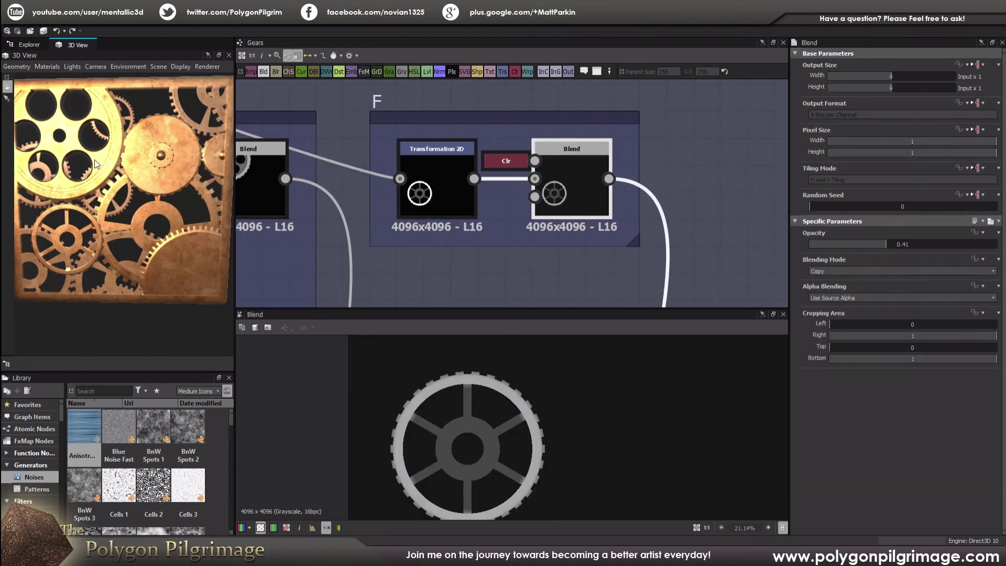
Step: Preview the main-chain Blend that merges frame F's gear and inspect where its teeth meet the six-hole gear
{"action": "scroll", "coordinate": [488, 181], "scroll_direction": "down", "scroll_amount": 3}
{"action": "middle_click_drag", "start_coordinate": [489, 181], "coordinate": [571, 204]}
{"action": "scroll", "coordinate": [571, 204], "scroll_direction": "up", "scroll_amount": 2}
{"action": "left_click", "coordinate": [613, 229]}
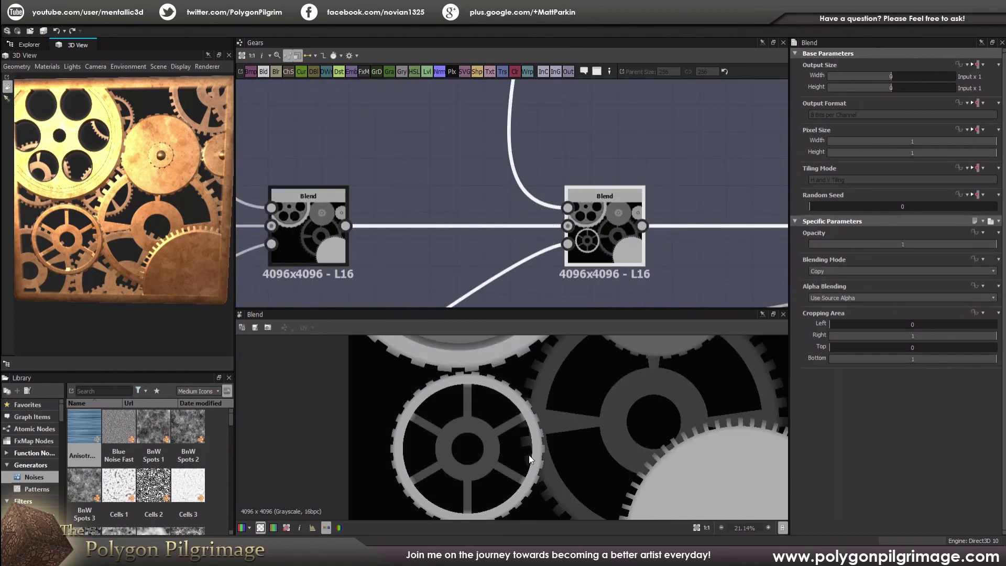
{"action": "scroll", "coordinate": [468, 377], "scroll_direction": "up", "scroll_amount": 5}
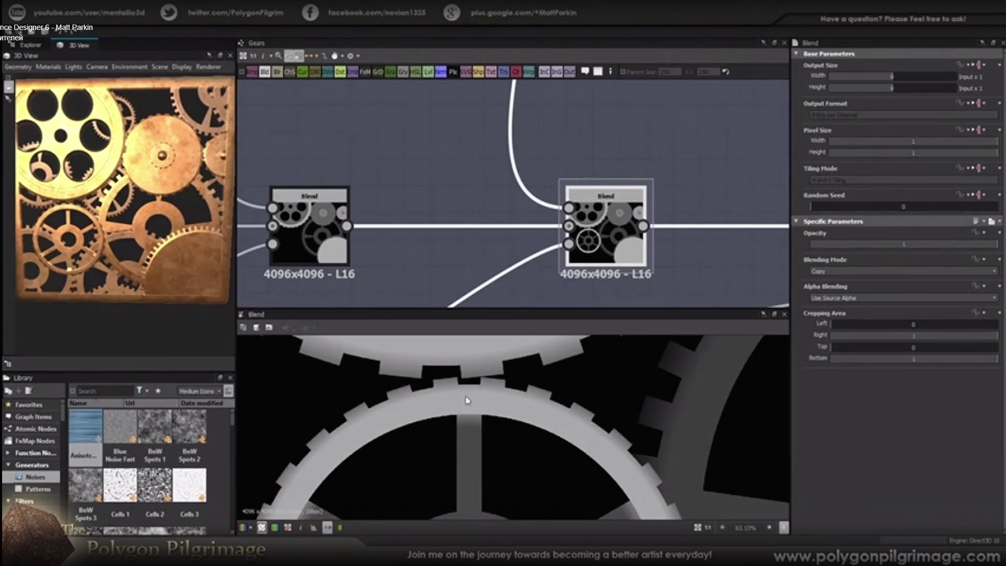
{"action": "scroll", "coordinate": [484, 391], "scroll_direction": "down", "scroll_amount": 8}
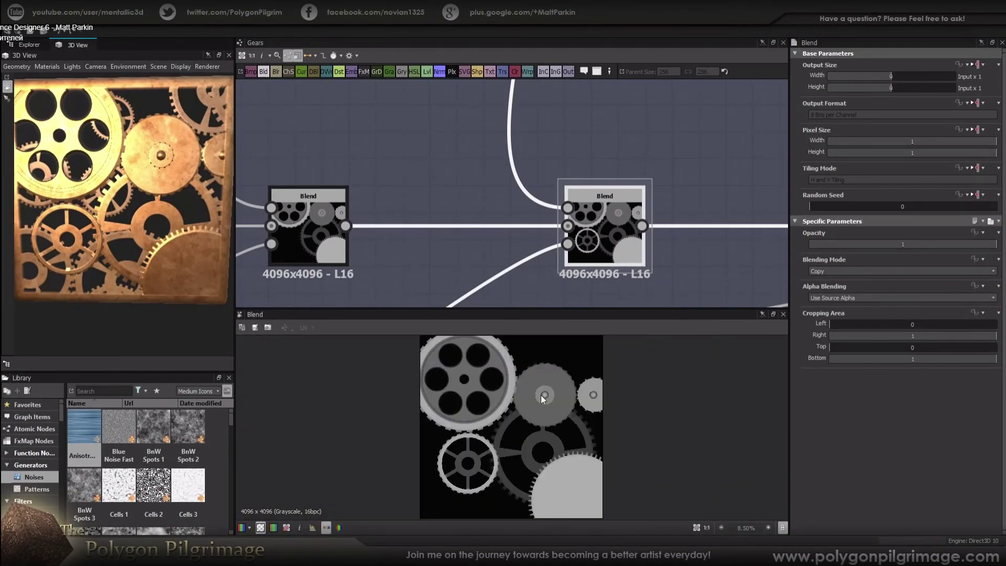
Step: Locate the Invert Grayscale and Splatter branch below the main chain and inspect the background gears in the 3D view
{"action": "scroll", "coordinate": [608, 230], "scroll_direction": "down", "scroll_amount": 5}
{"action": "middle_click_drag", "start_coordinate": [633, 232], "coordinate": [533, 144]}
{"action": "scroll", "coordinate": [591, 244], "scroll_direction": "up", "scroll_amount": 2}
{"action": "scroll", "coordinate": [595, 235], "scroll_direction": "down", "scroll_amount": 2}
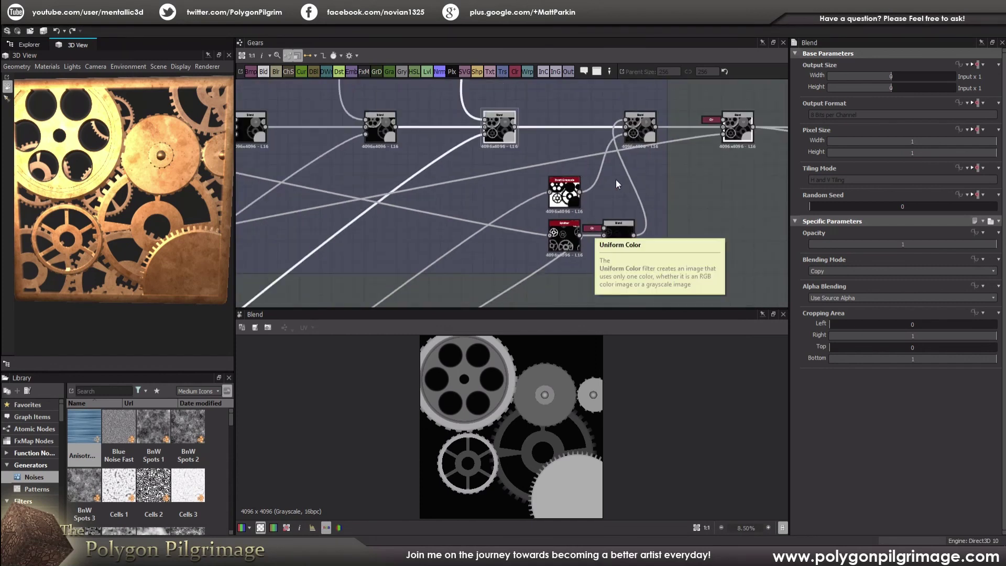
{"action": "scroll", "coordinate": [613, 181], "scroll_direction": "up", "scroll_amount": 3}
{"action": "middle_click_drag", "start_coordinate": [608, 185], "coordinate": [591, 169]}
{"action": "left_click_drag", "start_coordinate": [135, 212], "coordinate": [134, 169]}
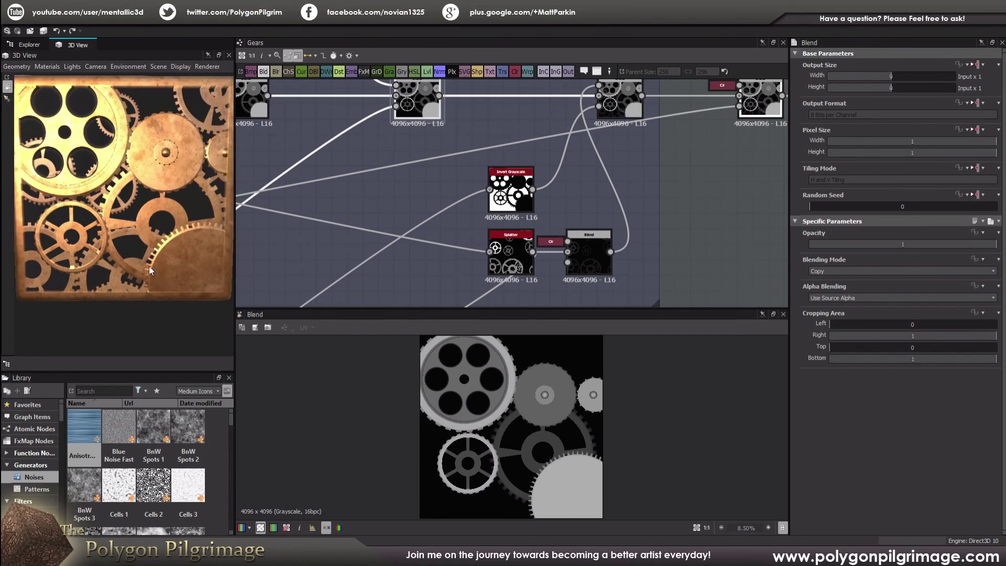
{"action": "left_click_drag", "start_coordinate": [145, 203], "coordinate": [142, 206]}
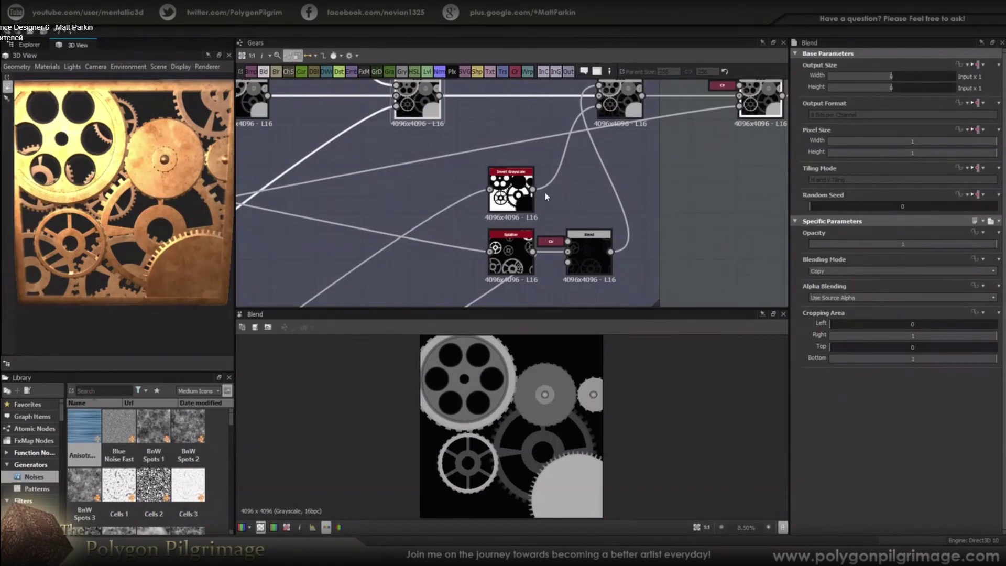
Step: Preview the Splatter node that scatters the background gears and review its instance parameters
{"action": "scroll", "coordinate": [544, 204], "scroll_direction": "up", "scroll_amount": 1}
{"action": "scroll", "coordinate": [539, 205], "scroll_direction": "down", "scroll_amount": 1}
{"action": "double_click", "coordinate": [505, 255]}
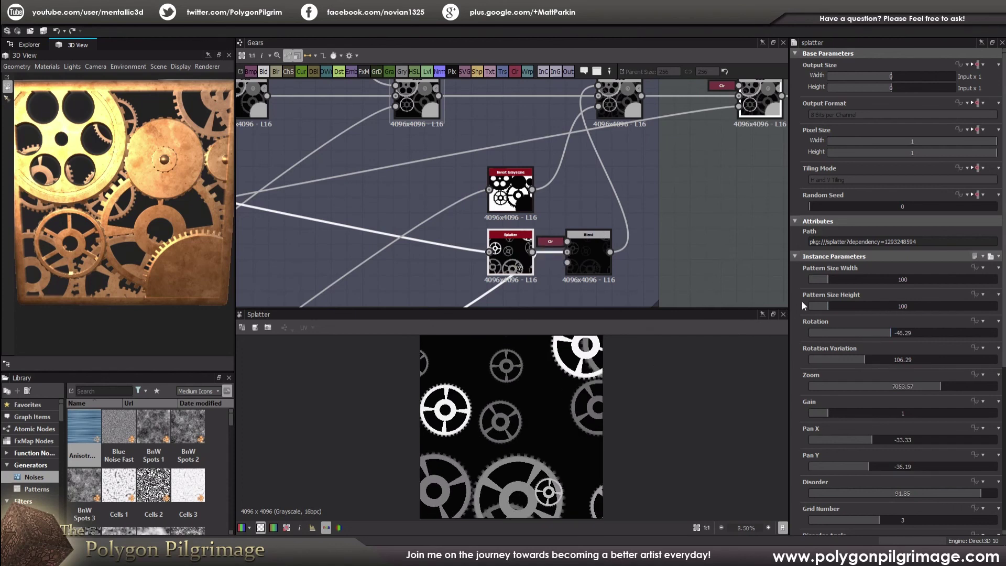
{"action": "scroll", "coordinate": [805, 306], "scroll_direction": "down", "scroll_amount": 2}
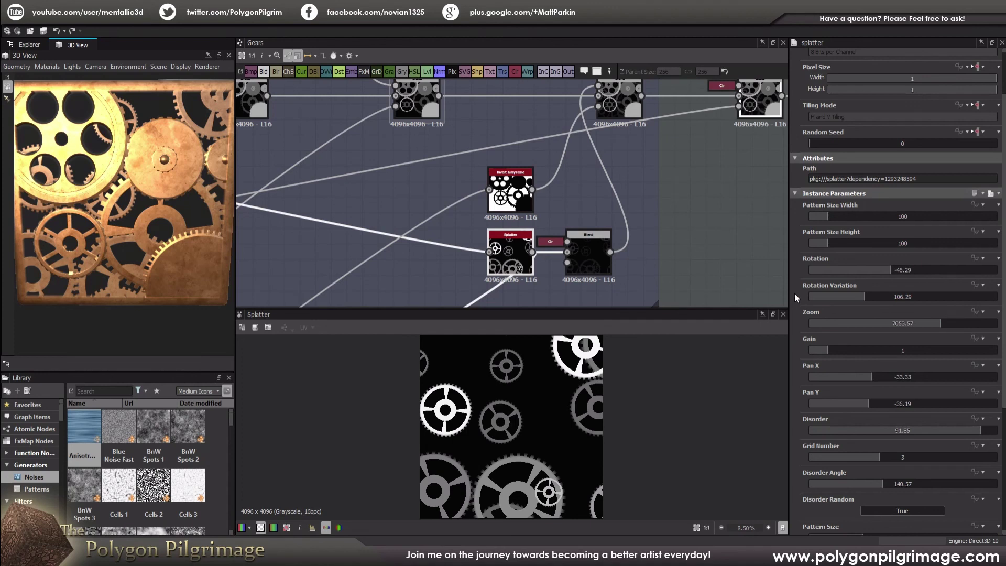
{"action": "scroll", "coordinate": [796, 297], "scroll_direction": "down", "scroll_amount": 1}
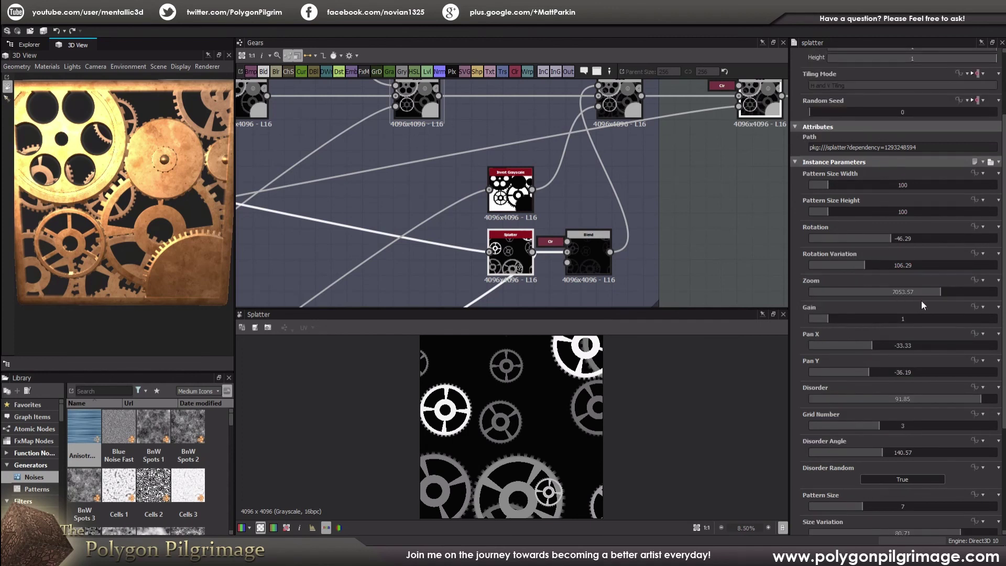
{"action": "scroll", "coordinate": [566, 408], "scroll_direction": "down", "scroll_amount": 1}
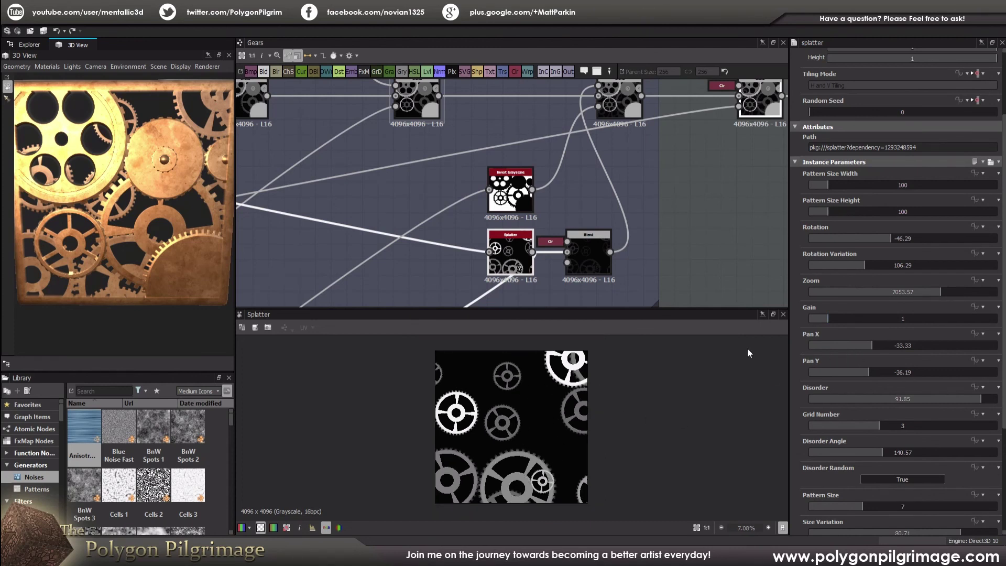
{"action": "scroll", "coordinate": [810, 342], "scroll_direction": "down", "scroll_amount": 2}
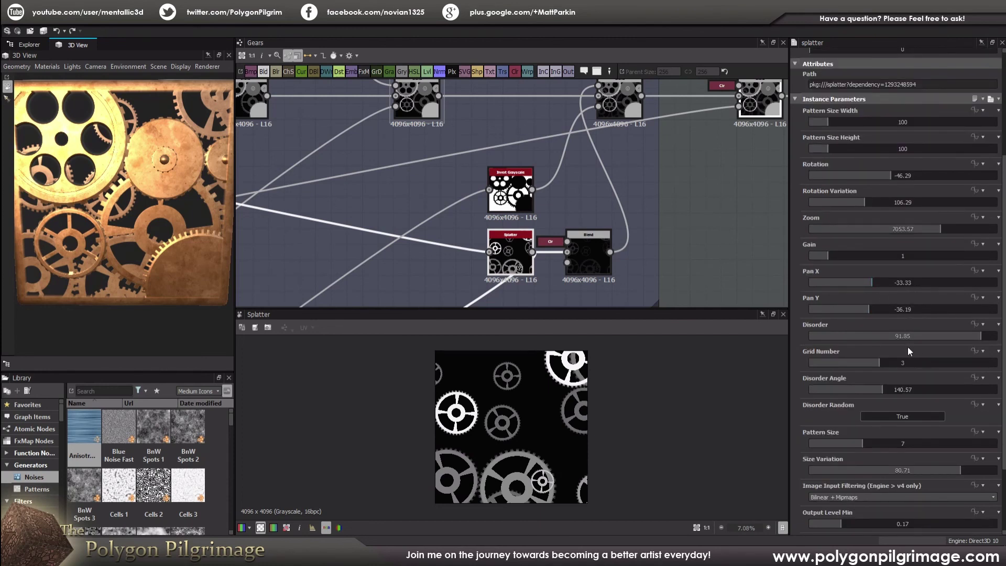
Step: Review the remaining Splatter instance parameters and preview the Blend that darkens the scattered background gears
{"action": "scroll", "coordinate": [808, 368], "scroll_direction": "down", "scroll_amount": 2}
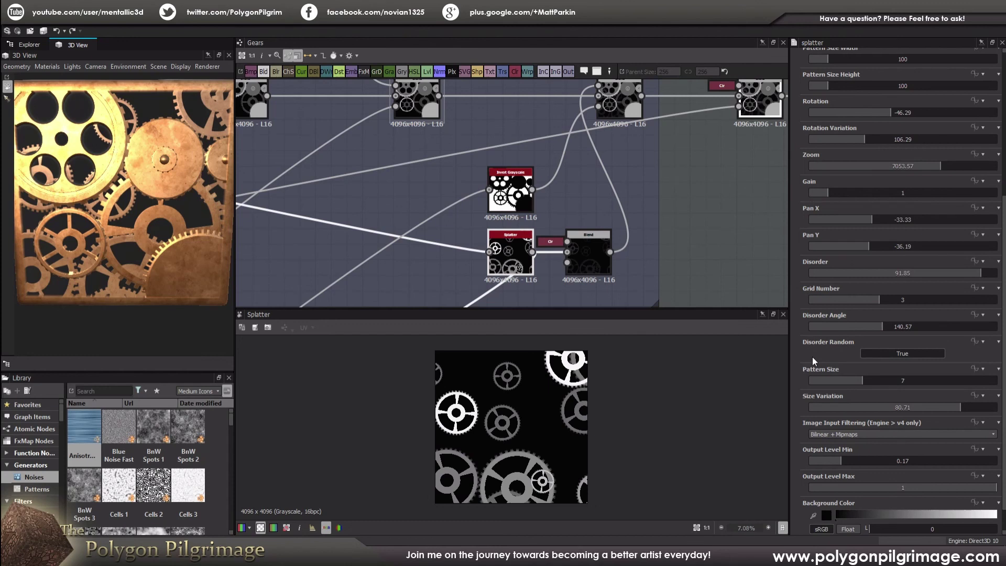
{"action": "scroll", "coordinate": [806, 358], "scroll_direction": "down", "scroll_amount": 1}
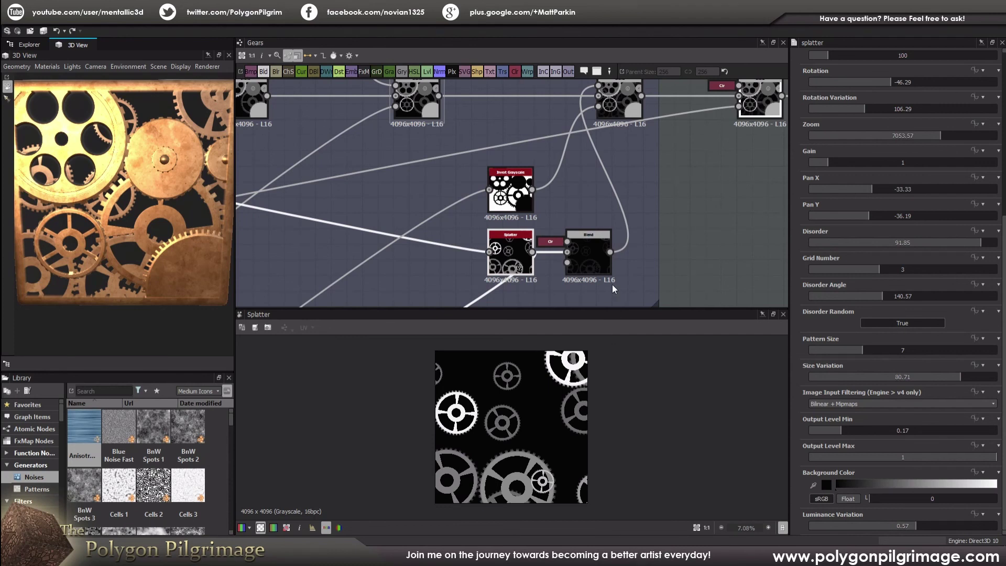
{"action": "left_click", "coordinate": [581, 254]}
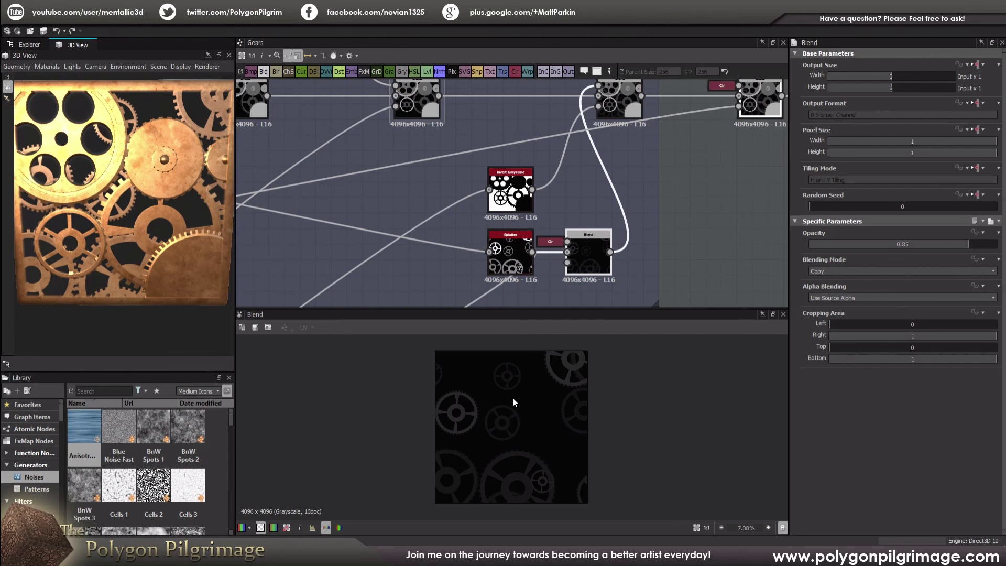
Step: Preview the Invert Grayscale node that masks the background gears around the main gears
{"action": "middle_click_drag", "start_coordinate": [586, 207], "coordinate": [548, 207]}
{"action": "scroll", "coordinate": [562, 159], "scroll_direction": "up", "scroll_amount": 2}
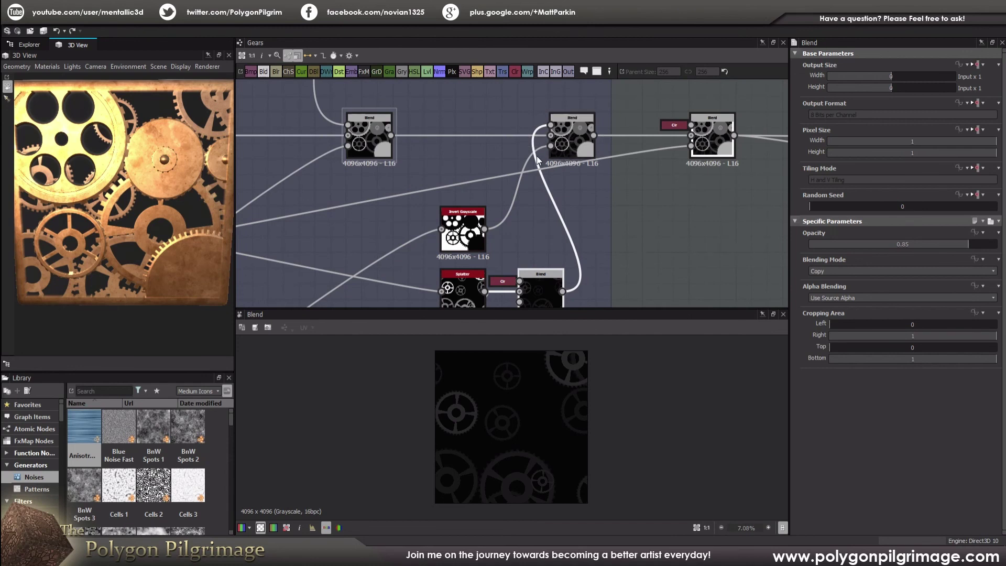
{"action": "left_click", "coordinate": [451, 224]}
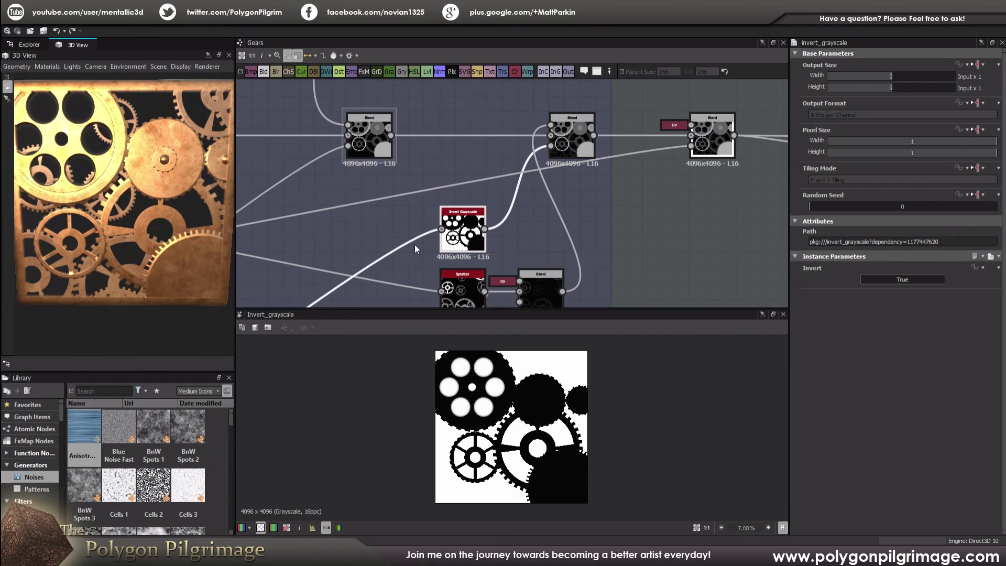
{"action": "scroll", "coordinate": [485, 214], "scroll_direction": "down", "scroll_amount": 1}
Step: Preview the main-chain Blend that merges the background gears and inspect up close how they sit behind the main gears
{"action": "left_click", "coordinate": [557, 151]}
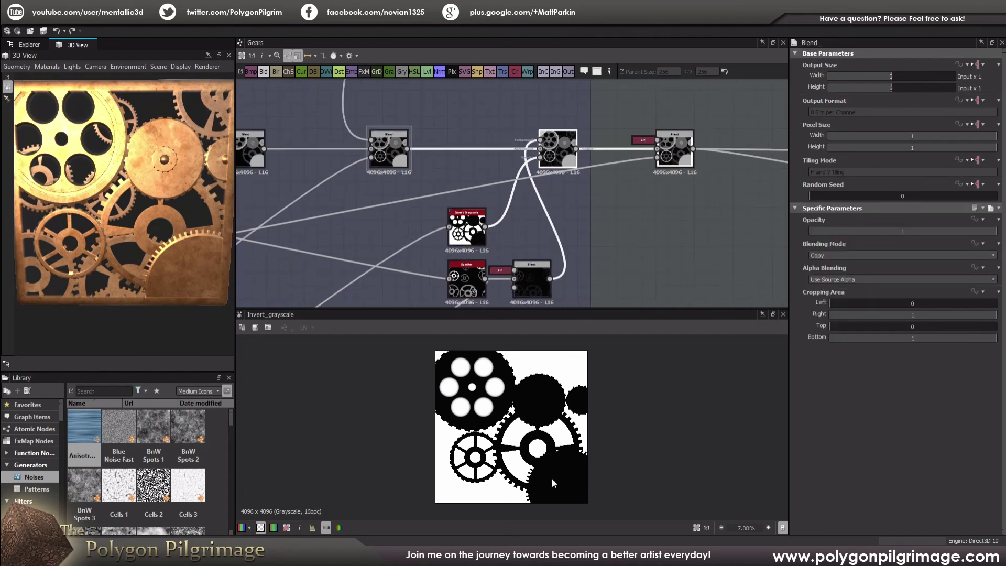
{"action": "scroll", "coordinate": [500, 473], "scroll_direction": "up", "scroll_amount": 4}
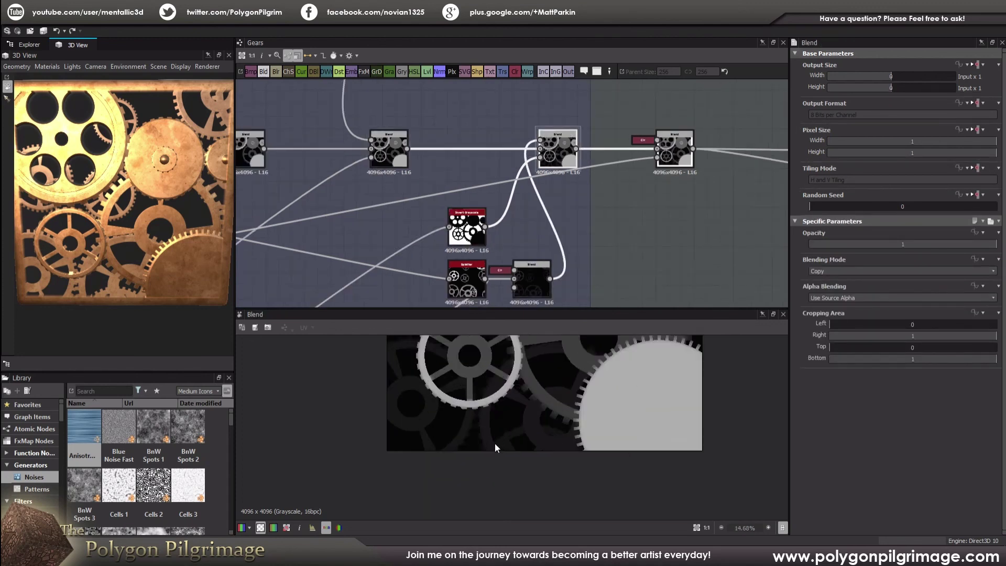
{"action": "scroll", "coordinate": [494, 442], "scroll_direction": "up", "scroll_amount": 4}
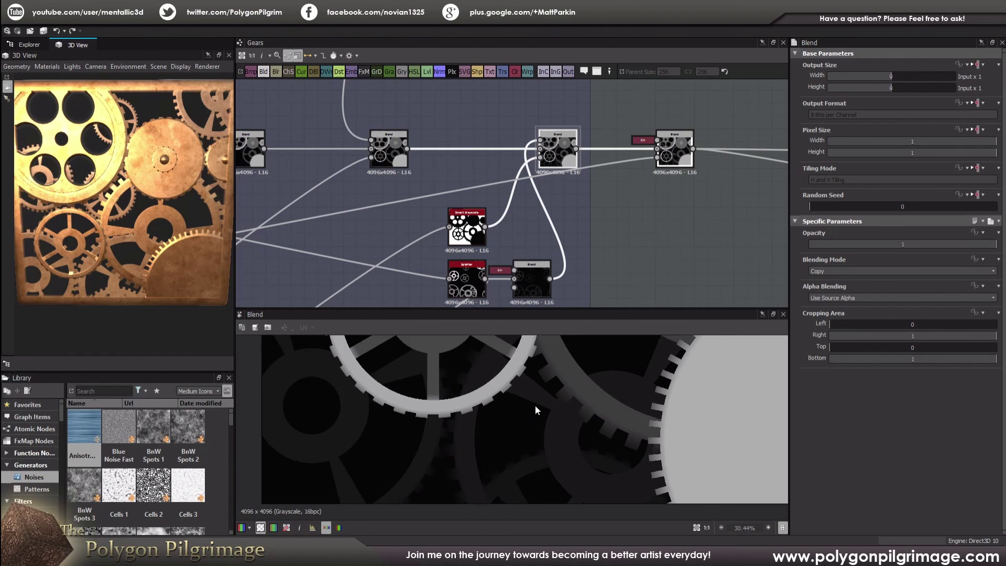
{"action": "middle_click_drag", "start_coordinate": [534, 406], "coordinate": [544, 448]}
{"action": "scroll", "coordinate": [531, 389], "scroll_direction": "down", "scroll_amount": 3}
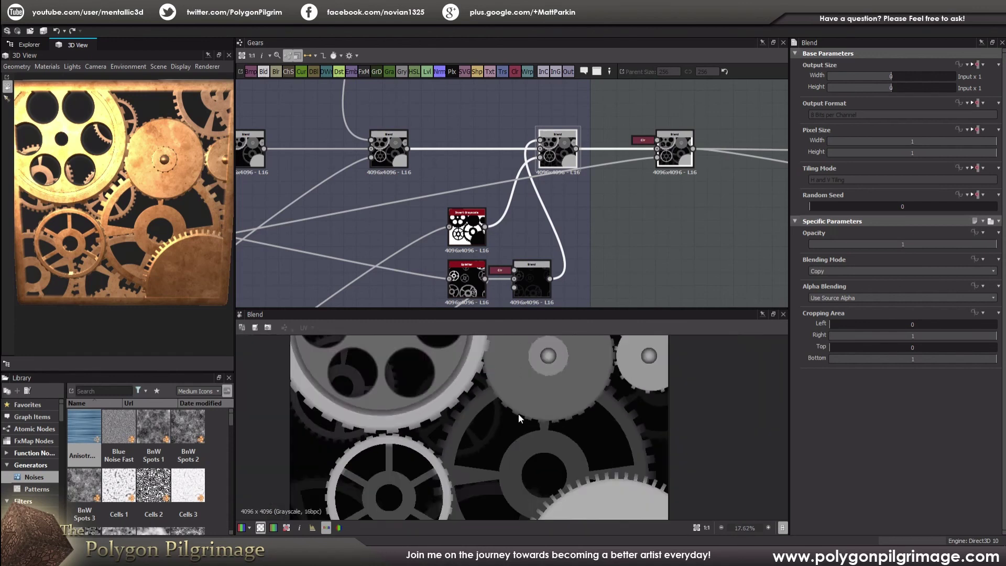
{"action": "scroll", "coordinate": [519, 418], "scroll_direction": "down", "scroll_amount": 4}
Step: Preview the last main-chain Blend that adds the square frame and trace its connections to the output nodes
{"action": "middle_click_drag", "start_coordinate": [640, 216], "coordinate": [624, 240]}
{"action": "left_click", "coordinate": [662, 173]}
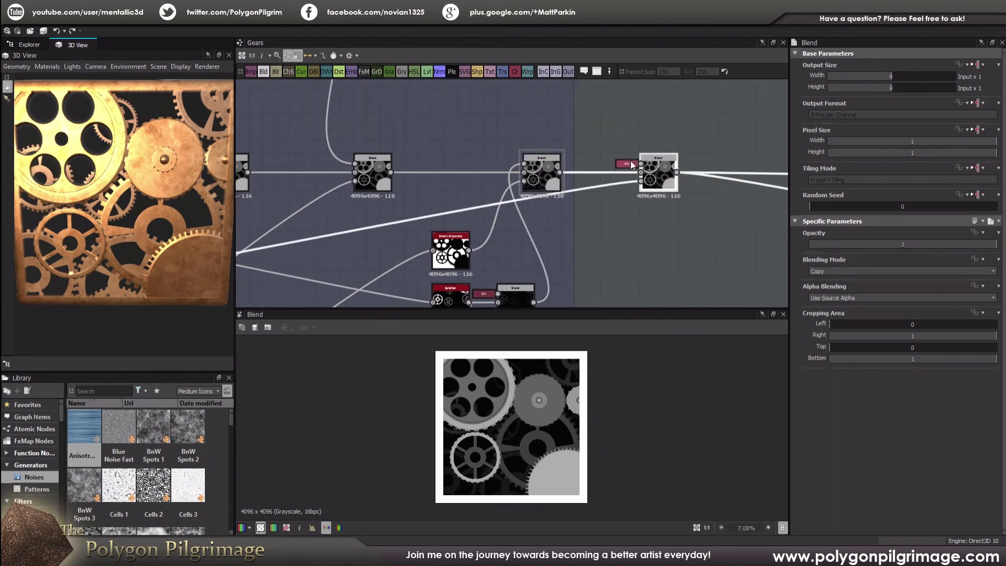
{"action": "scroll", "coordinate": [658, 199], "scroll_direction": "down", "scroll_amount": 6}
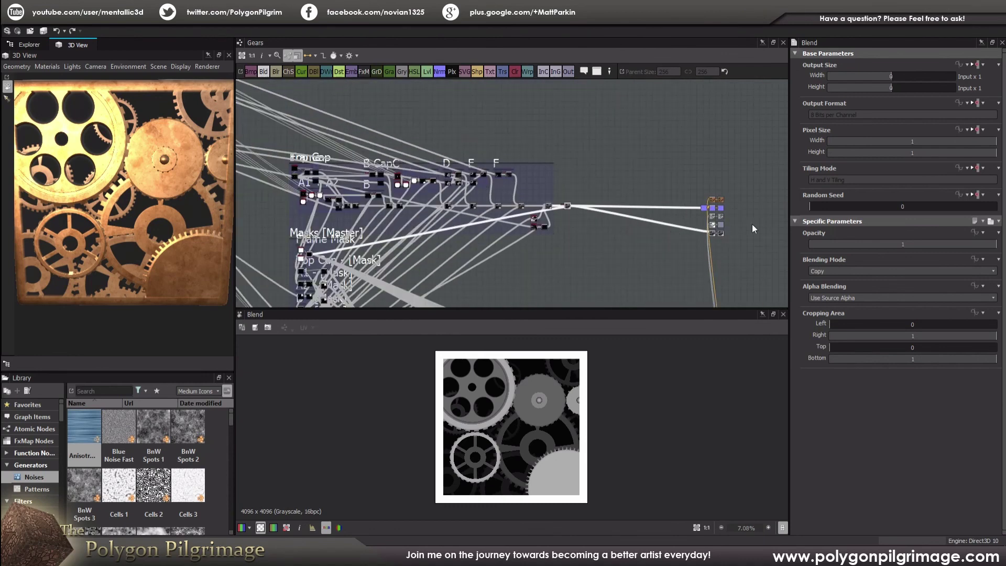
Step: Return to the Splatter node below the main chain, preview it and trace its inputs back through the graph
{"action": "scroll", "coordinate": [553, 234], "scroll_direction": "up", "scroll_amount": 6}
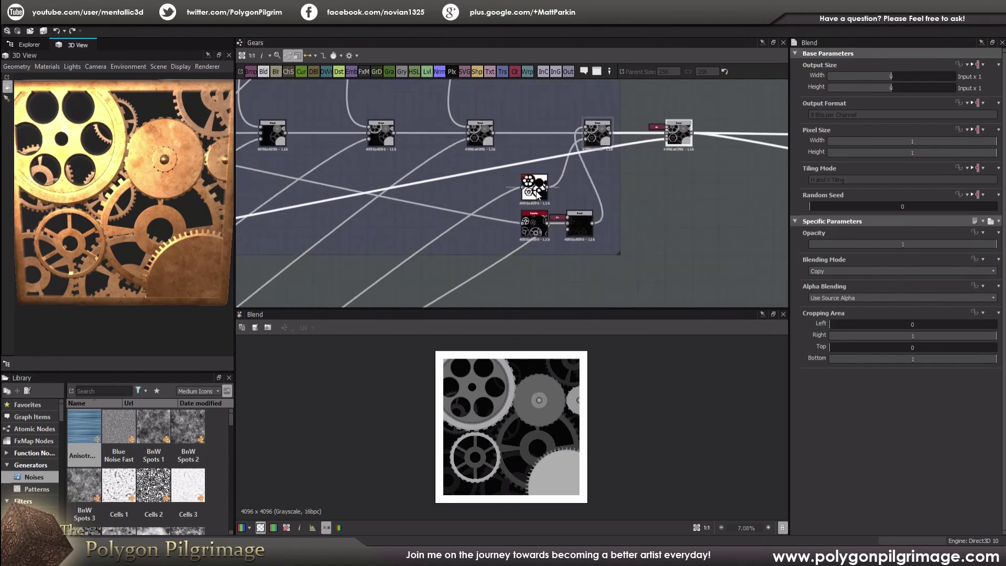
{"action": "scroll", "coordinate": [539, 194], "scroll_direction": "up", "scroll_amount": 2}
{"action": "left_click", "coordinate": [503, 245]}
{"action": "scroll", "coordinate": [464, 240], "scroll_direction": "down", "scroll_amount": 5}
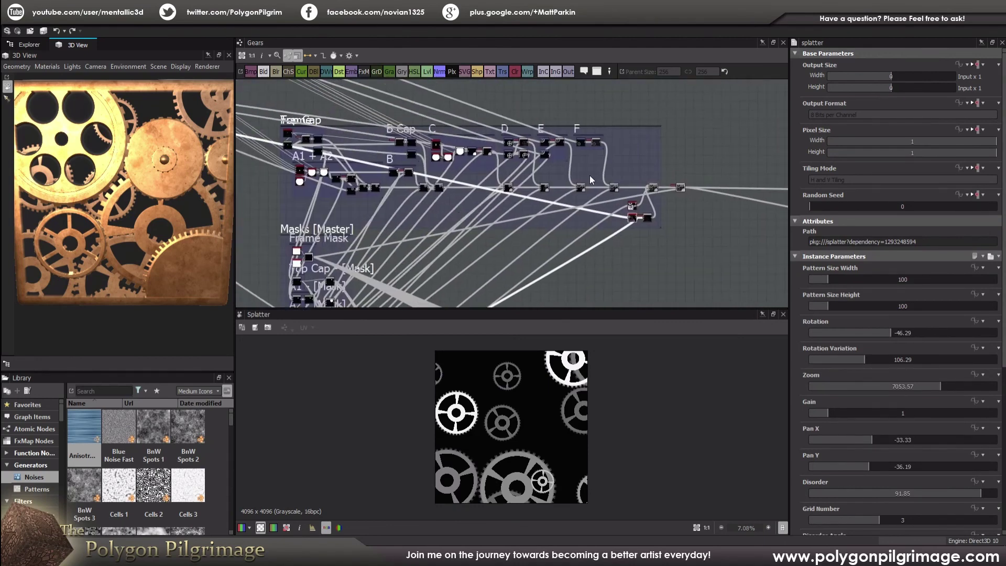
Step: Locate the Frame Mask group under Masks [Master] and preview its two Shape nodes and the Subtract Blend
{"action": "middle_click_drag", "start_coordinate": [414, 201], "coordinate": [499, 215]}
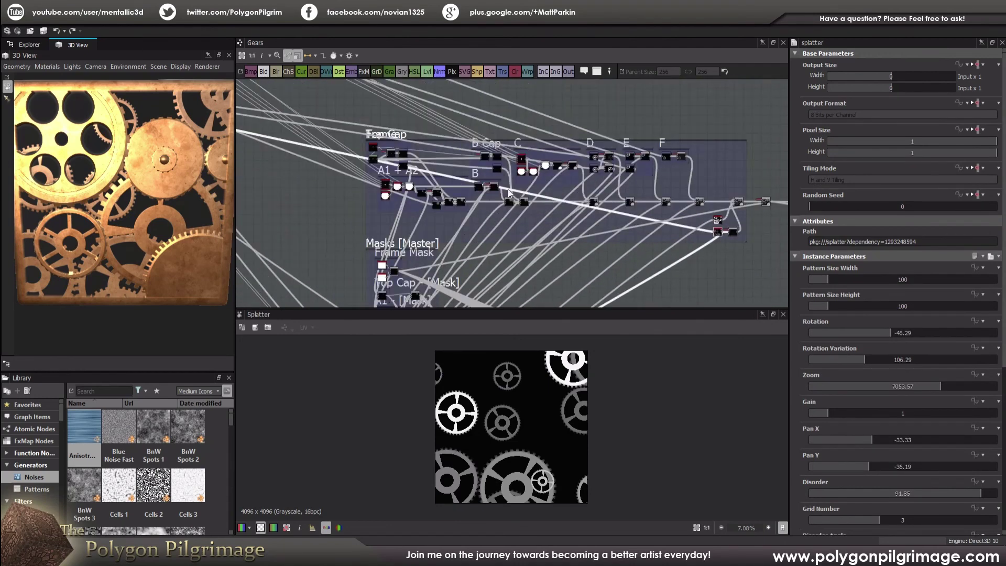
{"action": "scroll", "coordinate": [548, 187], "scroll_direction": "down", "scroll_amount": 3}
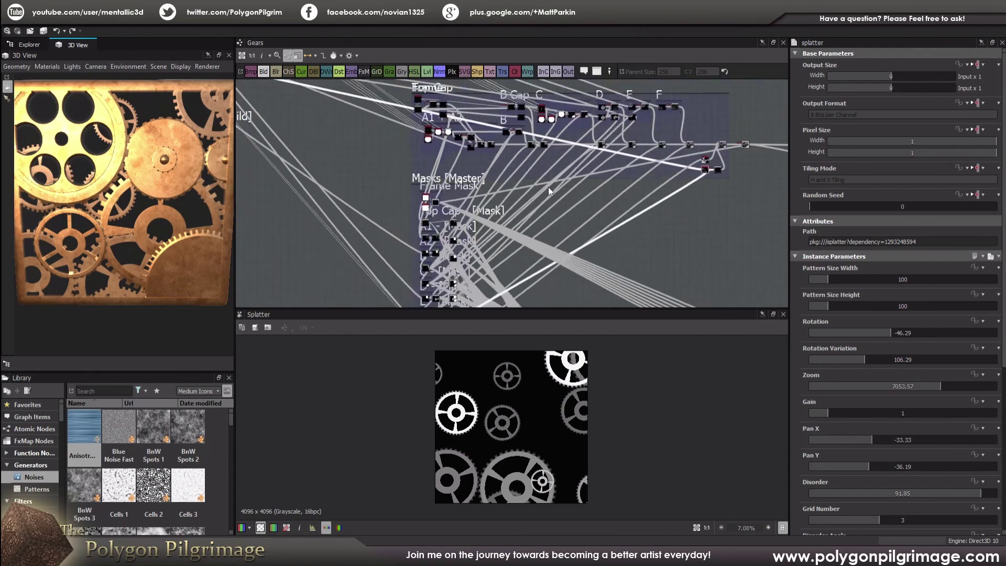
{"action": "middle_click_drag", "start_coordinate": [523, 235], "coordinate": [536, 150]}
{"action": "middle_click_drag", "start_coordinate": [587, 204], "coordinate": [555, 227]}
{"action": "scroll", "coordinate": [432, 145], "scroll_direction": "up", "scroll_amount": 1}
{"action": "middle_click_drag", "start_coordinate": [432, 145], "coordinate": [462, 172]}
{"action": "scroll", "coordinate": [461, 173], "scroll_direction": "up", "scroll_amount": 8}
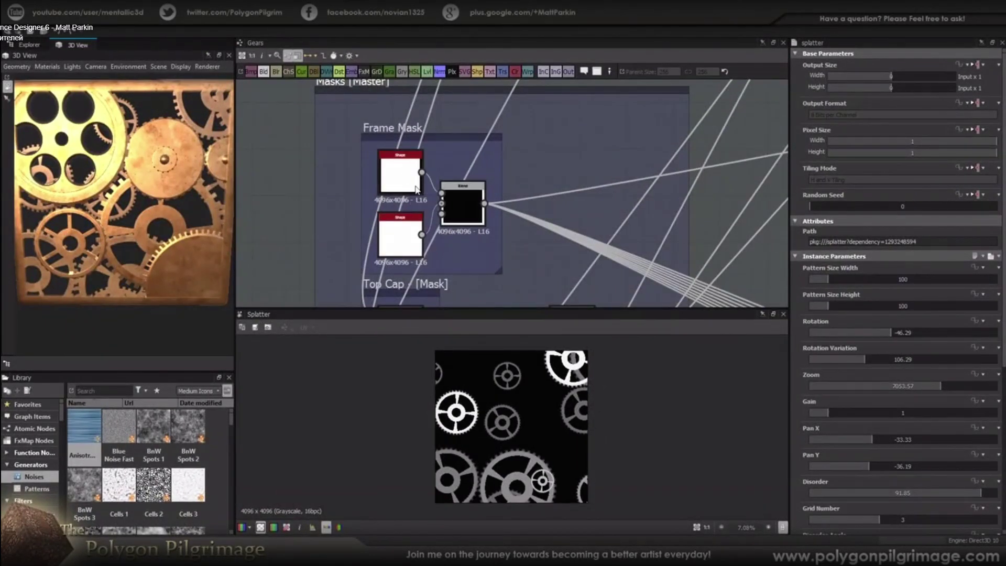
{"action": "double_click", "coordinate": [399, 191]}
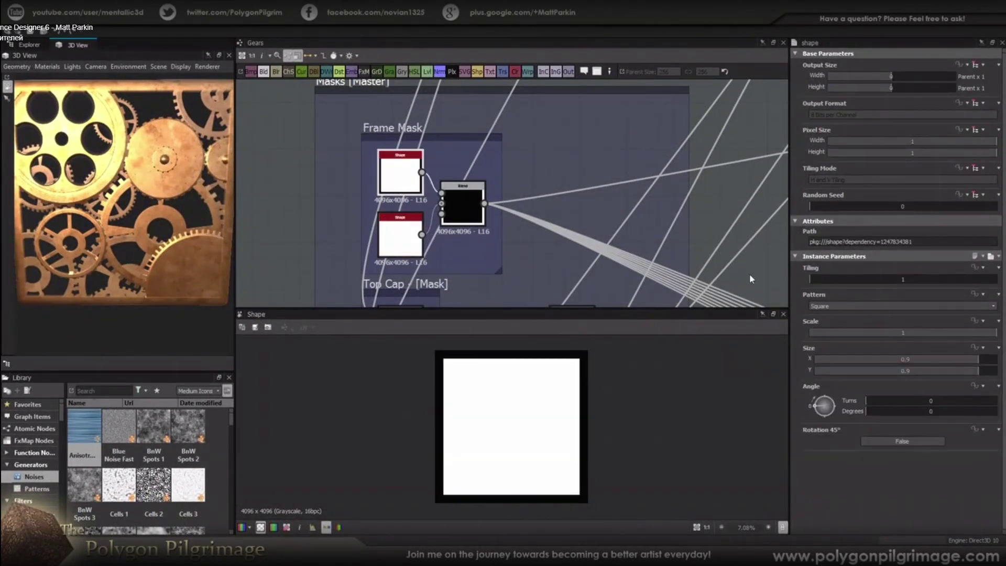
{"action": "double_click", "coordinate": [409, 257]}
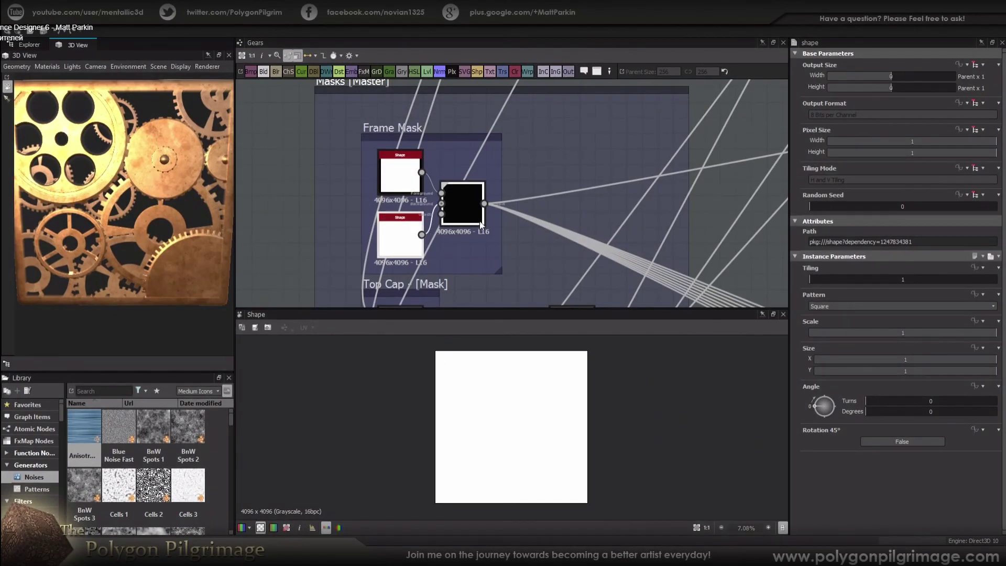
{"action": "double_click", "coordinate": [464, 207]}
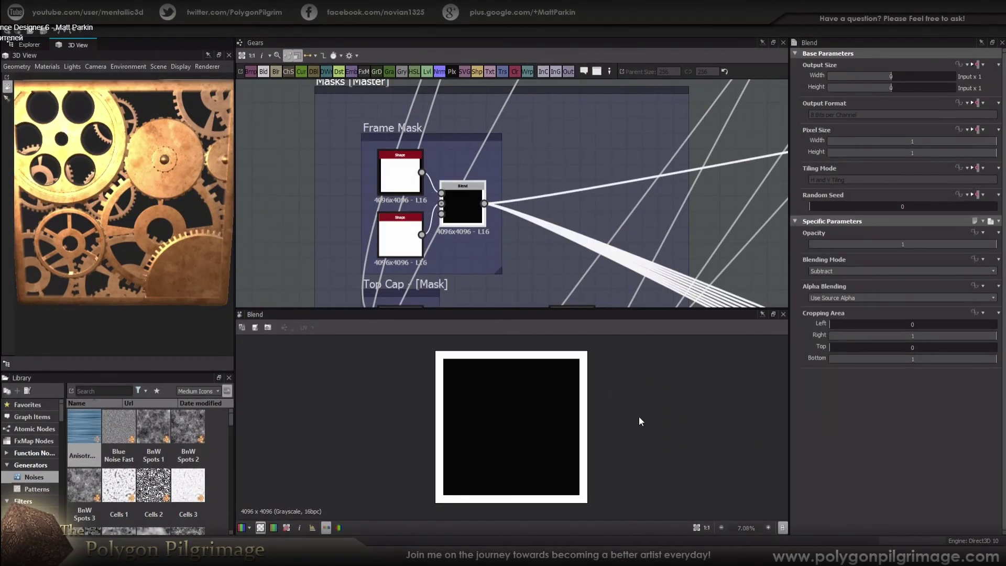
Step: Locate the Top Cap - [Mask] group below the Frame Mask and preview its Blend node
{"action": "scroll", "coordinate": [540, 257], "scroll_direction": "down", "scroll_amount": 4}
{"action": "scroll", "coordinate": [495, 198], "scroll_direction": "up", "scroll_amount": 3}
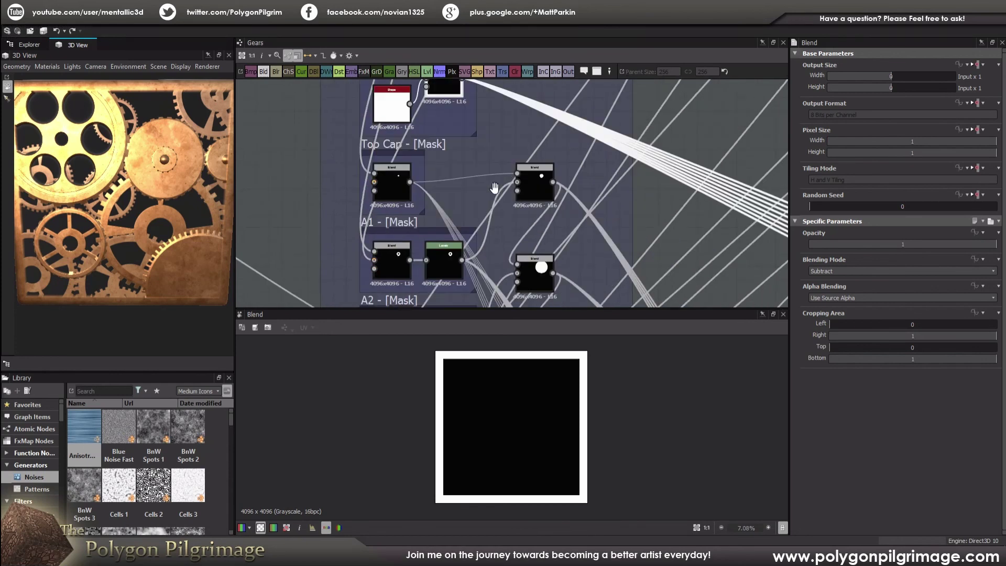
{"action": "scroll", "coordinate": [519, 228], "scroll_direction": "down", "scroll_amount": 1}
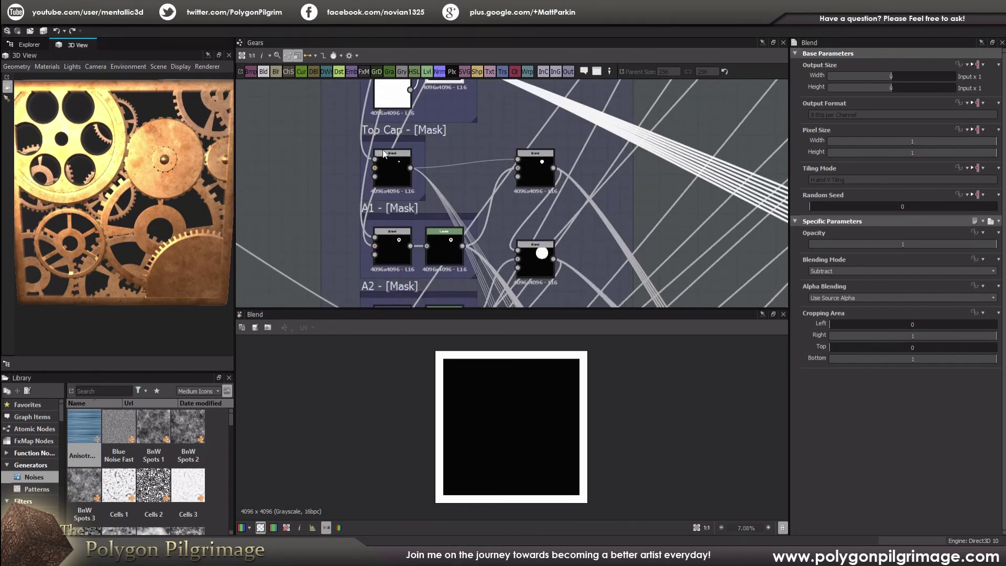
{"action": "scroll", "coordinate": [398, 173], "scroll_direction": "up", "scroll_amount": 2}
{"action": "scroll", "coordinate": [398, 189], "scroll_direction": "up", "scroll_amount": 1}
{"action": "left_click", "coordinate": [376, 196]}
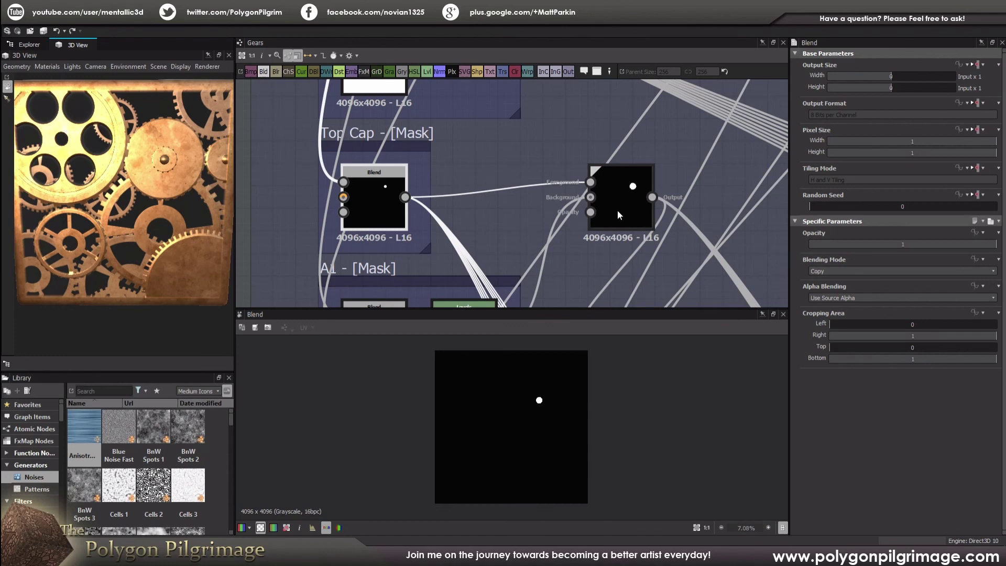
Step: Preview the Blend adding the Top Cap and A1 masks, A1's Levels node and the Blend that adds A2
{"action": "scroll", "coordinate": [617, 209], "scroll_direction": "down", "scroll_amount": 4}
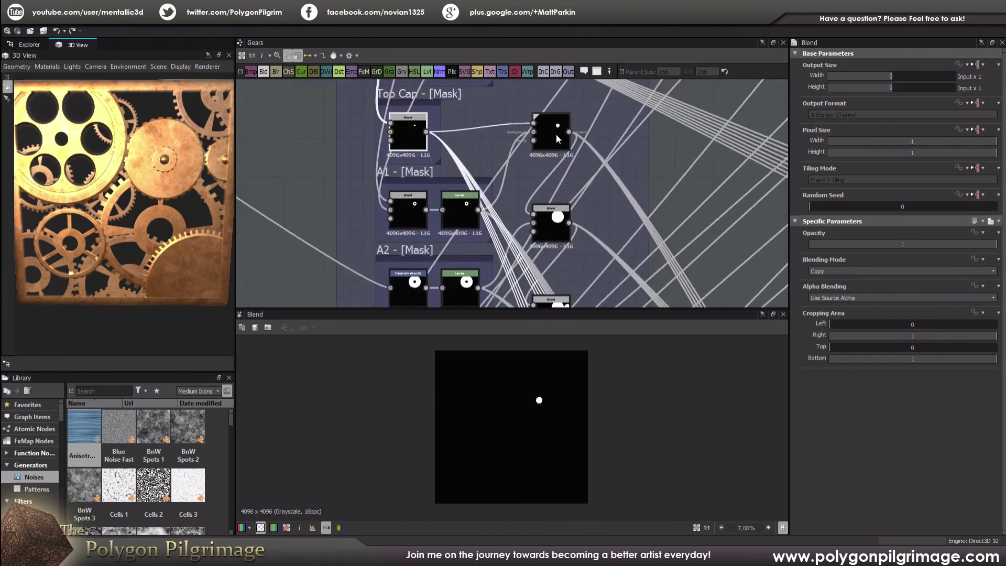
{"action": "left_click", "coordinate": [556, 137]}
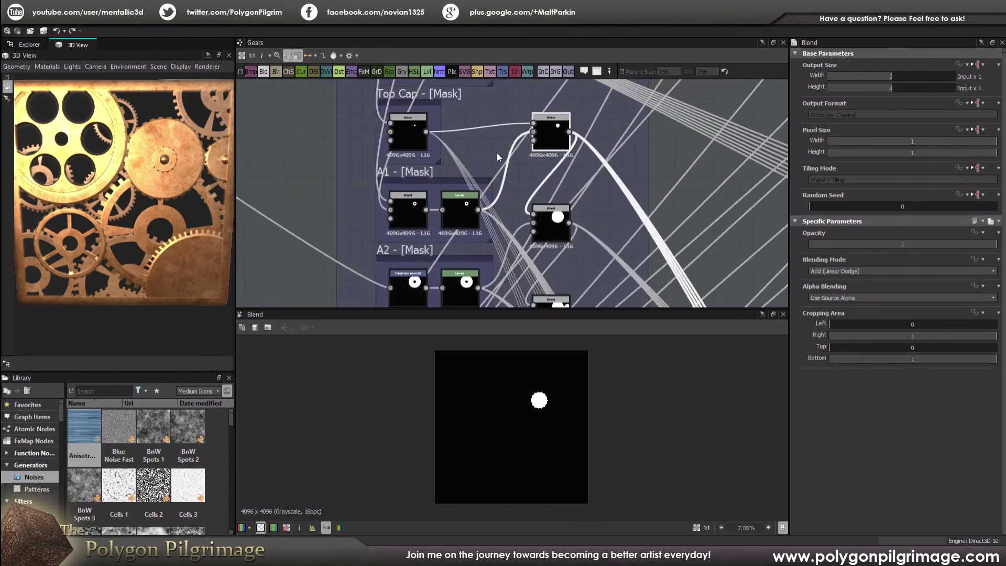
{"action": "middle_click_drag", "start_coordinate": [407, 143], "coordinate": [386, 149]}
{"action": "left_click", "coordinate": [446, 226]}
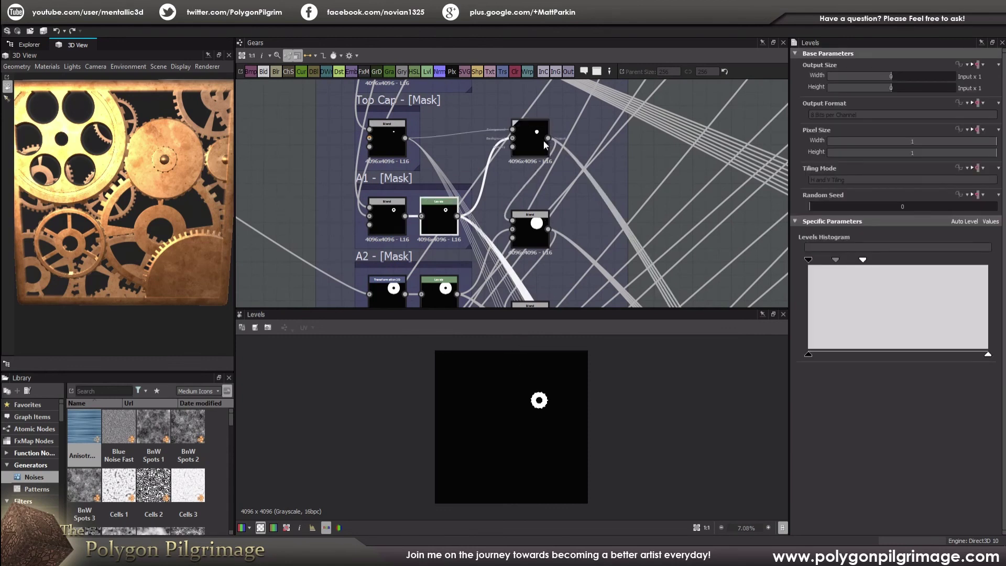
{"action": "left_click", "coordinate": [530, 237]}
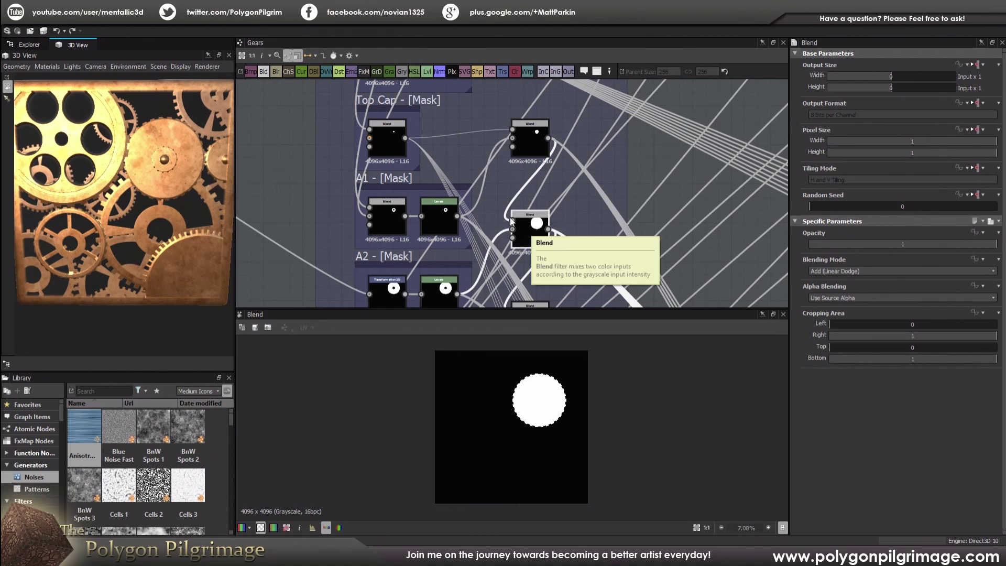
Step: Compare the Top Cap mask with the combined Top Cap and A1 mask up close and with the gear in the 3D view
{"action": "middle_click_drag", "start_coordinate": [481, 154], "coordinate": [473, 168]}
{"action": "left_click", "coordinate": [381, 157]}
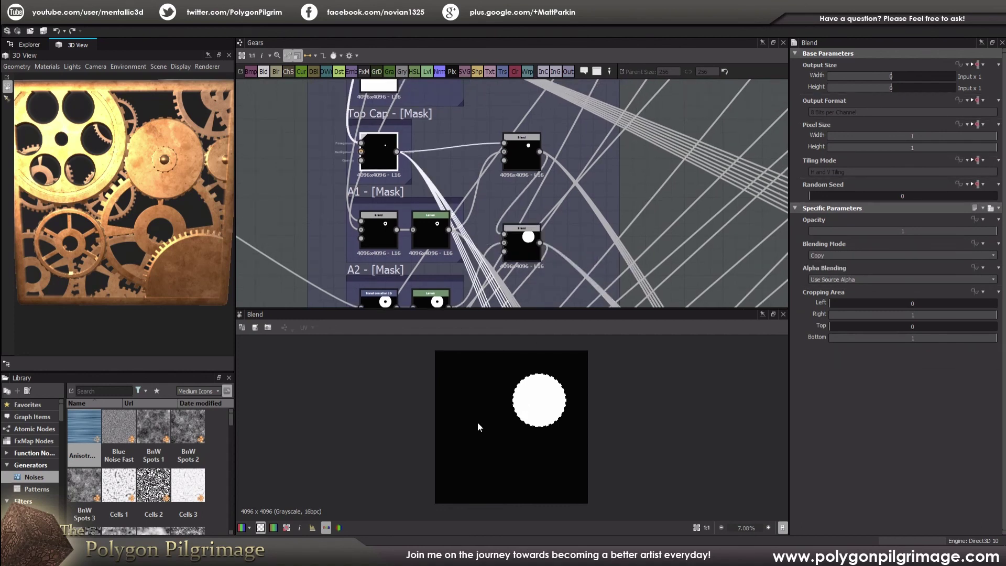
{"action": "scroll", "coordinate": [561, 373], "scroll_direction": "up", "scroll_amount": 4}
{"action": "scroll", "coordinate": [545, 395], "scroll_direction": "up", "scroll_amount": 2}
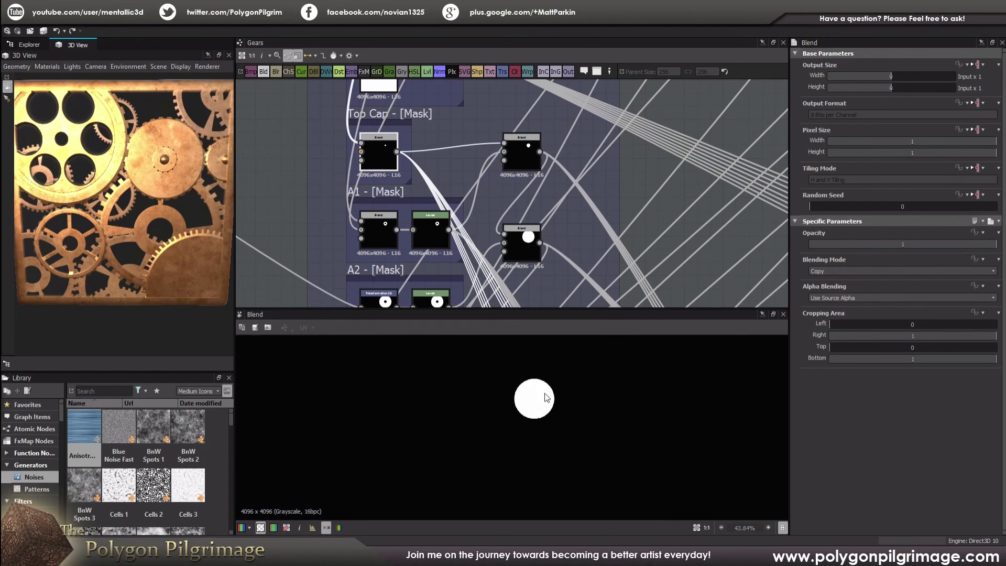
{"action": "left_click", "coordinate": [522, 150]}
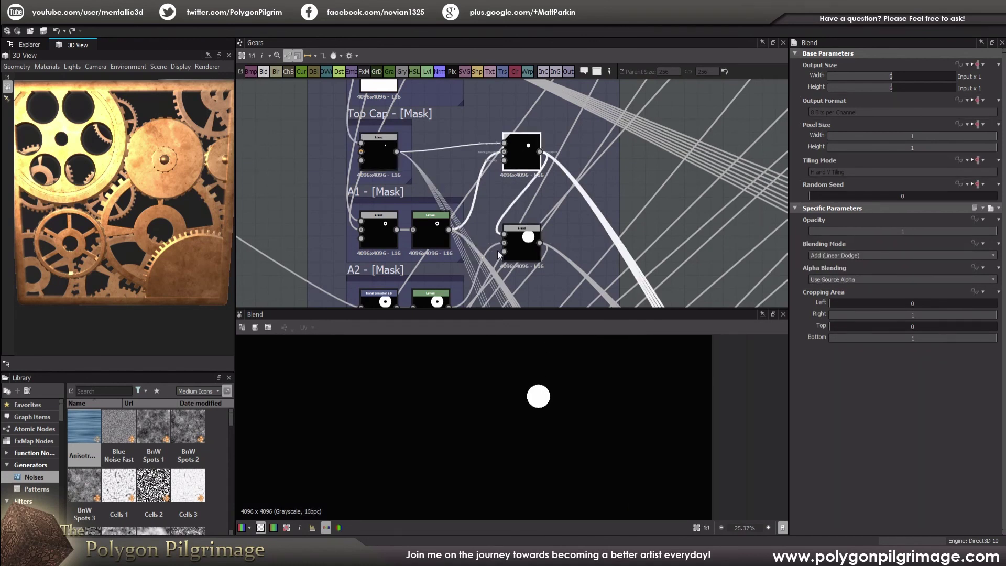
{"action": "scroll", "coordinate": [164, 152], "scroll_direction": "up", "scroll_amount": 5}
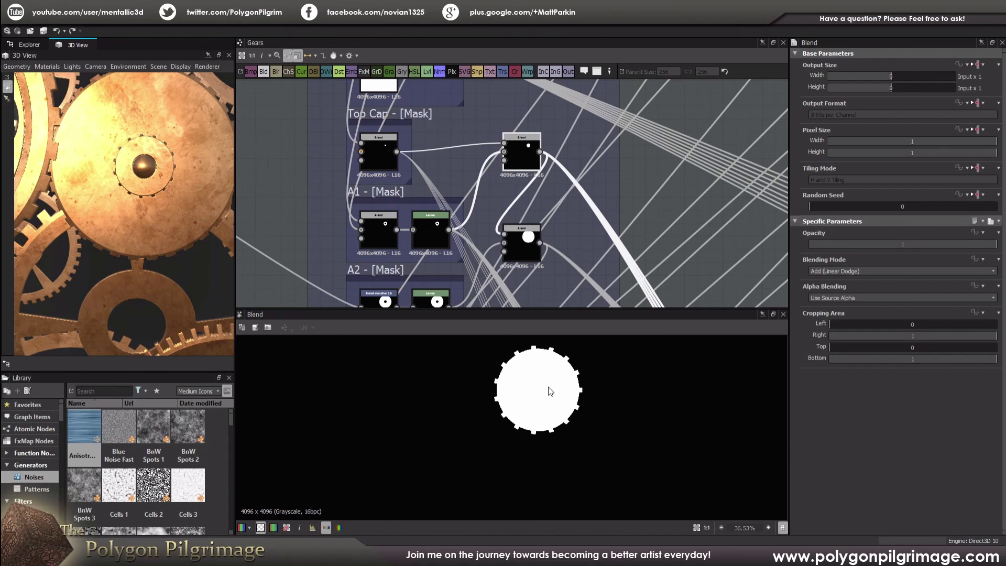
Step: Preview the Blend that adds the A2 mask and inspect the full toothed gear silhouette it produces
{"action": "middle_click_drag", "start_coordinate": [533, 267], "coordinate": [526, 225]}
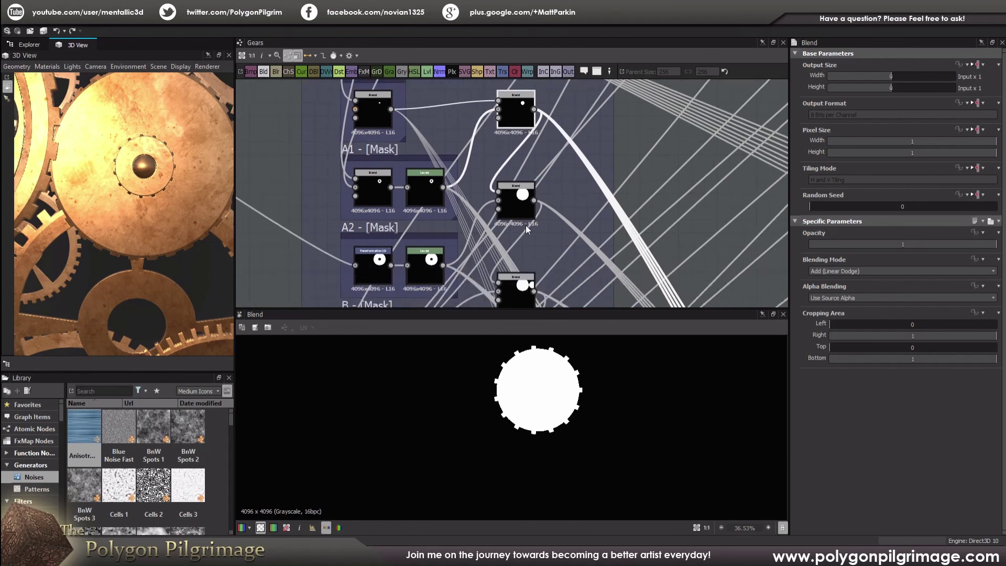
{"action": "scroll", "coordinate": [139, 145], "scroll_direction": "down", "scroll_amount": 2}
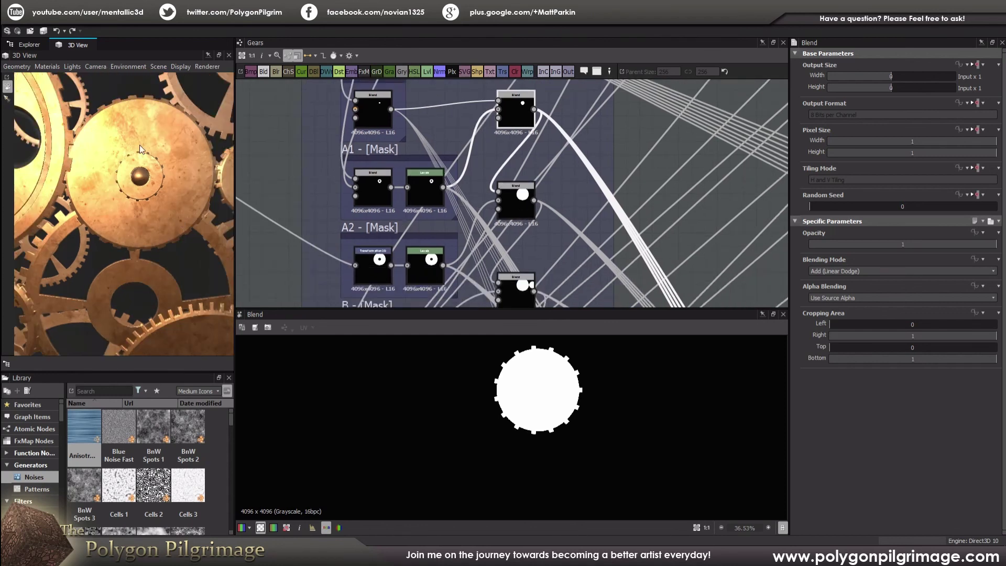
{"action": "left_click", "coordinate": [519, 202]}
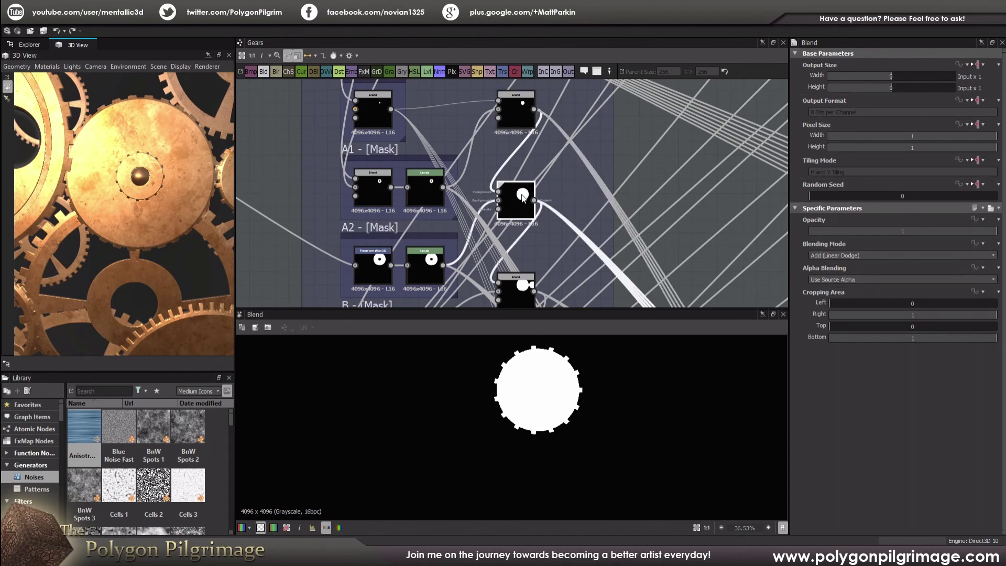
{"action": "scroll", "coordinate": [605, 396], "scroll_direction": "down", "scroll_amount": 1}
{"action": "scroll", "coordinate": [605, 397], "scroll_direction": "down", "scroll_amount": 1}
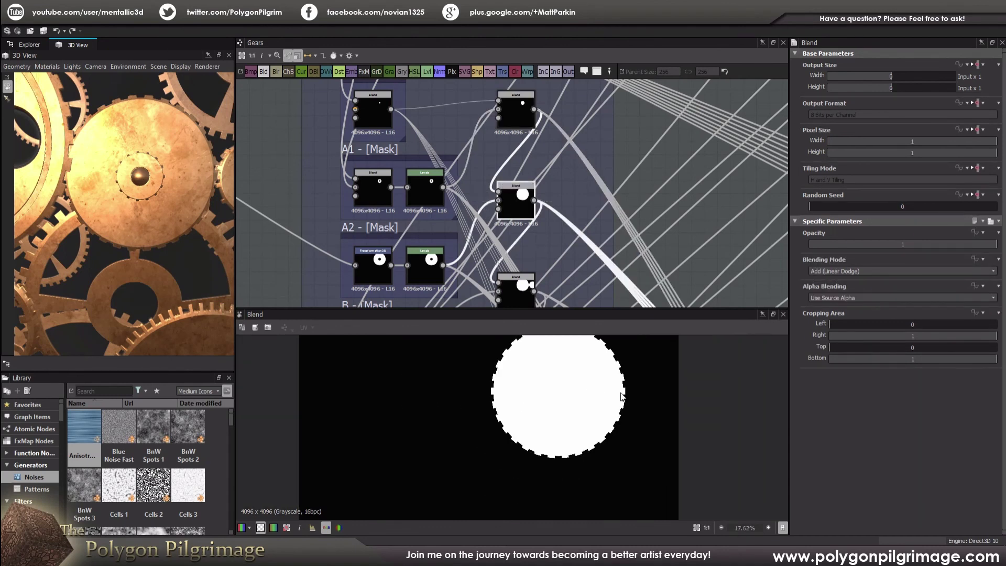
{"action": "scroll", "coordinate": [578, 405], "scroll_direction": "down", "scroll_amount": 1}
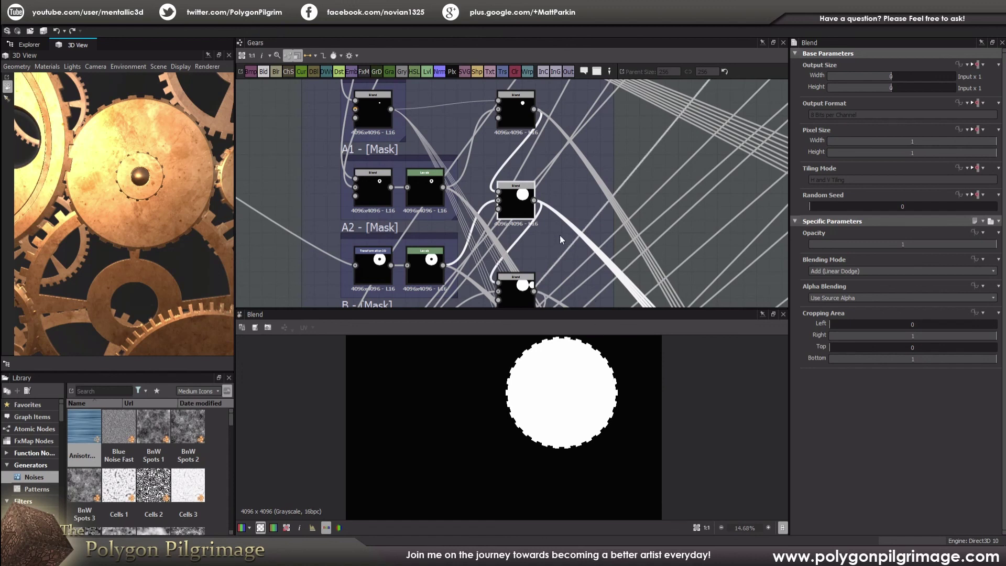
Step: Preview the Blend that adds the B mask and inspect up close where the two gears' teeth meet
{"action": "scroll", "coordinate": [549, 232], "scroll_direction": "down", "scroll_amount": 3}
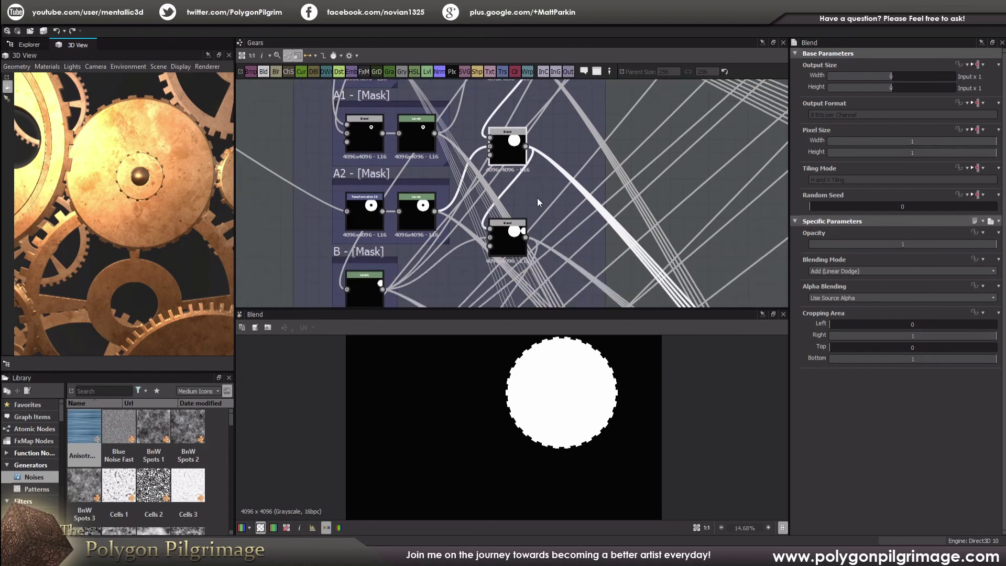
{"action": "double_click", "coordinate": [511, 209]}
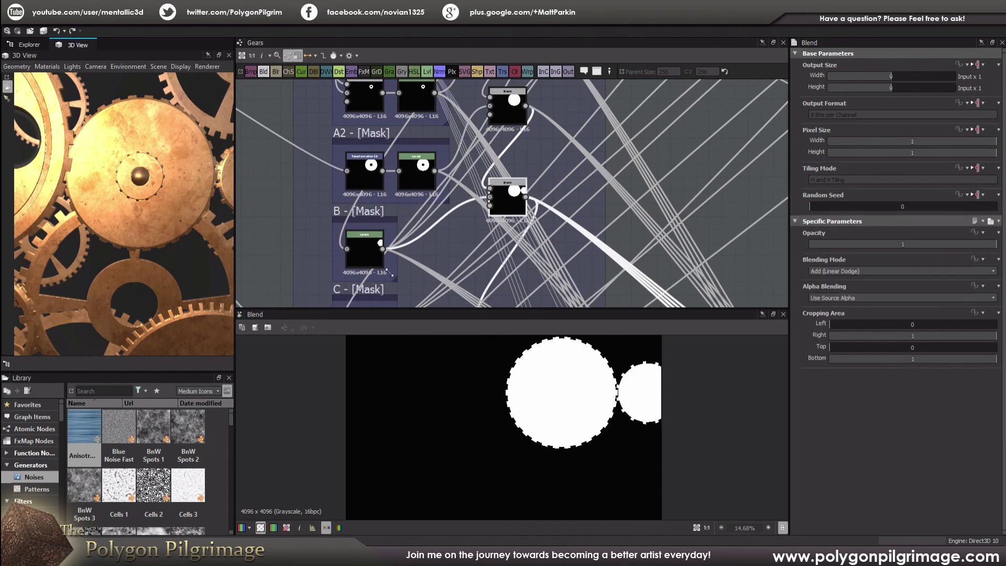
{"action": "scroll", "coordinate": [640, 394], "scroll_direction": "up", "scroll_amount": 1}
{"action": "scroll", "coordinate": [640, 394], "scroll_direction": "up", "scroll_amount": 7}
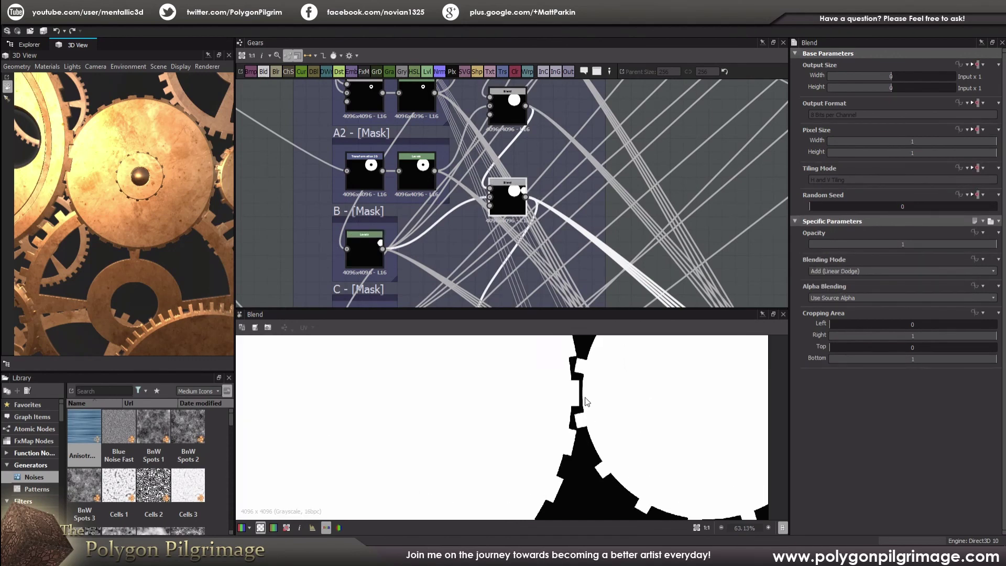
{"action": "scroll", "coordinate": [599, 379], "scroll_direction": "down", "scroll_amount": 10}
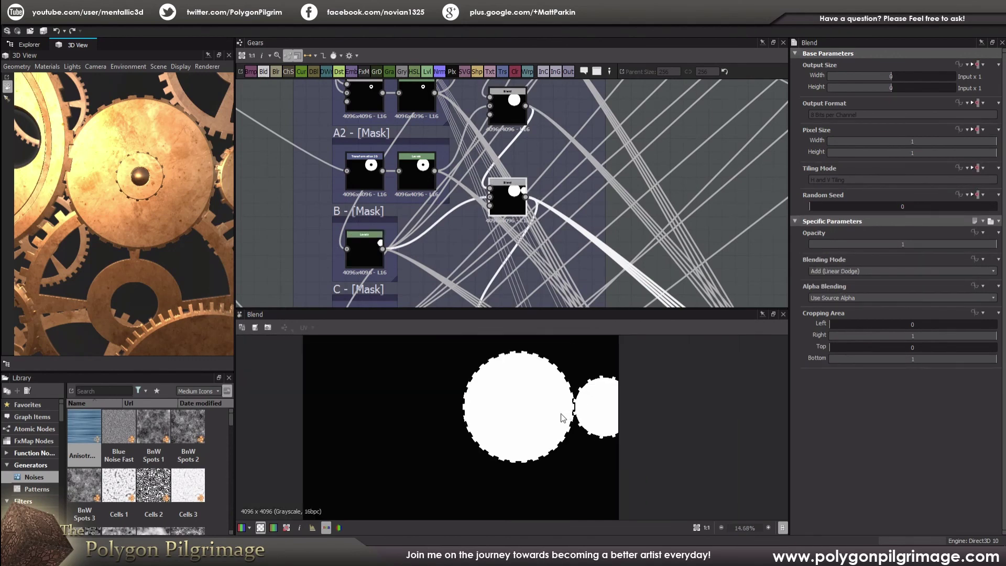
Step: Preview the Blends that add the C and D masks and inspect the combined gear silhouettes
{"action": "scroll", "coordinate": [527, 200], "scroll_direction": "down", "scroll_amount": 2}
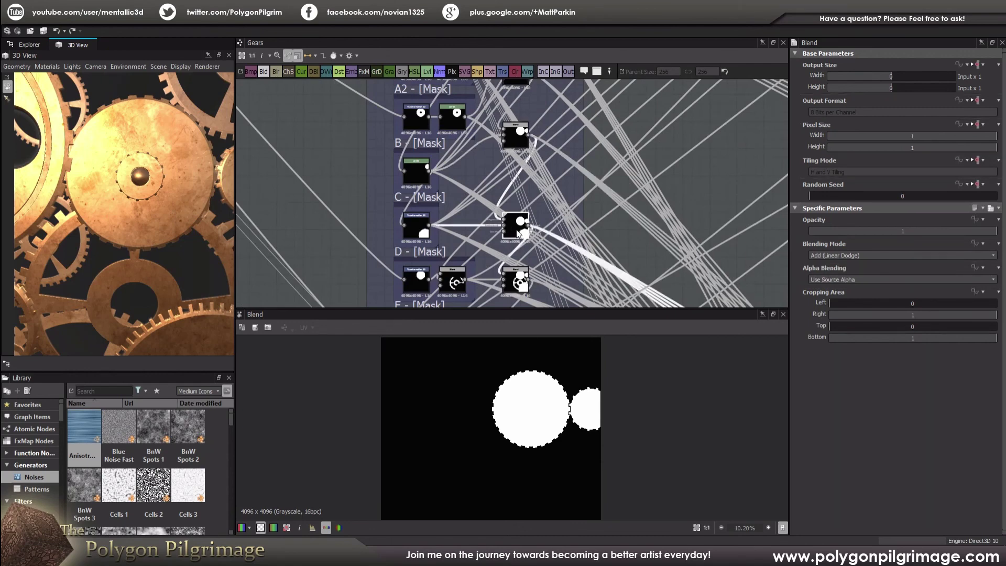
{"action": "double_click", "coordinate": [517, 282]}
{"action": "middle_click_drag", "start_coordinate": [517, 282], "coordinate": [510, 207]}
{"action": "double_click", "coordinate": [509, 207]}
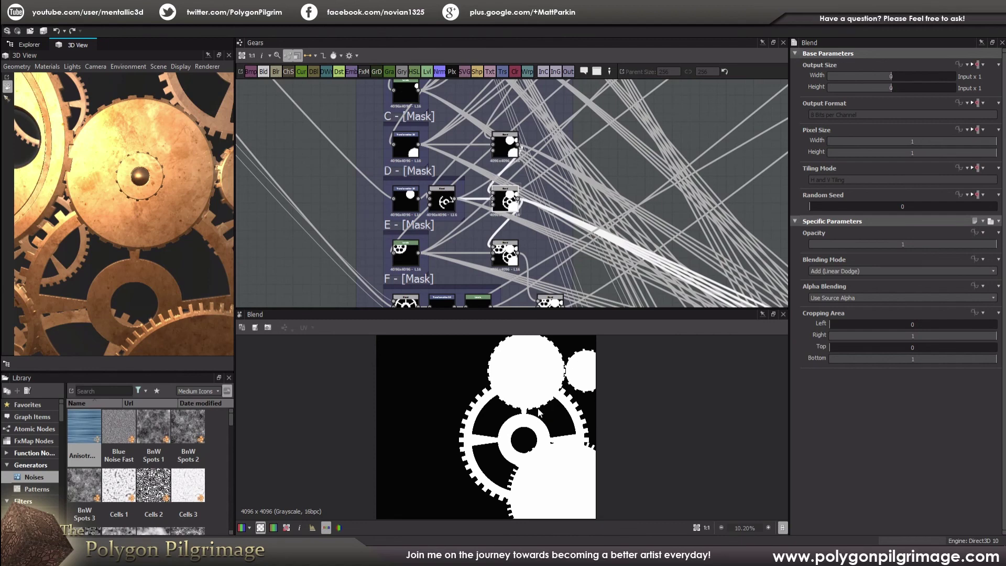
{"action": "scroll", "coordinate": [547, 396], "scroll_direction": "up", "scroll_amount": 5}
{"action": "scroll", "coordinate": [530, 400], "scroll_direction": "down", "scroll_amount": 3}
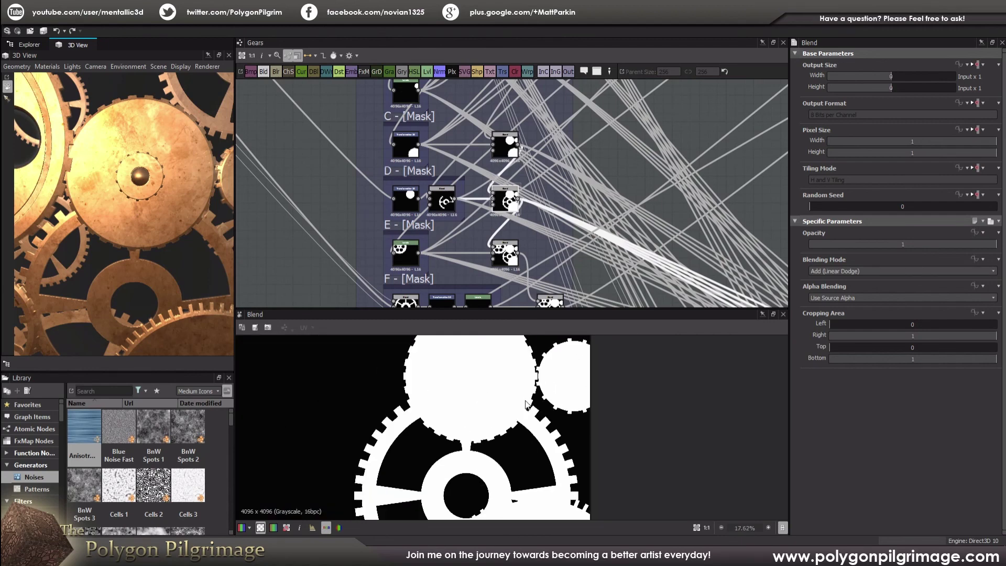
Step: Preview the Blends that add the E and F masks to the combined foreground gear mask
{"action": "double_click", "coordinate": [504, 251]}
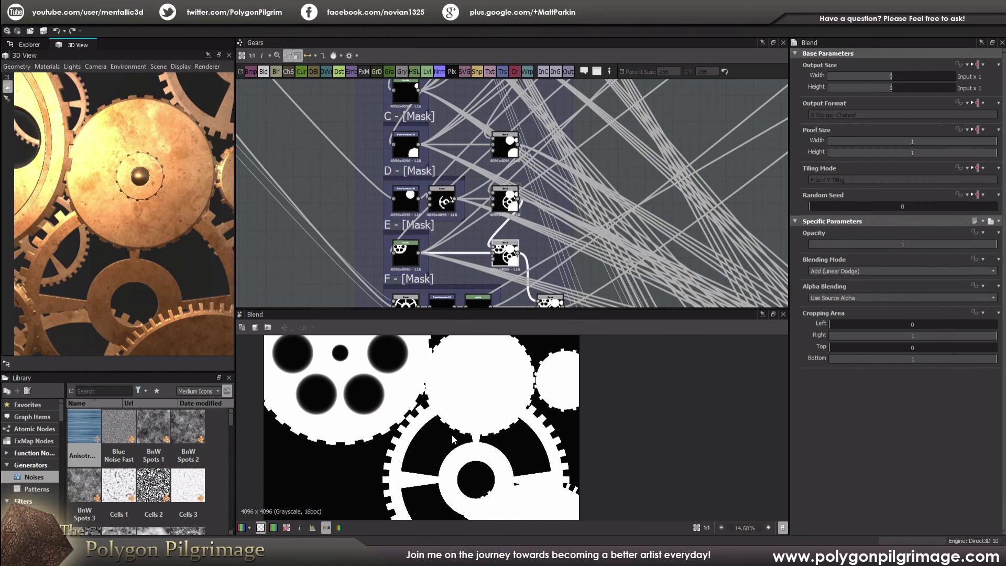
{"action": "scroll", "coordinate": [420, 377], "scroll_direction": "down", "scroll_amount": 2}
{"action": "middle_click_drag", "start_coordinate": [528, 234], "coordinate": [527, 173]}
{"action": "scroll", "coordinate": [540, 241], "scroll_direction": "up", "scroll_amount": 2}
{"action": "left_click", "coordinate": [538, 241]}
{"action": "middle_click_drag", "start_coordinate": [459, 238], "coordinate": [508, 168]}
{"action": "scroll", "coordinate": [516, 204], "scroll_direction": "down", "scroll_amount": 2}
{"action": "scroll", "coordinate": [461, 183], "scroll_direction": "up", "scroll_amount": 3}
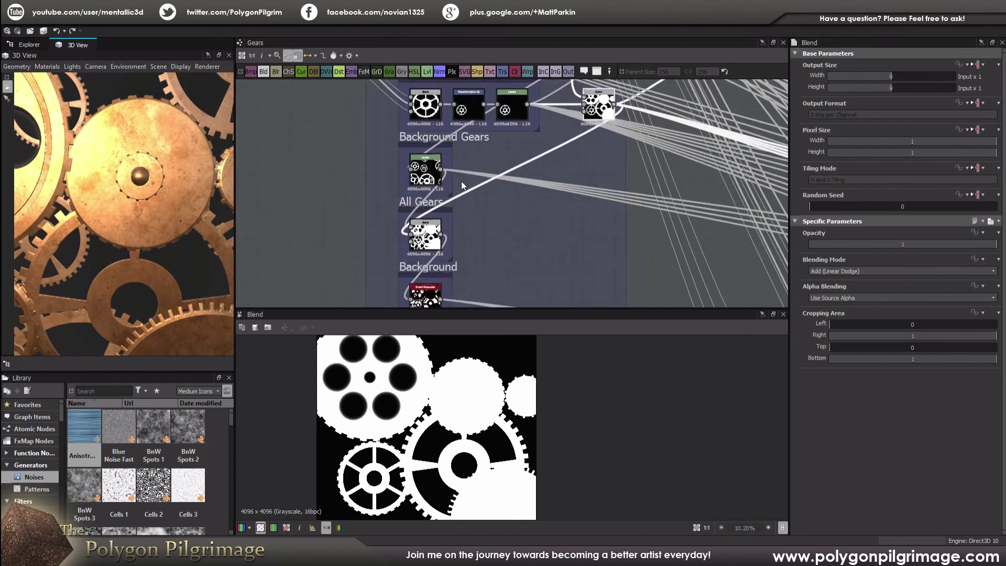
Step: Preview the Background Gears Levels node and the All Gears Blend that adds it to the foreground gears
{"action": "middle_click_drag", "start_coordinate": [463, 225], "coordinate": [484, 181]}
{"action": "middle_click_drag", "start_coordinate": [437, 158], "coordinate": [435, 195]}
{"action": "double_click", "coordinate": [419, 186]}
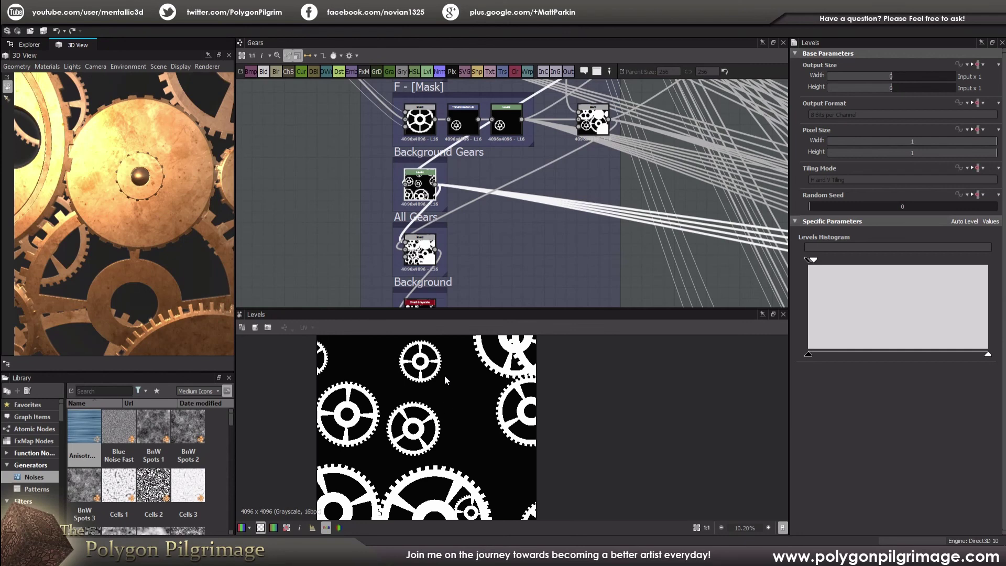
{"action": "double_click", "coordinate": [420, 253]}
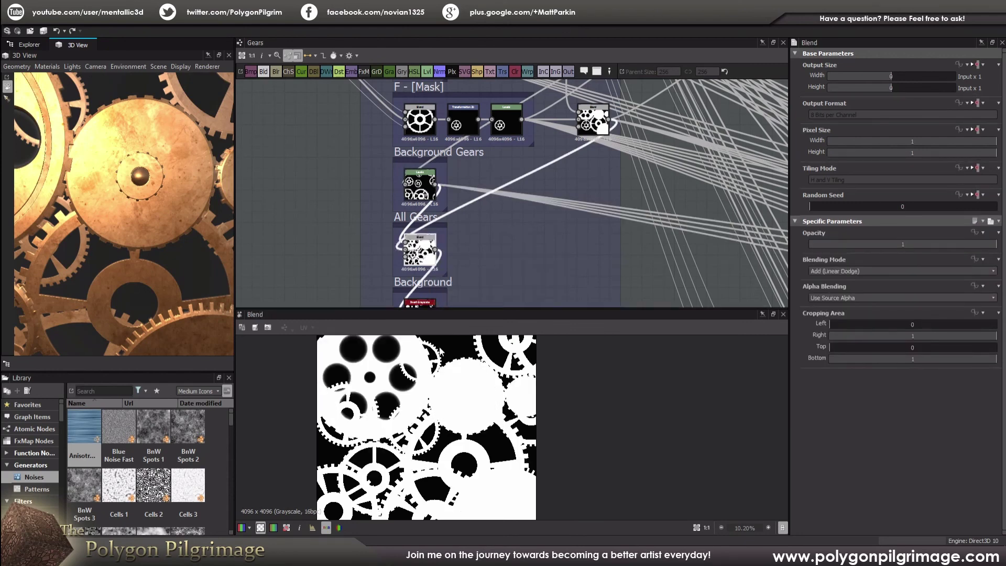
{"action": "scroll", "coordinate": [425, 238], "scroll_direction": "up", "scroll_amount": 2}
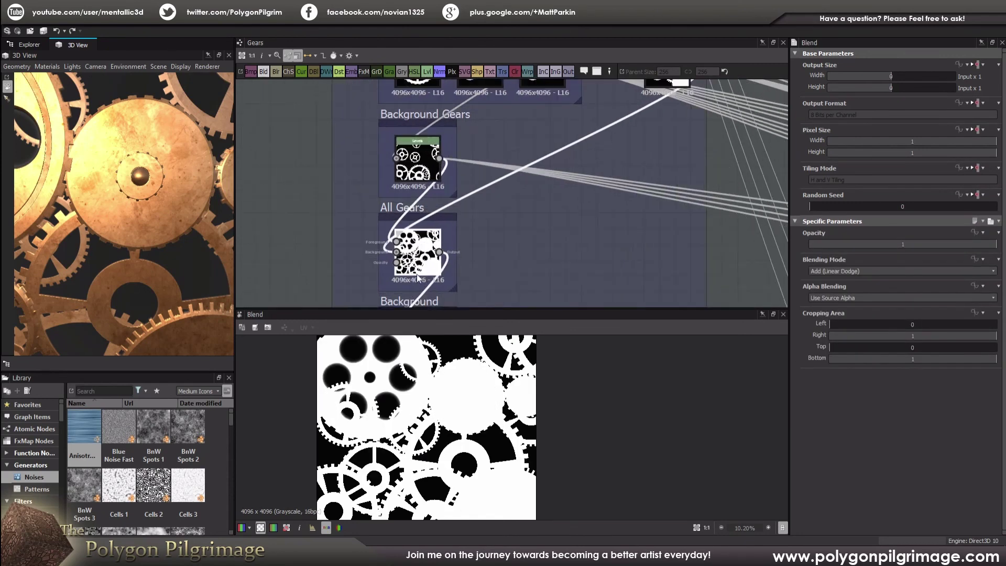
{"action": "scroll", "coordinate": [454, 419], "scroll_direction": "down", "scroll_amount": 2}
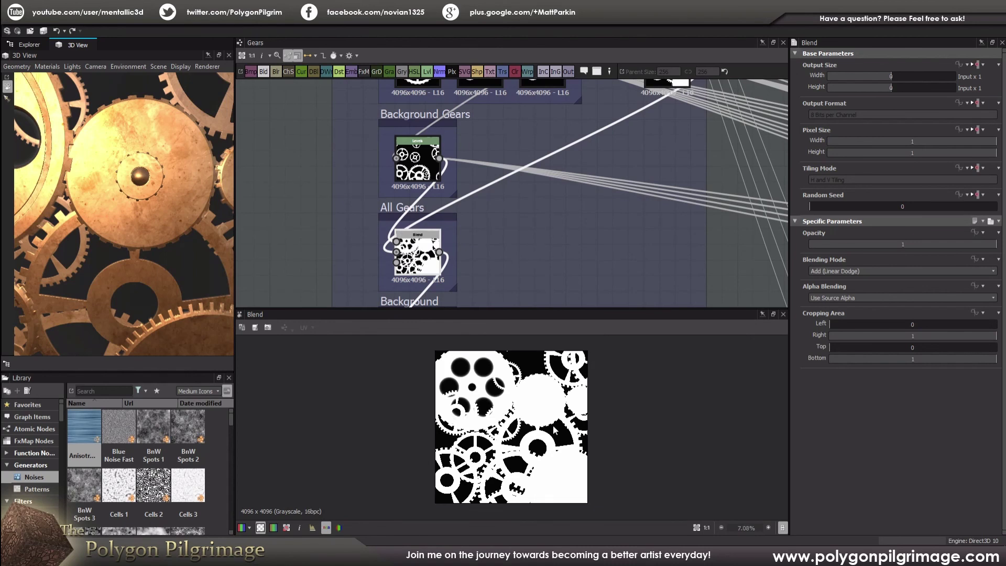
Step: Compare the All Gears mask with the whole gear panel in the 3D view
{"action": "left_click_drag", "start_coordinate": [170, 109], "coordinate": [165, 168]}
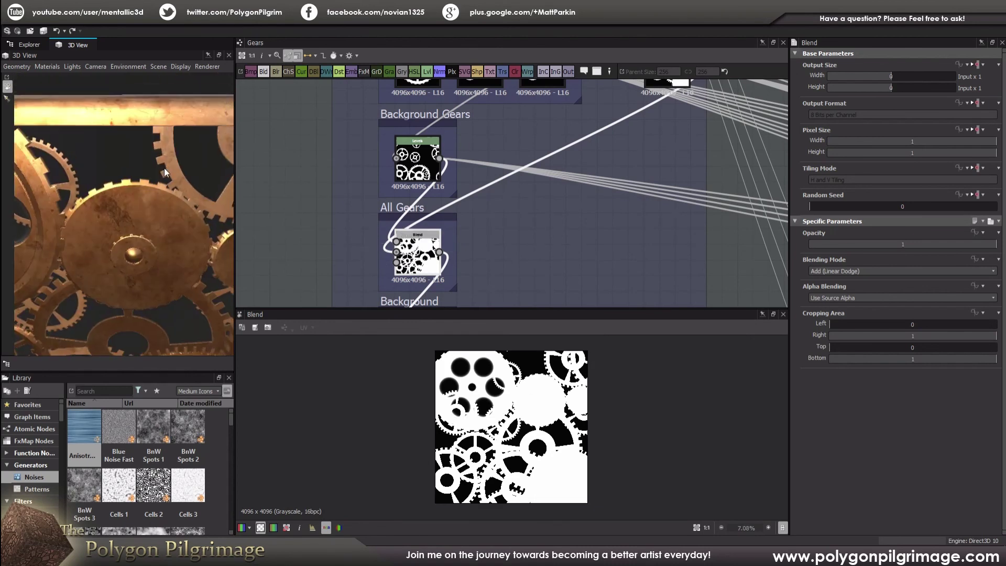
{"action": "left_click_drag", "start_coordinate": [121, 233], "coordinate": [124, 194]}
{"action": "scroll", "coordinate": [177, 246], "scroll_direction": "down", "scroll_amount": 5}
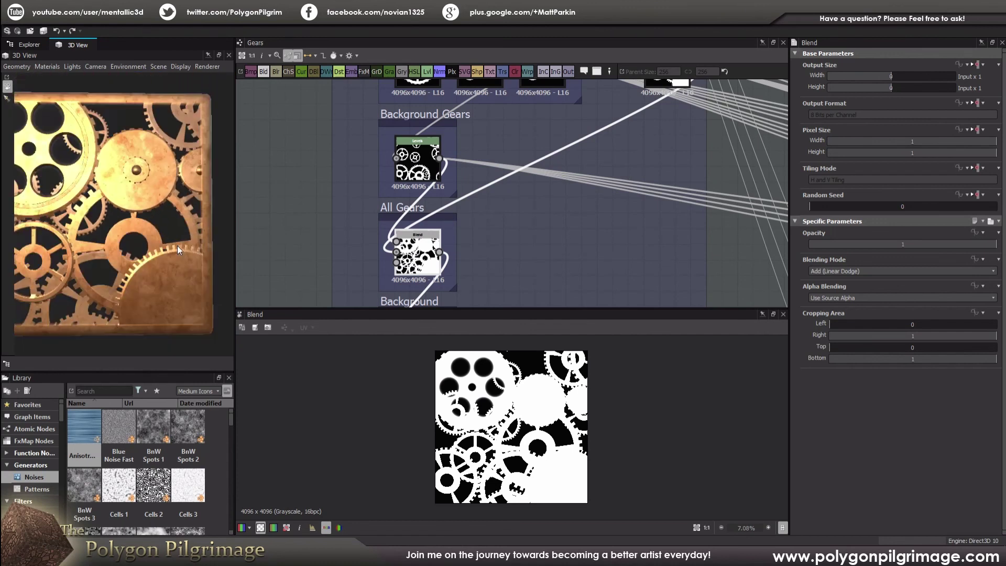
{"action": "left_click_drag", "start_coordinate": [112, 234], "coordinate": [112, 242]}
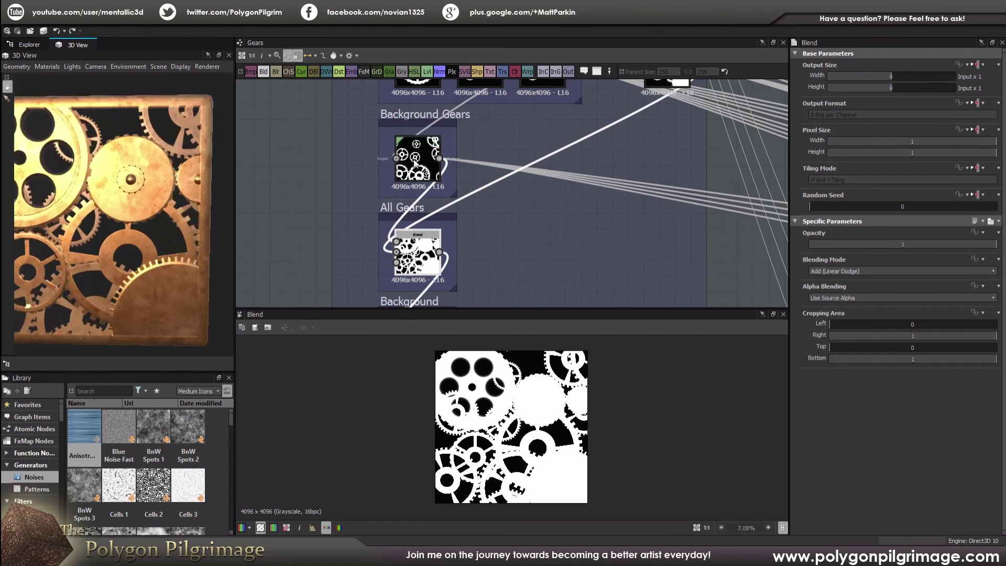
Step: Preview the Background group's Invert Grayscale node and the Background Gears Levels node
{"action": "scroll", "coordinate": [454, 225], "scroll_direction": "down", "scroll_amount": 2}
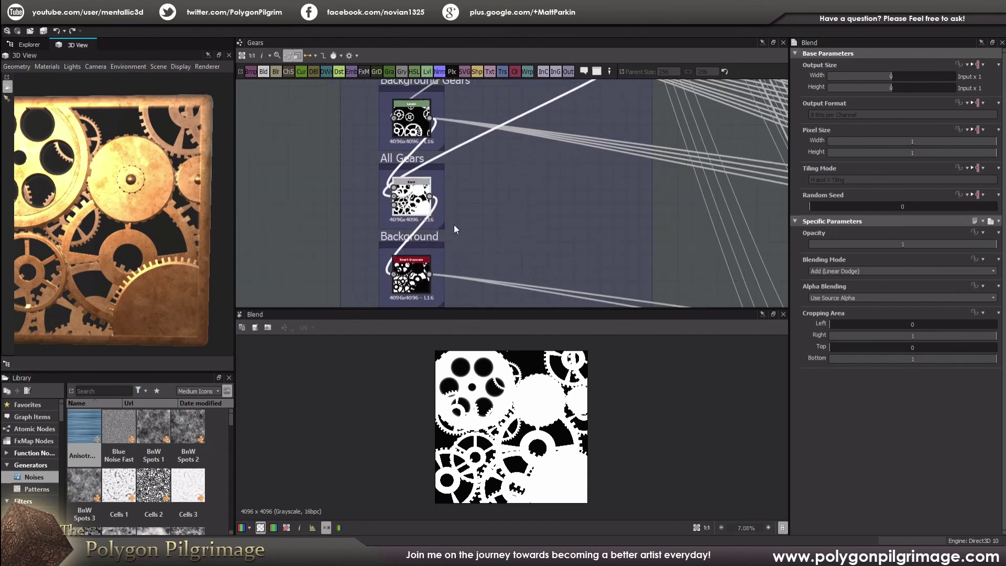
{"action": "left_click", "coordinate": [411, 273]}
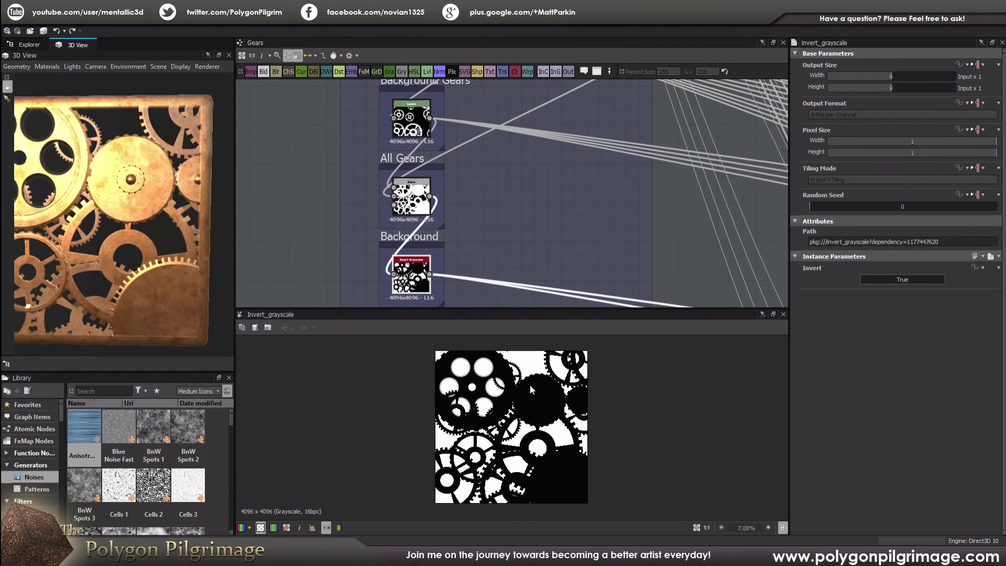
{"action": "middle_click_drag", "start_coordinate": [396, 140], "coordinate": [400, 226]}
{"action": "left_click", "coordinate": [400, 226]}
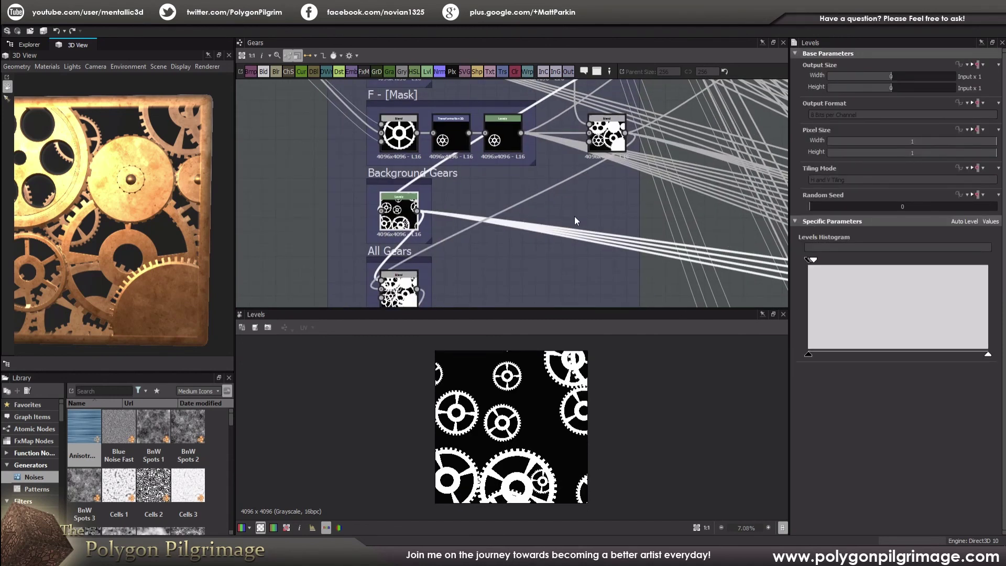
Step: Preview the Invert Grayscale mask above the Splatter node and the Blend that uses it to composite the background gears
{"action": "scroll", "coordinate": [576, 219], "scroll_direction": "down", "scroll_amount": 5}
{"action": "middle_click_drag", "start_coordinate": [736, 145], "coordinate": [314, 325]}
{"action": "scroll", "coordinate": [515, 186], "scroll_direction": "up", "scroll_amount": 6}
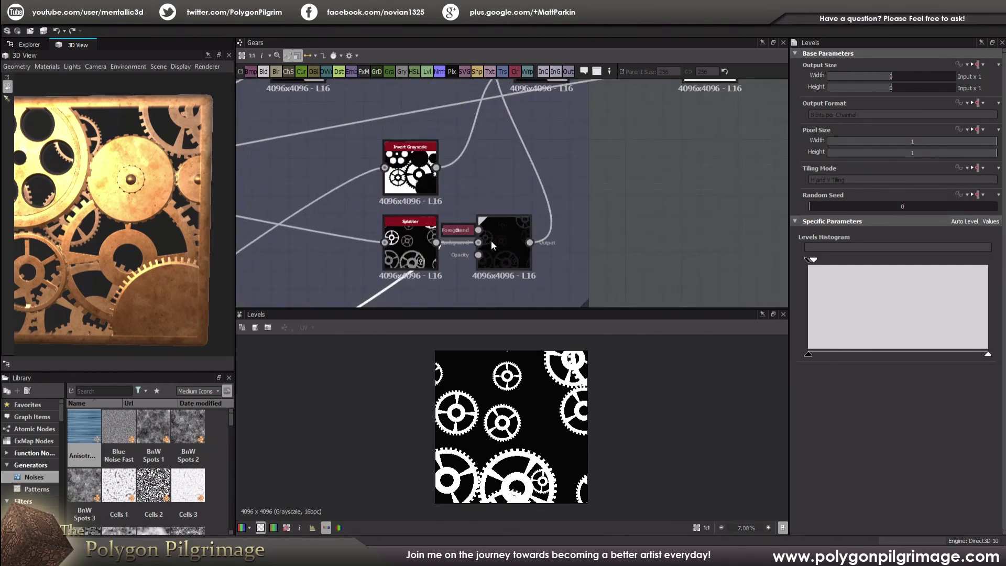
{"action": "middle_click_drag", "start_coordinate": [469, 200], "coordinate": [482, 231]}
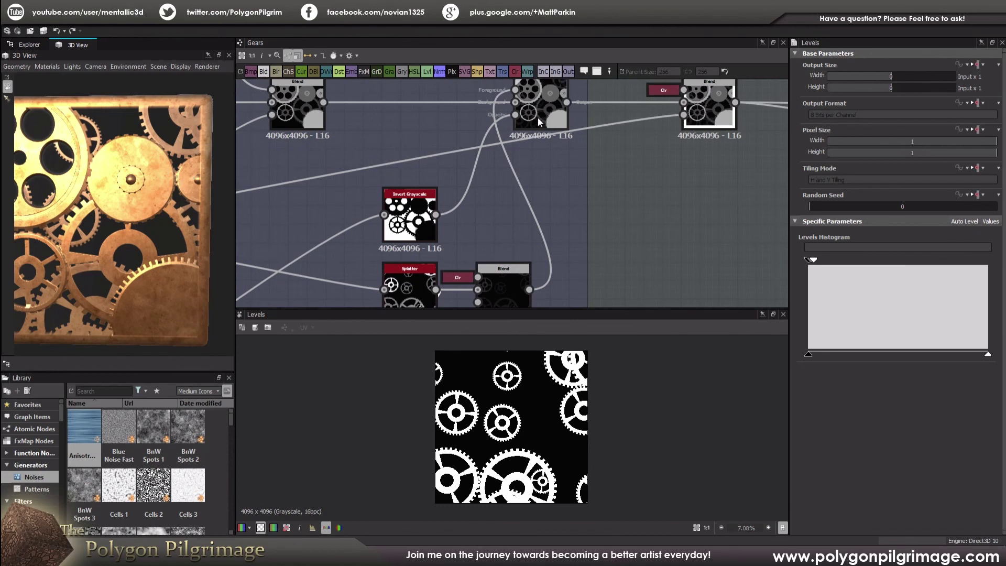
{"action": "left_click", "coordinate": [410, 220]}
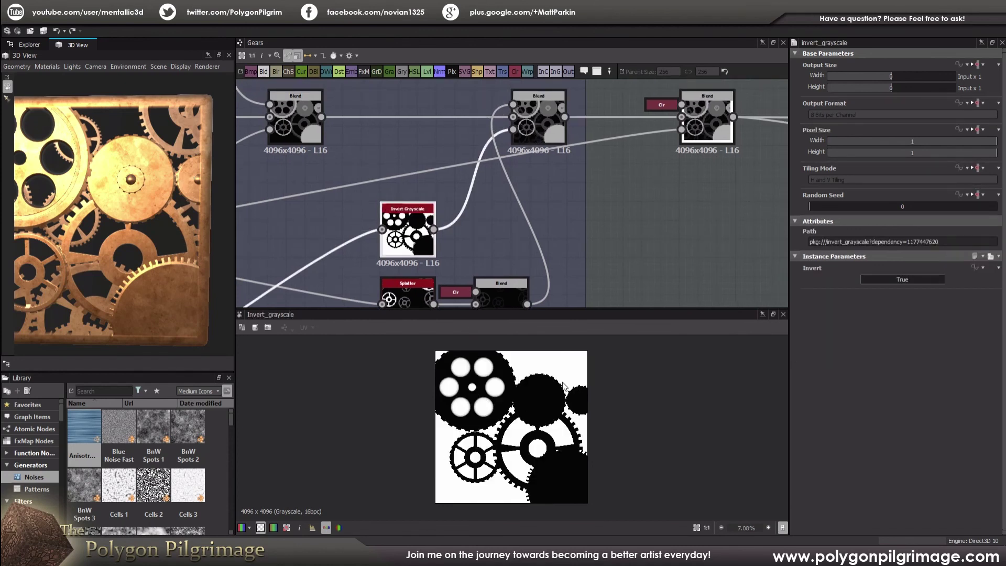
{"action": "left_click", "coordinate": [542, 137]}
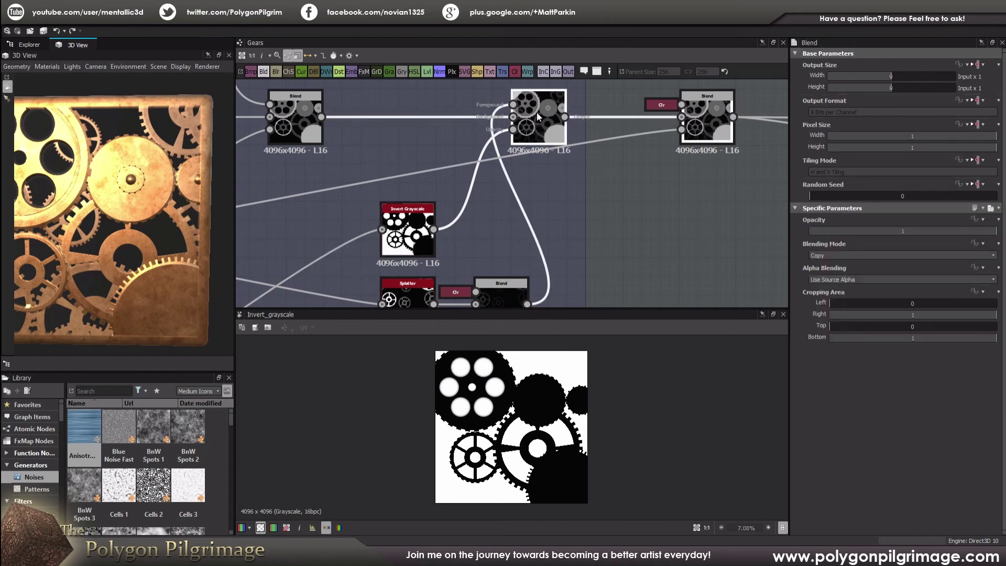
{"action": "scroll", "coordinate": [612, 194], "scroll_direction": "down", "scroll_amount": 10}
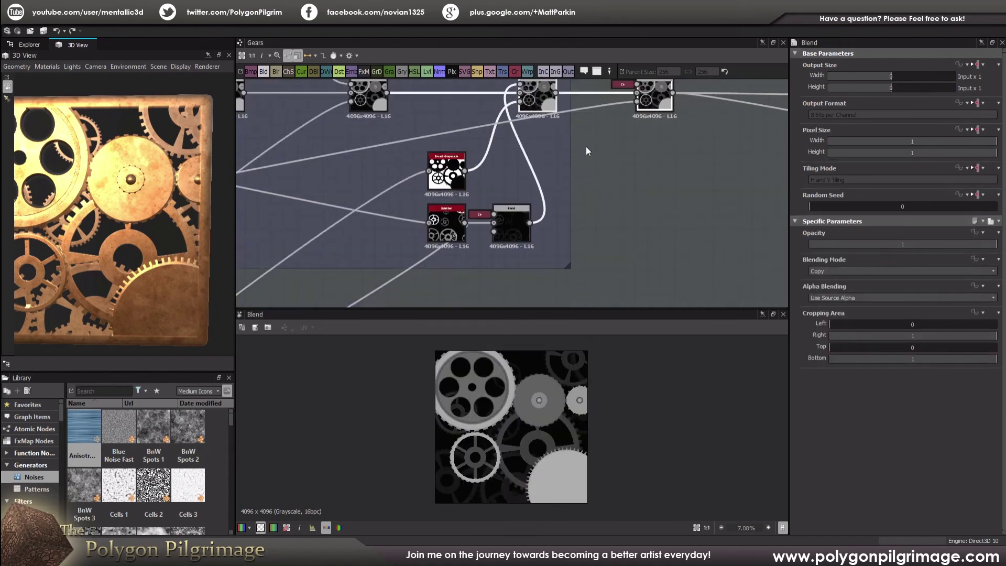
Step: Locate the Color / Rough / Metalness section and examine its Metal 003 node alongside the panel in the 3D view
{"action": "scroll", "coordinate": [490, 193], "scroll_direction": "down", "scroll_amount": 6}
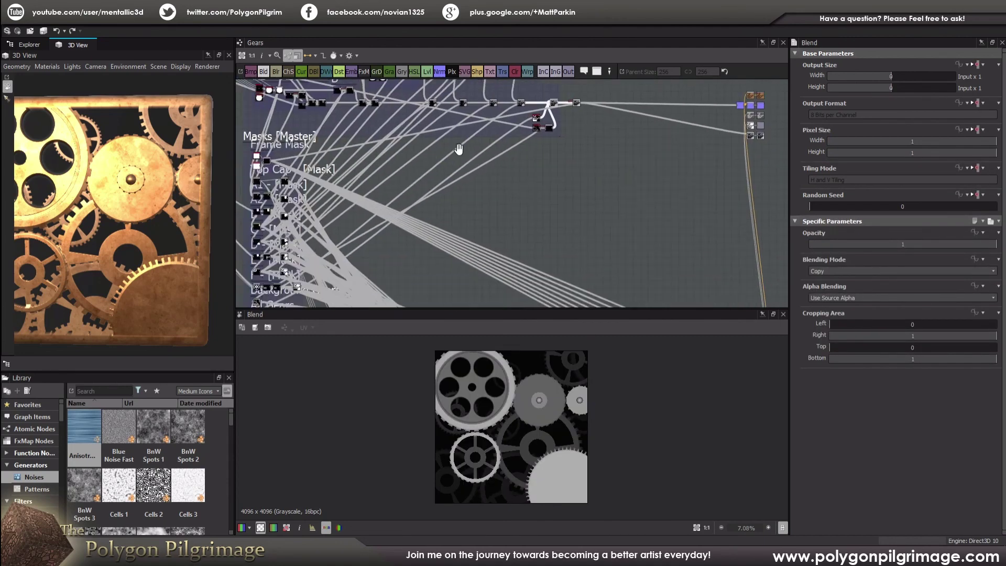
{"action": "middle_click_drag", "start_coordinate": [556, 192], "coordinate": [460, 178]}
{"action": "left_click_drag", "start_coordinate": [77, 236], "coordinate": [151, 243]}
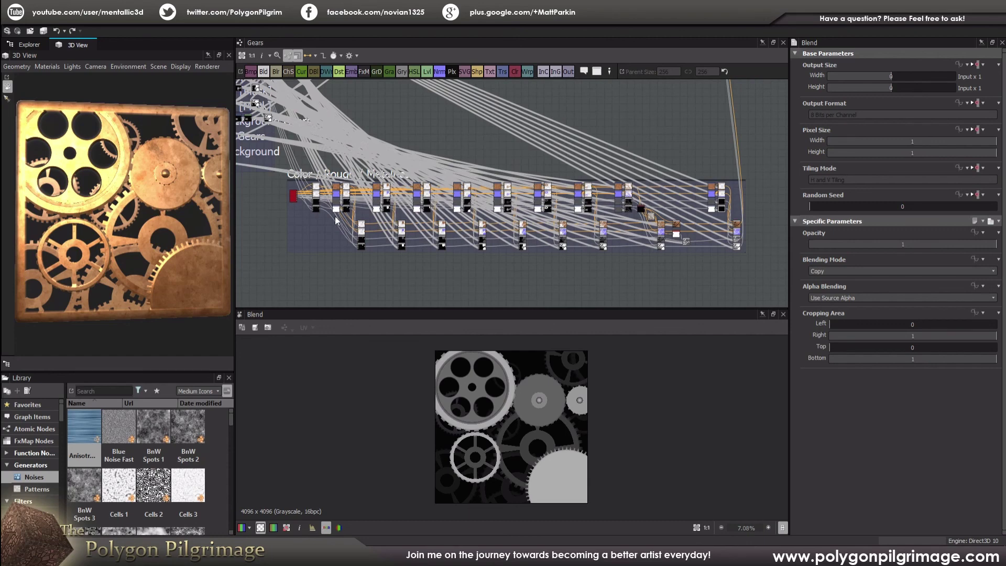
{"action": "scroll", "coordinate": [336, 220], "scroll_direction": "up", "scroll_amount": 10}
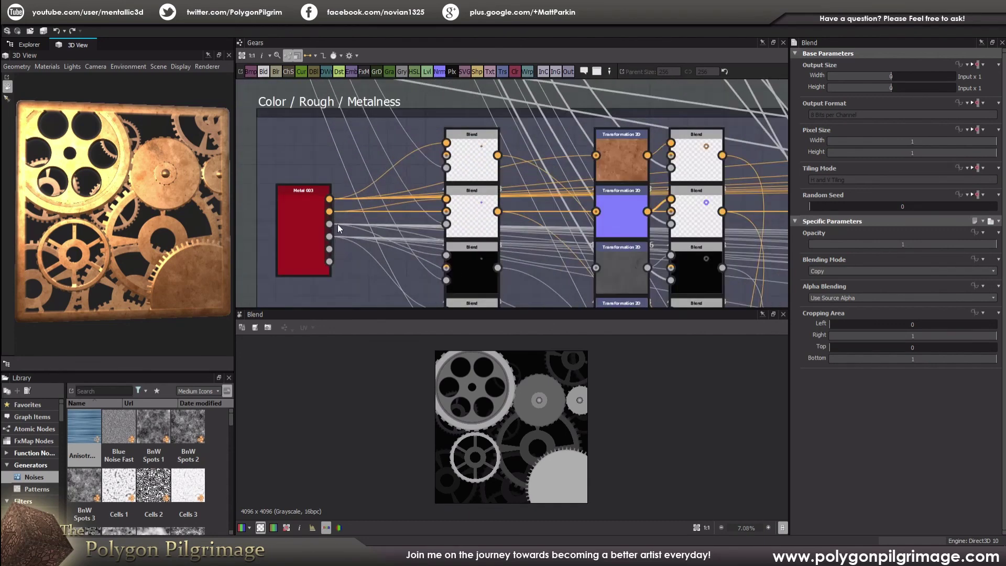
{"action": "middle_click_drag", "start_coordinate": [337, 224], "coordinate": [362, 207]}
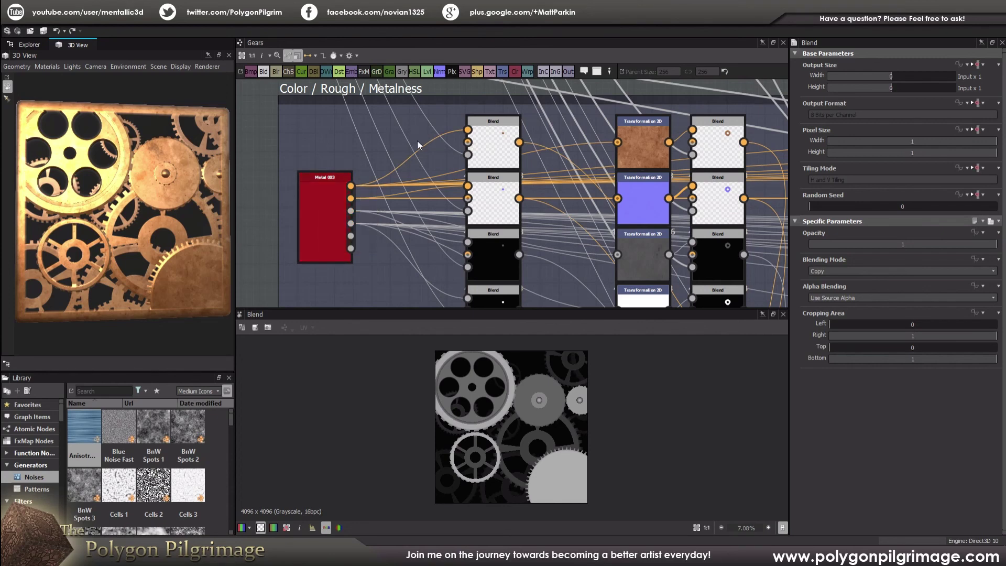
{"action": "middle_click_drag", "start_coordinate": [385, 180], "coordinate": [346, 196]}
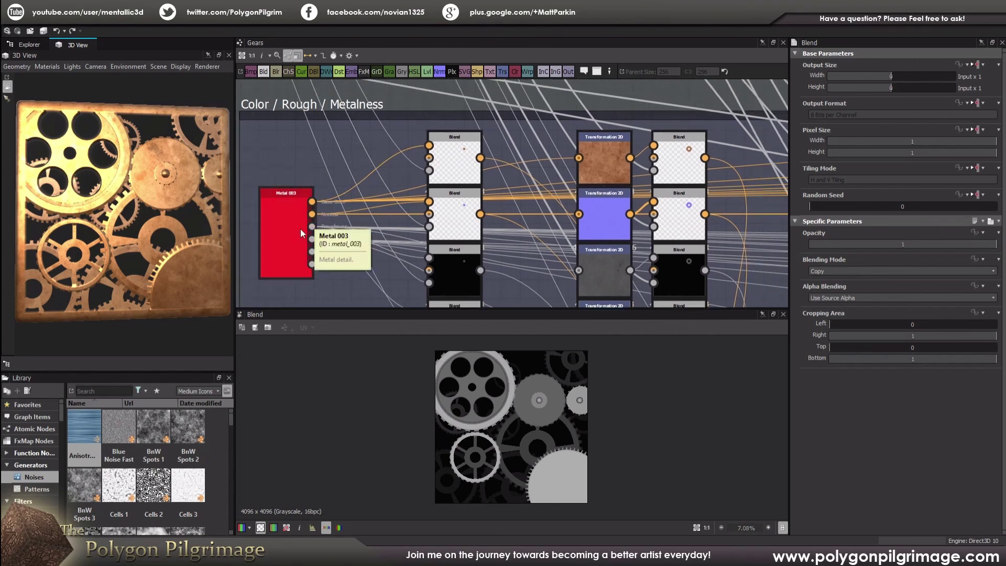
{"action": "left_click_drag", "start_coordinate": [206, 233], "coordinate": [148, 213]}
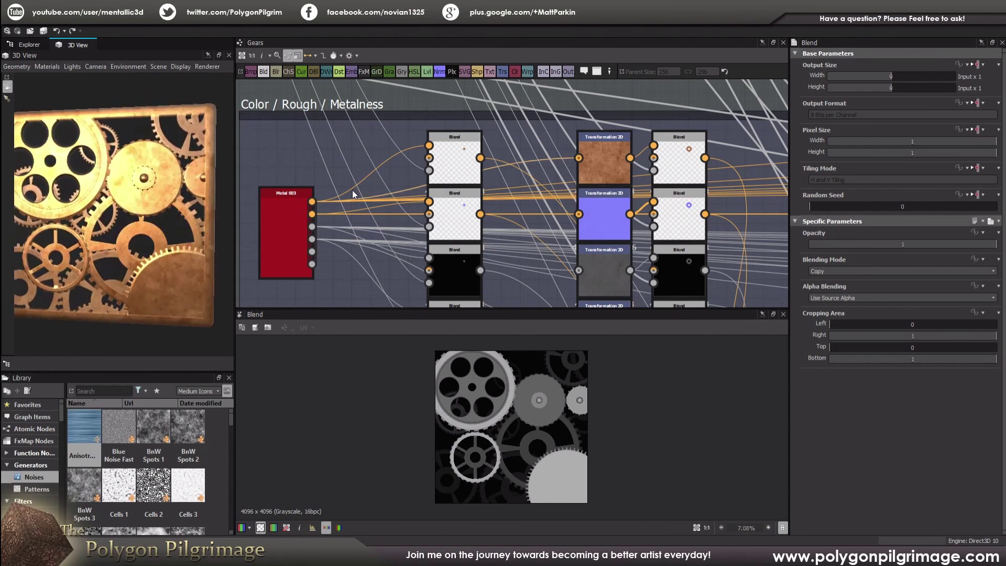
Step: Preview the first colour Blend fed by Metal 003 and inspect its masked copper area up close
{"action": "middle_click_drag", "start_coordinate": [471, 156], "coordinate": [461, 146]}
{"action": "left_click", "coordinate": [451, 146]}
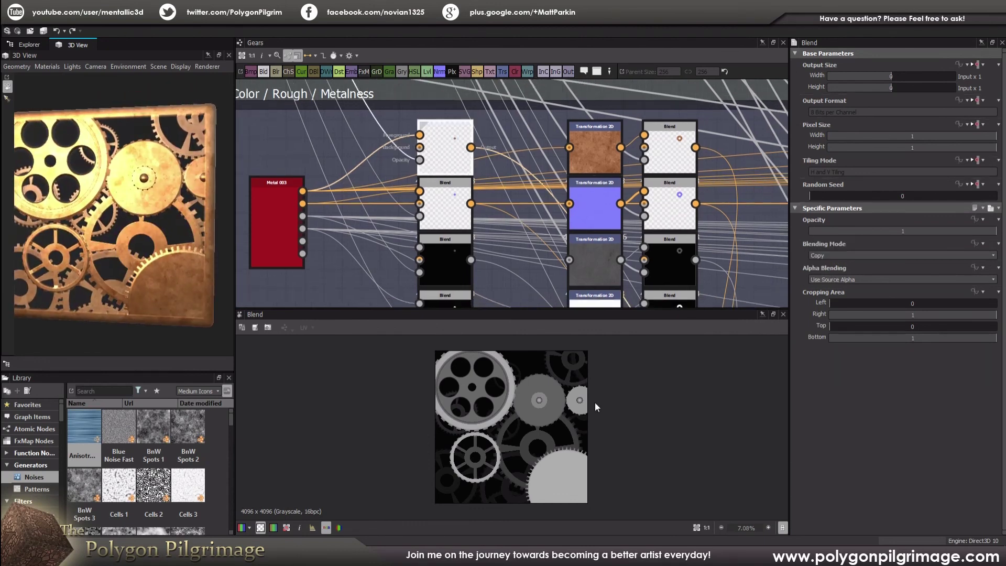
{"action": "scroll", "coordinate": [545, 401], "scroll_direction": "up", "scroll_amount": 5}
{"action": "scroll", "coordinate": [520, 398], "scroll_direction": "up", "scroll_amount": 2}
{"action": "scroll", "coordinate": [521, 398], "scroll_direction": "down", "scroll_amount": 4}
{"action": "middle_click_drag", "start_coordinate": [449, 236], "coordinate": [455, 257]}
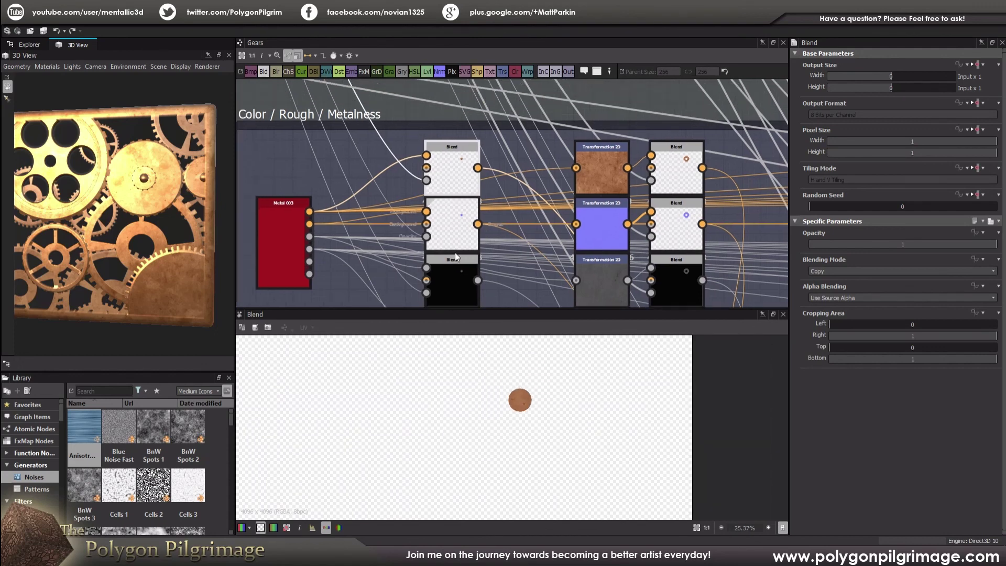
Step: Preview the normal, roughness and metalness Blends below the first colour Blend
{"action": "scroll", "coordinate": [454, 230], "scroll_direction": "down", "scroll_amount": 2}
{"action": "scroll", "coordinate": [461, 246], "scroll_direction": "up", "scroll_amount": 3}
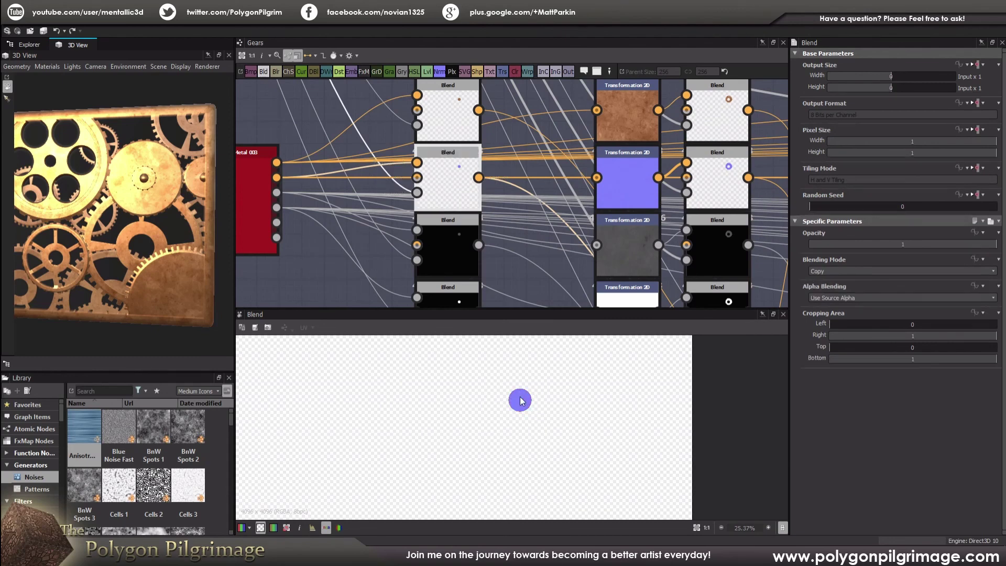
{"action": "left_click", "coordinate": [455, 252]}
{"action": "double_click", "coordinate": [454, 253]}
{"action": "middle_click_drag", "start_coordinate": [457, 234], "coordinate": [463, 208]}
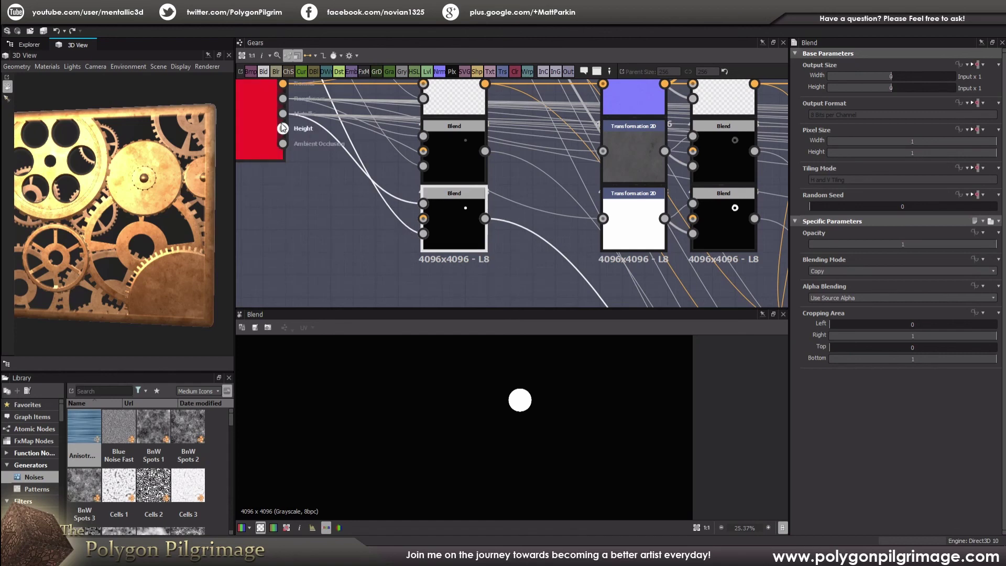
Step: Preview the first copper Transformation 2D node in the Color / Rough / Metalness section to examine its rotated texture
{"action": "scroll", "coordinate": [505, 201], "scroll_direction": "down", "scroll_amount": 3}
{"action": "scroll", "coordinate": [505, 201], "scroll_direction": "down", "scroll_amount": 1}
{"action": "middle_click_drag", "start_coordinate": [508, 200], "coordinate": [465, 140]}
{"action": "scroll", "coordinate": [554, 193], "scroll_direction": "down", "scroll_amount": 2}
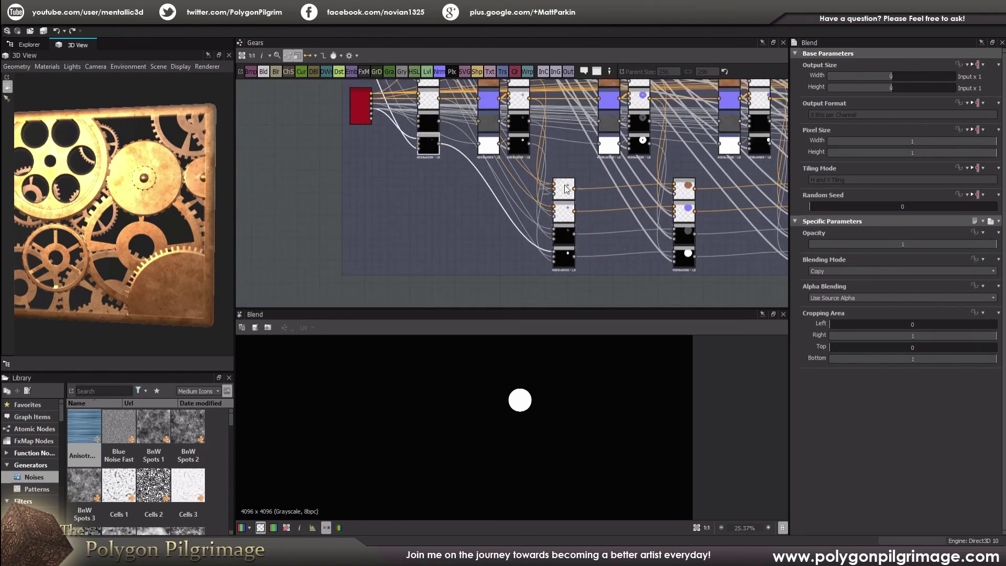
{"action": "middle_click_drag", "start_coordinate": [528, 140], "coordinate": [523, 172]}
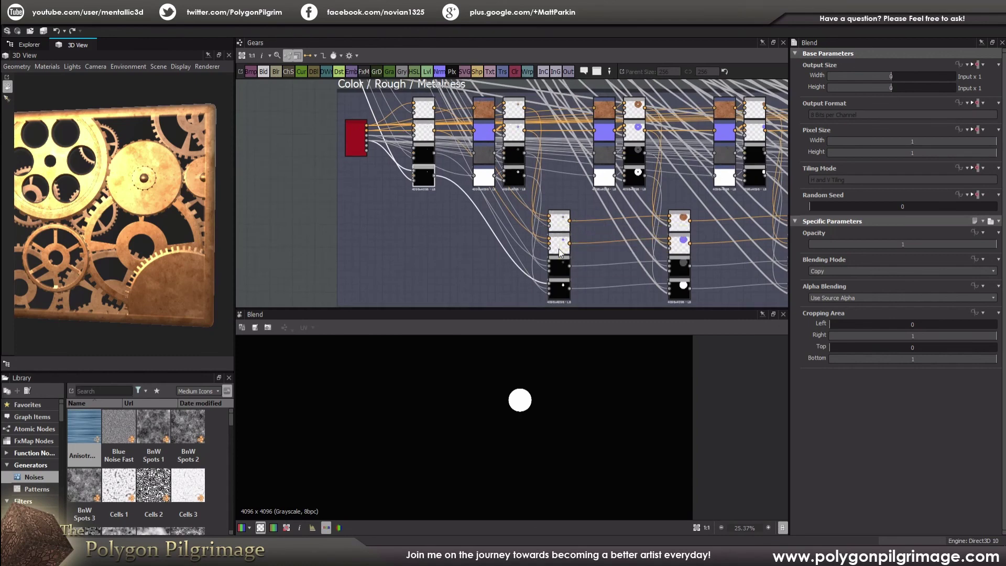
{"action": "middle_click_drag", "start_coordinate": [491, 153], "coordinate": [475, 216]}
{"action": "scroll", "coordinate": [475, 216], "scroll_direction": "up", "scroll_amount": 5}
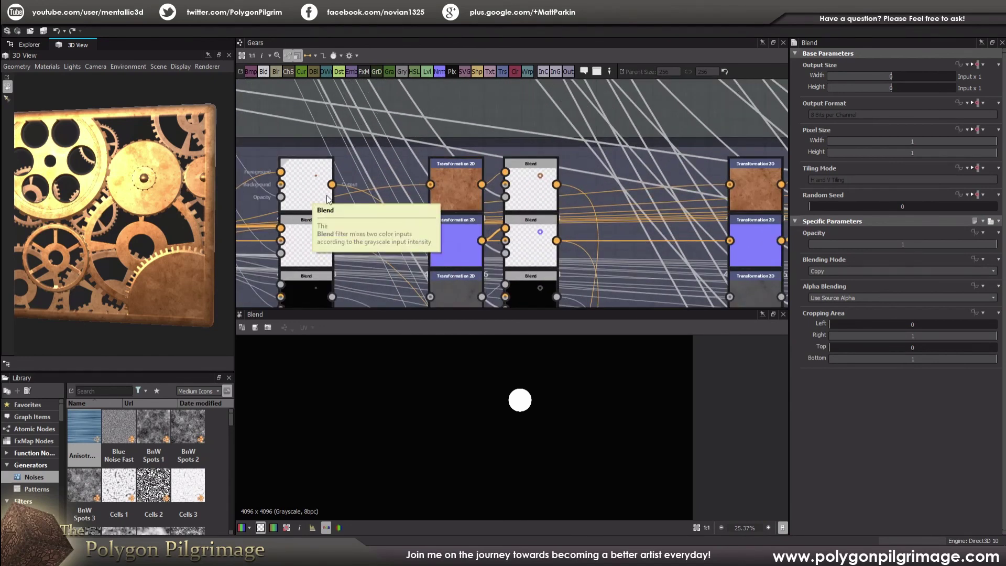
{"action": "left_click", "coordinate": [466, 192]}
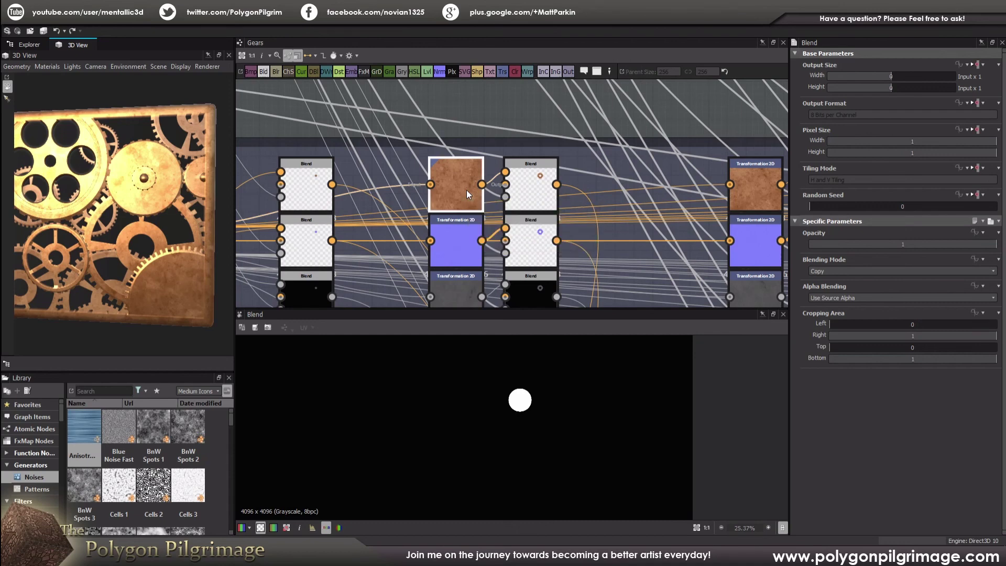
{"action": "double_click", "coordinate": [480, 197]}
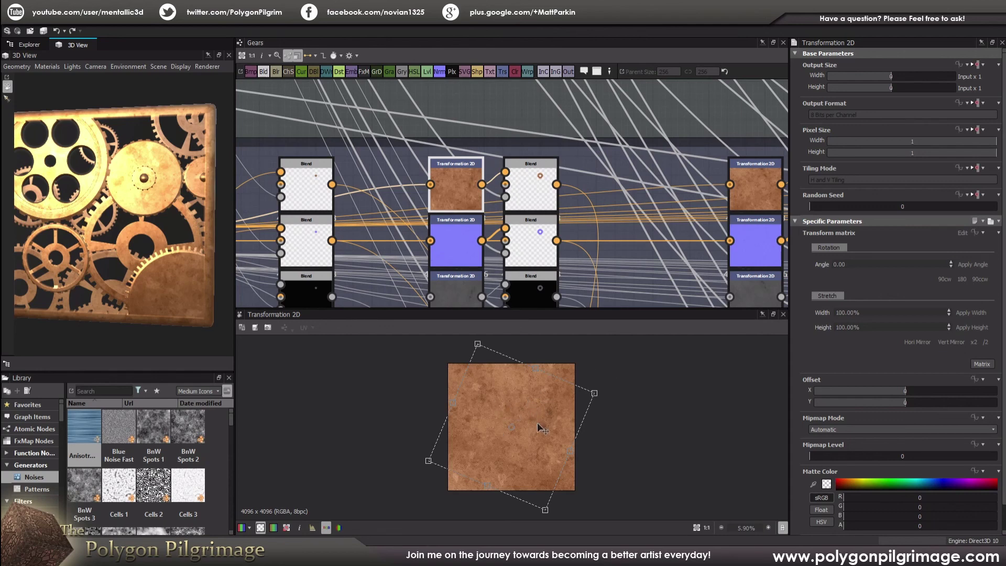
Step: Preview the colour Blend fed by the first copper Transformation 2D and inspect its masked toothed ring up close
{"action": "scroll", "coordinate": [594, 221], "scroll_direction": "down", "scroll_amount": 2}
{"action": "middle_click_drag", "start_coordinate": [595, 221], "coordinate": [583, 184]}
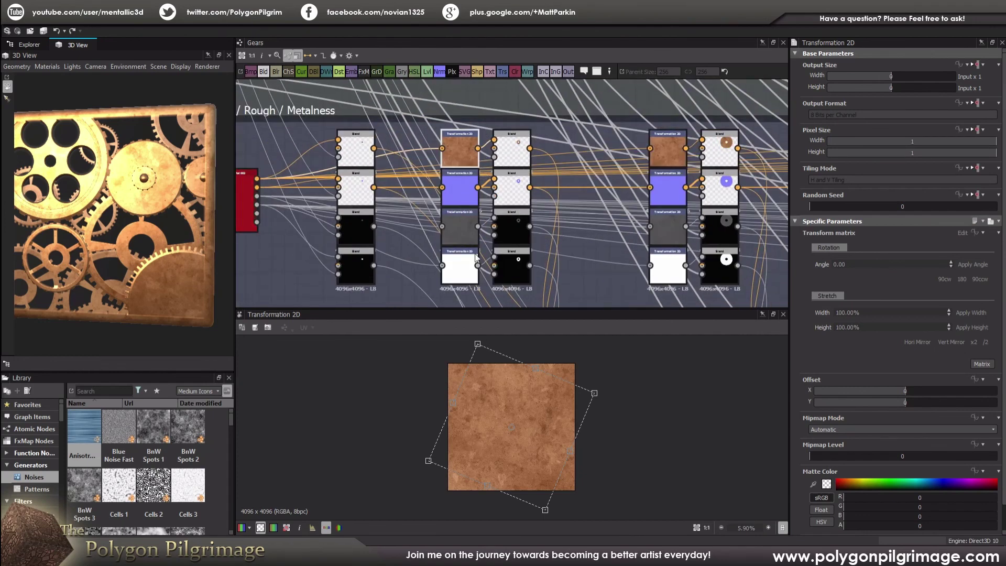
{"action": "middle_click_drag", "start_coordinate": [405, 202], "coordinate": [402, 220]}
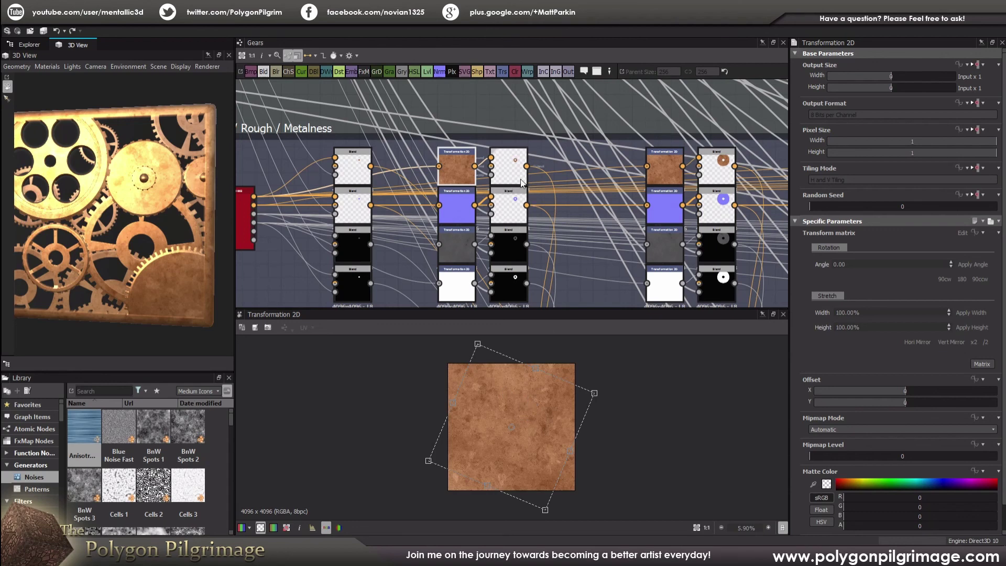
{"action": "scroll", "coordinate": [513, 163], "scroll_direction": "up", "scroll_amount": 2}
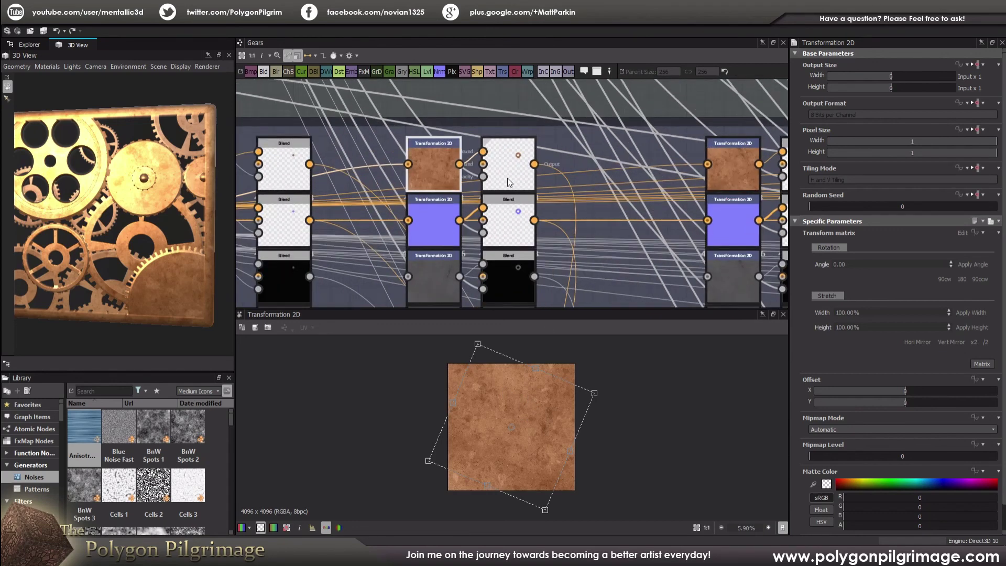
{"action": "left_click", "coordinate": [507, 177]}
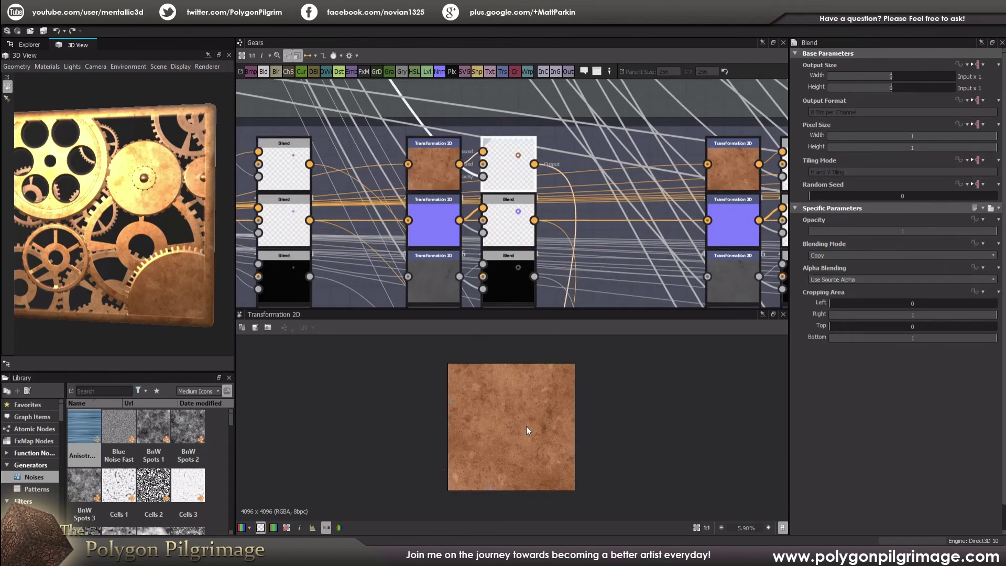
{"action": "scroll", "coordinate": [541, 404], "scroll_direction": "up", "scroll_amount": 5}
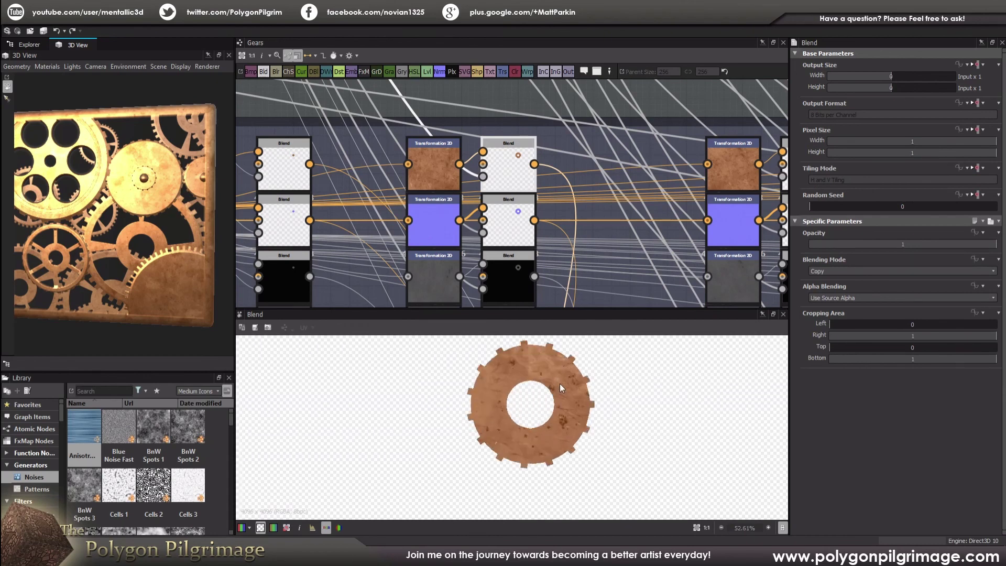
Step: Preview the first colour Blend in the lower row and examine how the ring combines with the centre piece
{"action": "scroll", "coordinate": [539, 175], "scroll_direction": "down", "scroll_amount": 3}
{"action": "scroll", "coordinate": [554, 217], "scroll_direction": "up", "scroll_amount": 2}
{"action": "scroll", "coordinate": [514, 188], "scroll_direction": "up", "scroll_amount": 3}
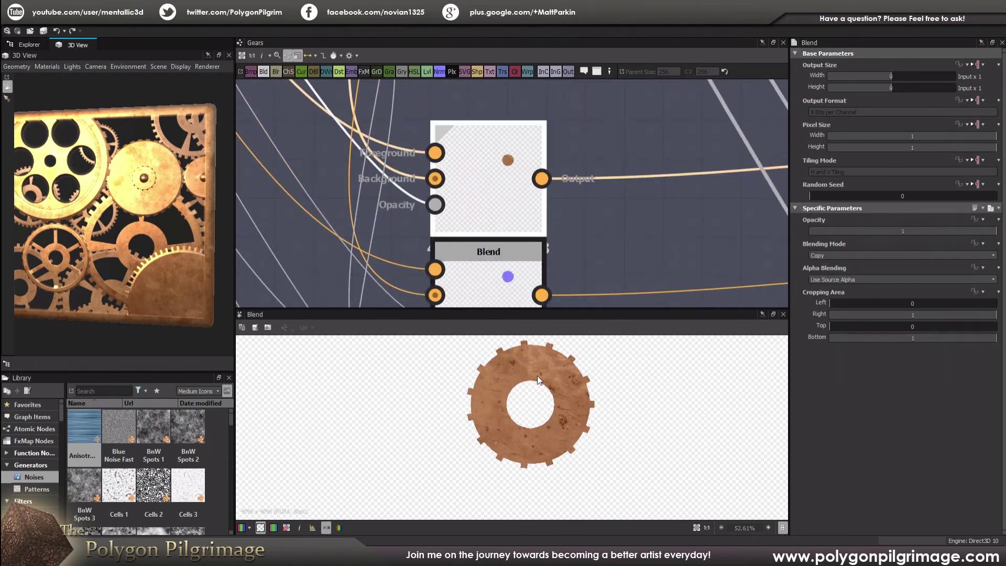
{"action": "scroll", "coordinate": [545, 378], "scroll_direction": "up", "scroll_amount": 2}
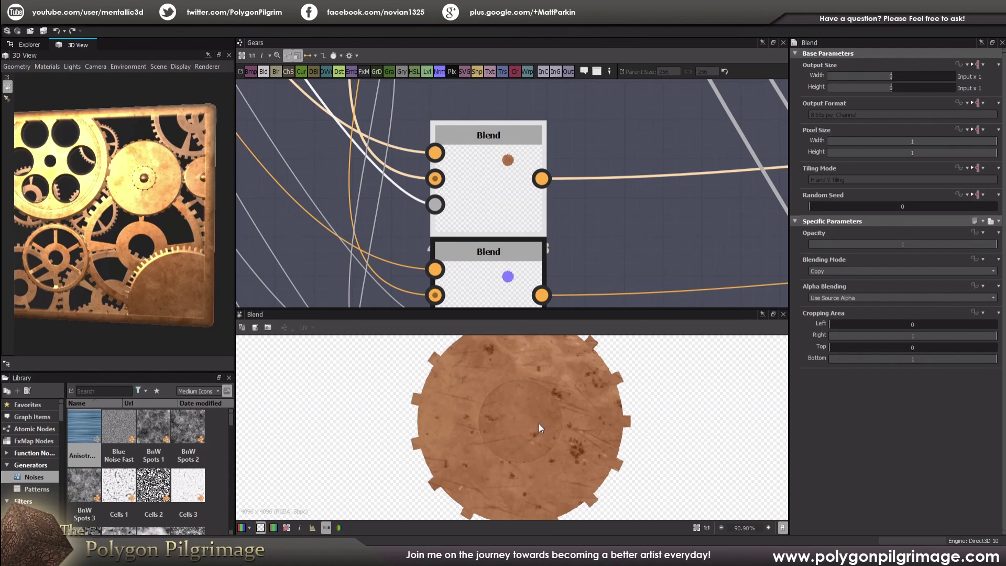
Step: Preview the next gear's upper-row colour Blend and examine its larger toothed disc with the centre hole
{"action": "scroll", "coordinate": [571, 227], "scroll_direction": "down", "scroll_amount": 5}
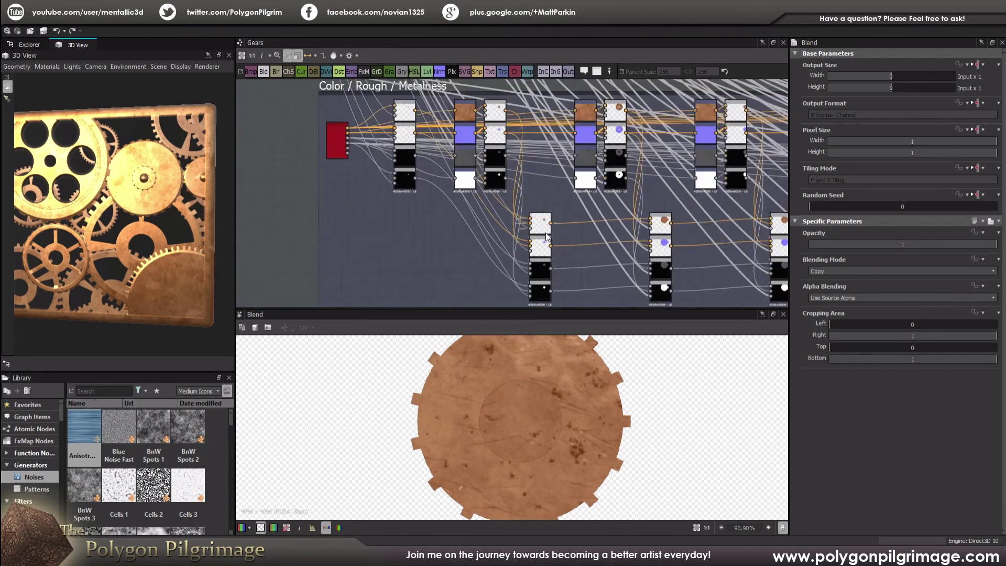
{"action": "scroll", "coordinate": [519, 226], "scroll_direction": "up", "scroll_amount": 6}
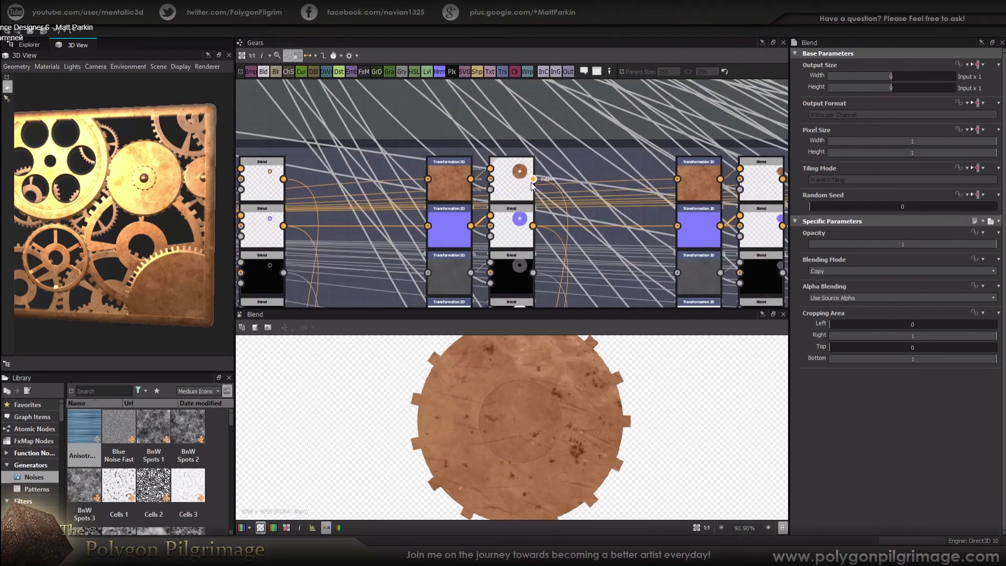
{"action": "scroll", "coordinate": [553, 406], "scroll_direction": "down", "scroll_amount": 6}
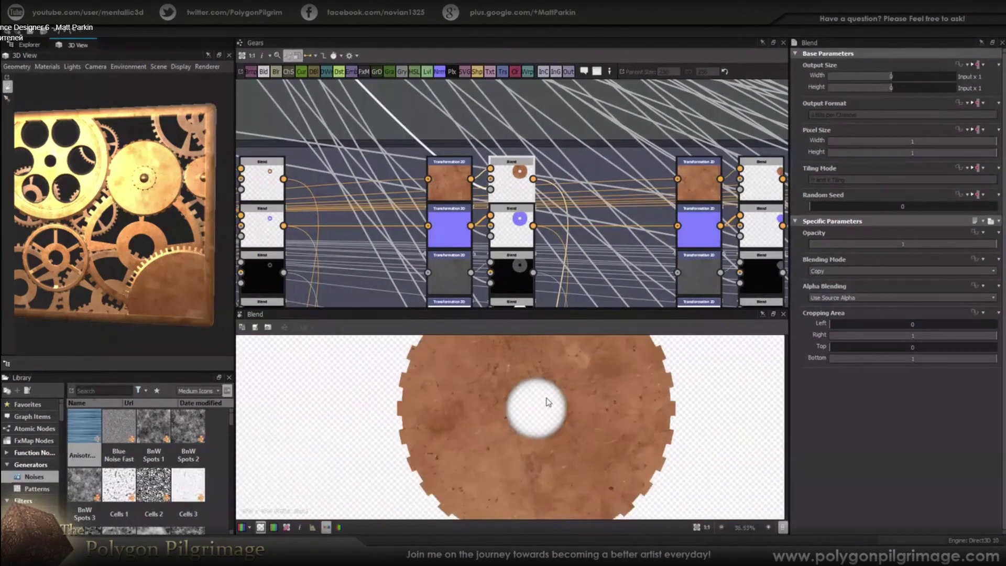
{"action": "scroll", "coordinate": [549, 400], "scroll_direction": "down", "scroll_amount": 2}
{"action": "scroll", "coordinate": [536, 237], "scroll_direction": "down", "scroll_amount": 3}
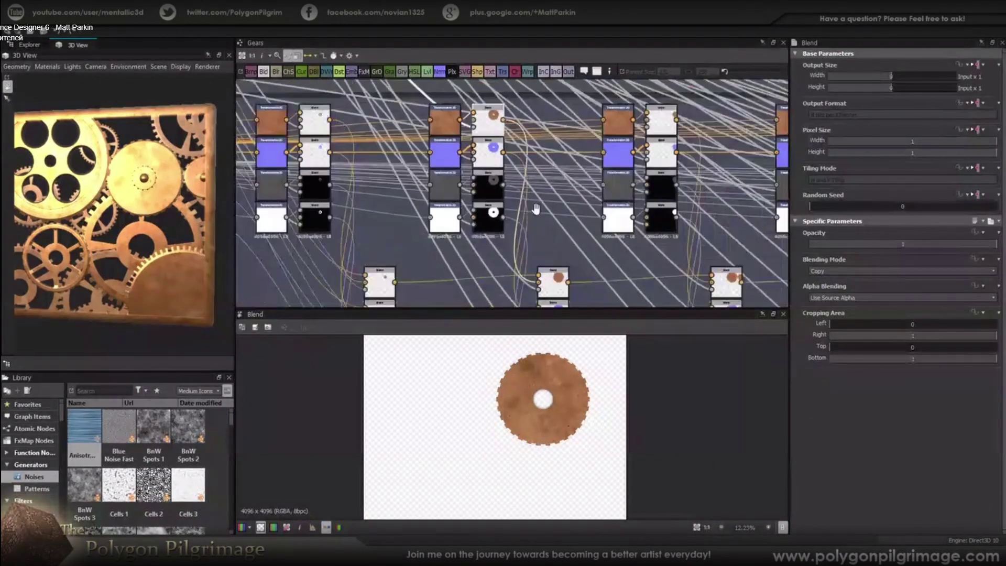
Step: Preview the lower-row colour Blend that layers the larger disc, and compare its overlapping copper textures with the gear in the 3D view
{"action": "left_click", "coordinate": [535, 237]}
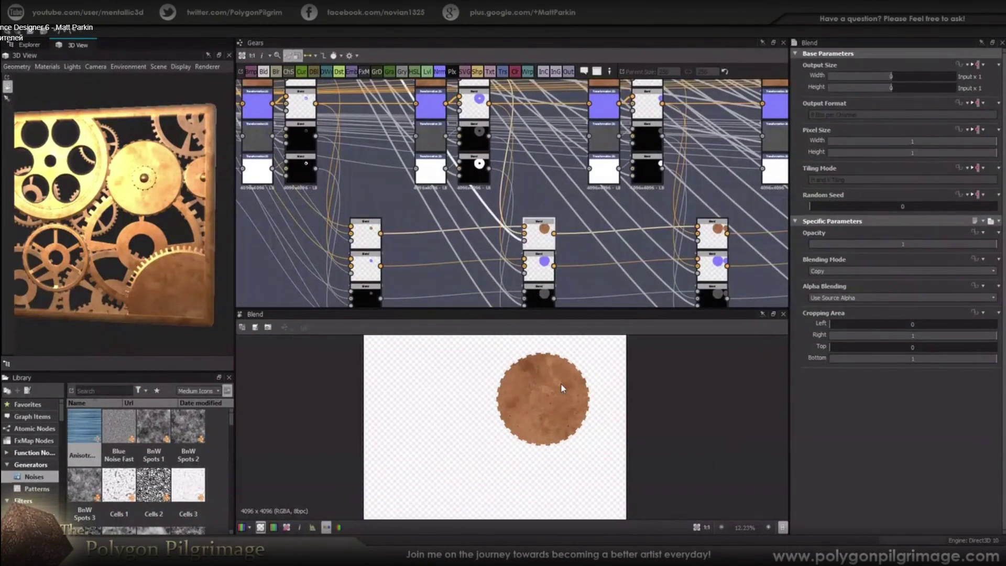
{"action": "scroll", "coordinate": [560, 380], "scroll_direction": "up", "scroll_amount": 5}
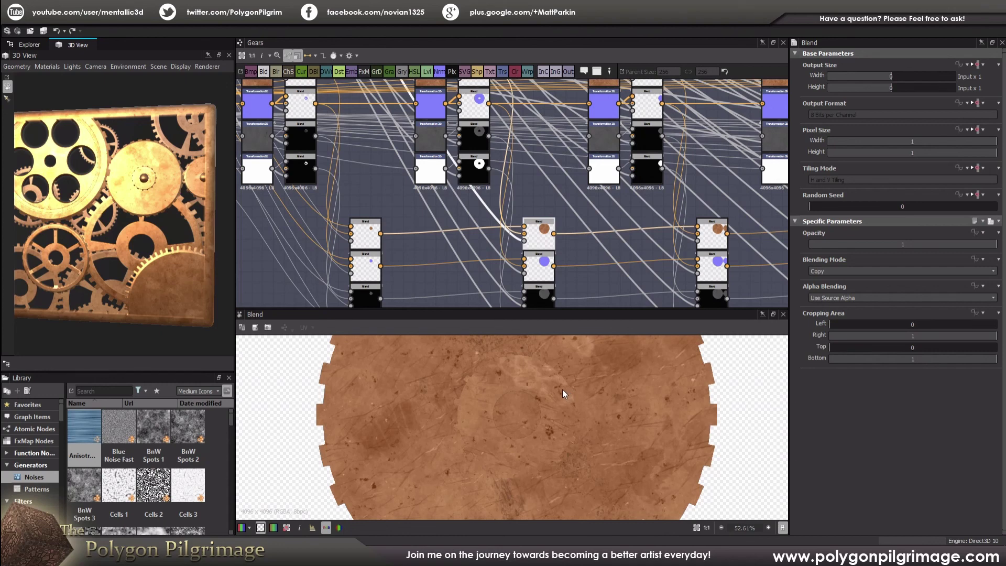
{"action": "scroll", "coordinate": [560, 389], "scroll_direction": "up", "scroll_amount": 1}
{"action": "scroll", "coordinate": [552, 399], "scroll_direction": "up", "scroll_amount": 1}
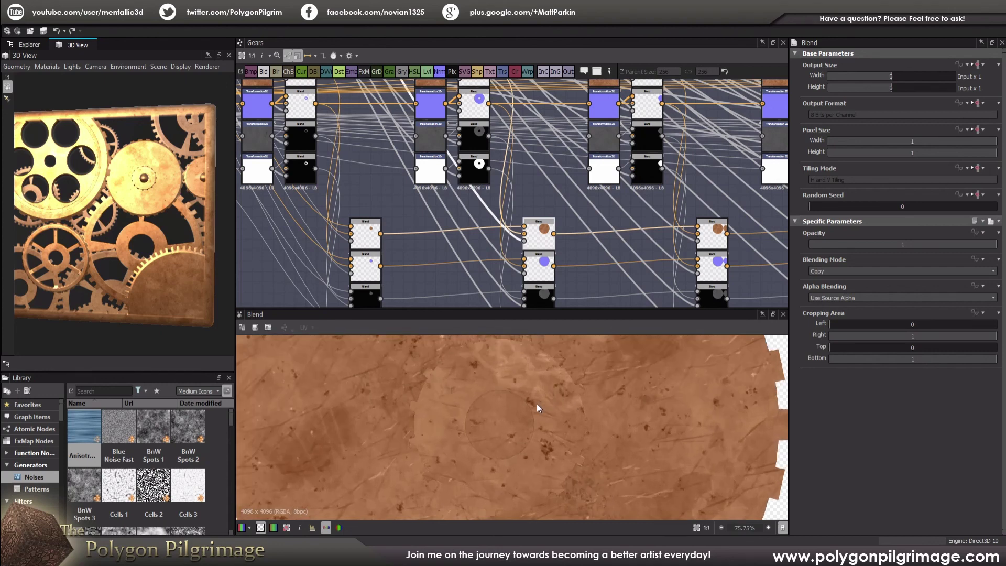
{"action": "scroll", "coordinate": [587, 404], "scroll_direction": "down", "scroll_amount": 3}
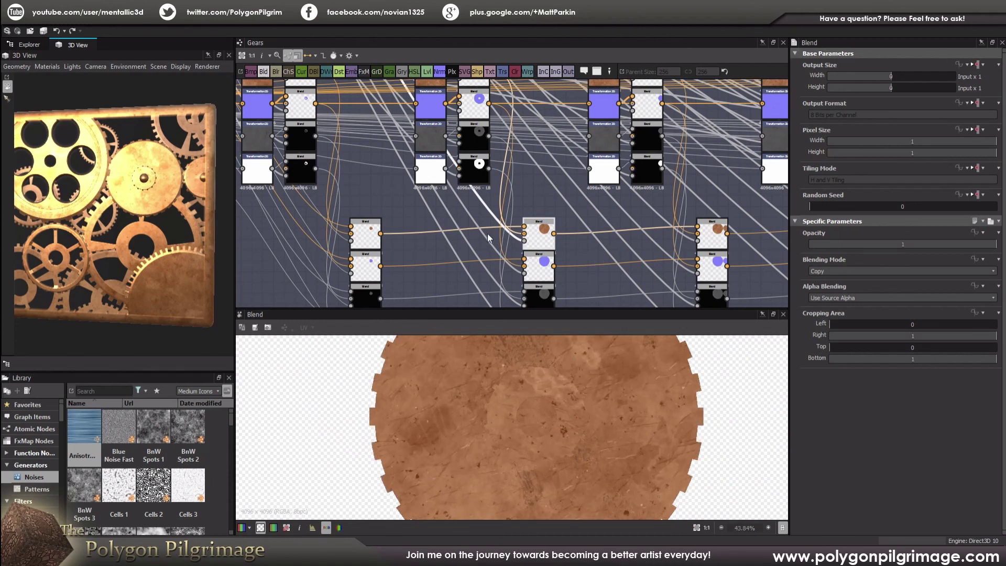
{"action": "scroll", "coordinate": [142, 201], "scroll_direction": "up", "scroll_amount": 5}
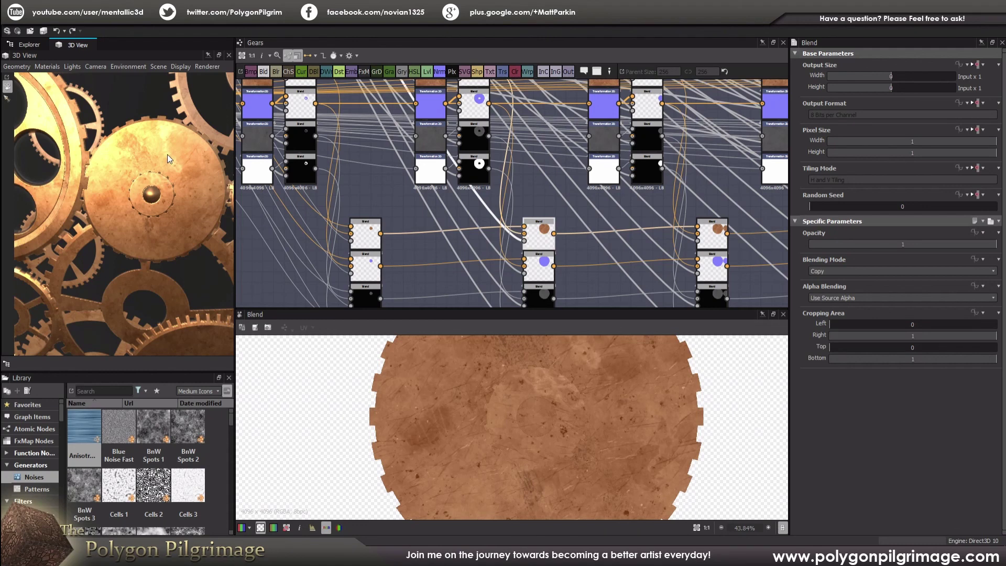
{"action": "scroll", "coordinate": [168, 224], "scroll_direction": "down", "scroll_amount": 5}
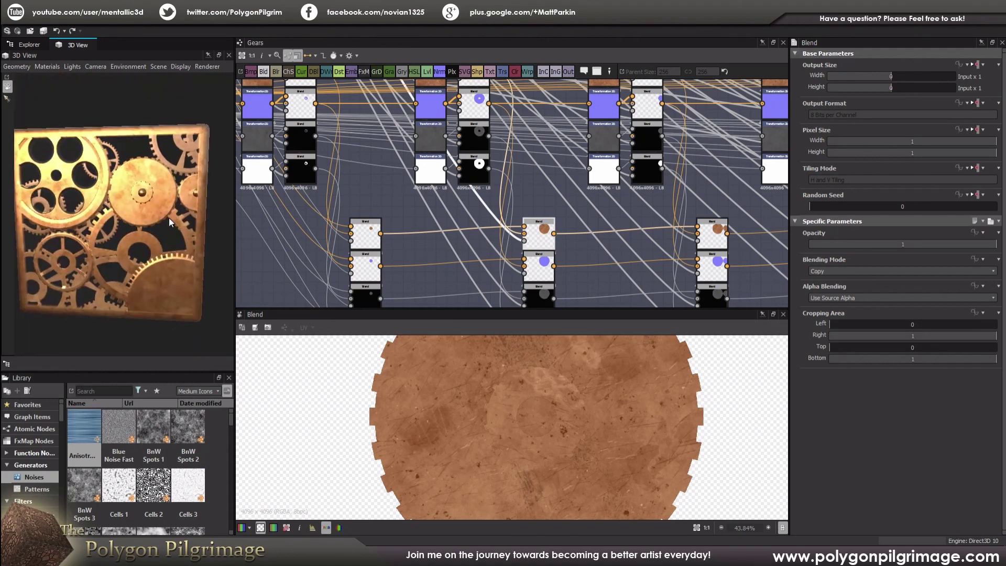
Step: Preview the lower-row colour Blend holding all the foreground gears and examine the texture variation between them
{"action": "middle_click_drag", "start_coordinate": [565, 179], "coordinate": [516, 237]}
{"action": "scroll", "coordinate": [516, 237], "scroll_direction": "up", "scroll_amount": 2}
{"action": "double_click", "coordinate": [438, 225]}
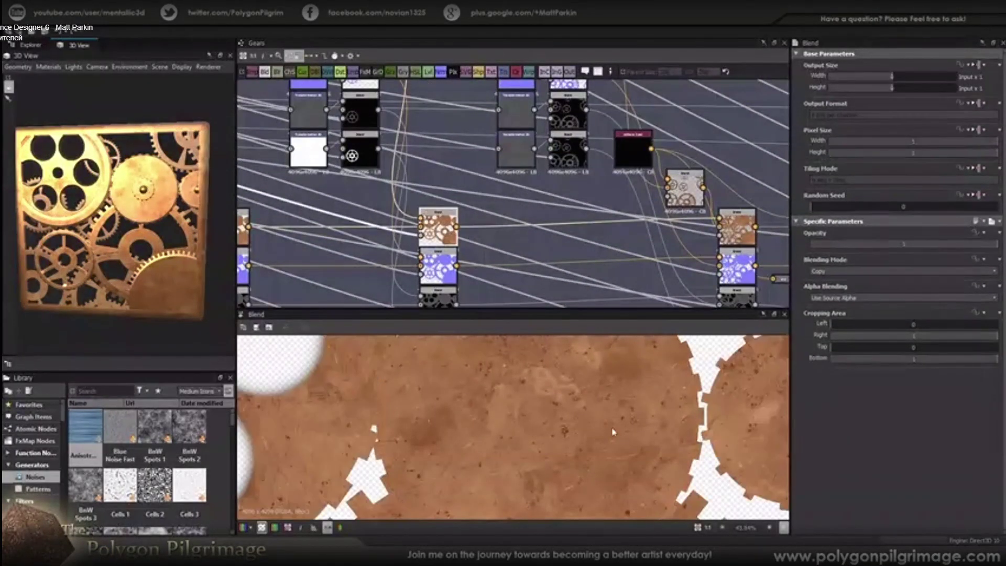
{"action": "scroll", "coordinate": [525, 417], "scroll_direction": "down", "scroll_amount": 2}
{"action": "scroll", "coordinate": [522, 414], "scroll_direction": "up", "scroll_amount": 4}
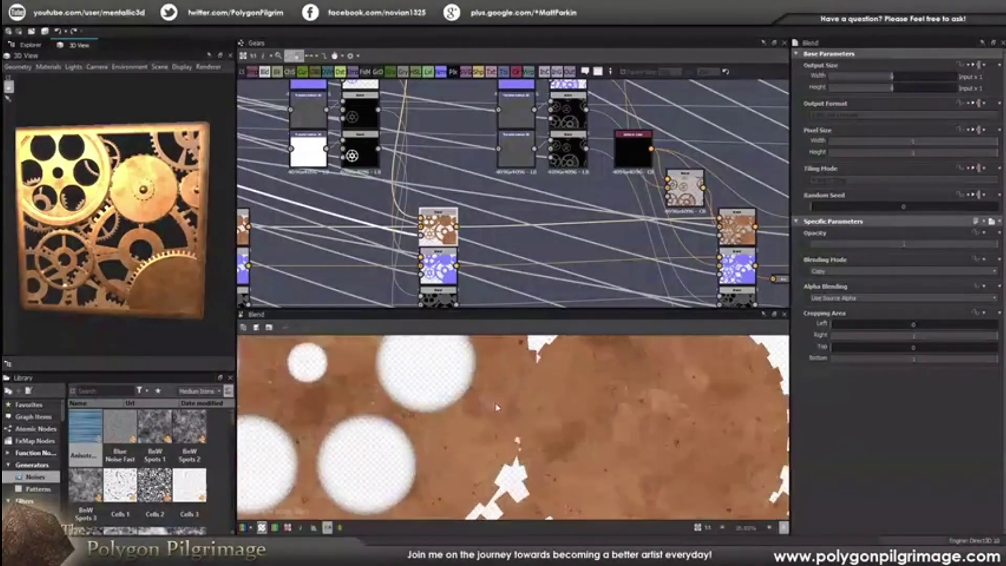
{"action": "scroll", "coordinate": [532, 401], "scroll_direction": "down", "scroll_amount": 3}
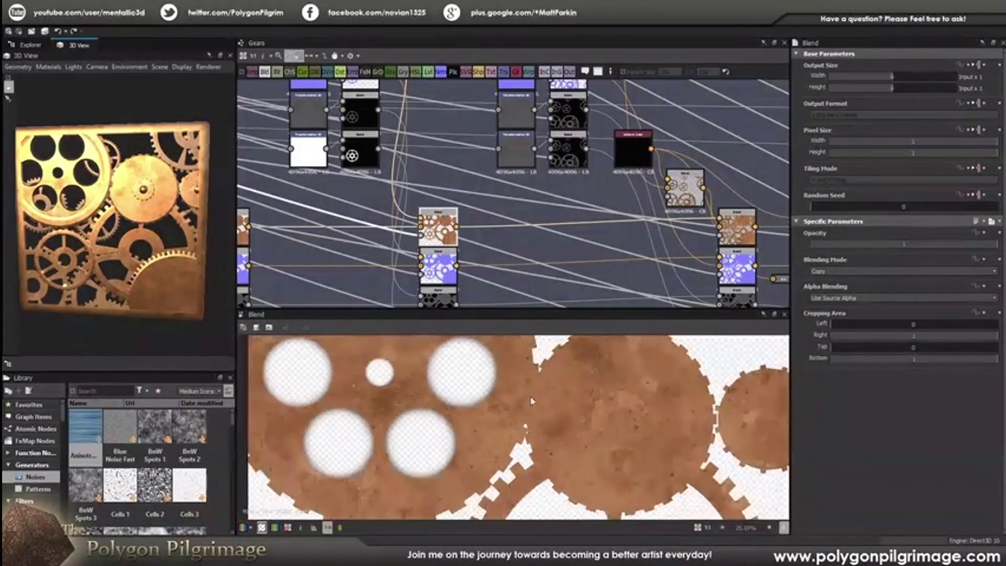
{"action": "scroll", "coordinate": [532, 401], "scroll_direction": "down", "scroll_amount": 3}
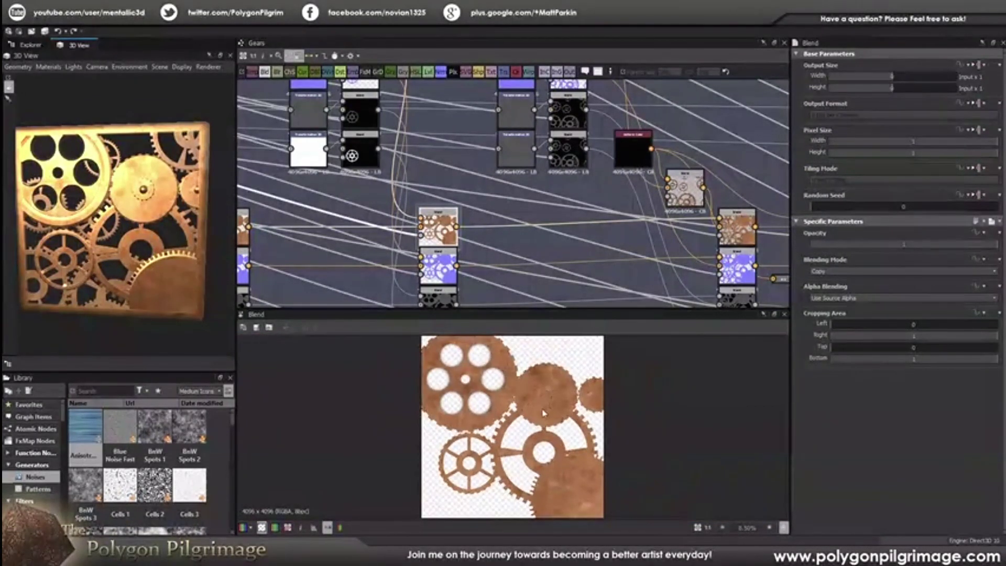
{"action": "scroll", "coordinate": [558, 404], "scroll_direction": "up", "scroll_amount": 3}
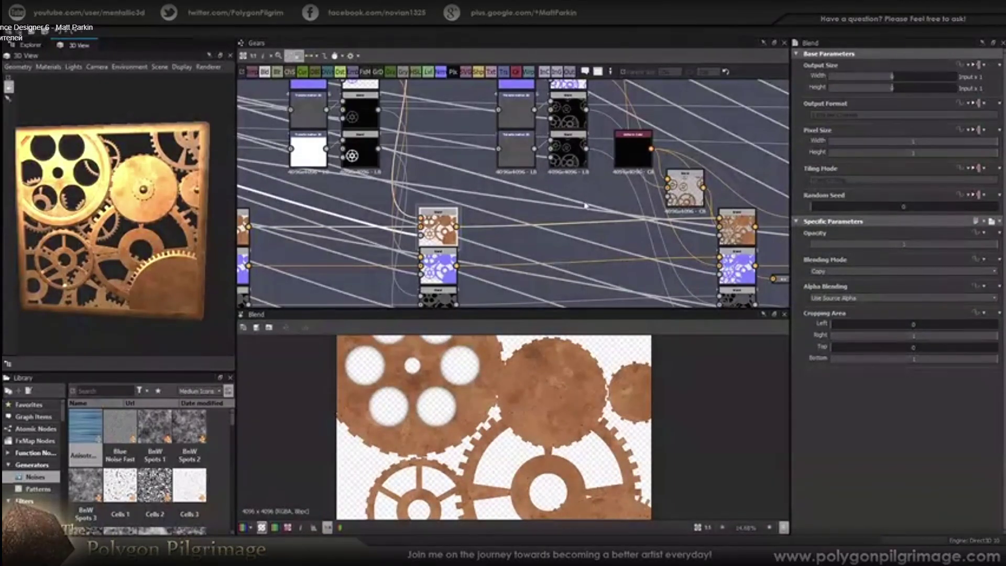
Step: Preview the final colour Blend fed by the black Uniform Color and inspect the gear holes and background gaps up close
{"action": "middle_click_drag", "start_coordinate": [602, 204], "coordinate": [427, 131]}
{"action": "scroll", "coordinate": [561, 187], "scroll_direction": "up", "scroll_amount": 2}
{"action": "left_click", "coordinate": [605, 168]}
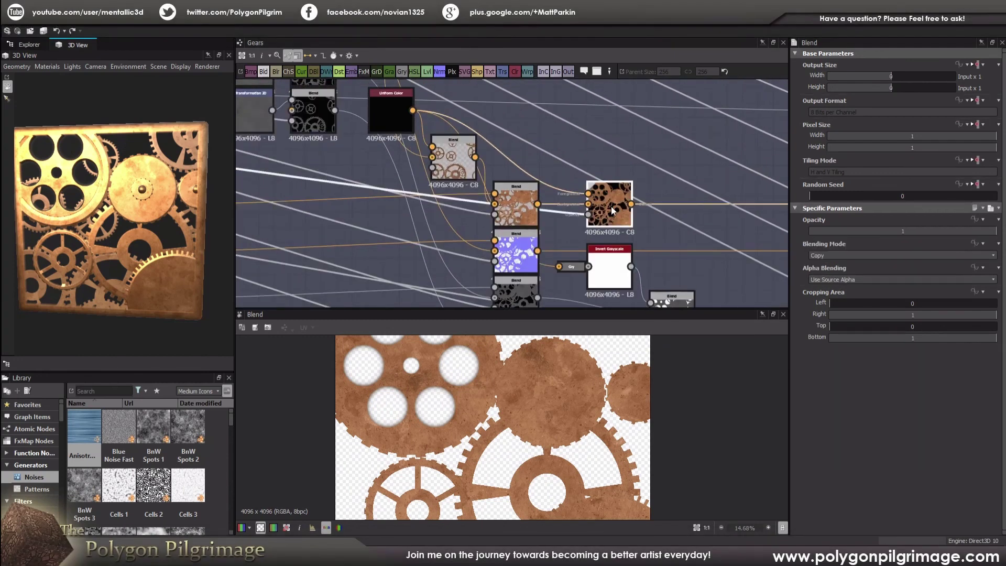
{"action": "scroll", "coordinate": [524, 442], "scroll_direction": "down", "scroll_amount": 2}
{"action": "scroll", "coordinate": [515, 433], "scroll_direction": "up", "scroll_amount": 3}
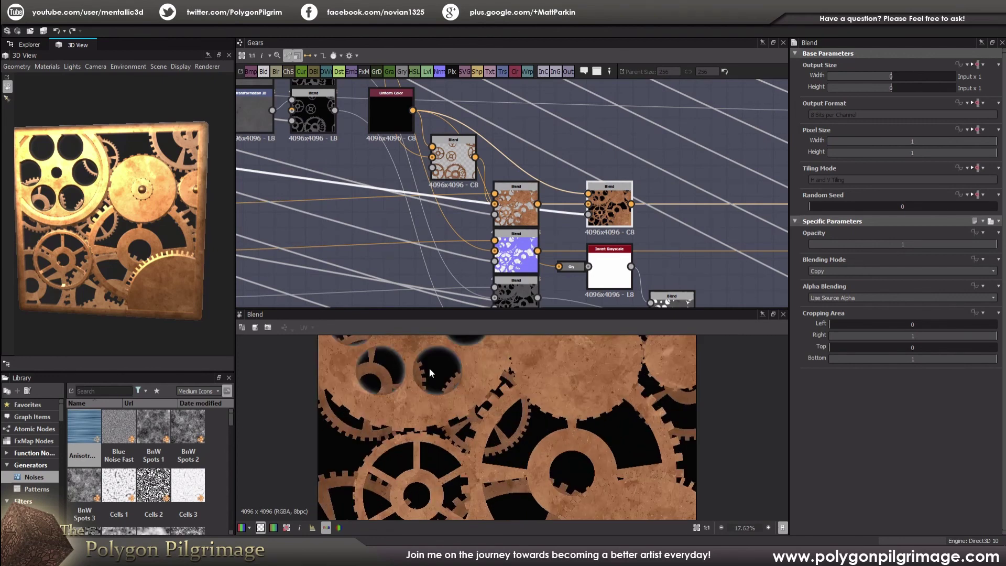
{"action": "scroll", "coordinate": [434, 390], "scroll_direction": "up", "scroll_amount": 4}
{"action": "scroll", "coordinate": [526, 410], "scroll_direction": "down", "scroll_amount": 3}
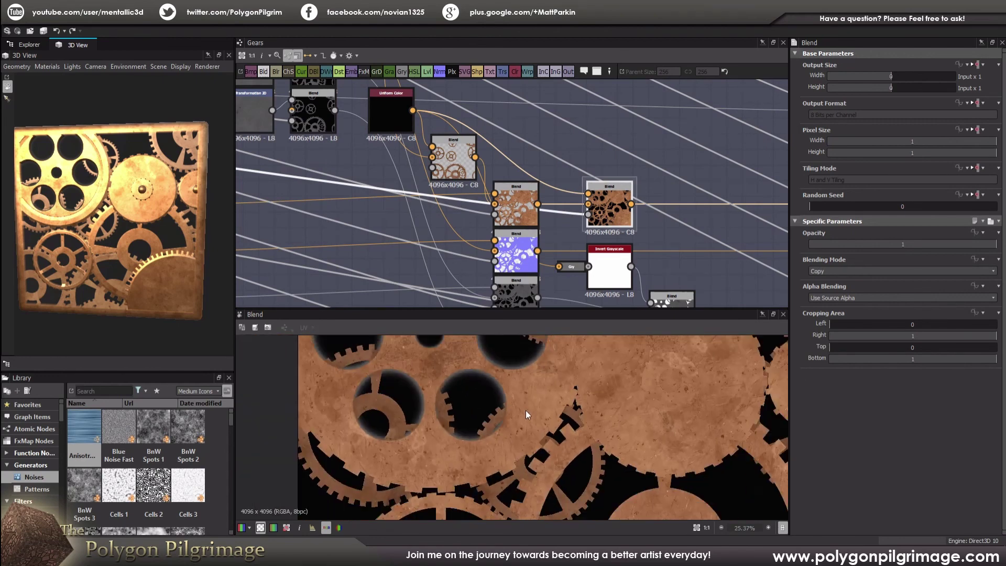
{"action": "scroll", "coordinate": [520, 394], "scroll_direction": "up", "scroll_amount": 4}
{"action": "scroll", "coordinate": [610, 429], "scroll_direction": "down", "scroll_amount": 5}
{"action": "scroll", "coordinate": [566, 224], "scroll_direction": "down", "scroll_amount": 1}
{"action": "scroll", "coordinate": [565, 224], "scroll_direction": "down", "scroll_amount": 1}
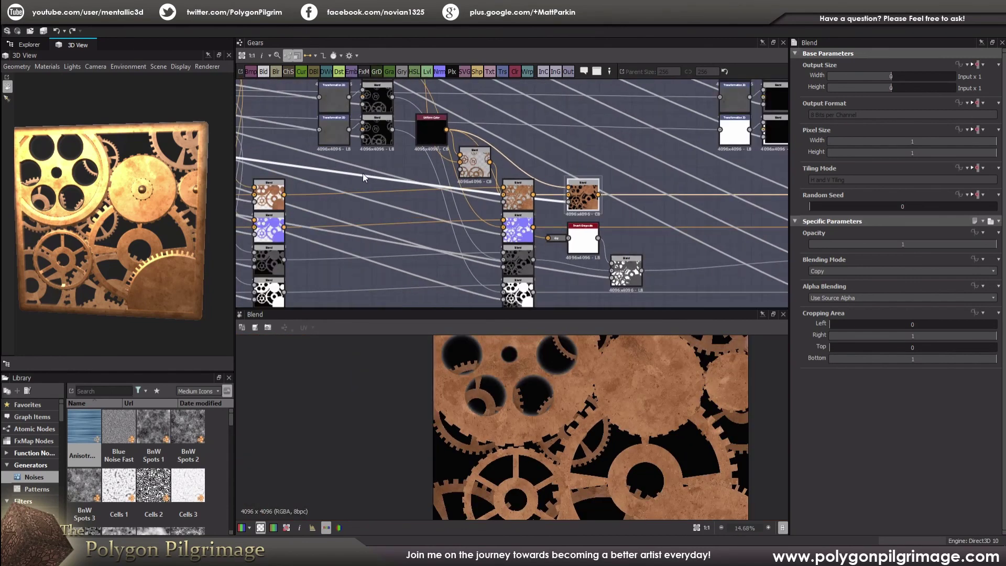
Step: Examine the gaps between gears in the 3D view and preview the roughness Blend fed by the Invert Grayscale node
{"action": "middle_click_drag", "start_coordinate": [555, 238], "coordinate": [519, 195]}
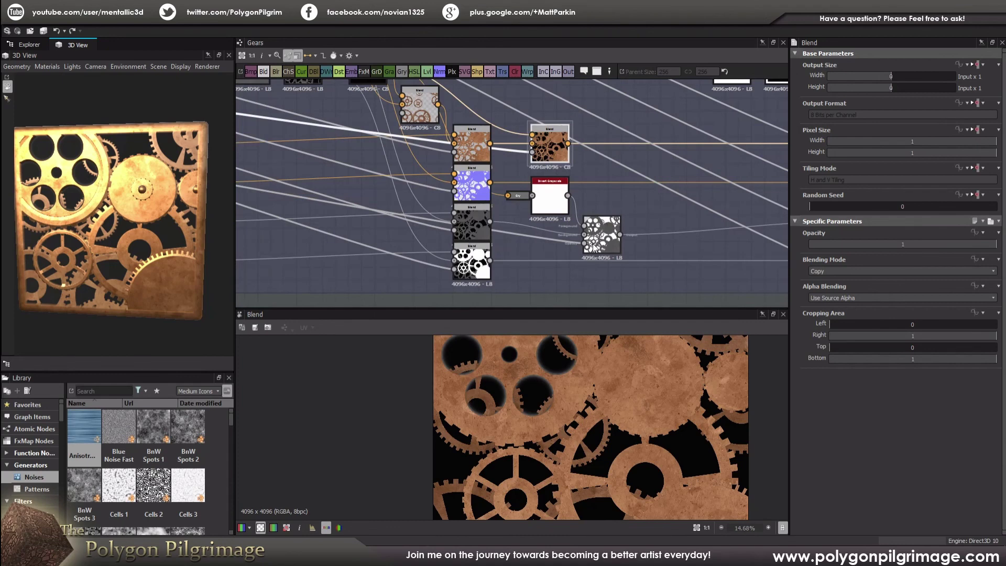
{"action": "scroll", "coordinate": [550, 236], "scroll_direction": "up", "scroll_amount": 1}
{"action": "scroll", "coordinate": [563, 253], "scroll_direction": "up", "scroll_amount": 1}
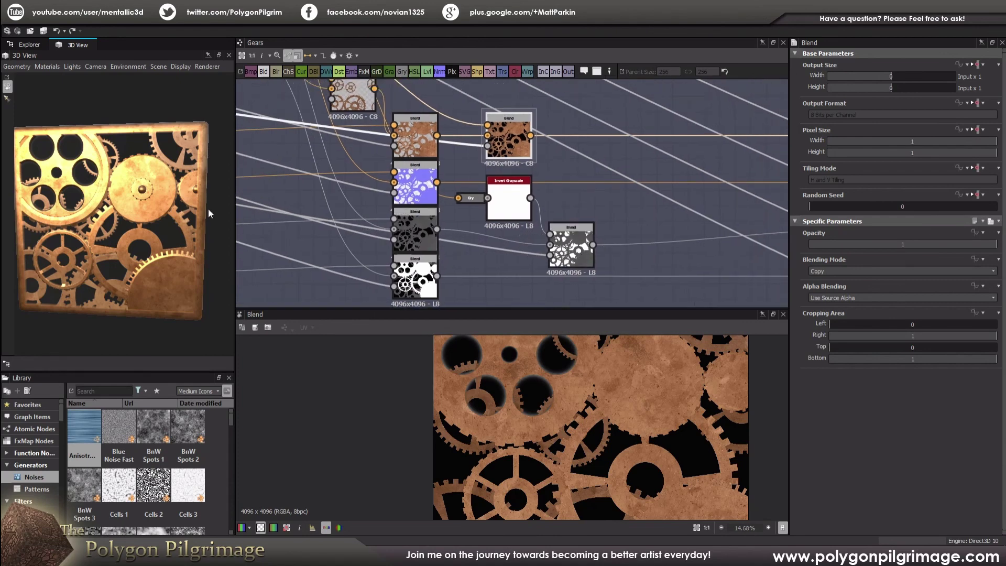
{"action": "scroll", "coordinate": [155, 225], "scroll_direction": "up", "scroll_amount": 5}
{"action": "scroll", "coordinate": [155, 225], "scroll_direction": "up", "scroll_amount": 1}
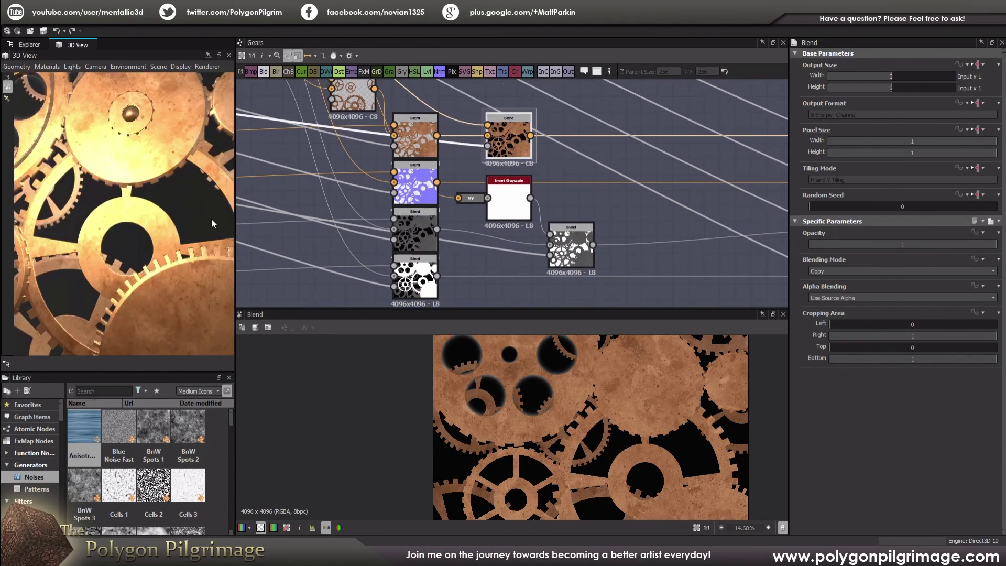
{"action": "double_click", "coordinate": [591, 245]}
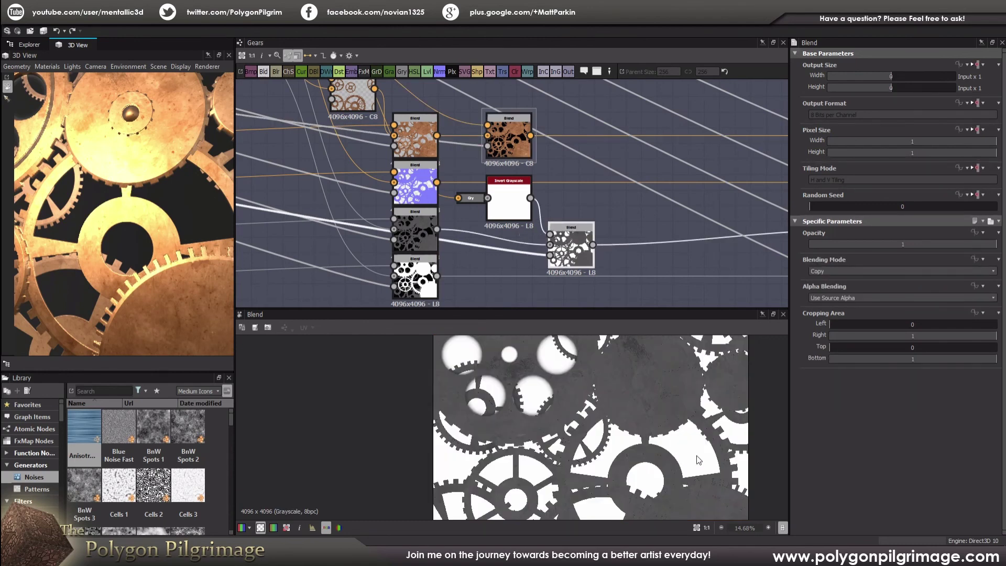
Step: Preview the last colour Blend at the end of the lower row, past the Transformation 2D and Blend pairs
{"action": "scroll", "coordinate": [593, 211], "scroll_direction": "down", "scroll_amount": 5}
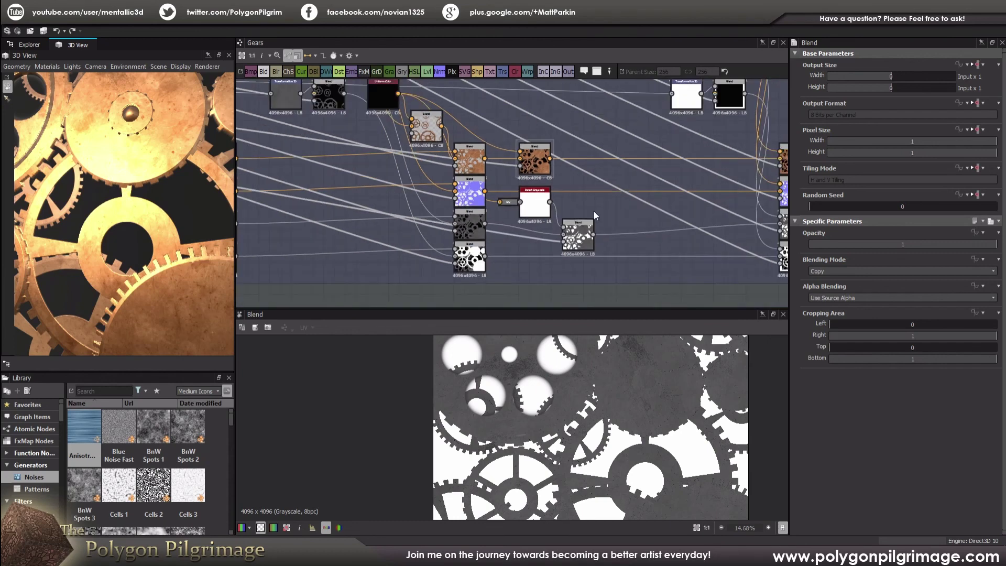
{"action": "middle_click_drag", "start_coordinate": [616, 215], "coordinate": [550, 306]}
{"action": "scroll", "coordinate": [569, 220], "scroll_direction": "up", "scroll_amount": 4}
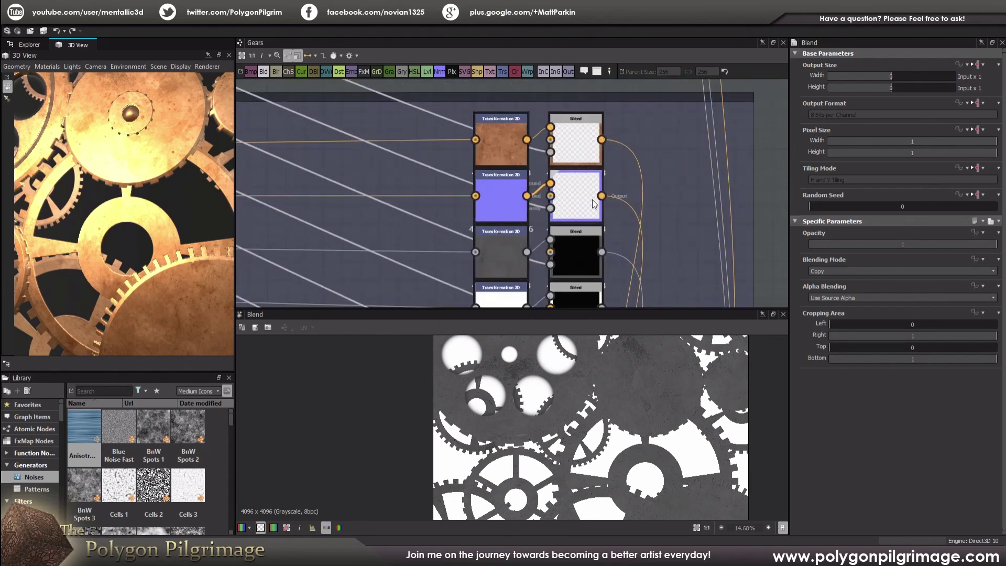
{"action": "scroll", "coordinate": [583, 194], "scroll_direction": "down", "scroll_amount": 3}
{"action": "middle_click_drag", "start_coordinate": [617, 302], "coordinate": [585, 184]}
{"action": "scroll", "coordinate": [614, 212], "scroll_direction": "up", "scroll_amount": 3}
{"action": "double_click", "coordinate": [616, 211]}
{"action": "scroll", "coordinate": [592, 415], "scroll_direction": "down", "scroll_amount": 4}
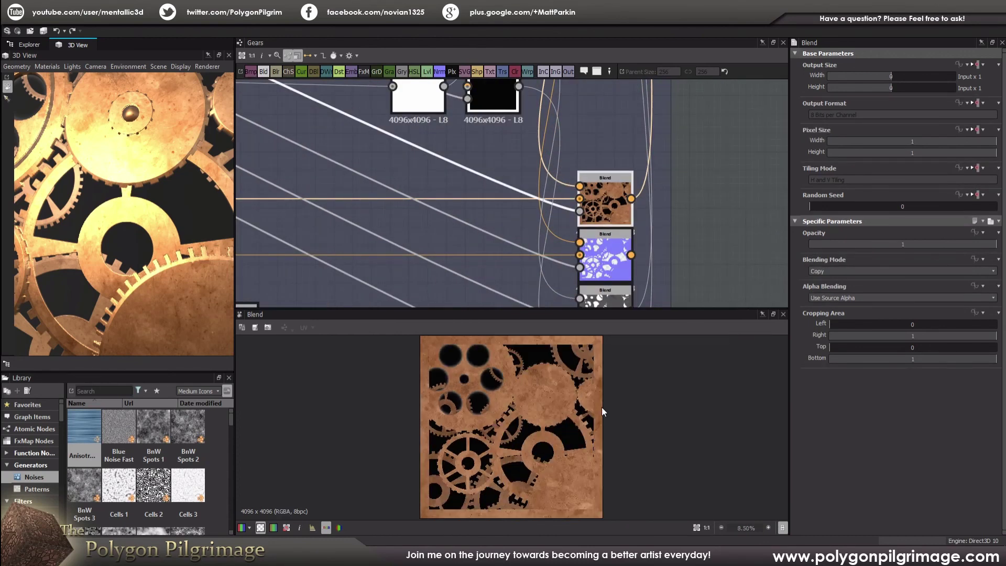
{"action": "scroll", "coordinate": [596, 230], "scroll_direction": "down", "scroll_amount": 3}
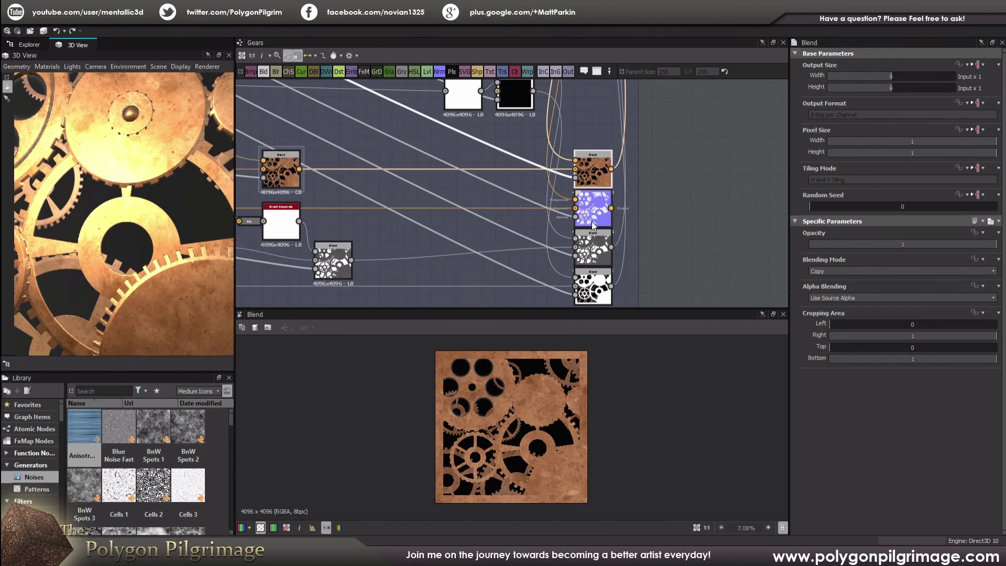
Step: Preview the last normal Blend in the lower row and toggle the 2D view's background display while checking its gaps
{"action": "double_click", "coordinate": [591, 198]}
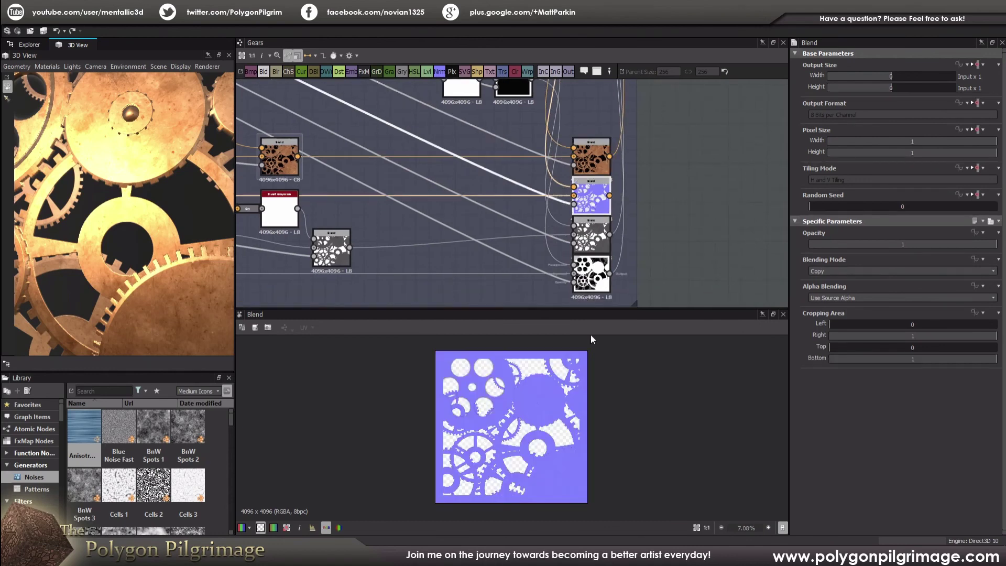
{"action": "scroll", "coordinate": [514, 429], "scroll_direction": "up", "scroll_amount": 1}
{"action": "left_click", "coordinate": [260, 528]}
{"action": "left_click", "coordinate": [261, 528]}
Step: Preview the last roughness Blend up close and compare its surface with the gears in the 3D view
{"action": "double_click", "coordinate": [579, 242]}
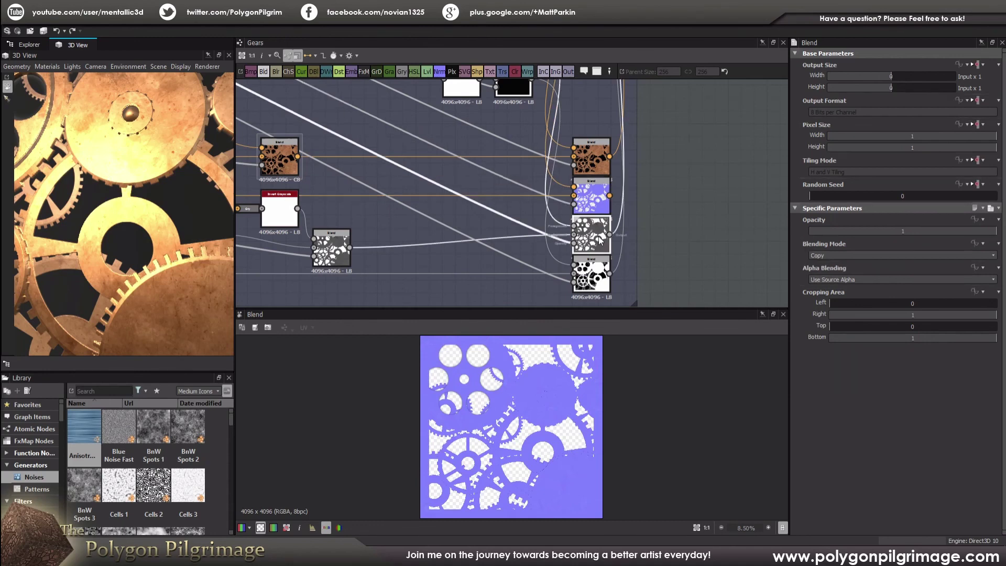
{"action": "scroll", "coordinate": [541, 391], "scroll_direction": "up", "scroll_amount": 4}
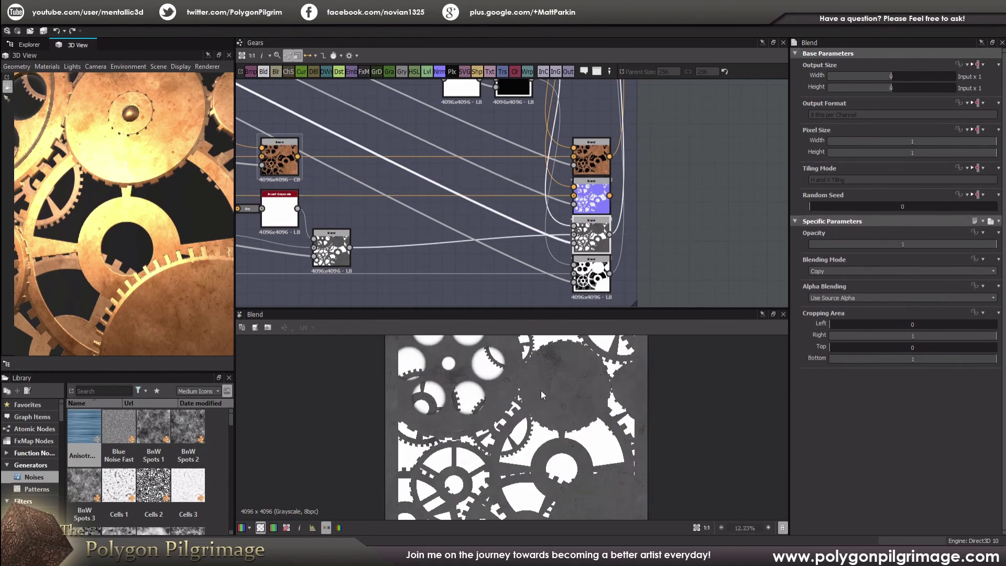
{"action": "left_click_drag", "start_coordinate": [178, 197], "coordinate": [157, 202]}
{"action": "left_click_drag", "start_coordinate": [166, 282], "coordinate": [158, 261]}
Step: Preview the last metallic Blend in the lower row and examine its black, grey and white gear areas
{"action": "double_click", "coordinate": [592, 262]}
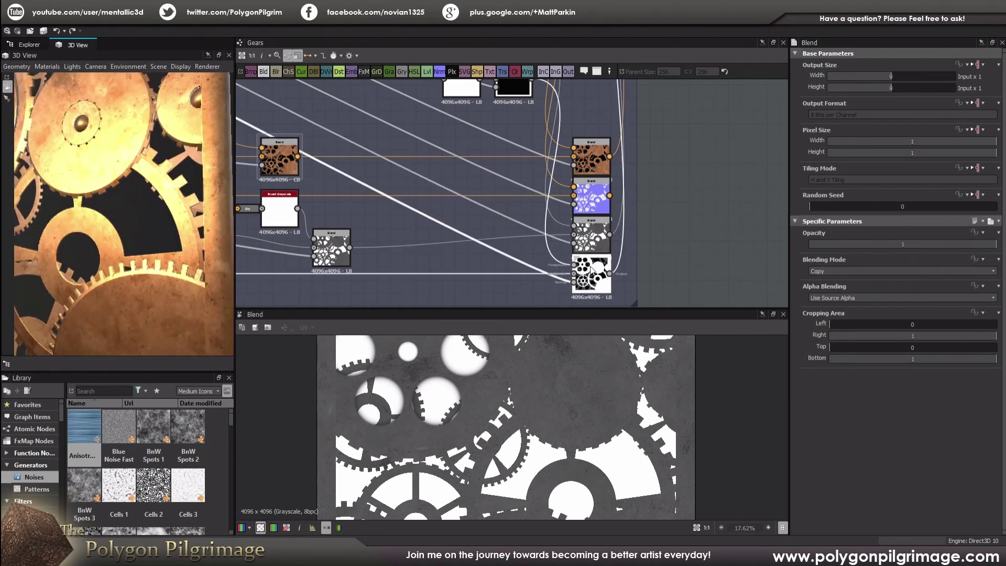
{"action": "scroll", "coordinate": [511, 428], "scroll_direction": "down", "scroll_amount": 4}
{"action": "scroll", "coordinate": [511, 427], "scroll_direction": "down", "scroll_amount": 1}
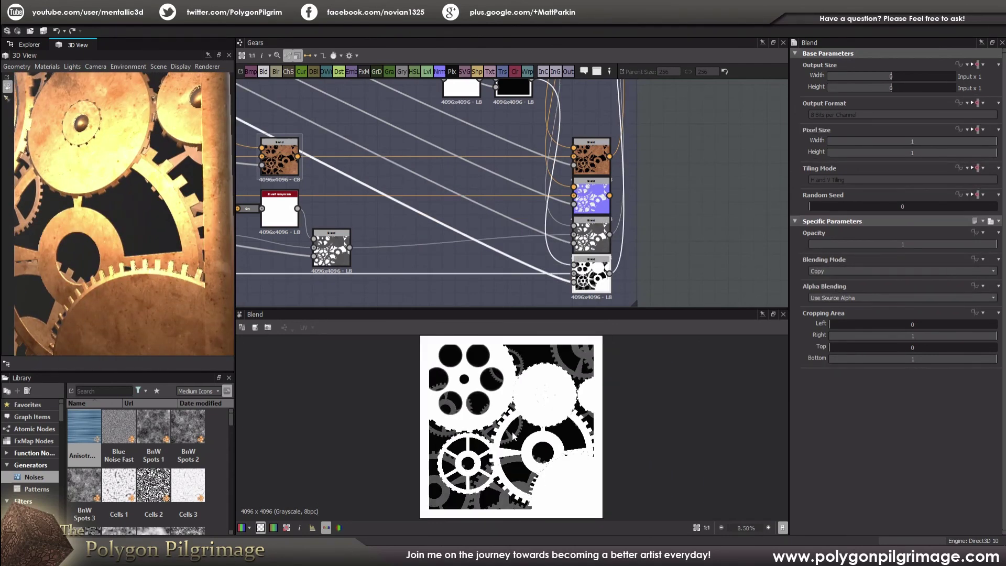
{"action": "scroll", "coordinate": [474, 423], "scroll_direction": "up", "scroll_amount": 1}
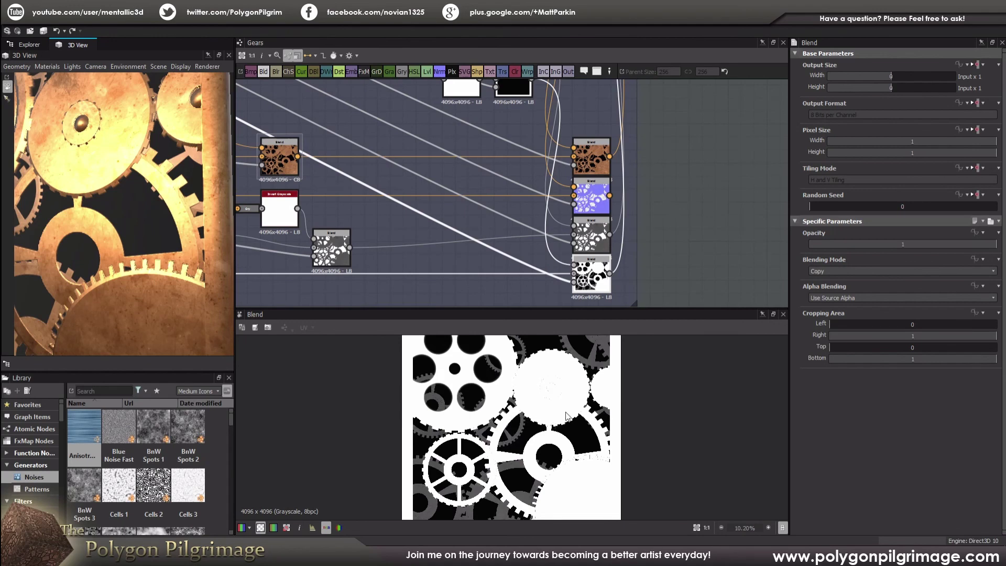
Step: Preview the Blend feeding the Height output and examine the full height map of the gears and frame
{"action": "scroll", "coordinate": [560, 203], "scroll_direction": "down", "scroll_amount": 3}
{"action": "scroll", "coordinate": [568, 214], "scroll_direction": "up", "scroll_amount": 6}
{"action": "scroll", "coordinate": [566, 200], "scroll_direction": "down", "scroll_amount": 5}
{"action": "scroll", "coordinate": [564, 183], "scroll_direction": "up", "scroll_amount": 4}
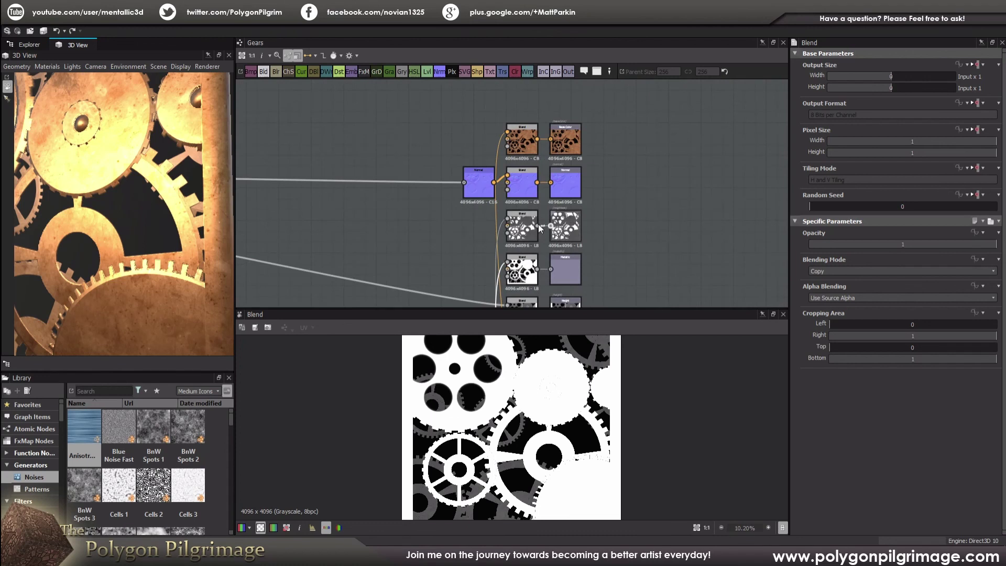
{"action": "double_click", "coordinate": [545, 266]}
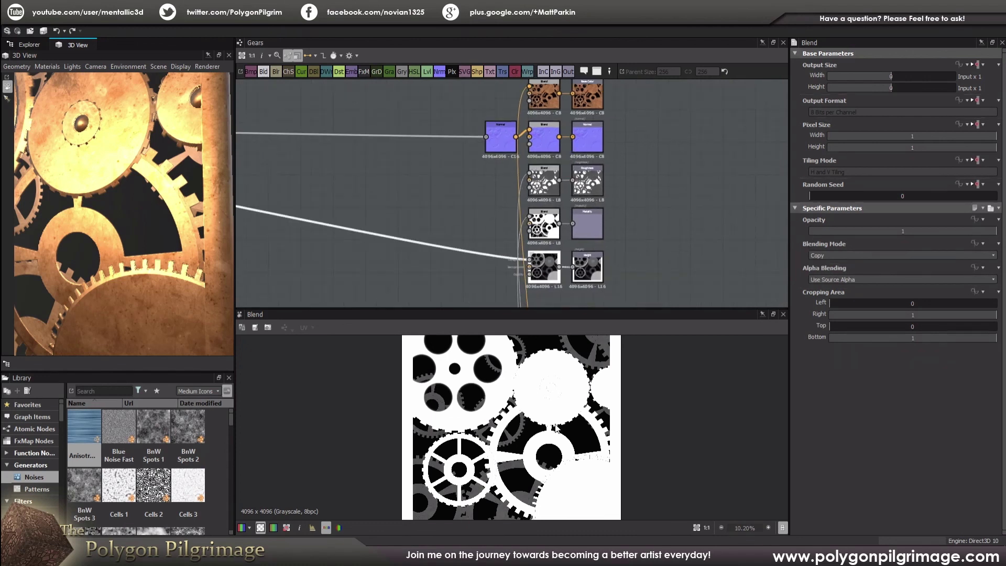
{"action": "scroll", "coordinate": [540, 417], "scroll_direction": "down", "scroll_amount": 2}
{"action": "scroll", "coordinate": [540, 417], "scroll_direction": "up", "scroll_amount": 1}
{"action": "scroll", "coordinate": [417, 234], "scroll_direction": "down", "scroll_amount": 3}
Step: Preview the Normal node that feeds the normal output's Blend and locate the last lower-row normal Blend for comparison
{"action": "middle_click_drag", "start_coordinate": [534, 217], "coordinate": [619, 232]}
{"action": "scroll", "coordinate": [580, 209], "scroll_direction": "up", "scroll_amount": 2}
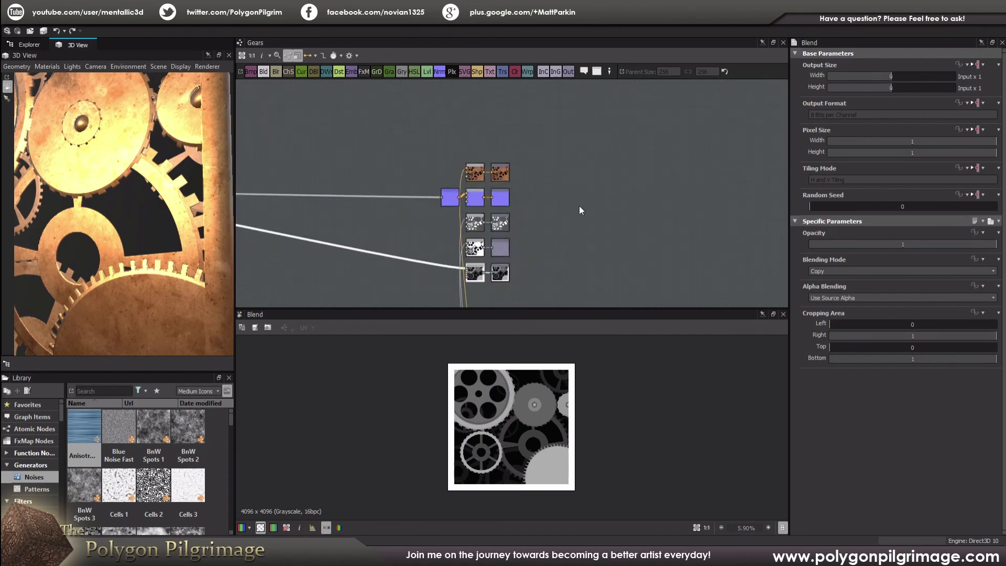
{"action": "scroll", "coordinate": [392, 209], "scroll_direction": "up", "scroll_amount": 3}
{"action": "left_click", "coordinate": [410, 193]}
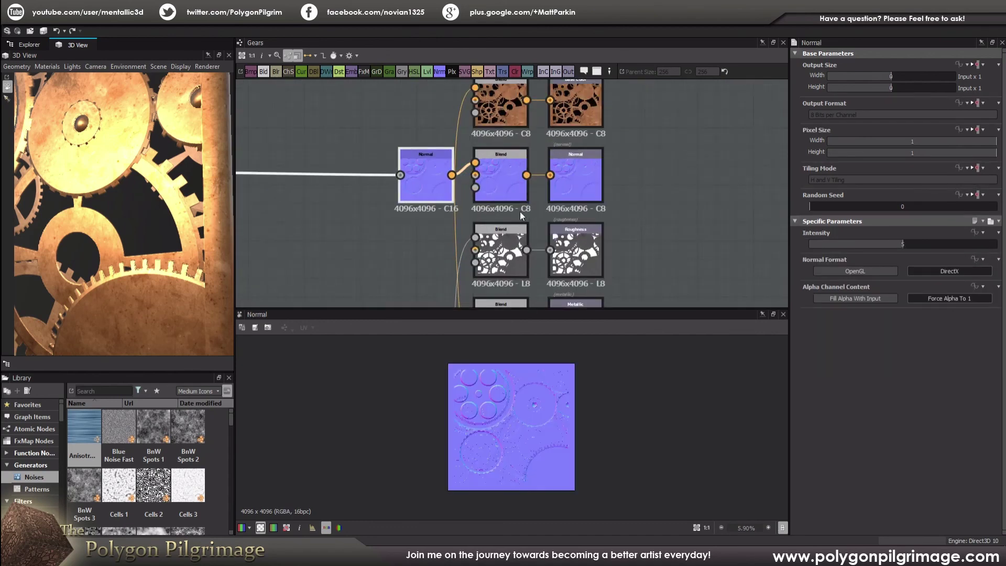
{"action": "scroll", "coordinate": [490, 229], "scroll_direction": "down", "scroll_amount": 5}
{"action": "middle_click_drag", "start_coordinate": [479, 181], "coordinate": [522, 163]}
{"action": "scroll", "coordinate": [587, 242], "scroll_direction": "up", "scroll_amount": 6}
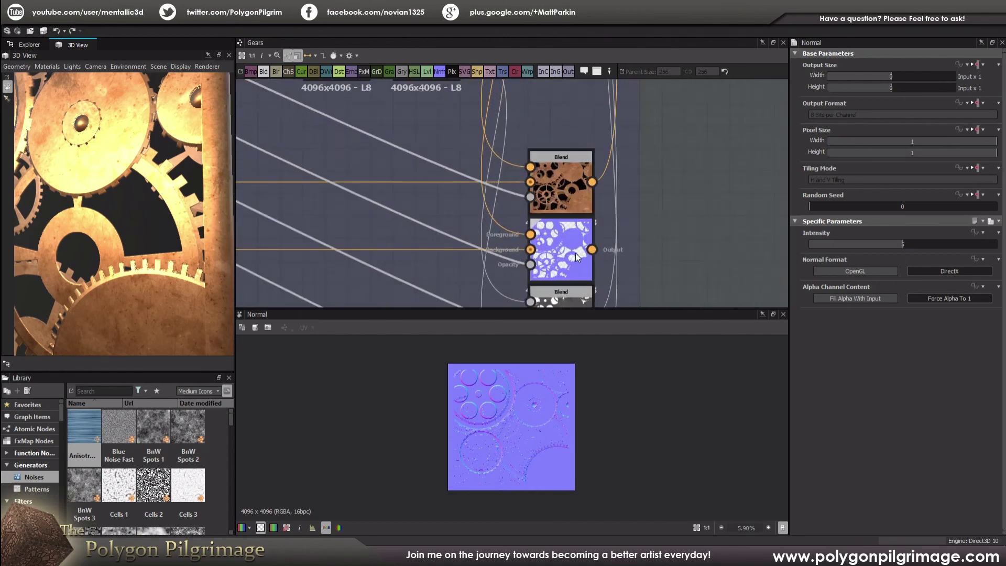
{"action": "scroll", "coordinate": [507, 391], "scroll_direction": "up", "scroll_amount": 6}
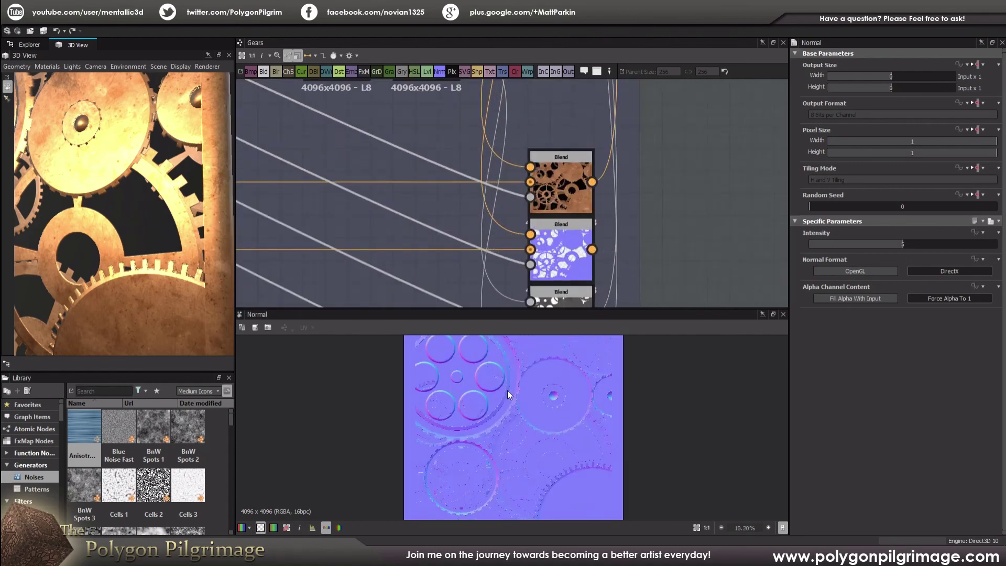
Step: Preview the last lower-row normal Blend up close and compare its fine surface detail with the disc in the 3D view
{"action": "double_click", "coordinate": [553, 252]}
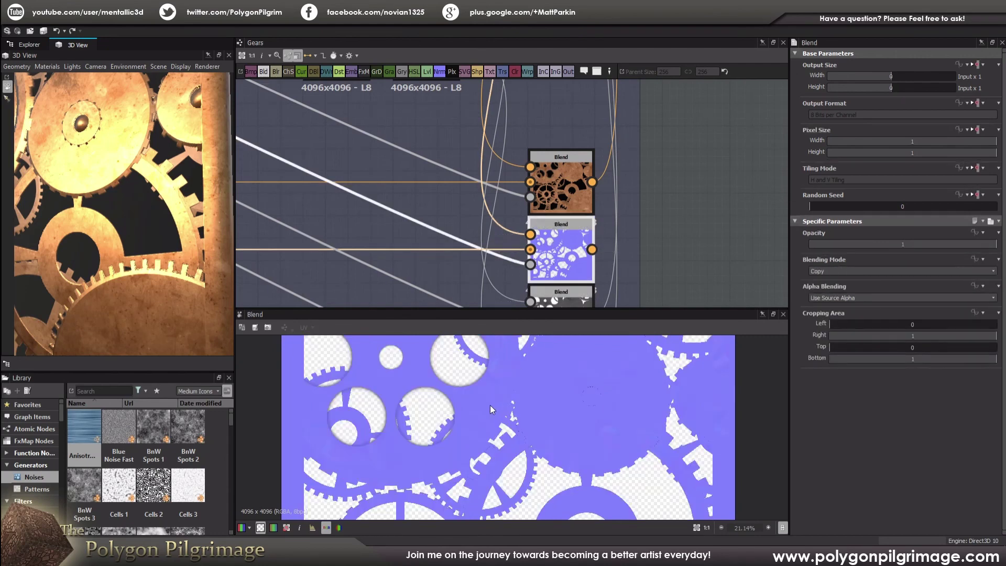
{"action": "scroll", "coordinate": [491, 409], "scroll_direction": "up", "scroll_amount": 2}
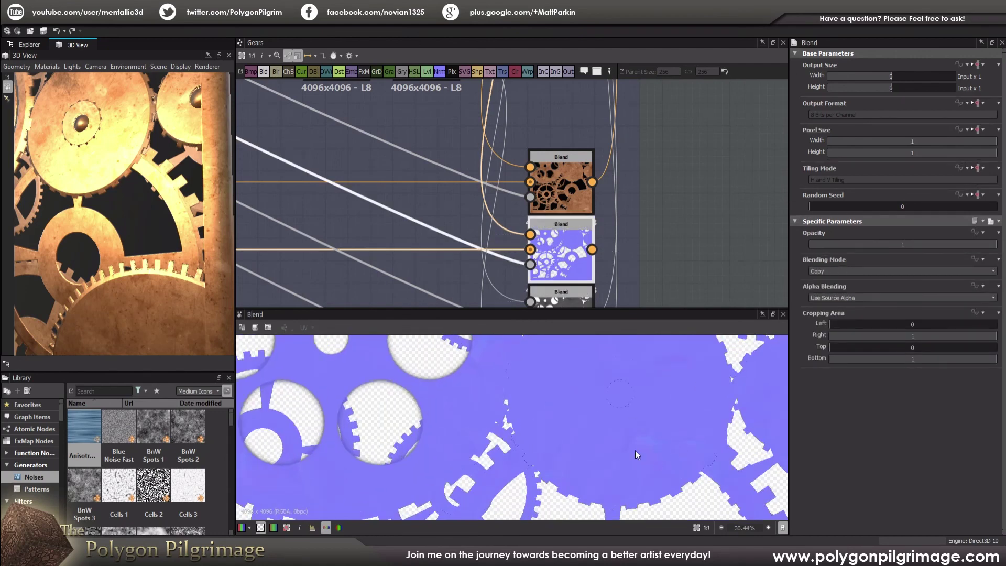
{"action": "left_click_drag", "start_coordinate": [92, 162], "coordinate": [139, 193]}
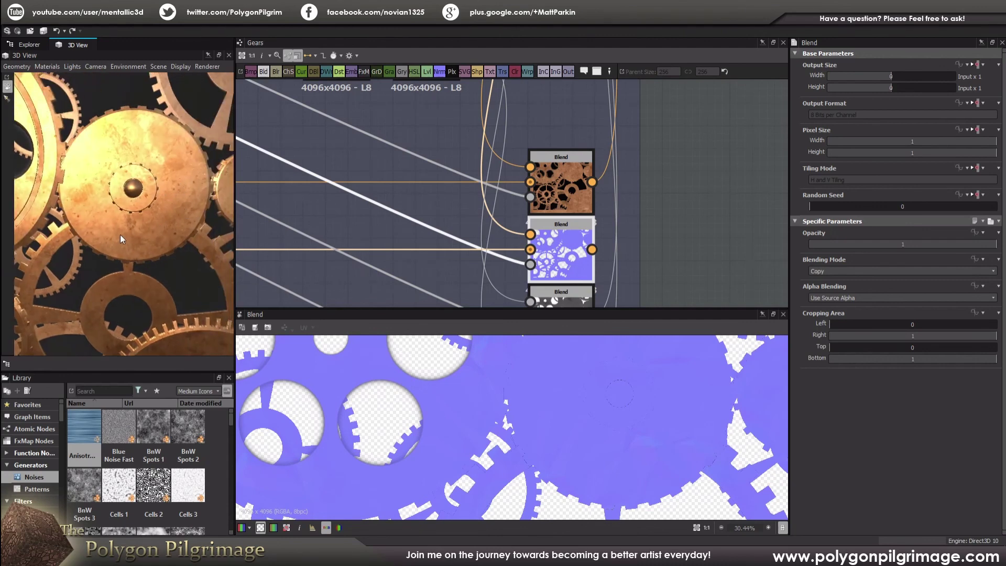
{"action": "scroll", "coordinate": [153, 191], "scroll_direction": "down", "scroll_amount": 5}
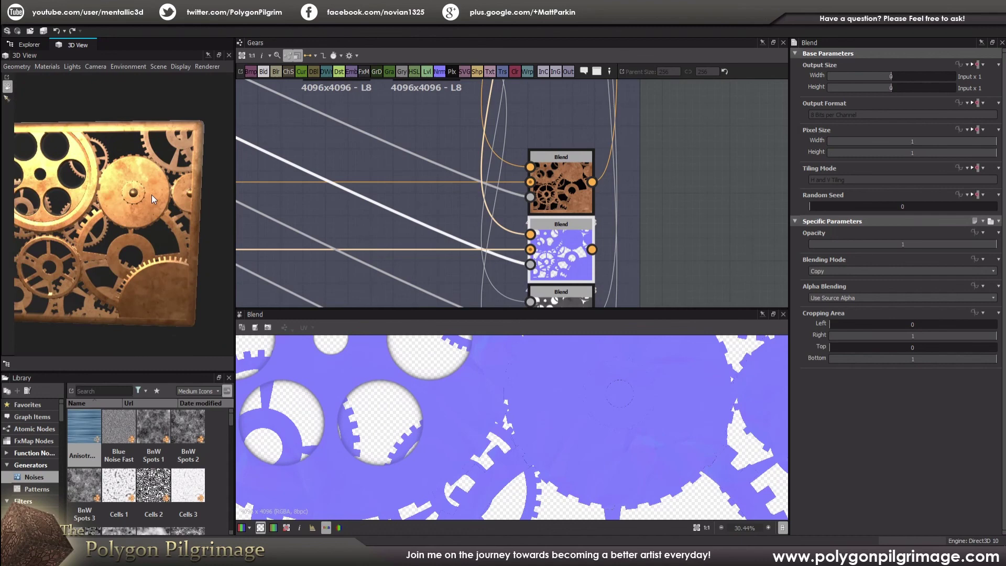
{"action": "left_click_drag", "start_coordinate": [152, 194], "coordinate": [161, 191]}
{"action": "scroll", "coordinate": [505, 160], "scroll_direction": "down", "scroll_amount": 6}
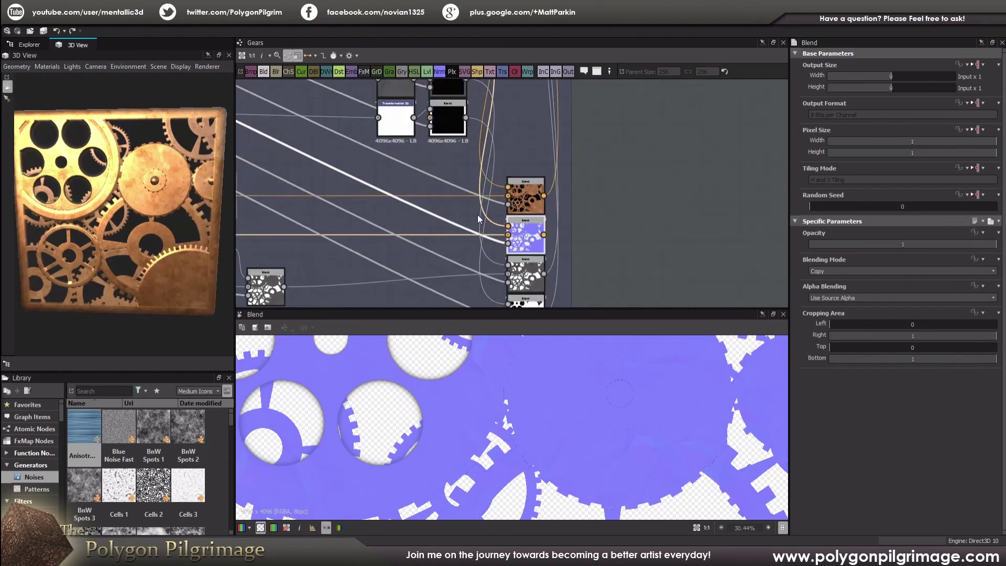
Step: Preview the height-driven Normal node beside the outputs and inspect the gear edges in the 3D view from several angles
{"action": "scroll", "coordinate": [516, 167], "scroll_direction": "up", "scroll_amount": 5}
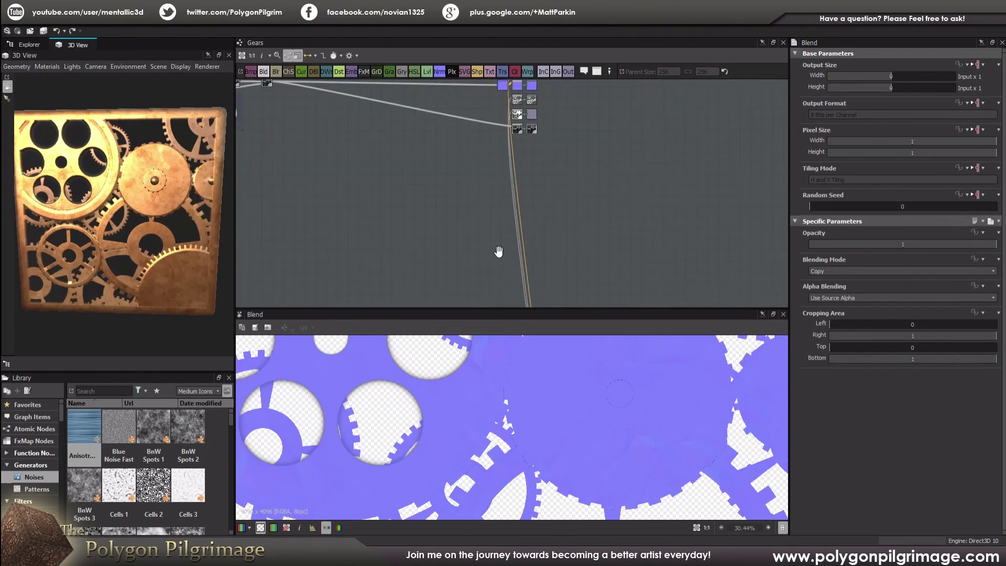
{"action": "scroll", "coordinate": [521, 186], "scroll_direction": "up", "scroll_amount": 3}
{"action": "left_click", "coordinate": [467, 195]}
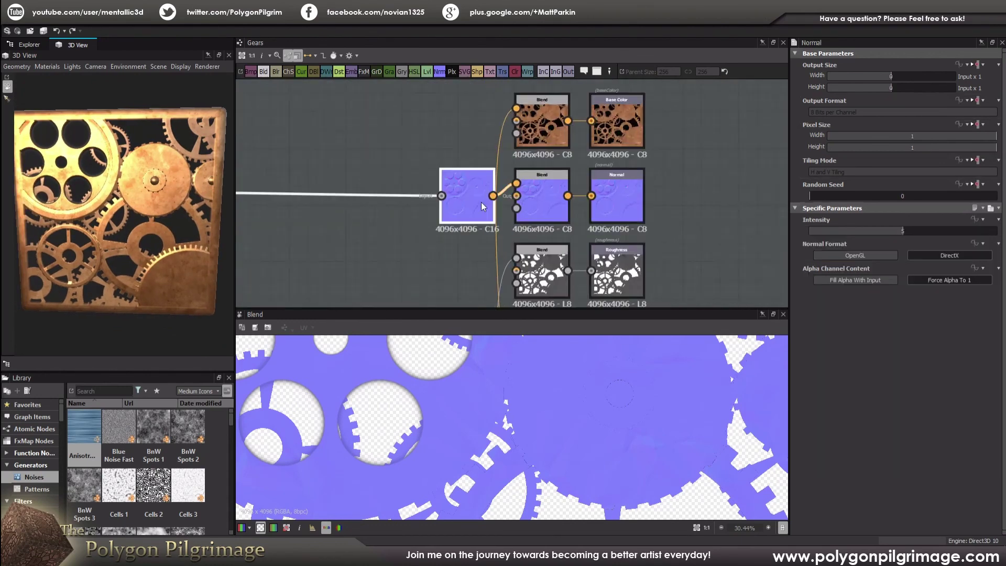
{"action": "left_click_drag", "start_coordinate": [137, 181], "coordinate": [162, 195]}
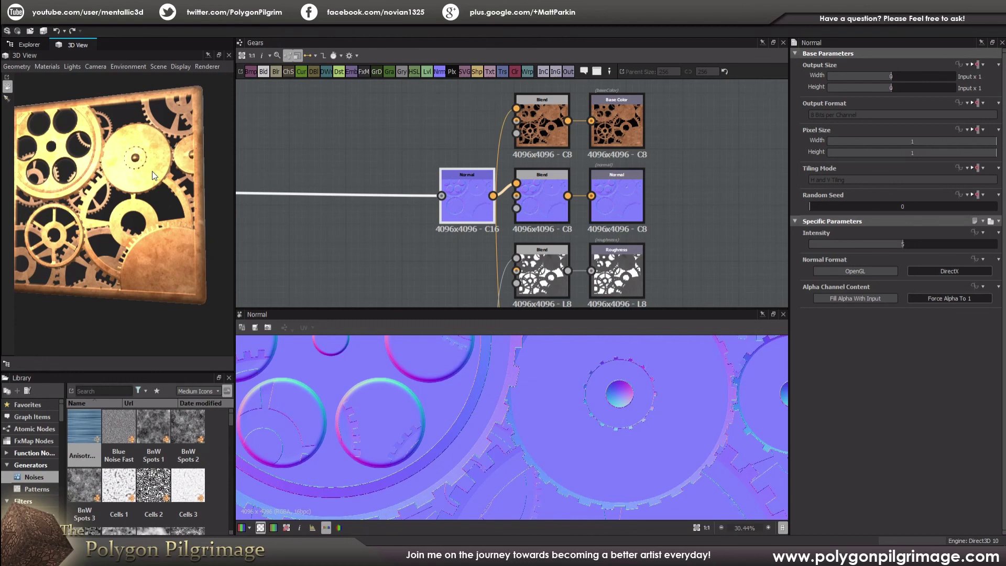
{"action": "left_click_drag", "start_coordinate": [152, 171], "coordinate": [151, 181]}
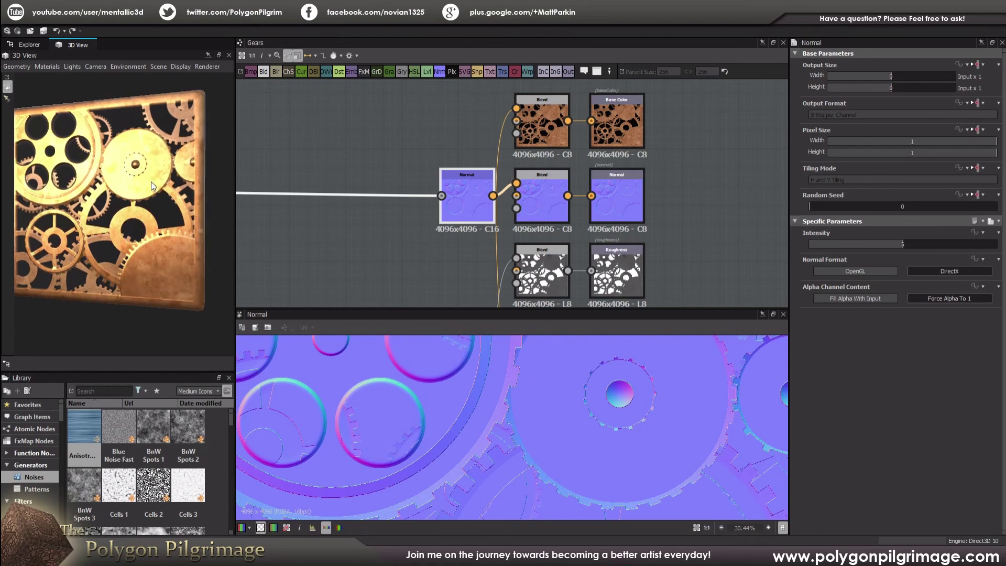
{"action": "scroll", "coordinate": [151, 182], "scroll_direction": "up", "scroll_amount": 2}
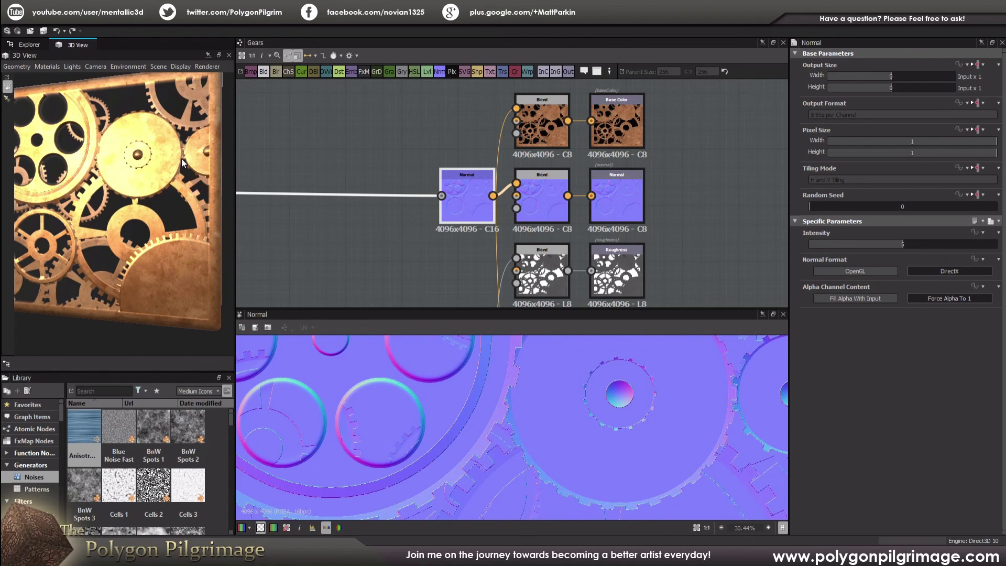
Step: Review the Base Color, Normal, Roughness, Metallic and Height output nodes with their feeding Blends
{"action": "scroll", "coordinate": [597, 173], "scroll_direction": "down", "scroll_amount": 5}
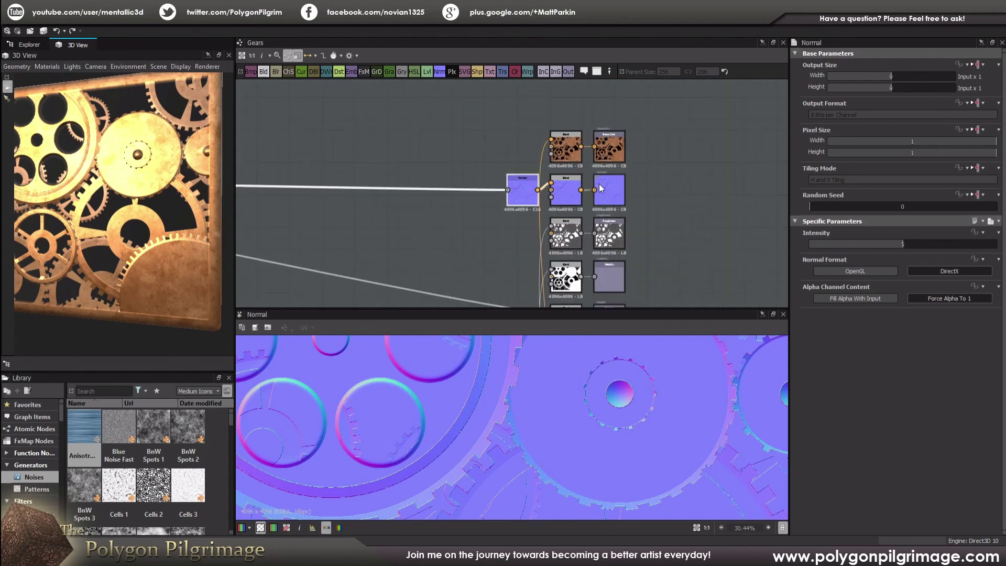
{"action": "scroll", "coordinate": [620, 209], "scroll_direction": "up", "scroll_amount": 5}
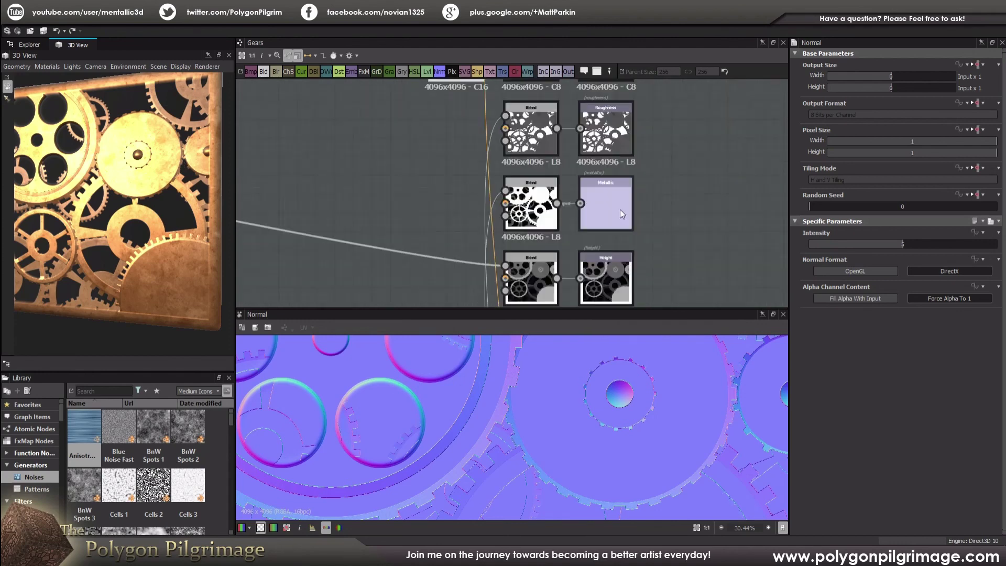
{"action": "scroll", "coordinate": [622, 222], "scroll_direction": "down", "scroll_amount": 5}
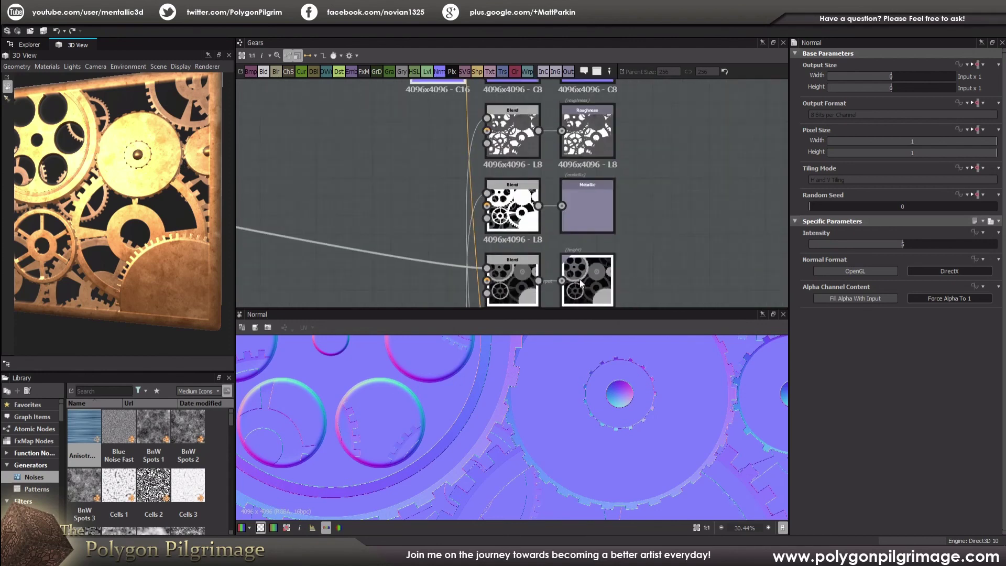
{"action": "left_click_drag", "start_coordinate": [652, 283], "coordinate": [611, 103]}
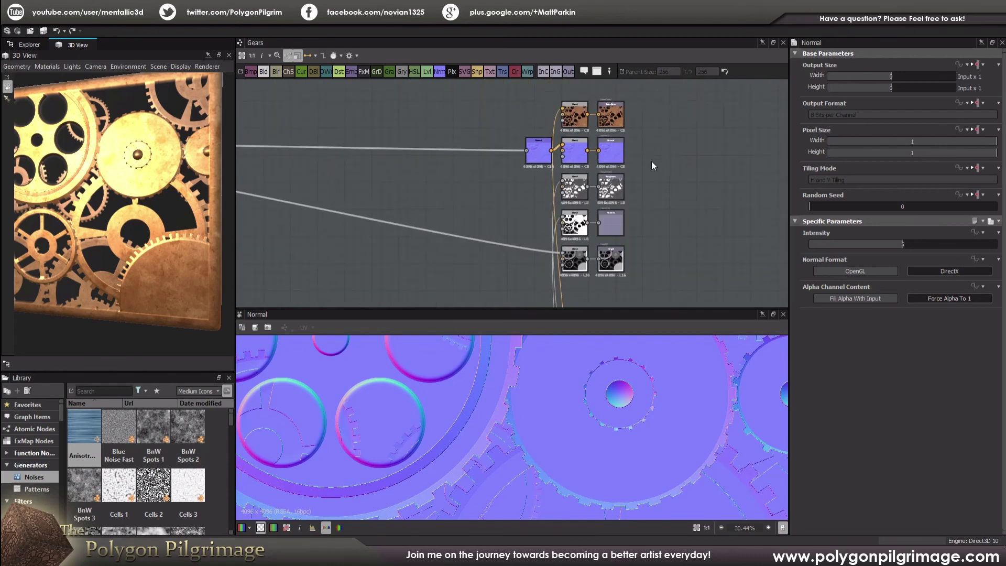
Step: Look over the whole Gears graph and examine the complete gear panel in the 3D view under different angles
{"action": "scroll", "coordinate": [640, 167], "scroll_direction": "down", "scroll_amount": 5}
{"action": "scroll", "coordinate": [563, 176], "scroll_direction": "down", "scroll_amount": 1}
{"action": "middle_click_drag", "start_coordinate": [553, 180], "coordinate": [508, 205]}
{"action": "mouse_move", "coordinate": [140, 180]}
{"action": "left_mouse_down"}
{"action": "mouse_move", "coordinate": [155, 184]}
{"action": "mouse_move", "coordinate": [145, 196]}
{"action": "left_mouse_up"}
{"action": "scroll", "coordinate": [156, 183], "scroll_direction": "down", "scroll_amount": 3}
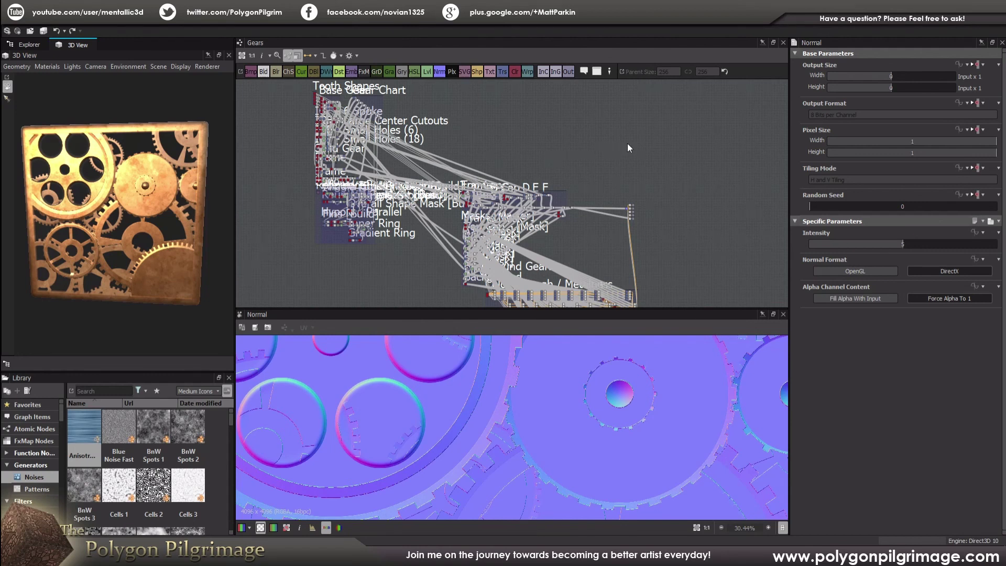
{"action": "left_click_drag", "start_coordinate": [228, 234], "coordinate": [177, 213]}
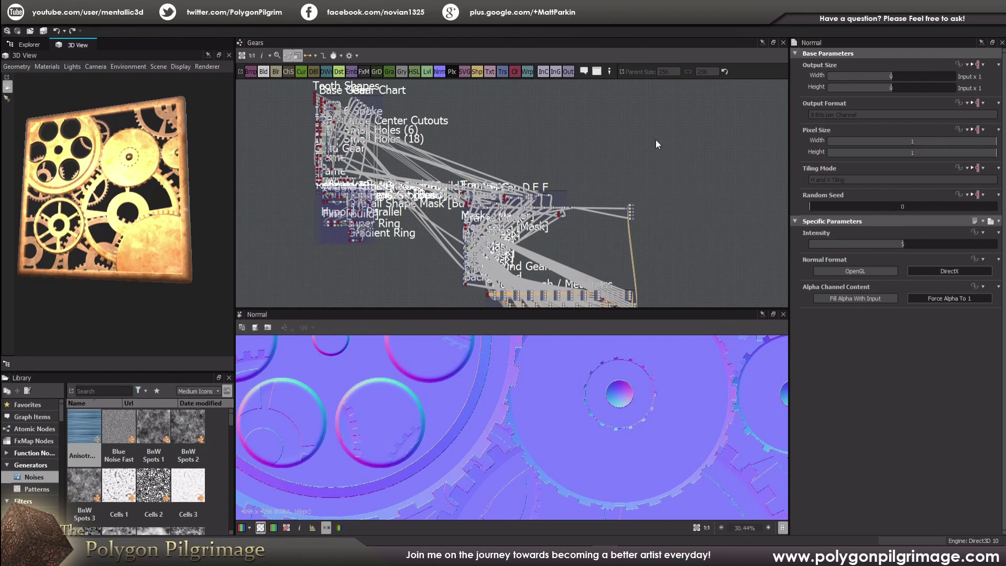
{"action": "mouse_move", "coordinate": [220, 180]}
{"action": "left_mouse_down"}
{"action": "mouse_move", "coordinate": [175, 195]}
{"action": "mouse_move", "coordinate": [211, 188]}
{"action": "left_mouse_up"}
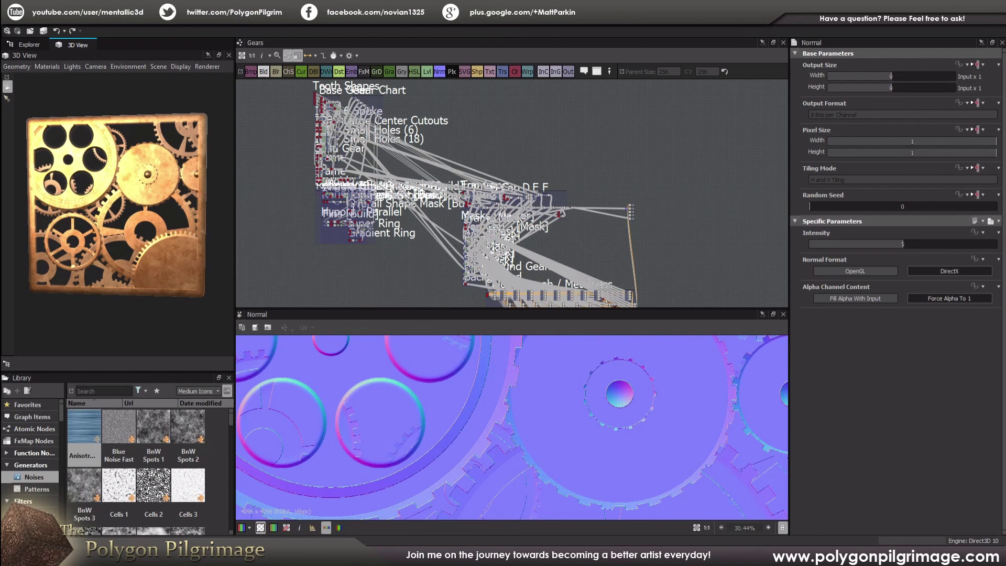
{"action": "left_click_drag", "start_coordinate": [189, 220], "coordinate": [168, 229]}
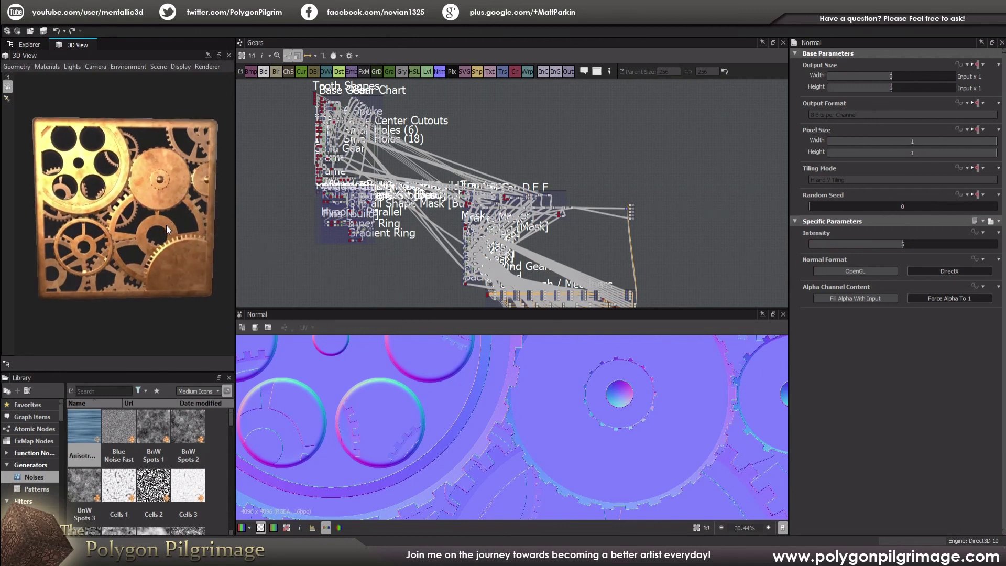
{"action": "left_click_drag", "start_coordinate": [168, 218], "coordinate": [165, 224]}
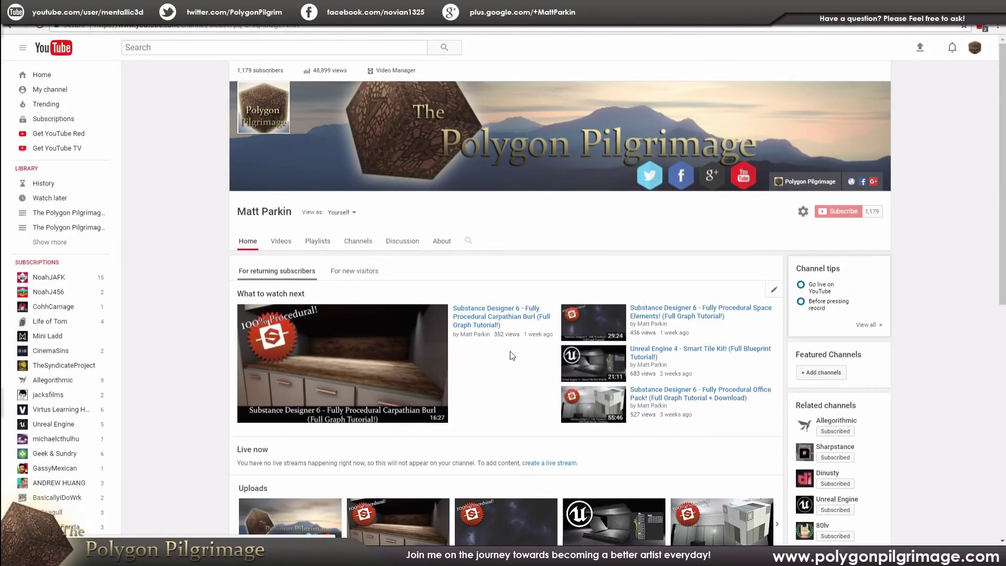
Step: Switch to the web browser to look over the Polygon Pilgrimage YouTube channel page, and return to Substance Designer
{"action": "scroll", "coordinate": [494, 348], "scroll_direction": "down", "scroll_amount": 5}
{"action": "scroll", "coordinate": [494, 349], "scroll_direction": "up", "scroll_amount": 5}
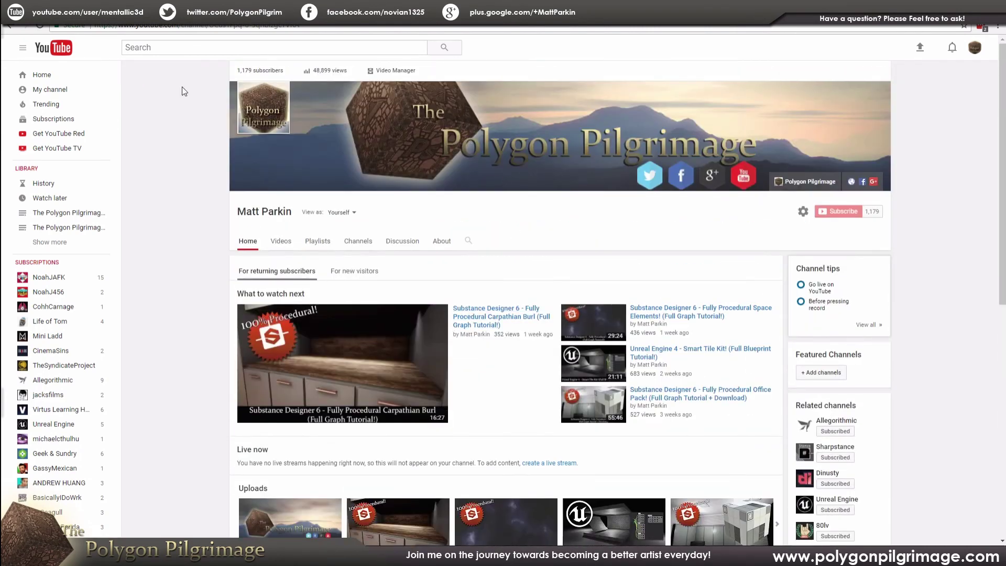
{"action": "left_click_drag", "start_coordinate": [184, 10], "coordinate": [1005, 55]}
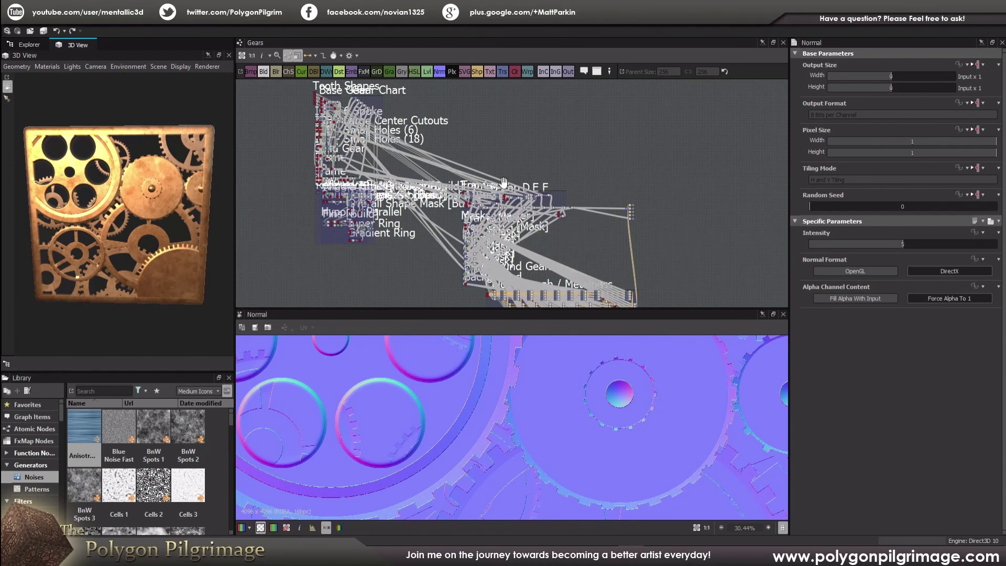
{"action": "mouse_move", "coordinate": [520, 149]}
{"action": "middle_mouse_down"}
{"action": "mouse_move", "coordinate": [541, 157]}
{"action": "mouse_move", "coordinate": [526, 147]}
{"action": "middle_mouse_up"}
{"action": "mouse_move", "coordinate": [200, 213]}
{"action": "left_mouse_down"}
{"action": "mouse_move", "coordinate": [191, 201]}
{"action": "mouse_move", "coordinate": [185, 215]}
{"action": "left_mouse_up"}
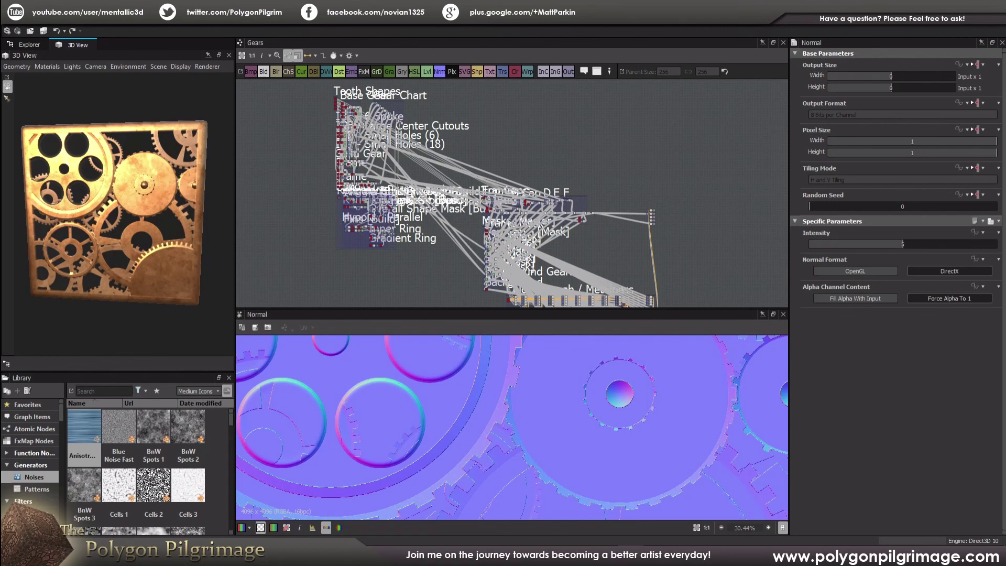
Step: Exit full-screen playback of the 80level stream on the Twitch page
{"action": "key", "text": "f"}
{"action": "key", "text": "Escape"}
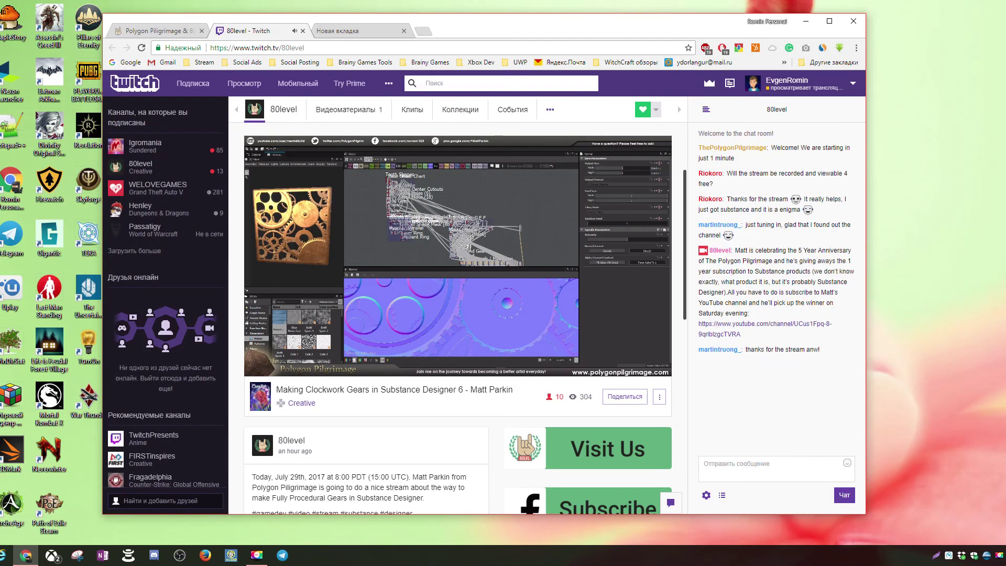